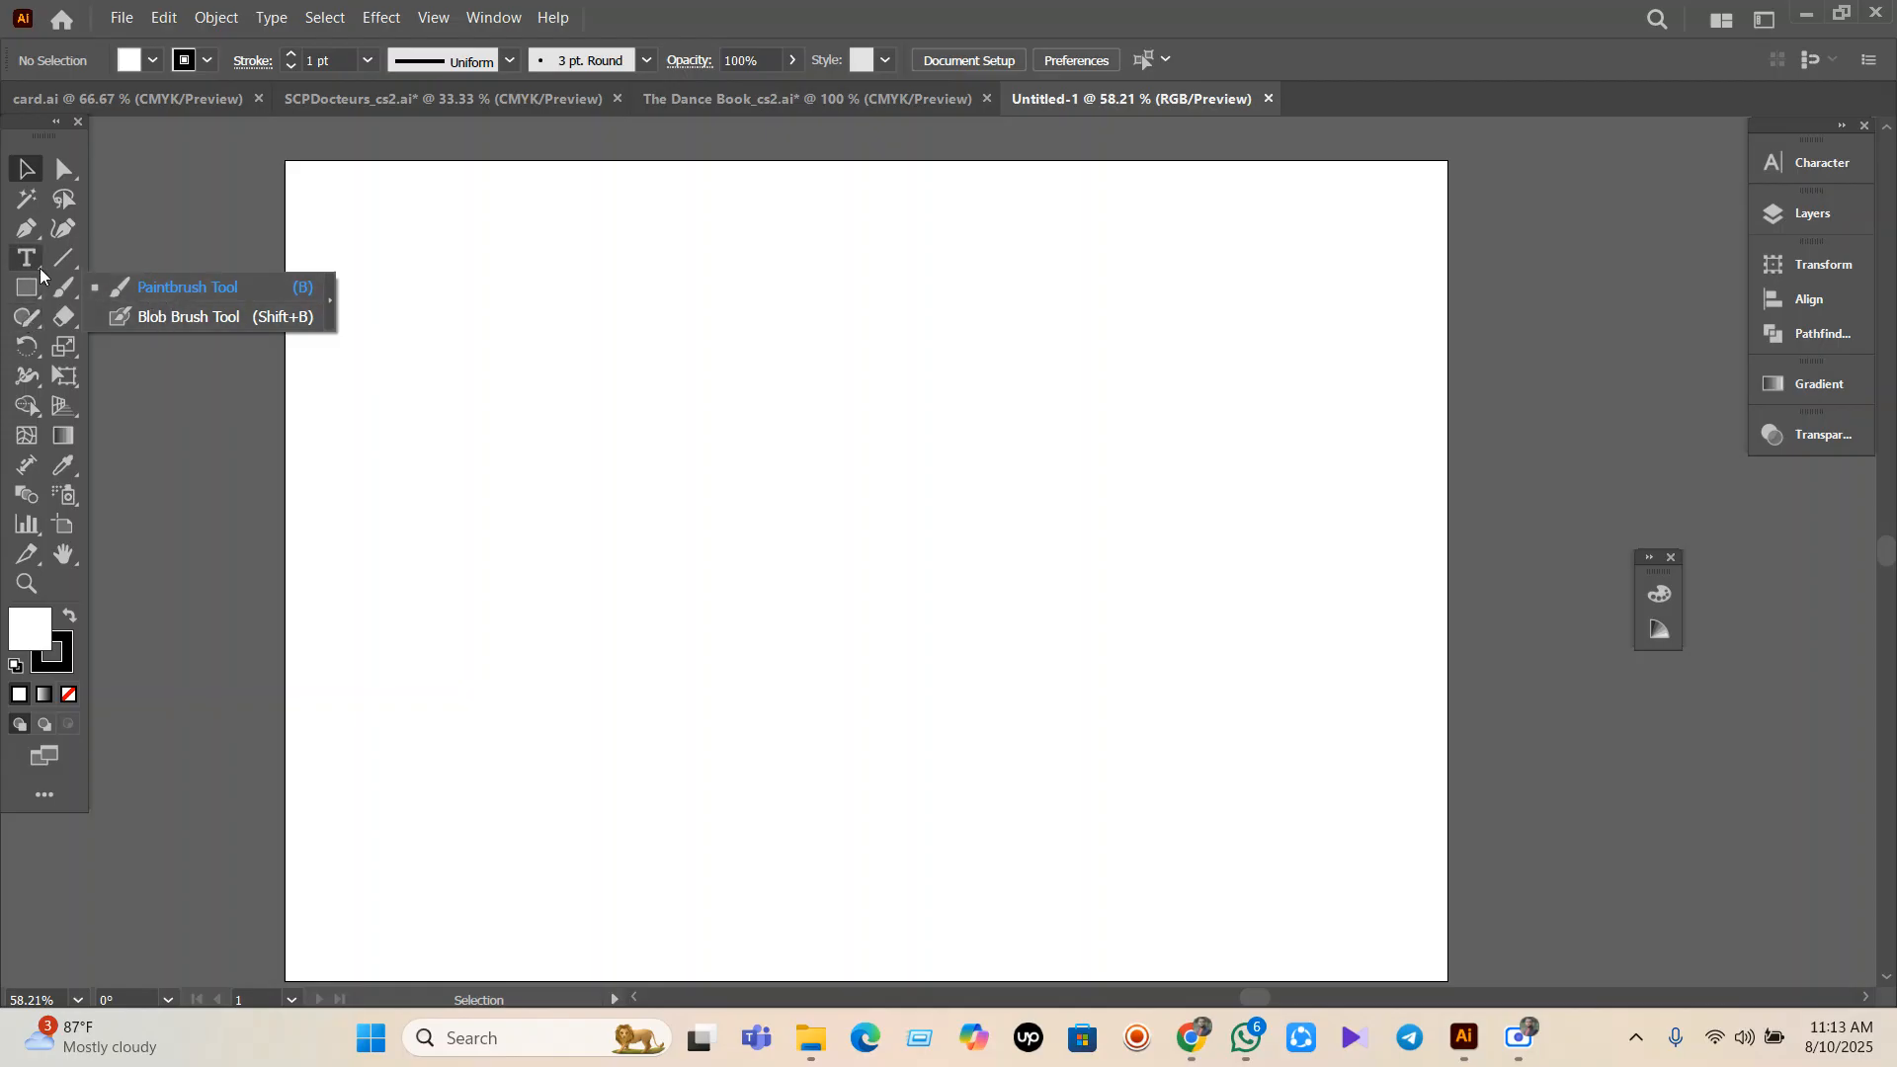
left_click(25, 330)
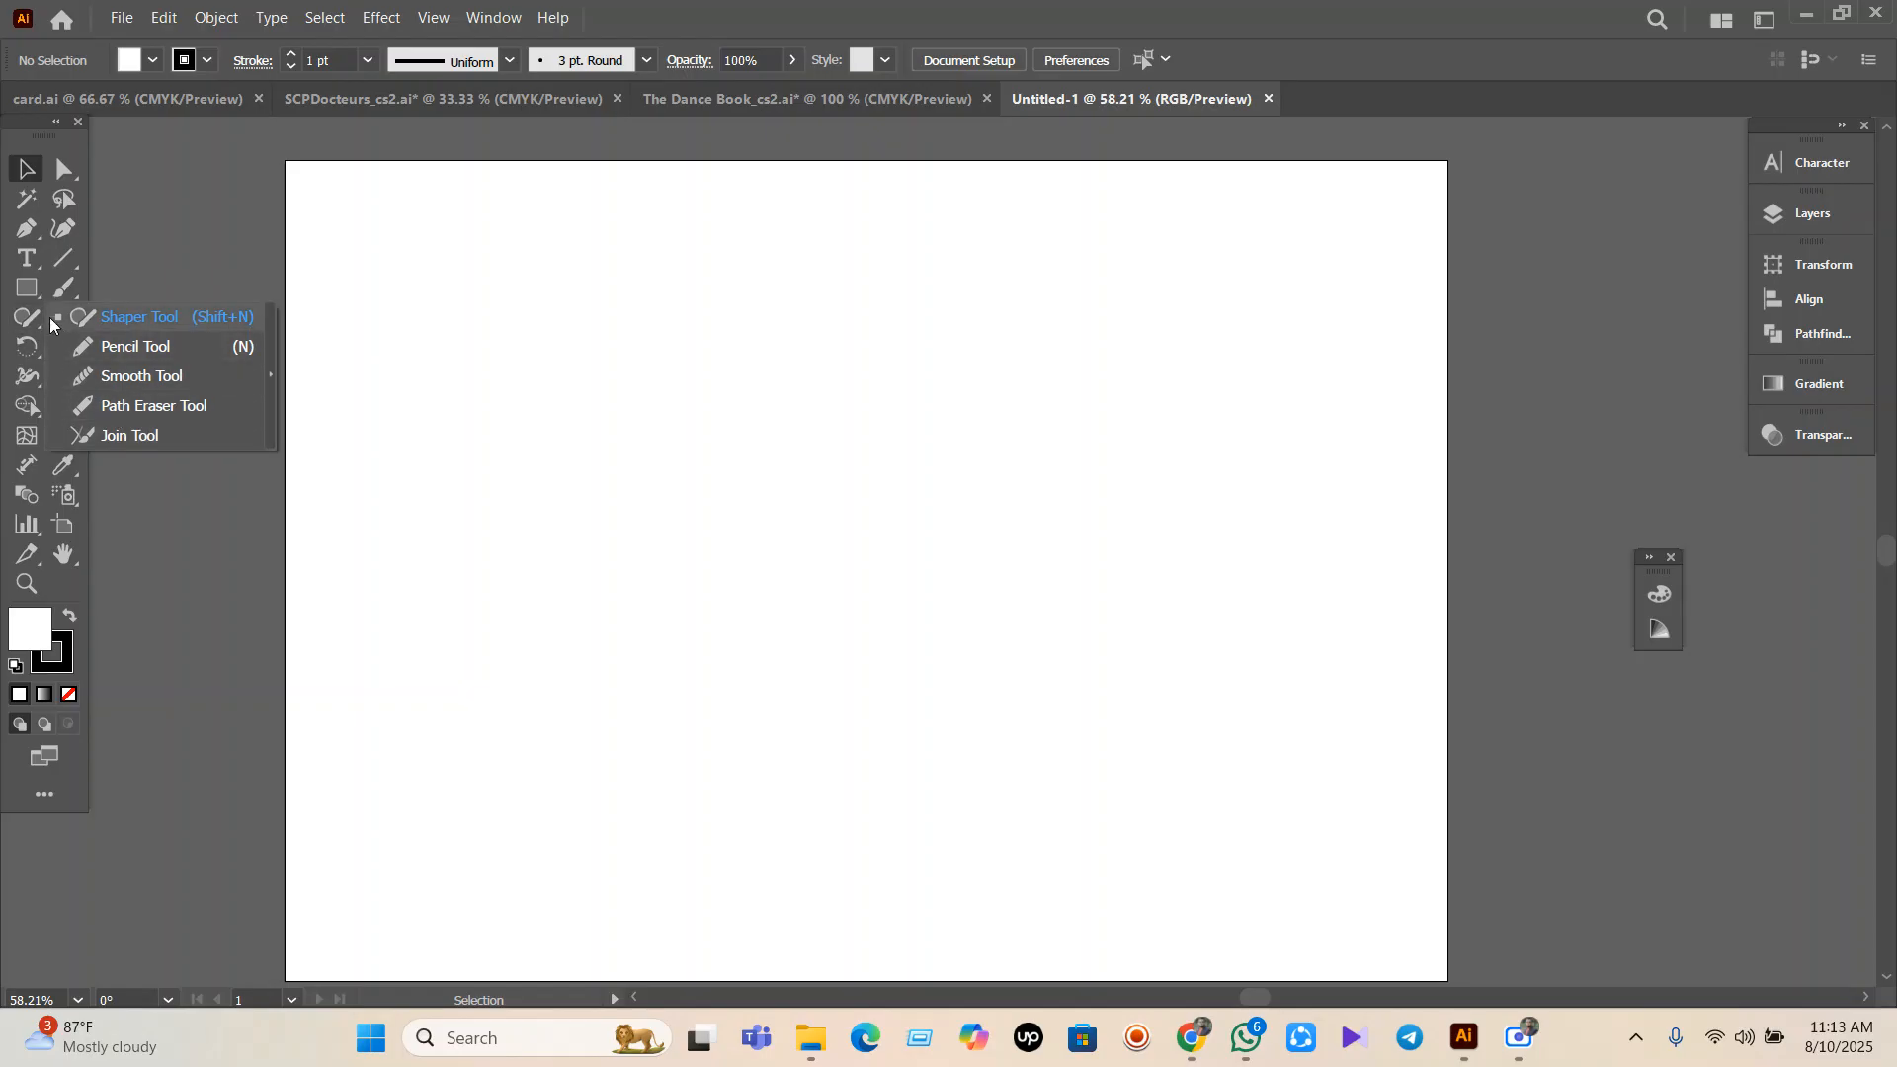
left_click(139, 318)
left_click(62, 326)
left_click(20, 321)
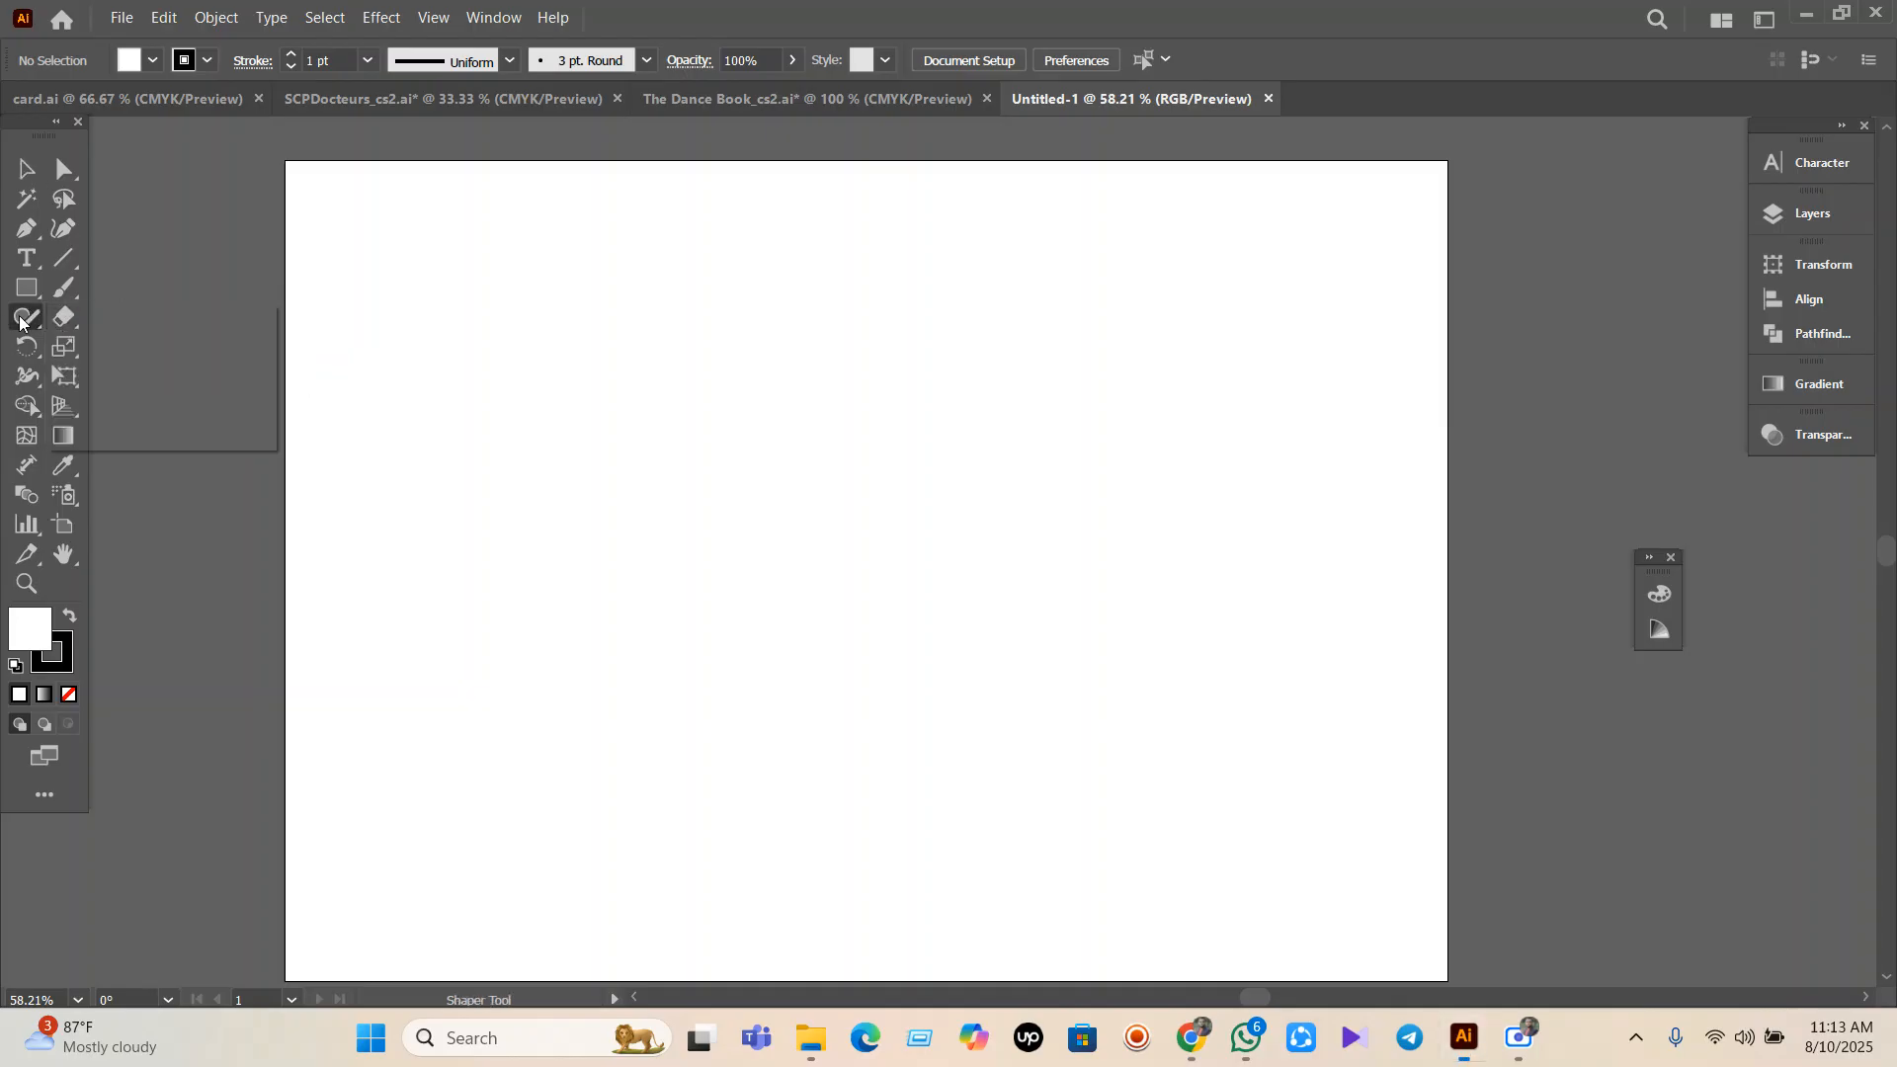
left_click(19, 321)
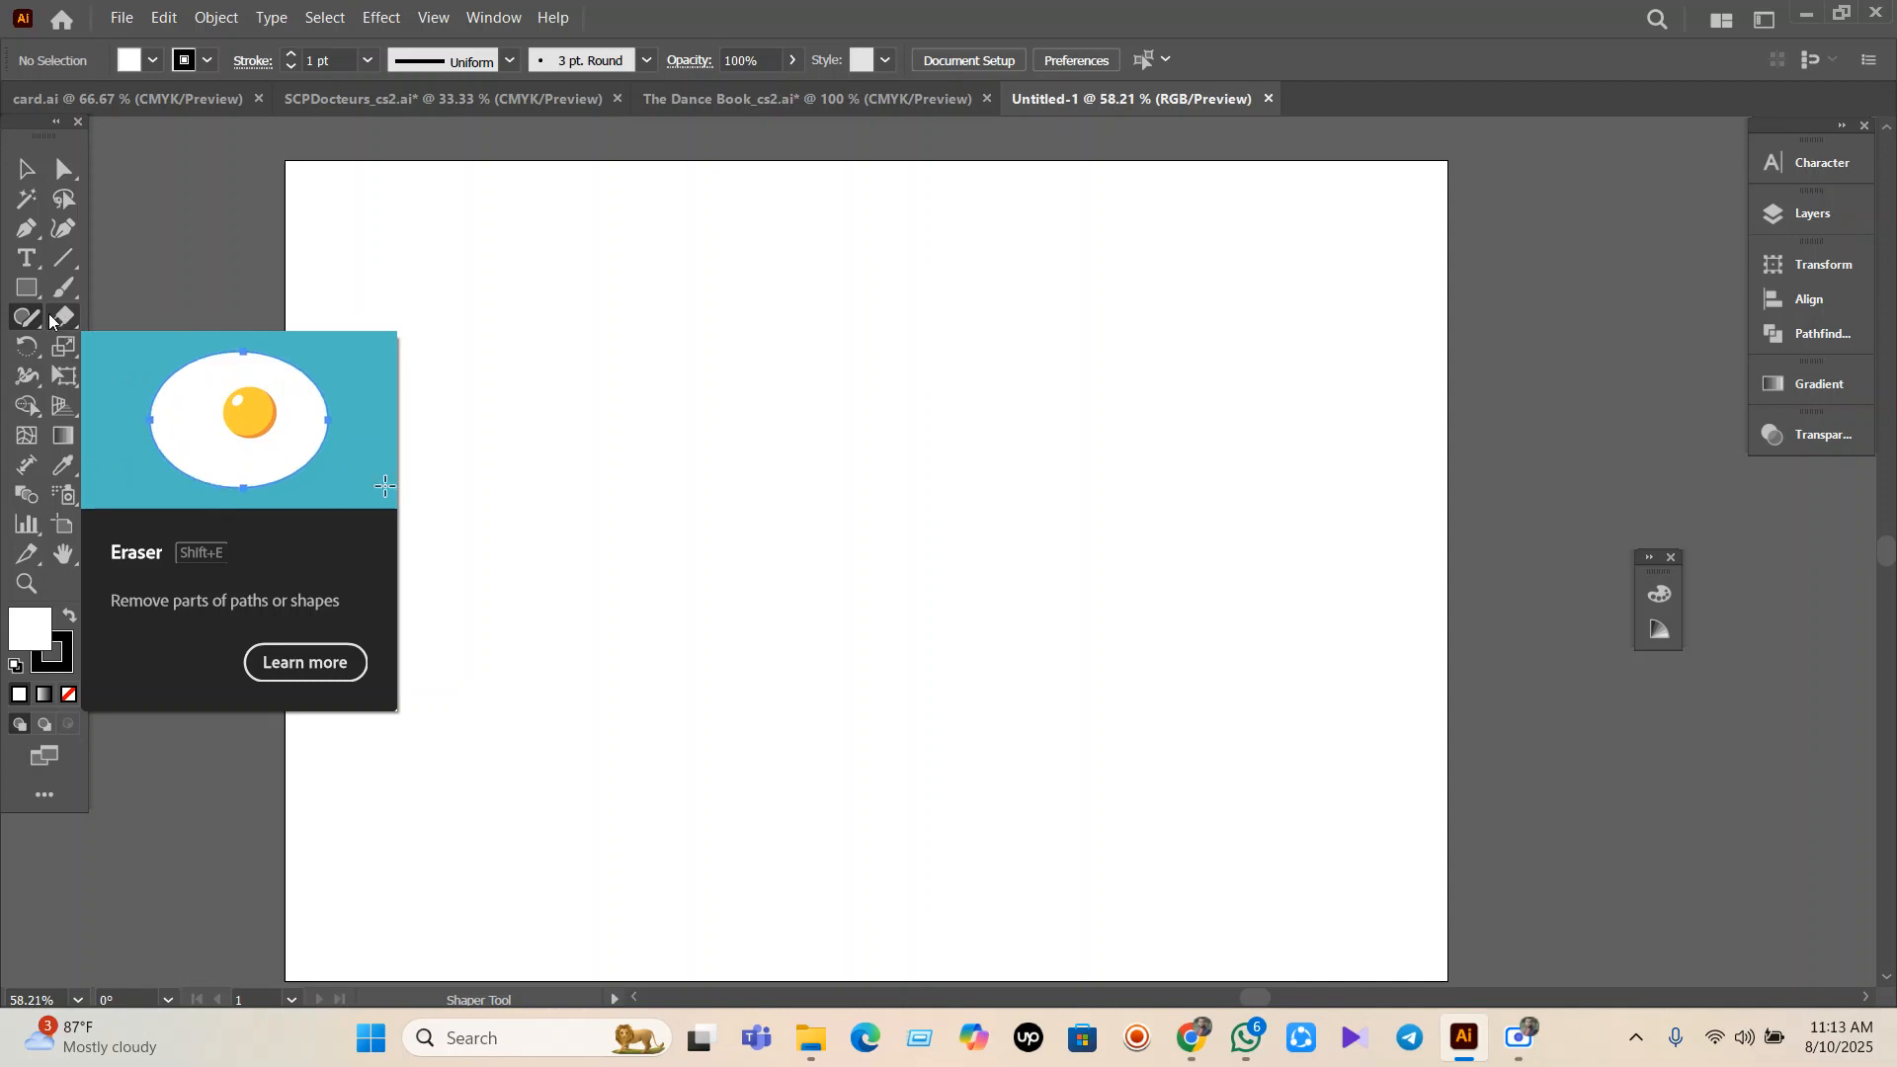
Draw a large red circle without a stroke and move it near the centre of the artboard.
left_click_drag(27, 287, 134, 345)
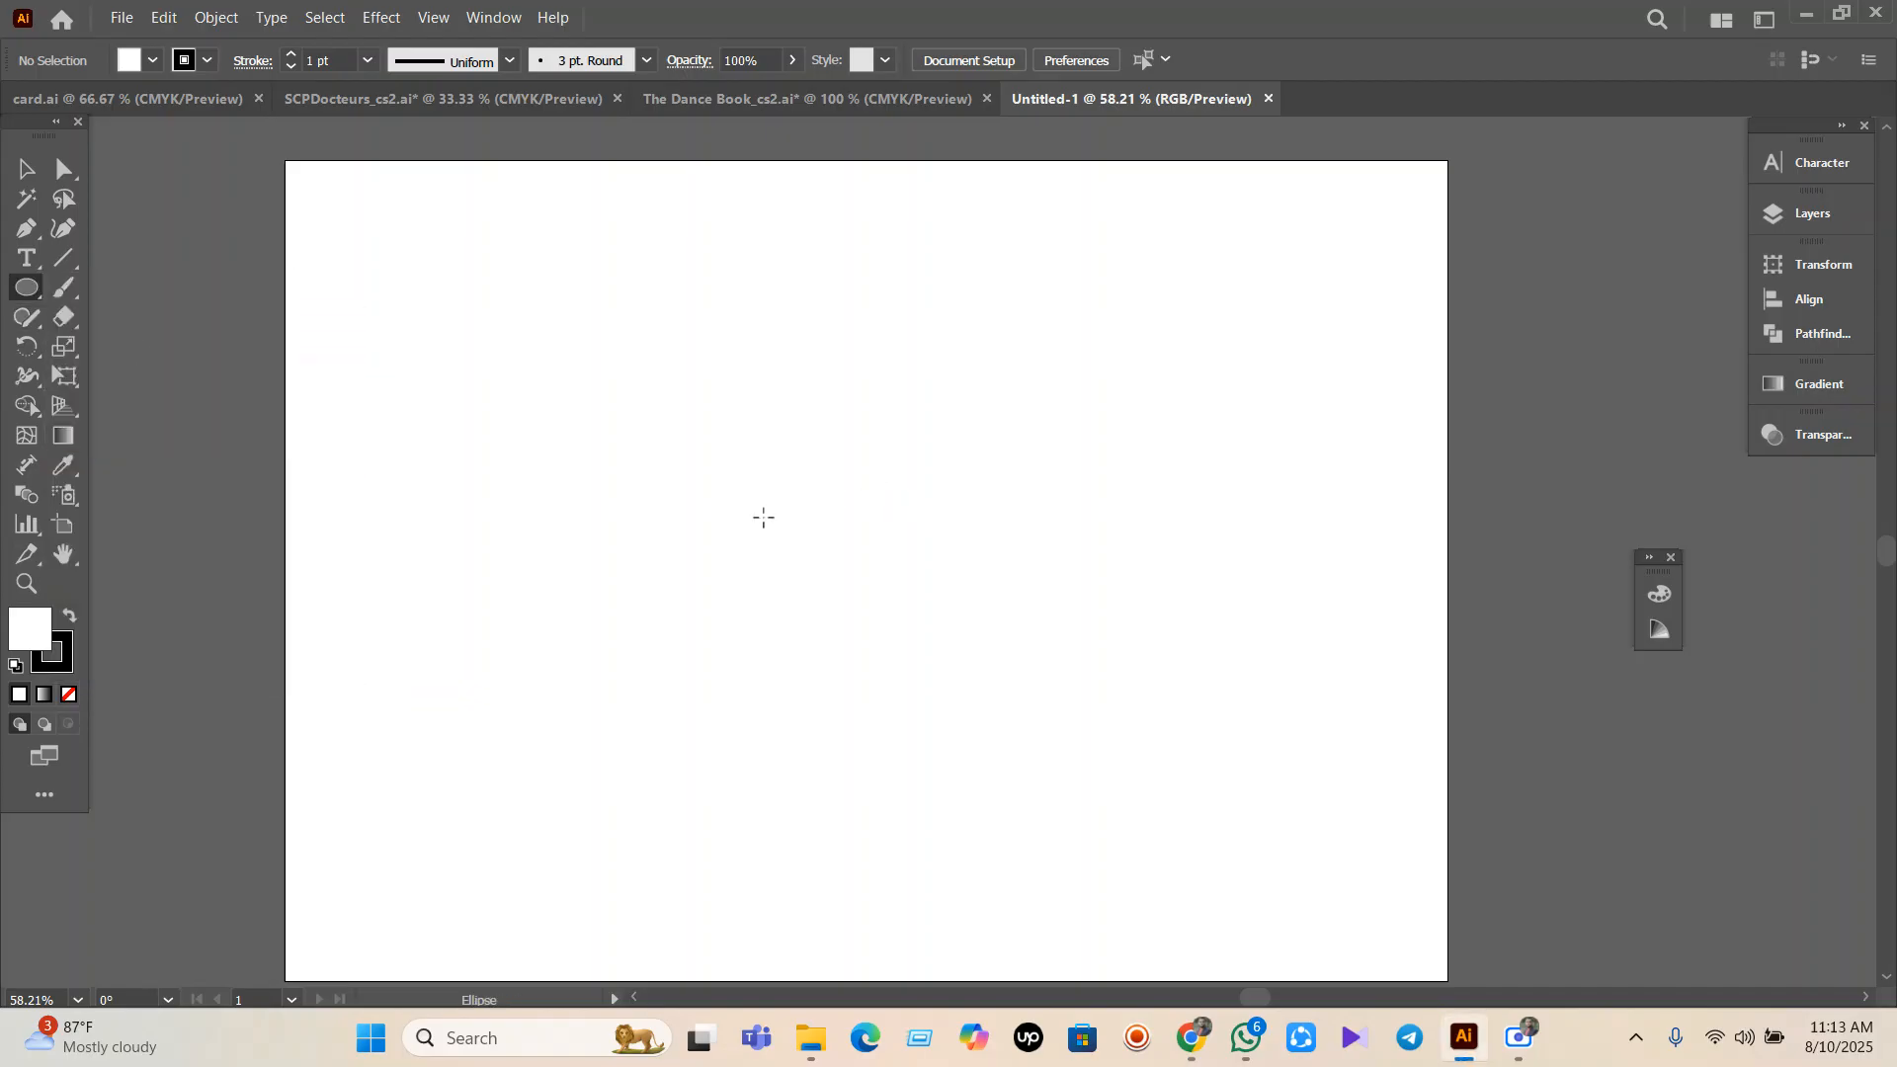
left_click_drag(763, 517, 958, 706)
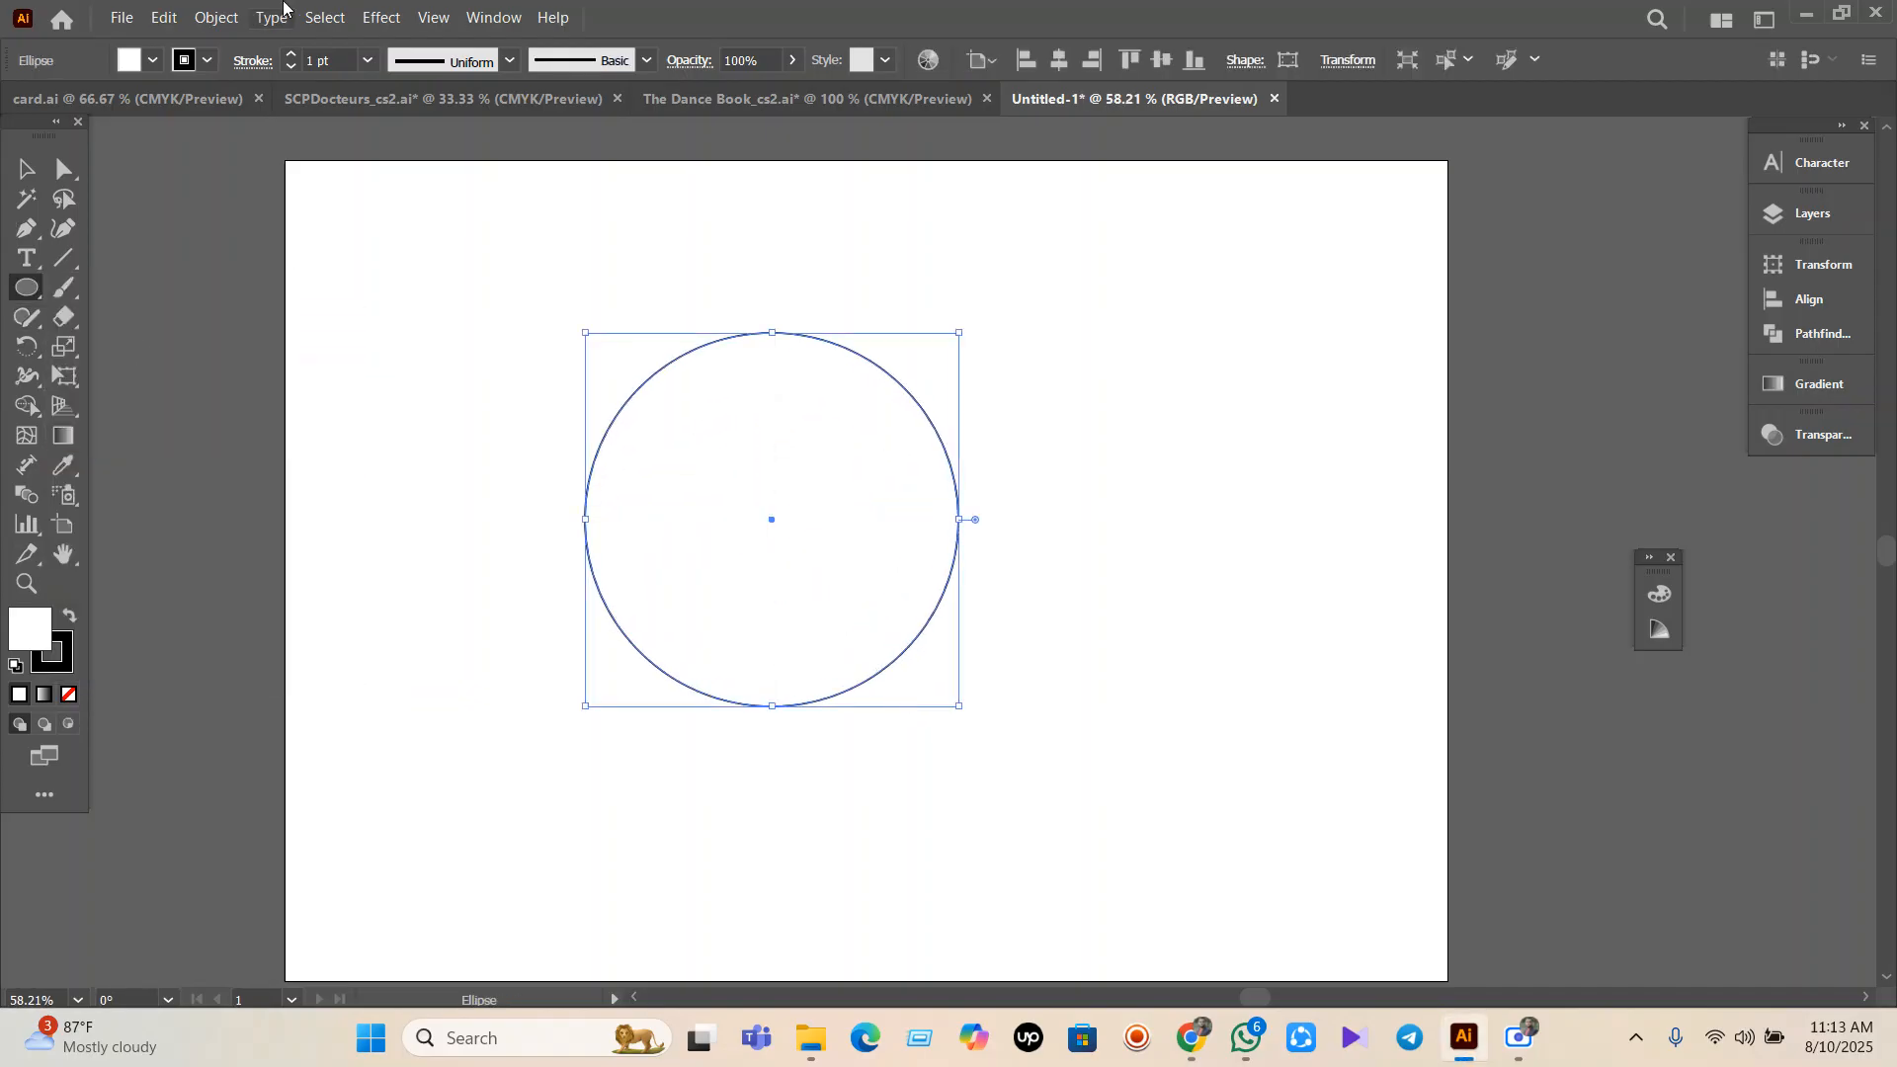
left_click(153, 60)
left_click(208, 103)
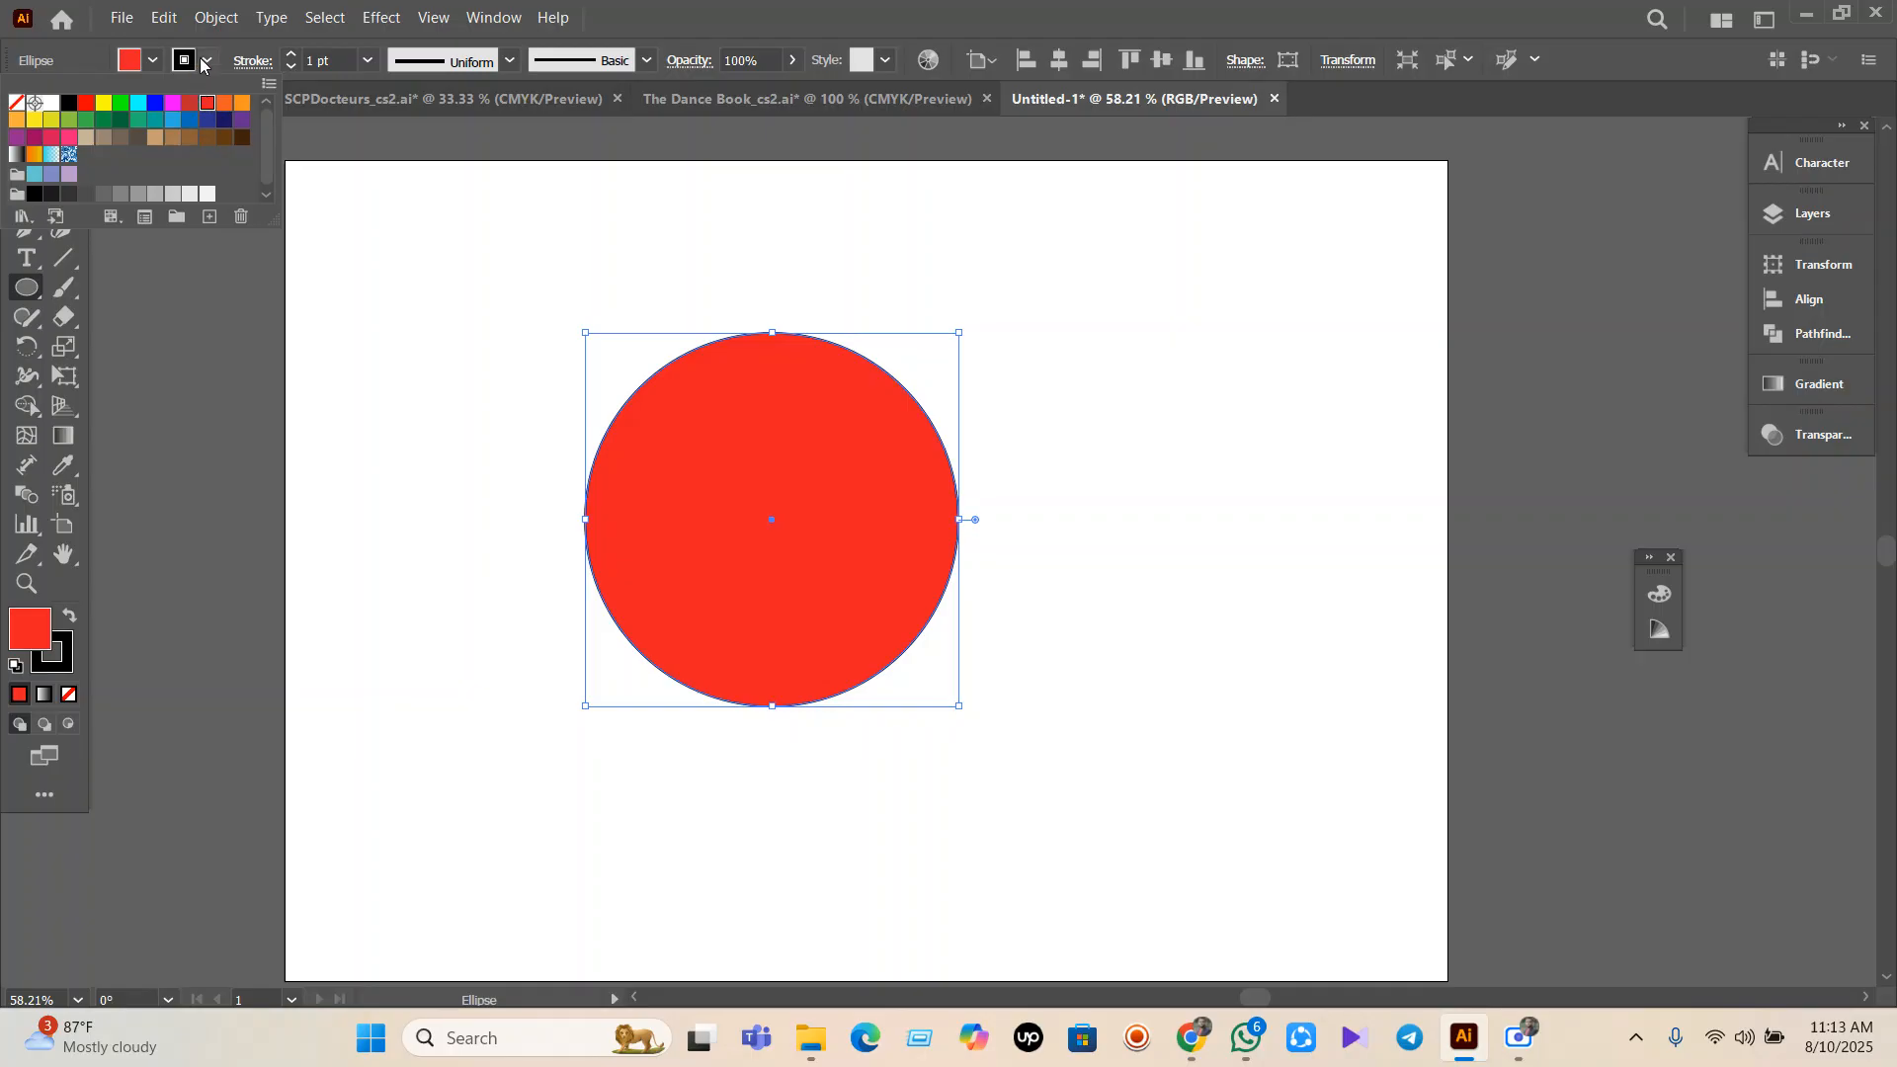
left_click(206, 62)
left_click(16, 103)
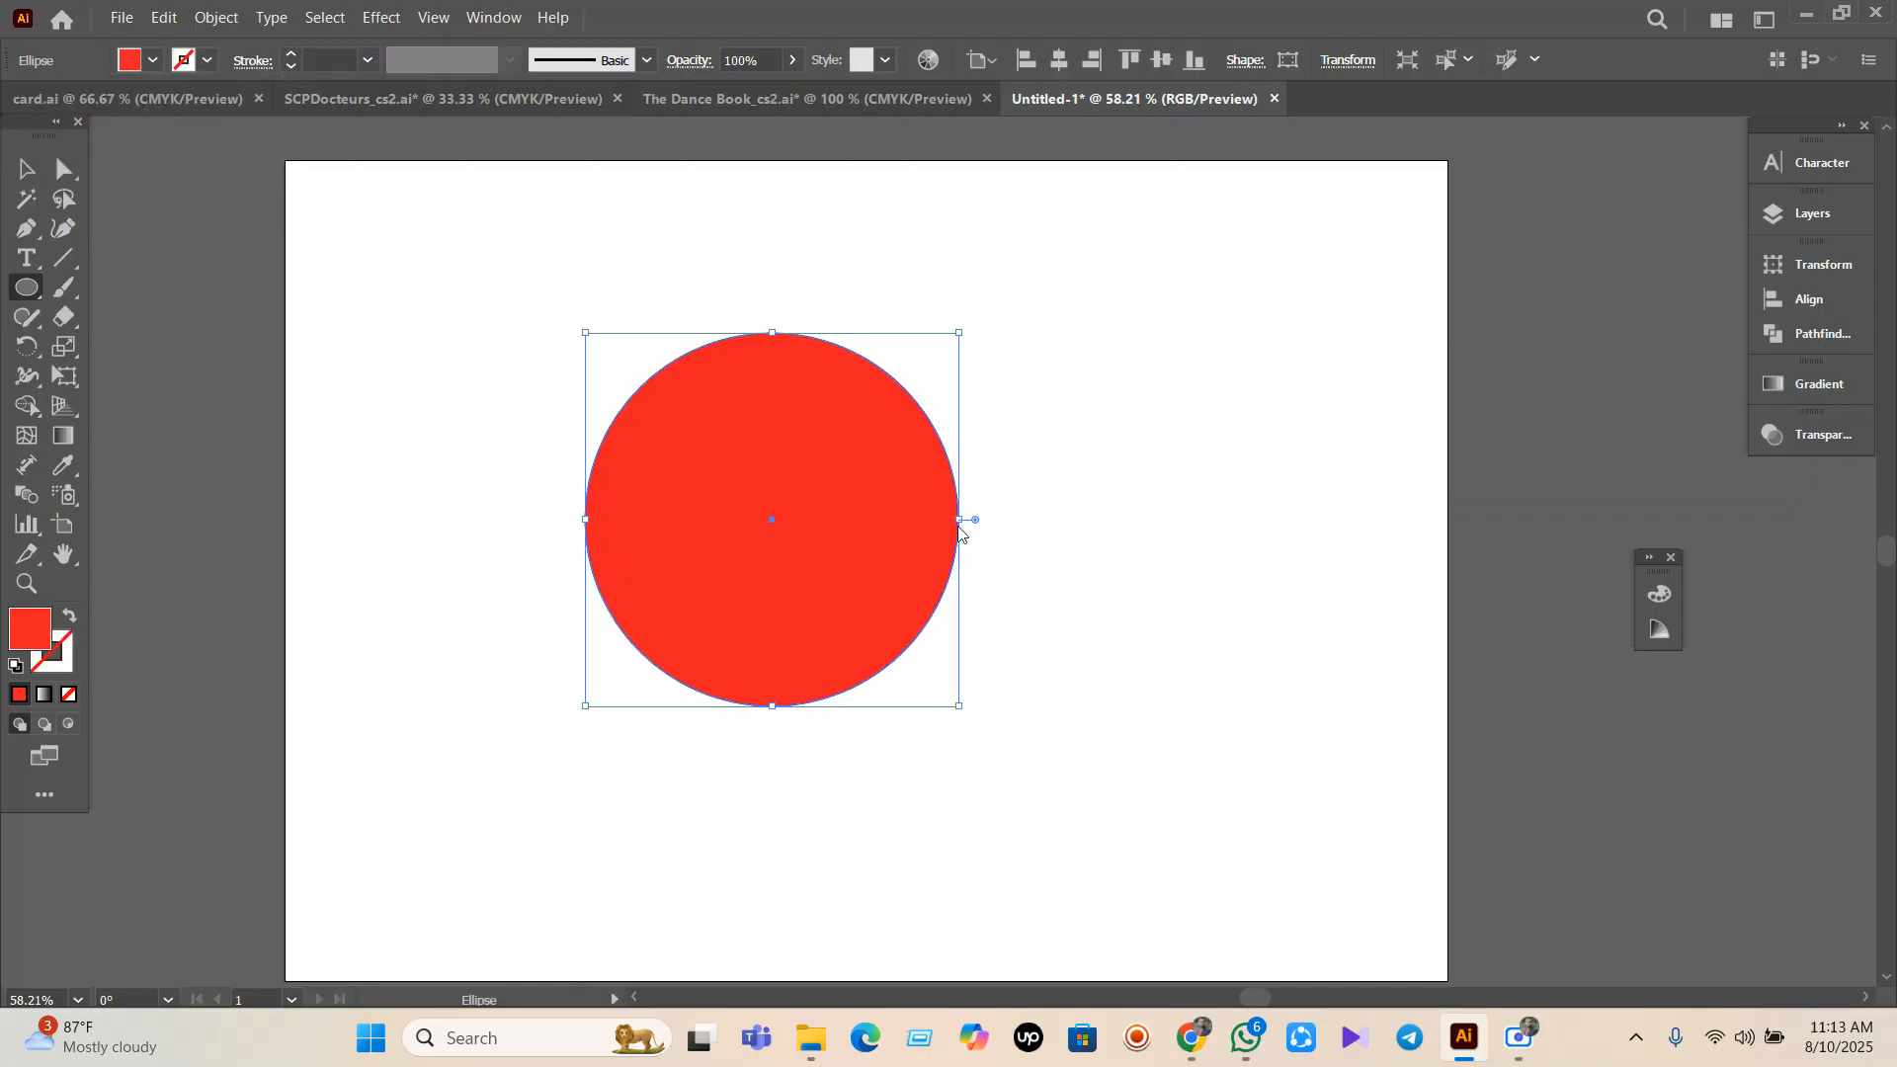
left_click(26, 169)
left_click_drag(838, 620, 964, 645)
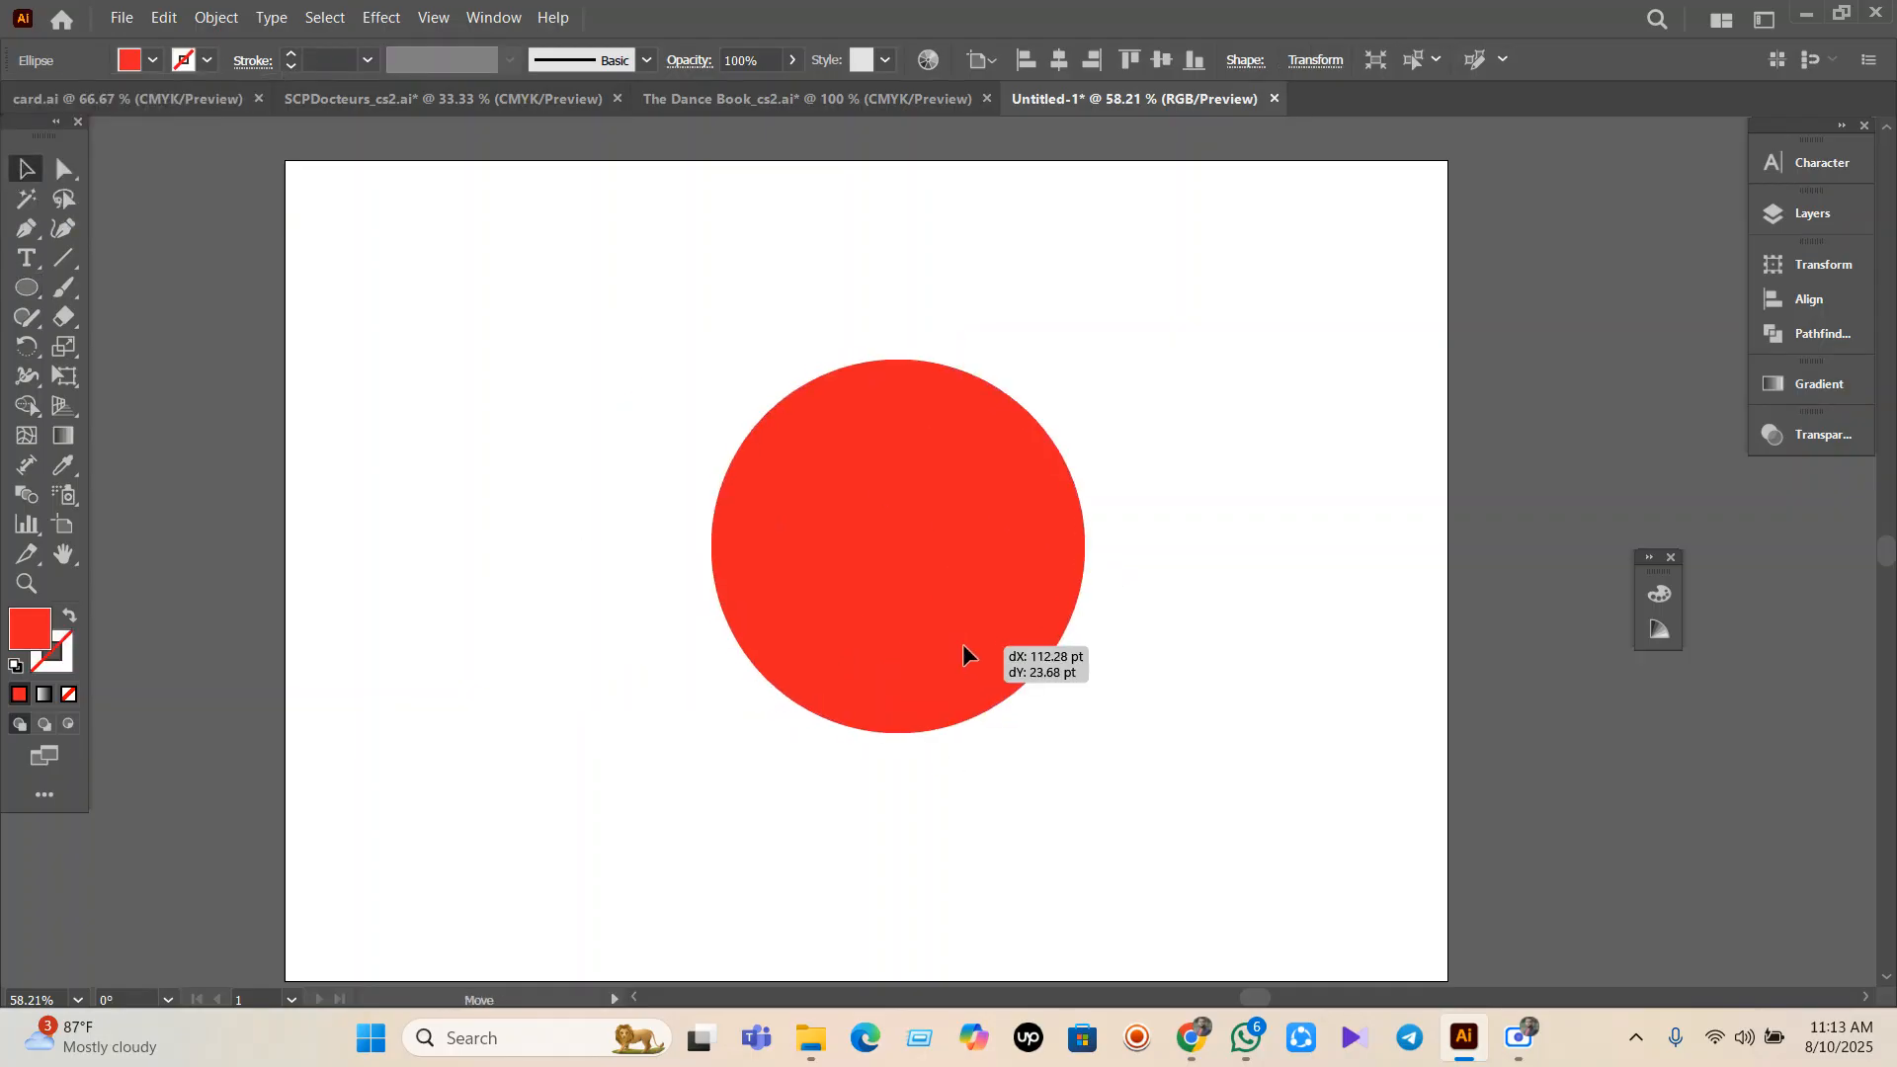
Try to split the red circle by erasing a wavy band across its middle with the Eraser tool.
left_click(61, 329)
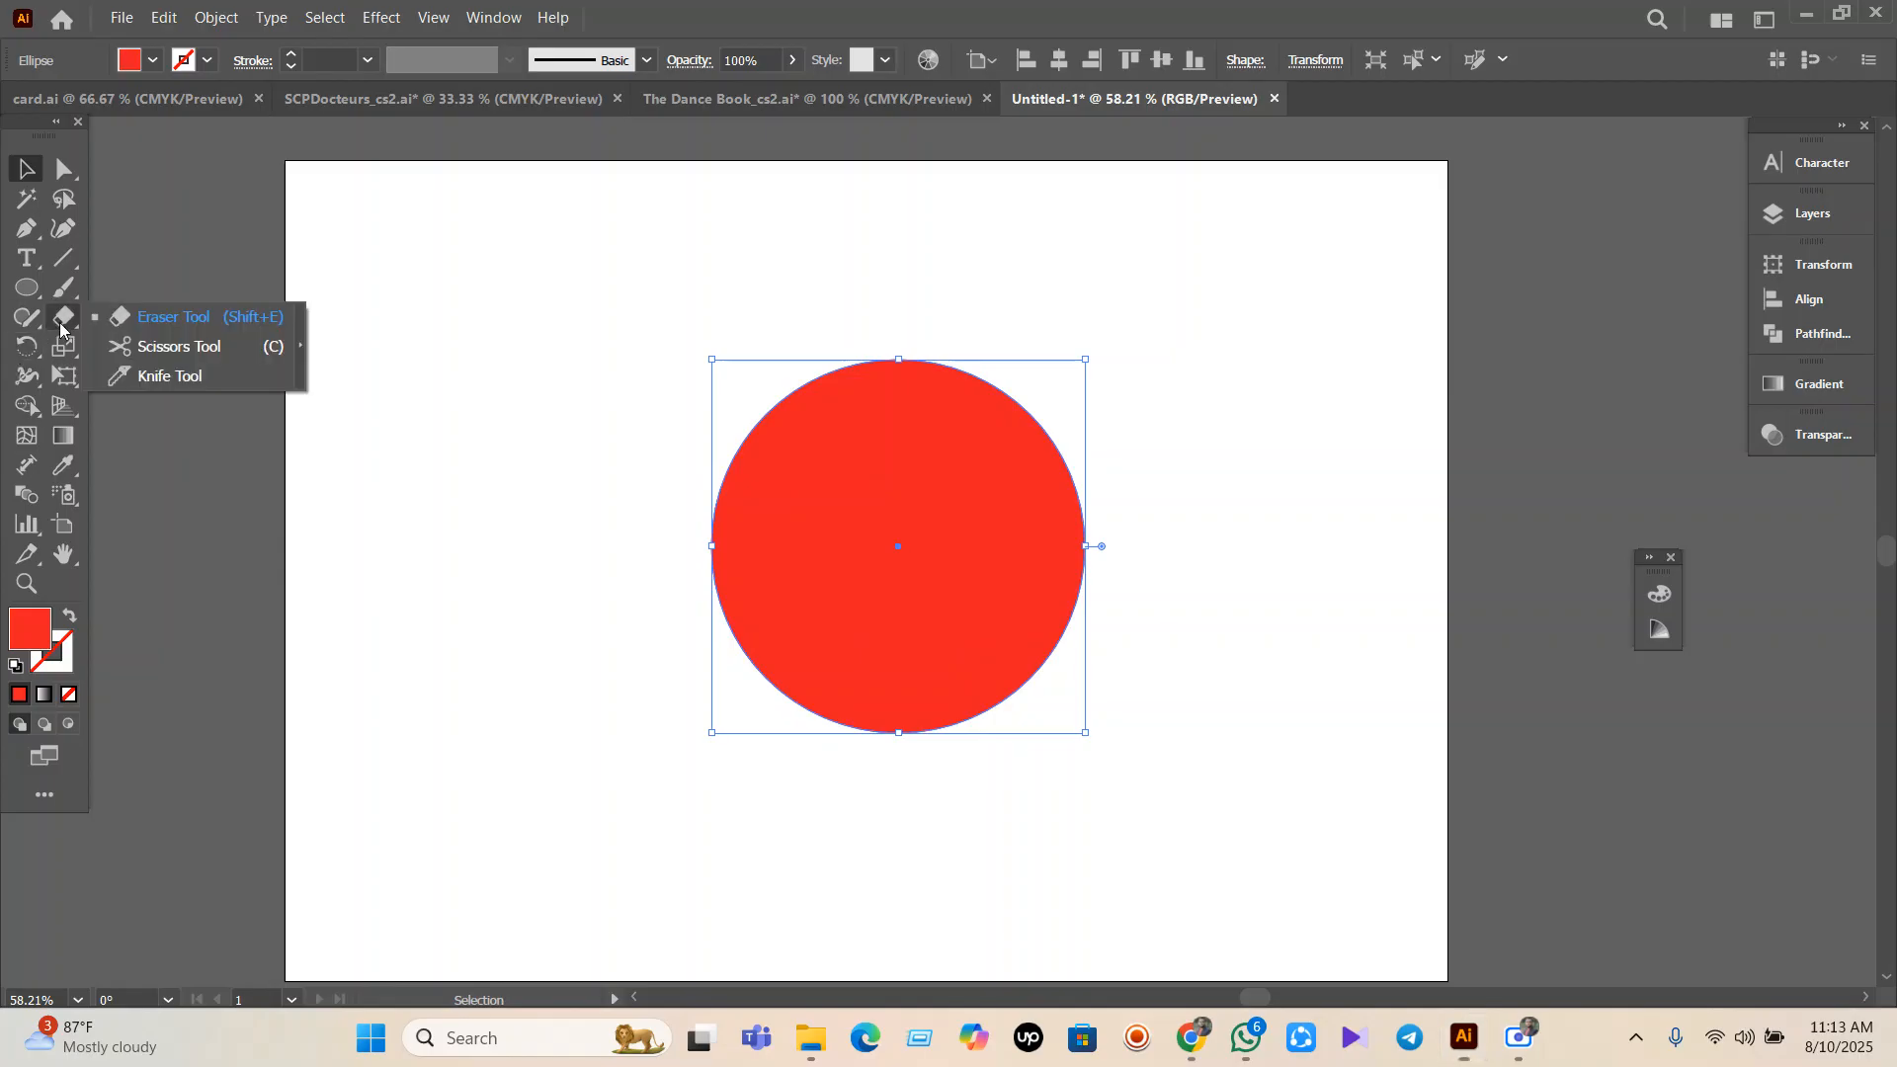
left_click(63, 329)
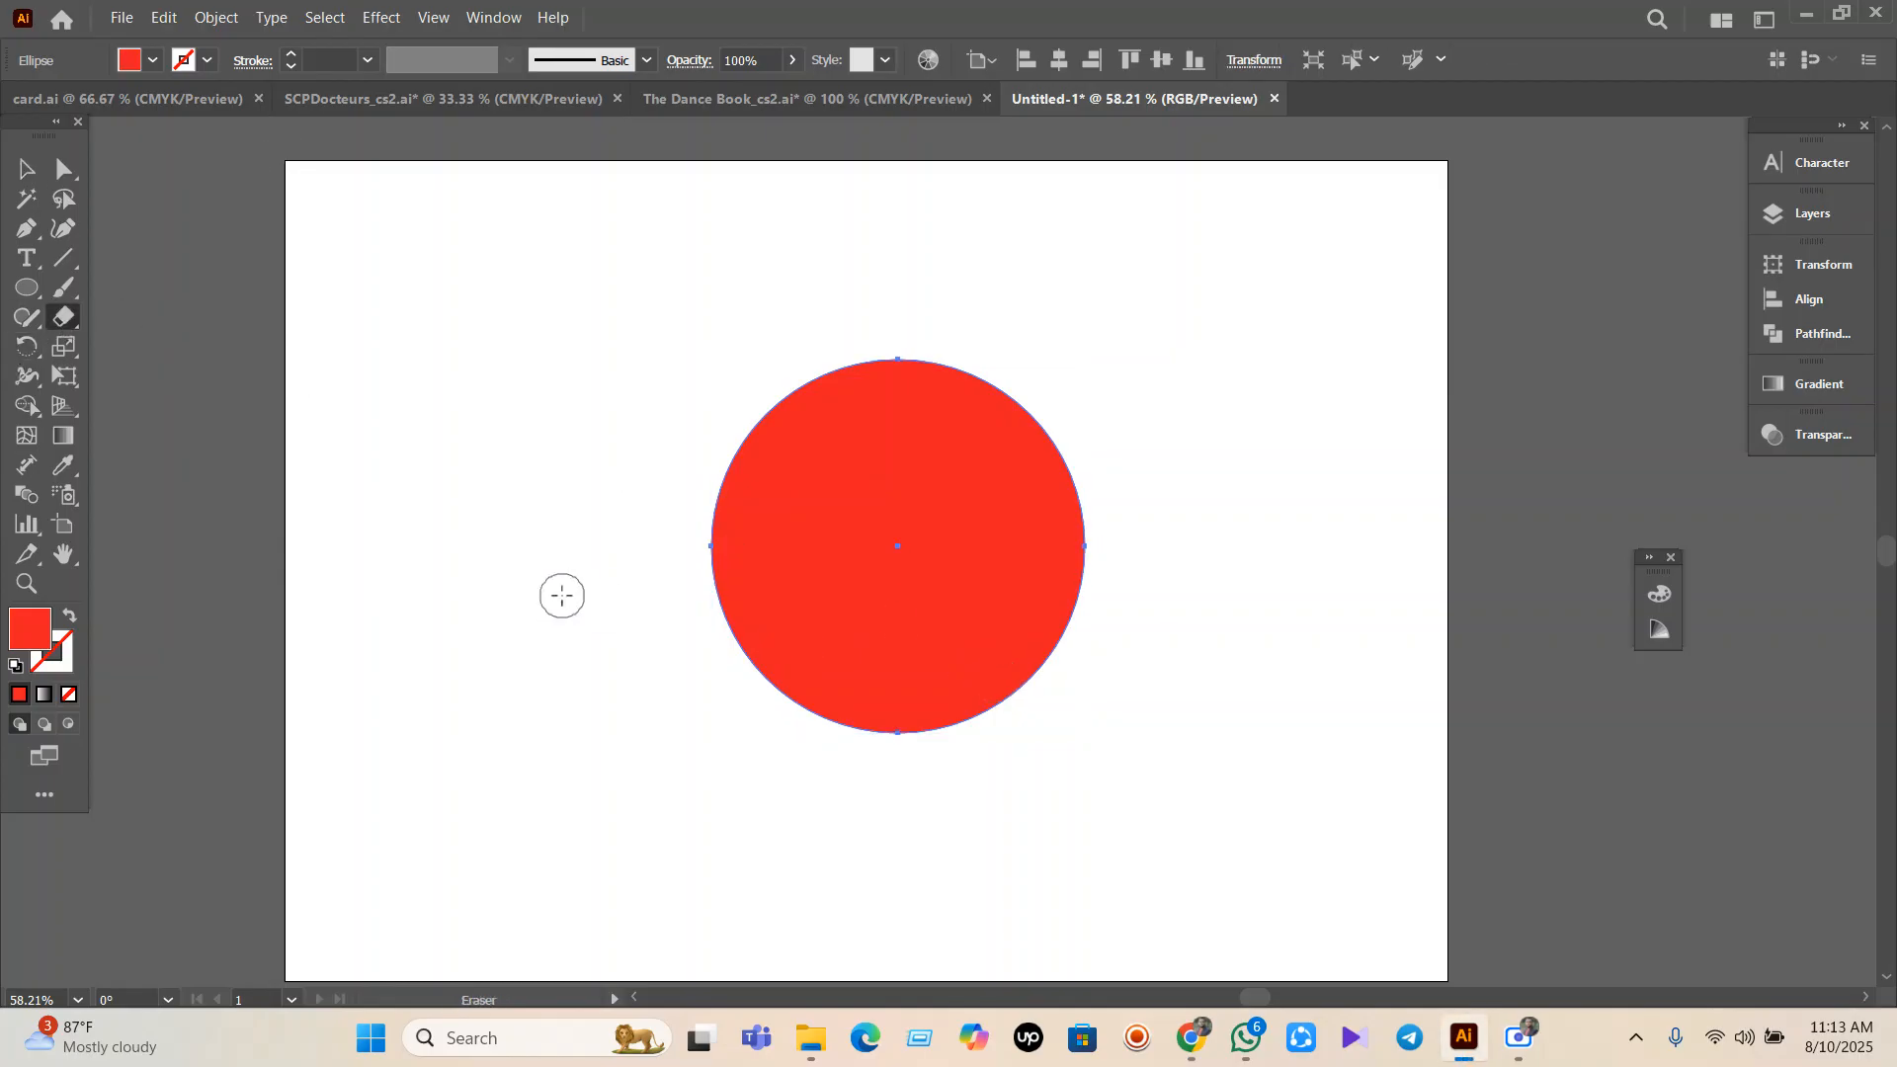
mouse_move(620, 503)
left_mouse_down()
mouse_move(815, 542)
mouse_move(1241, 495)
left_mouse_up()
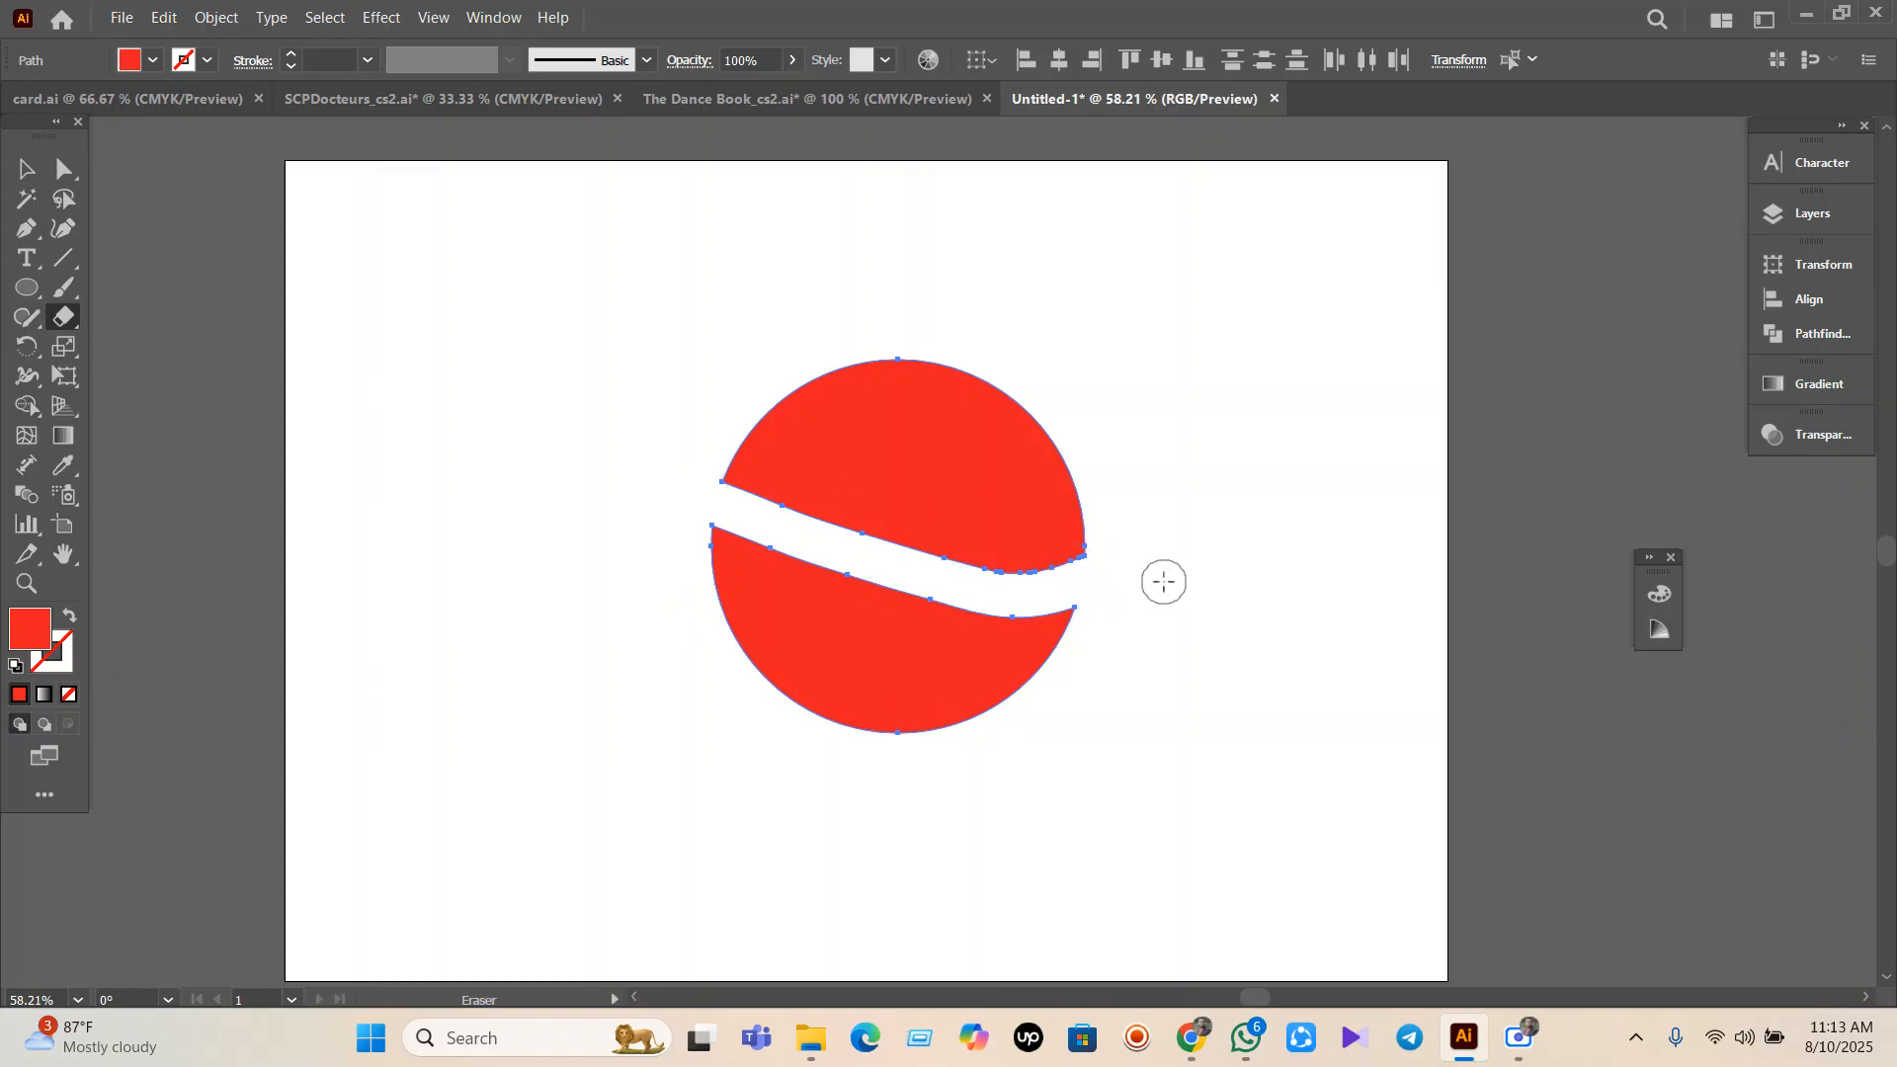
left_click(28, 171)
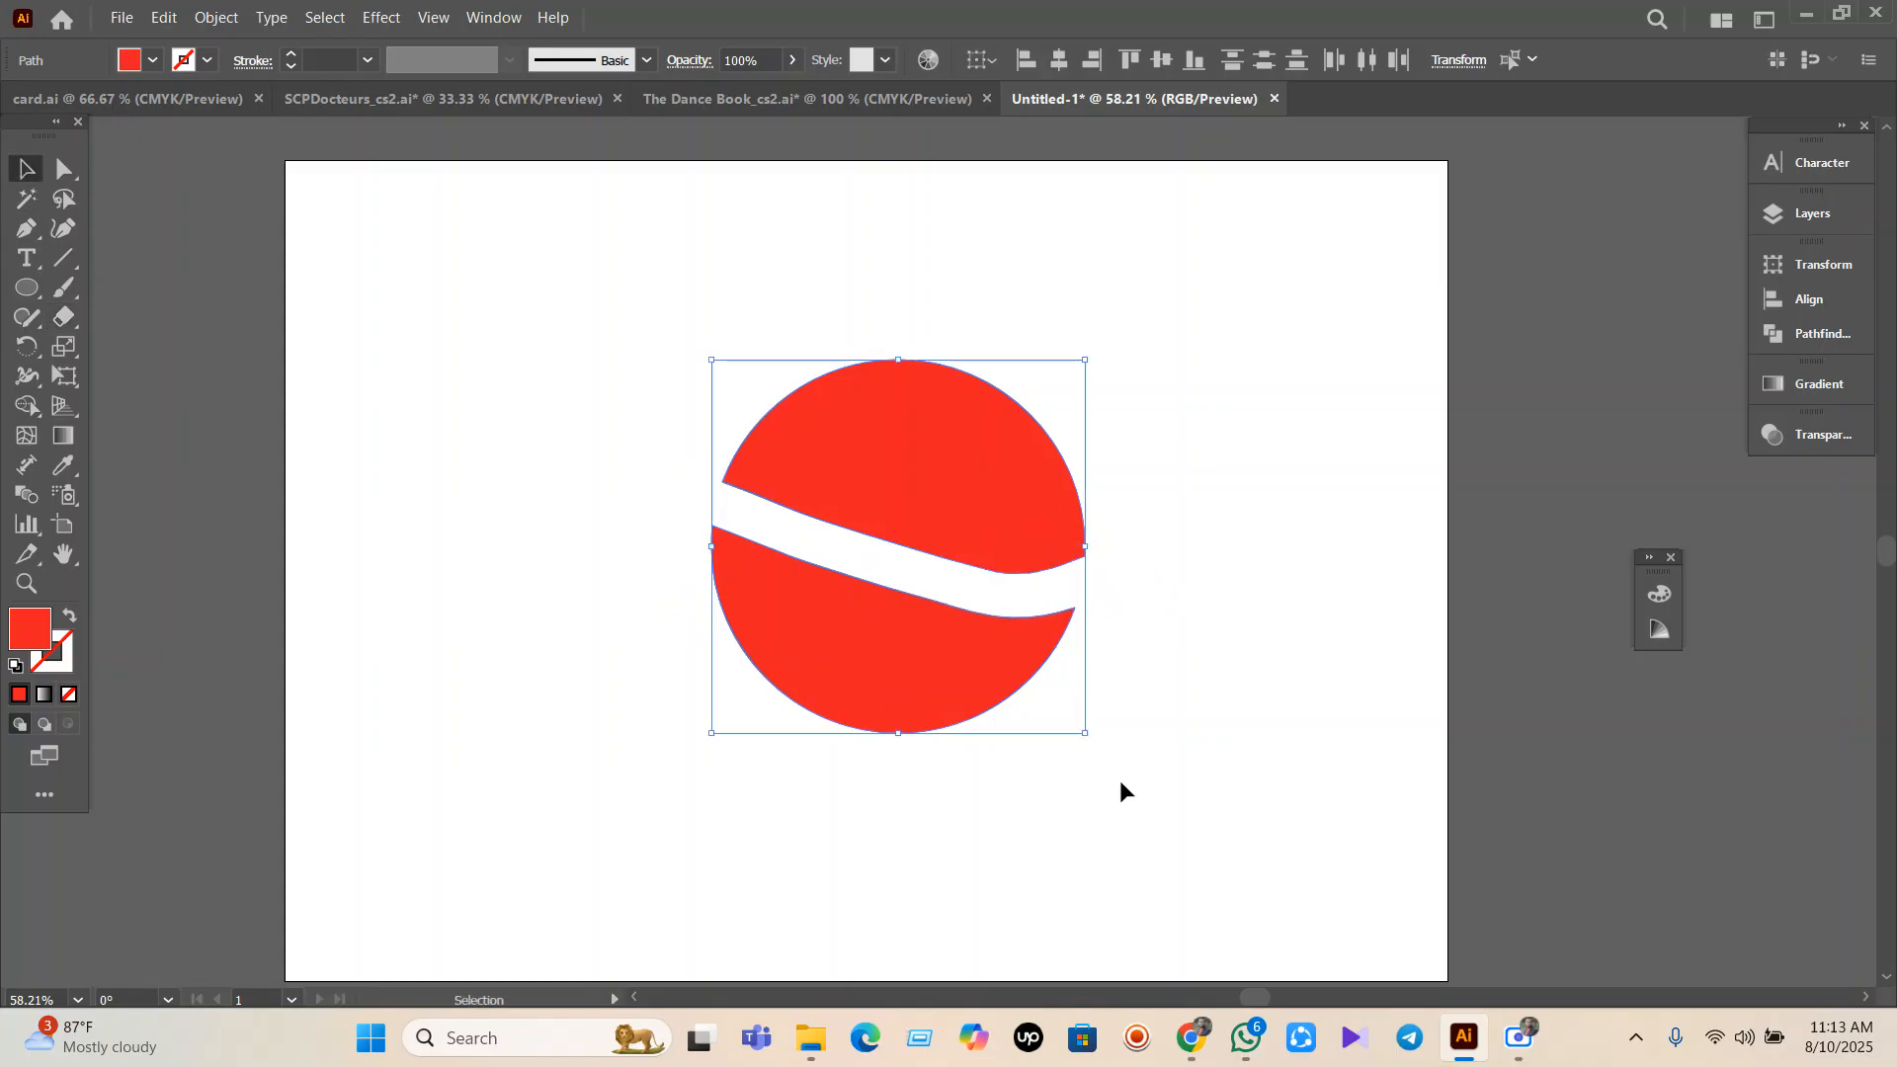
key("Delete")
key("ctrl+z")
key("ctrl+z")
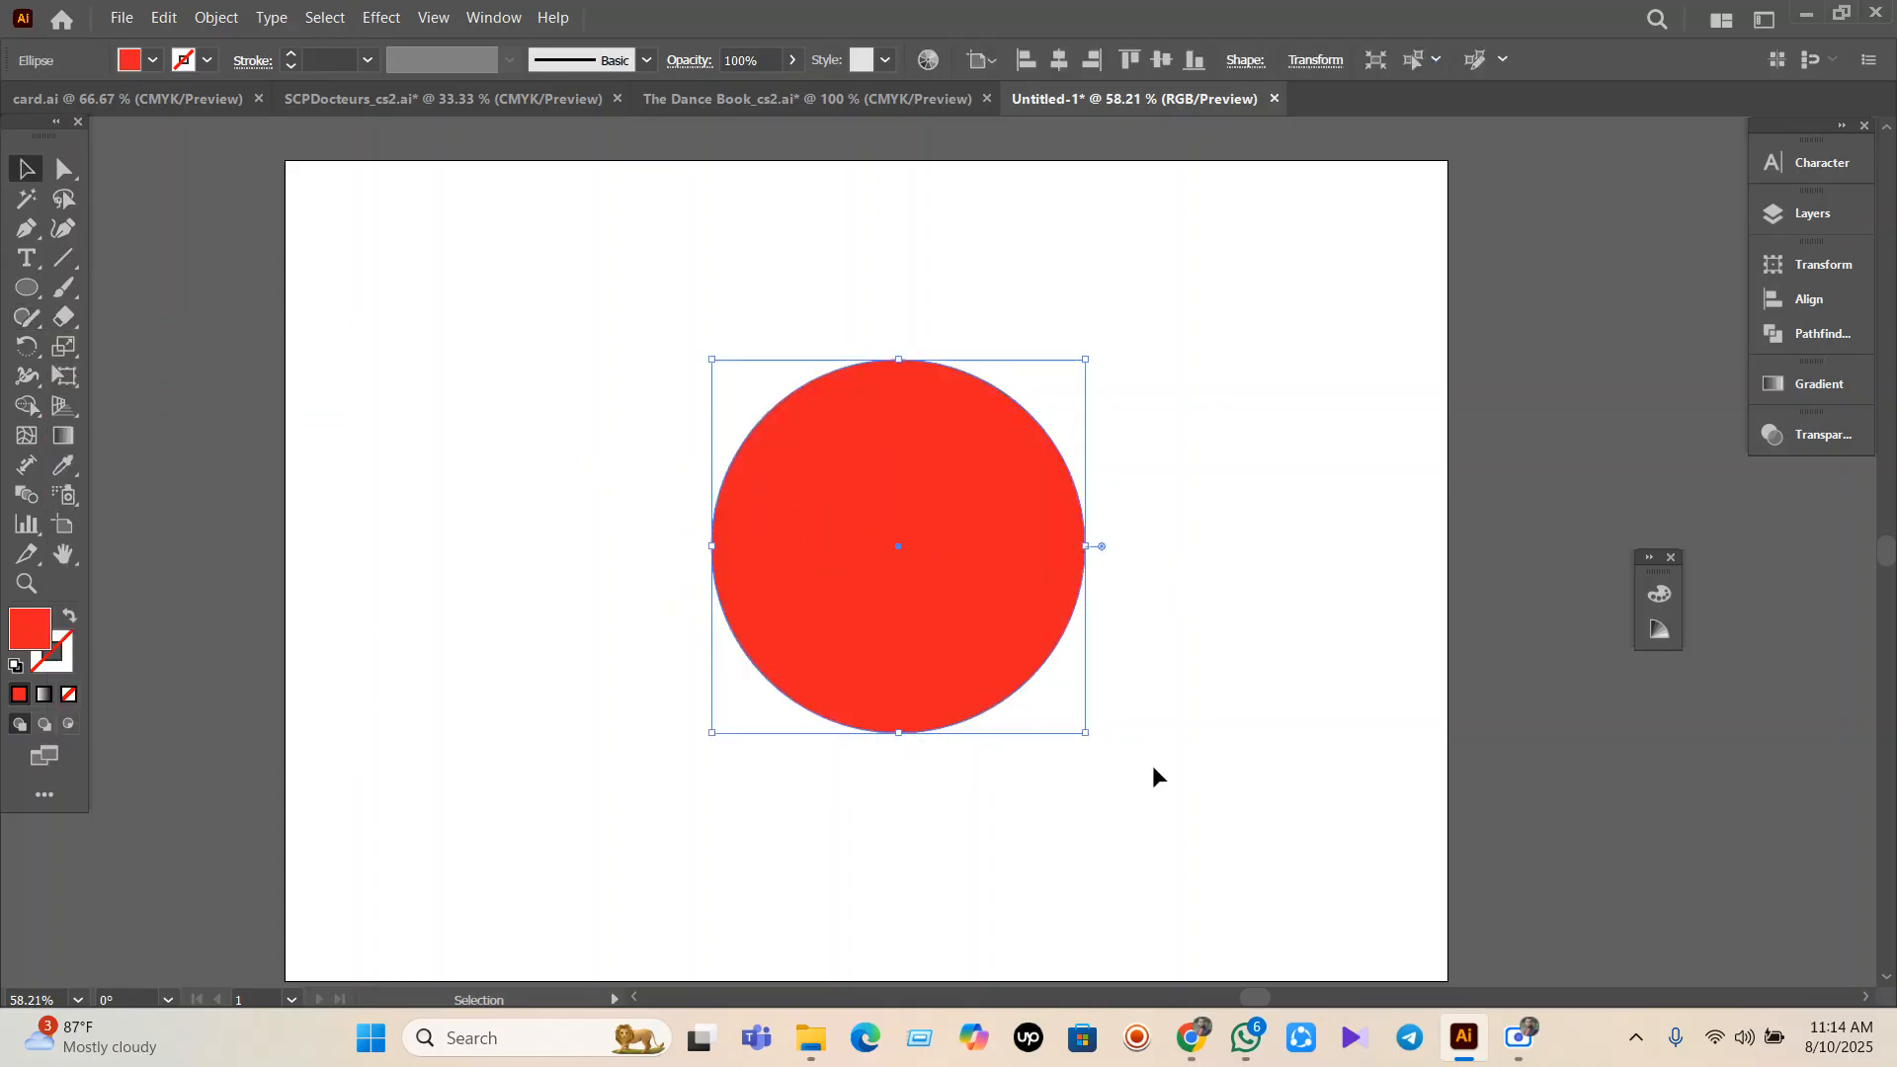
Shrink the red circle about its centre and punch a concentric round hole through it with an enlarged Eraser brush.
left_click_drag(1087, 737, 1028, 701)
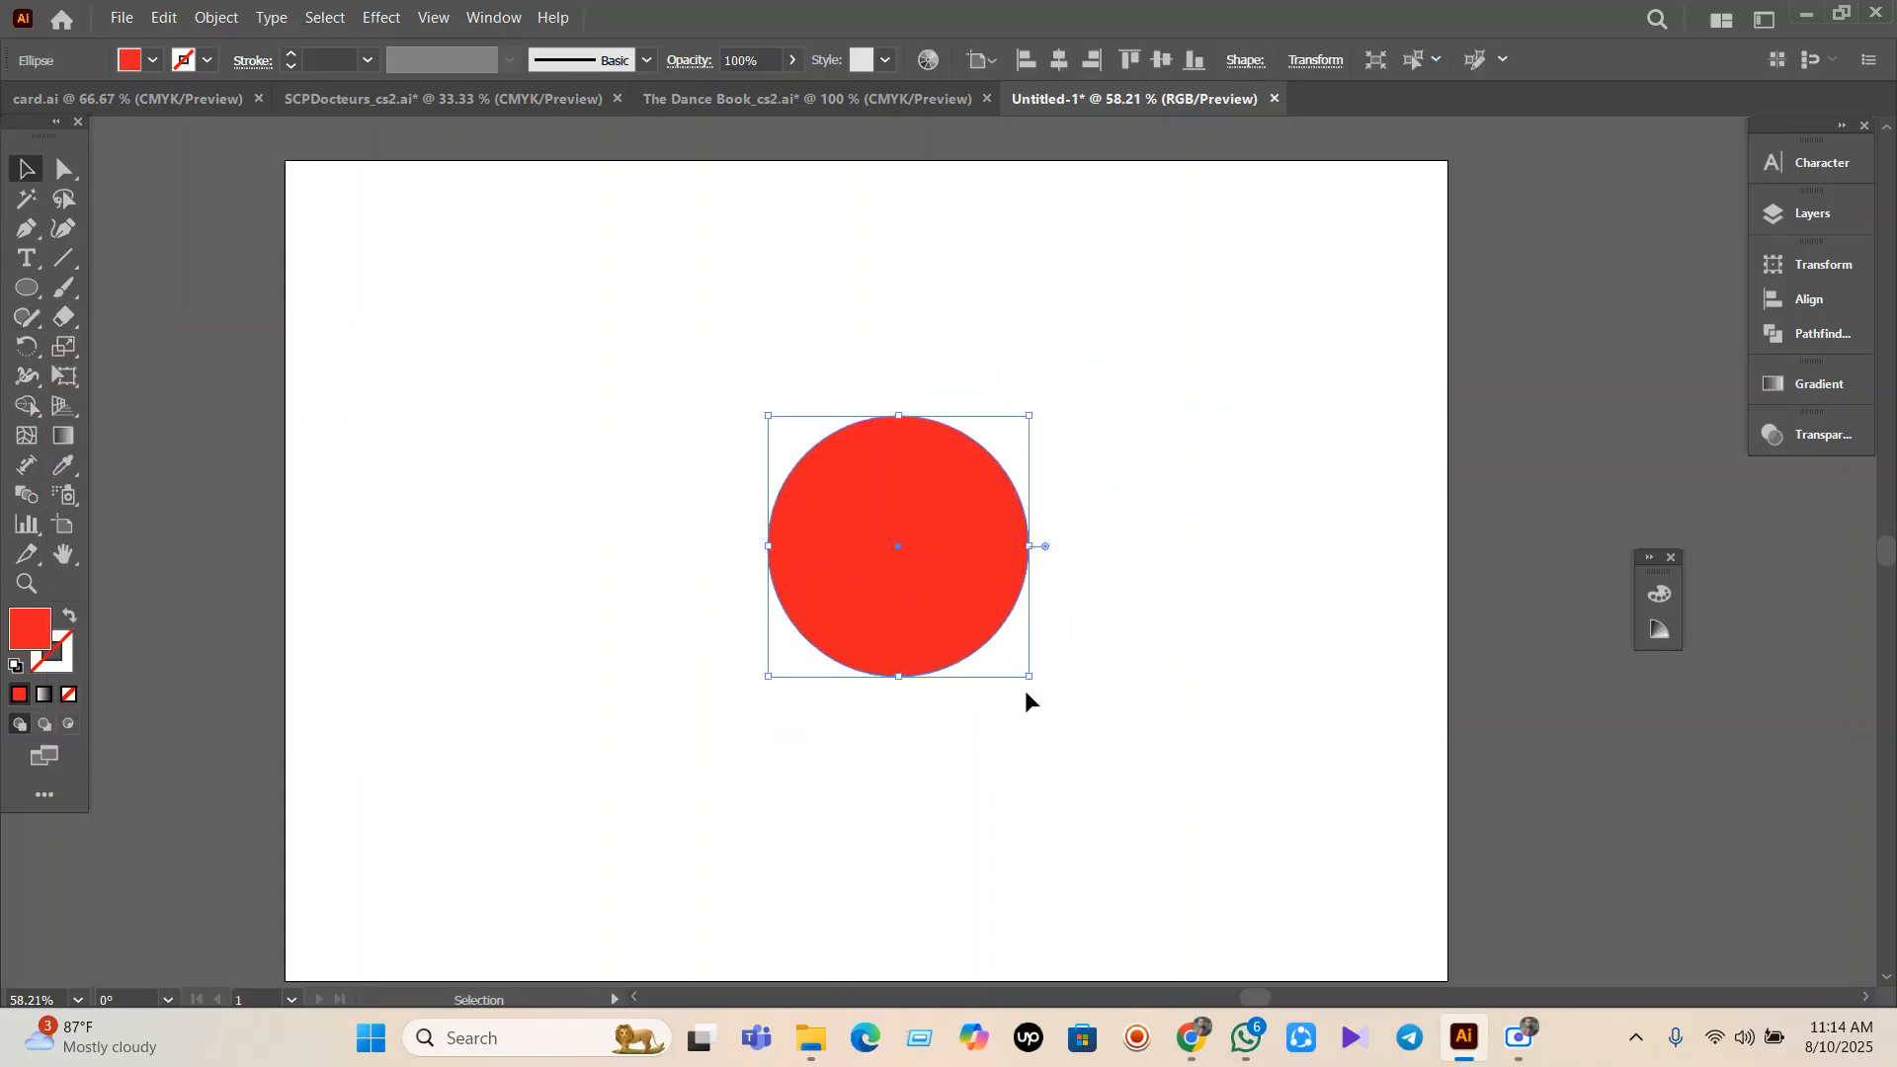
scroll(1018, 692, "up", 3)
left_click(64, 316)
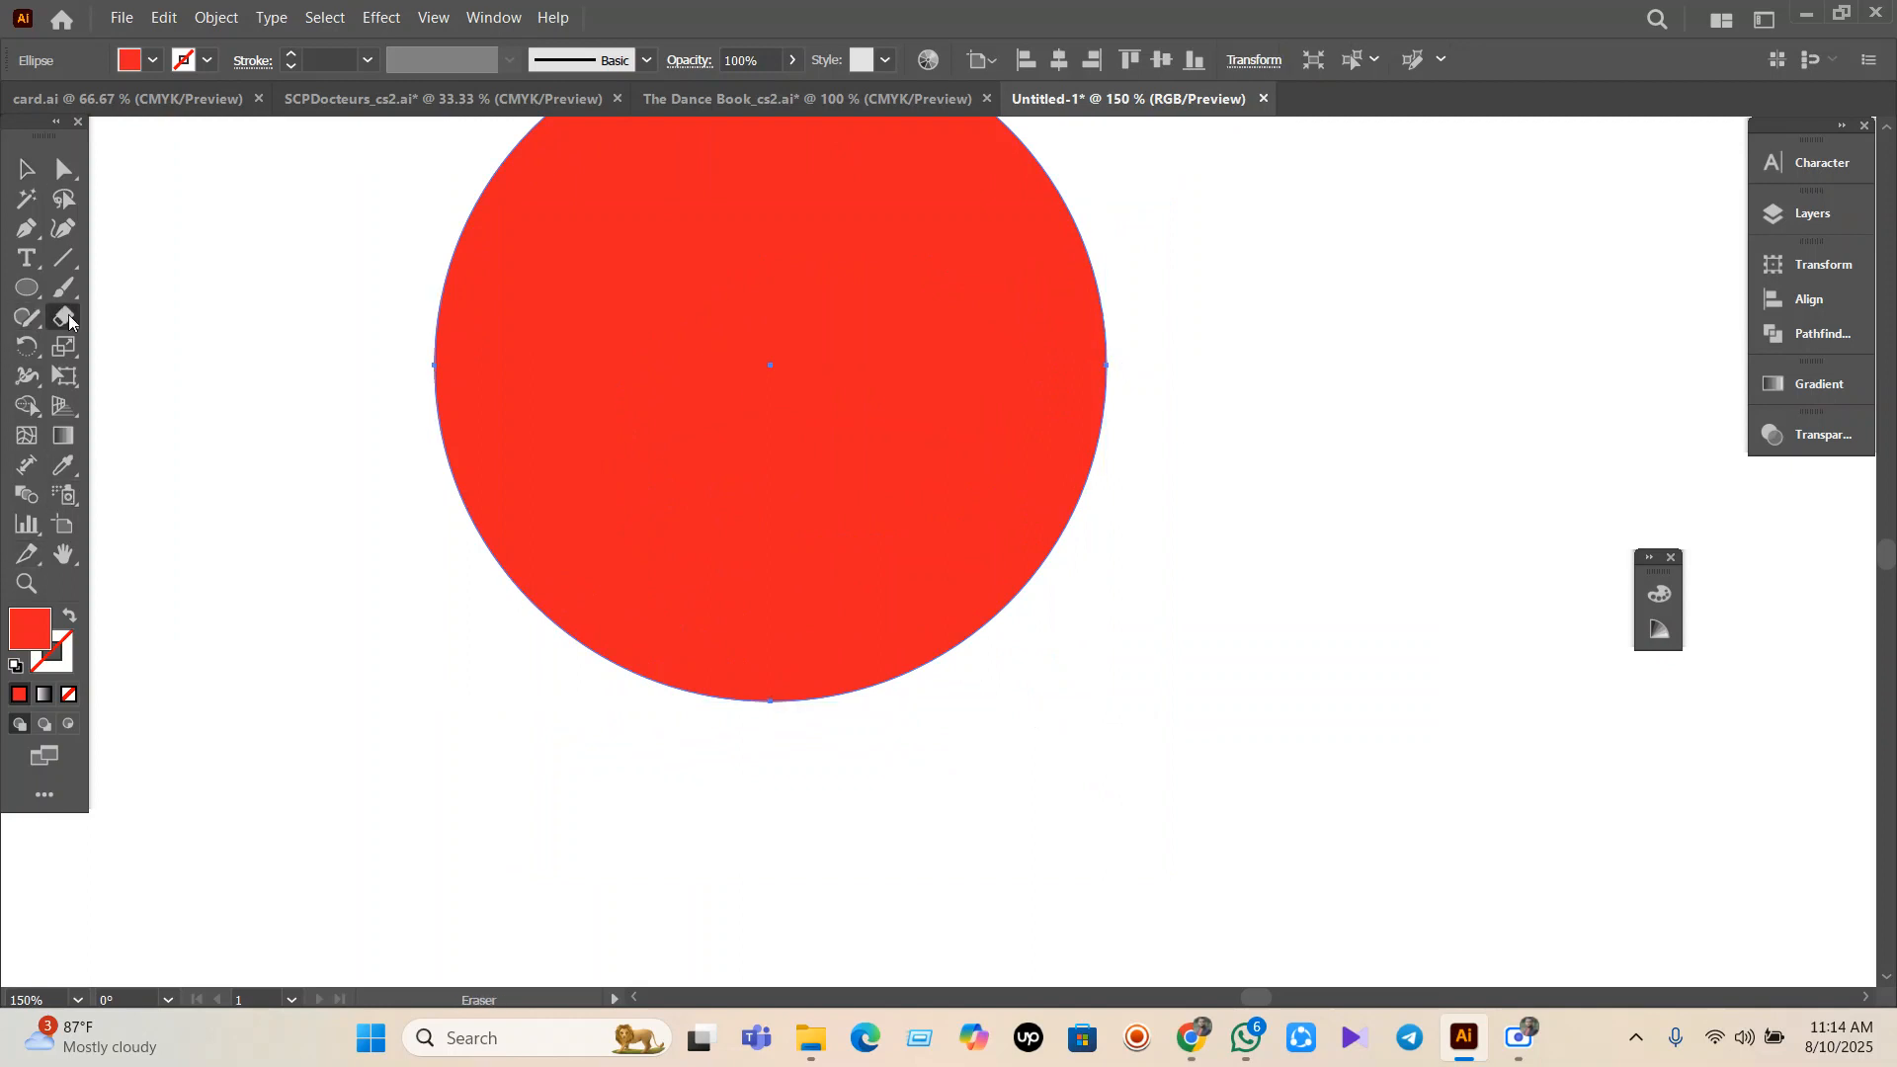
key("bracketright")
key("bracketright")
key("bracketright")
key("bracketright")
key("bracketright")
key("bracketright")
key("bracketright")
key("bracketright")
key("bracketright")
key("bracketright")
key("bracketright")
key("bracketright")
key("bracketright")
key("bracketright")
key("bracketright")
key("bracketright")
key("bracketright")
key("bracketright")
key("bracketright")
key("bracketright")
key("bracketright")
key("bracketright")
key("bracketright")
key("bracketright")
key("bracketright")
key("bracketright")
key("bracketright")
key("bracketright")
key("bracketright")
key("bracketright")
key("bracketright")
key("bracketright")
key("bracketright")
key("bracketright")
key("bracketright")
key("bracketright")
key("bracketright")
key("bracketright")
key("bracketright")
key("bracketright")
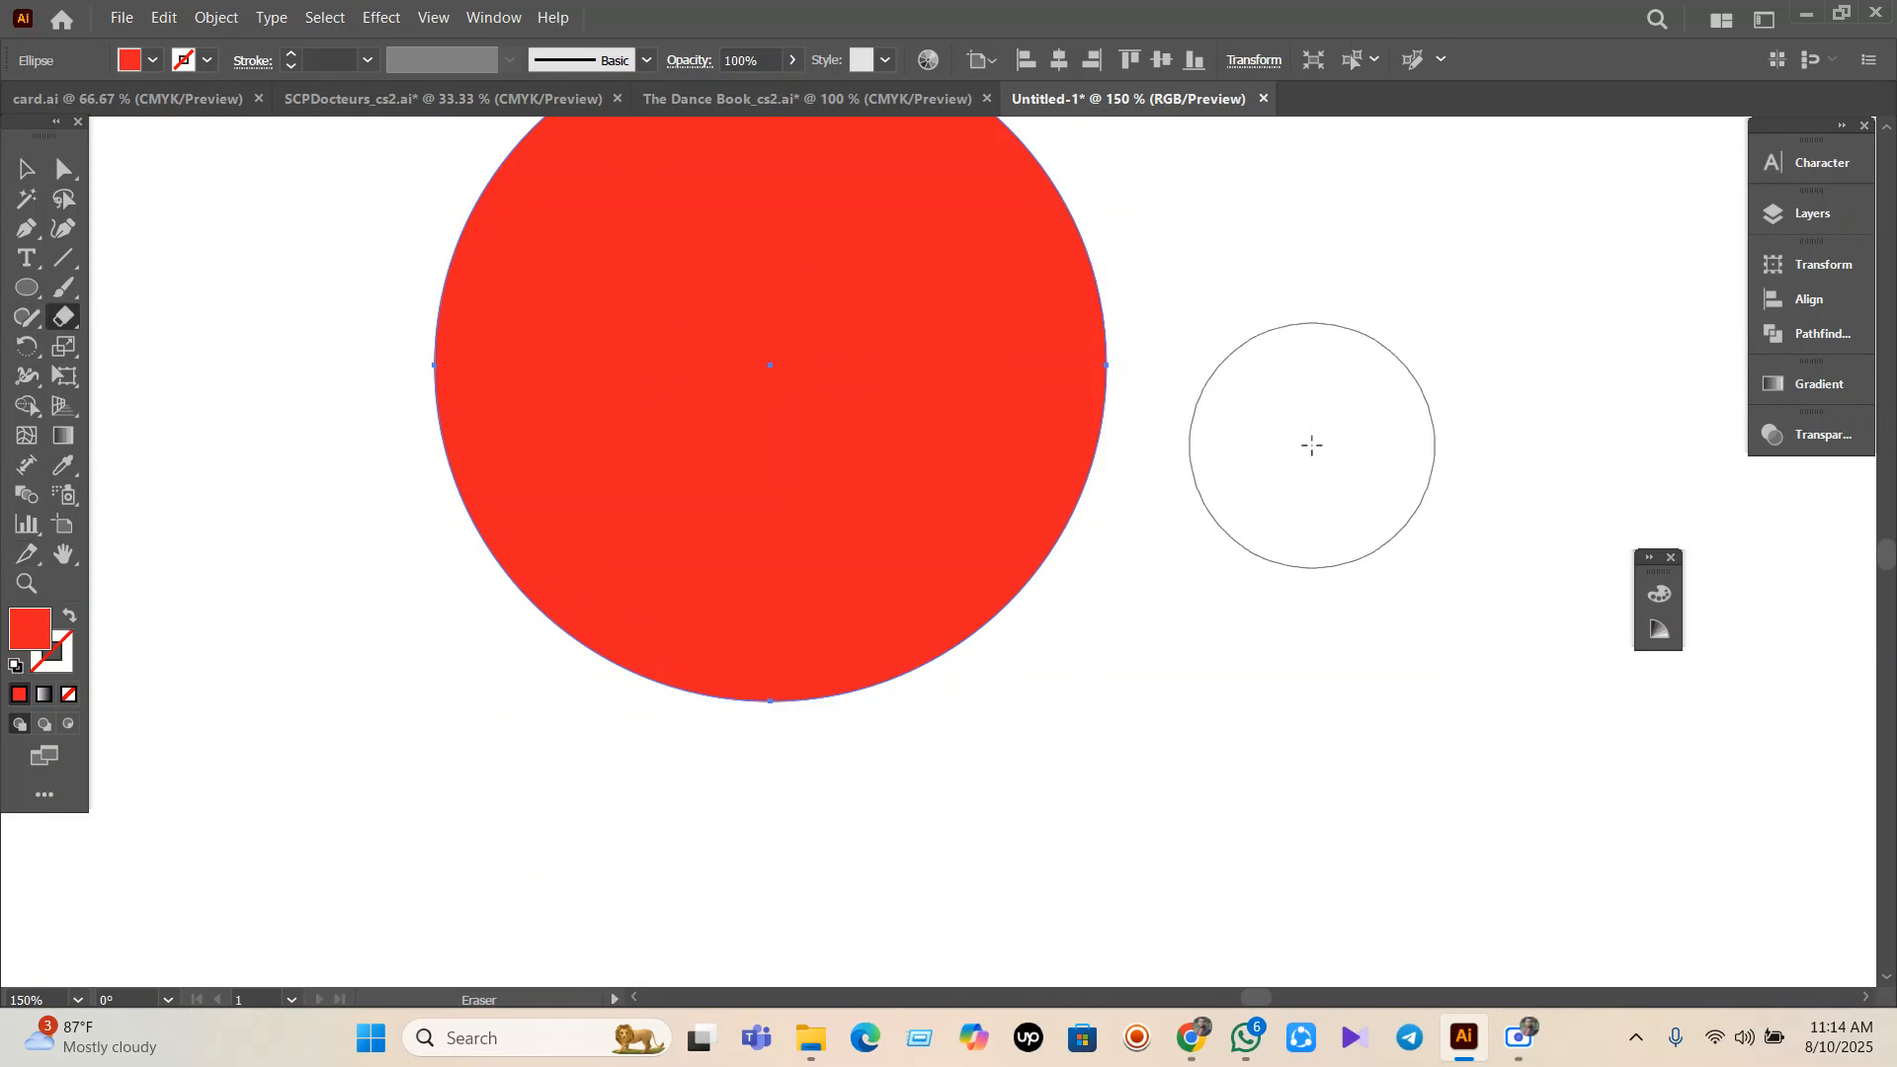
scroll(1324, 484, "up", 1)
key("bracketleft")
key("bracketleft")
key("bracketleft")
key("bracketleft")
key("bracketleft")
key("bracketleft")
key("bracketleft")
key("bracketleft")
key("bracketleft")
key("bracketleft")
key("bracketleft")
key("bracketleft")
key("bracketleft")
key("bracketleft")
key("bracketleft")
key("bracketleft")
key("bracketleft")
key("bracketleft")
key("bracketleft")
key("bracketleft")
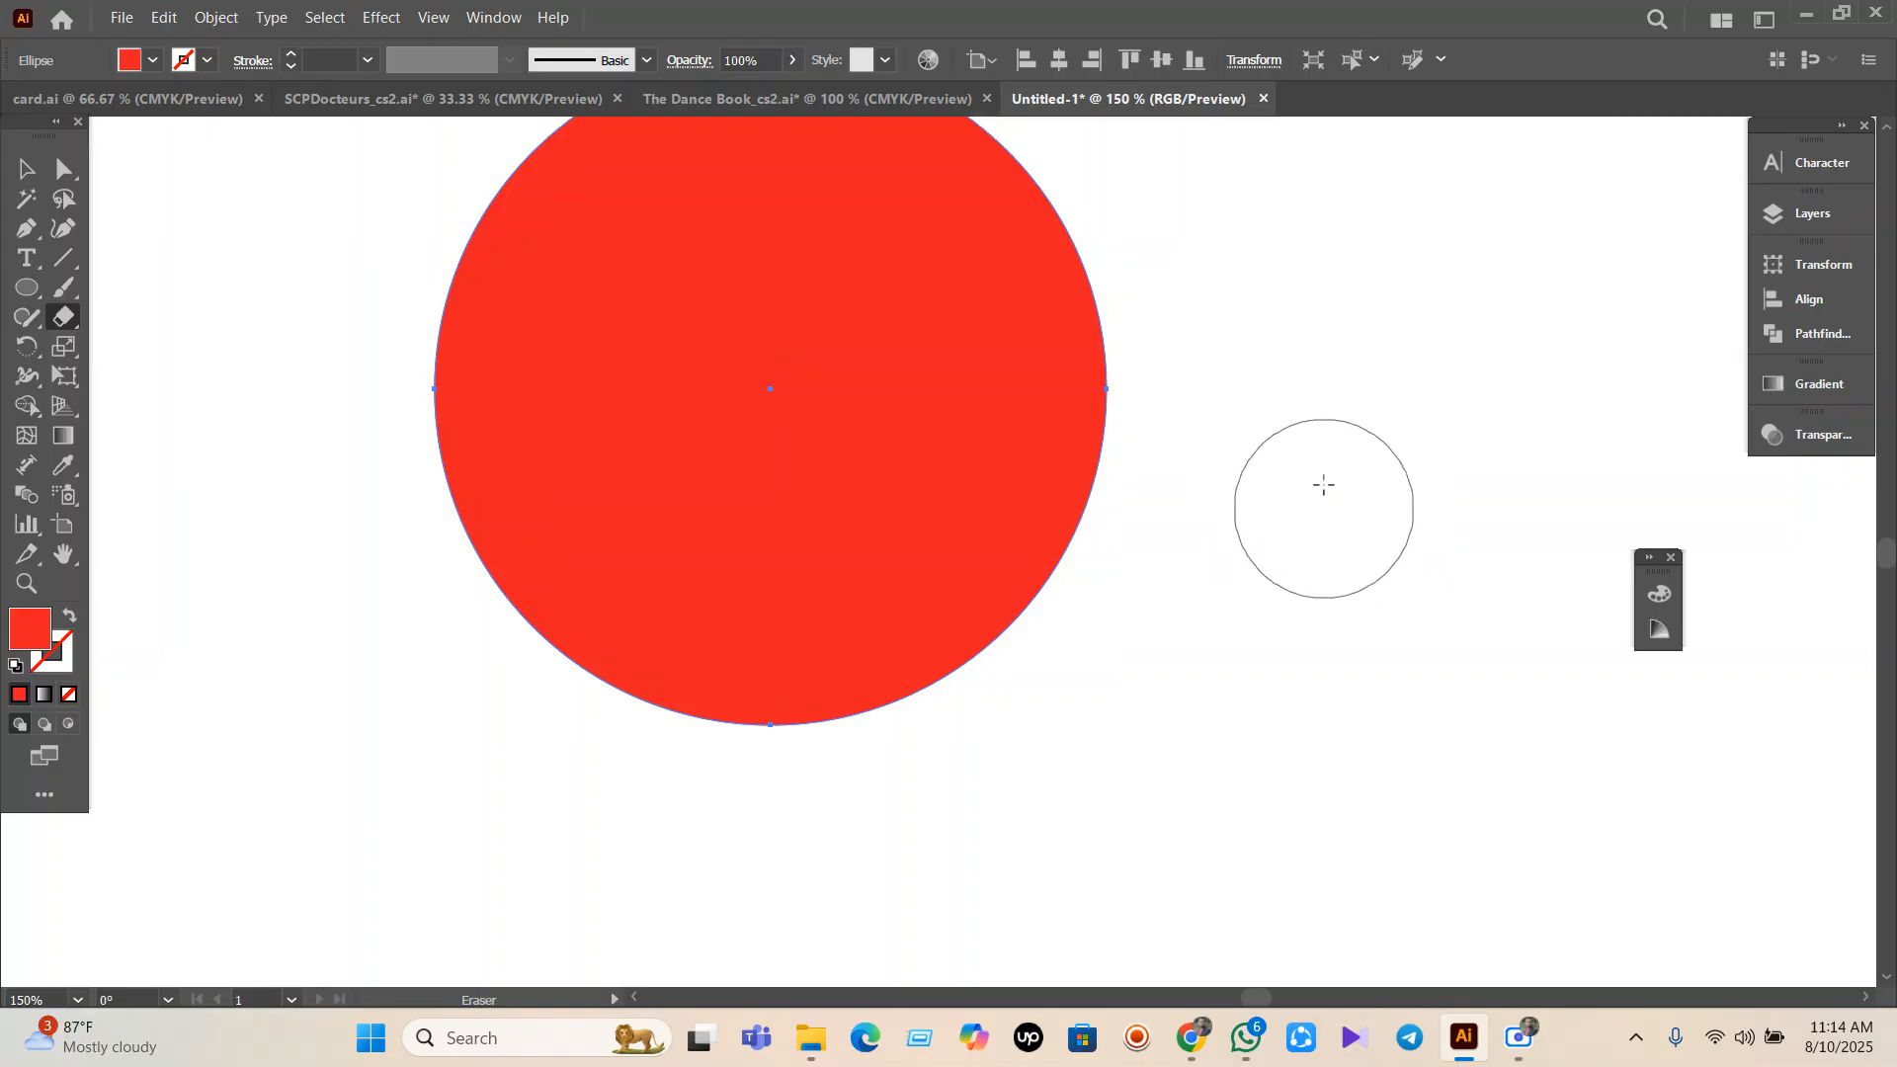
key("bracketright")
key("bracketright")
key("bracketright")
key("bracketright")
key("bracketright")
key("bracketright")
key("bracketright")
key("bracketright")
key("bracketright")
key("bracketright")
key("bracketright")
key("bracketright")
key("bracketright")
key("bracketright")
key("bracketright")
key("bracketright")
key("bracketright")
key("bracketright")
key("bracketright")
key("bracketright")
key("bracketright")
key("bracketright")
key("bracketright")
key("bracketright")
key("bracketright")
key("bracketright")
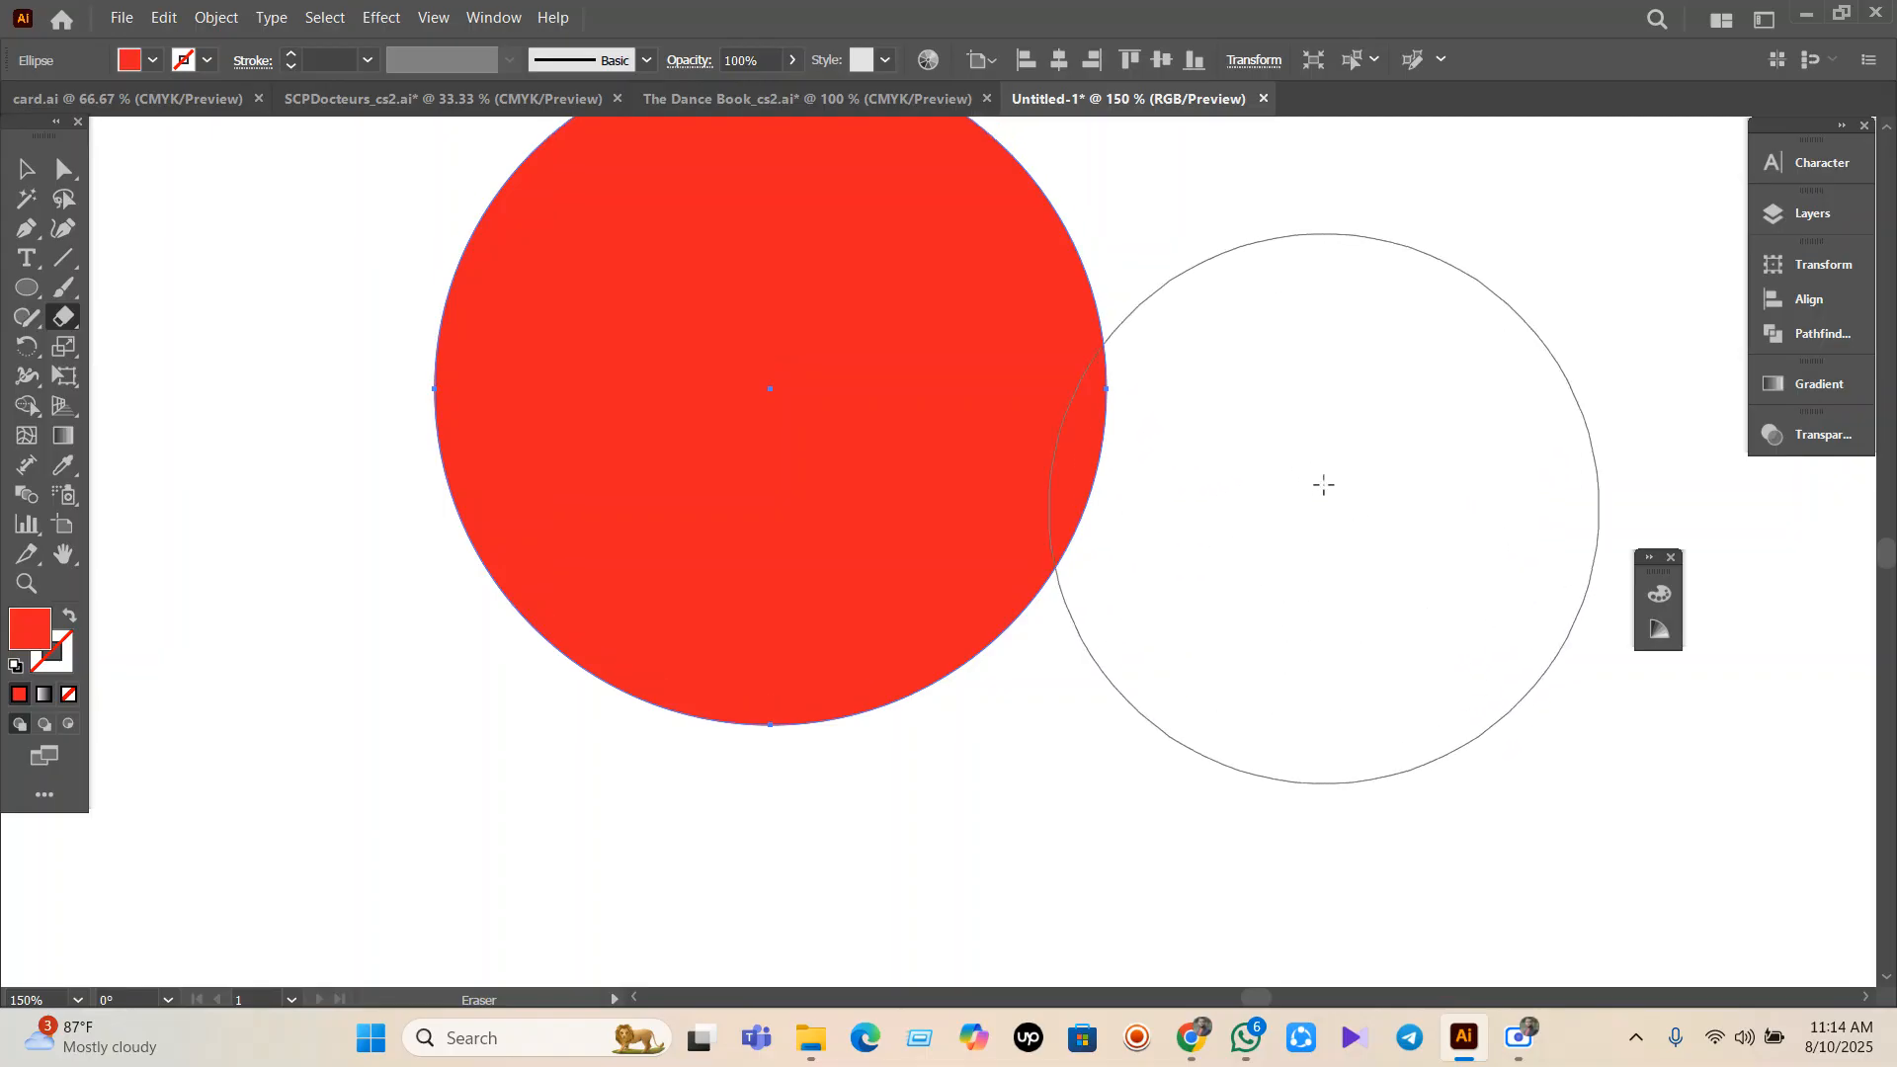
key("bracketleft")
key("bracketleft")
key("bracketleft")
key("bracketleft")
key("bracketleft")
key("bracketleft")
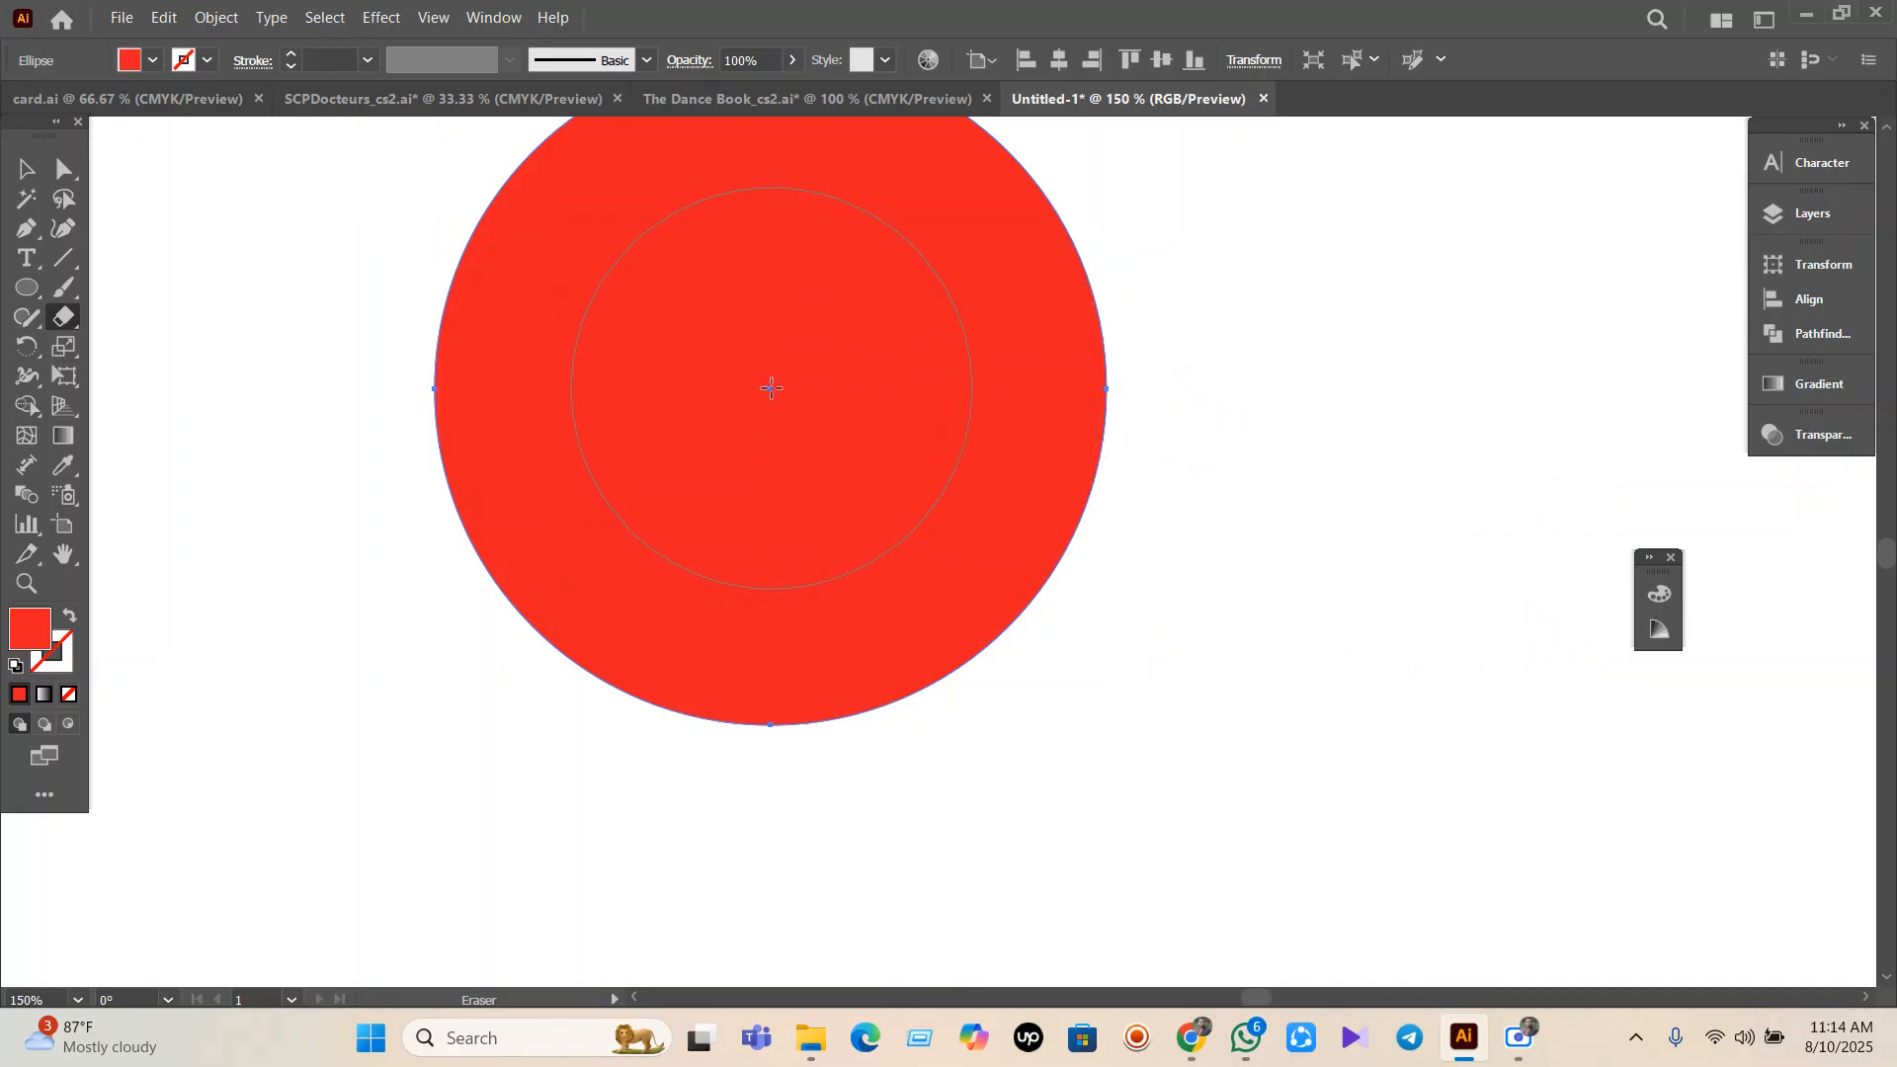
left_click(772, 388)
scroll(728, 614, "down", 1)
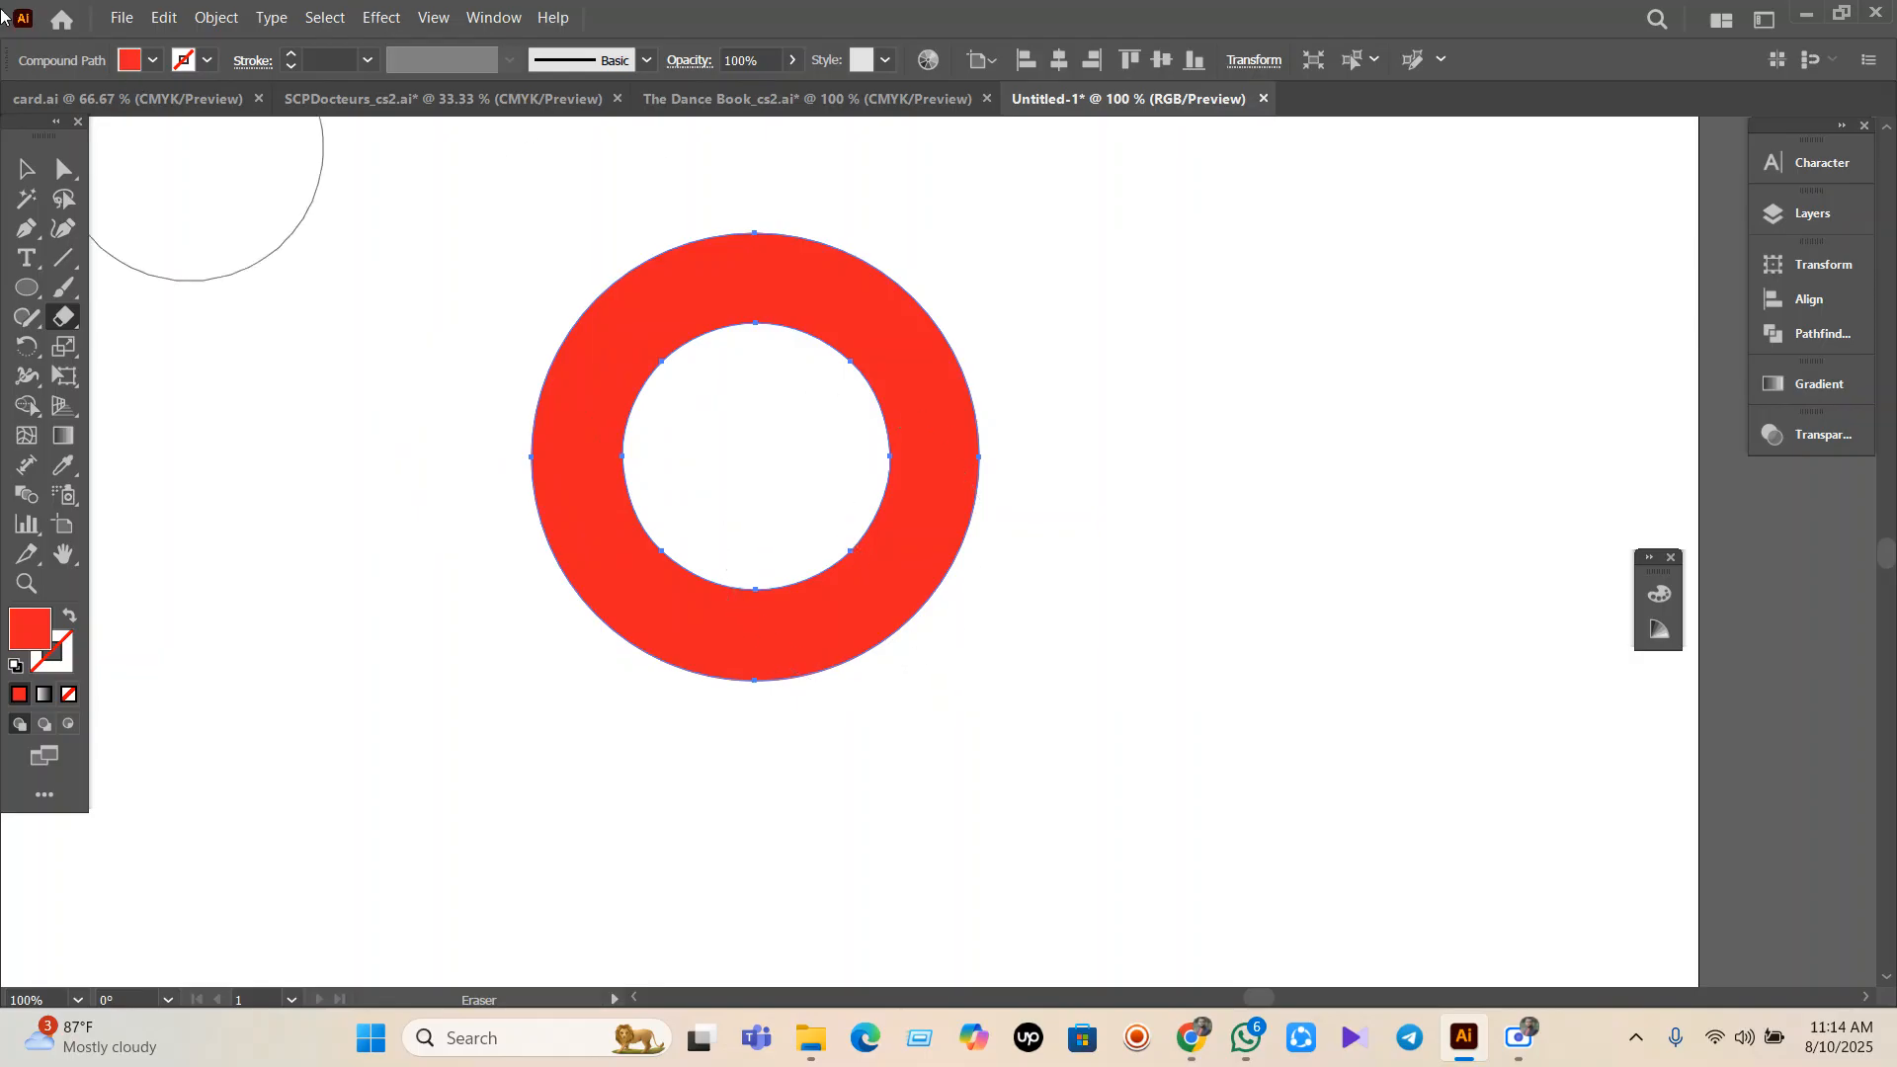
Move the red ring toward the artboard's upper left and place a duplicate beside it on the right.
left_click(27, 169)
left_click_drag(940, 573, 589, 482)
left_click(63, 287)
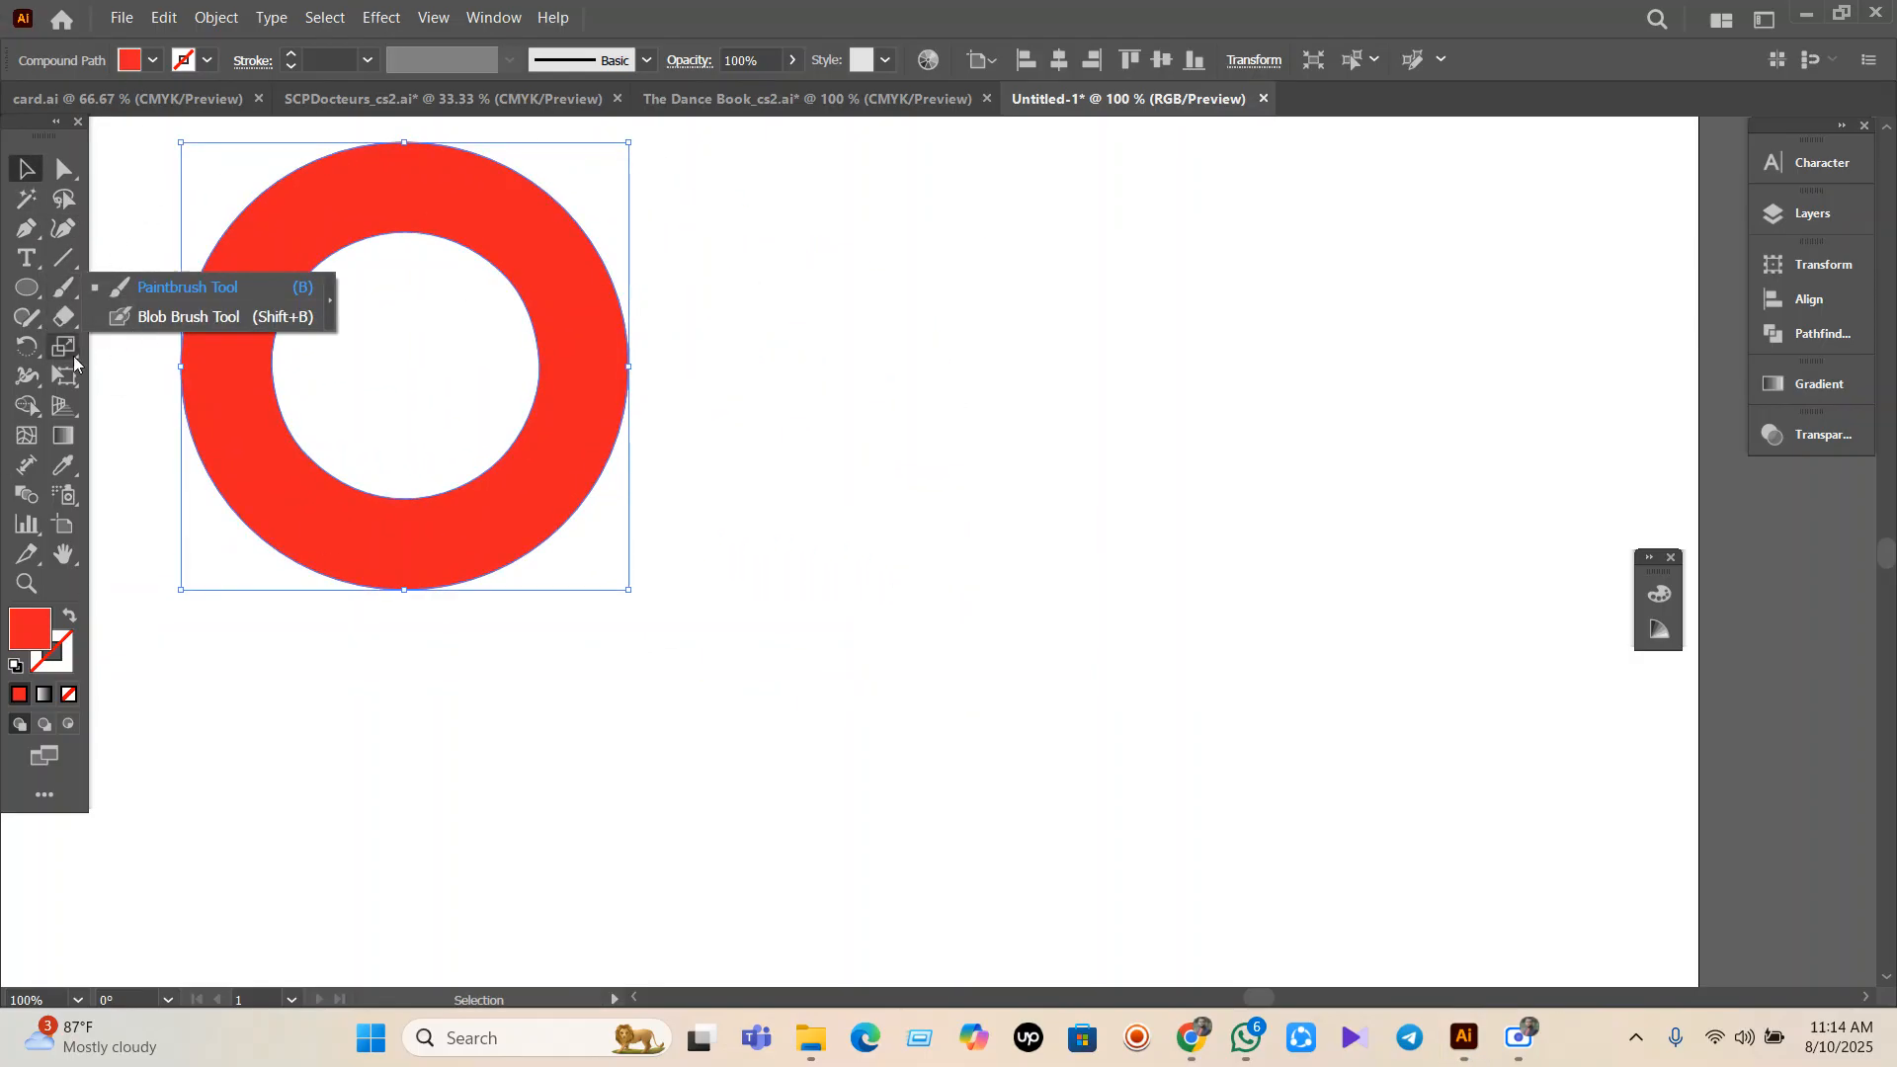
left_click(63, 317)
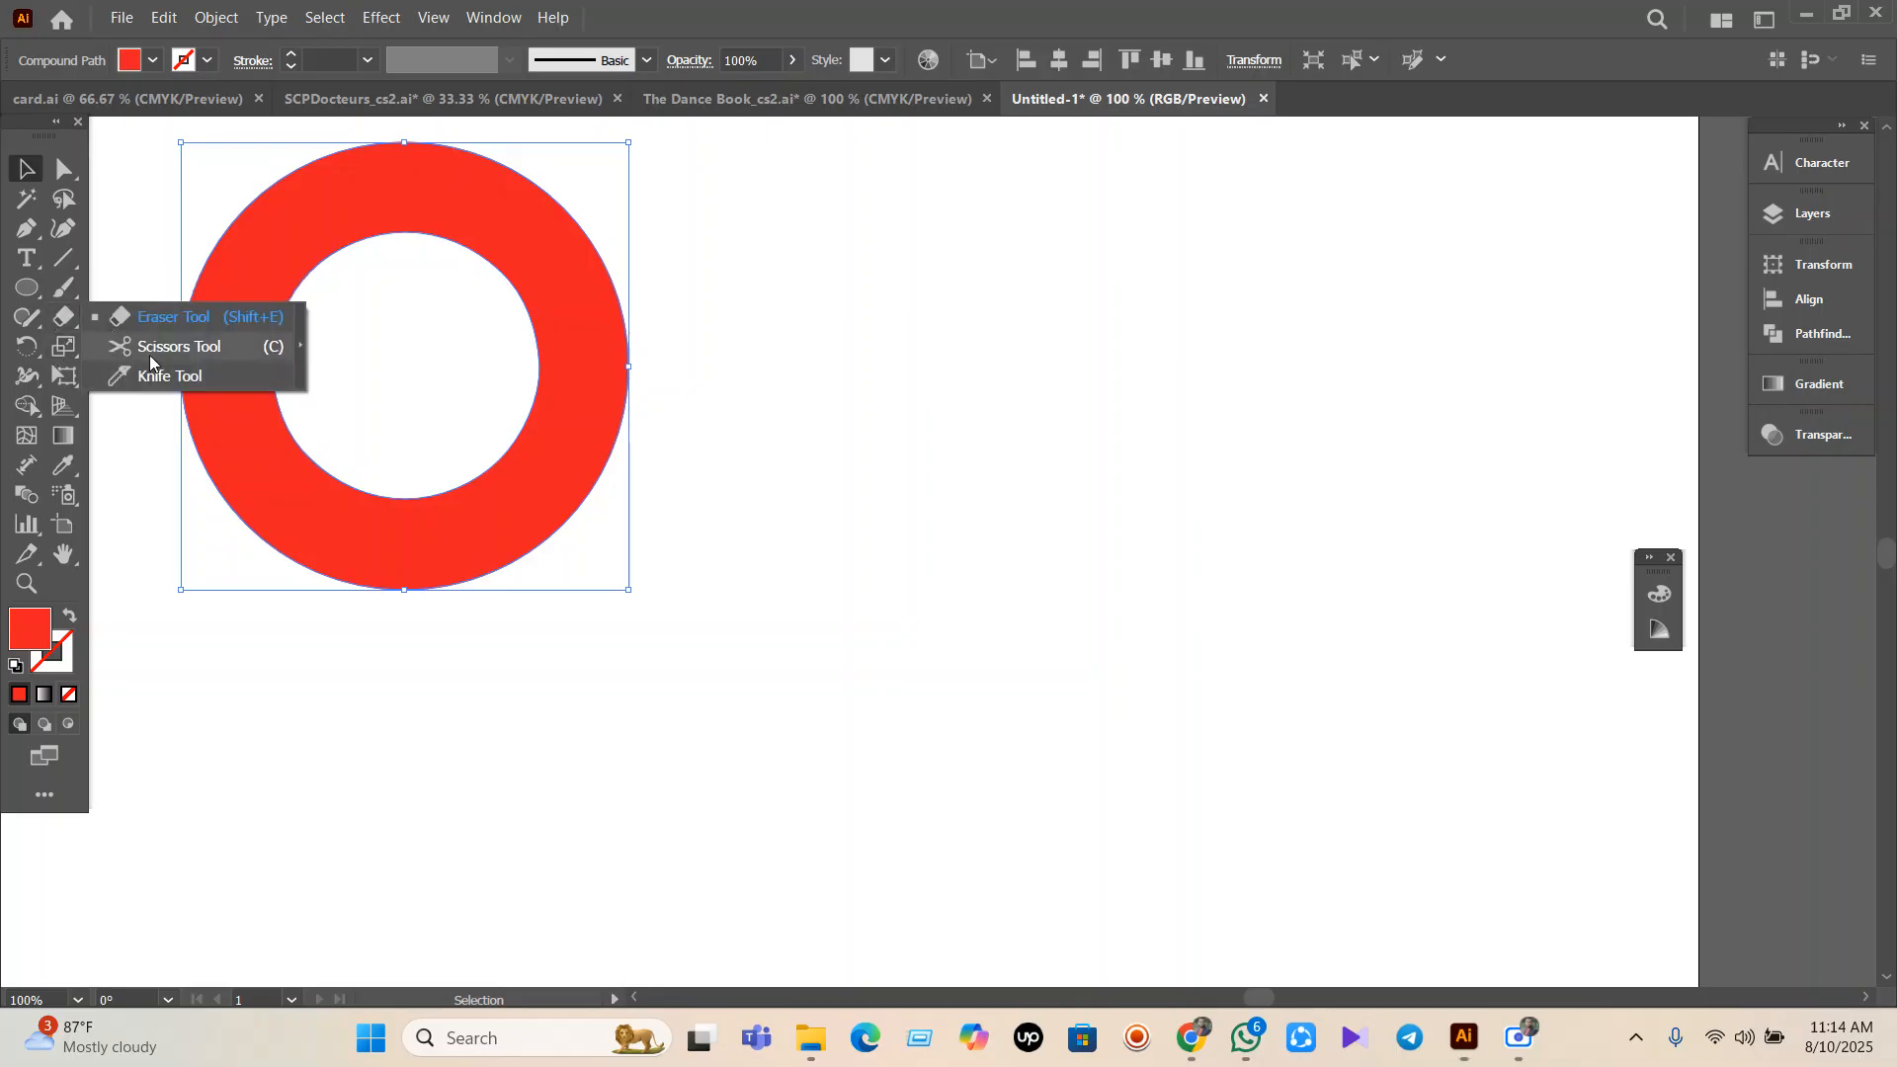
left_click(686, 474)
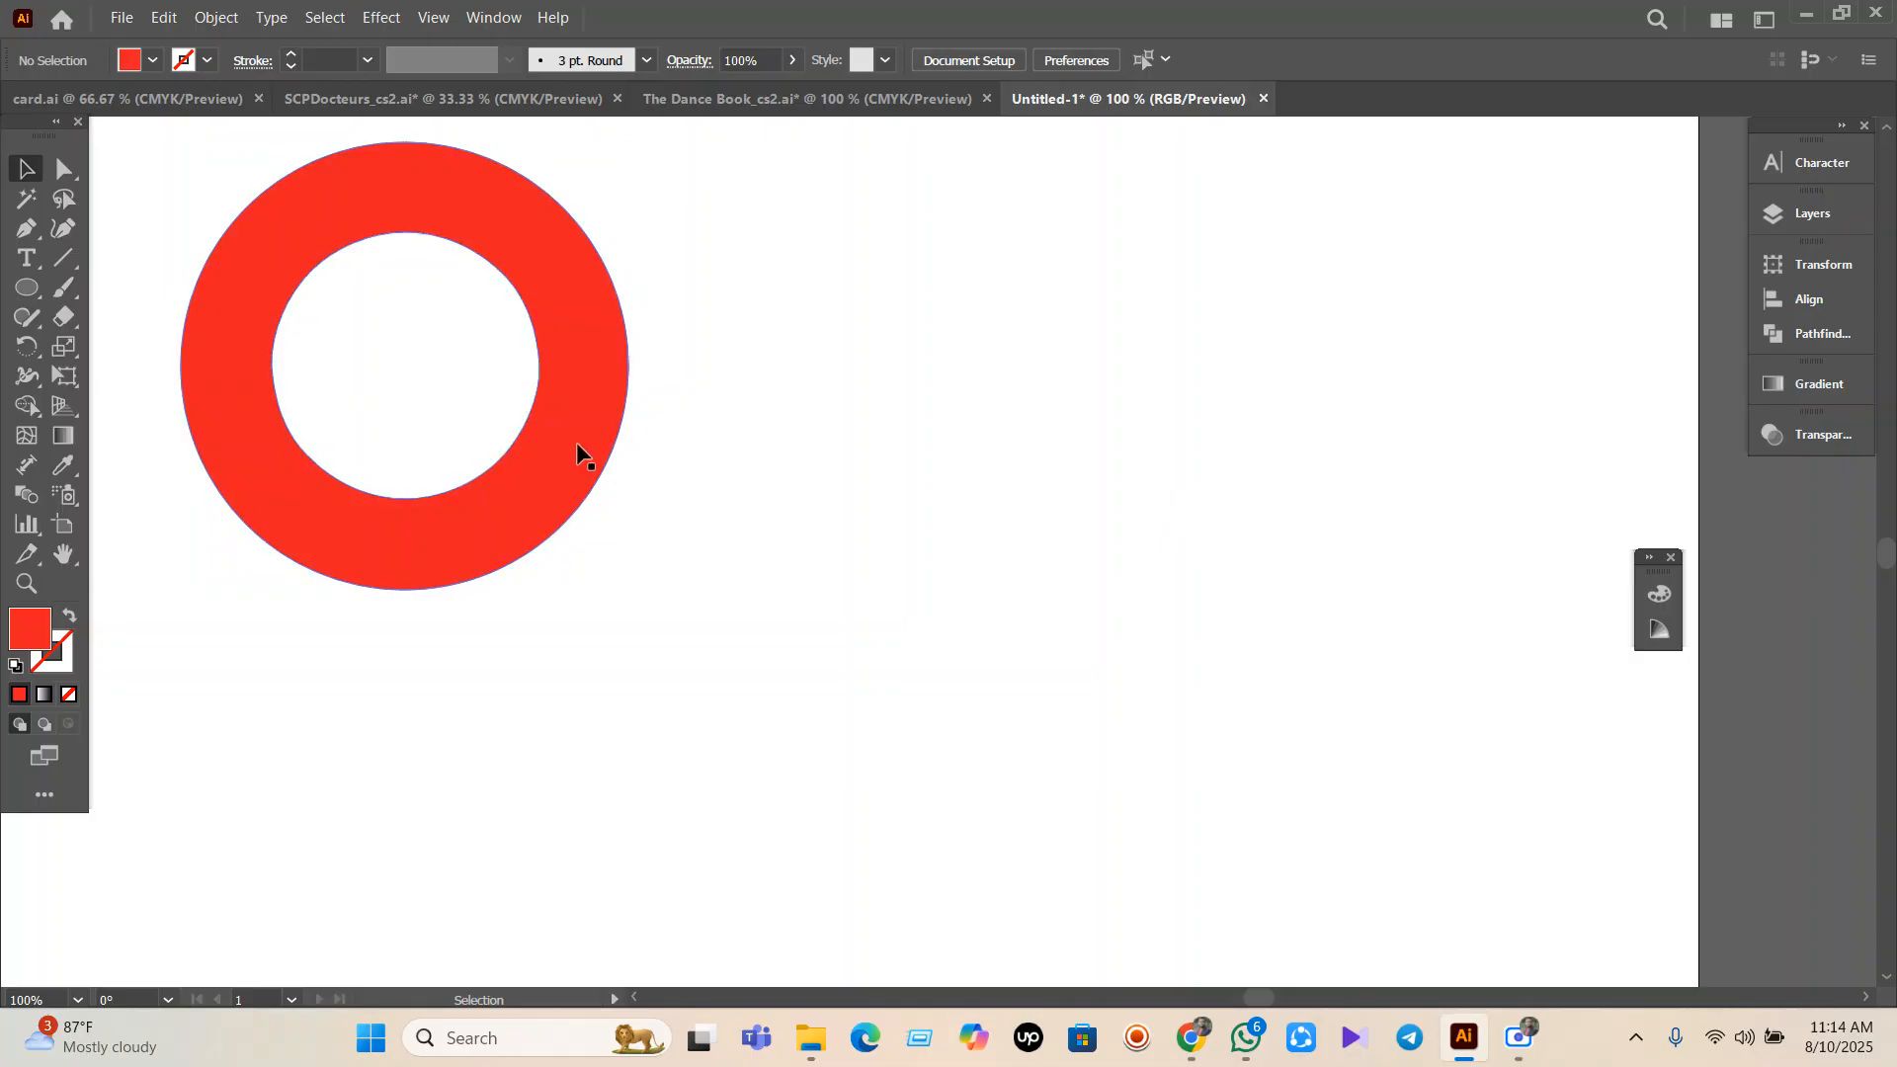
left_click_drag(583, 450, 1083, 508)
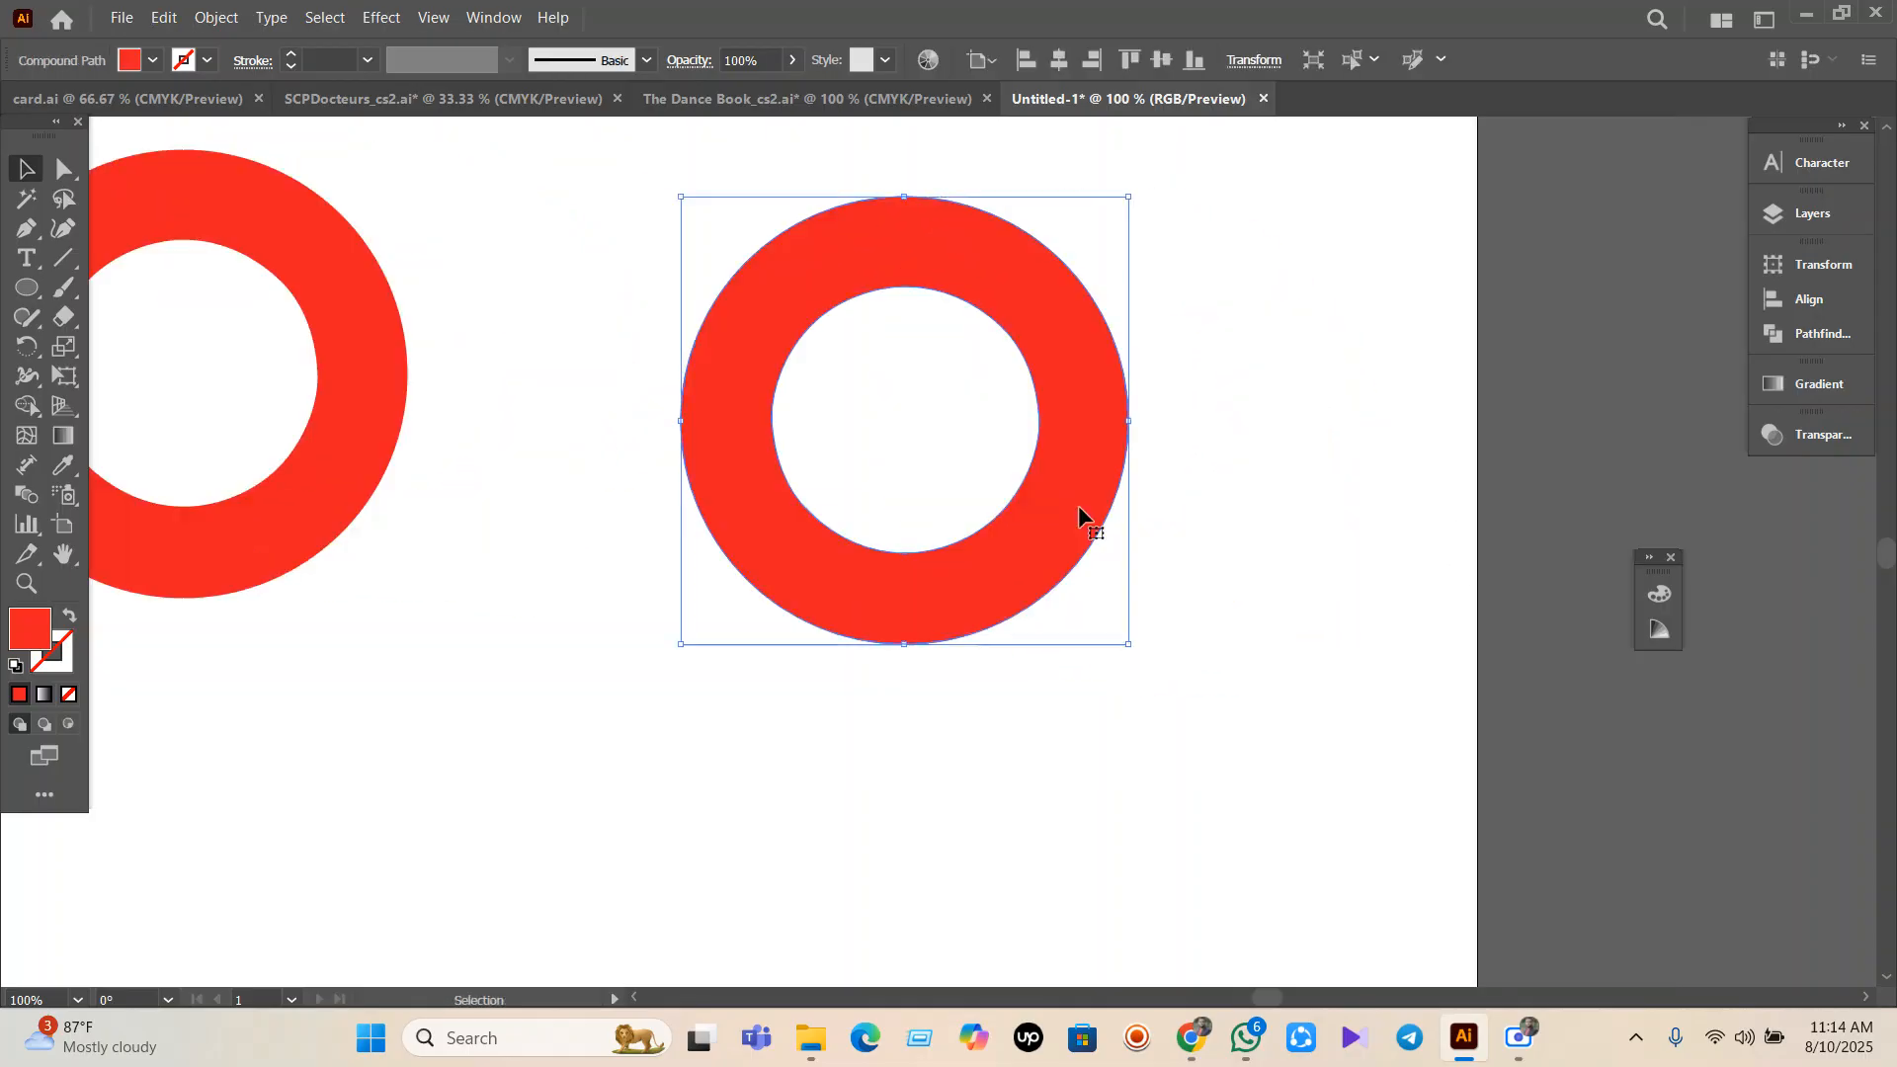
Cut the duplicate ring's outer path at its leftmost and rightmost anchor points with the Scissors tool.
left_click(65, 317)
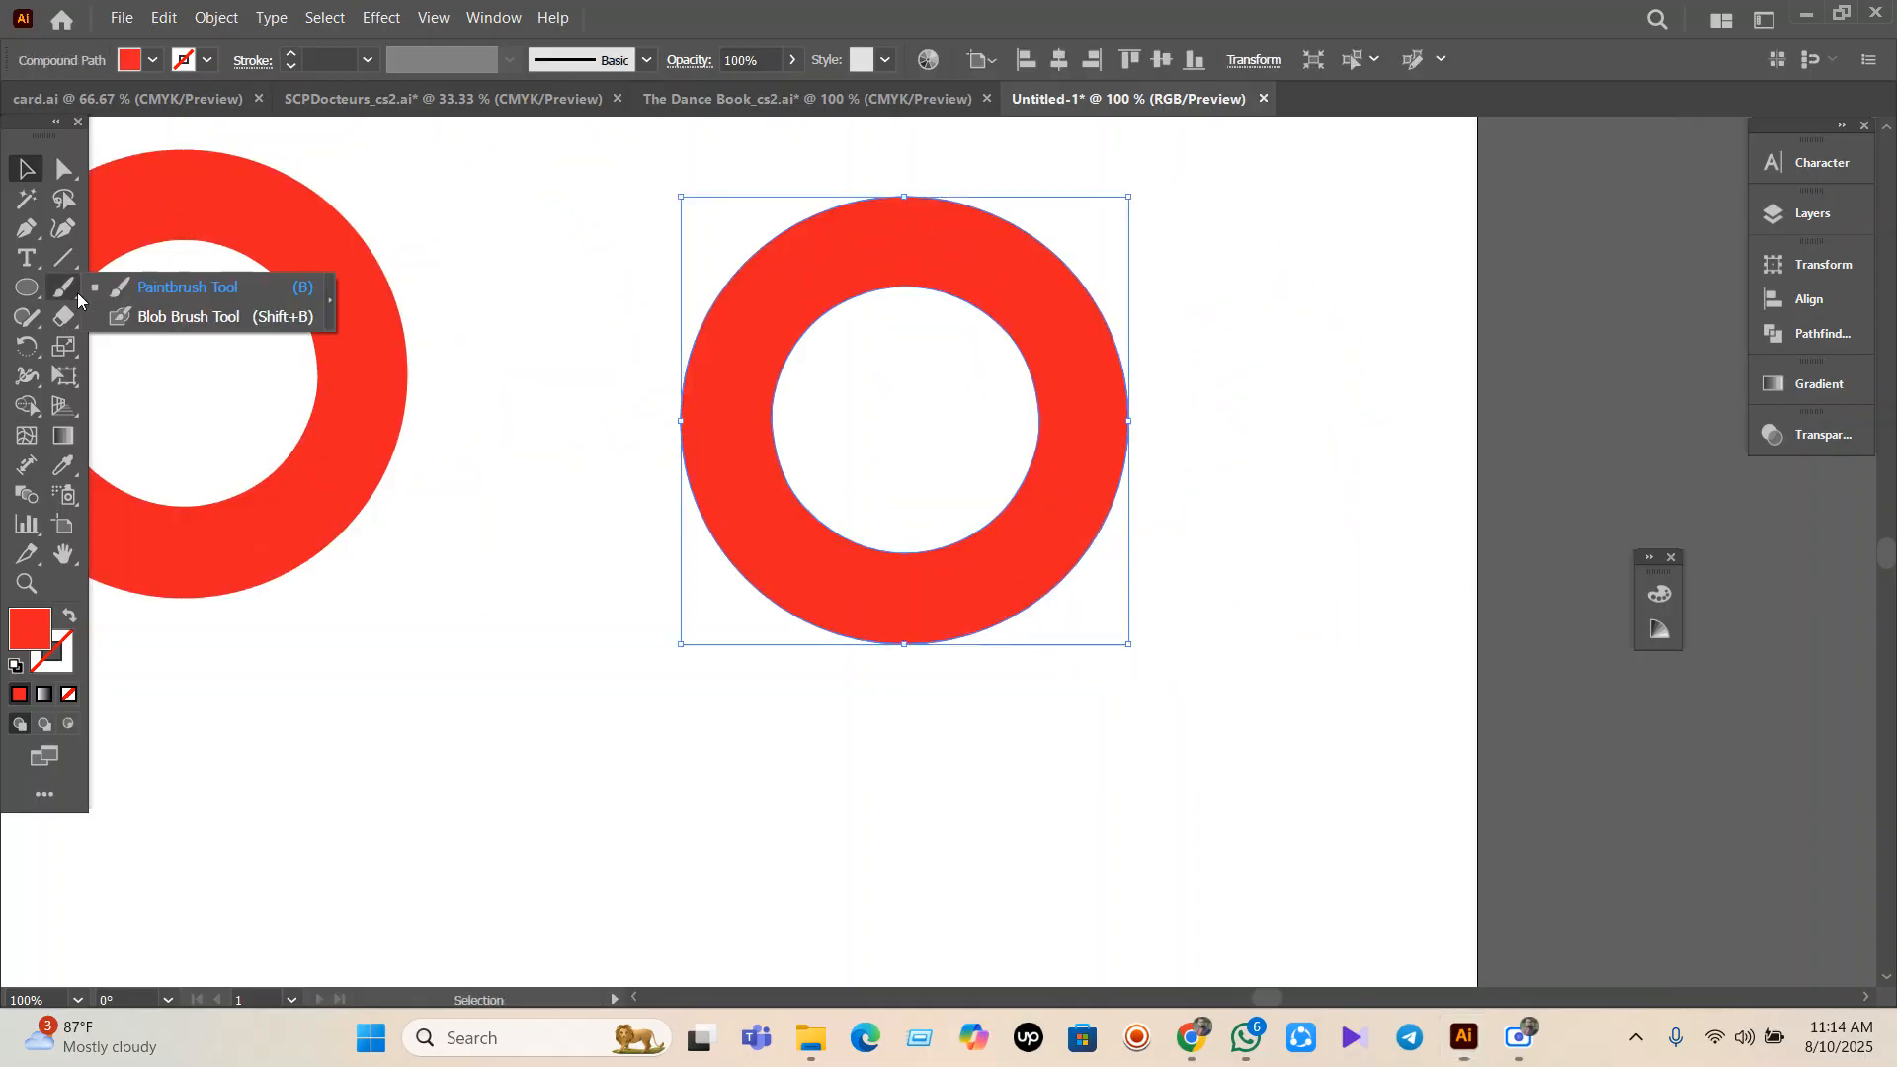
left_click(69, 318)
left_click(146, 348)
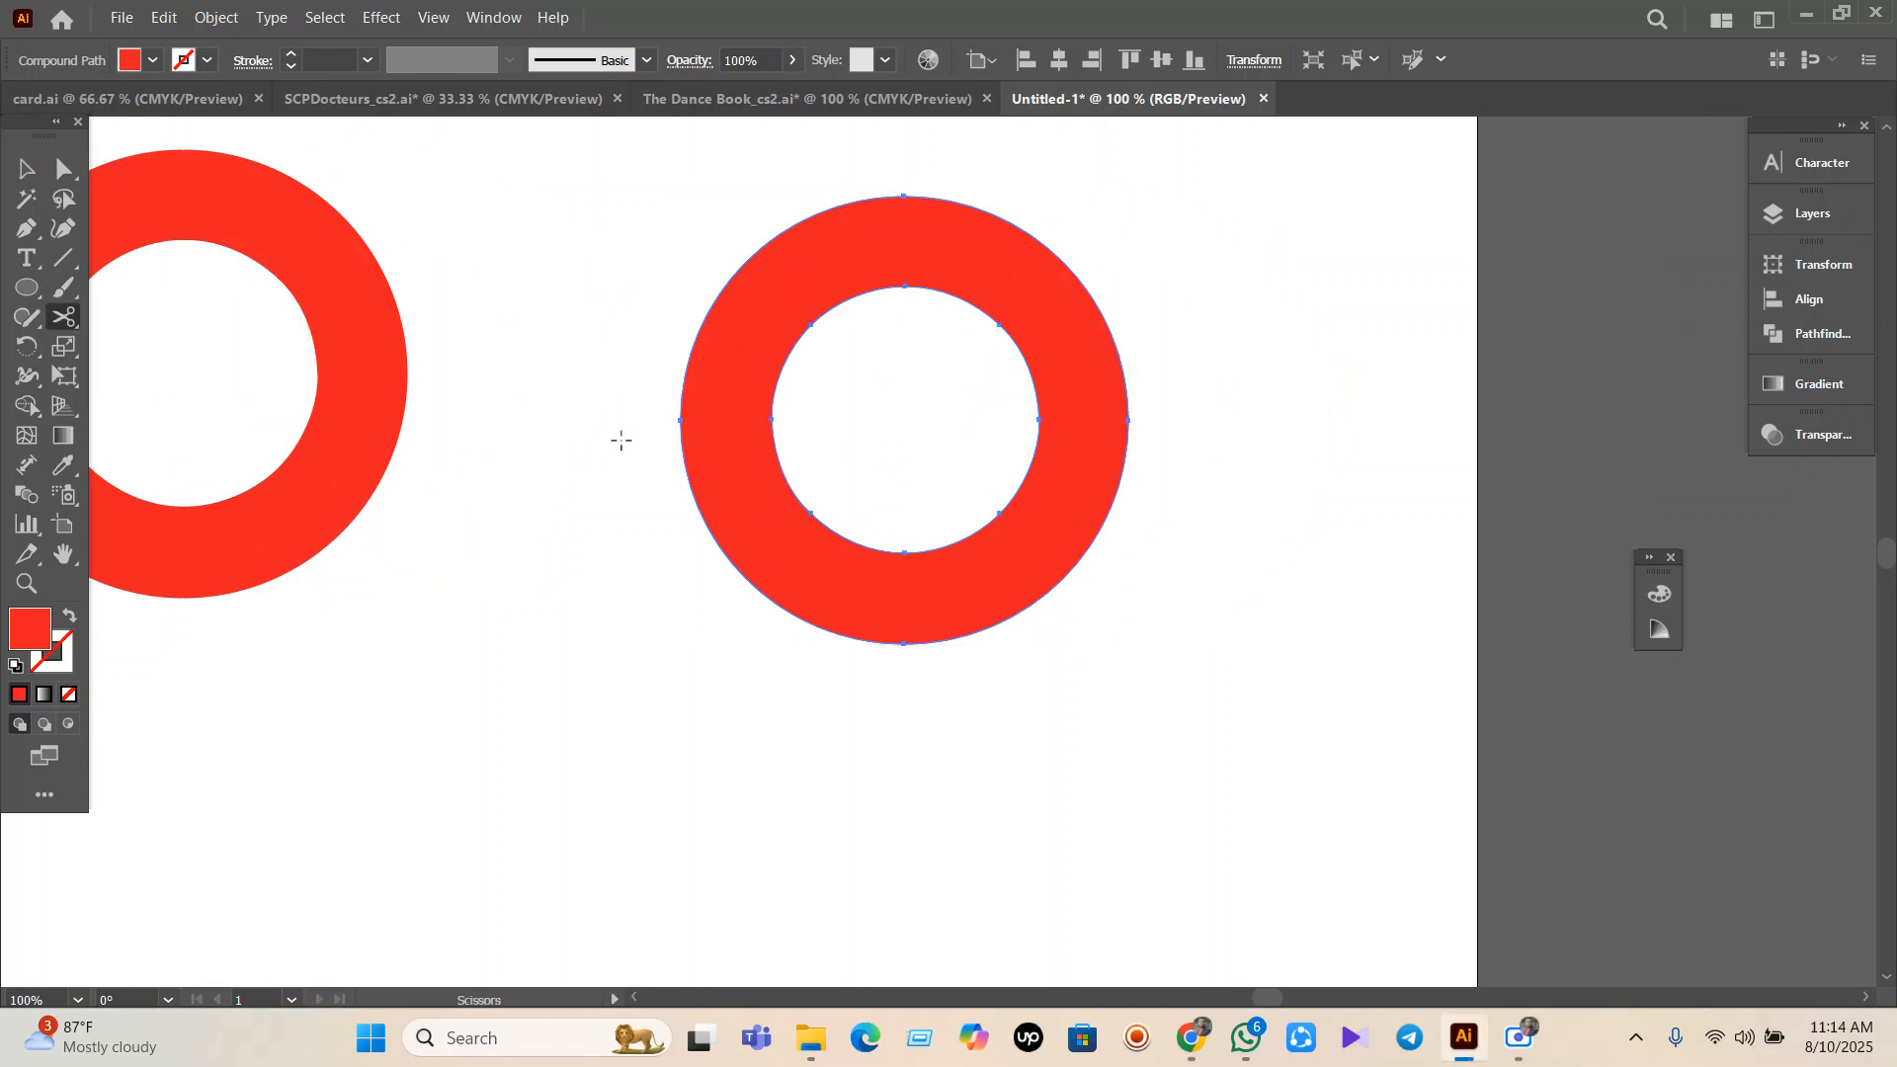
left_click(684, 423)
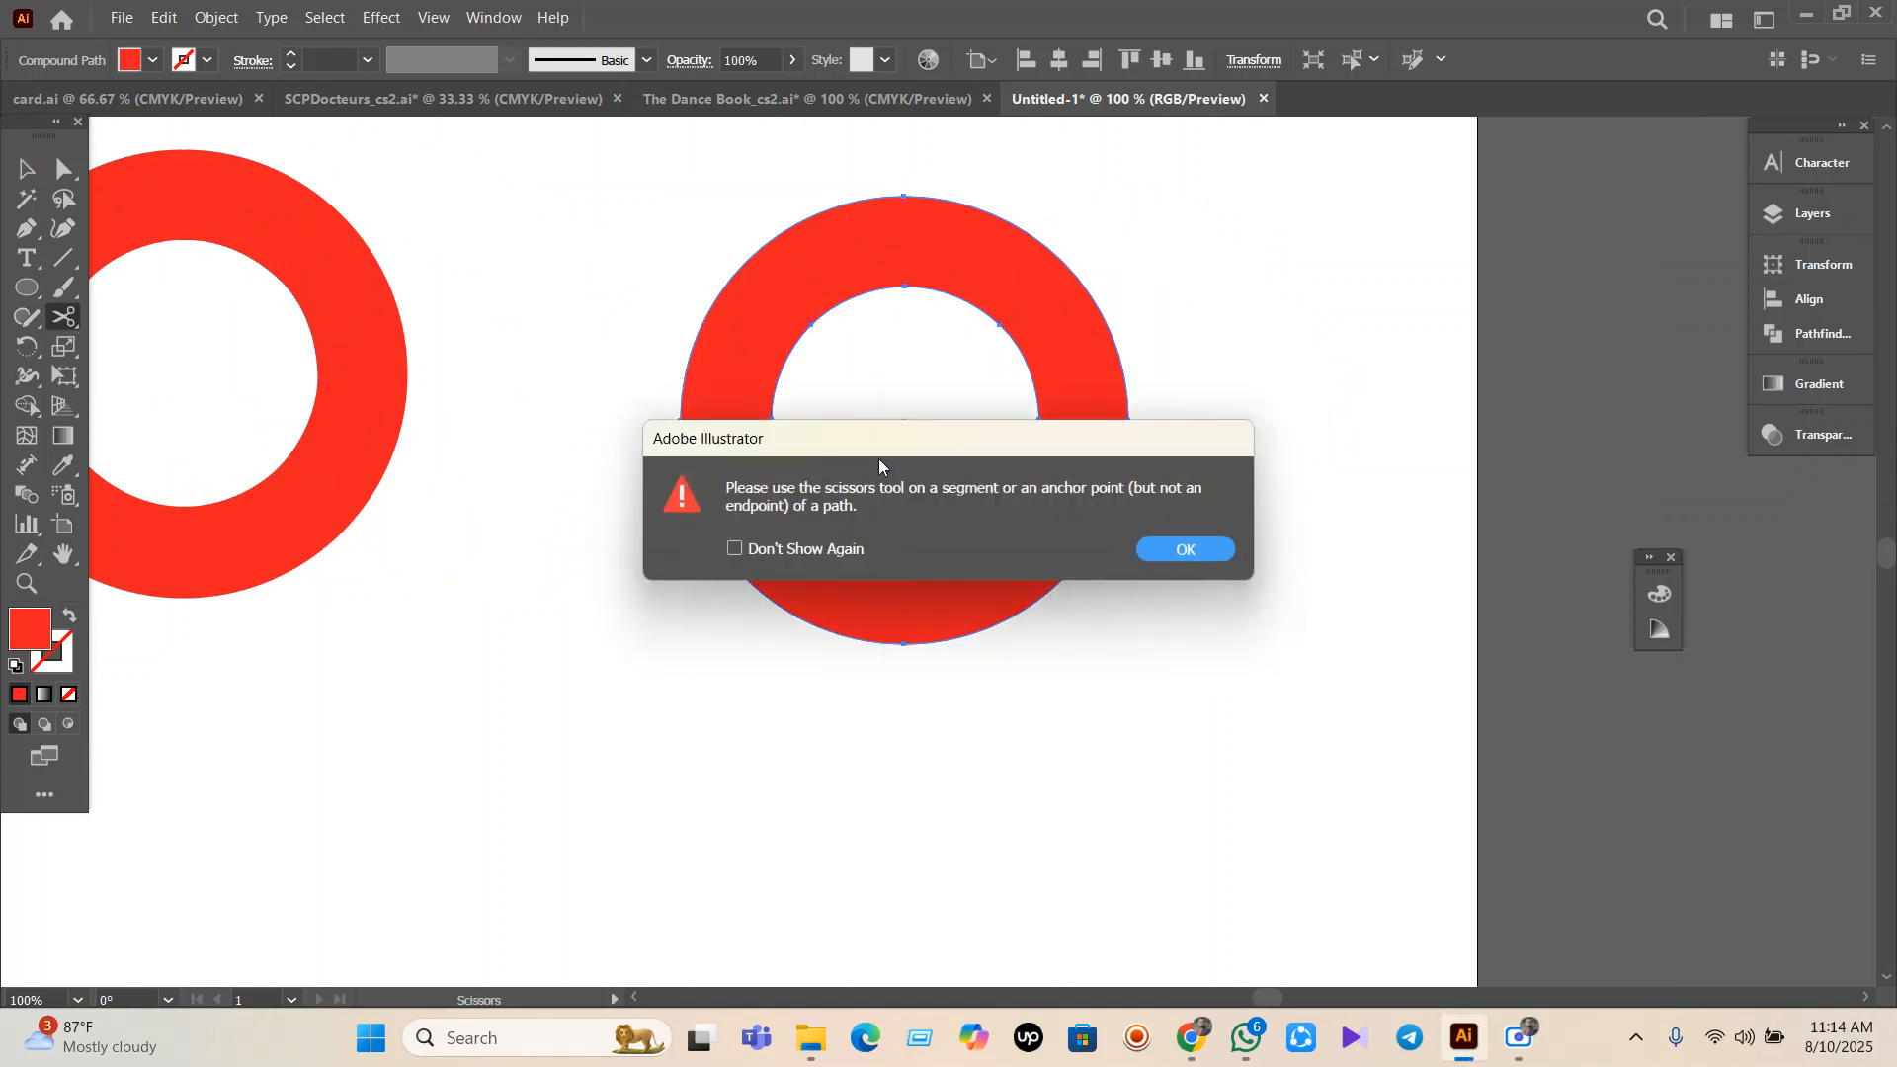
left_click(1182, 549)
scroll(701, 430, "up", 3)
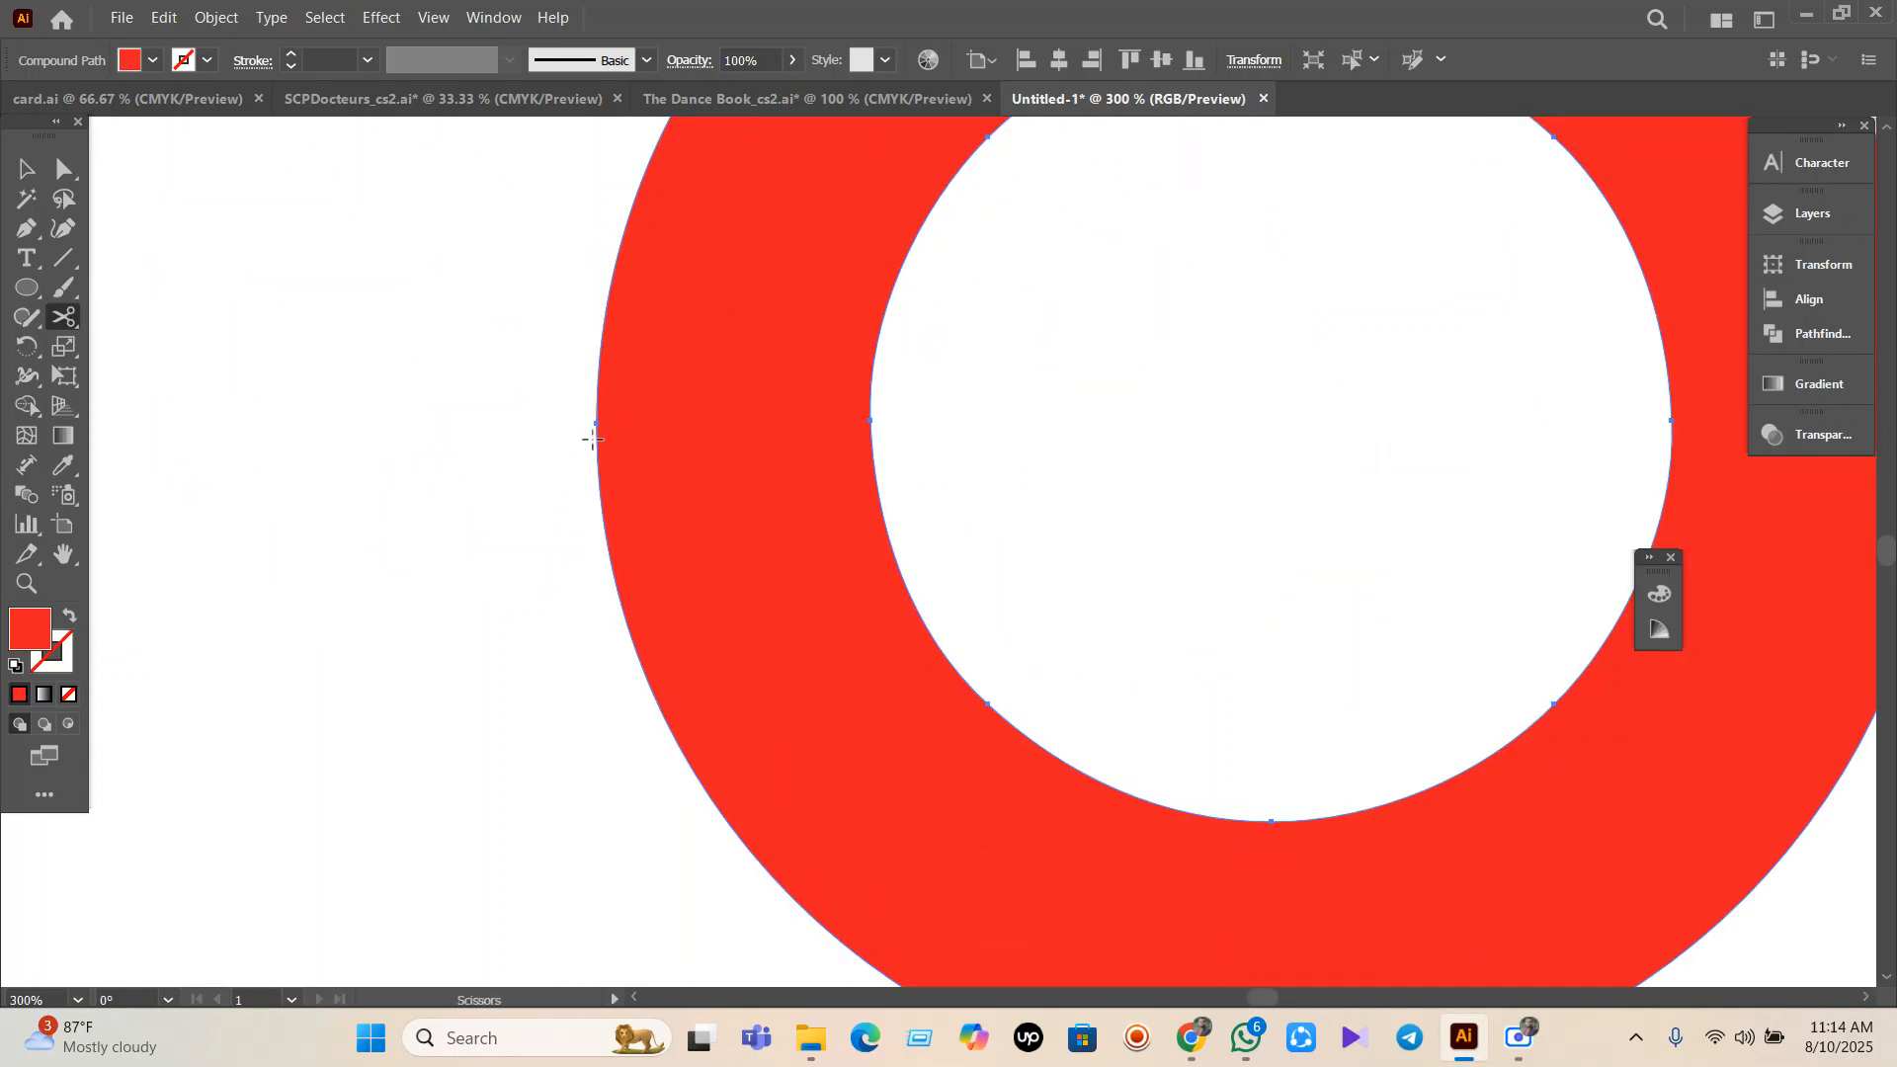
left_click(596, 423)
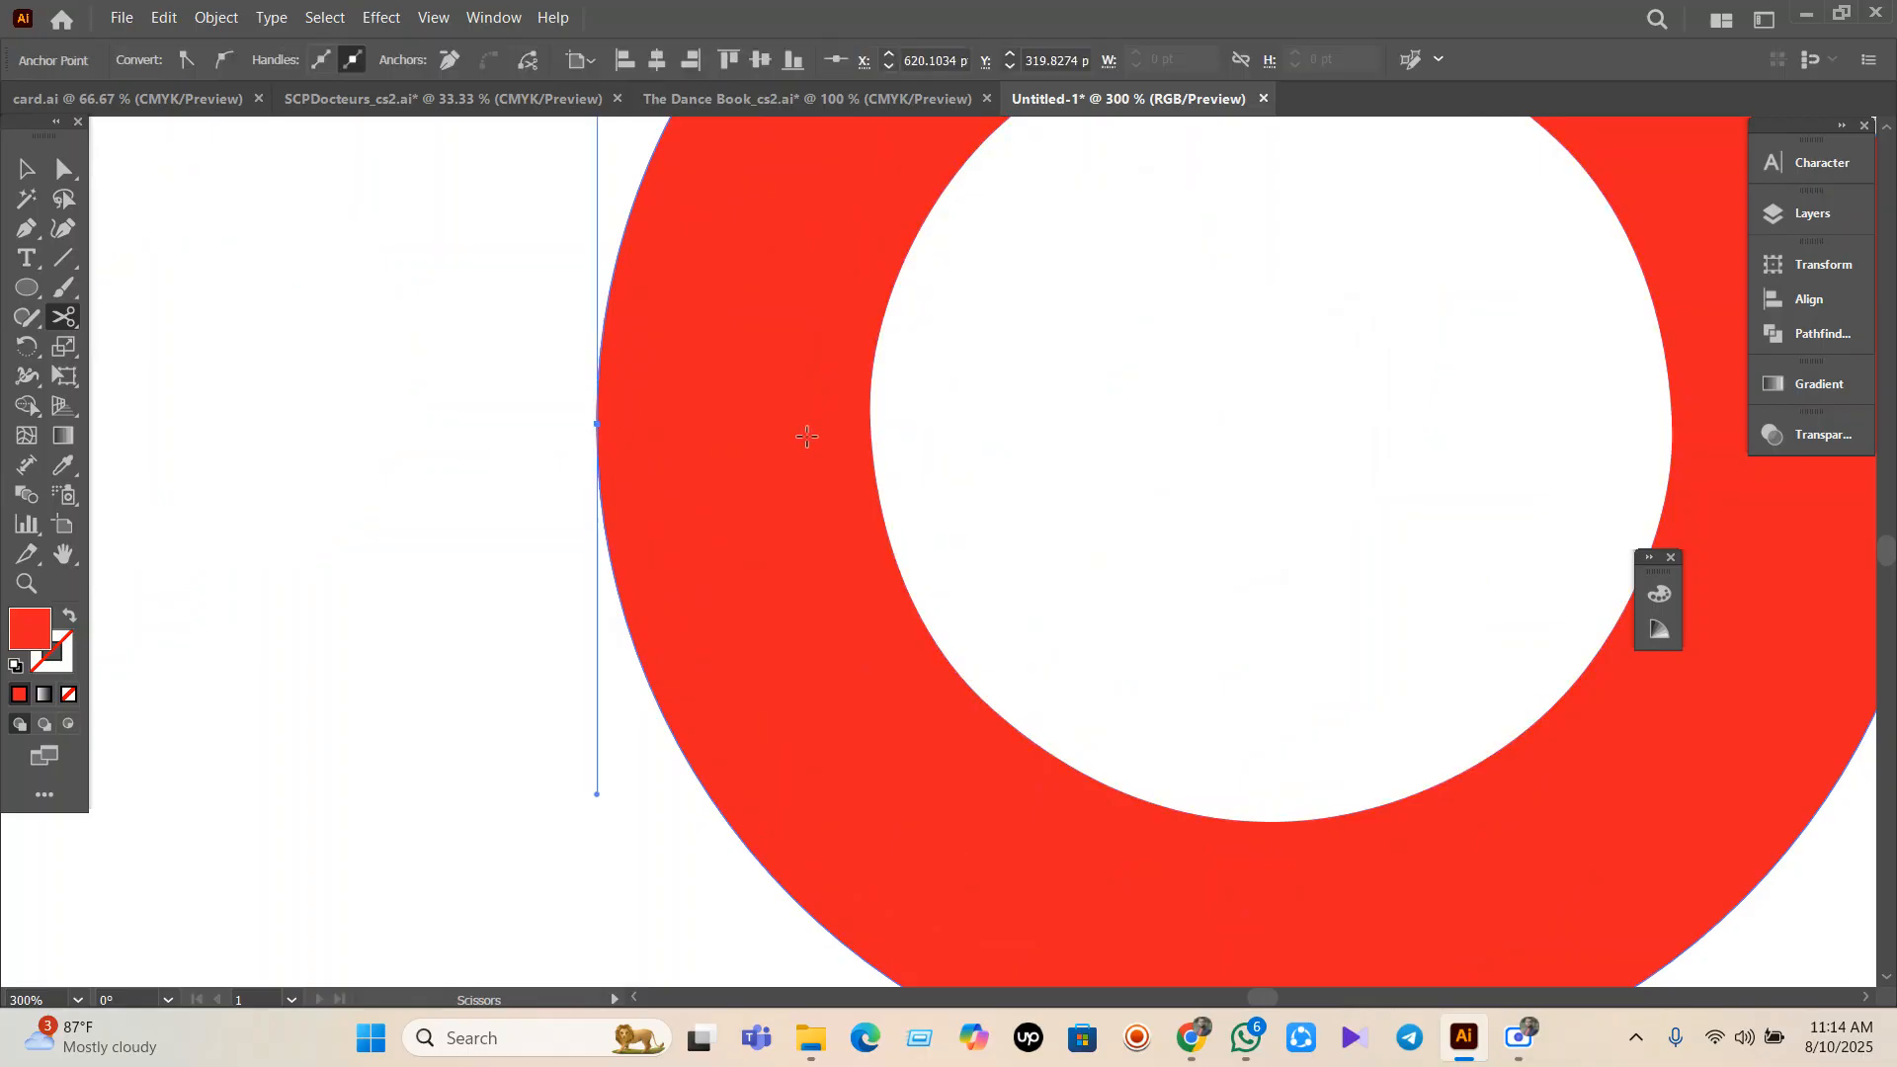
key("space")
left_click_drag(1236, 469, 563, 504)
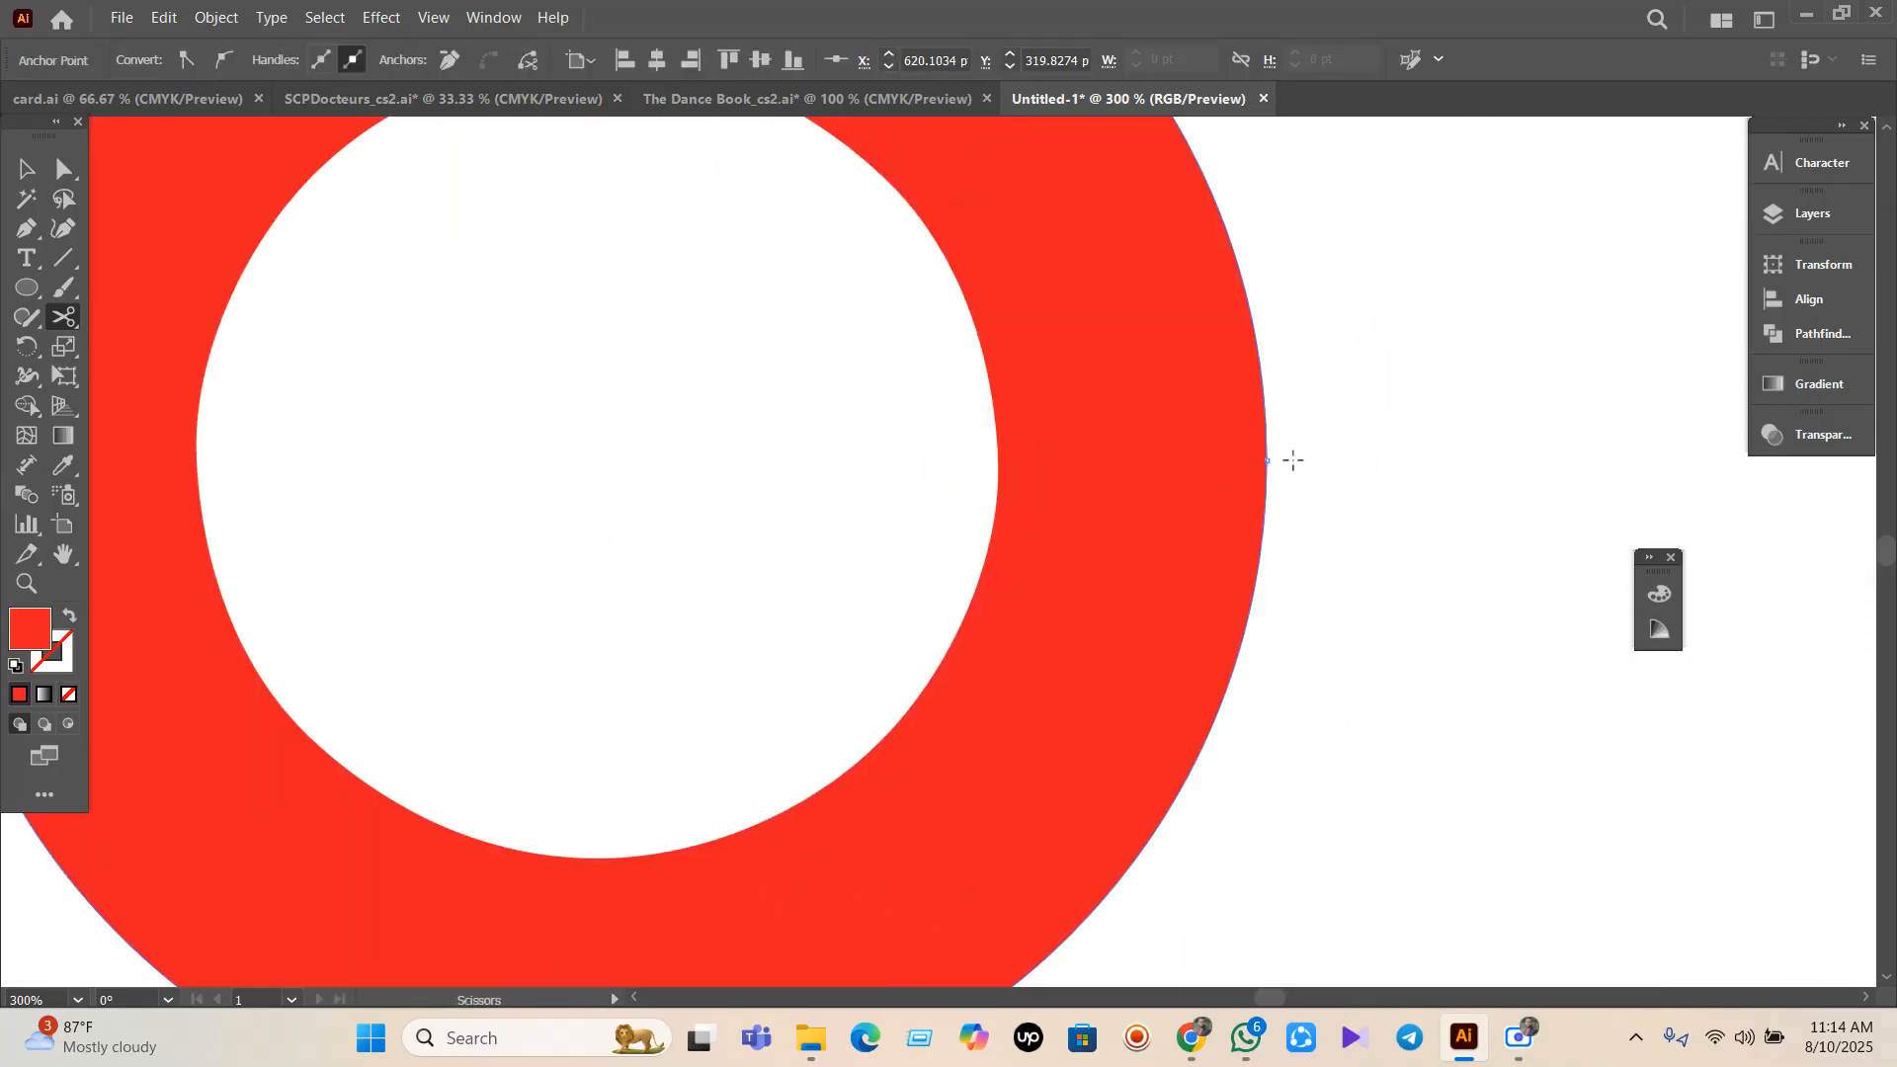
left_click(1268, 460)
scroll(1134, 444, "down", 2)
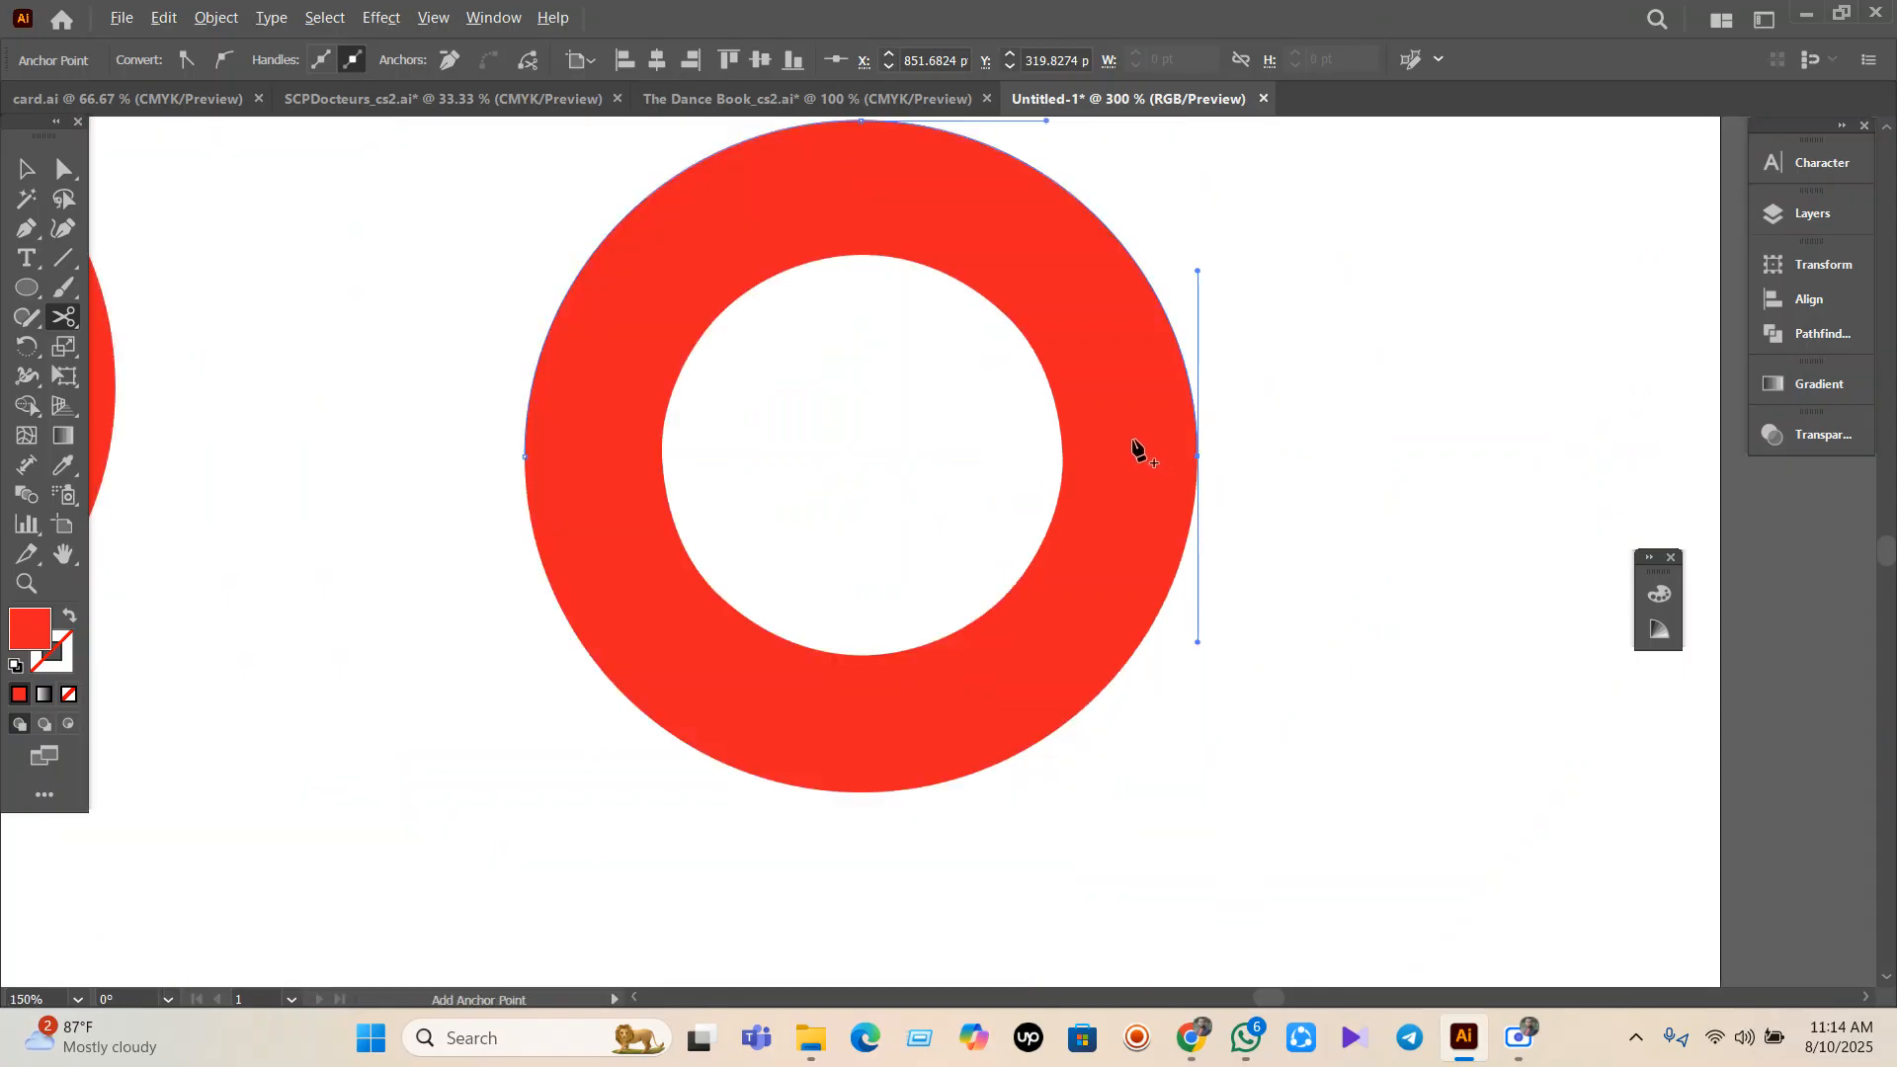
Shift the cut ring slightly up and to the left, and release its compound path.
left_click(27, 170)
left_click_drag(893, 665, 812, 624)
right_click(813, 618)
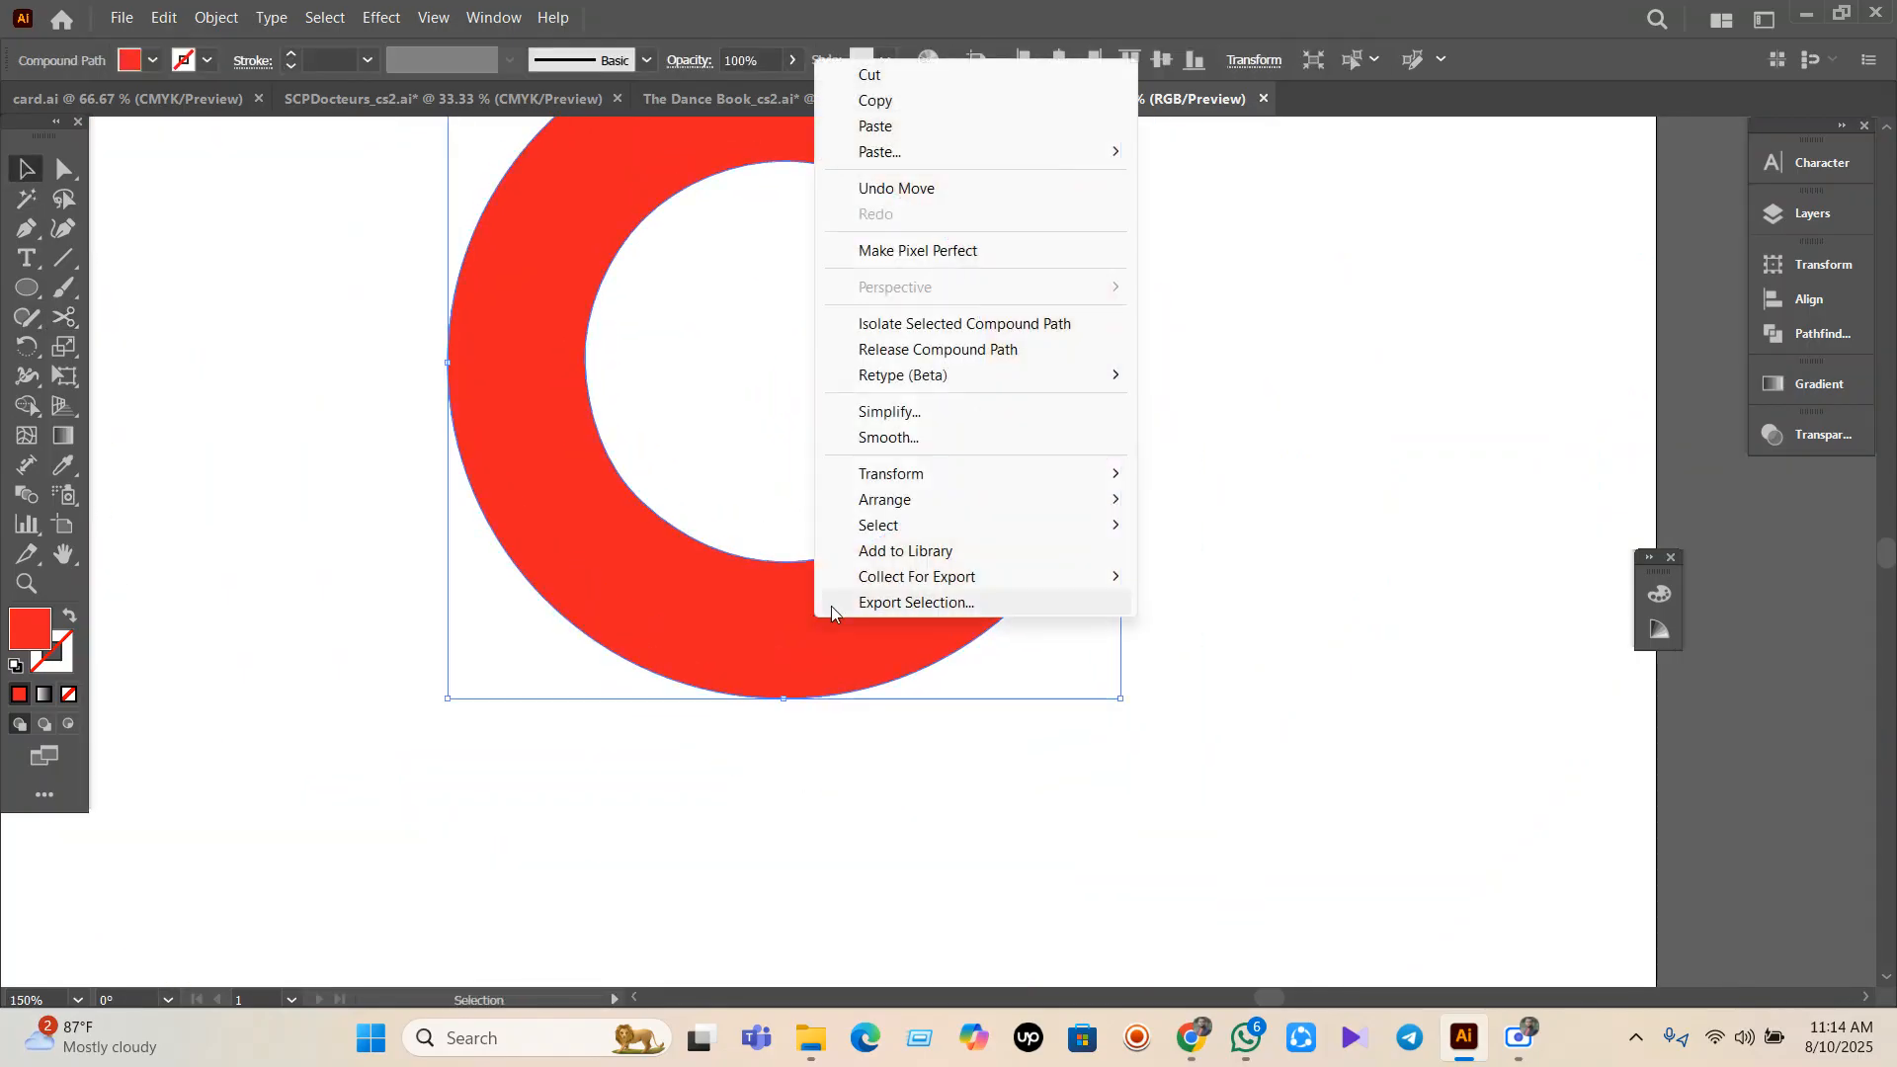
left_click(908, 351)
Pull the lower half-circle and the inner circle away from the upper half-circle, and select all three pieces.
left_click(1453, 533)
left_click_drag(847, 635, 1356, 794)
left_click_drag(893, 241, 1581, 150)
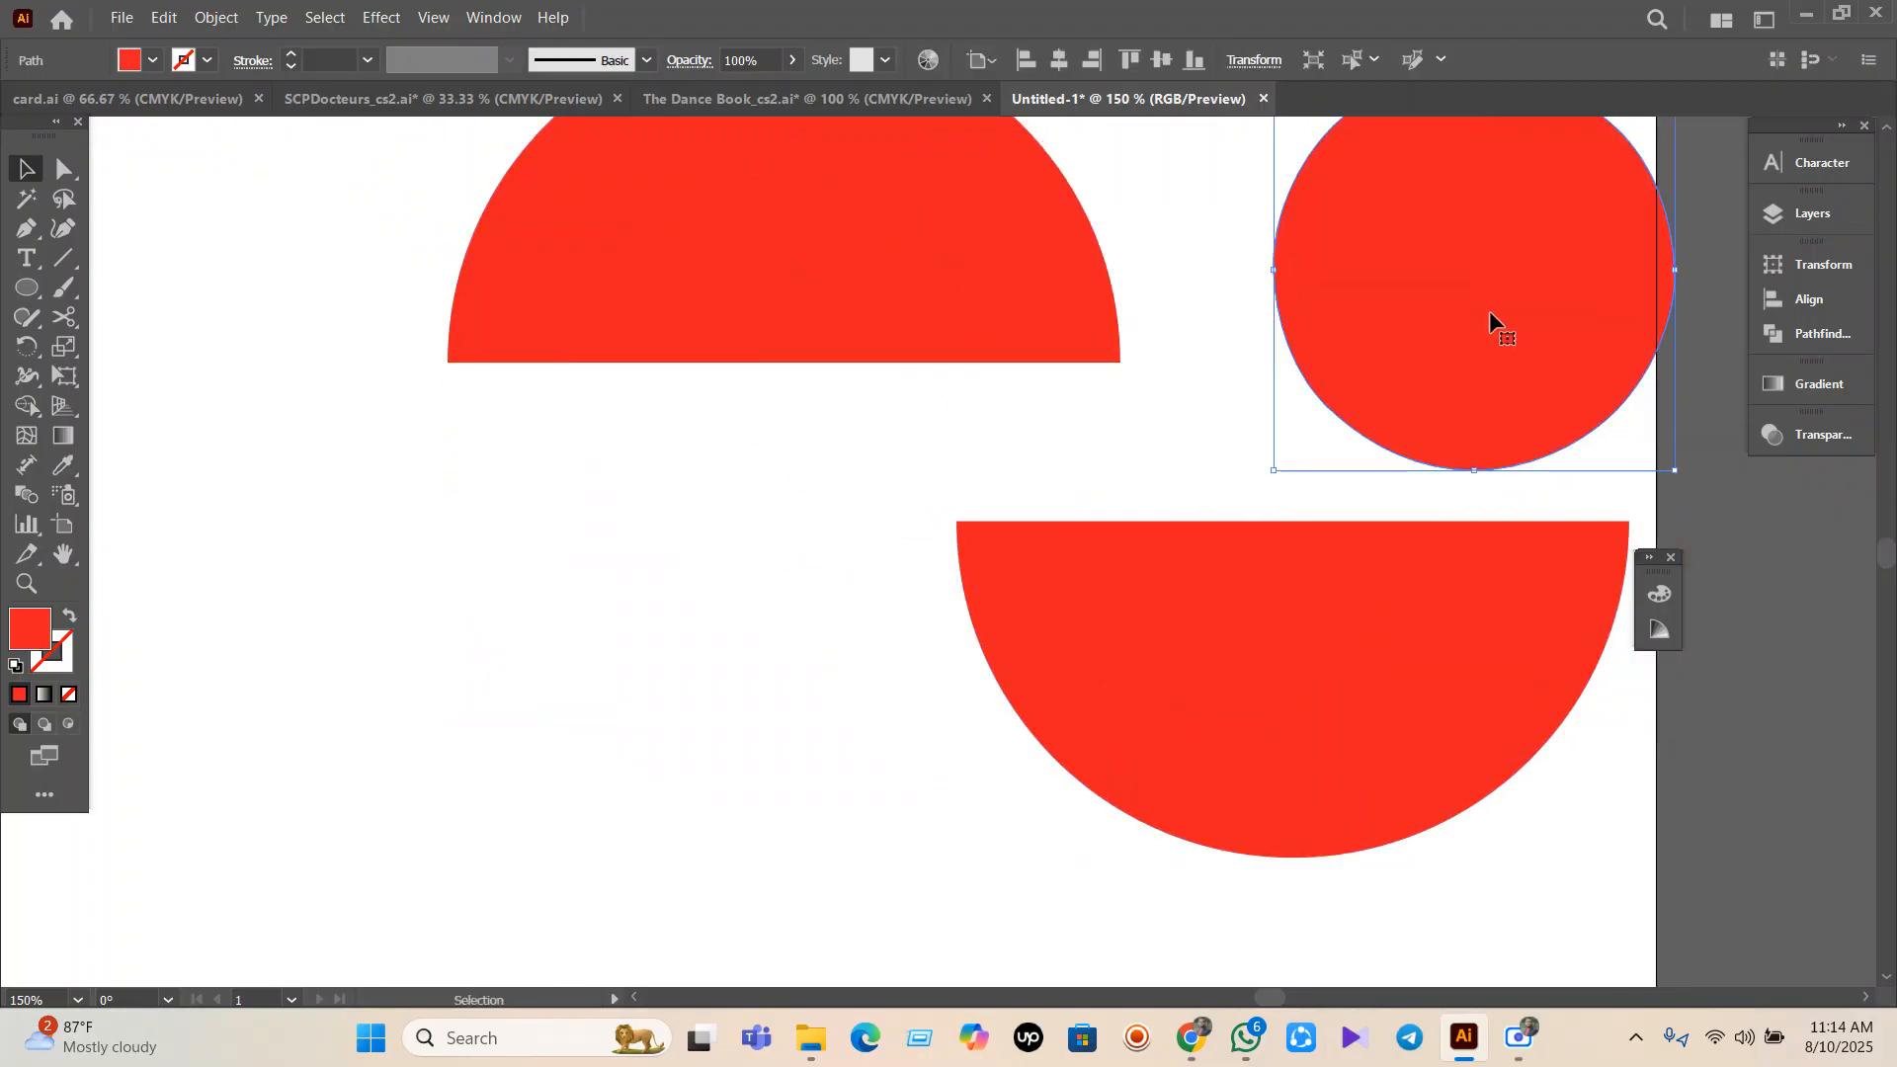
scroll(986, 520, "down", 3)
left_click_drag(1171, 455, 899, 621)
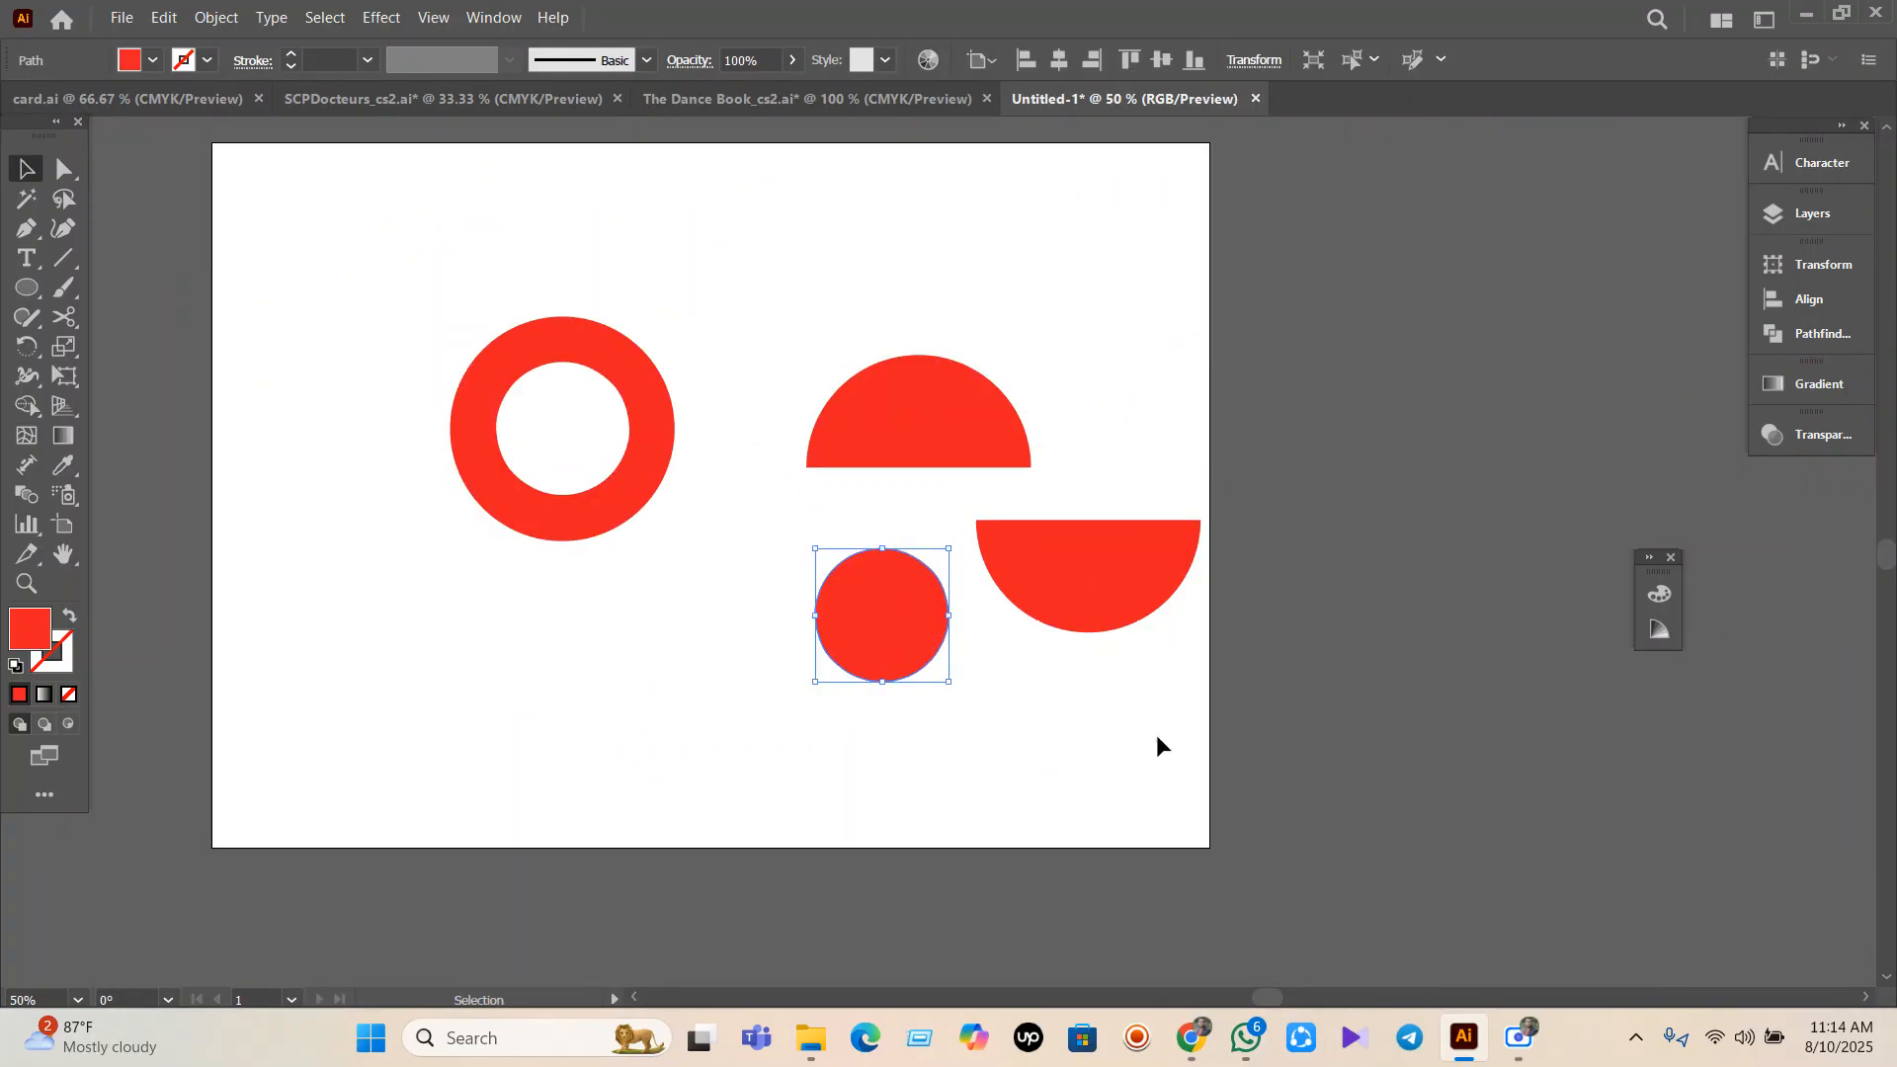
left_click_drag(1134, 729, 884, 440)
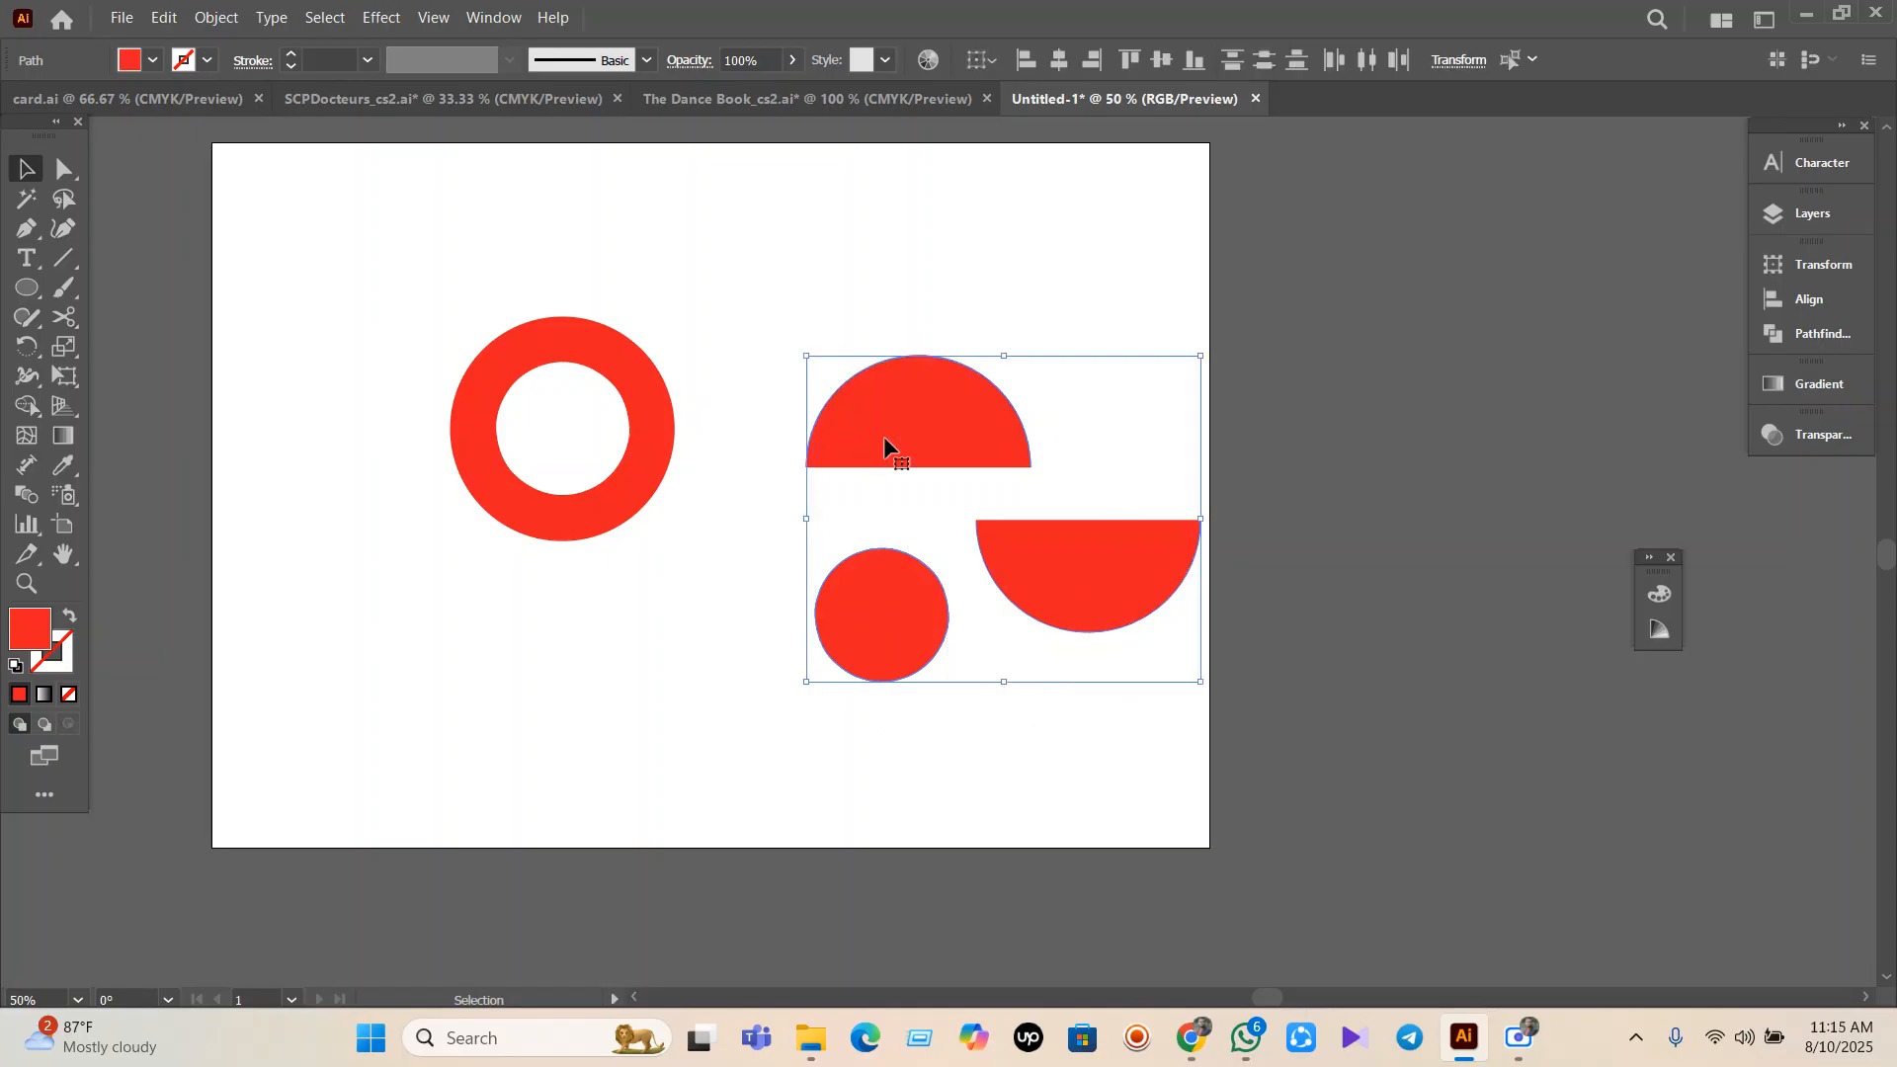
Delete the three selected pieces and draw a filled red circle about 296 pt wide beside the ring.
key("Delete")
left_click(27, 287)
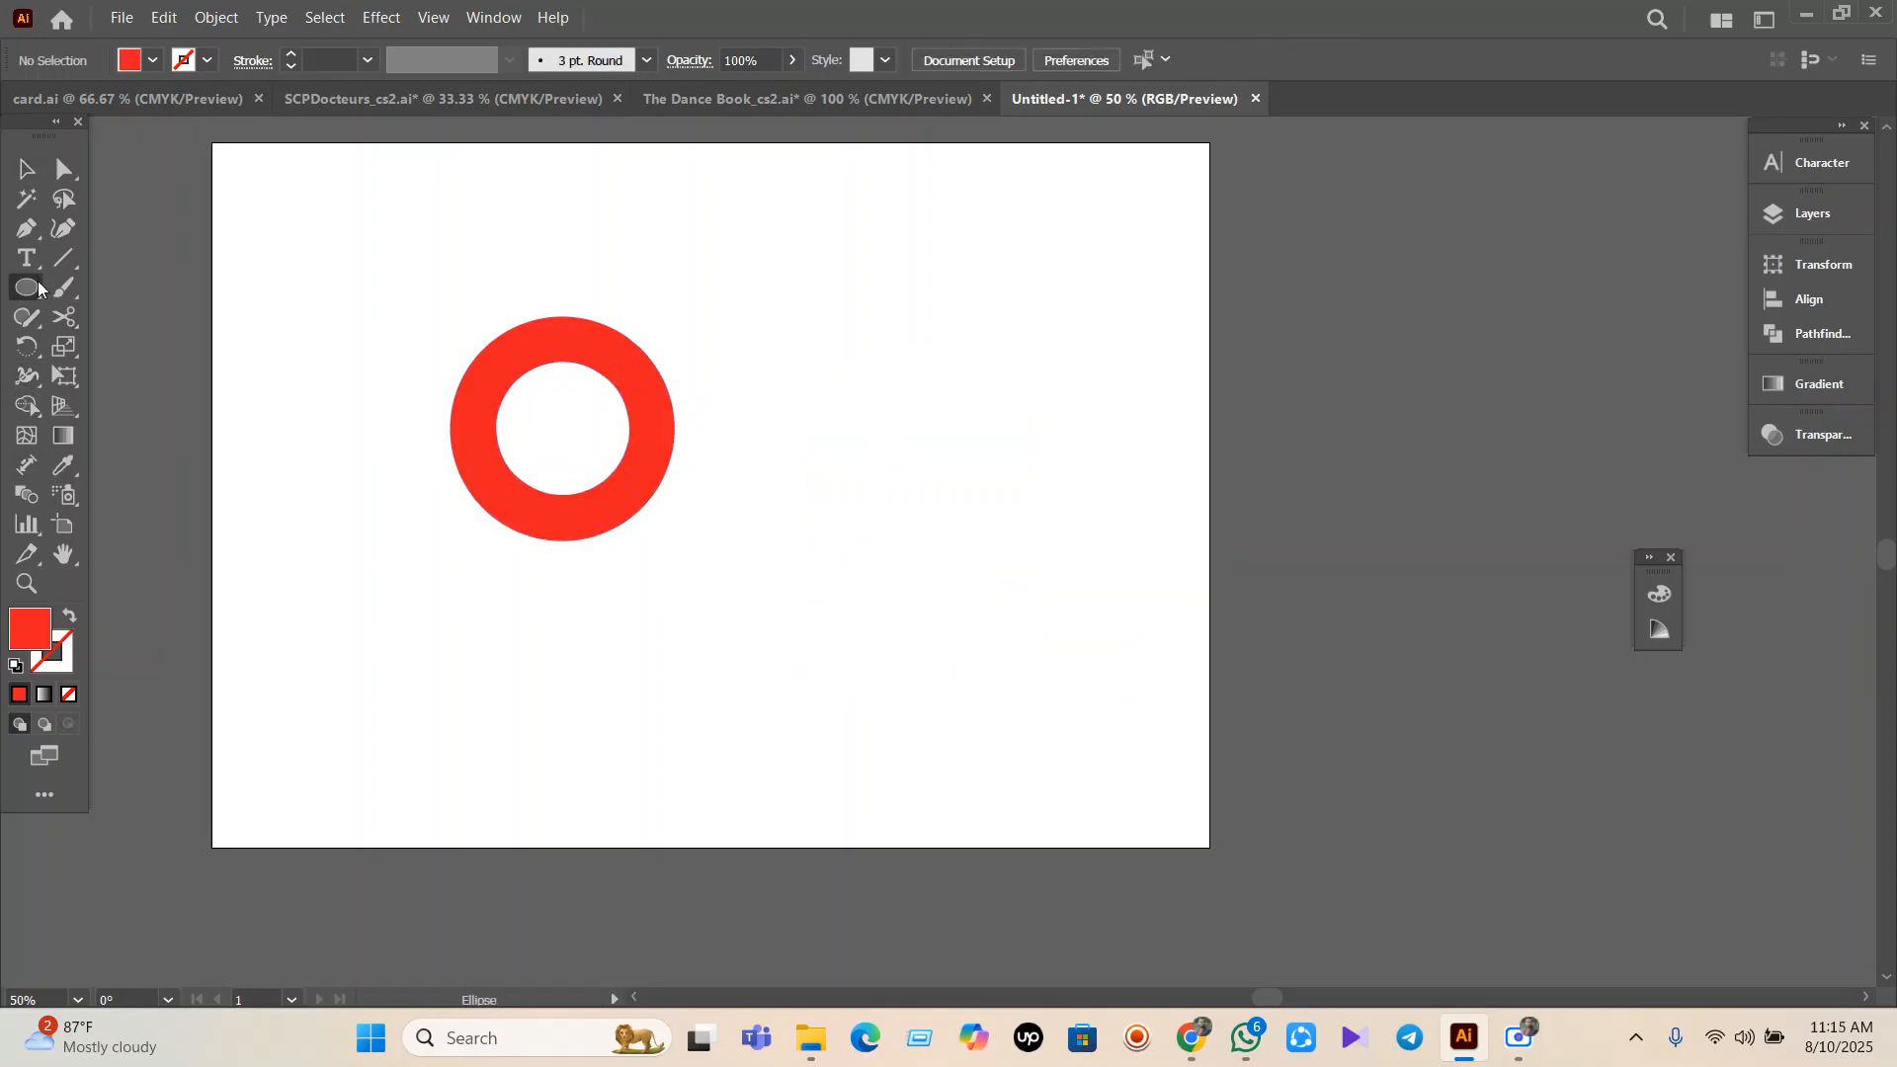
left_click_drag(926, 466, 1010, 610)
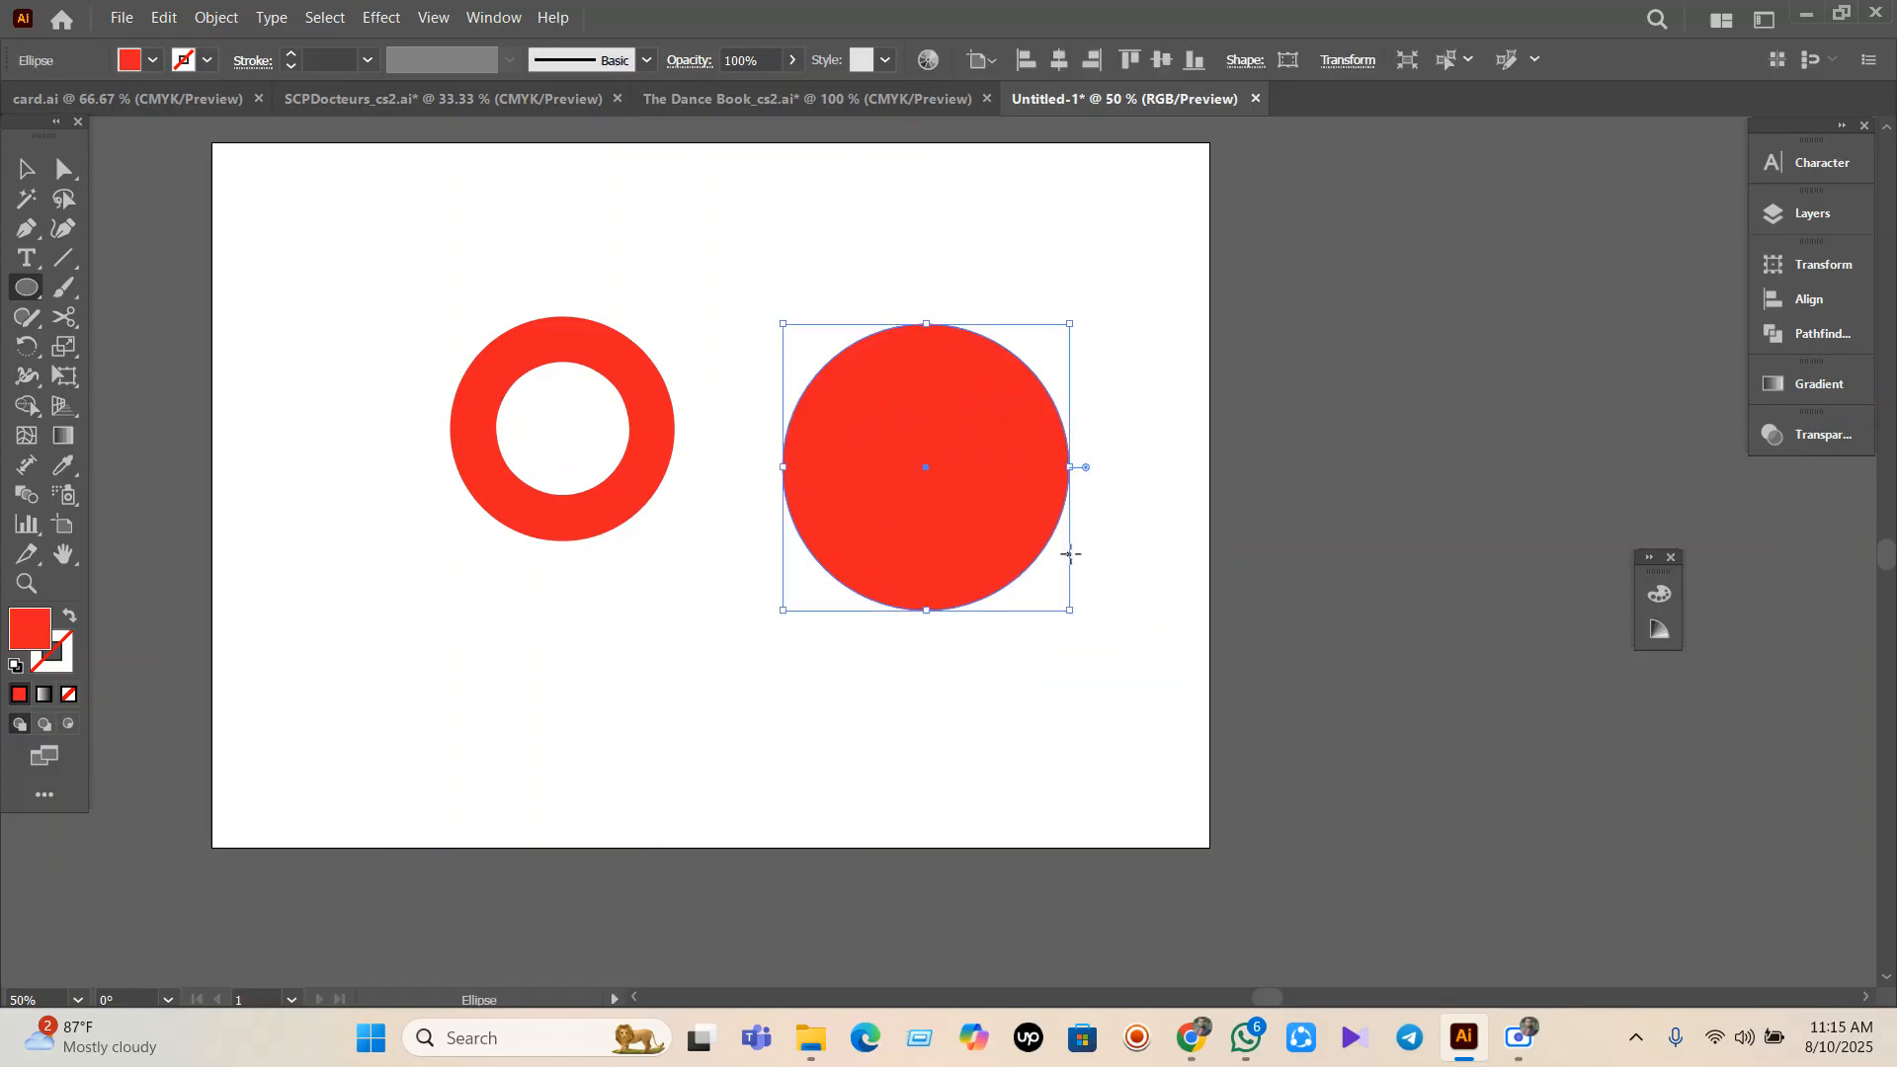
Cut the new circle's path at its leftmost and rightmost anchor points with the Scissors tool.
scroll(1069, 554, "up", 3)
left_click(64, 317)
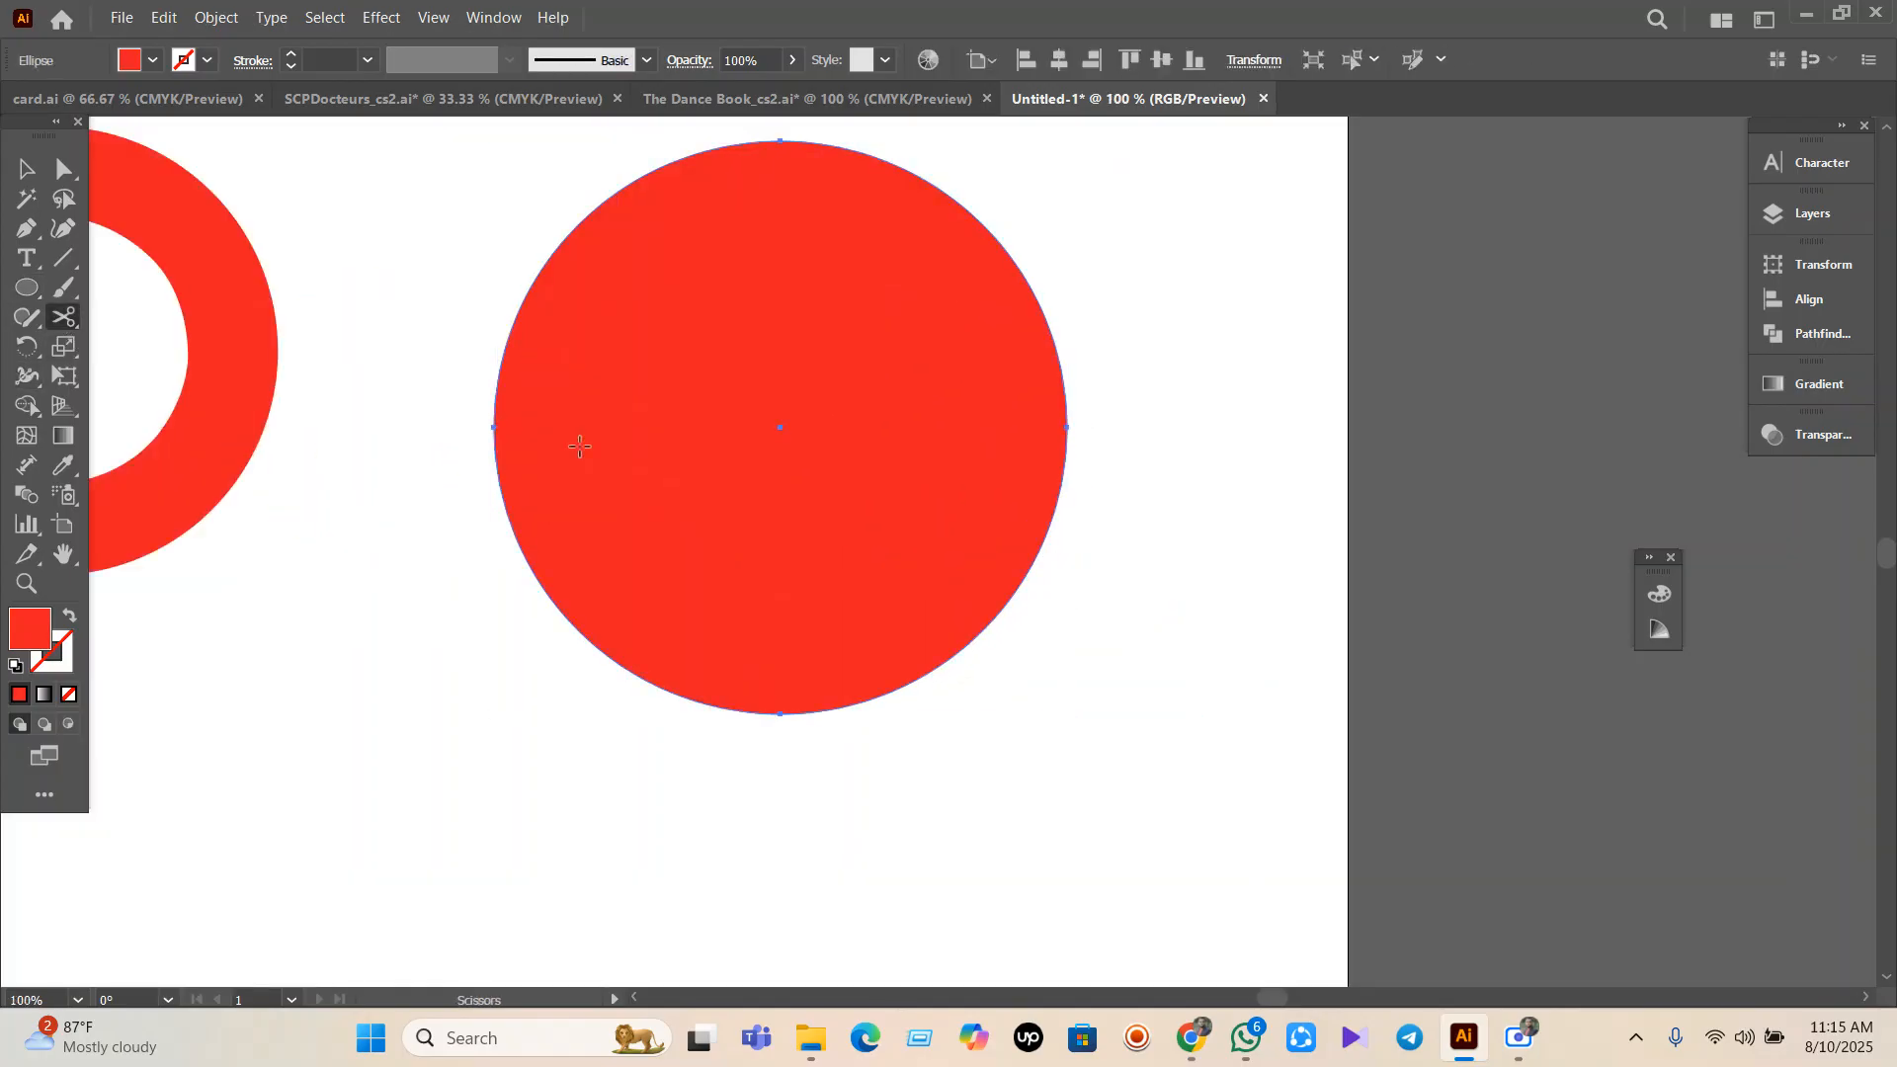
left_click(494, 429)
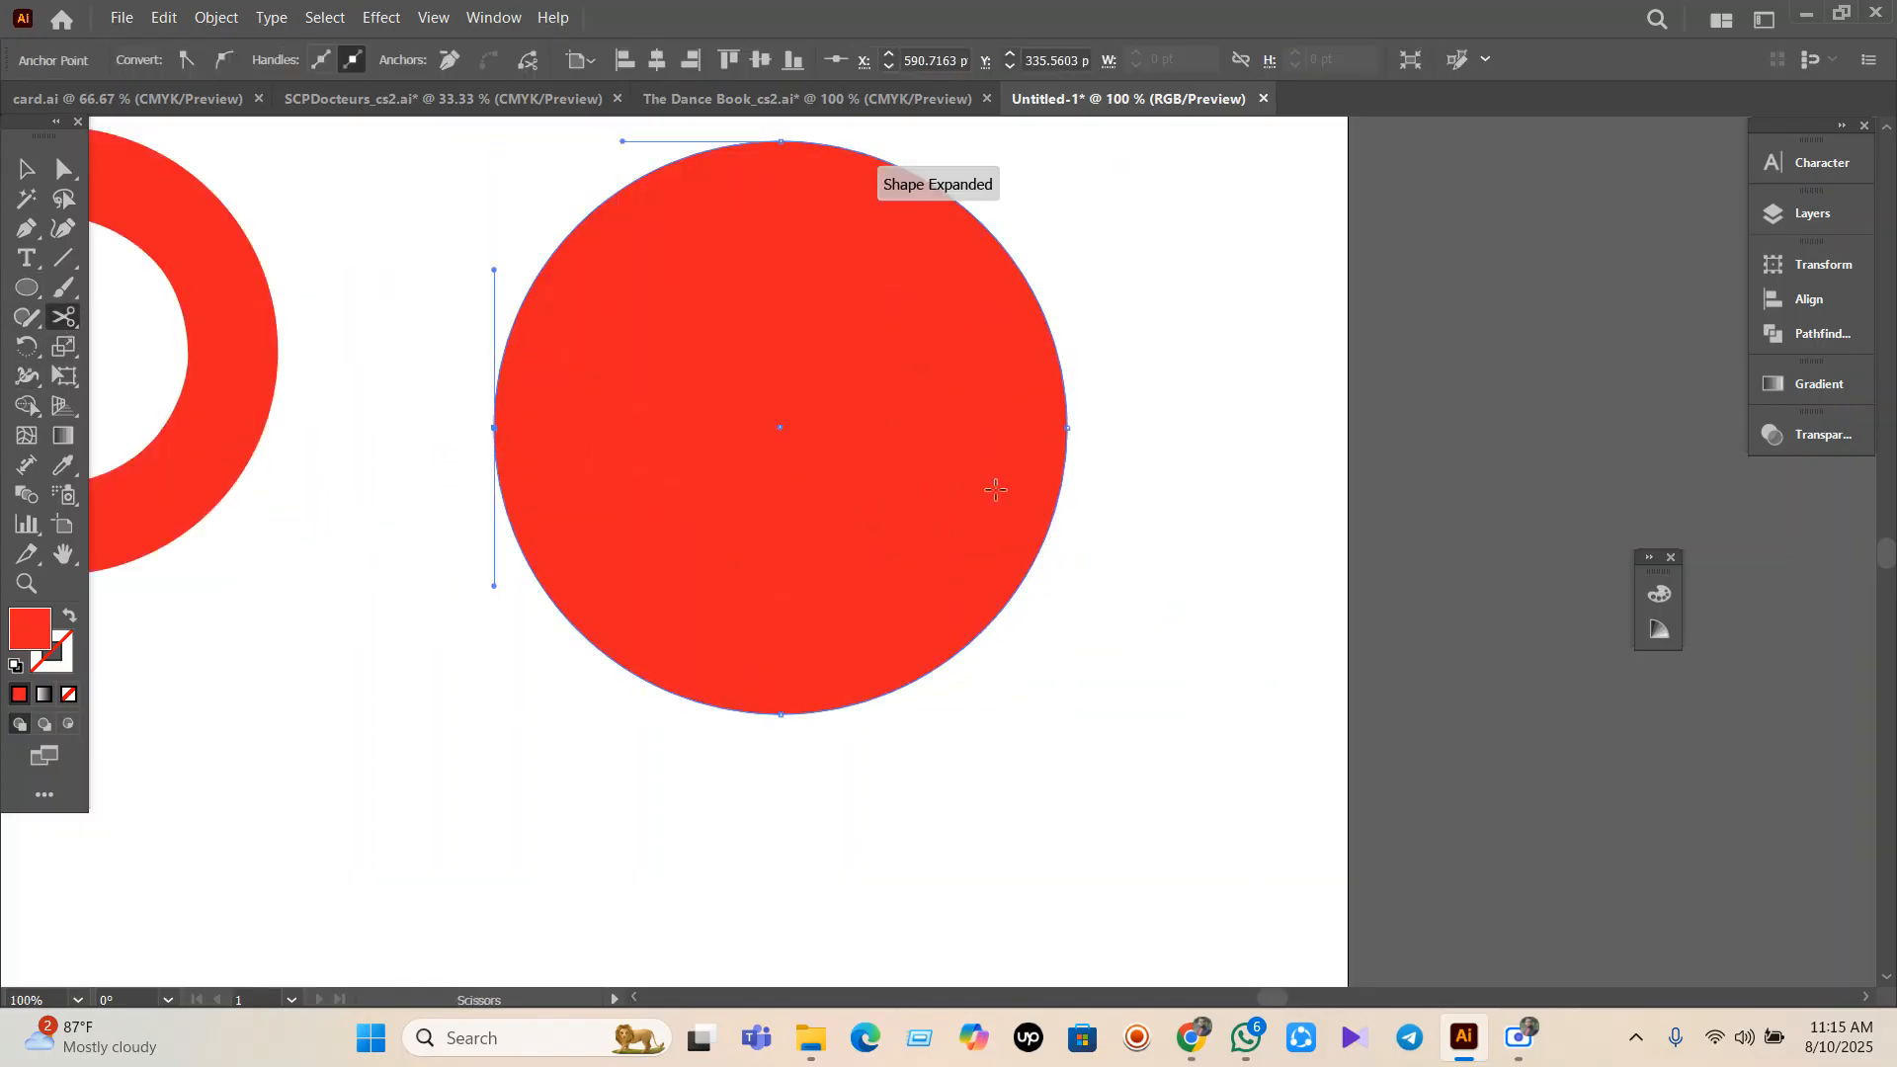
left_click(1073, 436)
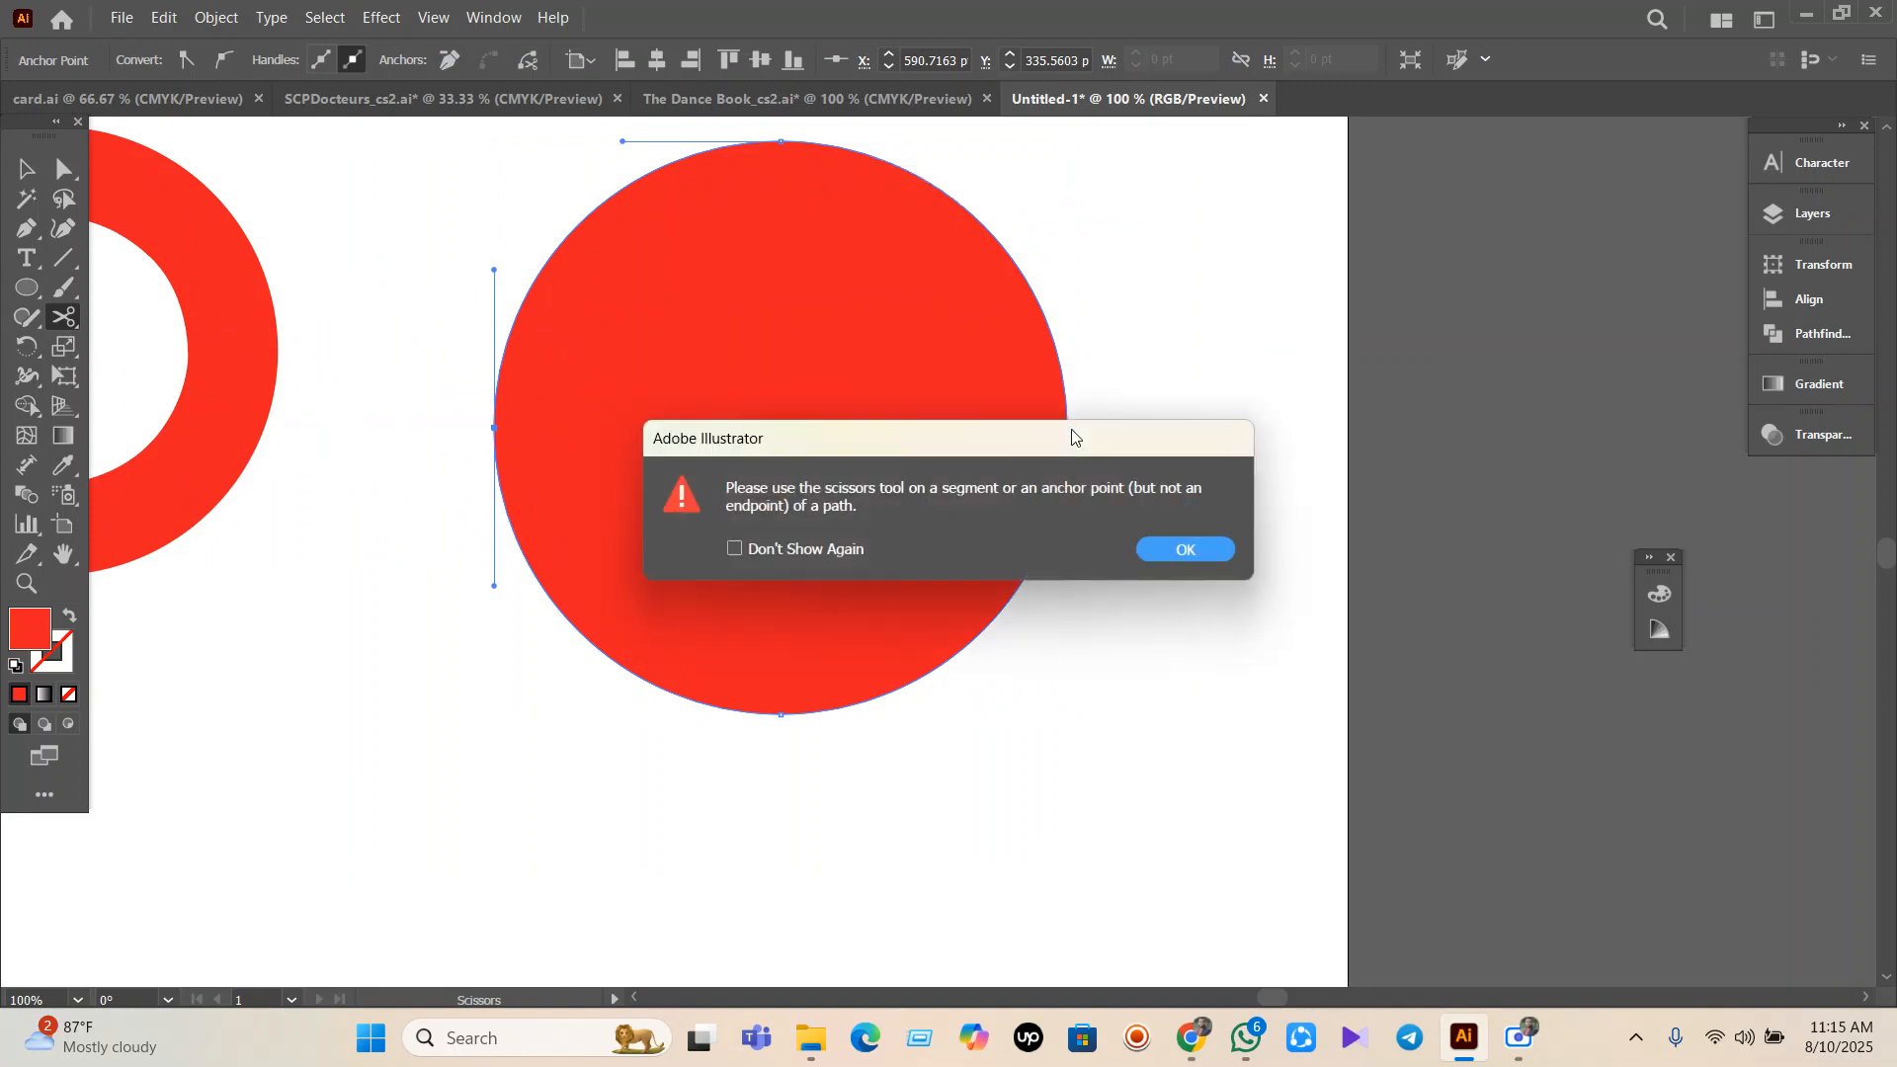
left_click(1184, 553)
left_click(1067, 429)
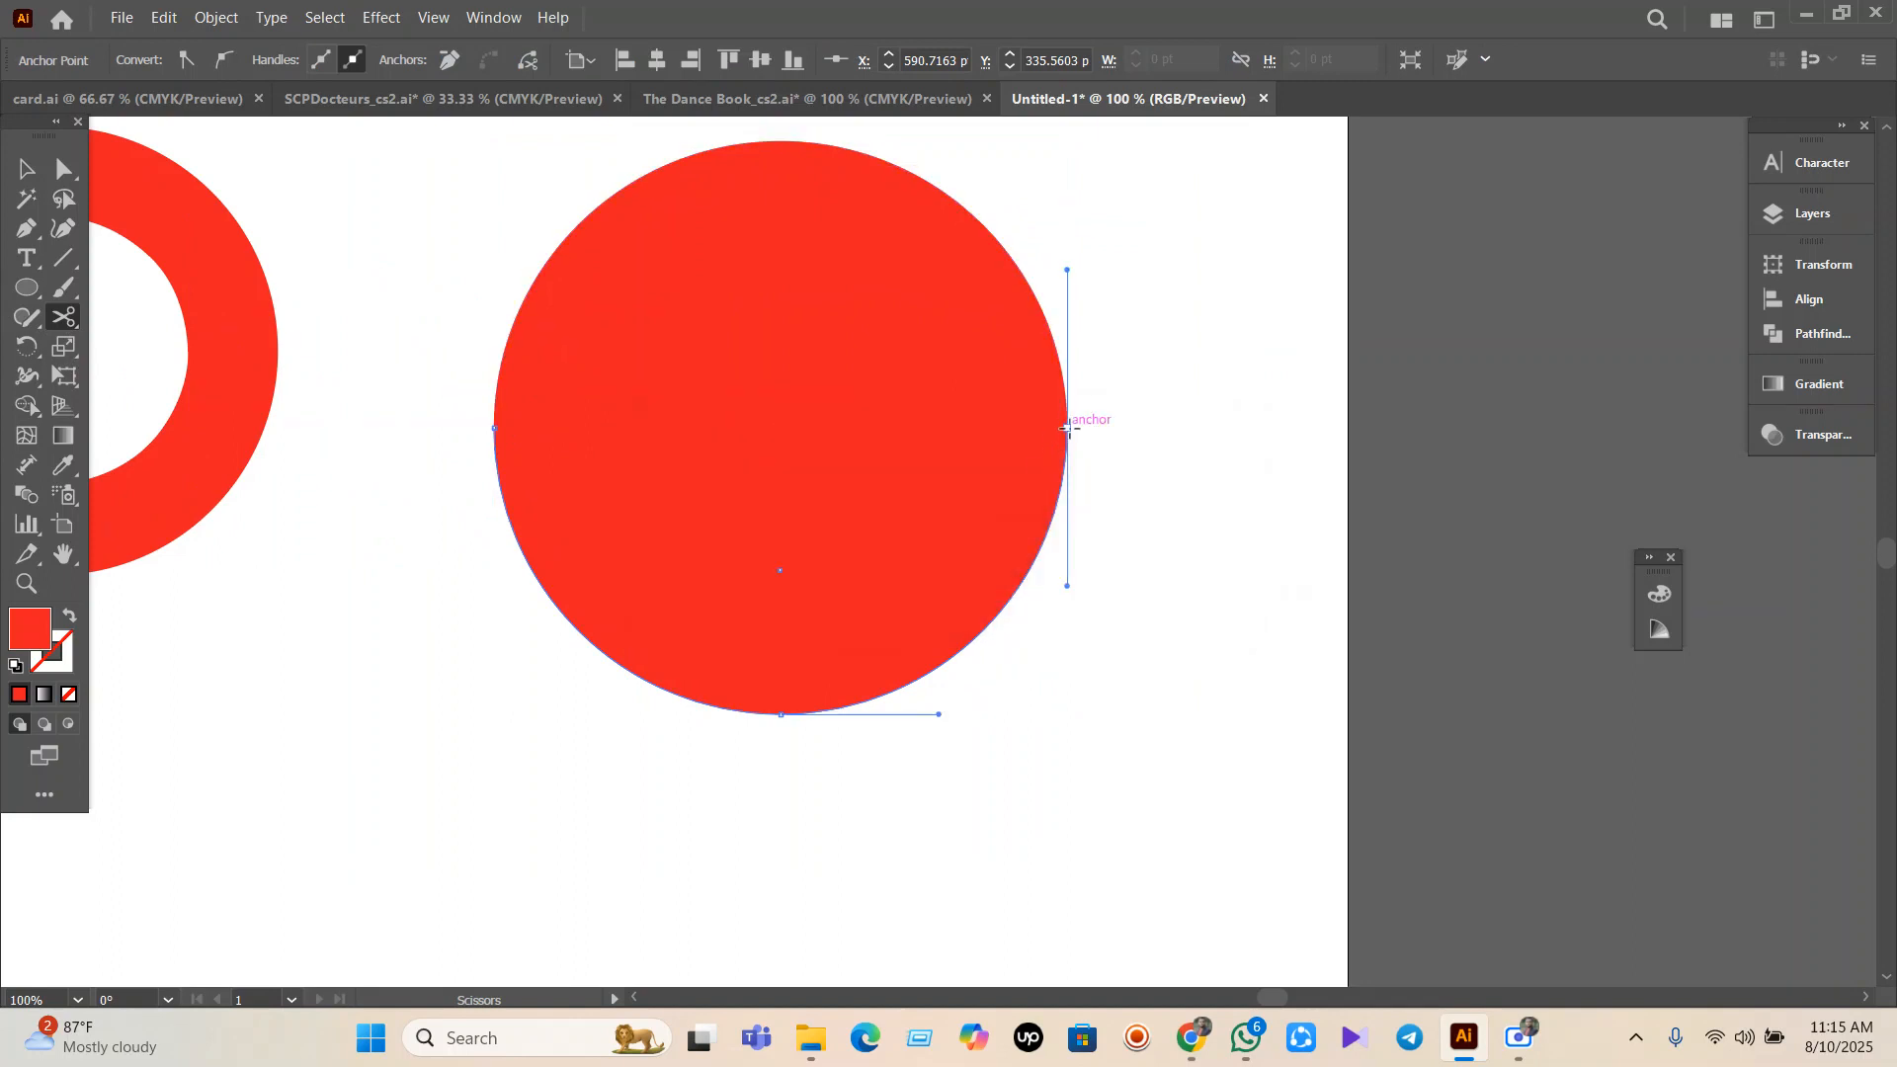
Pull the lower half-circle down from the upper half, and undo the move and the cut at the rightmost anchor.
key("v")
left_click(767, 571)
left_click_drag(766, 571, 776, 638)
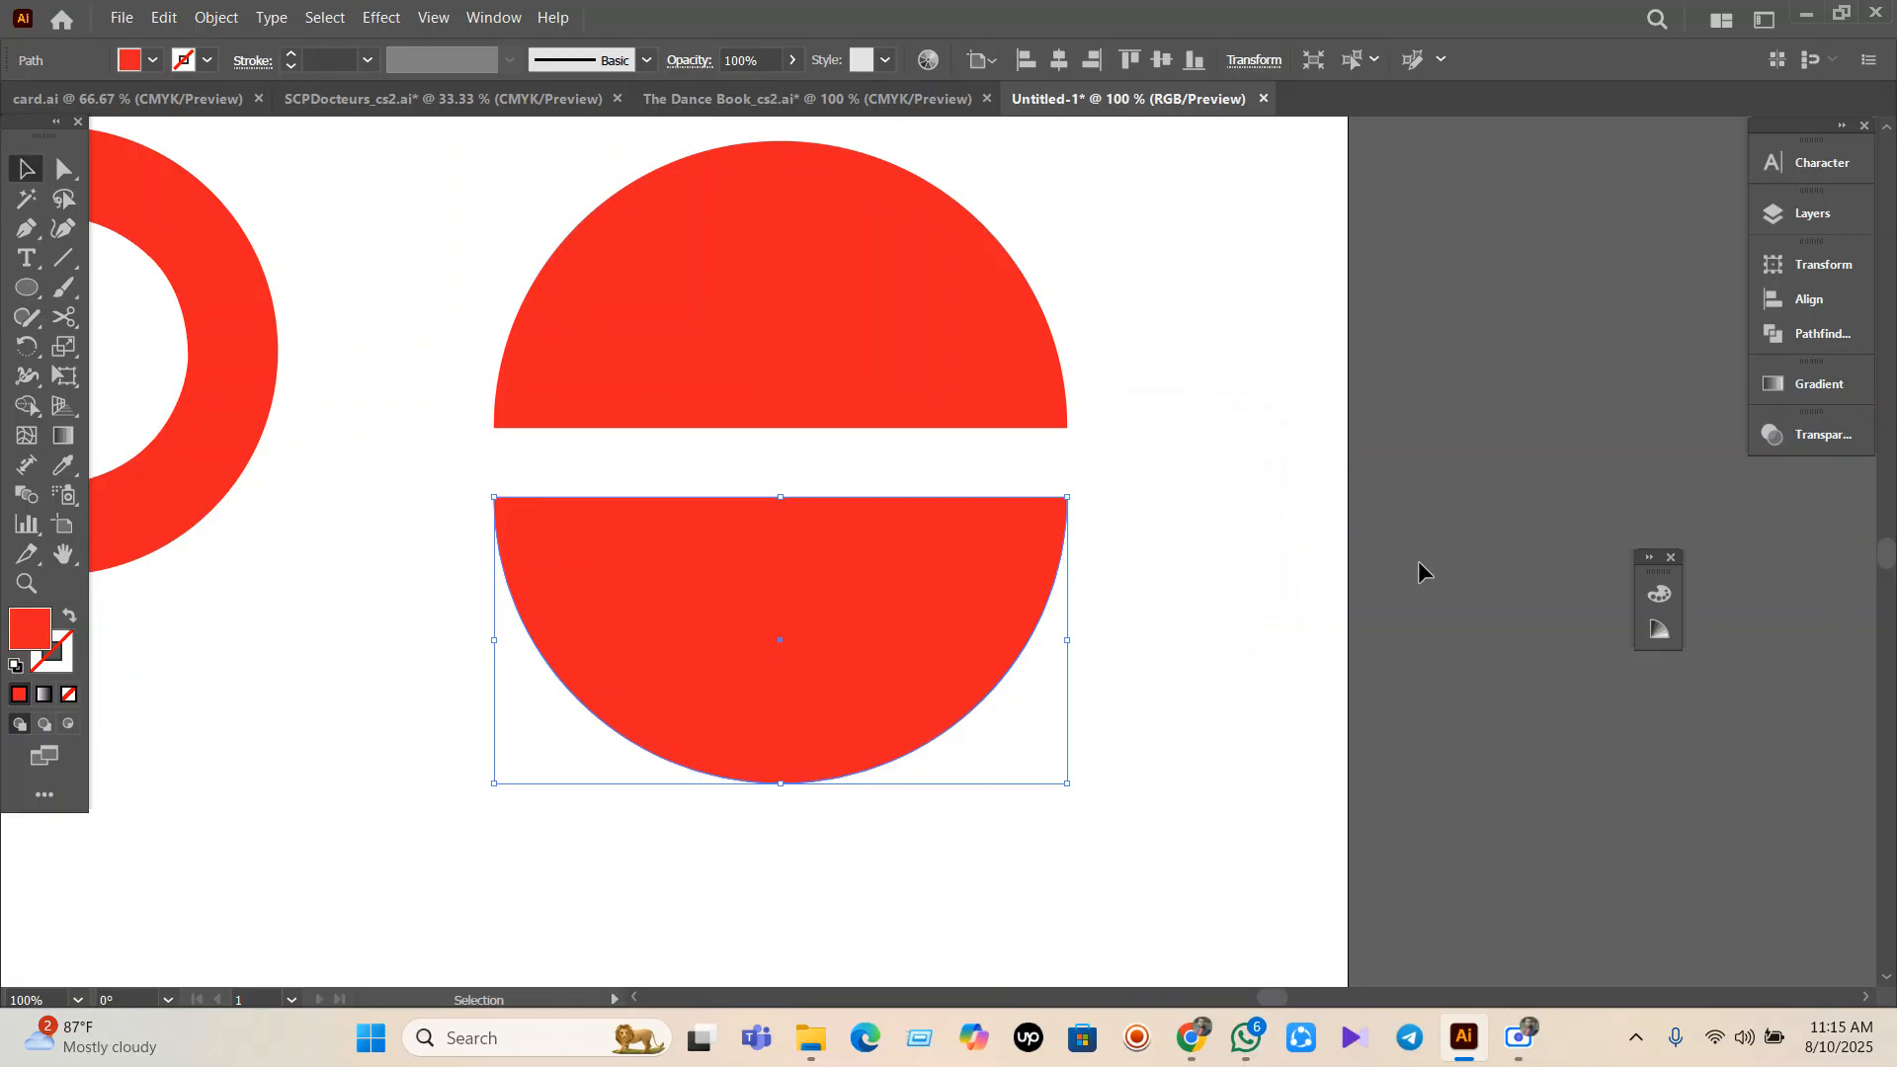
left_click_drag(1152, 735, 750, 287)
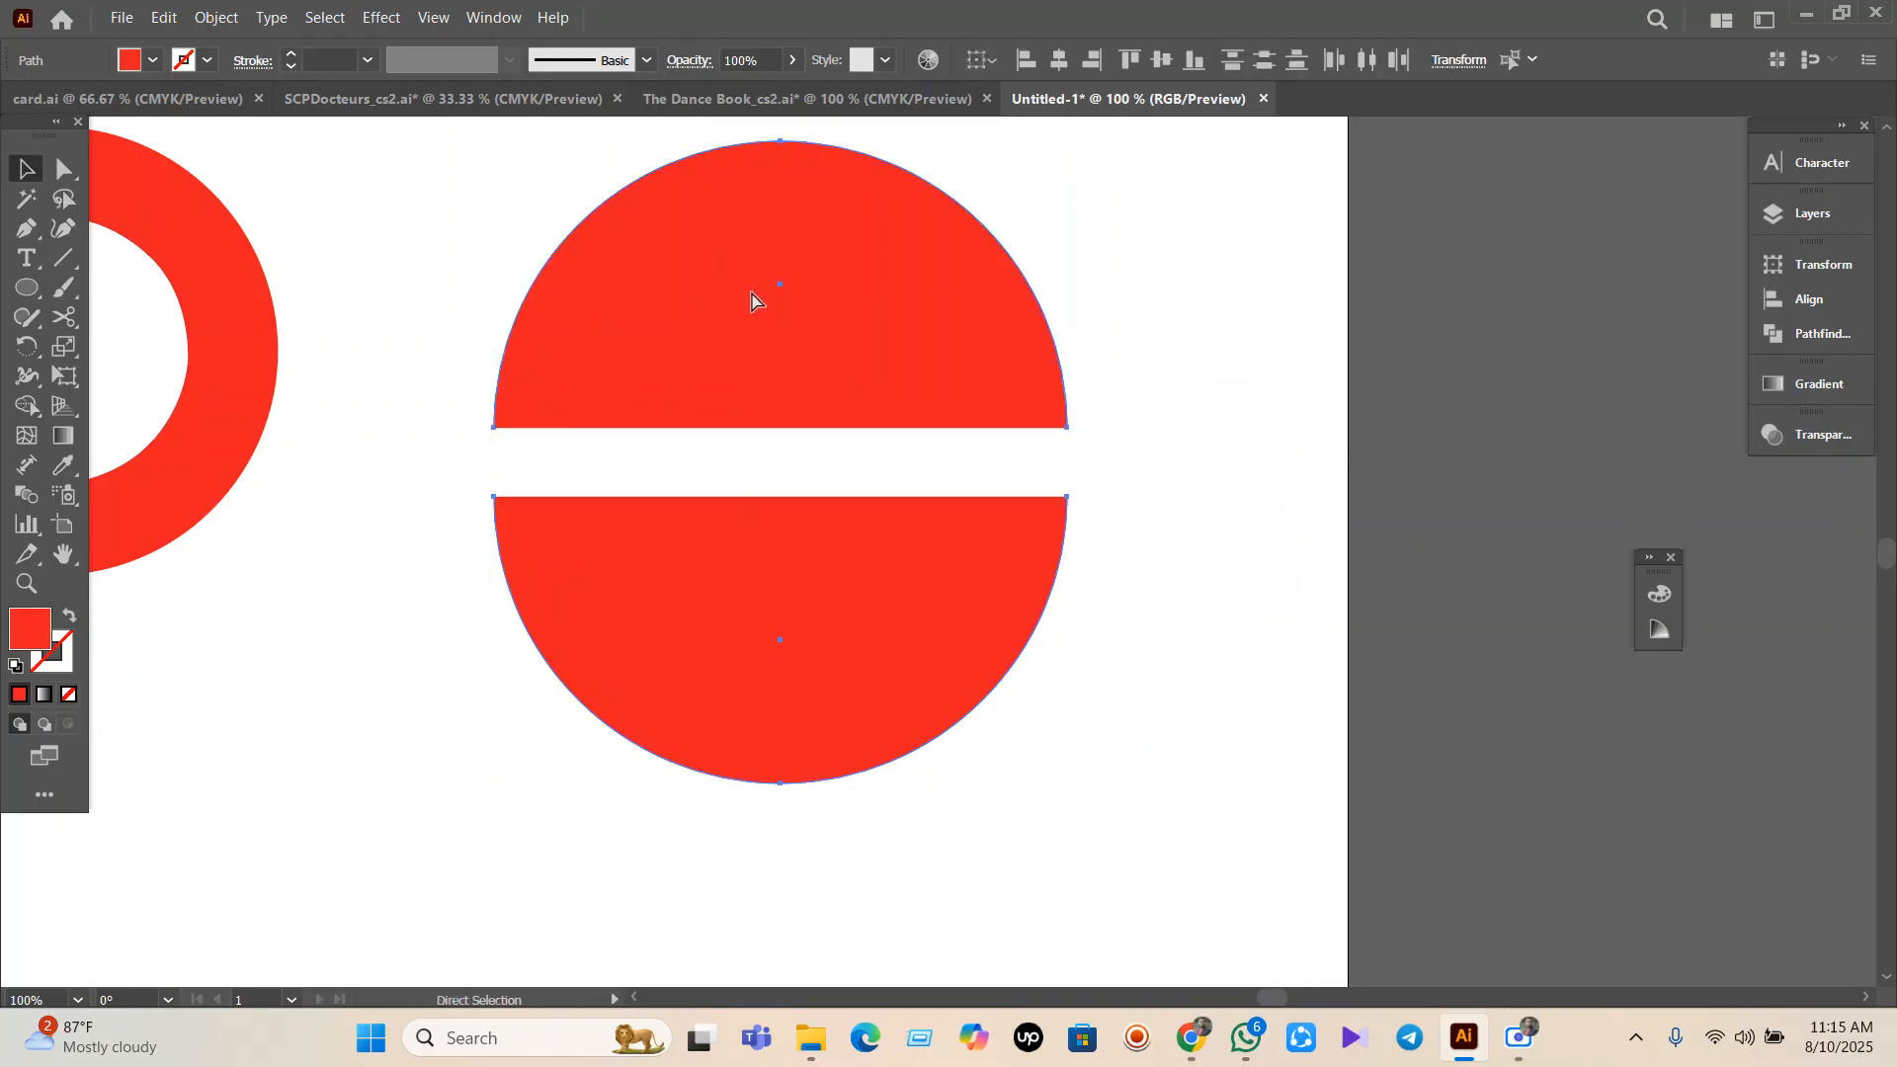
key("ctrl+z")
key("ctrl+z")
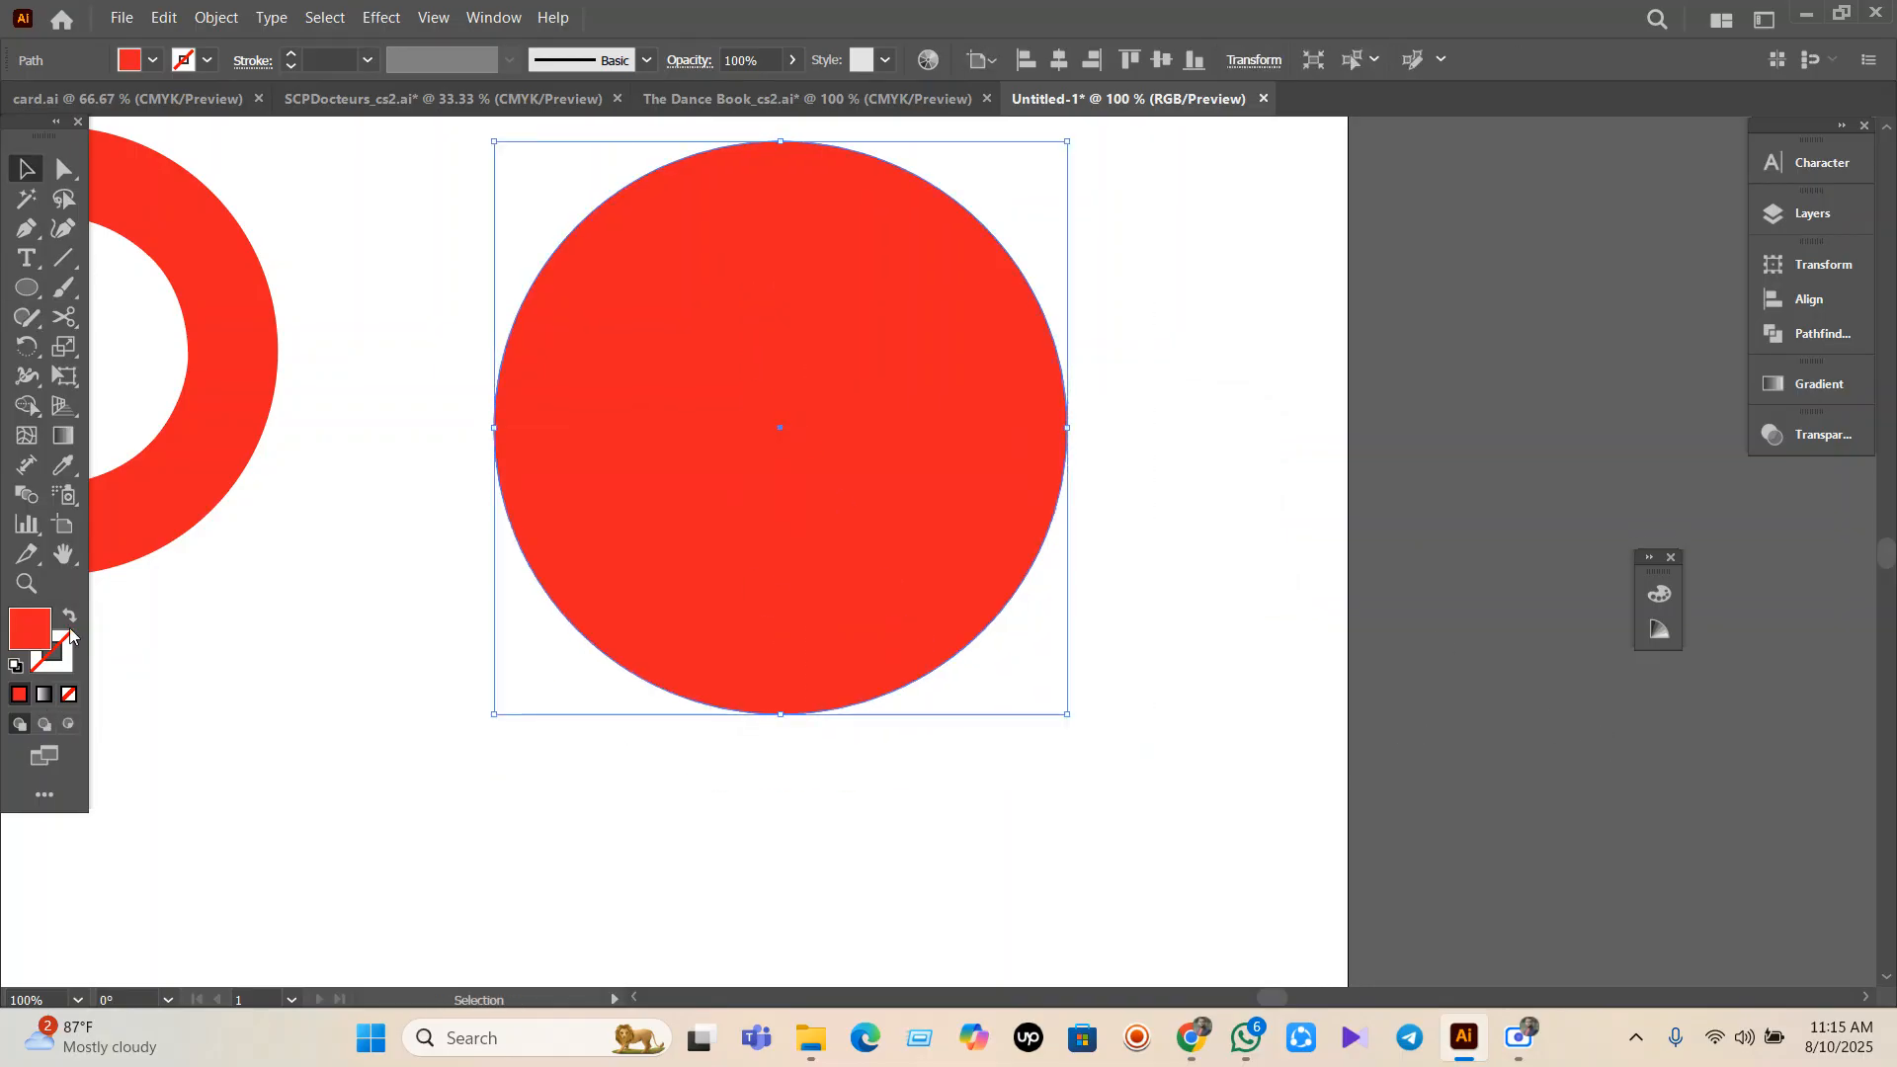
Swap the circle's fill and stroke to get a red outline without fill, and set the stroke weight to 16 pt.
left_click(71, 620)
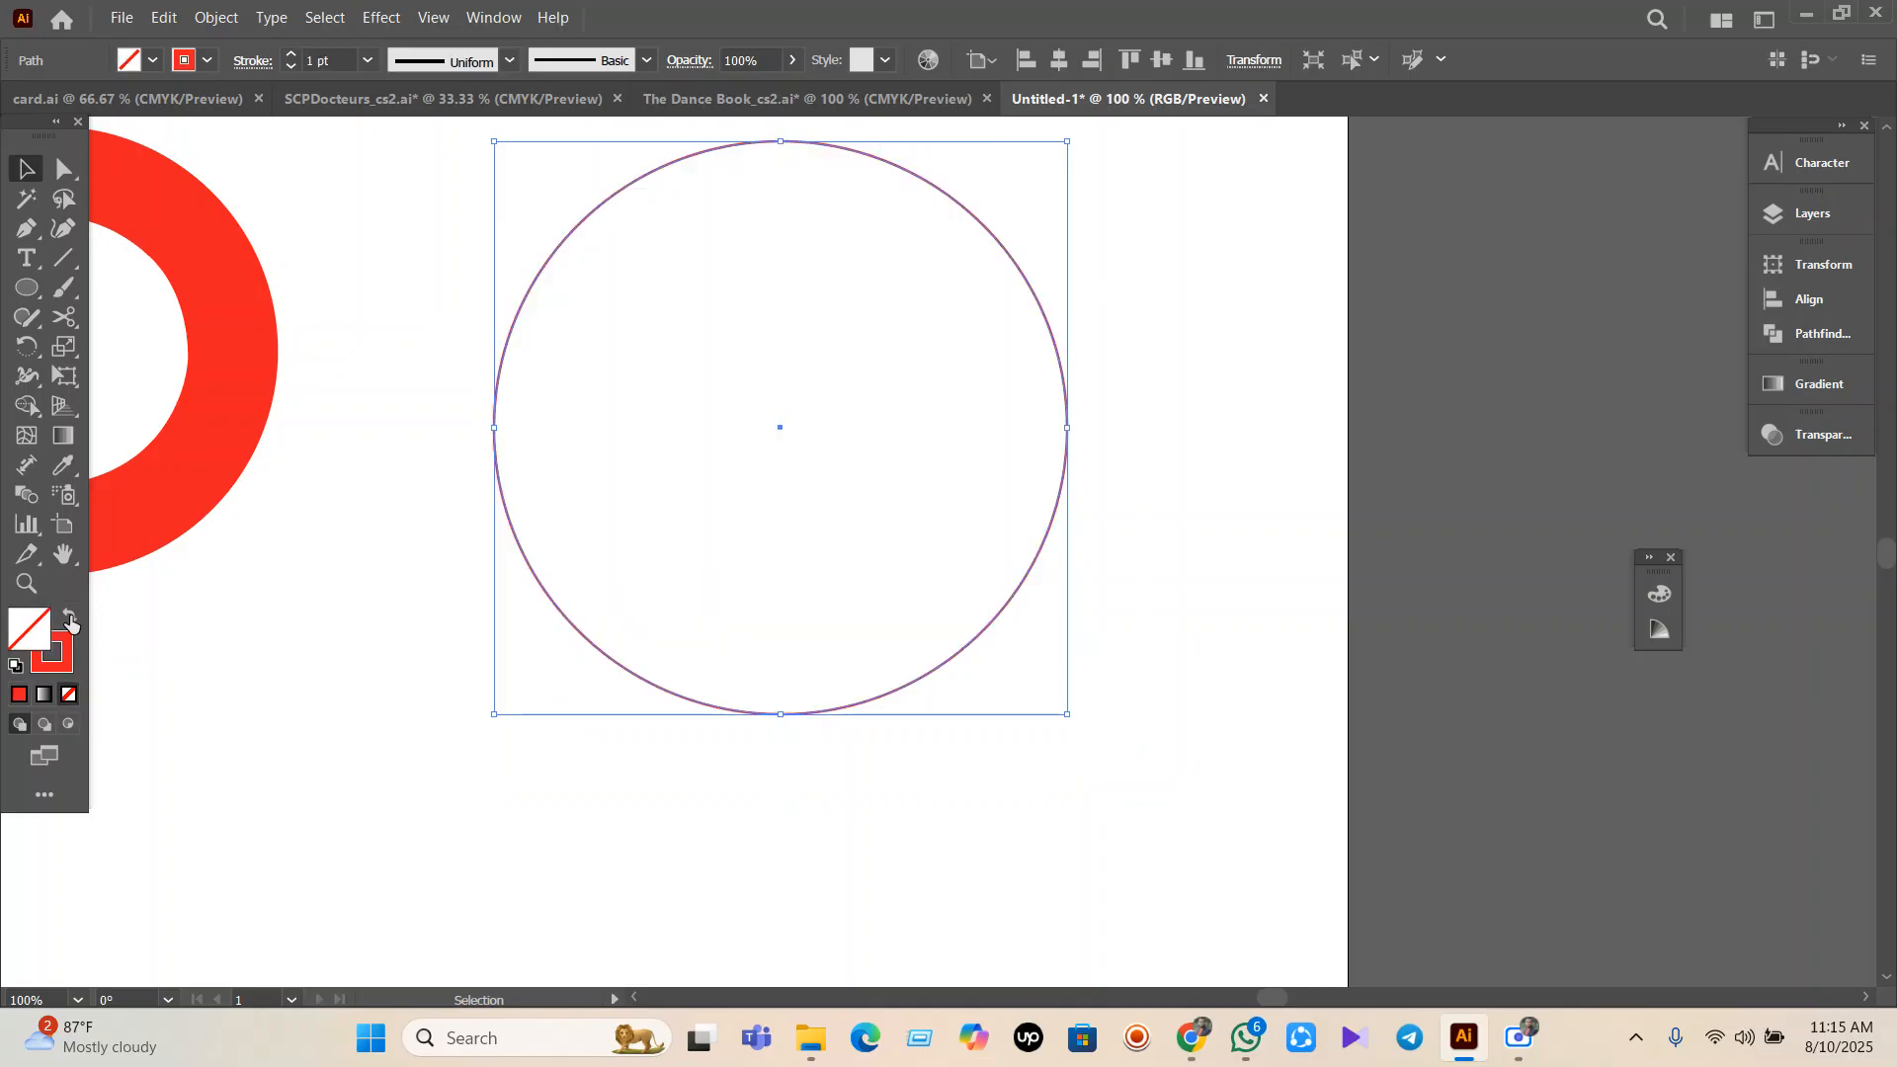
left_click(334, 59)
scroll(334, 60, "up", 15)
left_click(865, 551)
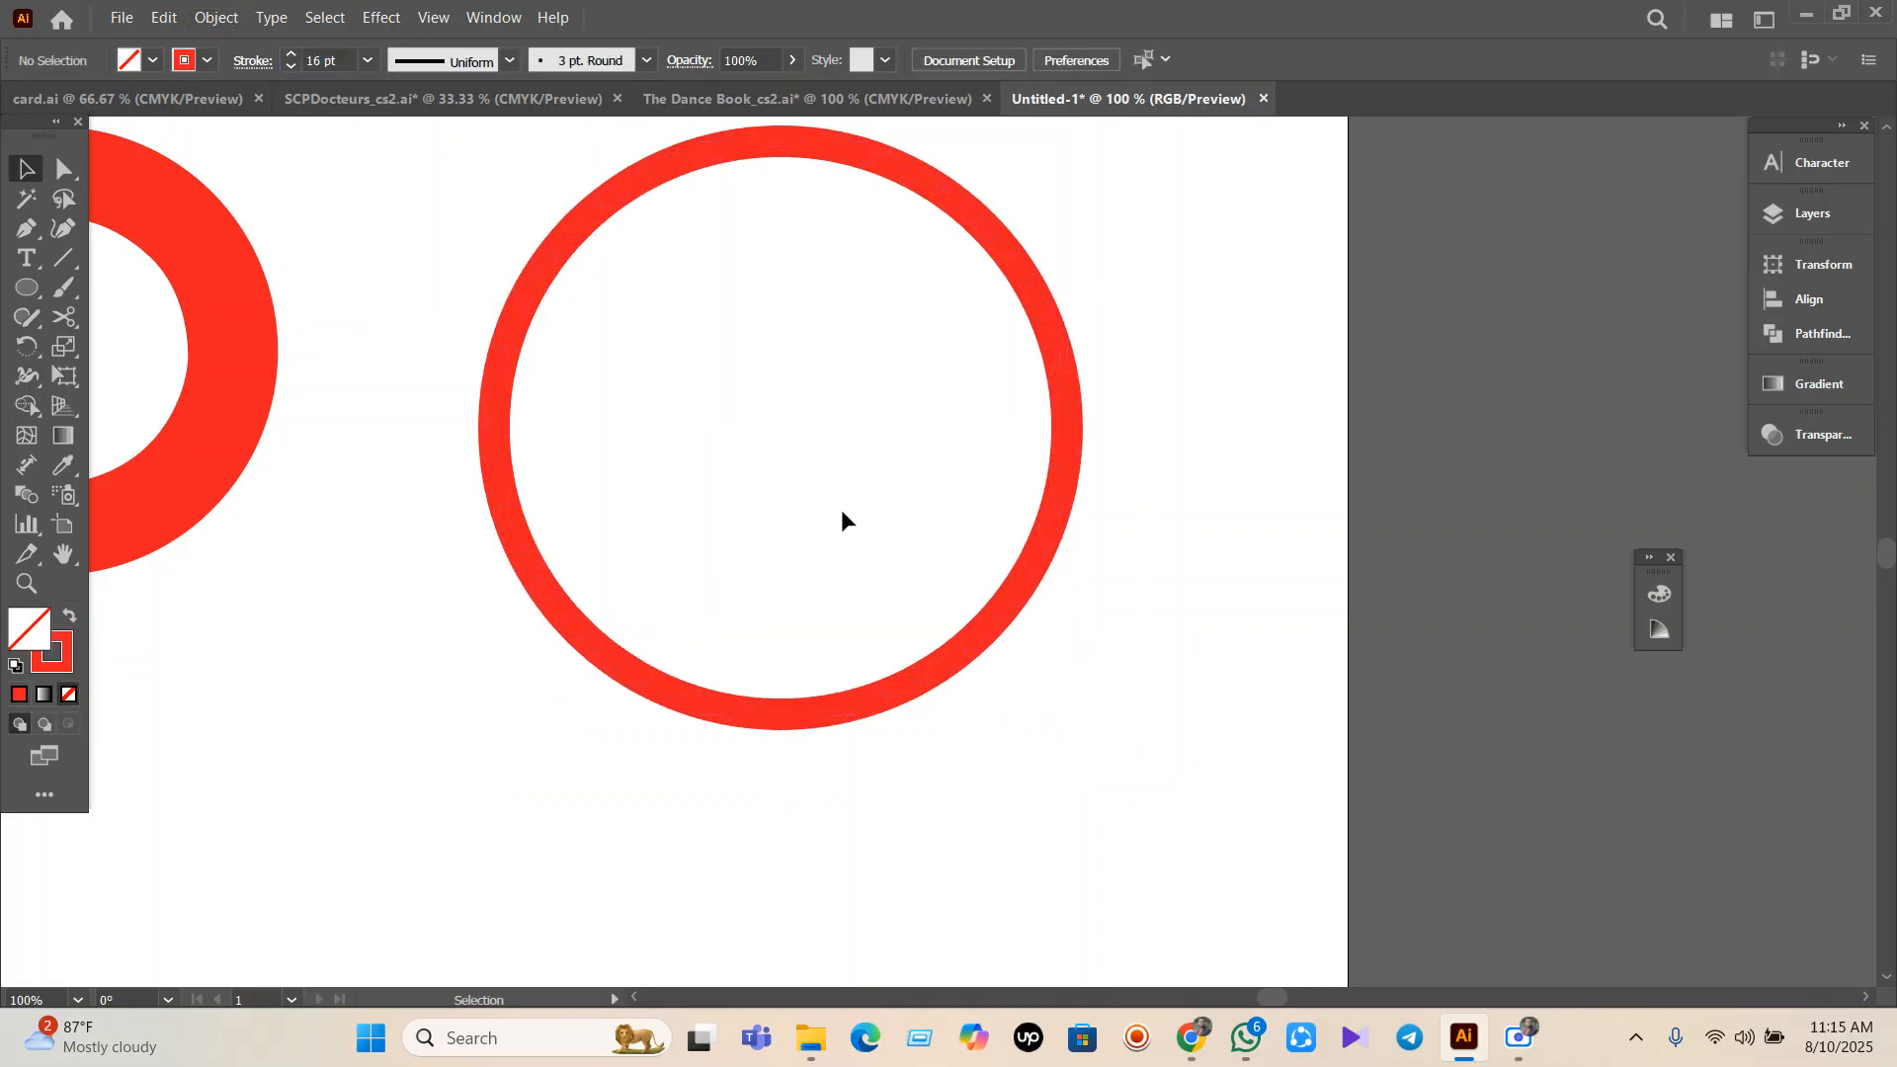
Cut the outlined circle's path at its topmost and rightmost anchor points with the Scissors tool.
left_click(923, 675)
key("c")
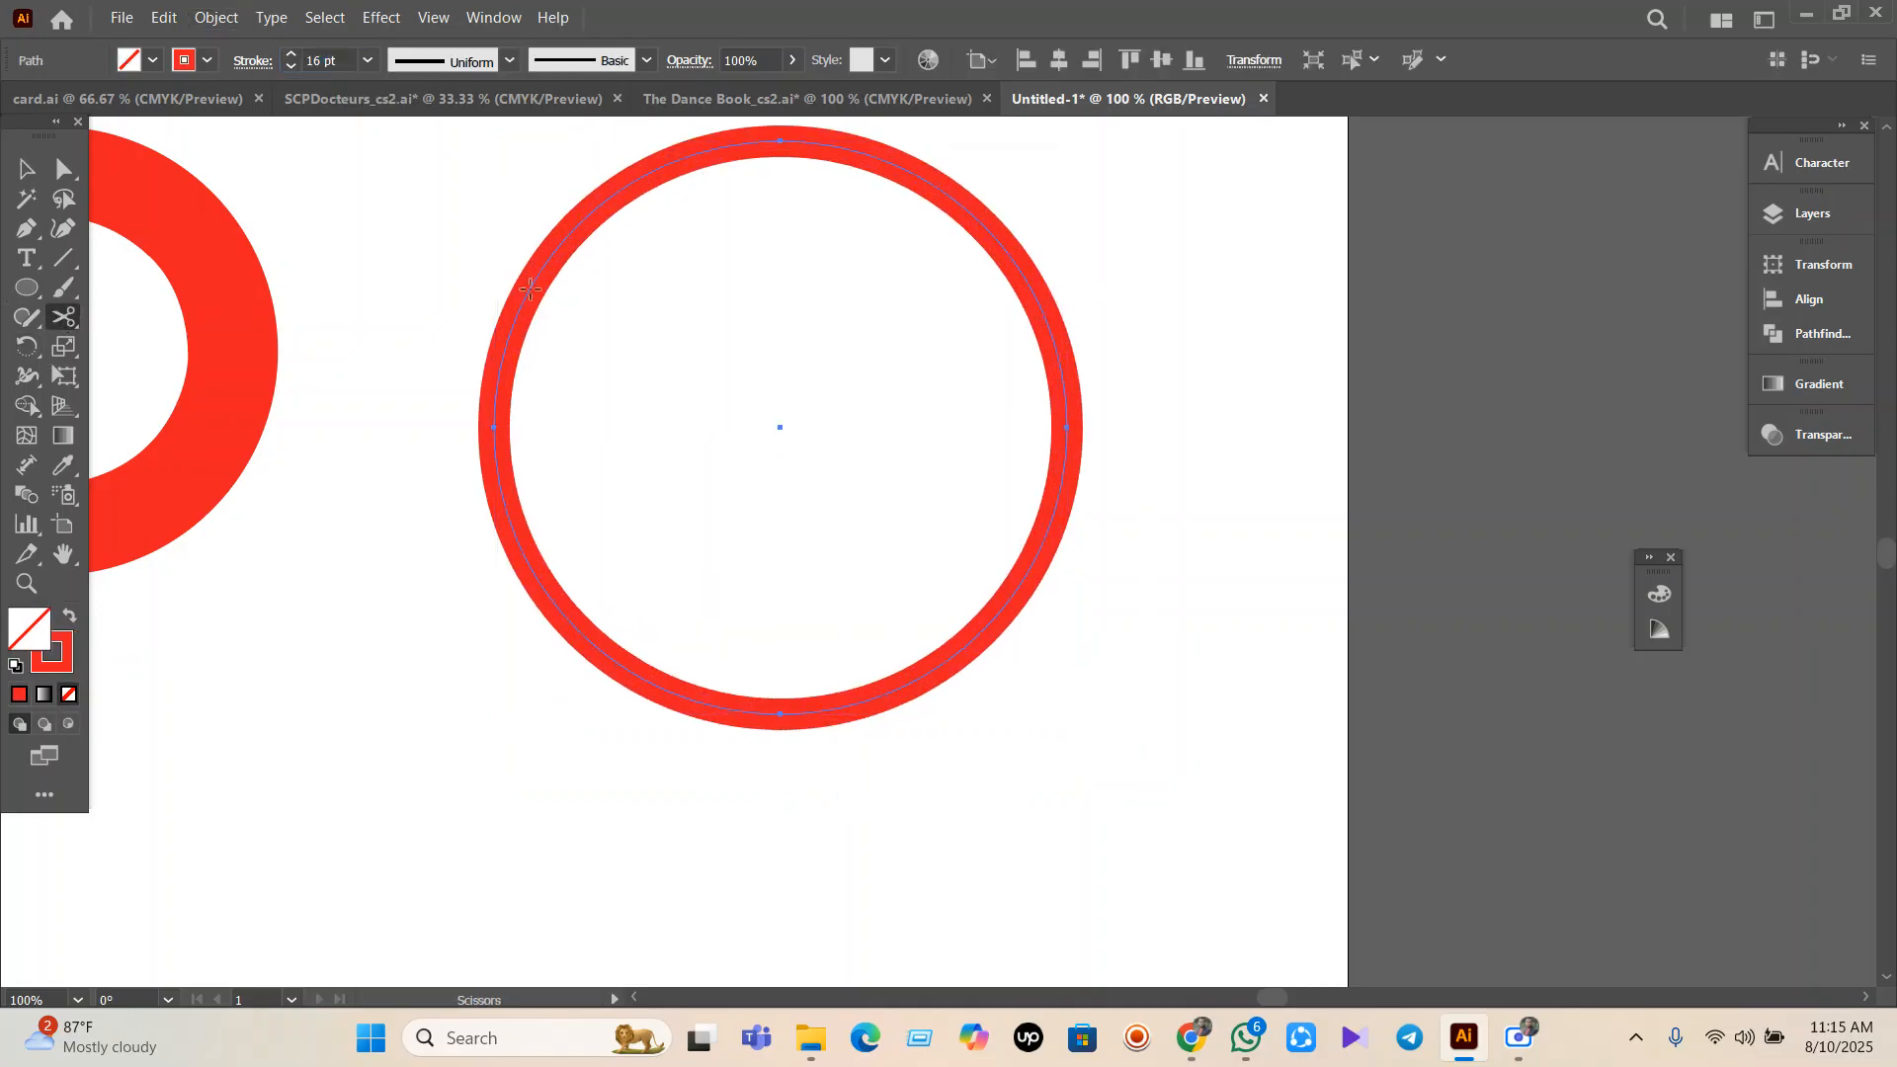
left_click(781, 143)
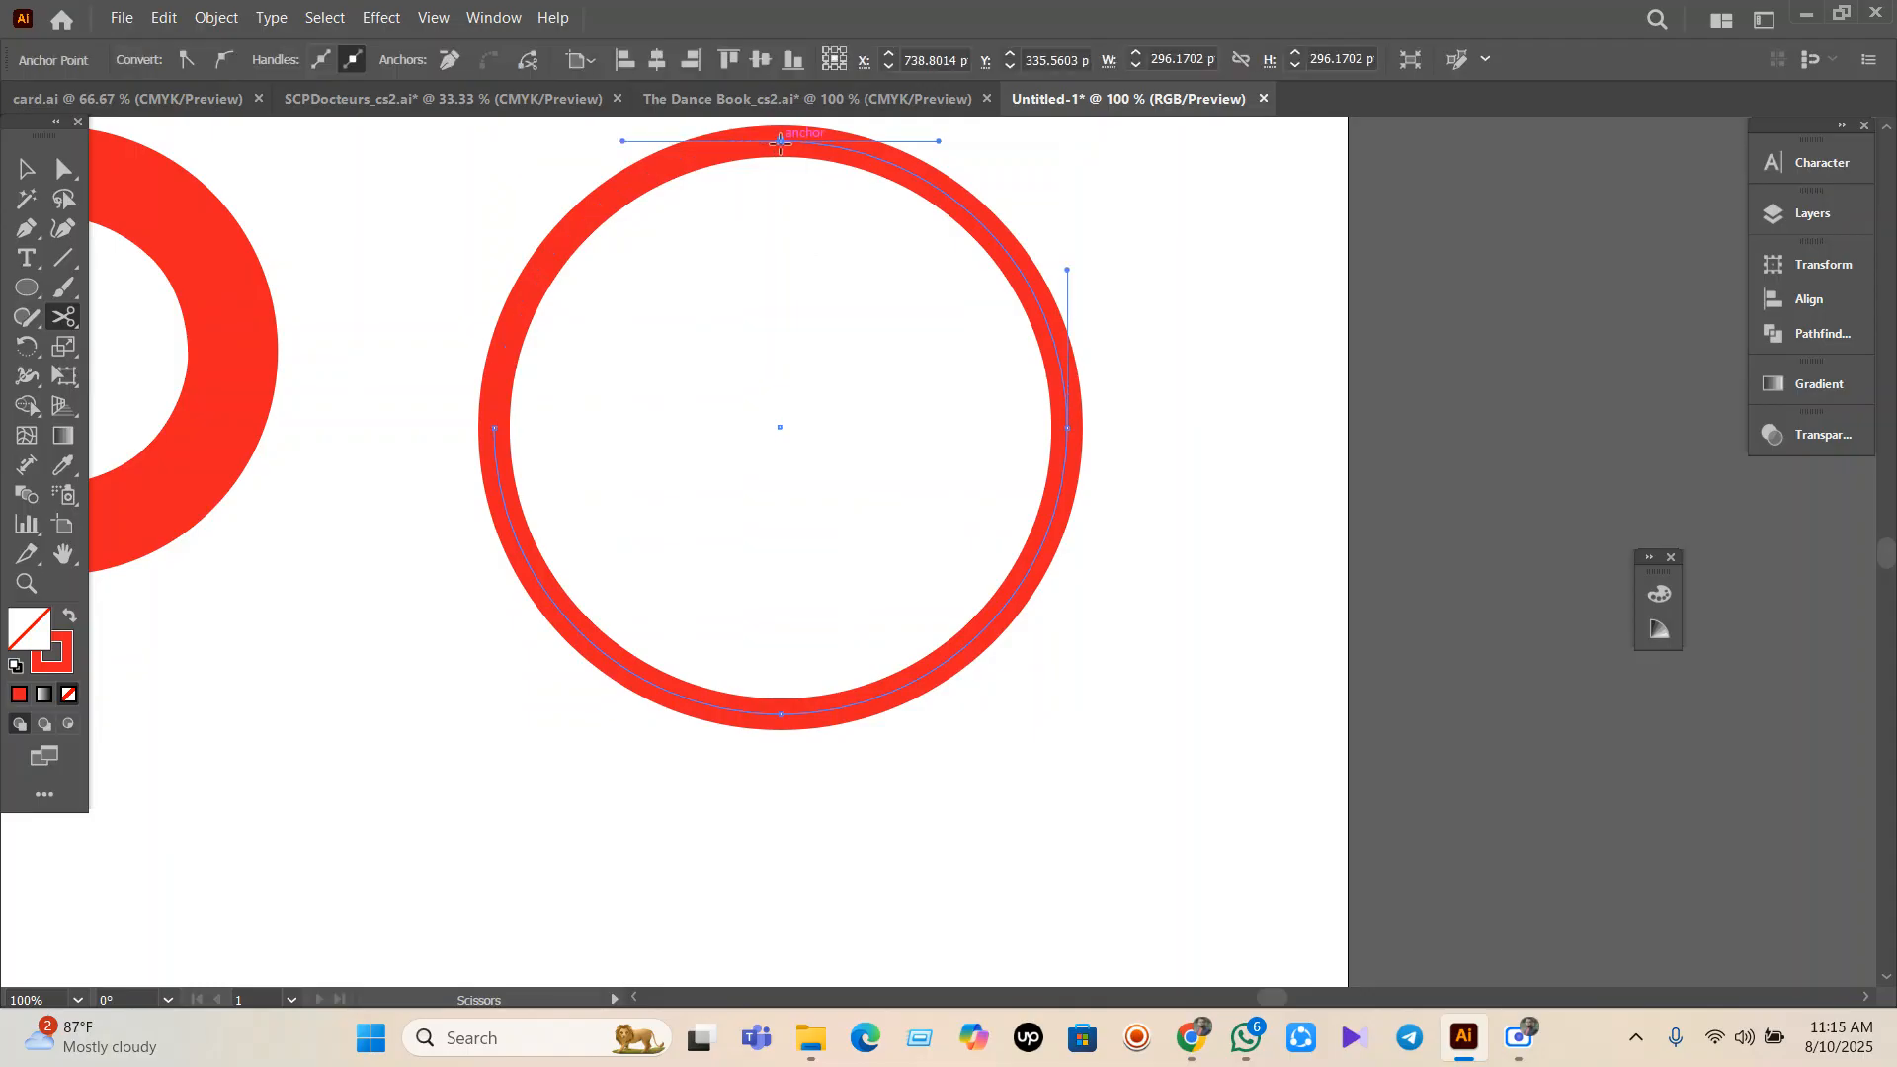
left_click(1068, 427)
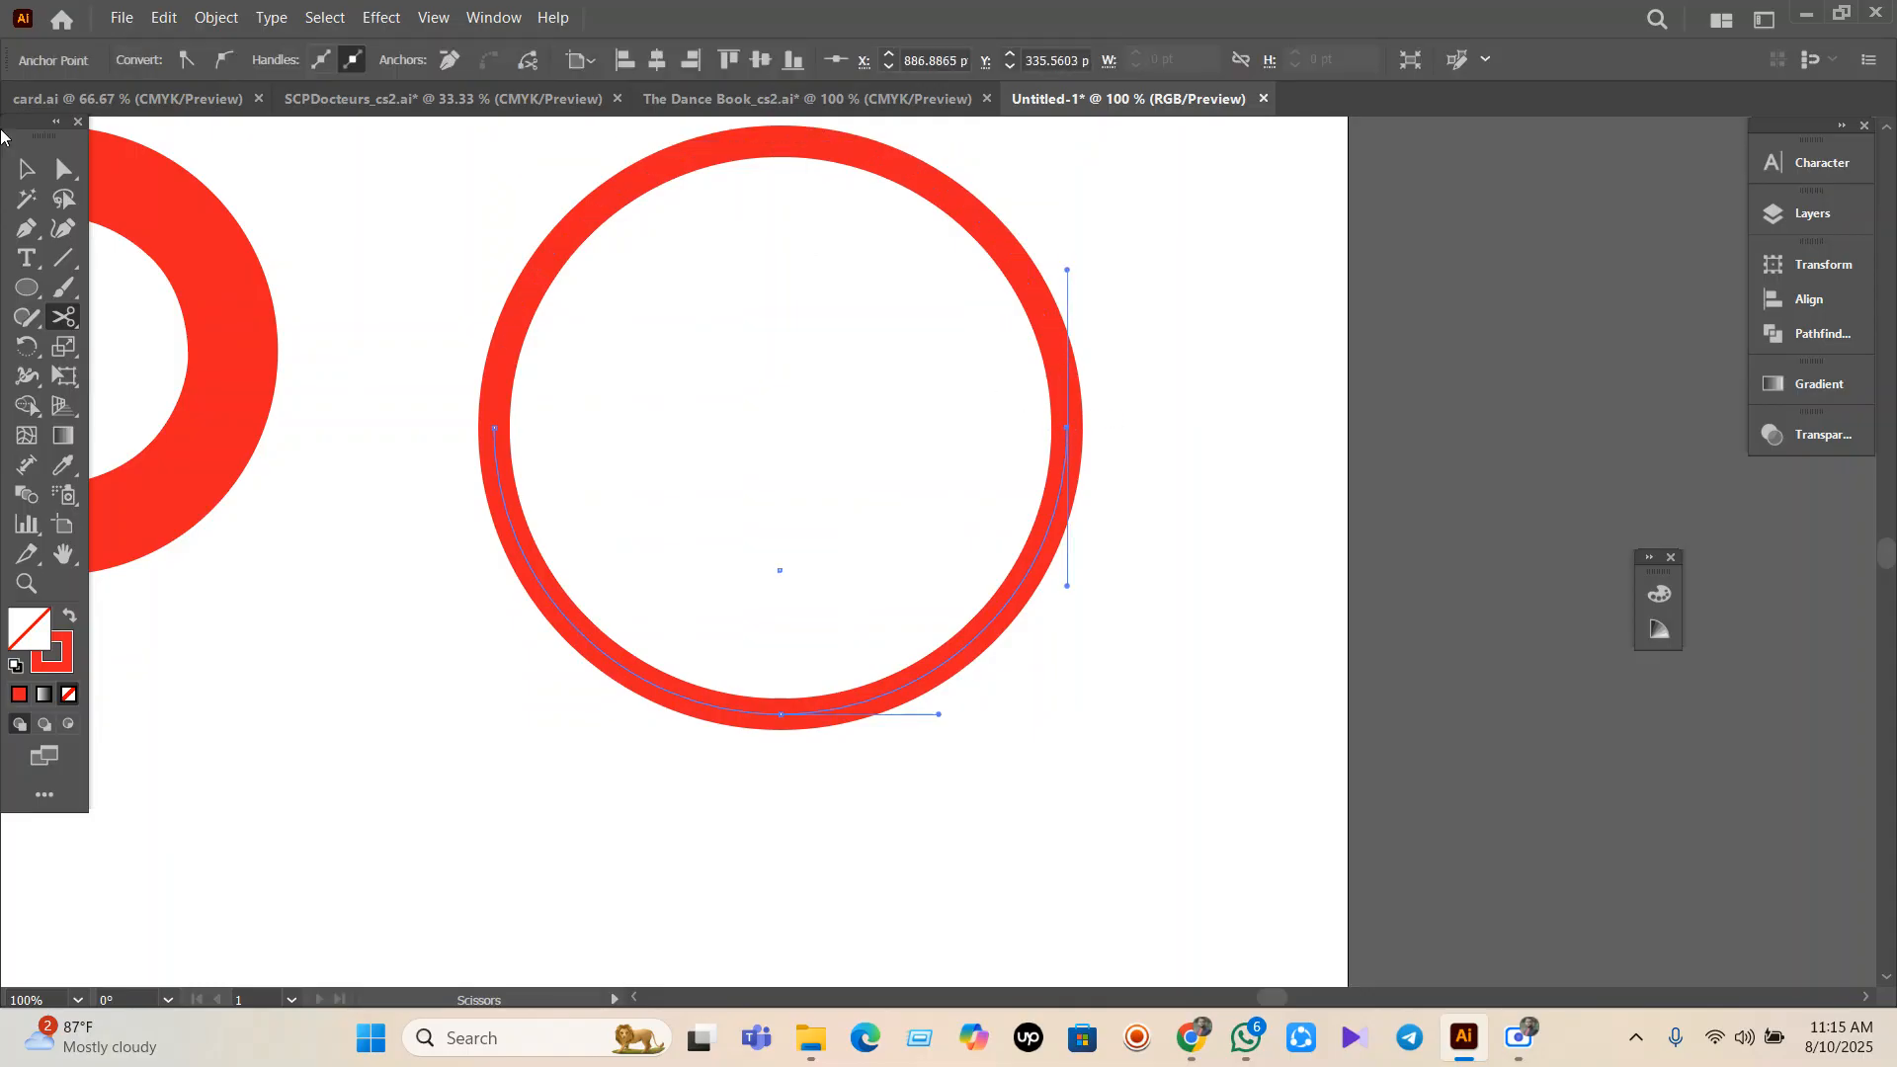
Move the upper-right quarter arc away from the rest of the circle, past the artboard's right edge.
left_click(26, 169)
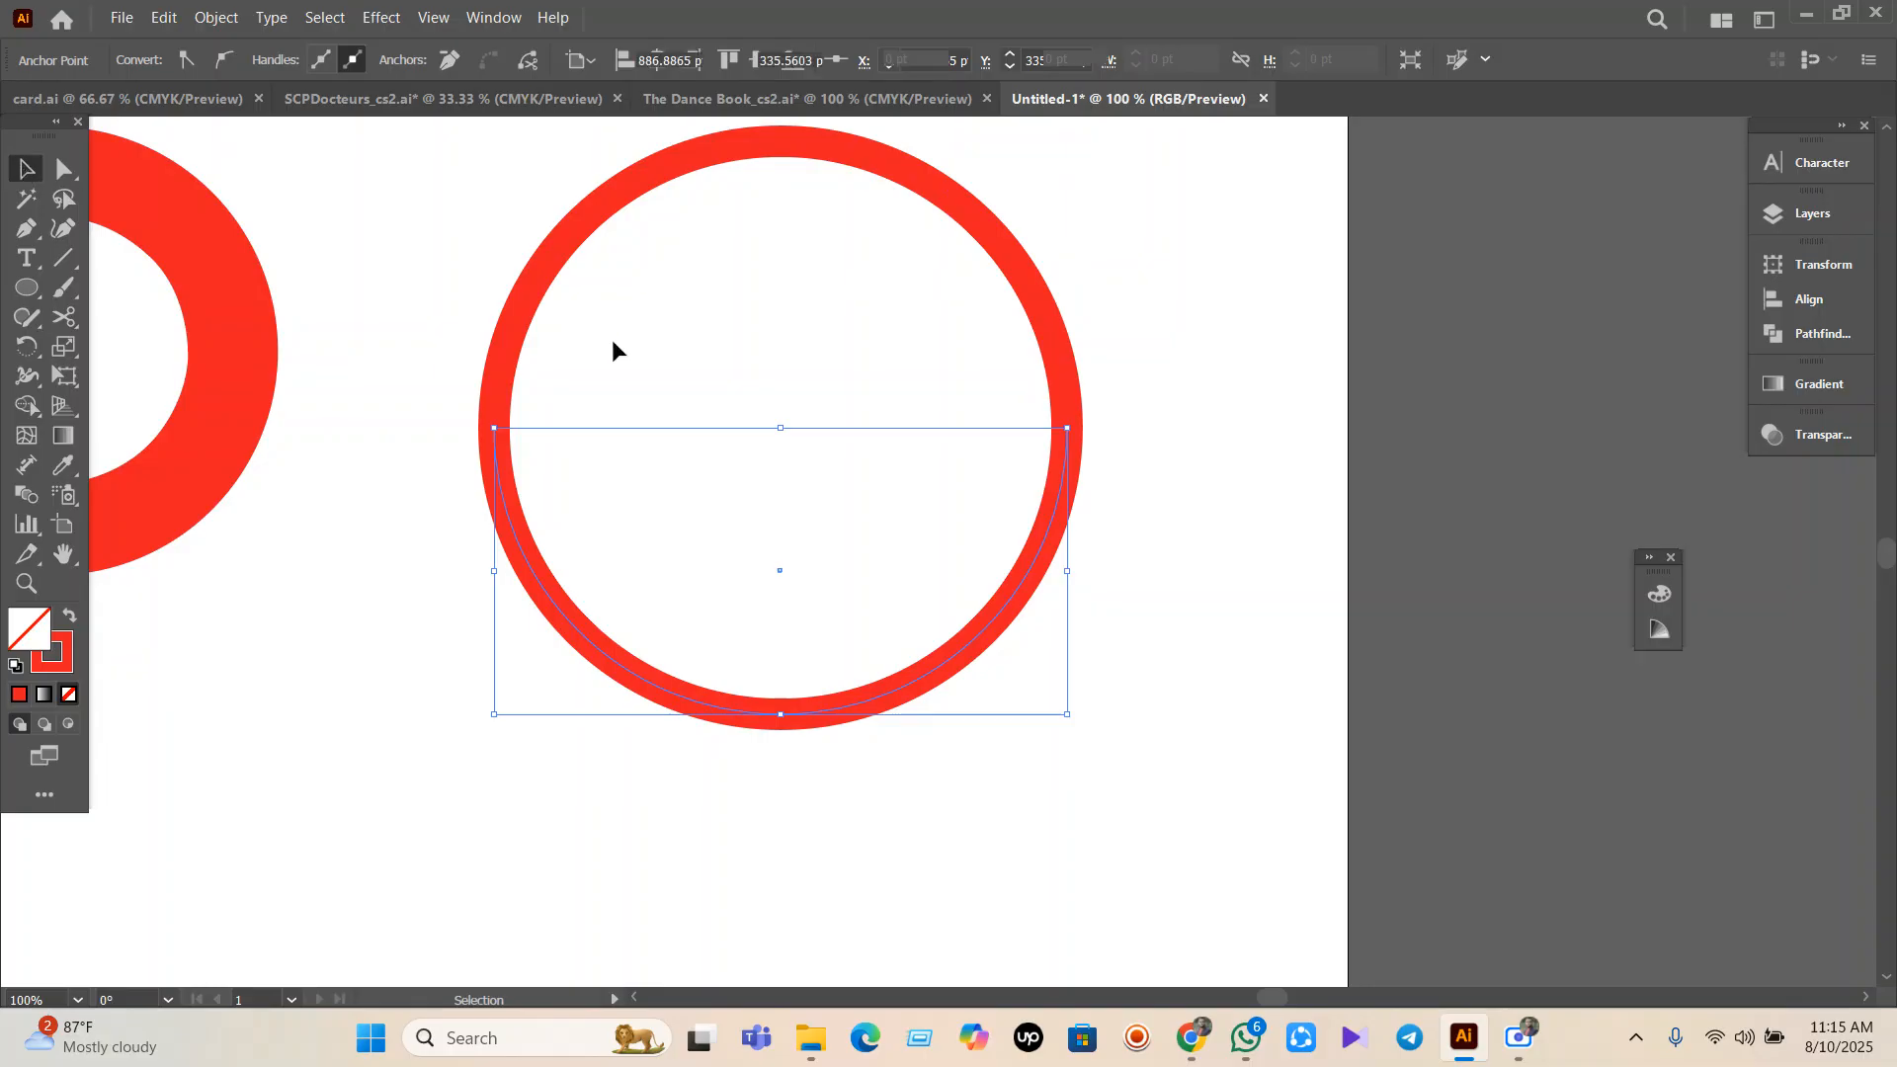
left_click(612, 349)
left_click(1025, 283)
left_click_drag(1024, 283, 1404, 271)
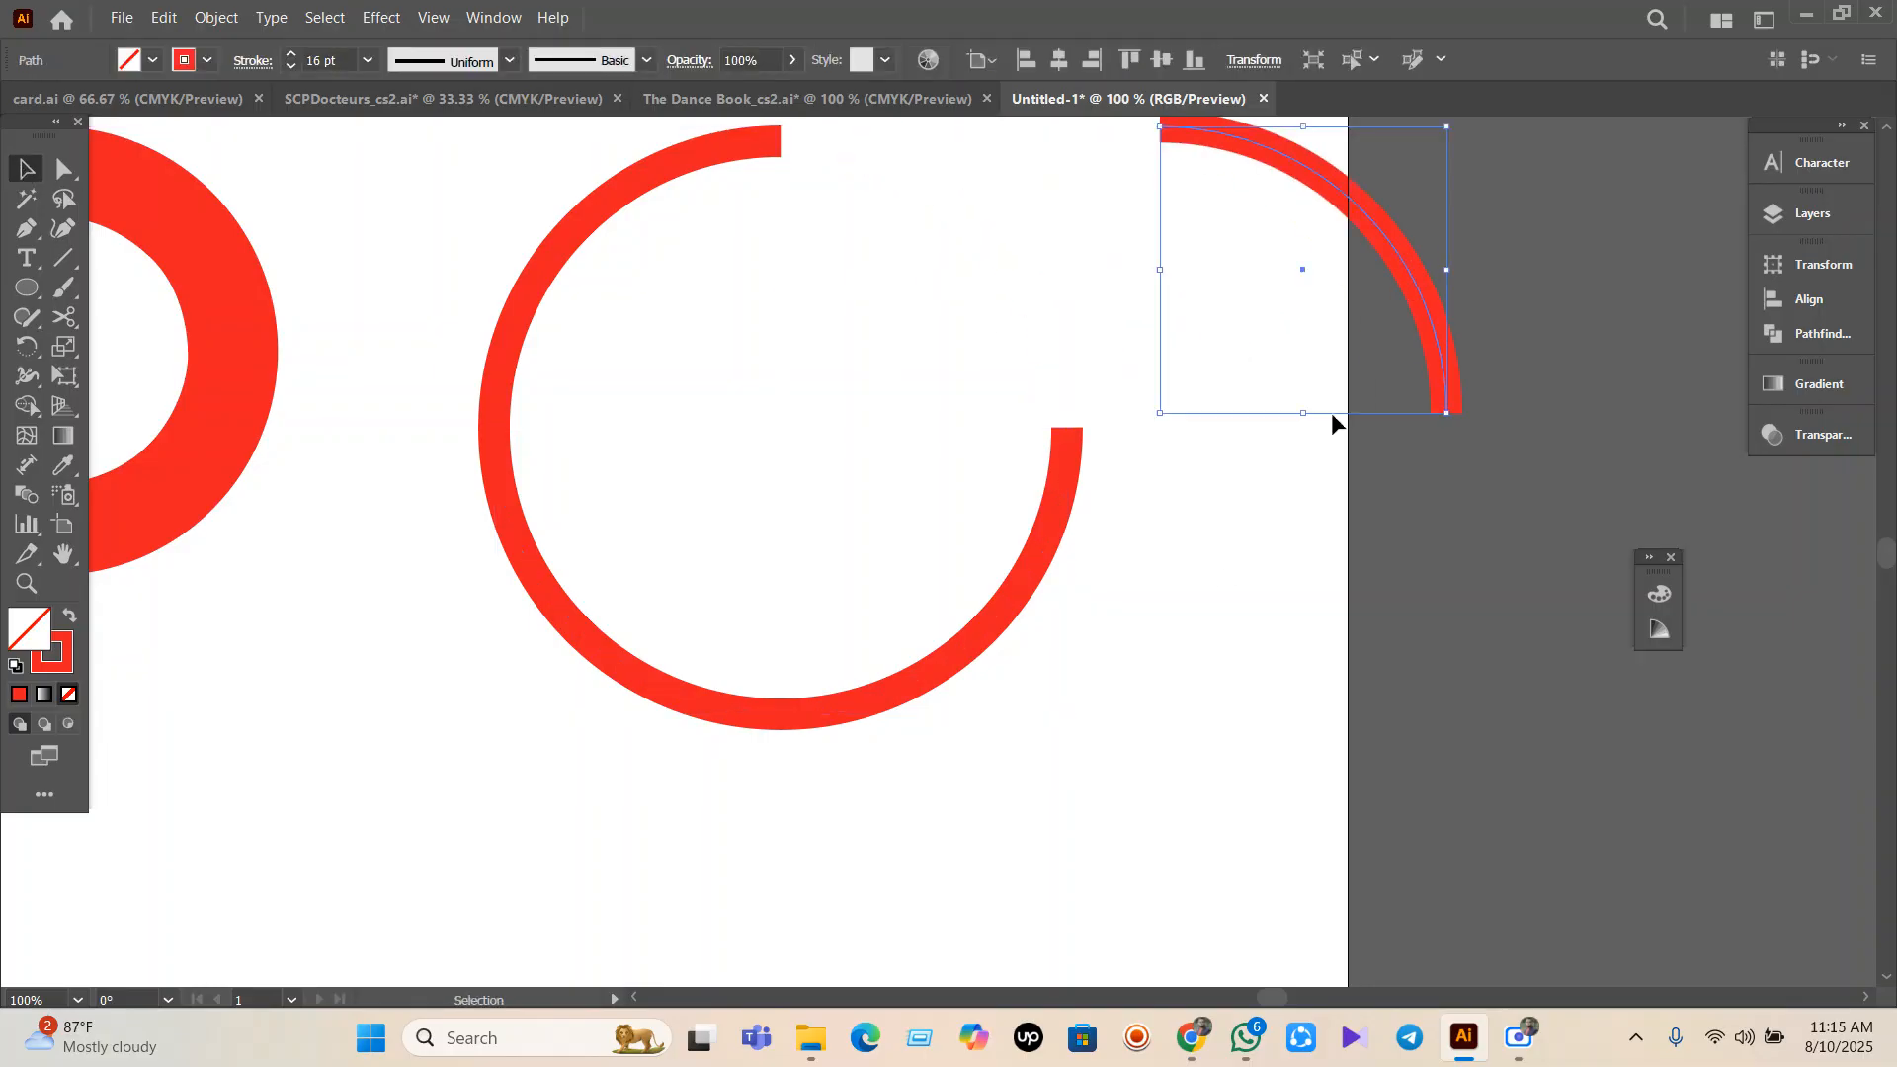
scroll(1175, 578, "up", 2)
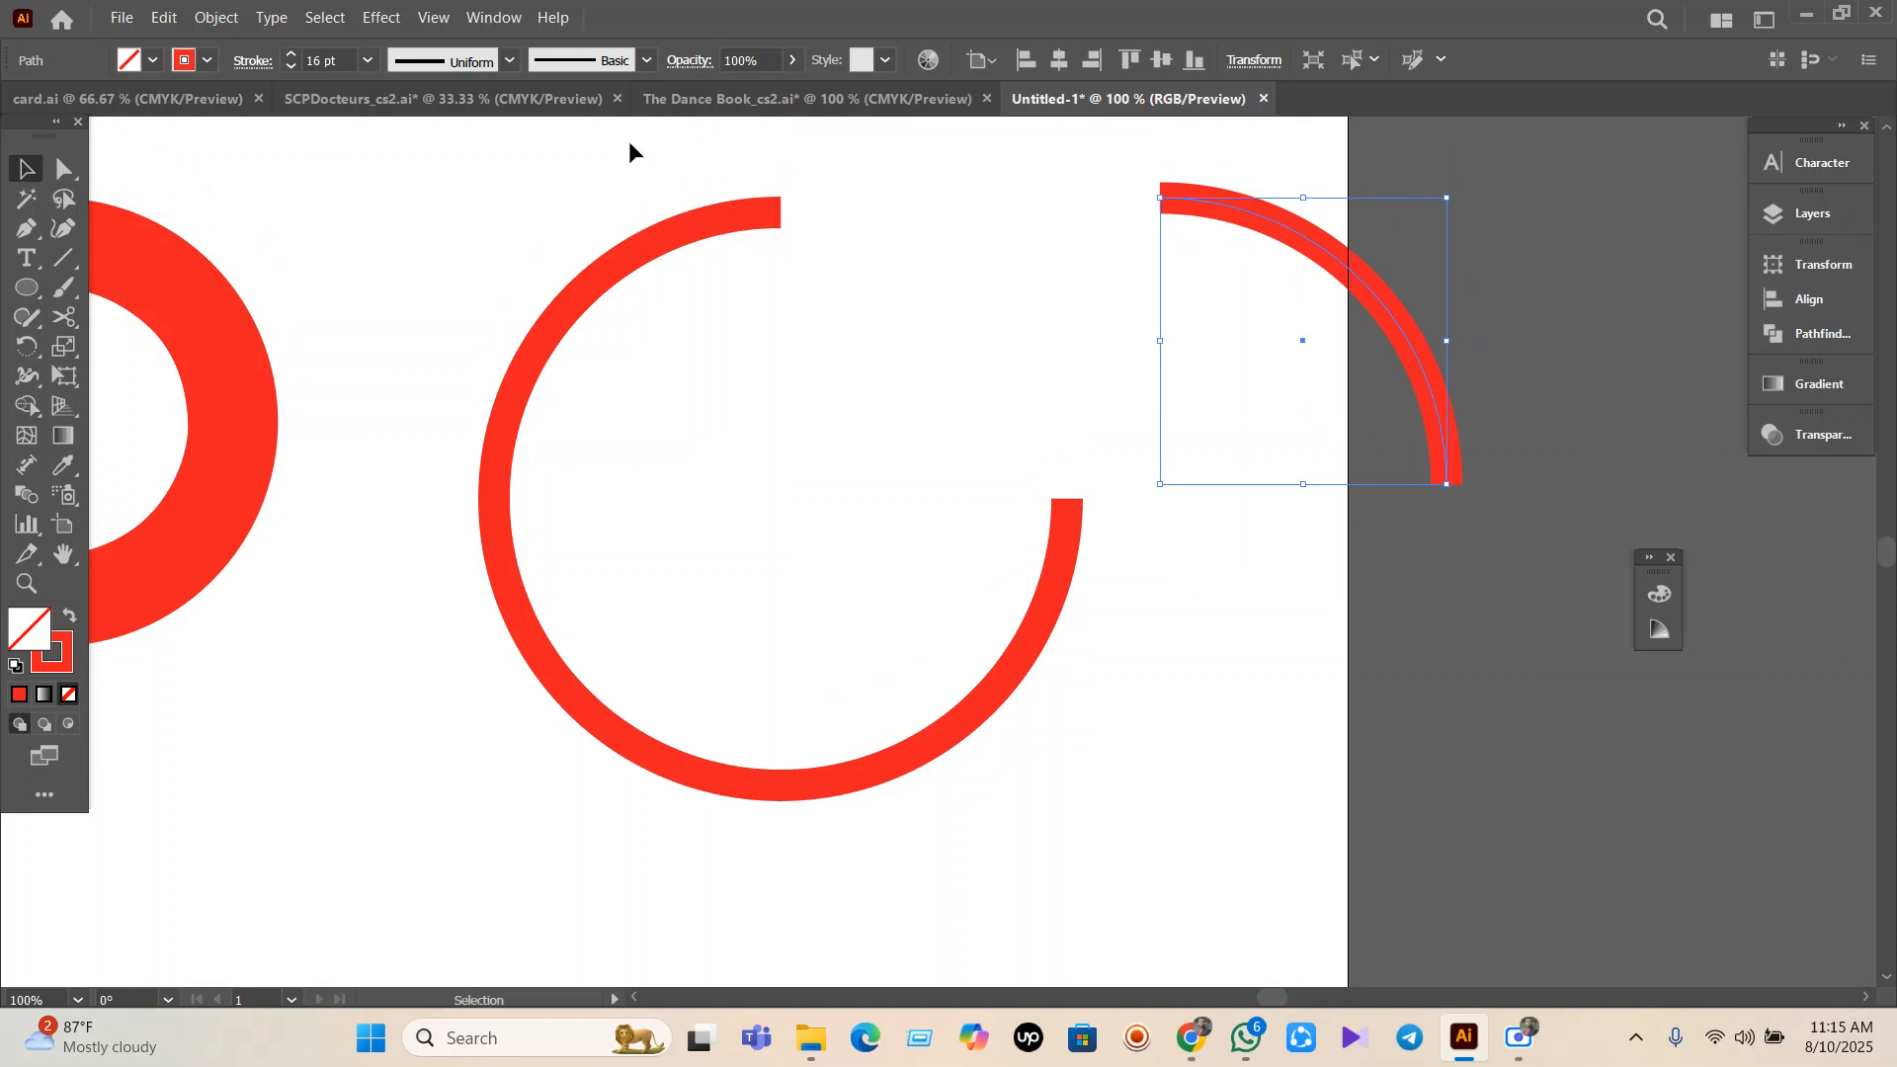
Delete both arc pieces and draw a new red outlined circle in their place.
left_click_drag(627, 144, 1425, 779)
key("Delete")
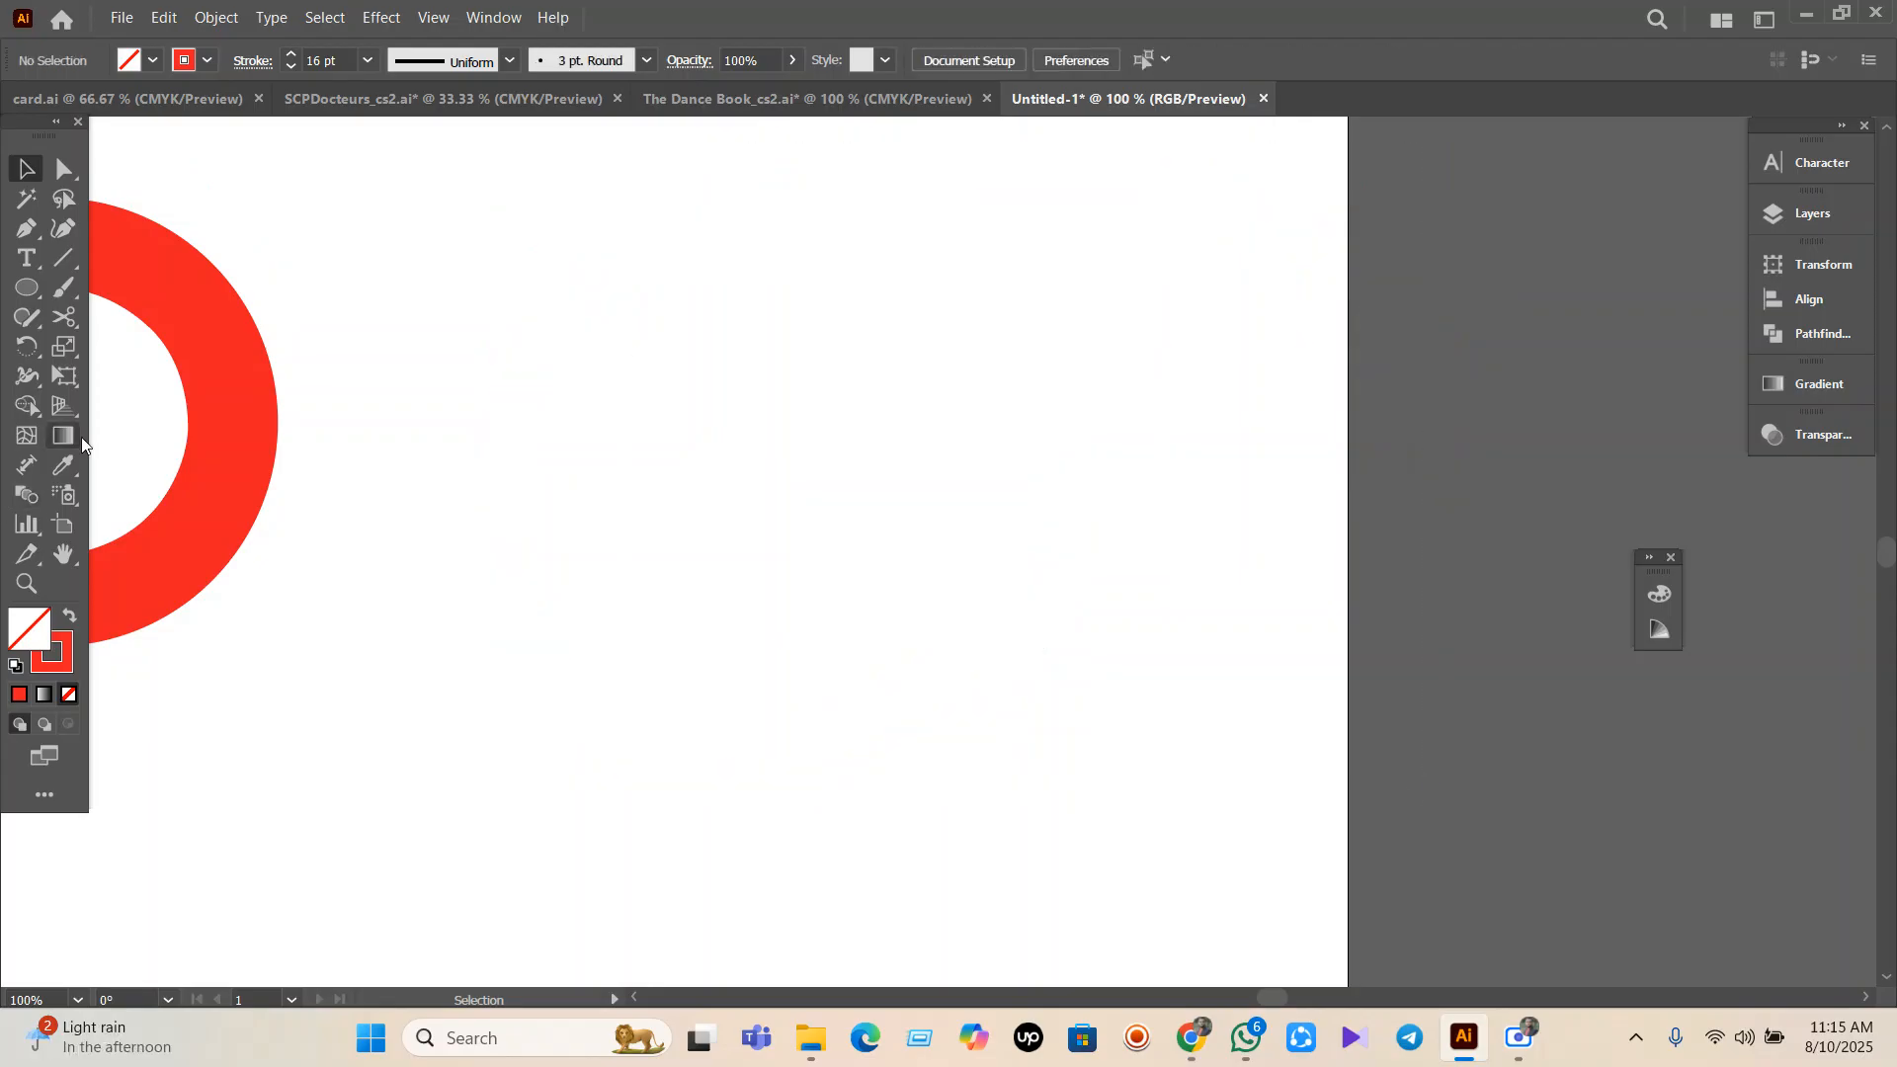
left_click(57, 317)
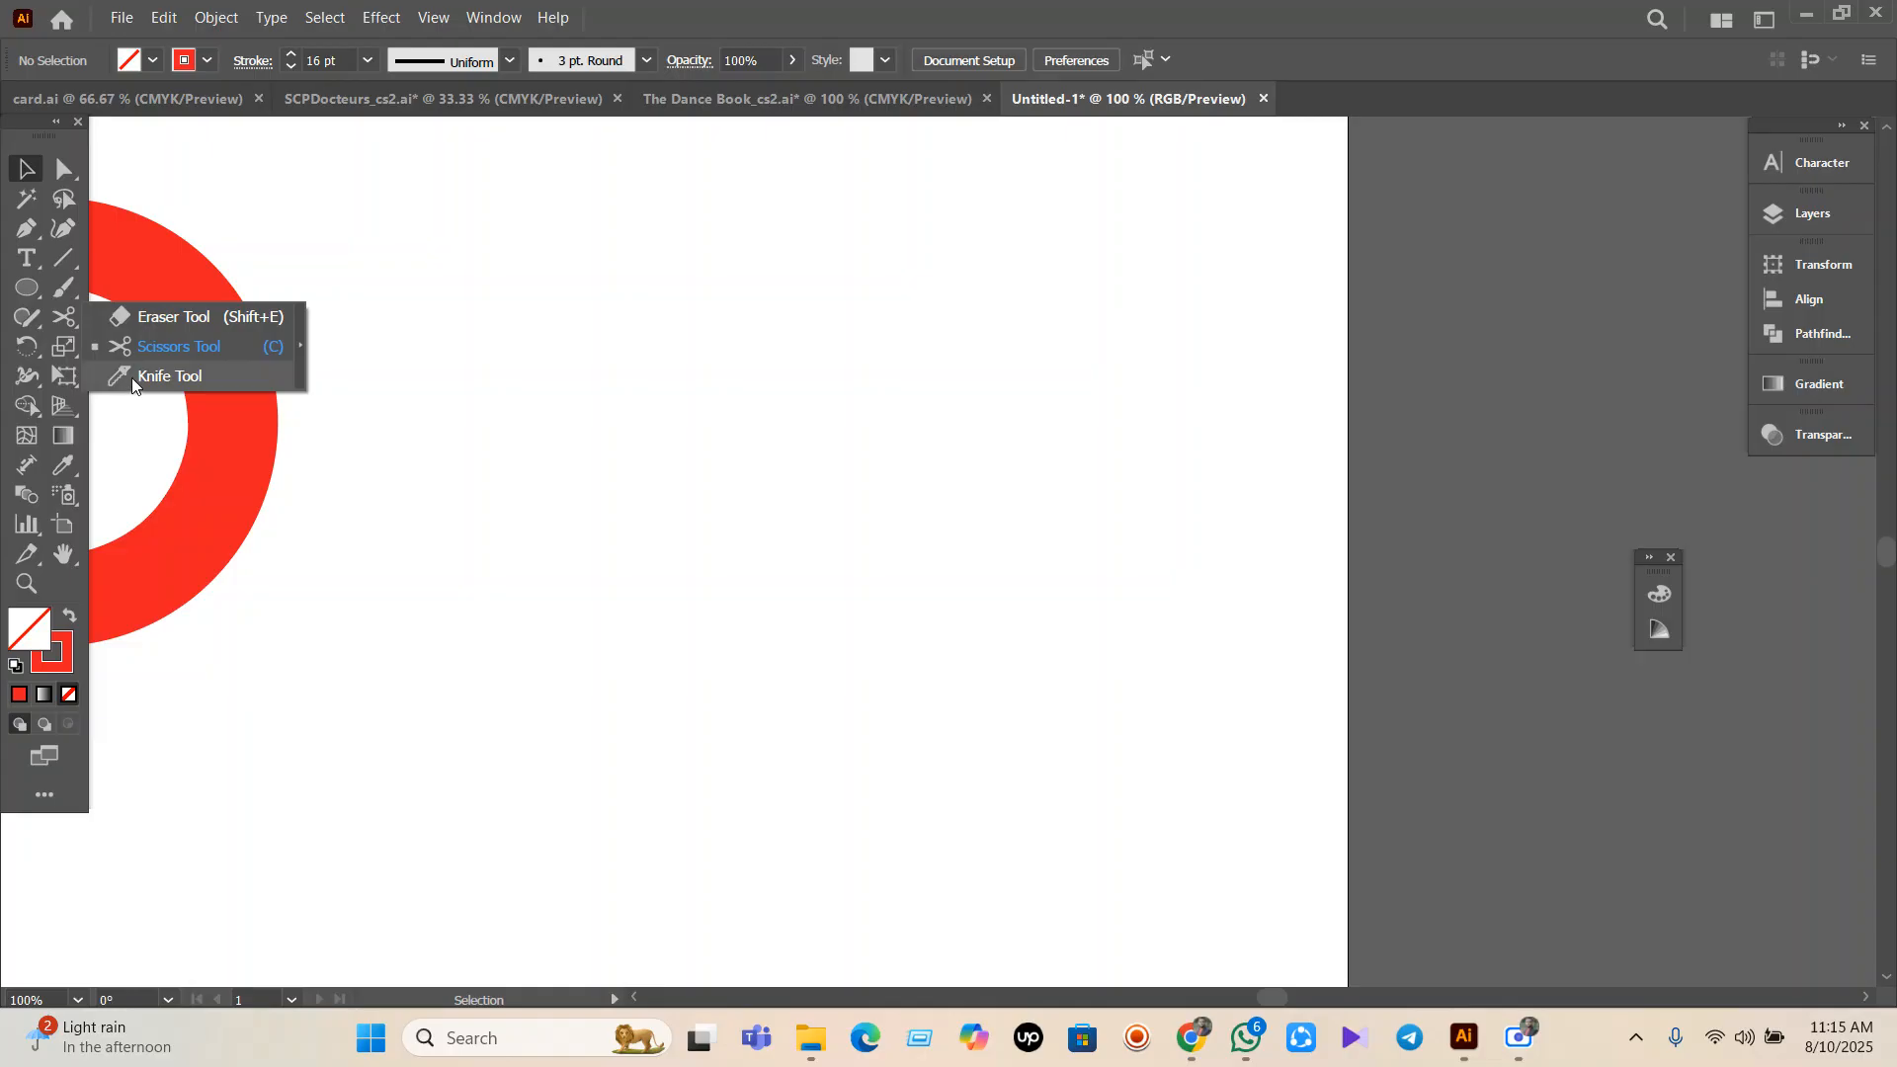
left_click(26, 287)
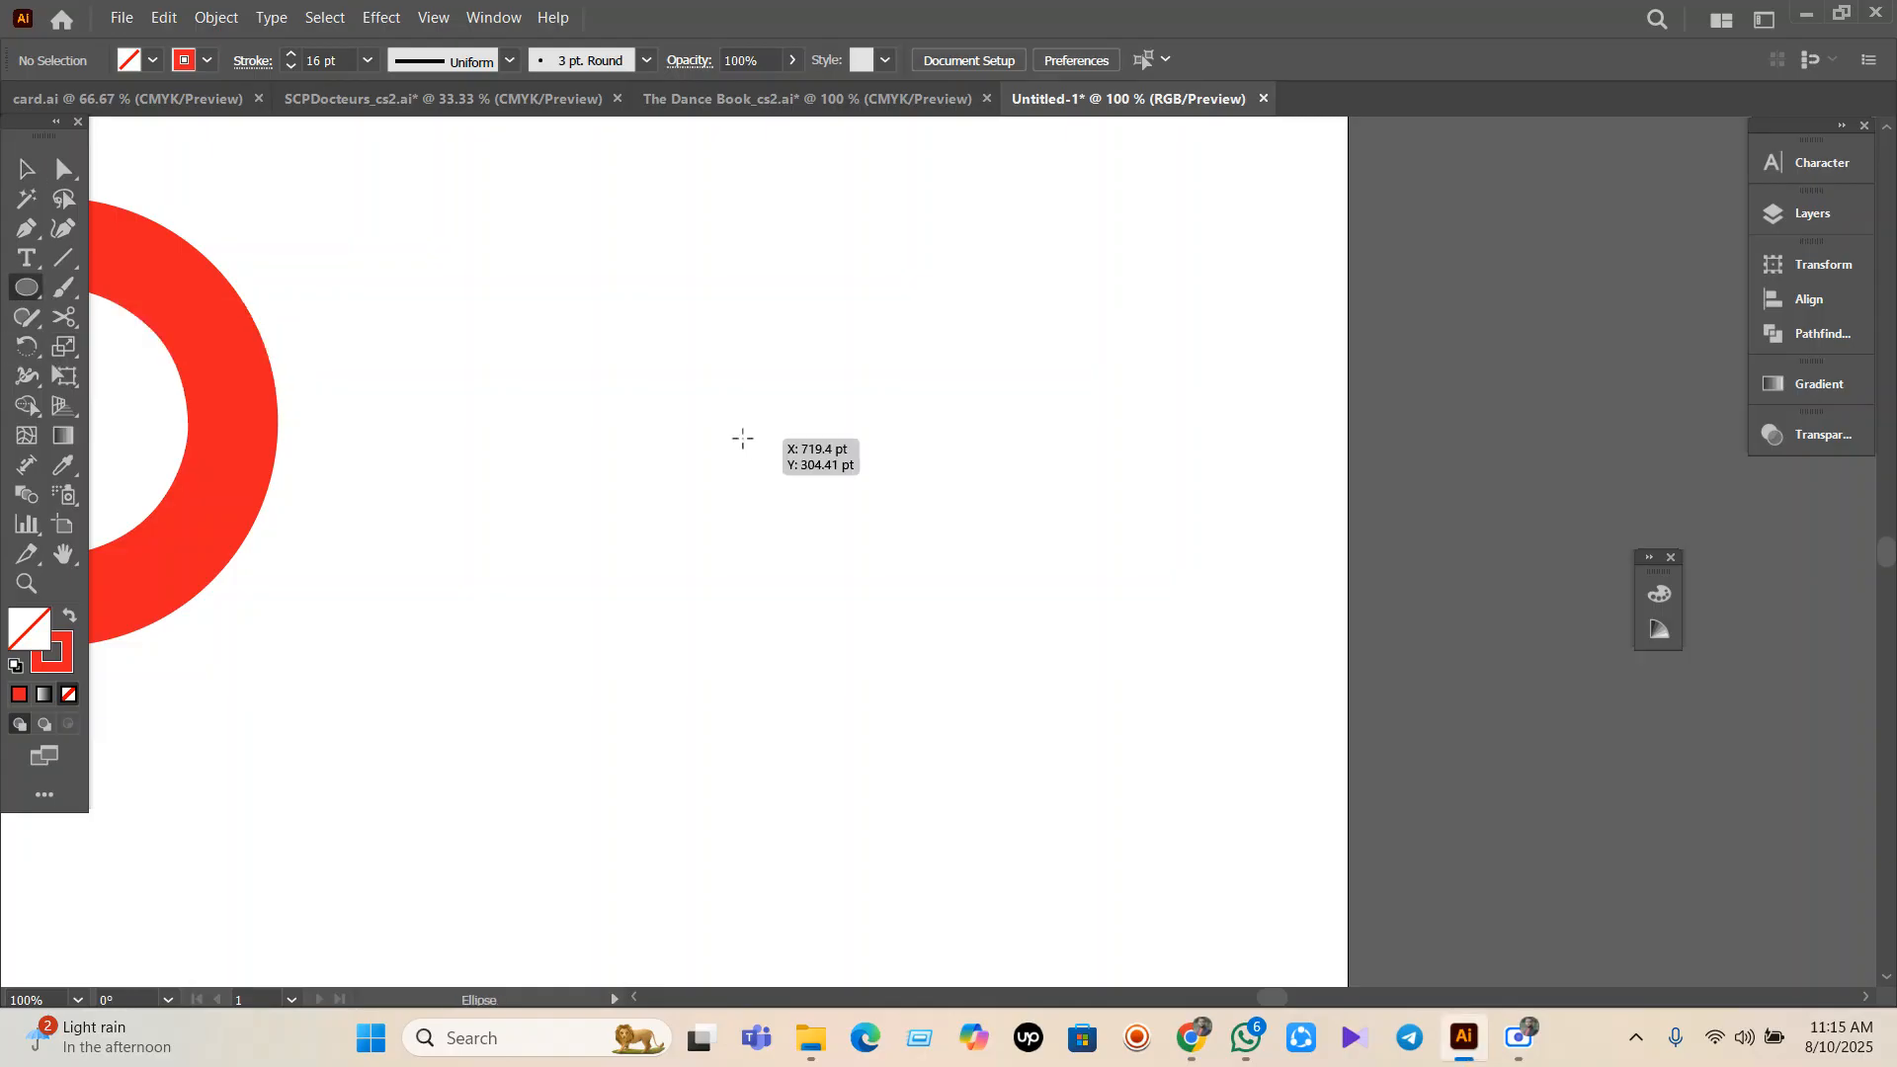
left_click_drag(743, 438, 830, 659)
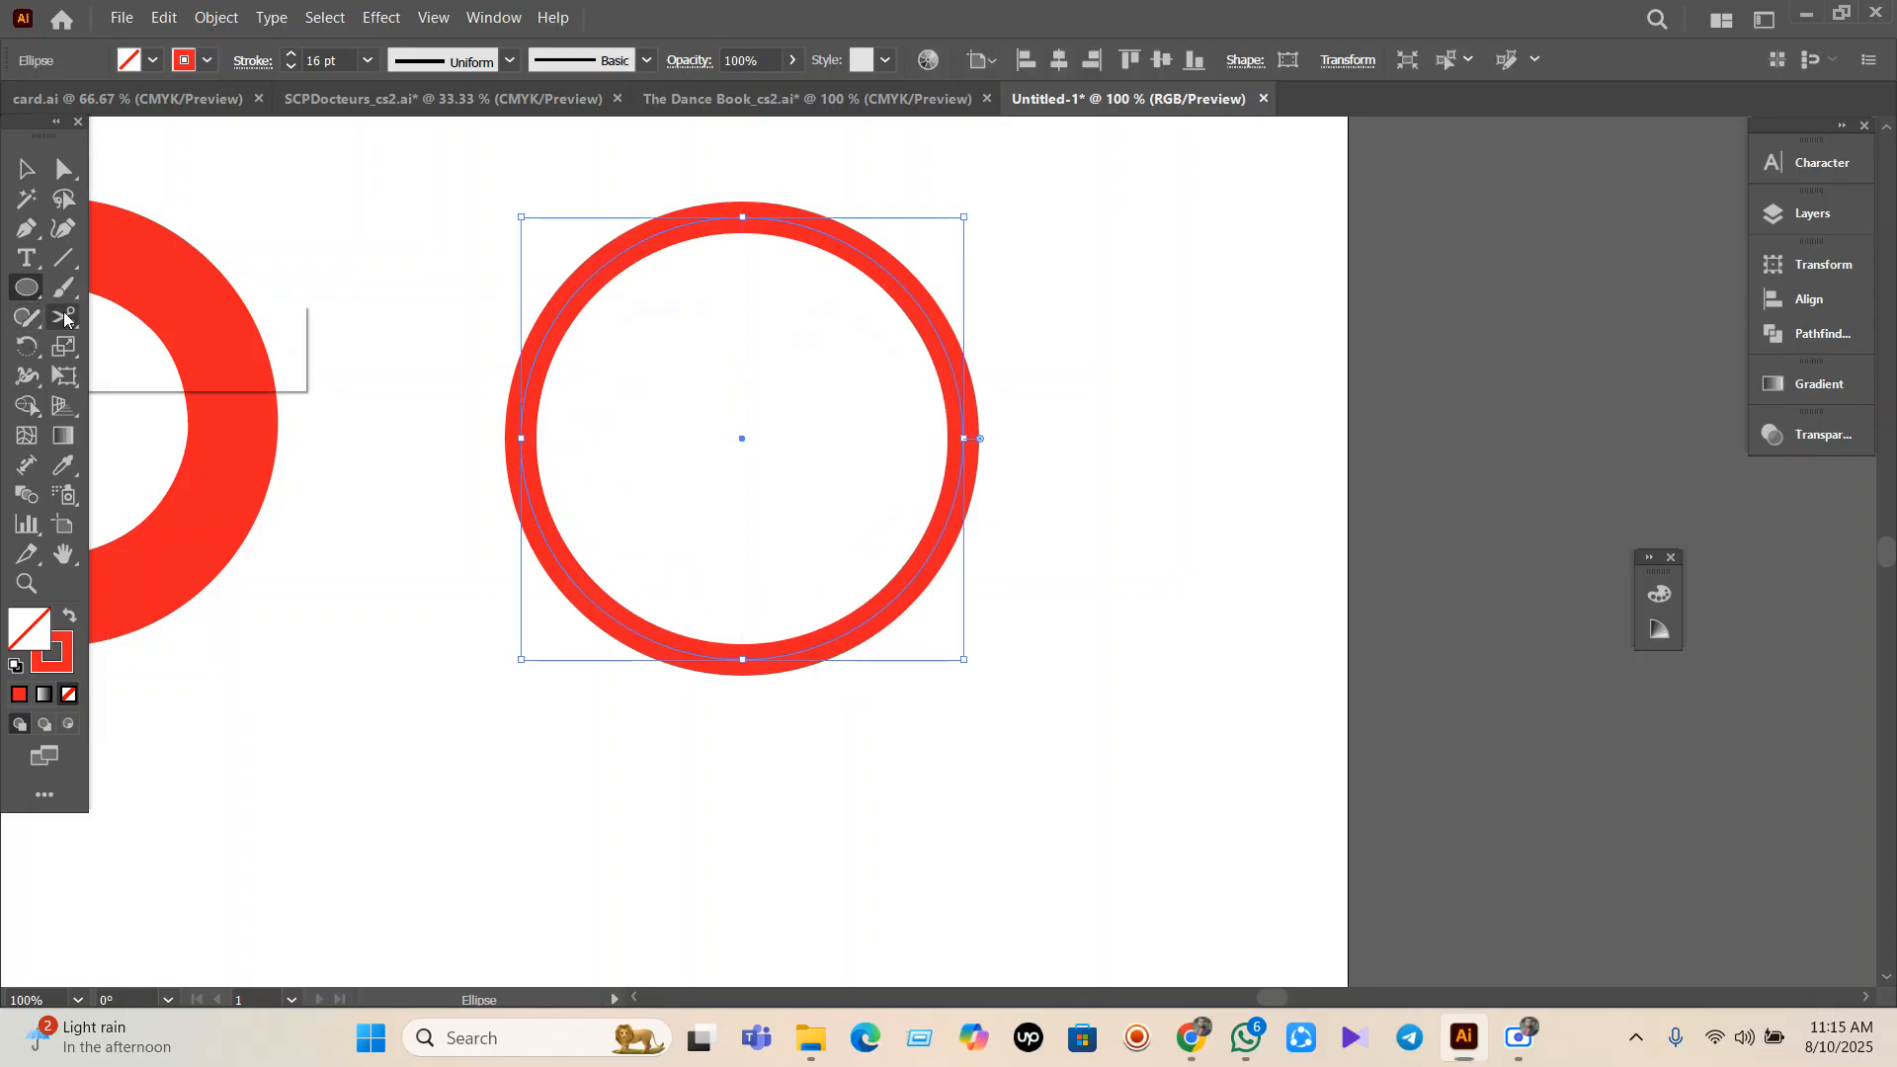
Slice the circle across its middle with a wavy Knife cut, and pull the lower piece down from the upper one.
left_click_drag(64, 316, 149, 377)
mouse_move(483, 465)
left_mouse_down()
mouse_move(583, 388)
mouse_move(1062, 452)
mouse_move(1156, 406)
left_mouse_up()
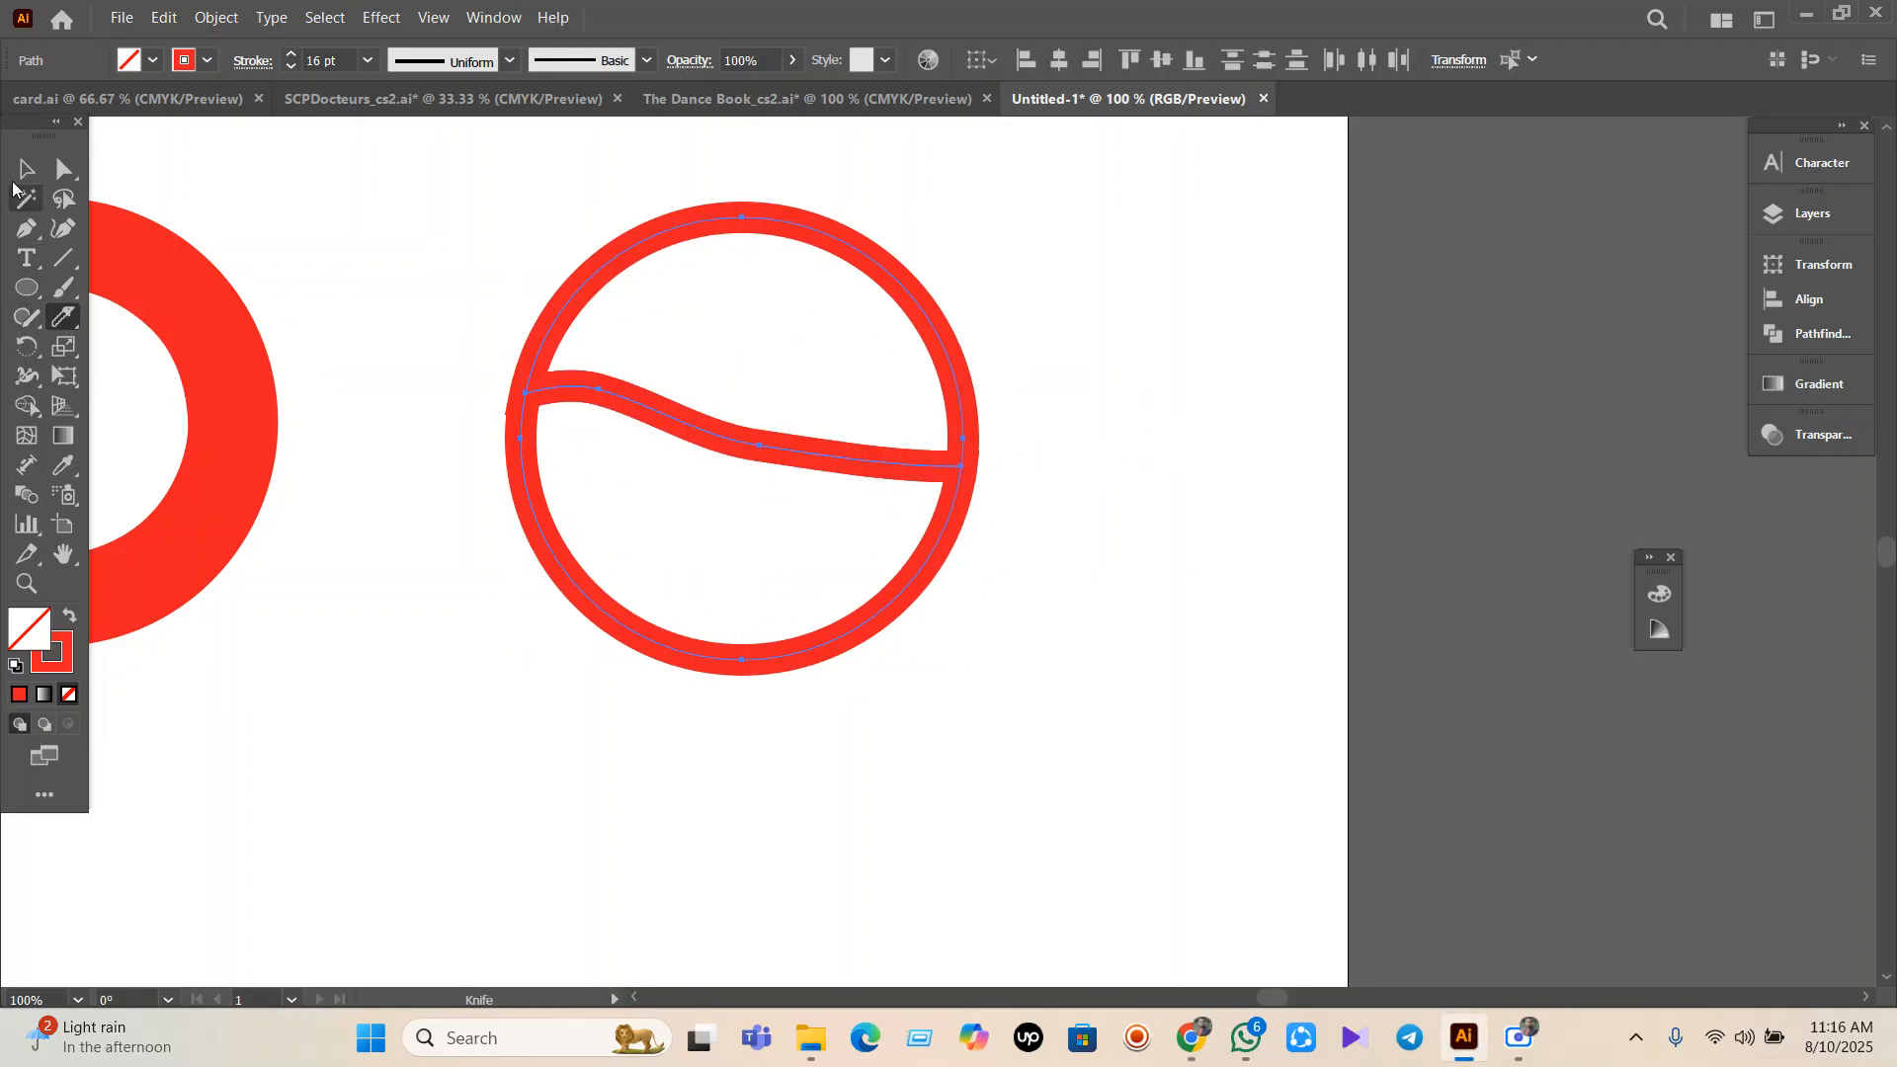
left_click(25, 170)
left_click(761, 752)
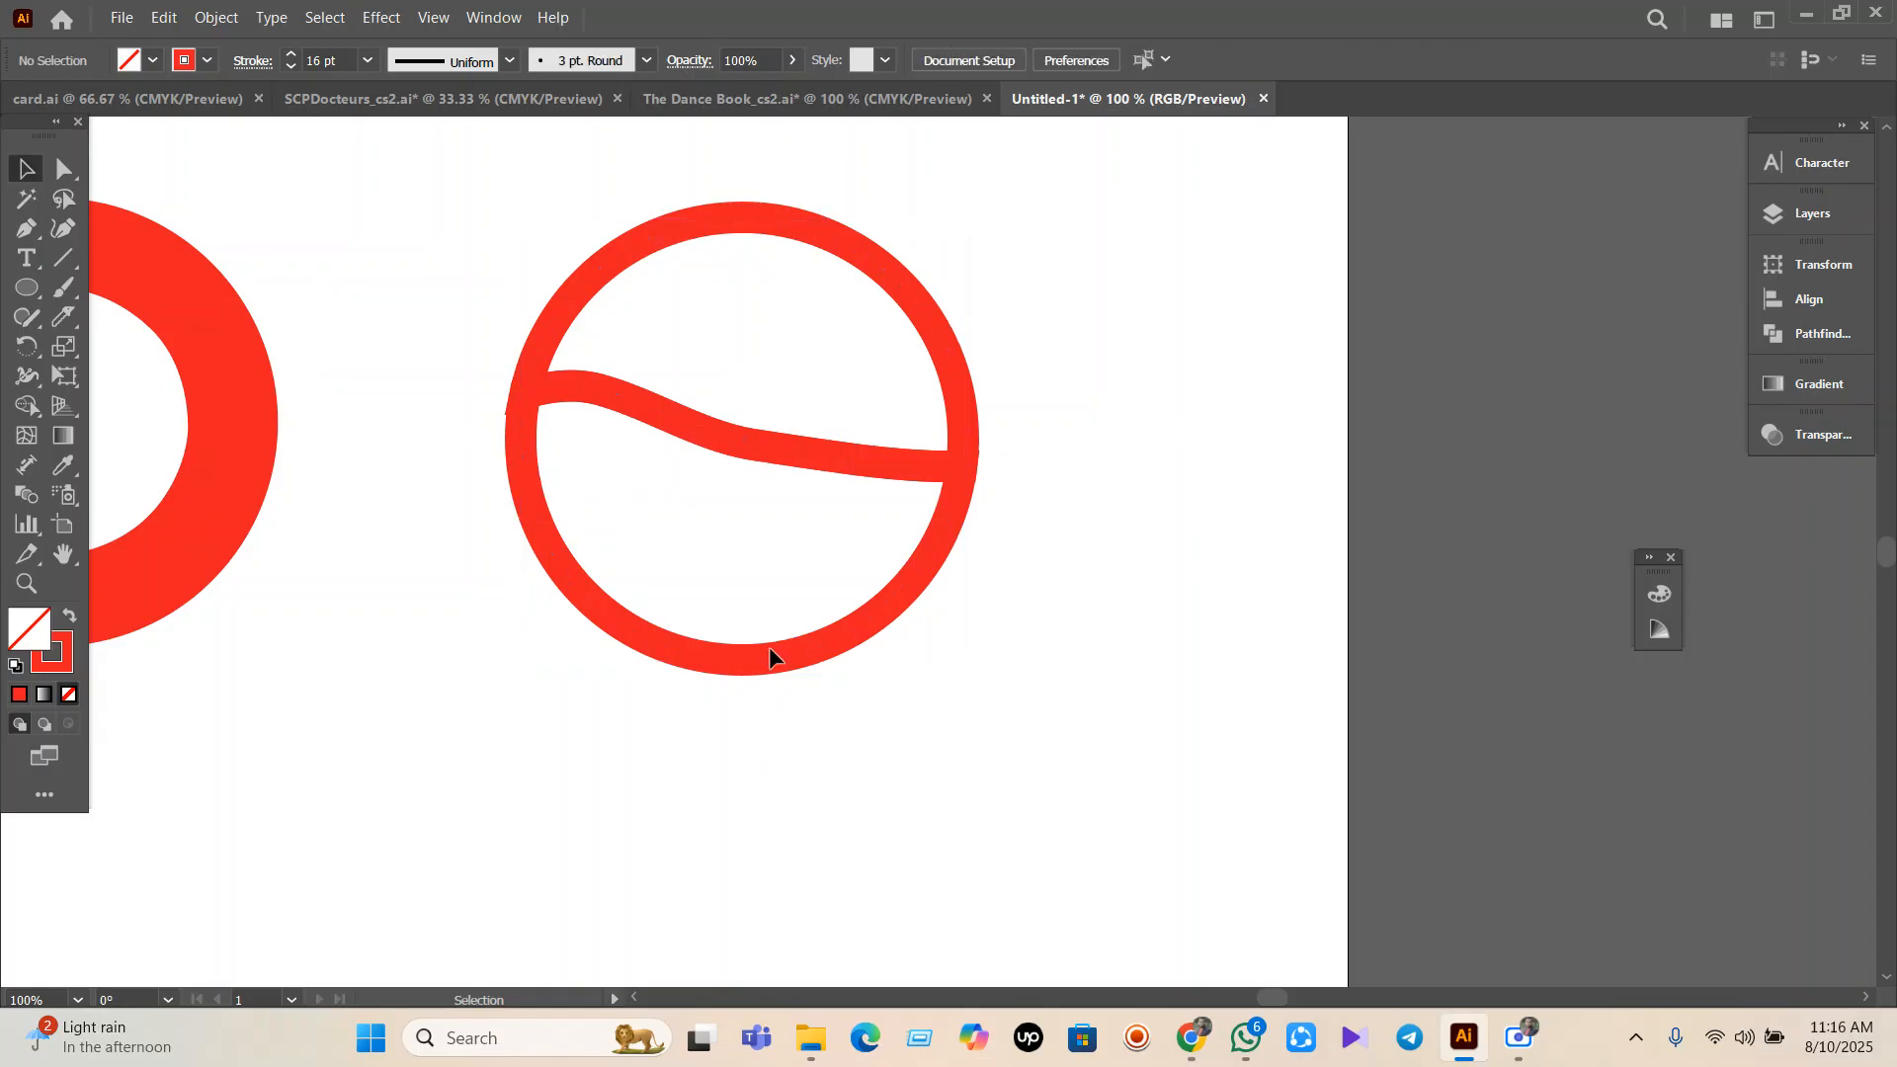
left_click_drag(770, 660, 752, 735)
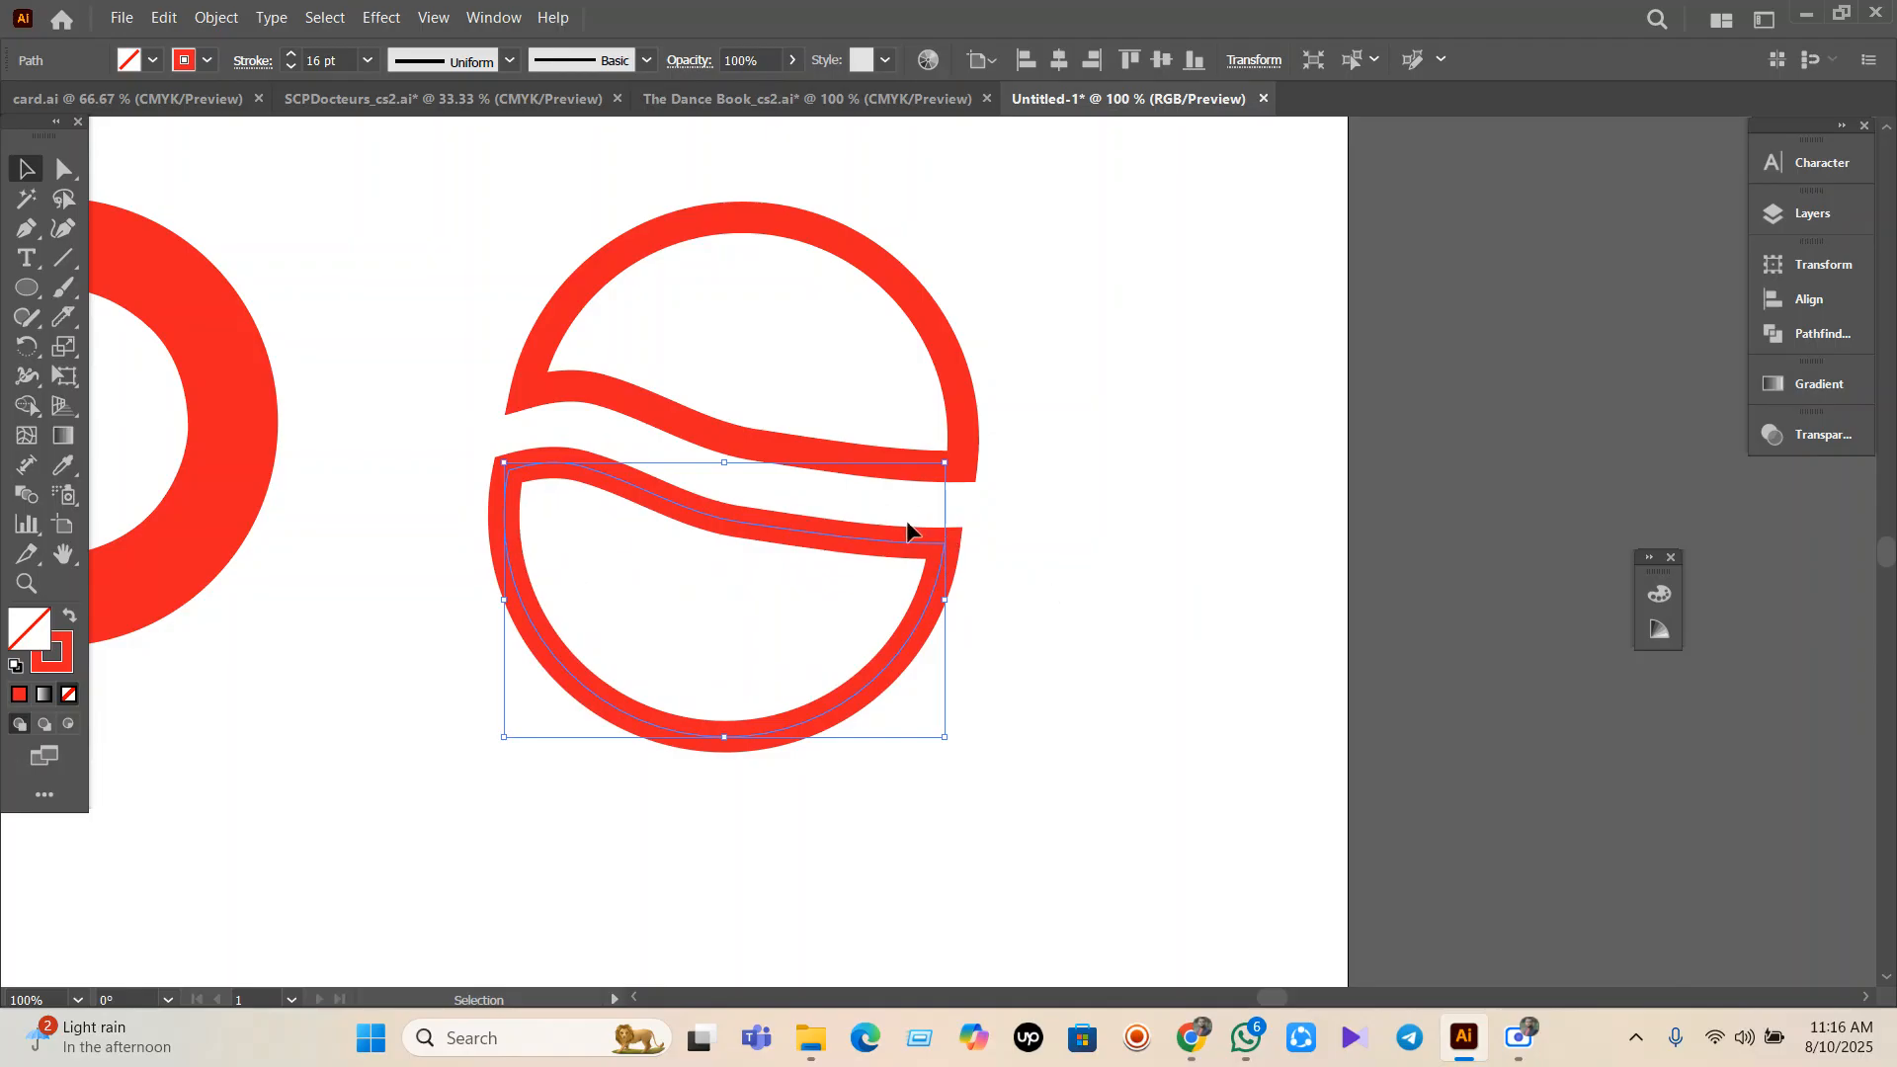
left_click(1169, 644)
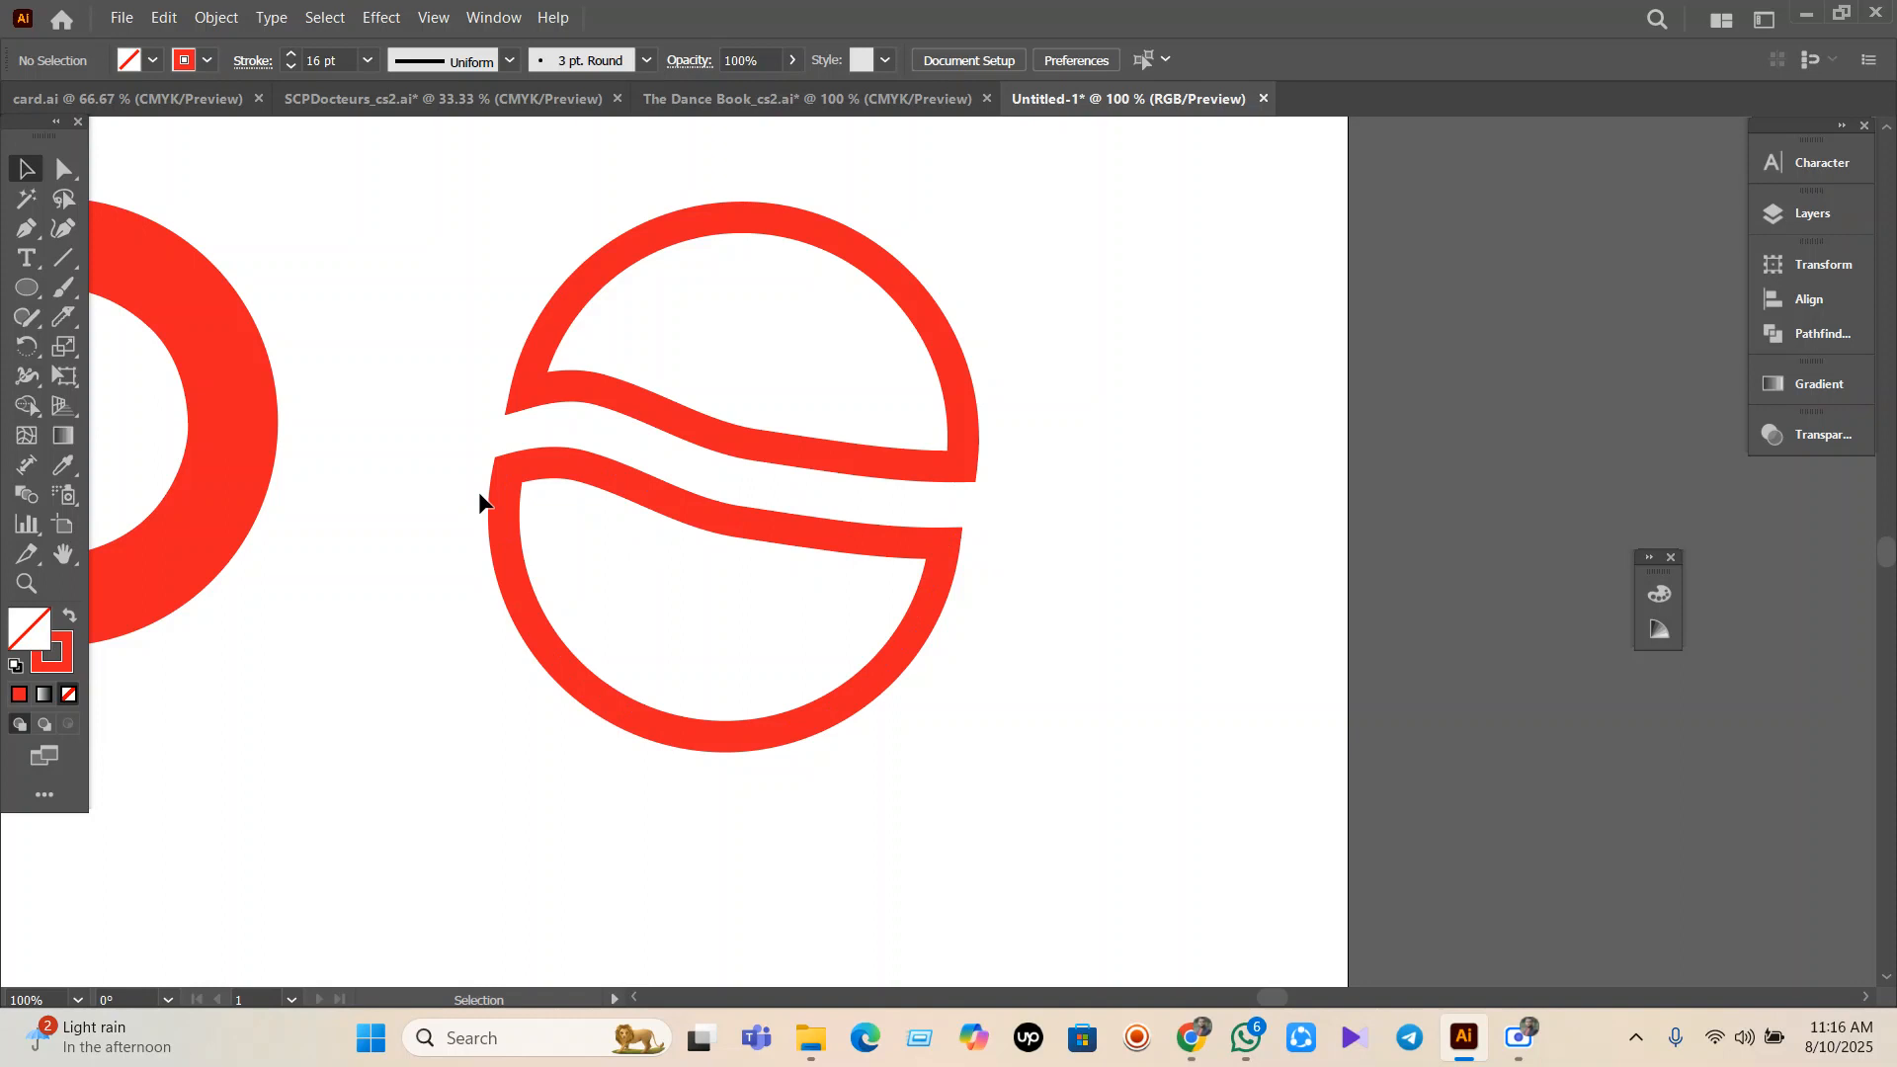
Slice the lower piece diagonally with the Knife tool and move its right part away from the left part.
left_click_drag(927, 769, 692, 613)
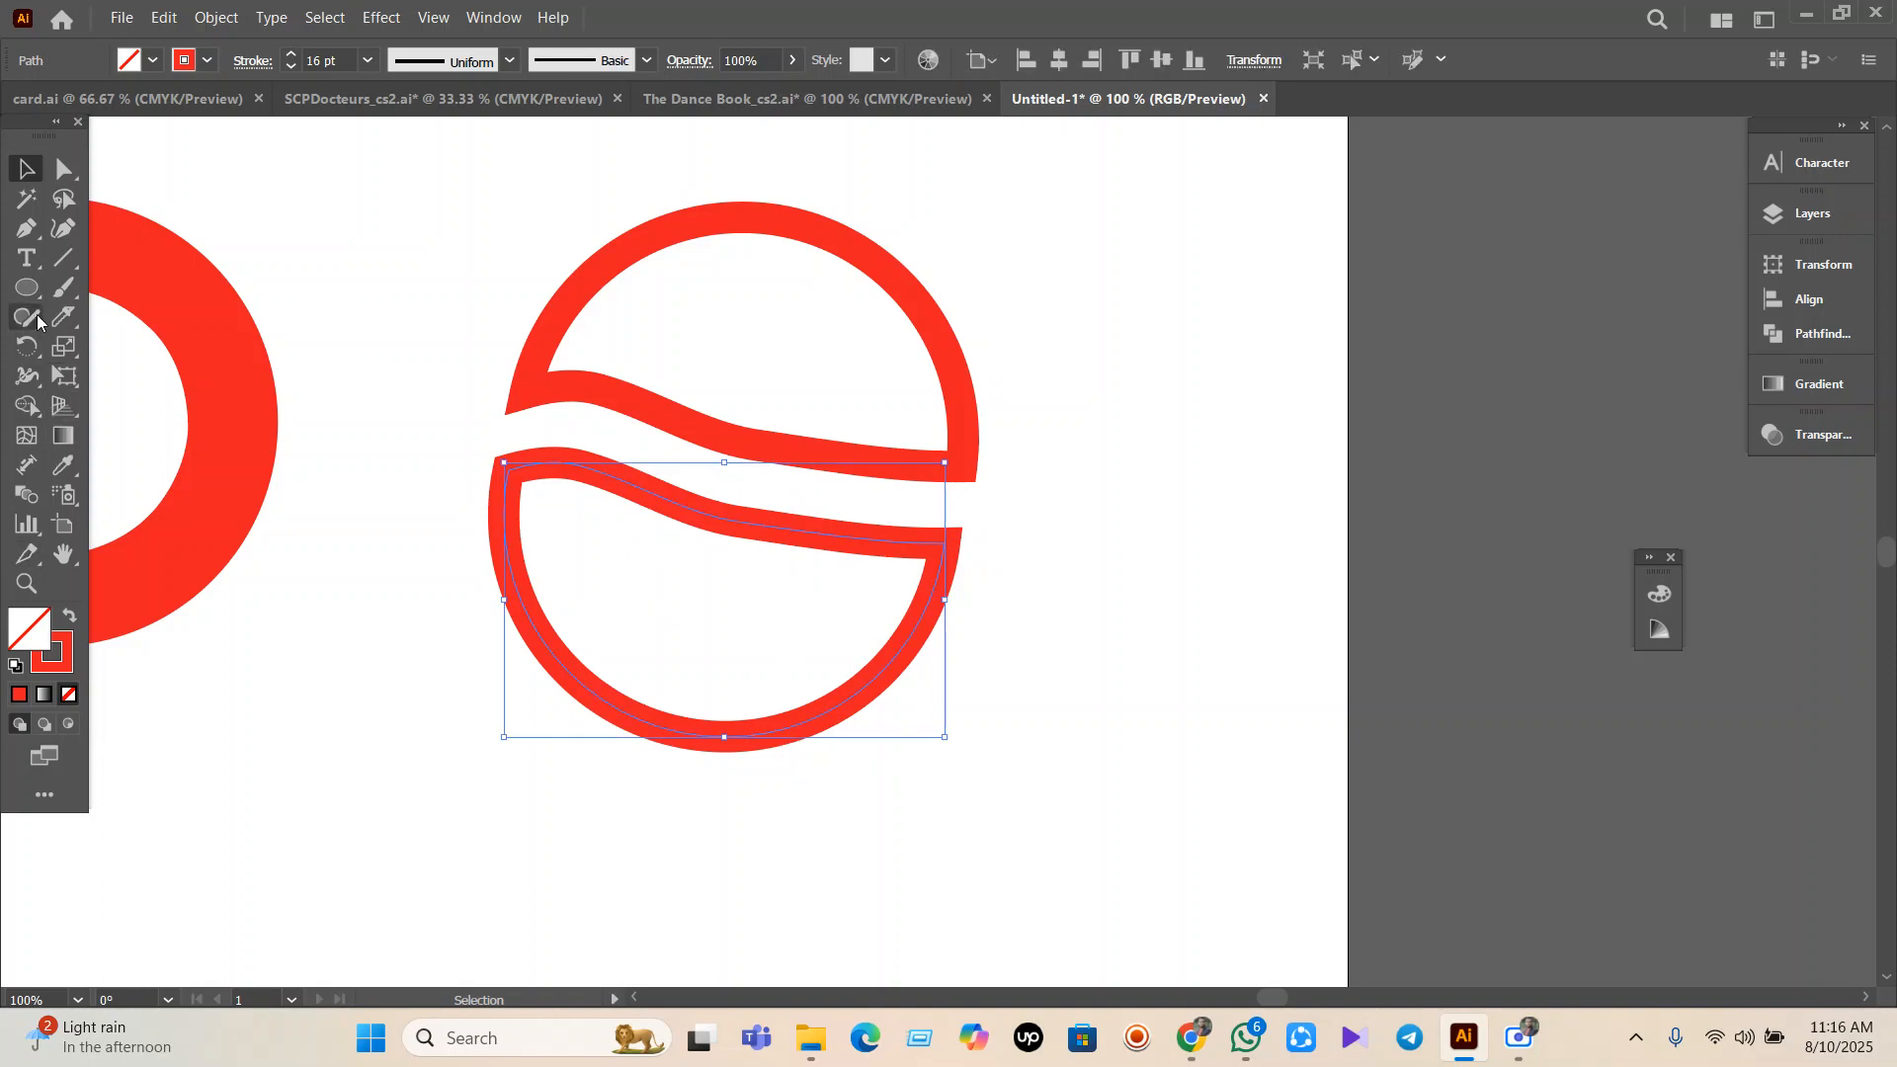
left_click(63, 316)
mouse_move(761, 484)
left_mouse_down()
mouse_move(684, 551)
mouse_move(589, 786)
left_mouse_up()
left_click(27, 169)
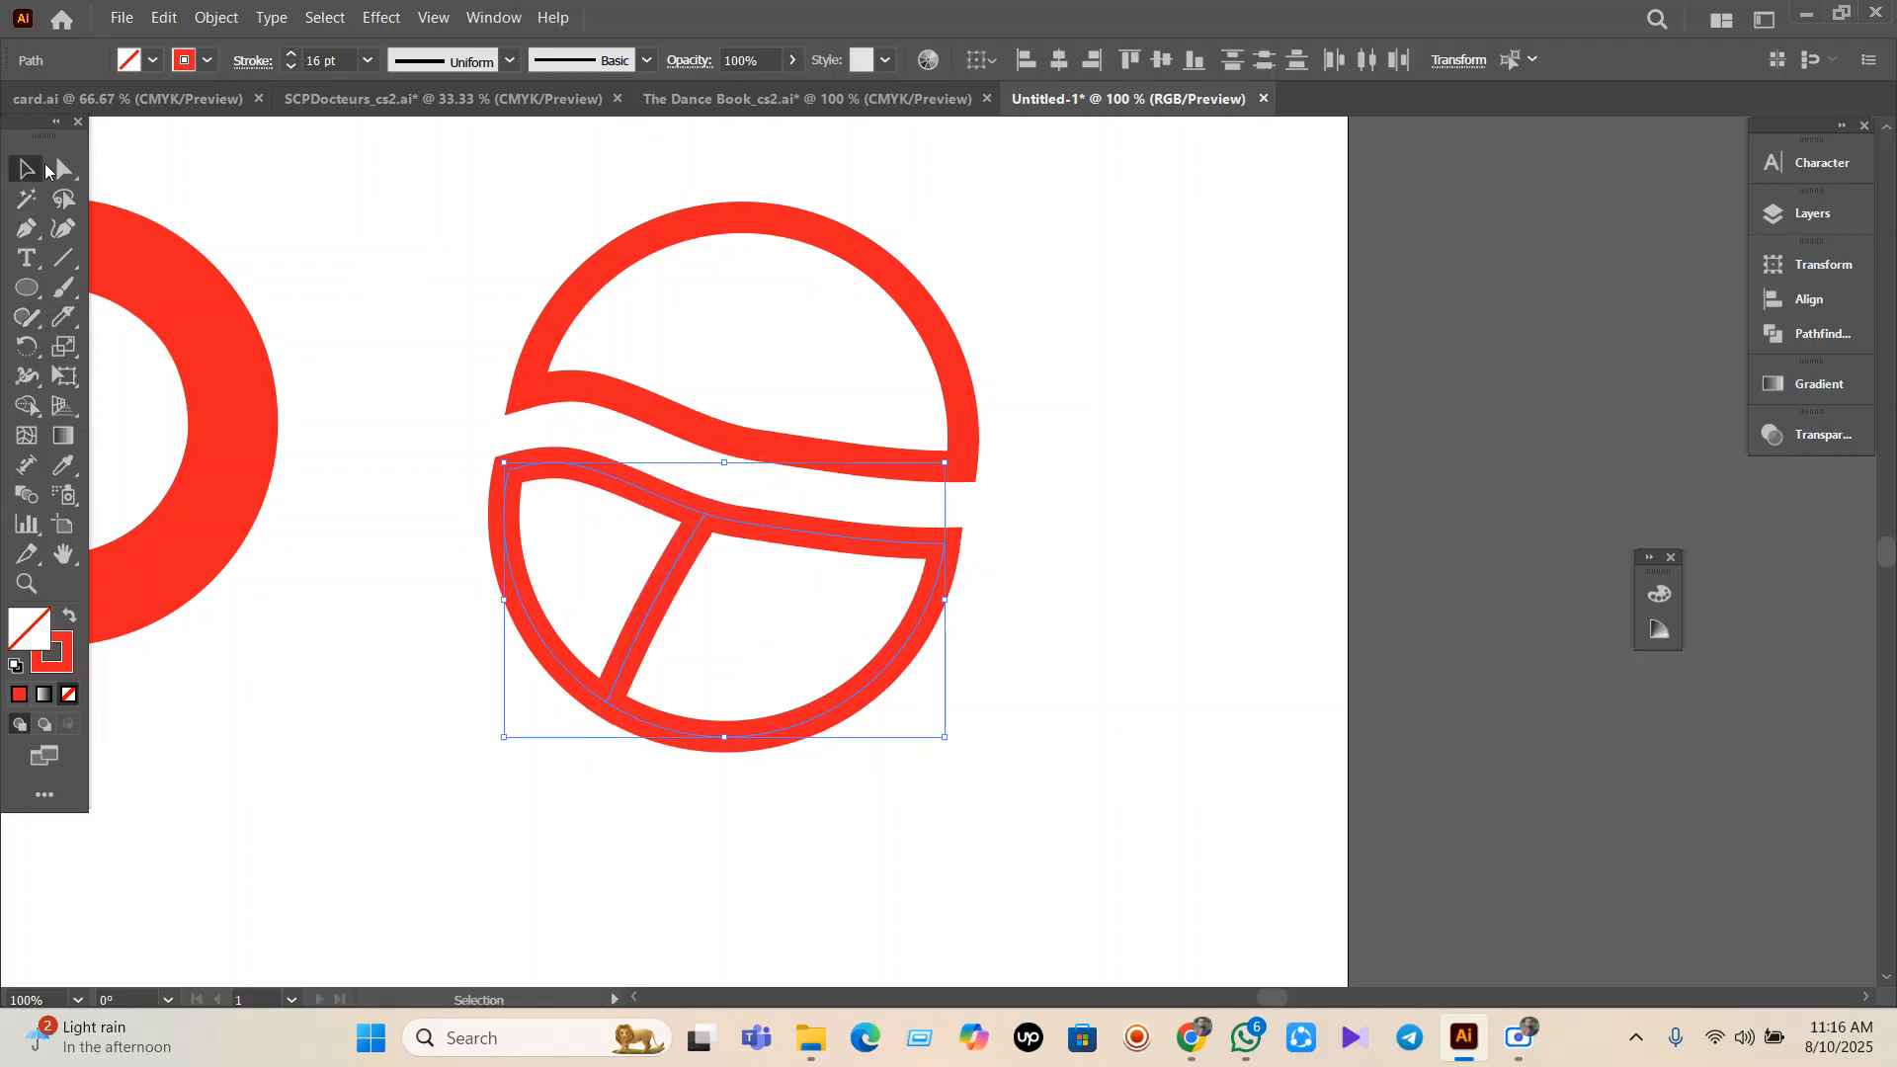
left_click(860, 722)
left_click_drag(862, 705, 955, 728)
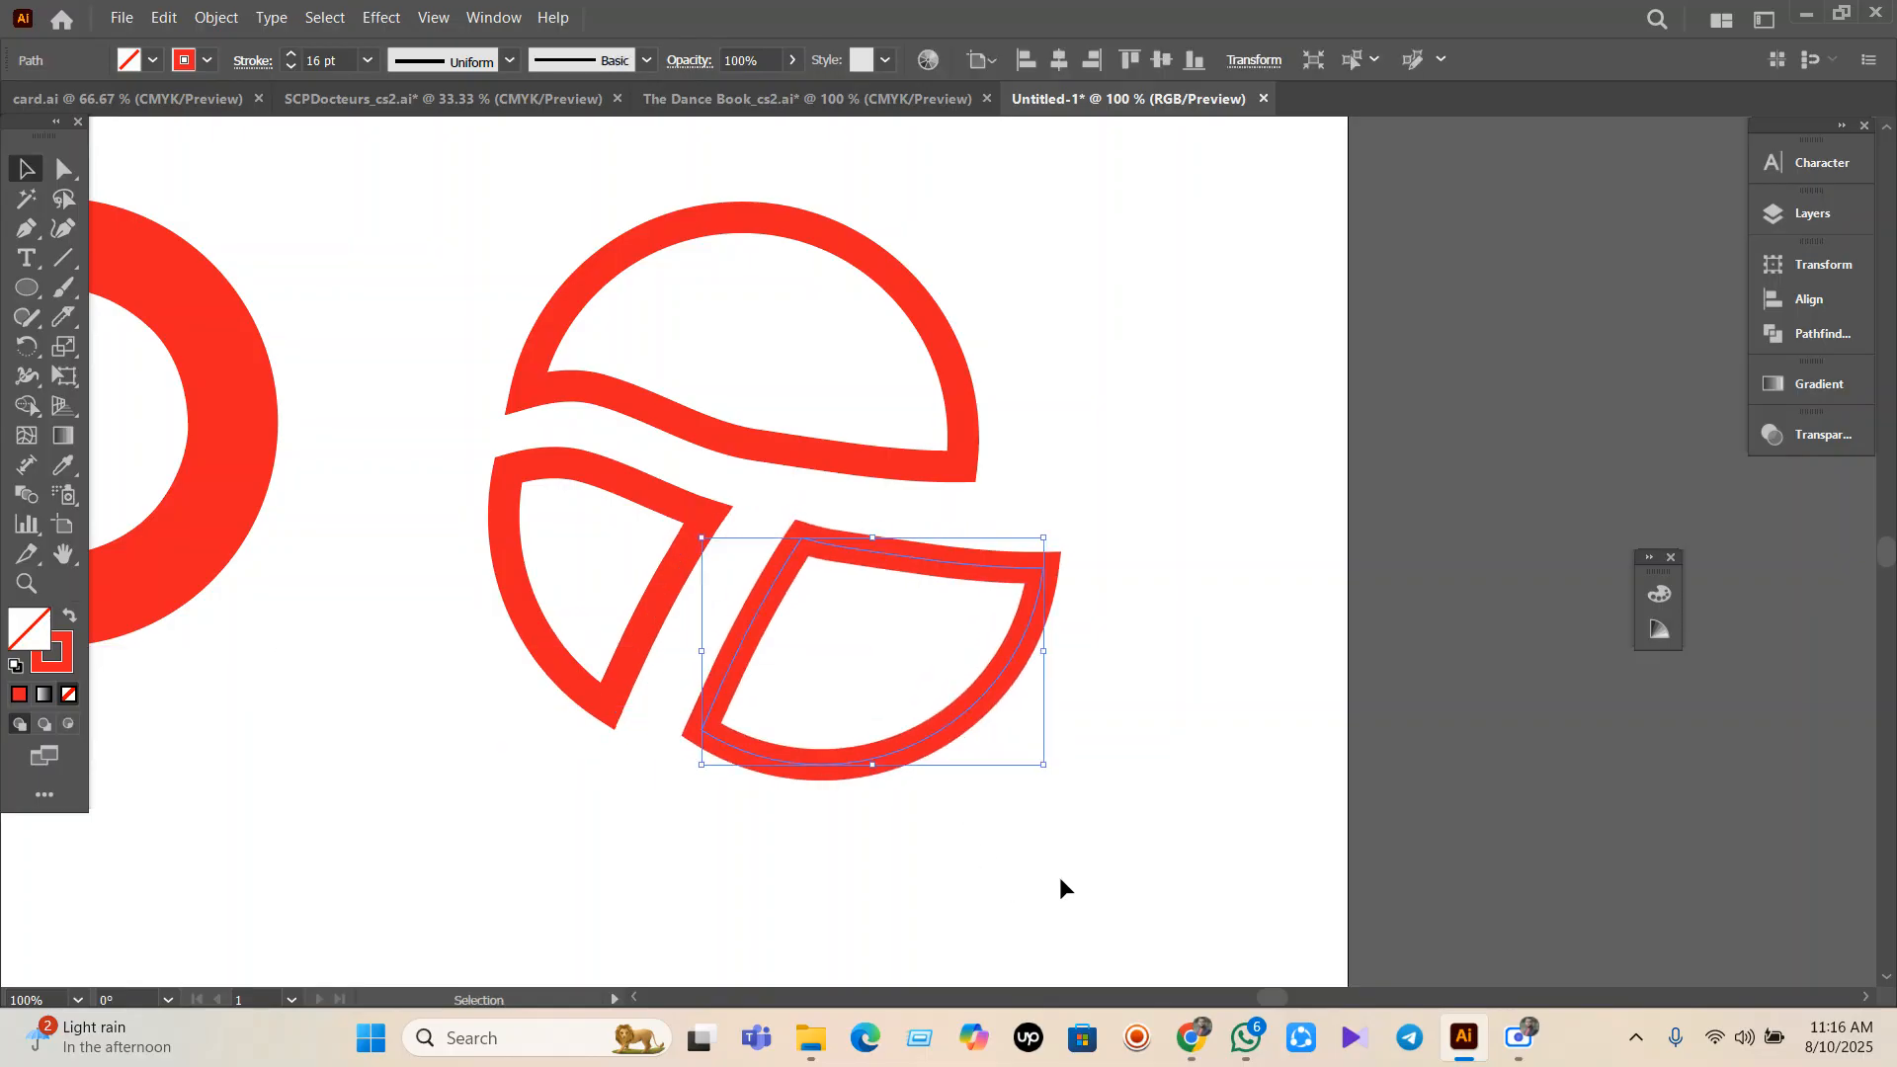
Delete the three sliced pieces and move the red ring off the artboard to its right.
left_click_drag(1047, 789, 563, 166)
key("Delete")
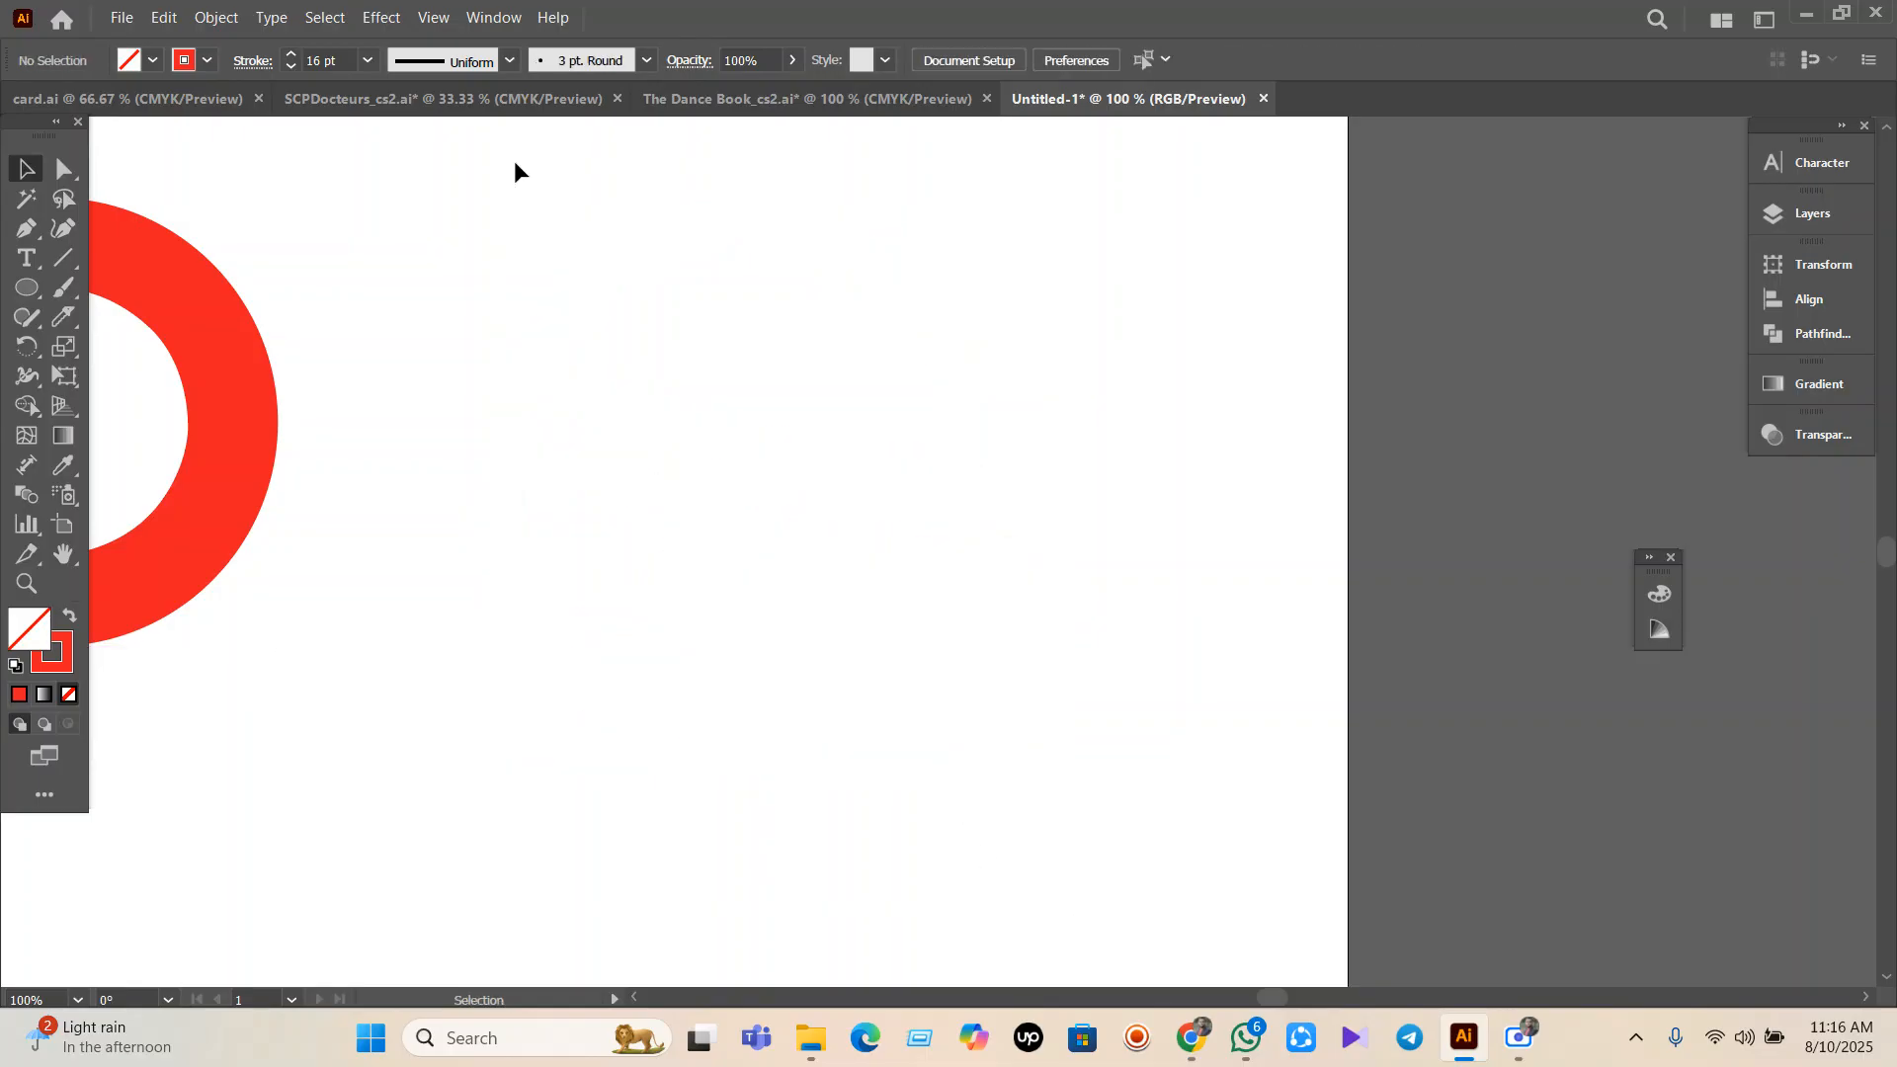
left_click(27, 346)
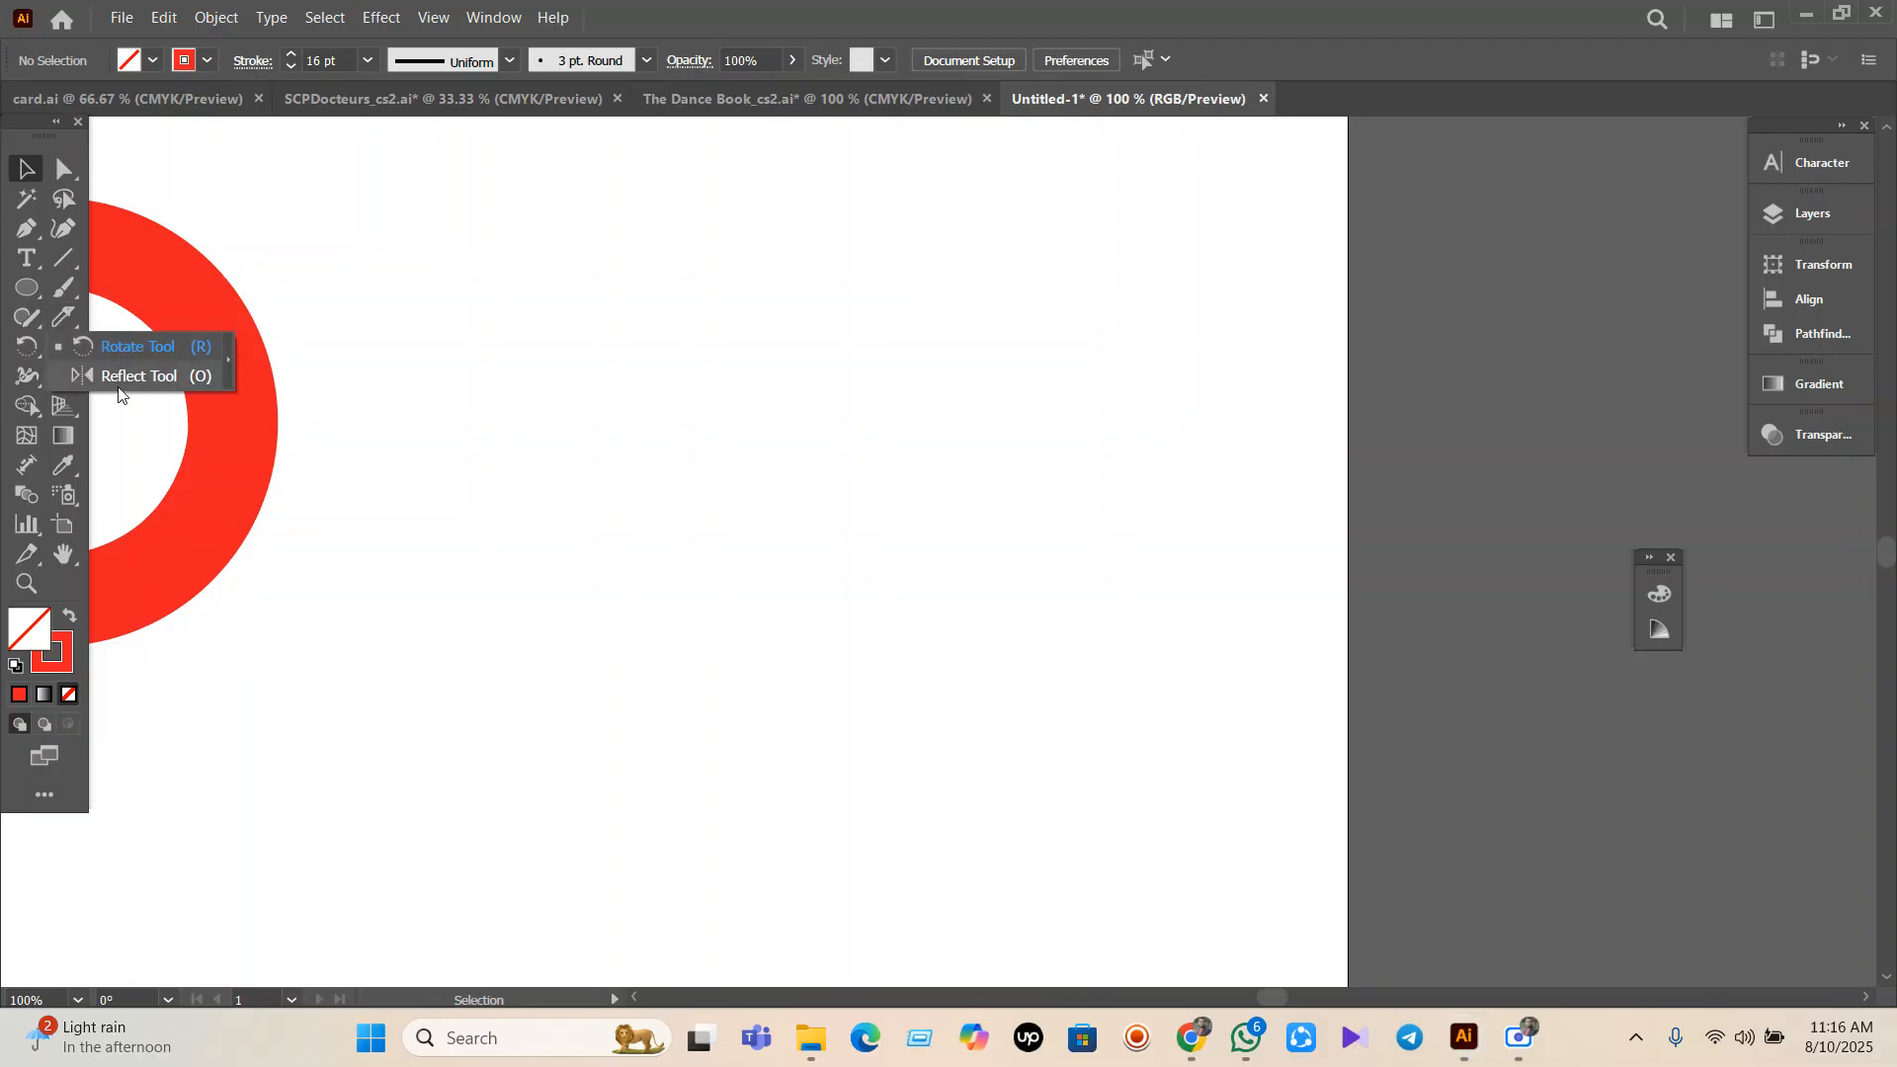
key("c")
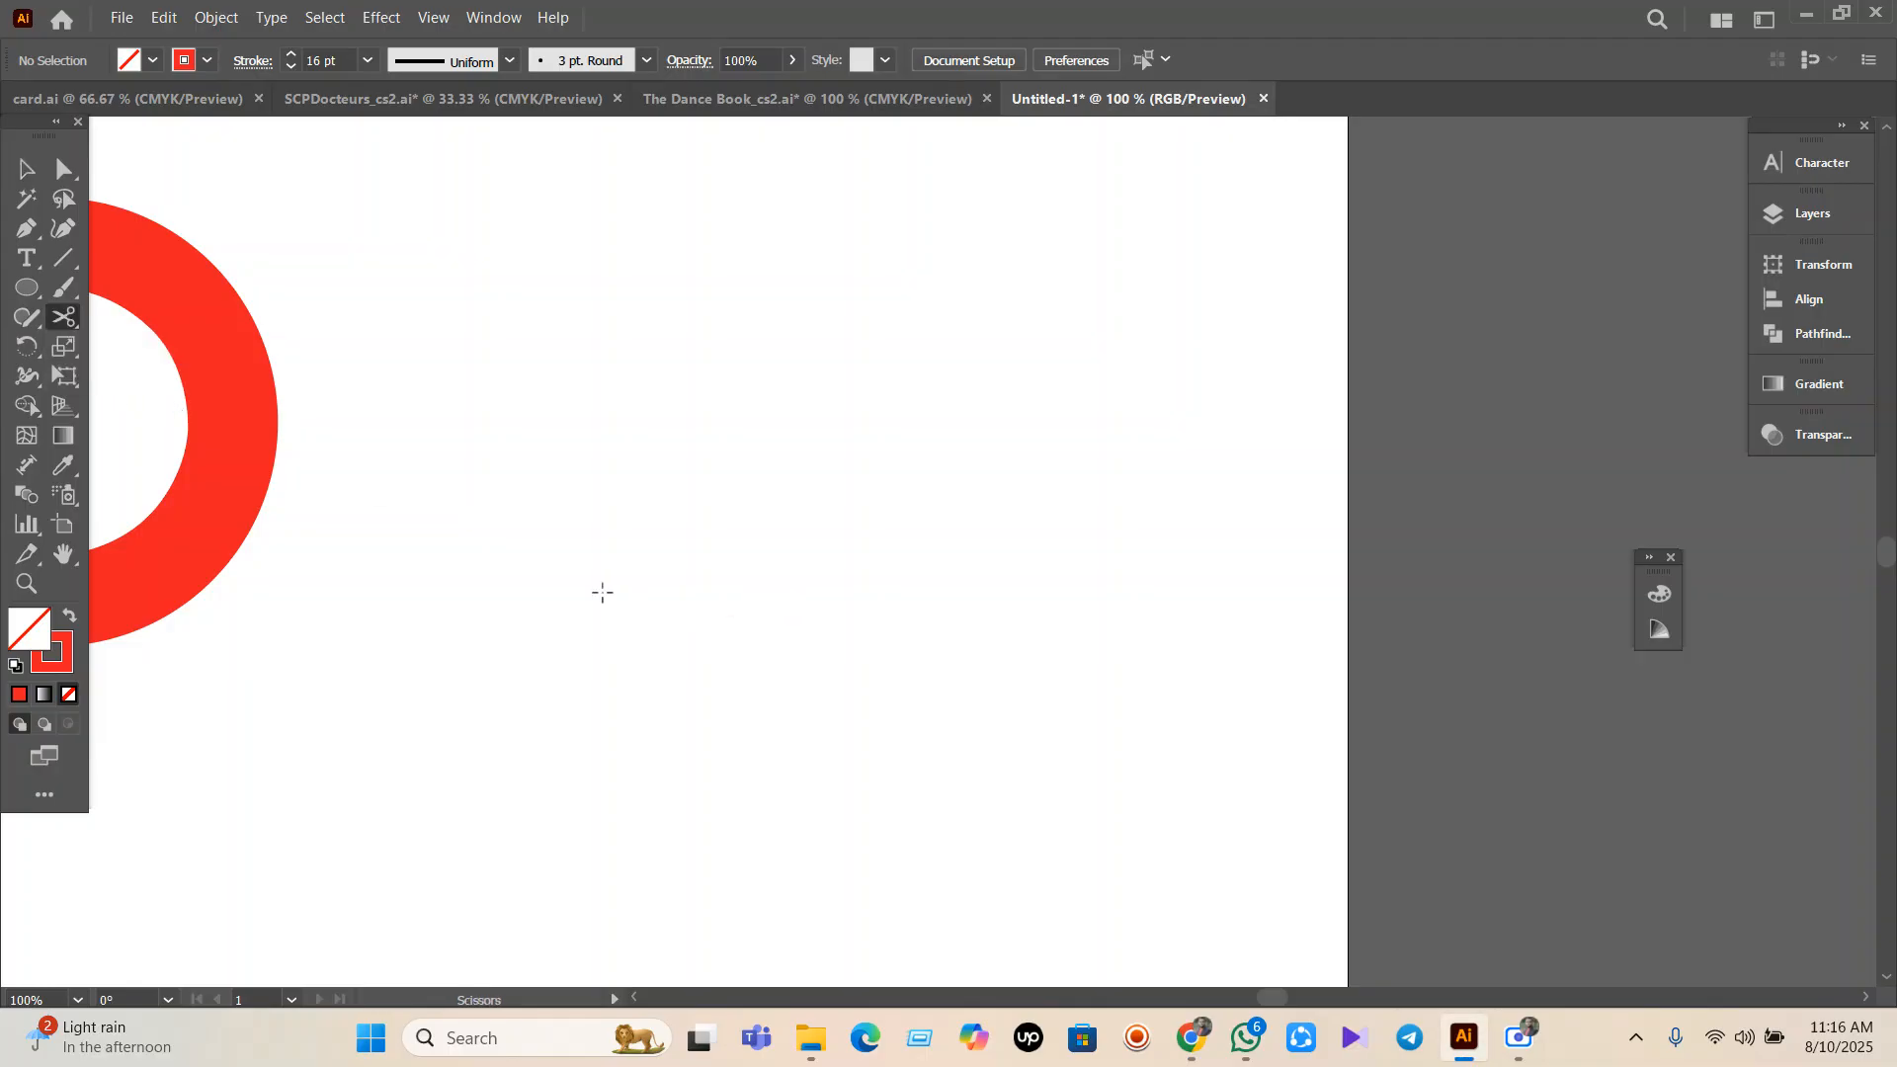
scroll(787, 621, "left", 4)
scroll(500, 642, "down", 2)
key("v")
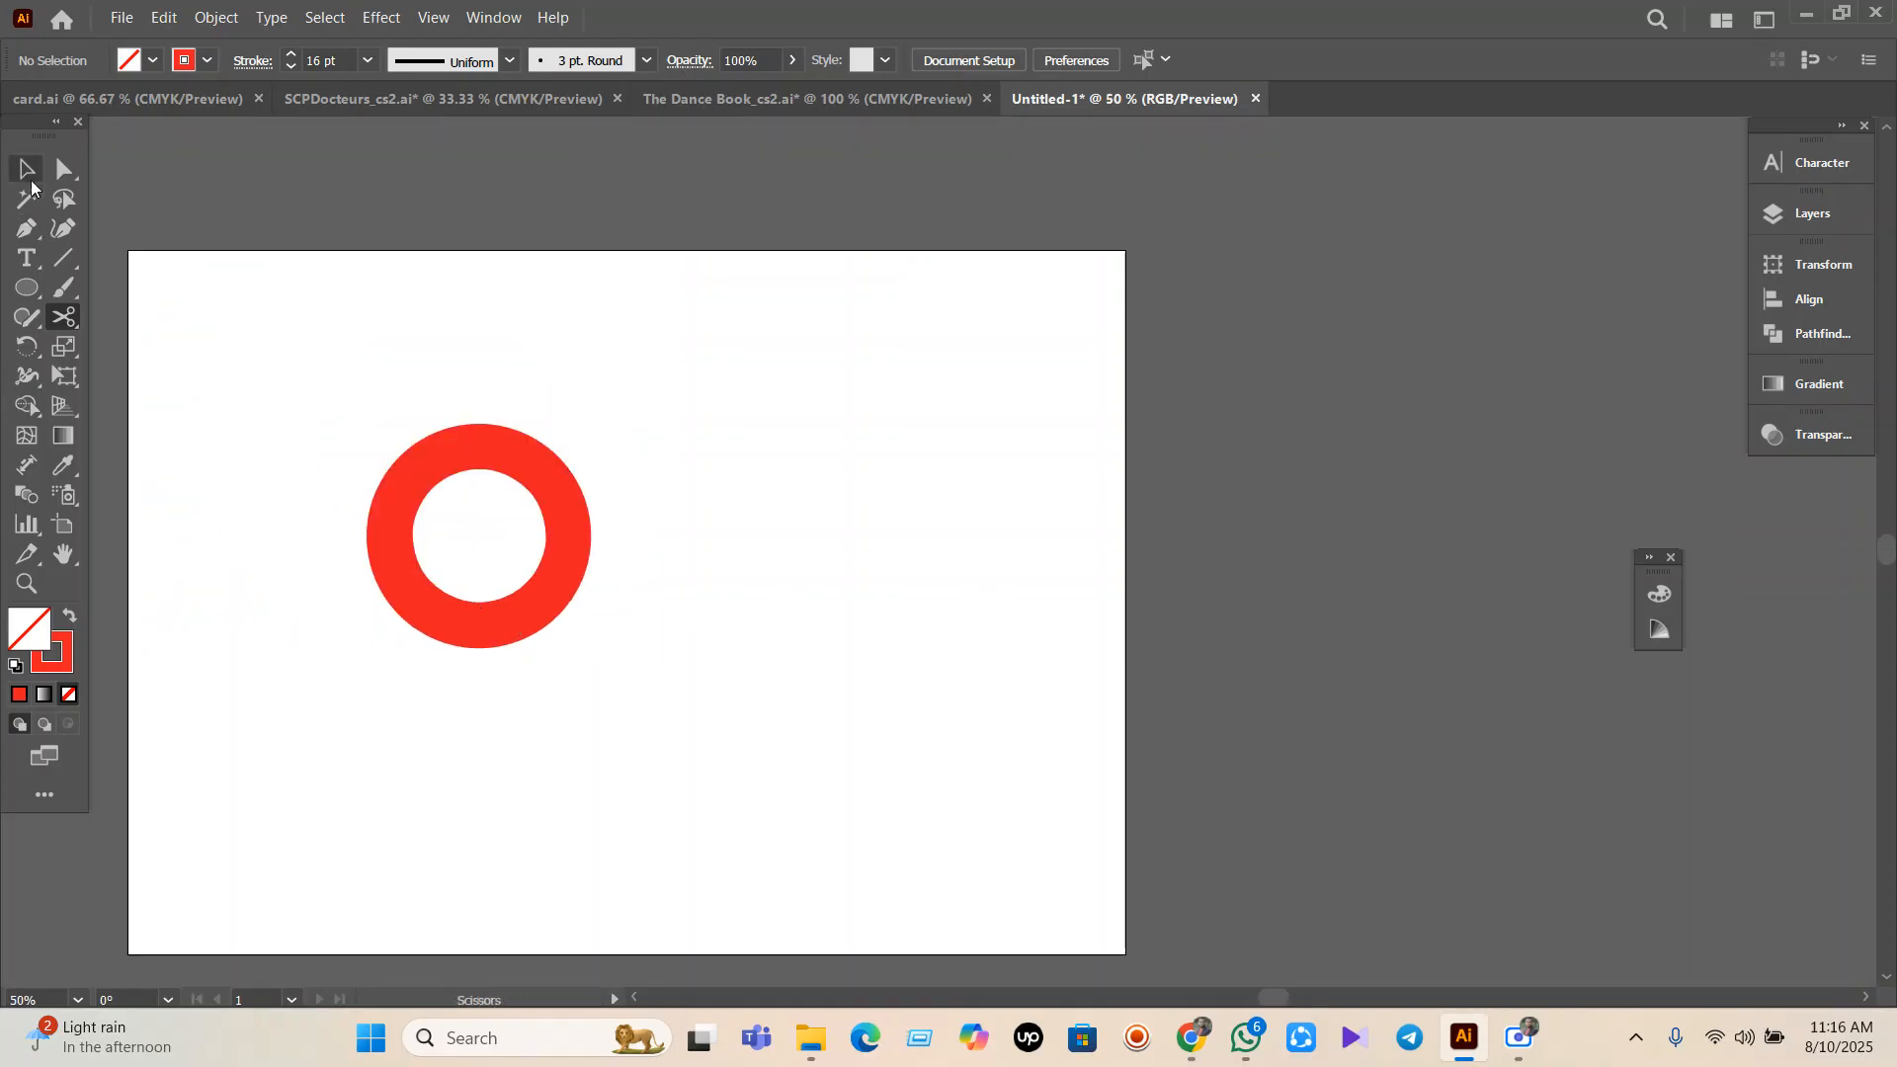
left_click_drag(545, 608, 1614, 530)
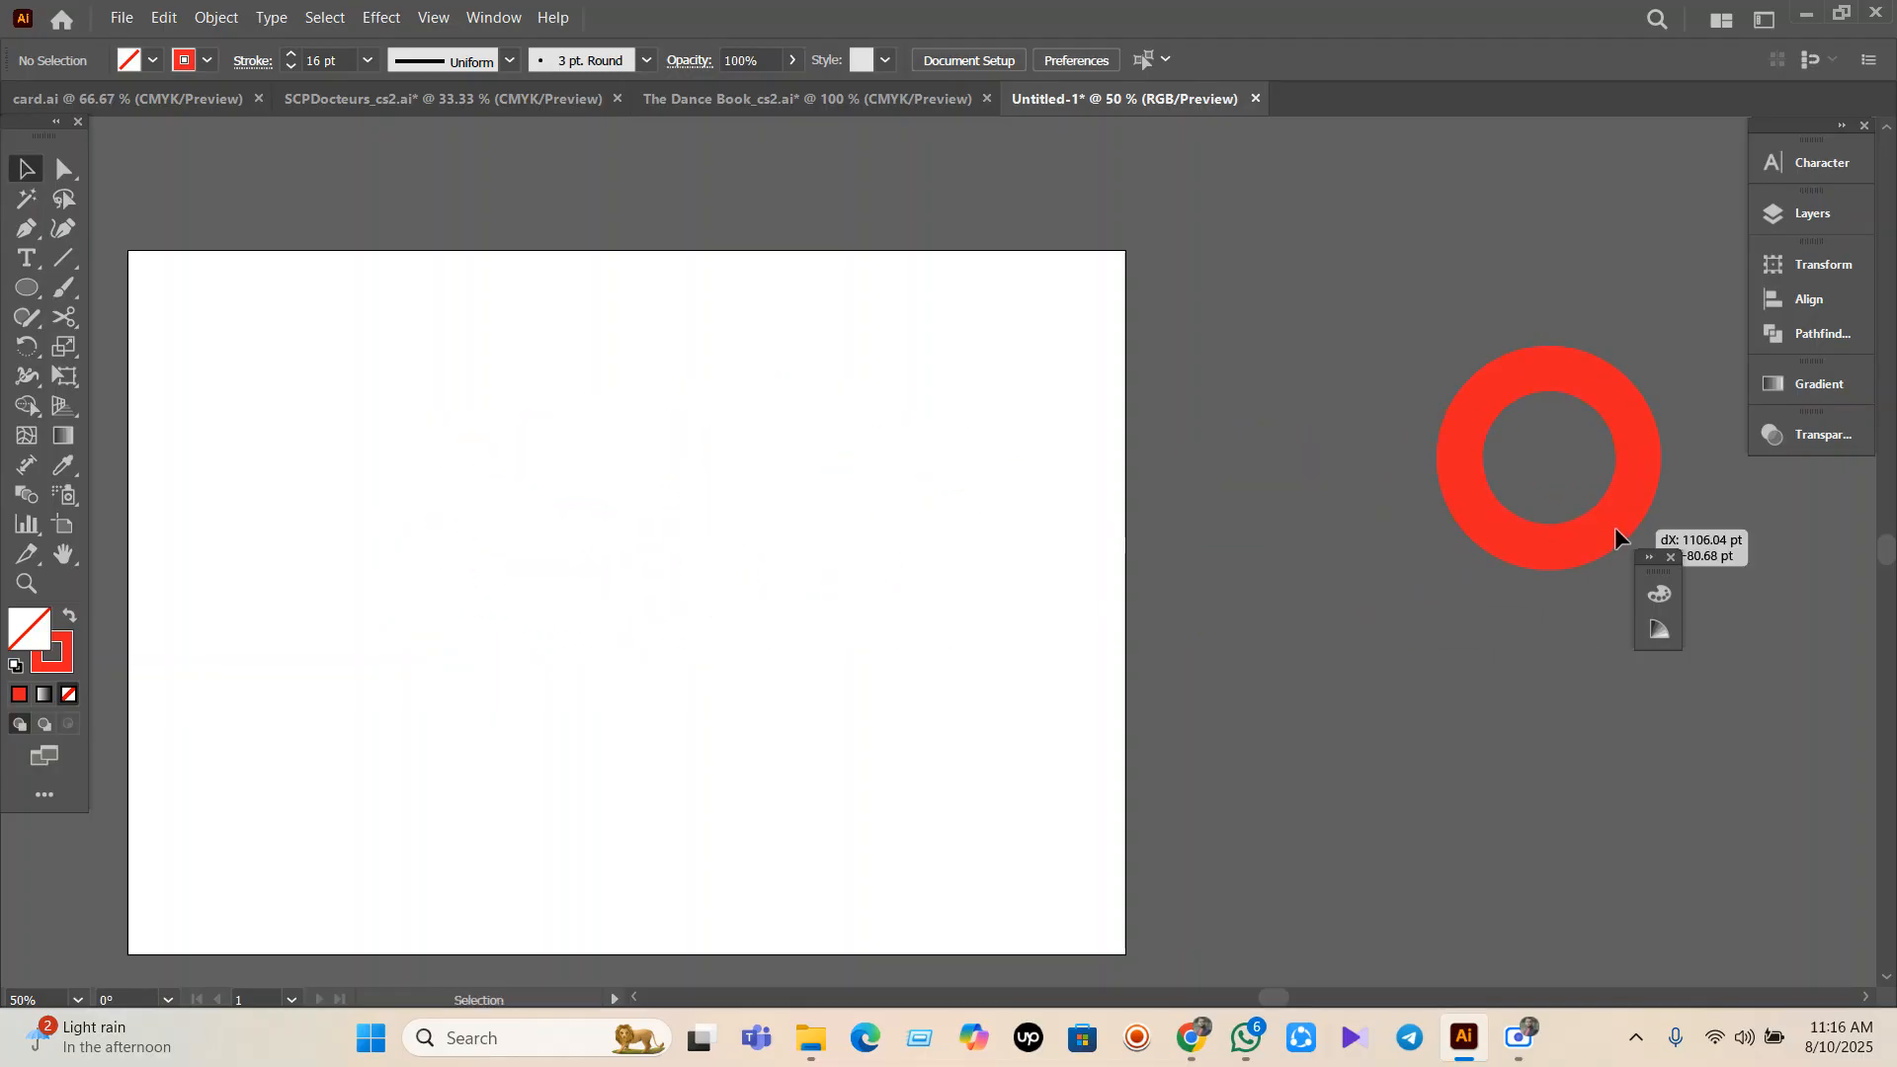
Draw a tall, narrow red rectangle on the artboard with the Rectangle tool and move it slightly to the right.
left_click(27, 293)
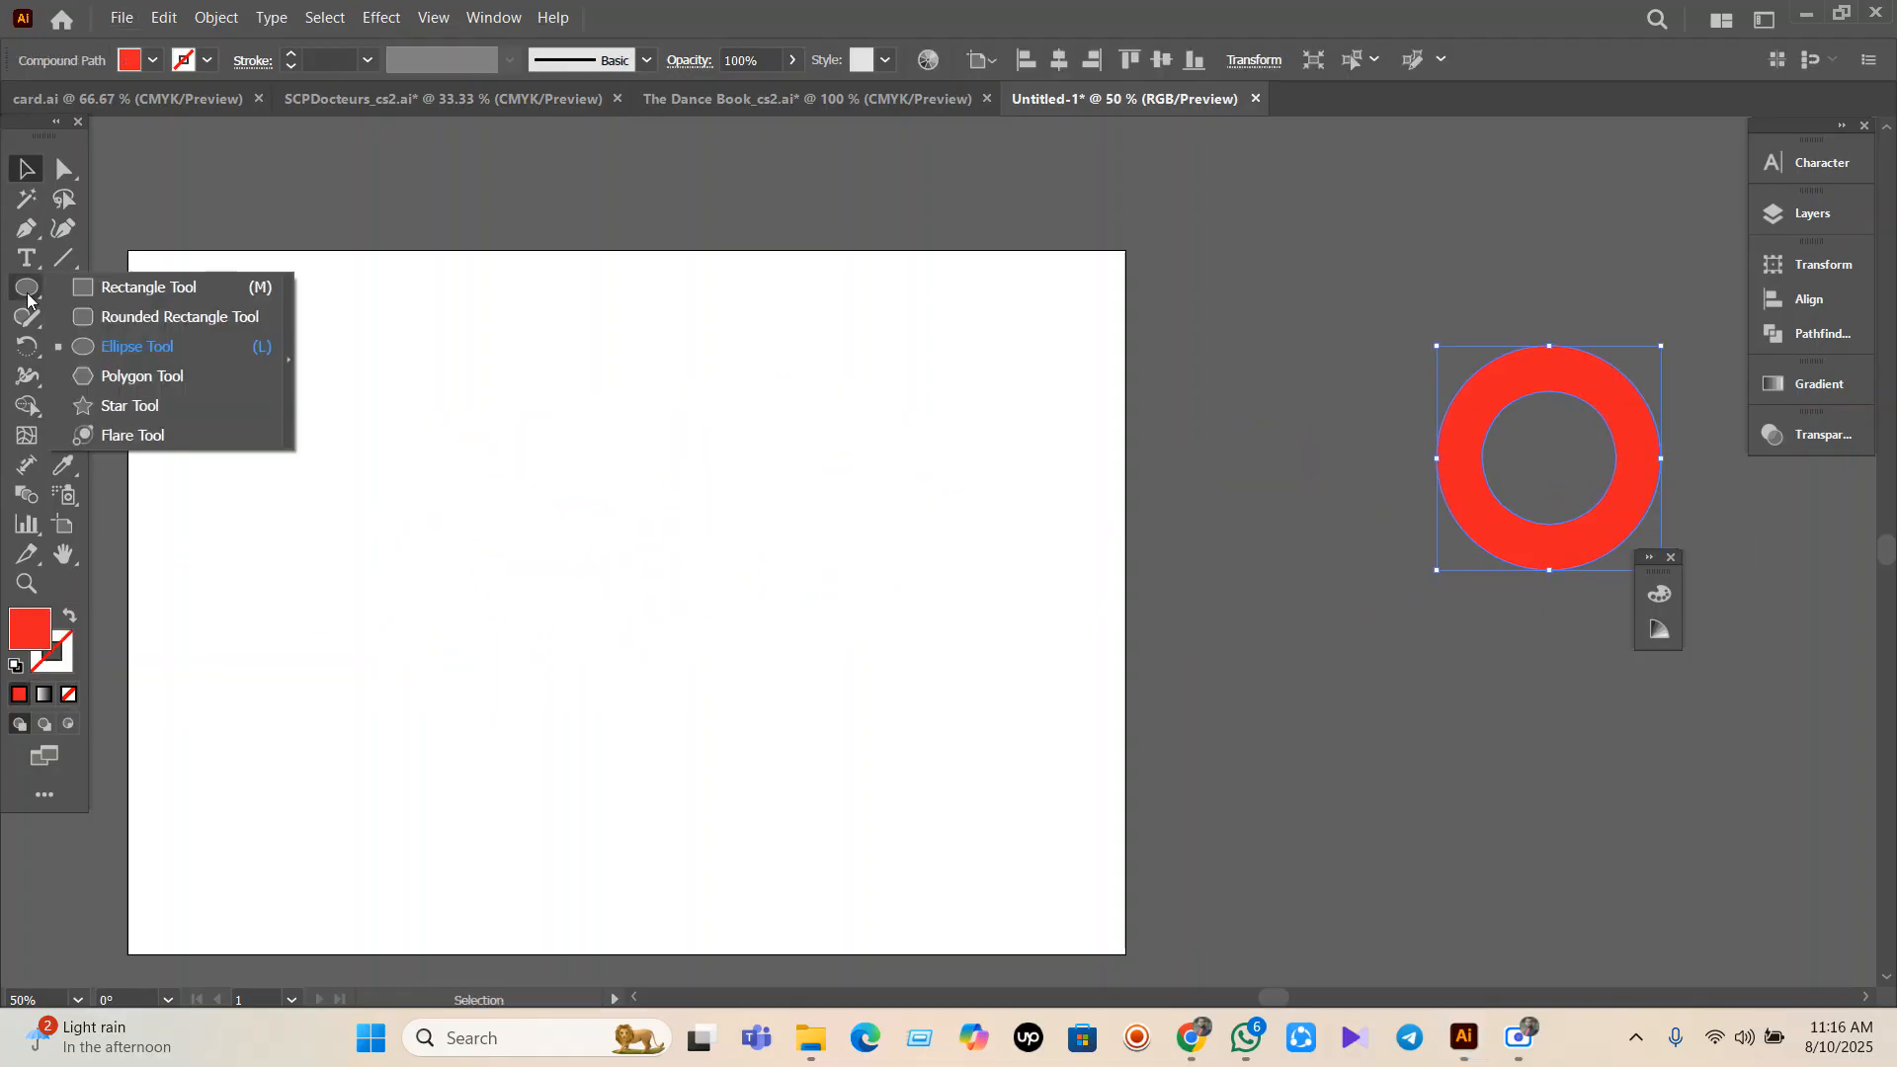
left_click(27, 296)
left_click(26, 297)
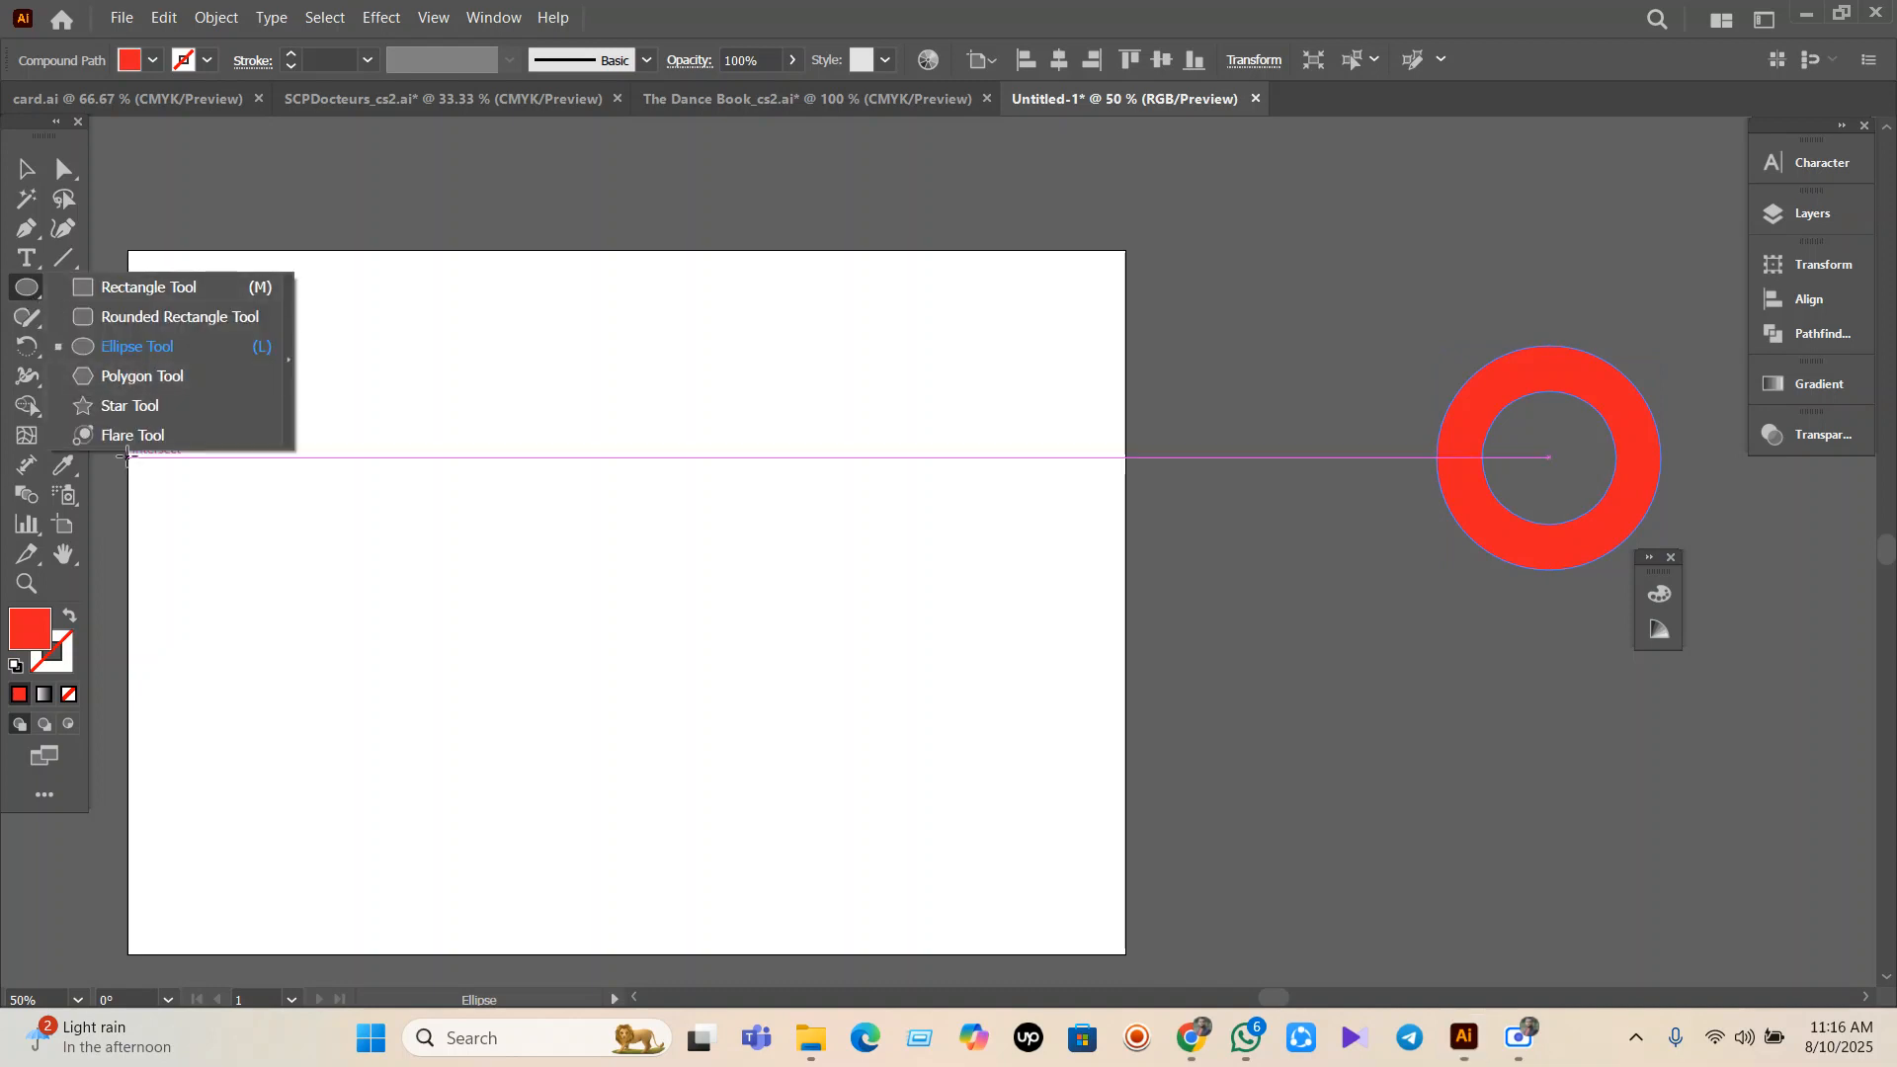
left_click(111, 291)
left_click_drag(445, 346, 499, 707)
left_click(23, 170)
left_click_drag(459, 637, 552, 655)
Bring the rectangle's top corners together at the middle of its top edge with Direct Selection to form a pointed spike.
left_click(61, 170)
scroll(592, 364, "up", 1)
scroll(592, 371, "up", 1)
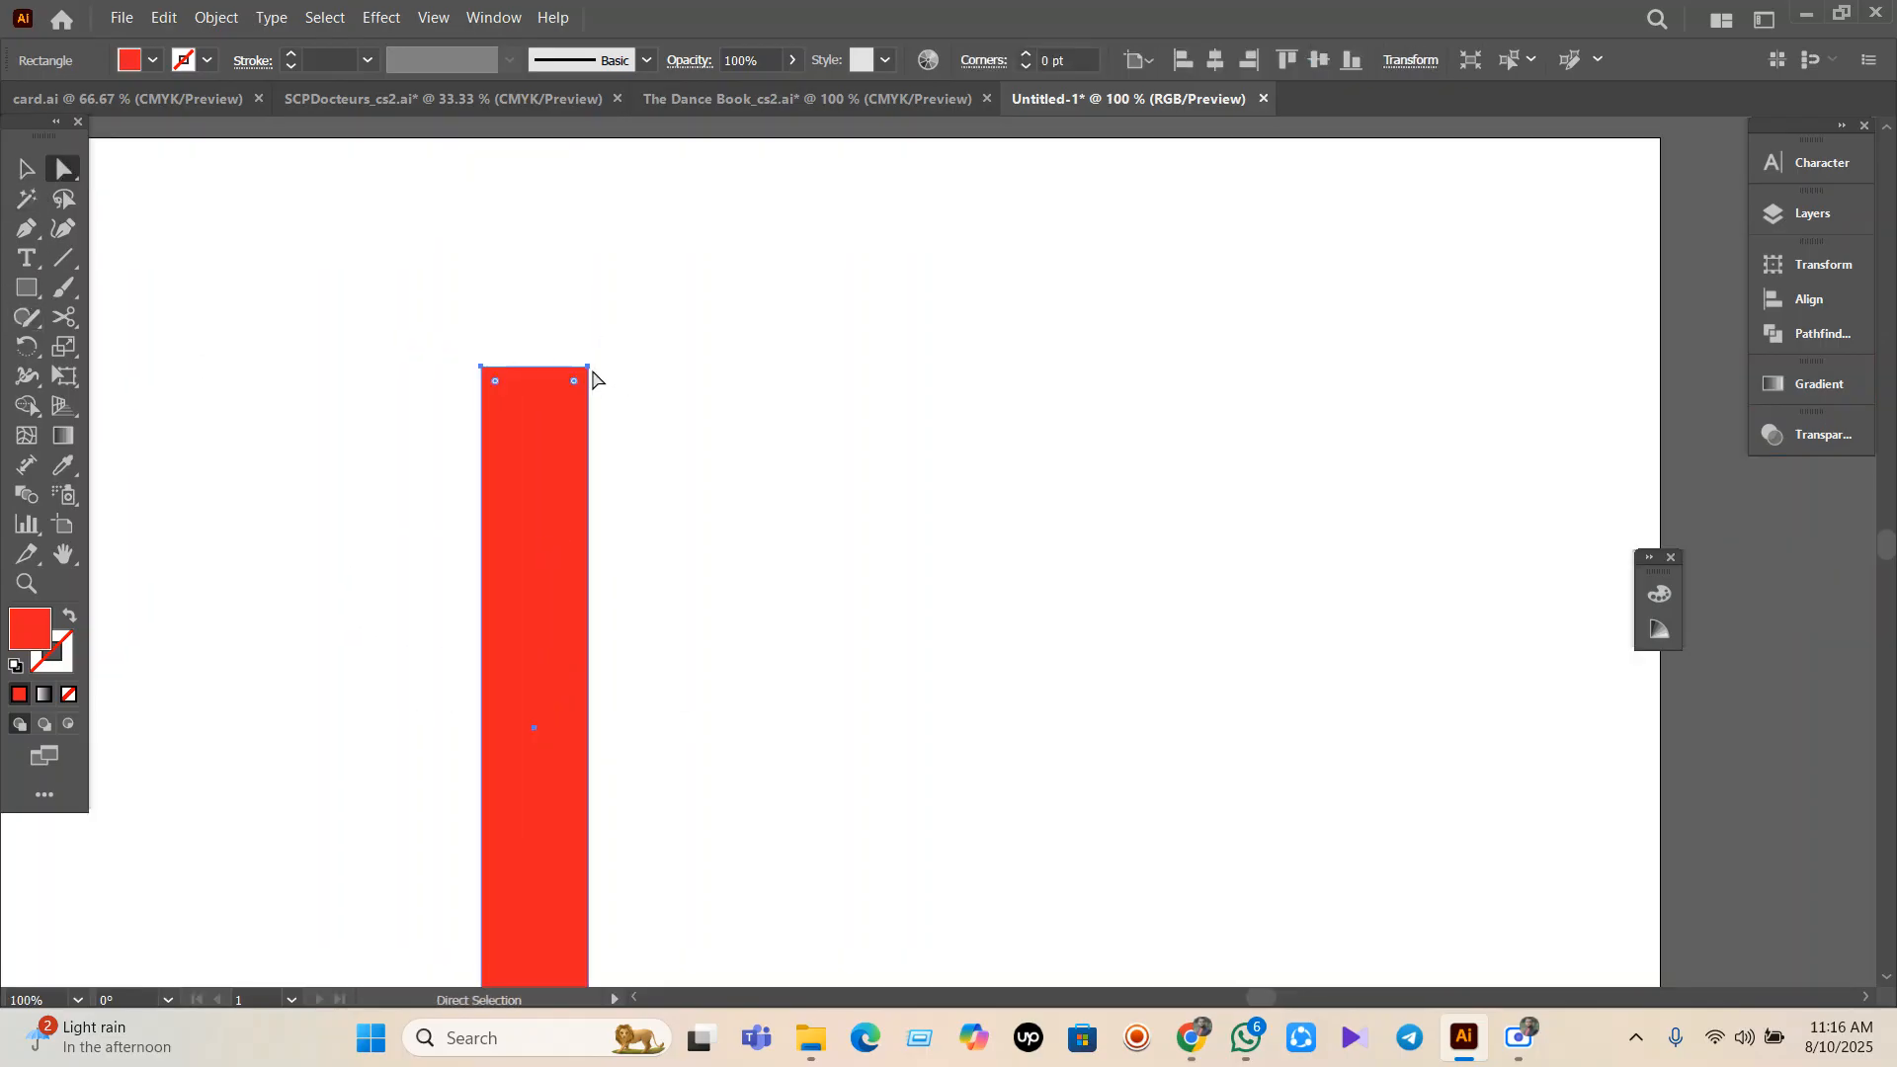
left_click_drag(590, 369, 528, 368)
left_click(847, 534)
Move the spike slightly up and make a copy of it rotated a little clockwise about a point just below its base.
scroll(739, 534, "down", 3)
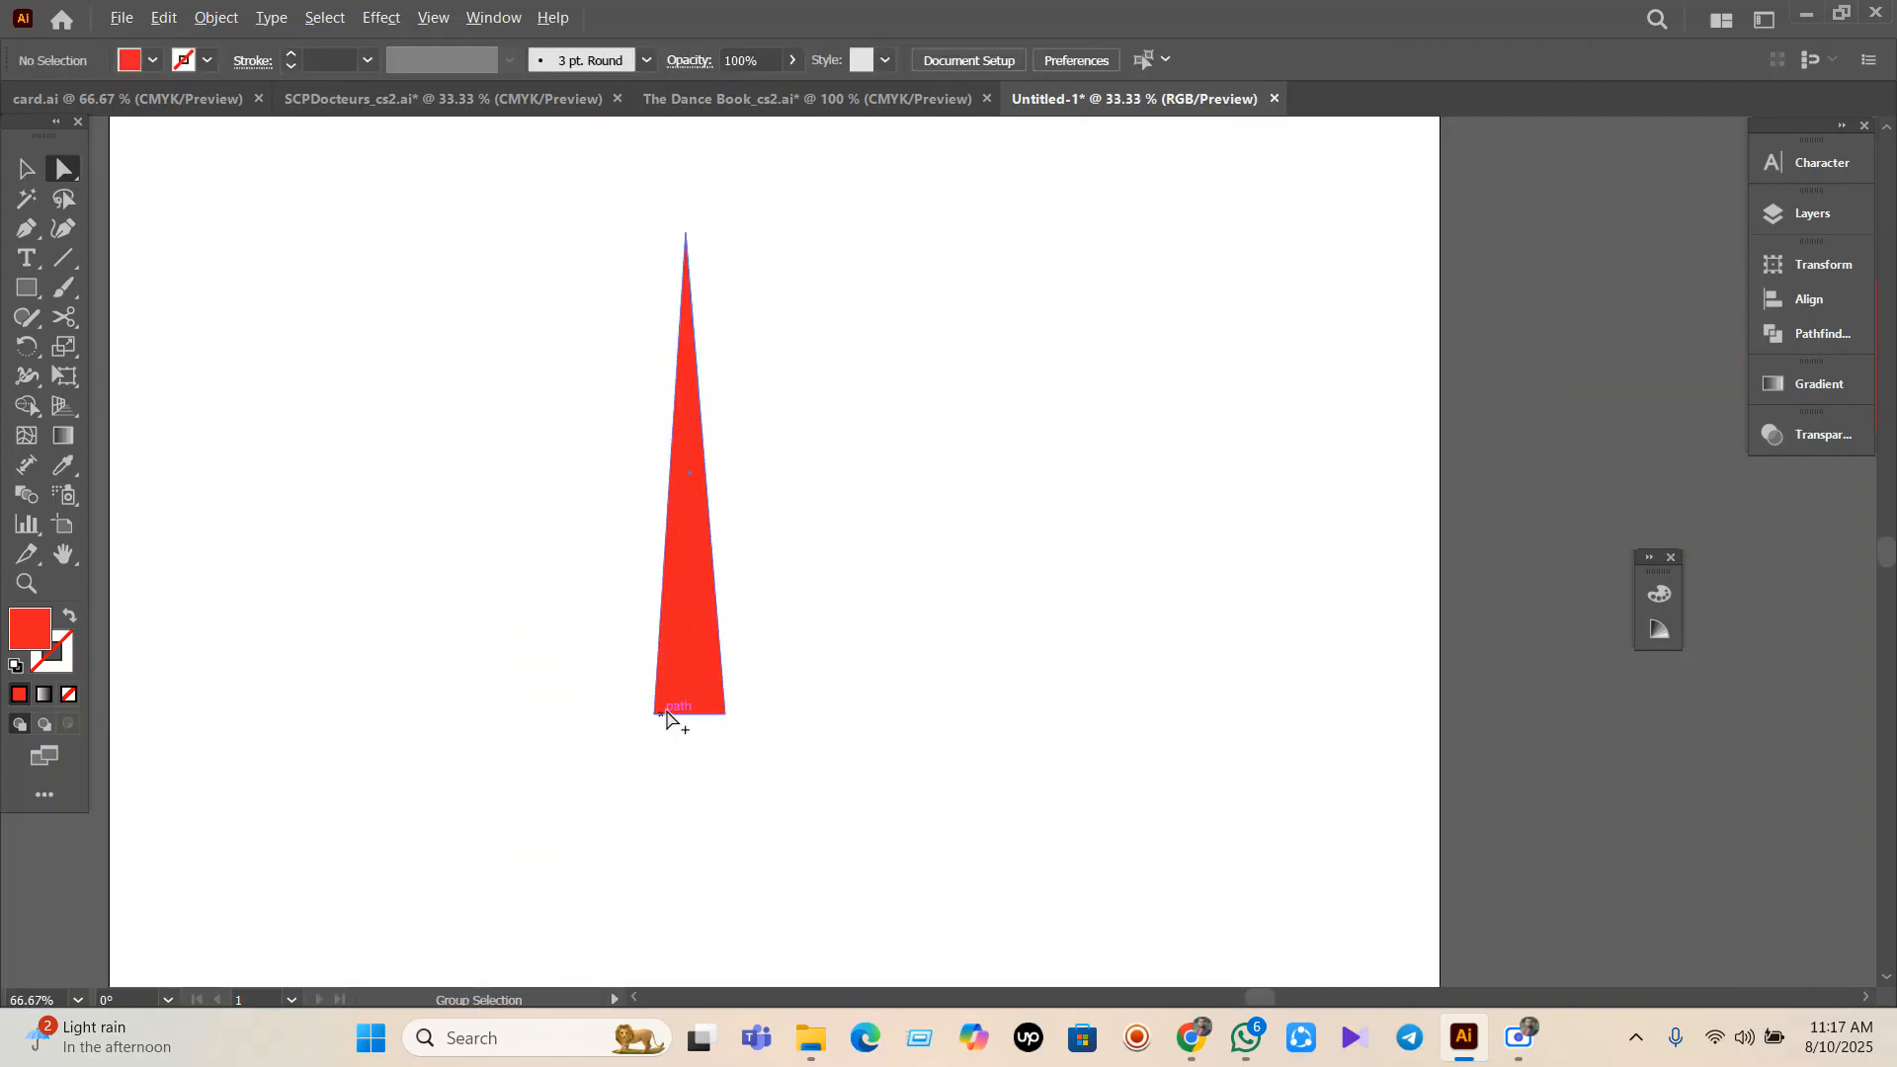
left_click(27, 168)
left_click_drag(695, 617, 720, 559)
scroll(693, 579, "down", 1)
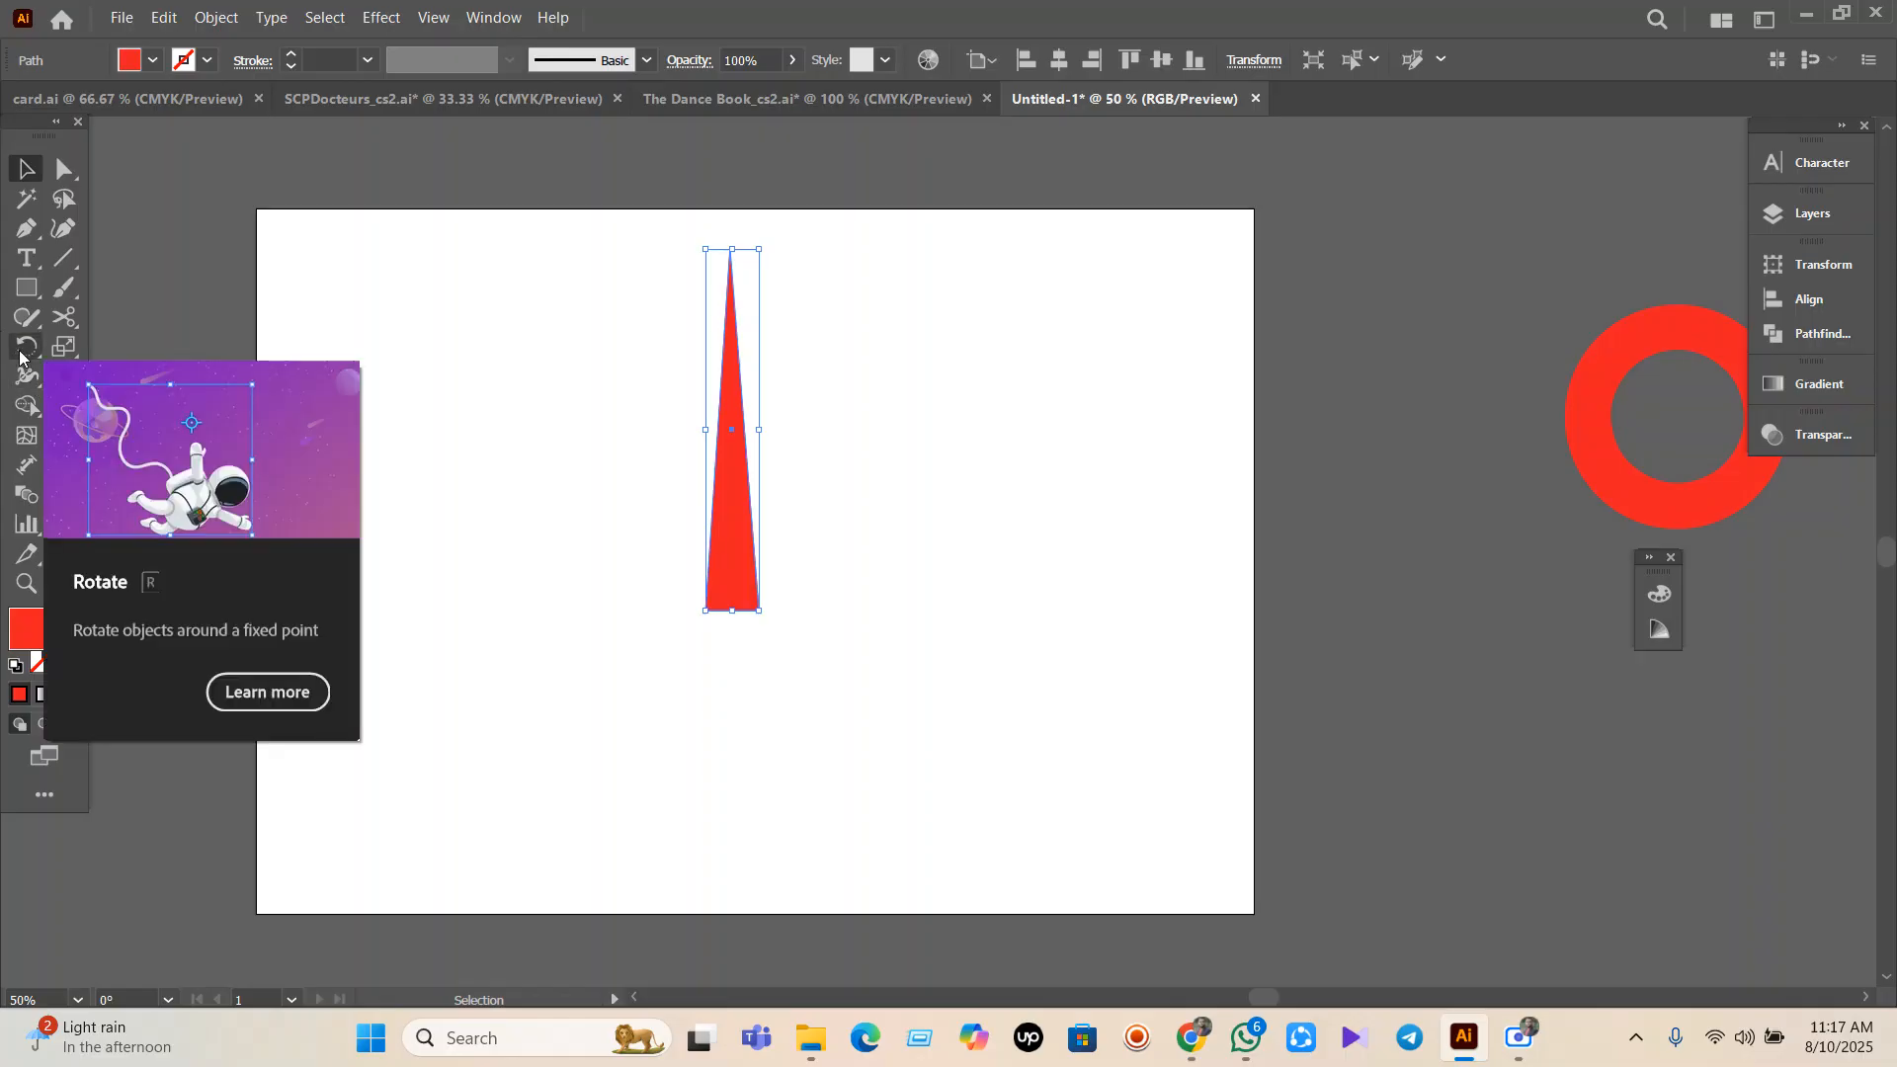
left_click(19, 356)
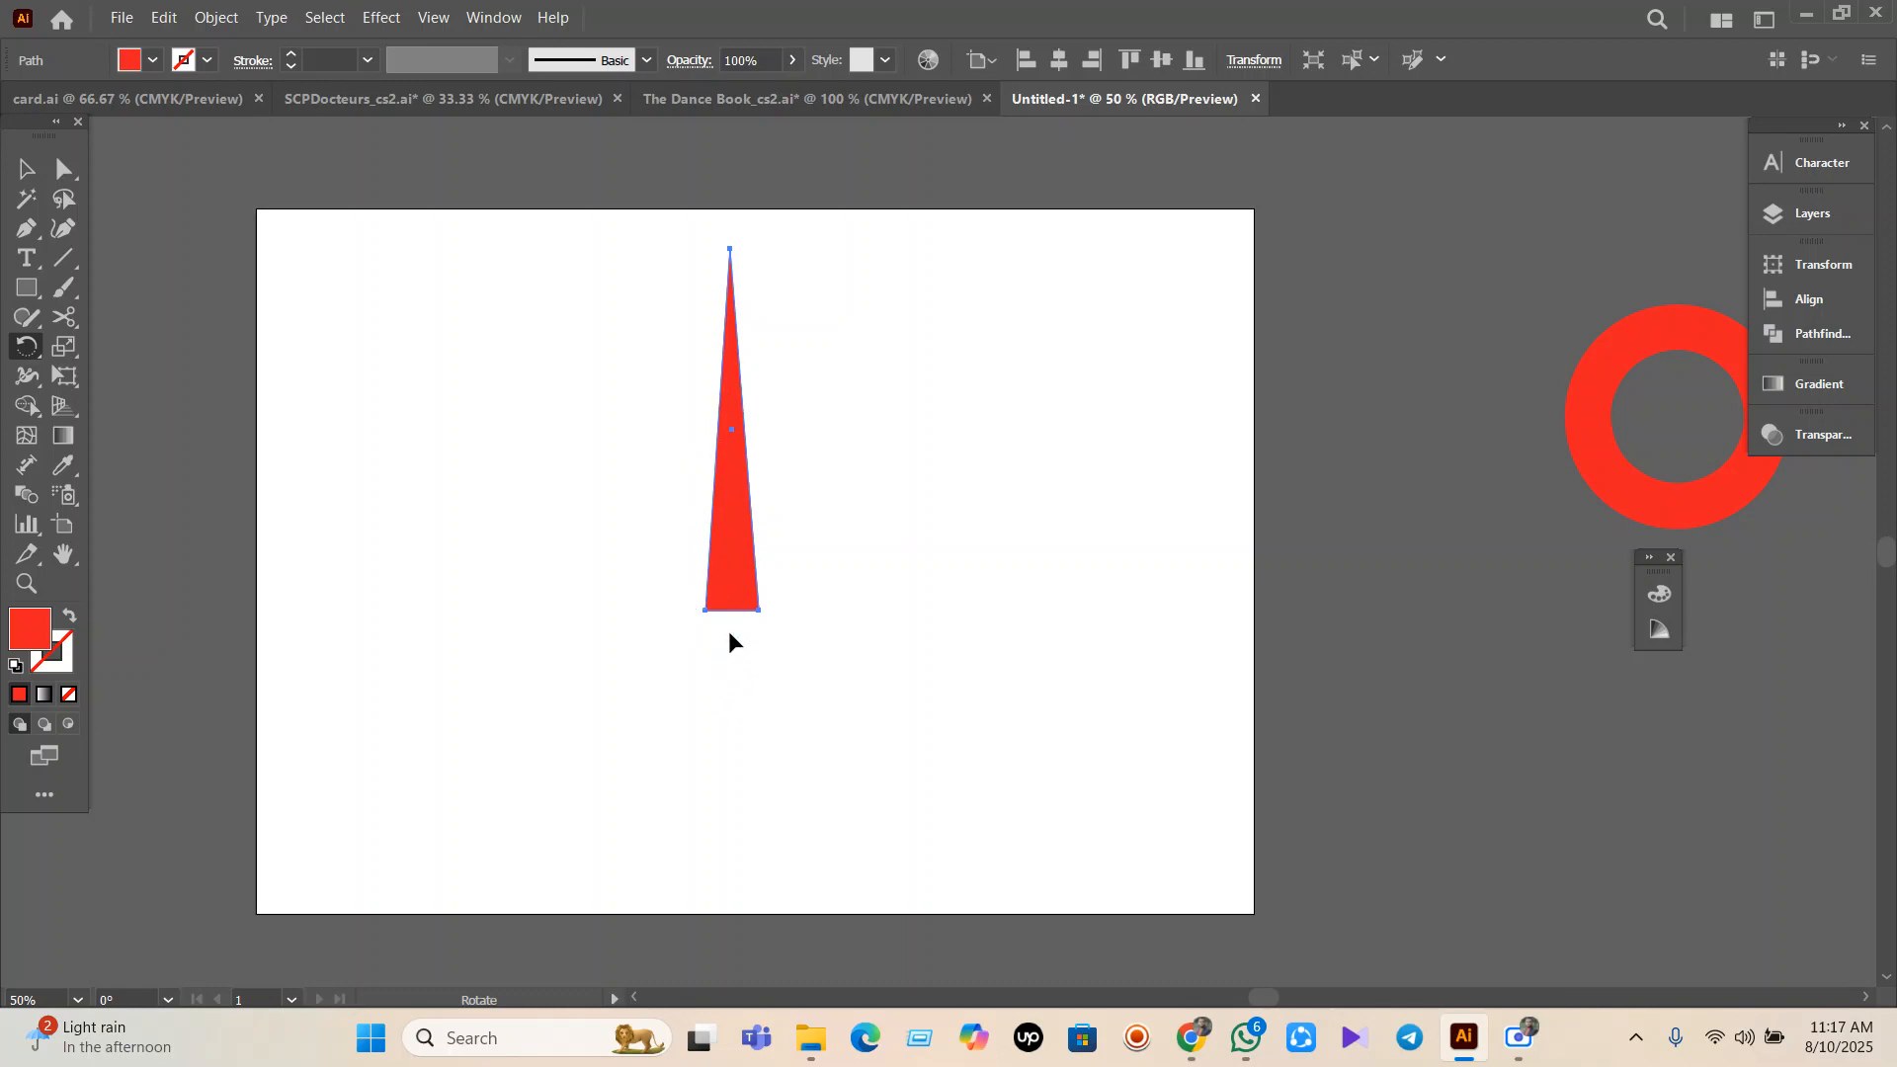
mouse_move(731, 538)
left_mouse_down()
mouse_move(808, 576)
mouse_move(750, 516)
left_mouse_up()
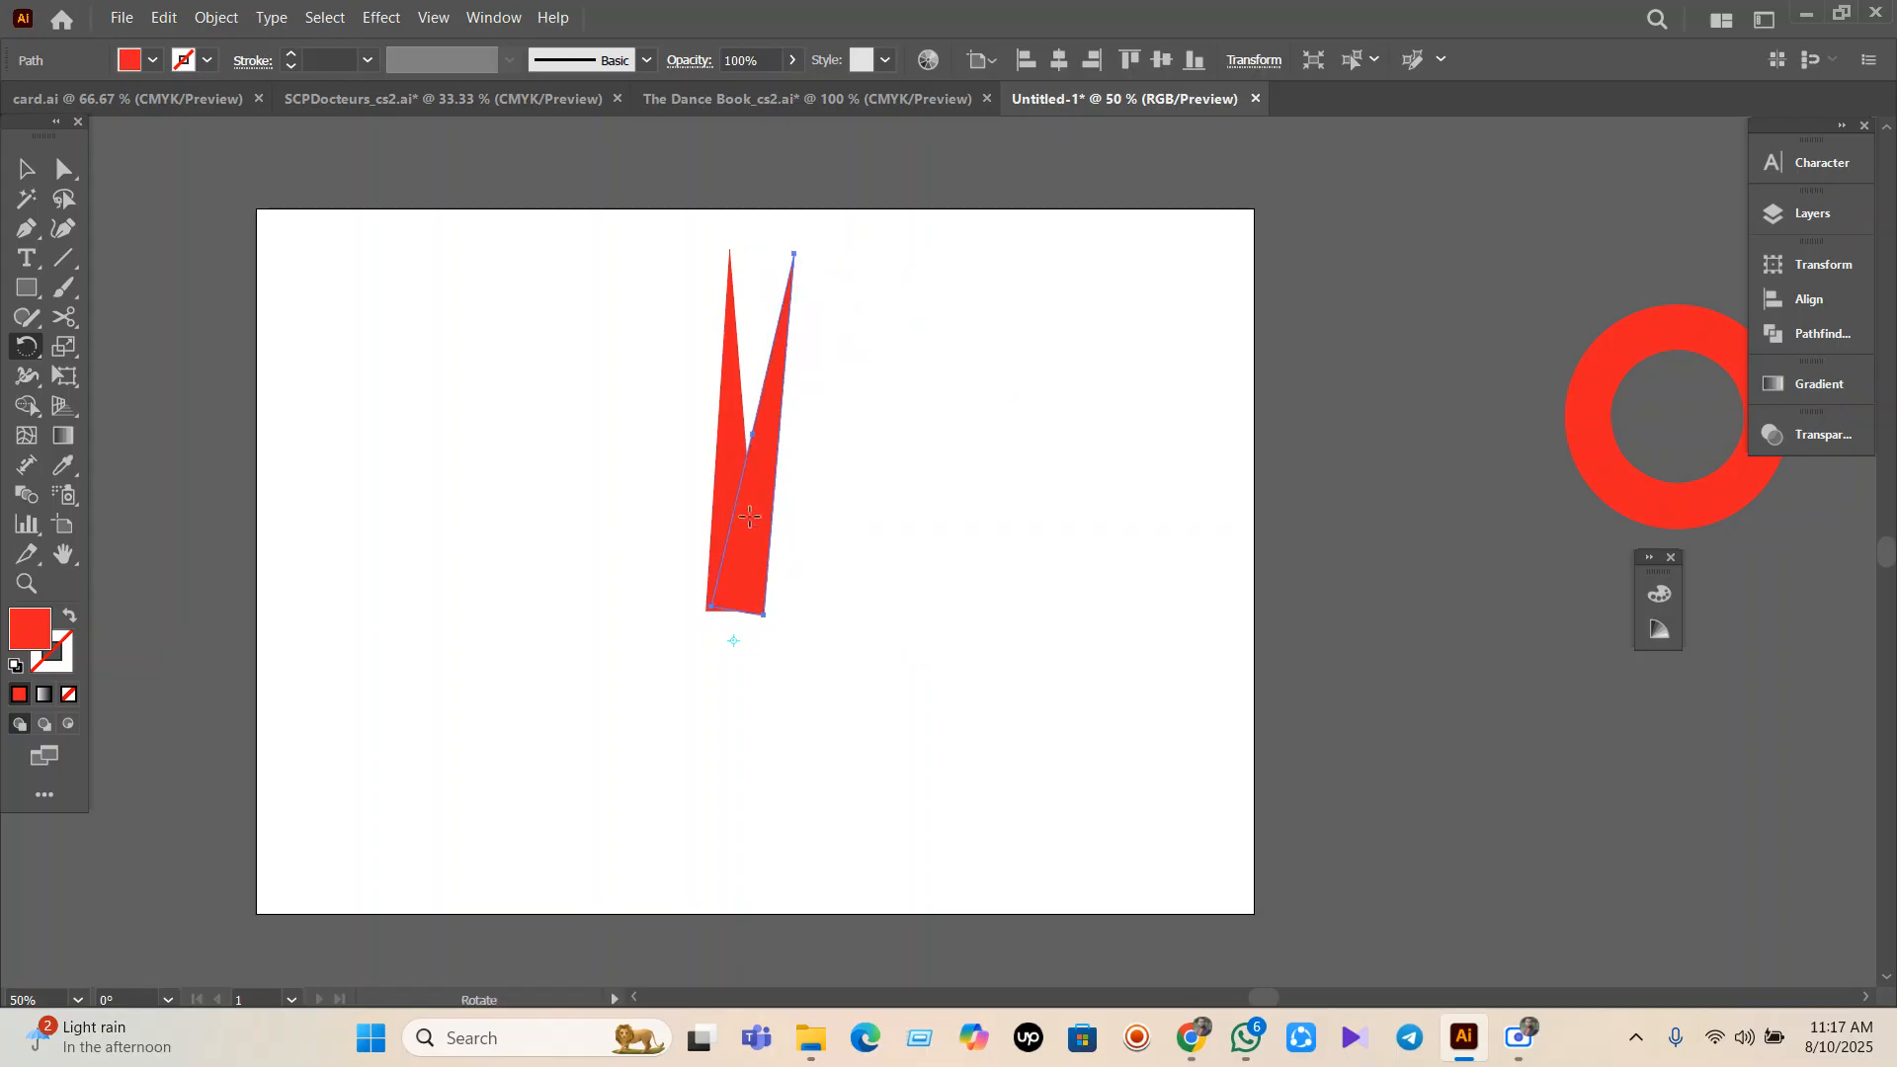
Repeat the rotated spike copy around the same centre point until the spikes form a full circular burst.
key("ctrl+d")
key("ctrl+d")
key("ctrl+d")
key("ctrl+d")
key("ctrl+d")
key("ctrl+d")
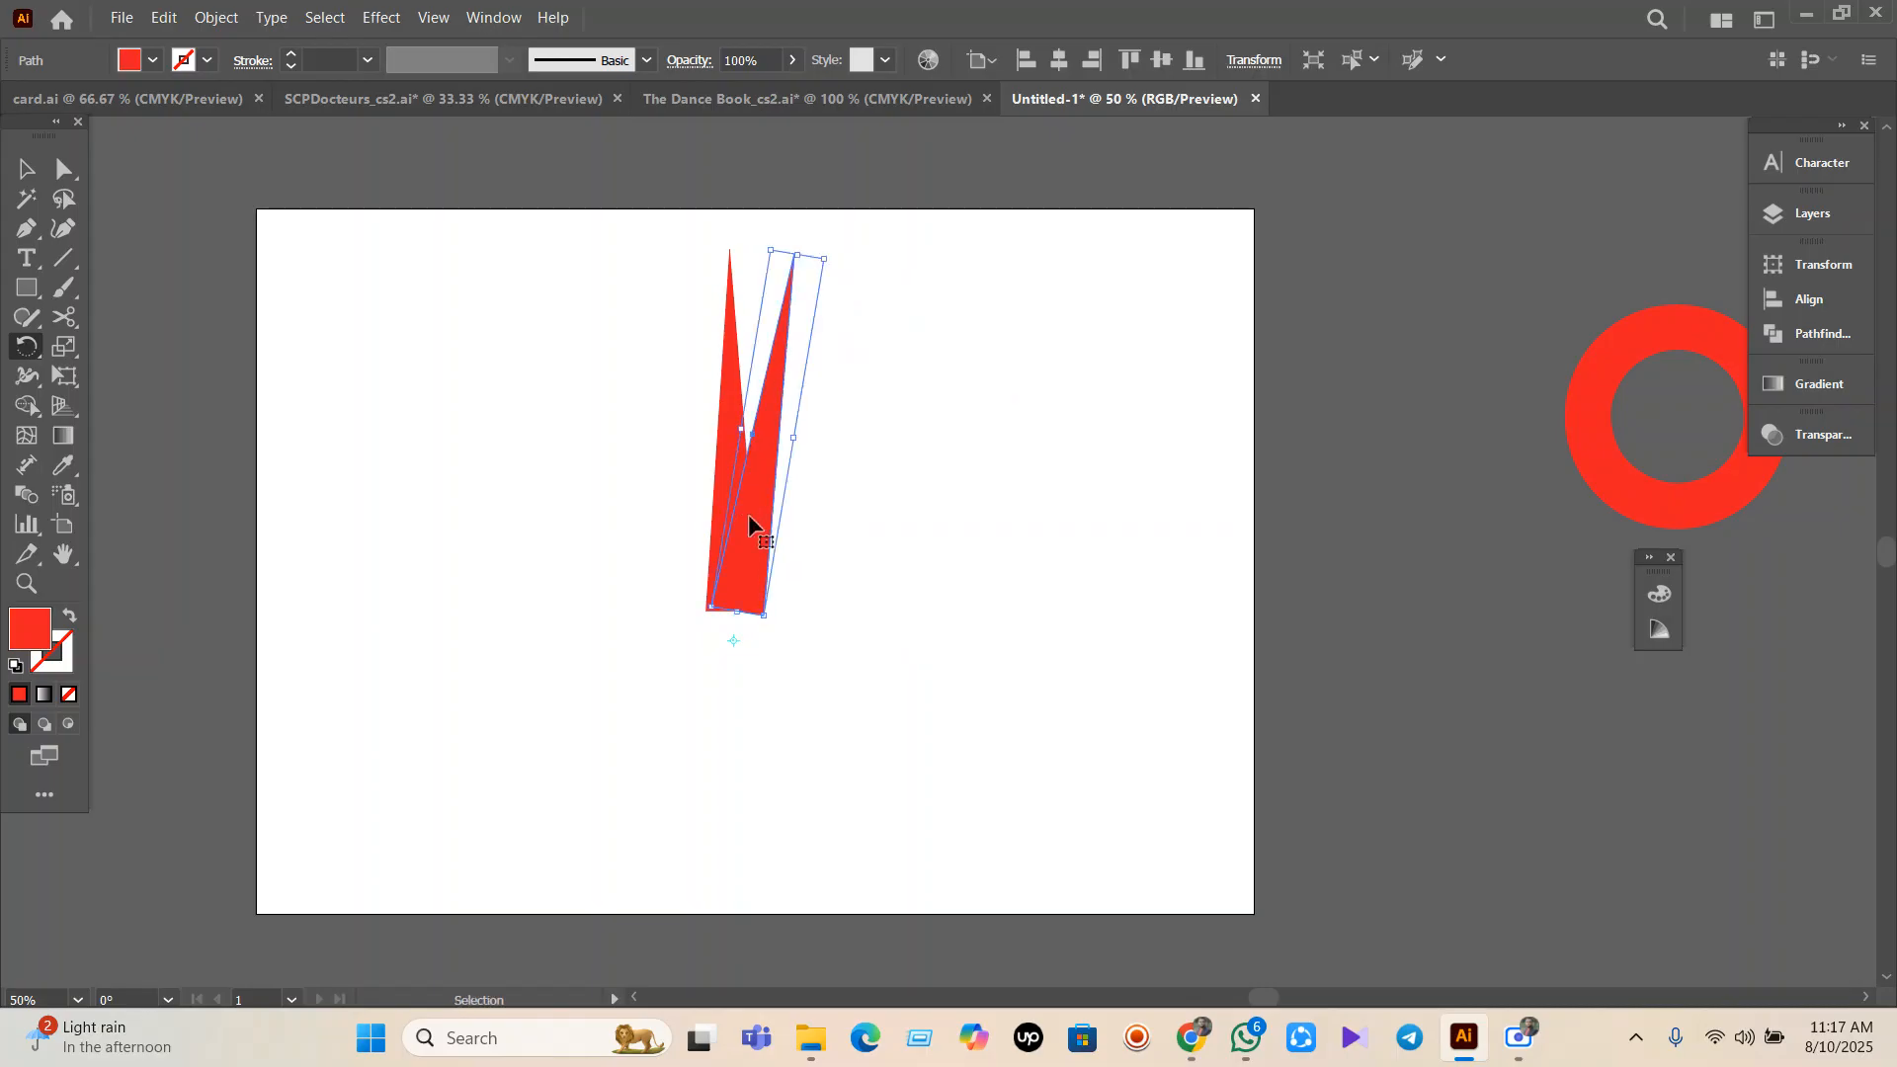
key("ctrl+d")
key("ctrl+d")
key("ctrl+d")
key("ctrl+d")
key("ctrl+d")
key("ctrl+d")
key("ctrl+d")
key("ctrl+d")
key("ctrl+d")
key("ctrl+d")
key("ctrl+d")
key("ctrl+d")
key("ctrl+d")
key("ctrl+d")
key("ctrl+d")
key("ctrl+d")
key("ctrl+d")
key("ctrl+d")
key("ctrl+d")
key("ctrl+d")
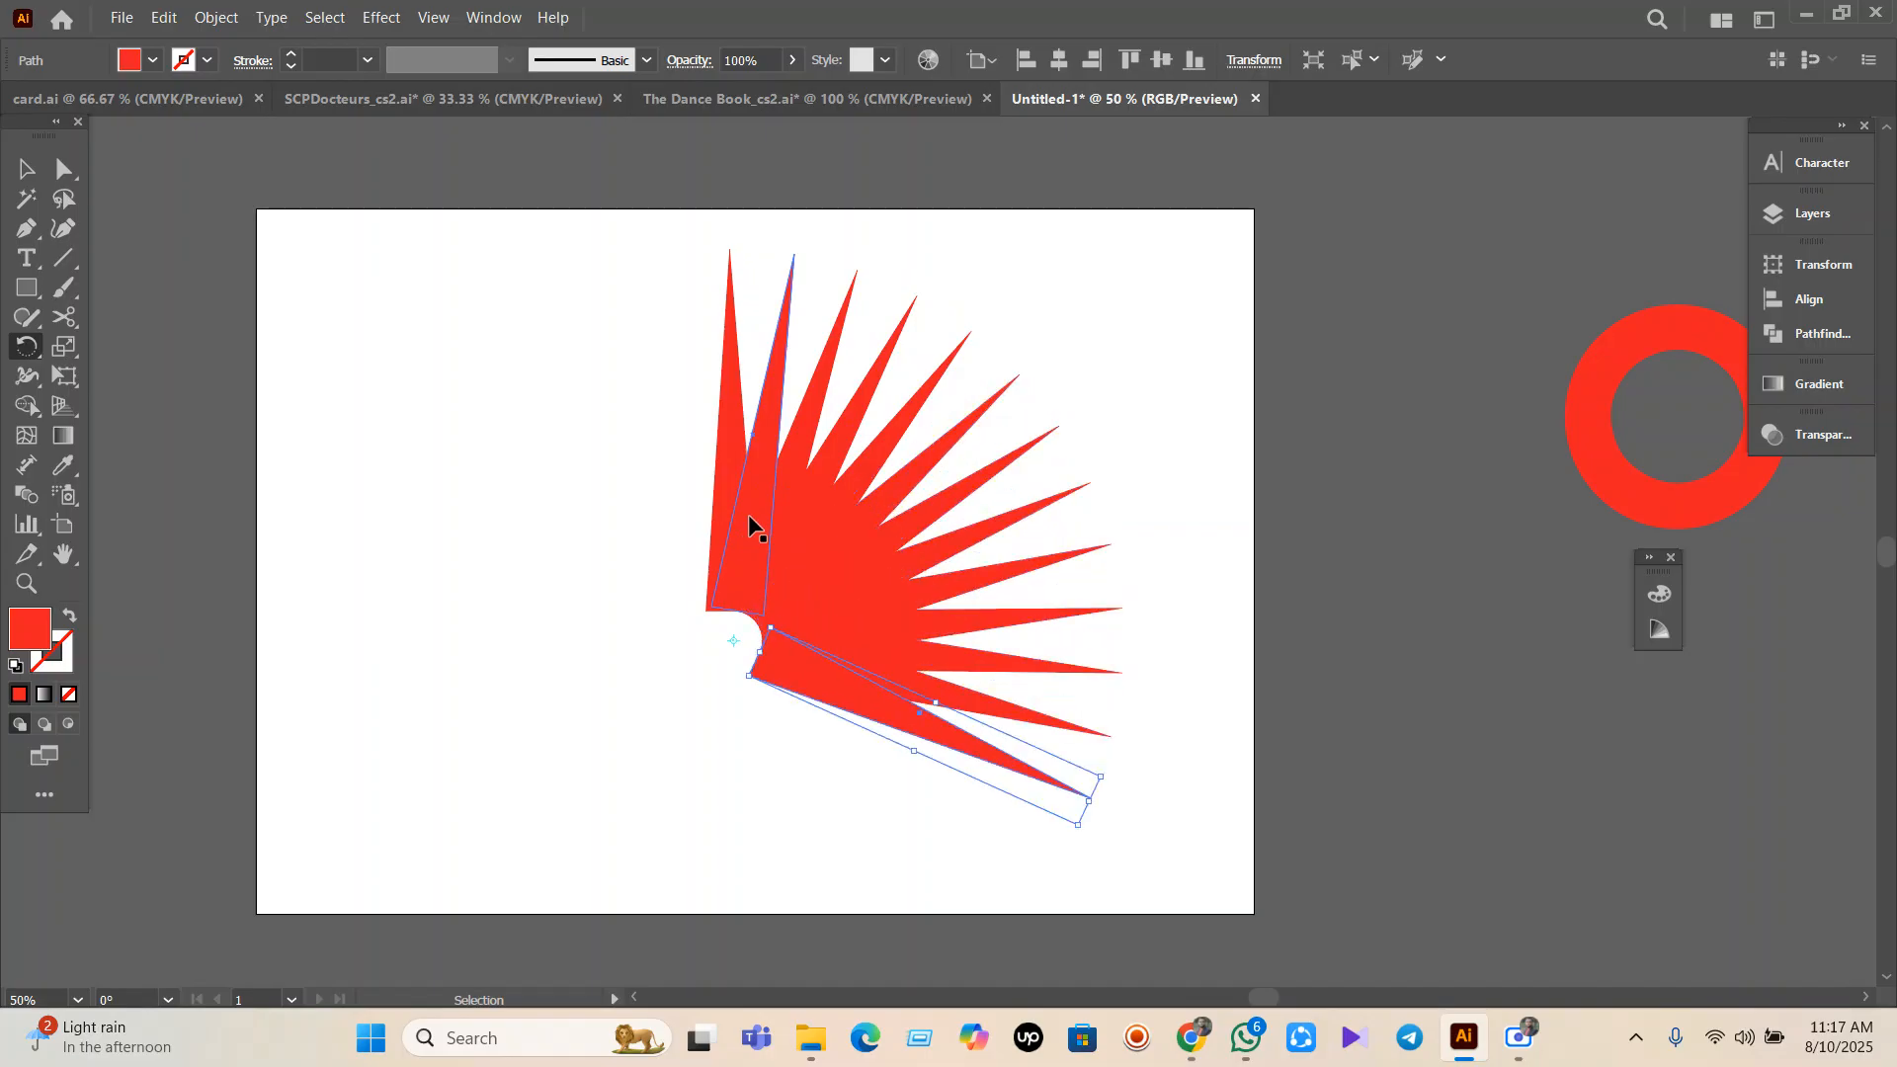
key("ctrl+d")
key("ctrl+d")
key("ctrl+d")
key("ctrl+d")
key("ctrl+d")
key("ctrl+d")
key("ctrl+d")
key("ctrl+d")
key("ctrl+d")
key("ctrl+d")
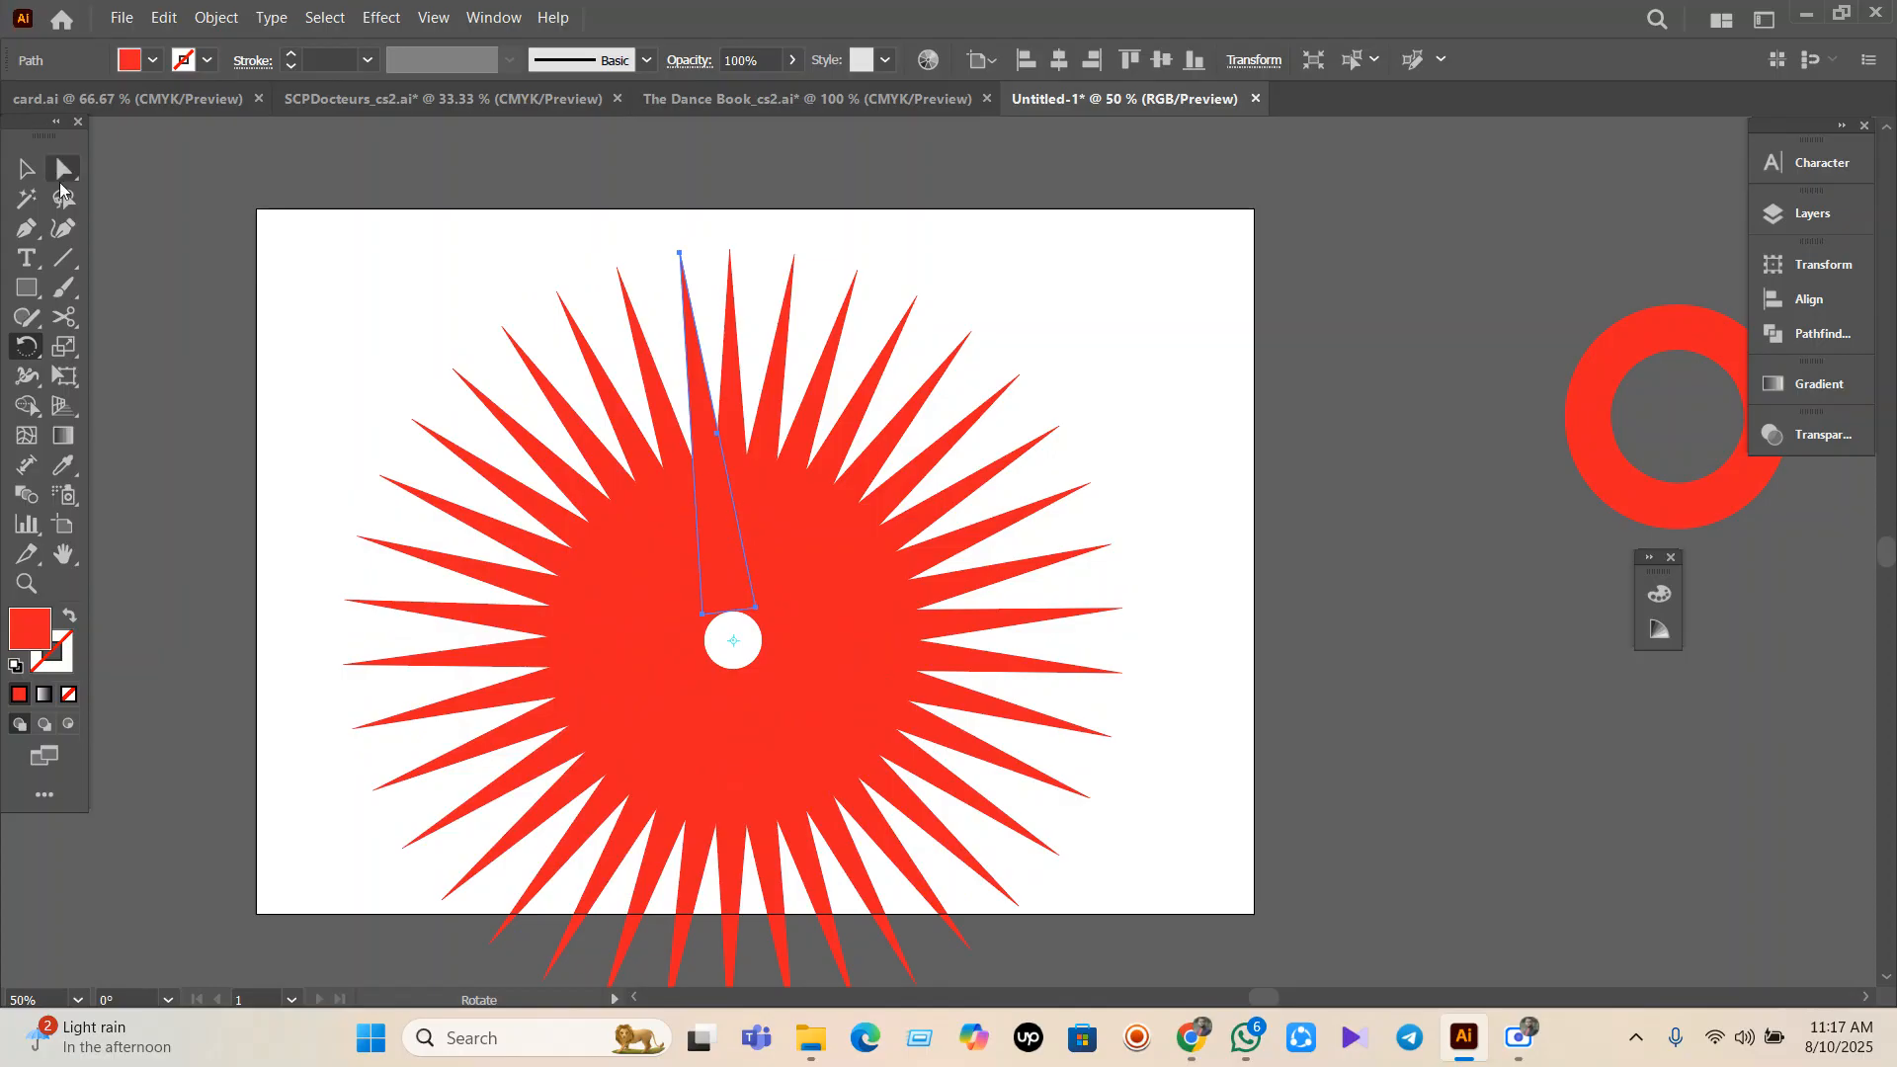
Delete the whole spike burst and move the red ring back onto the upper part of the artboard.
left_click(19, 175)
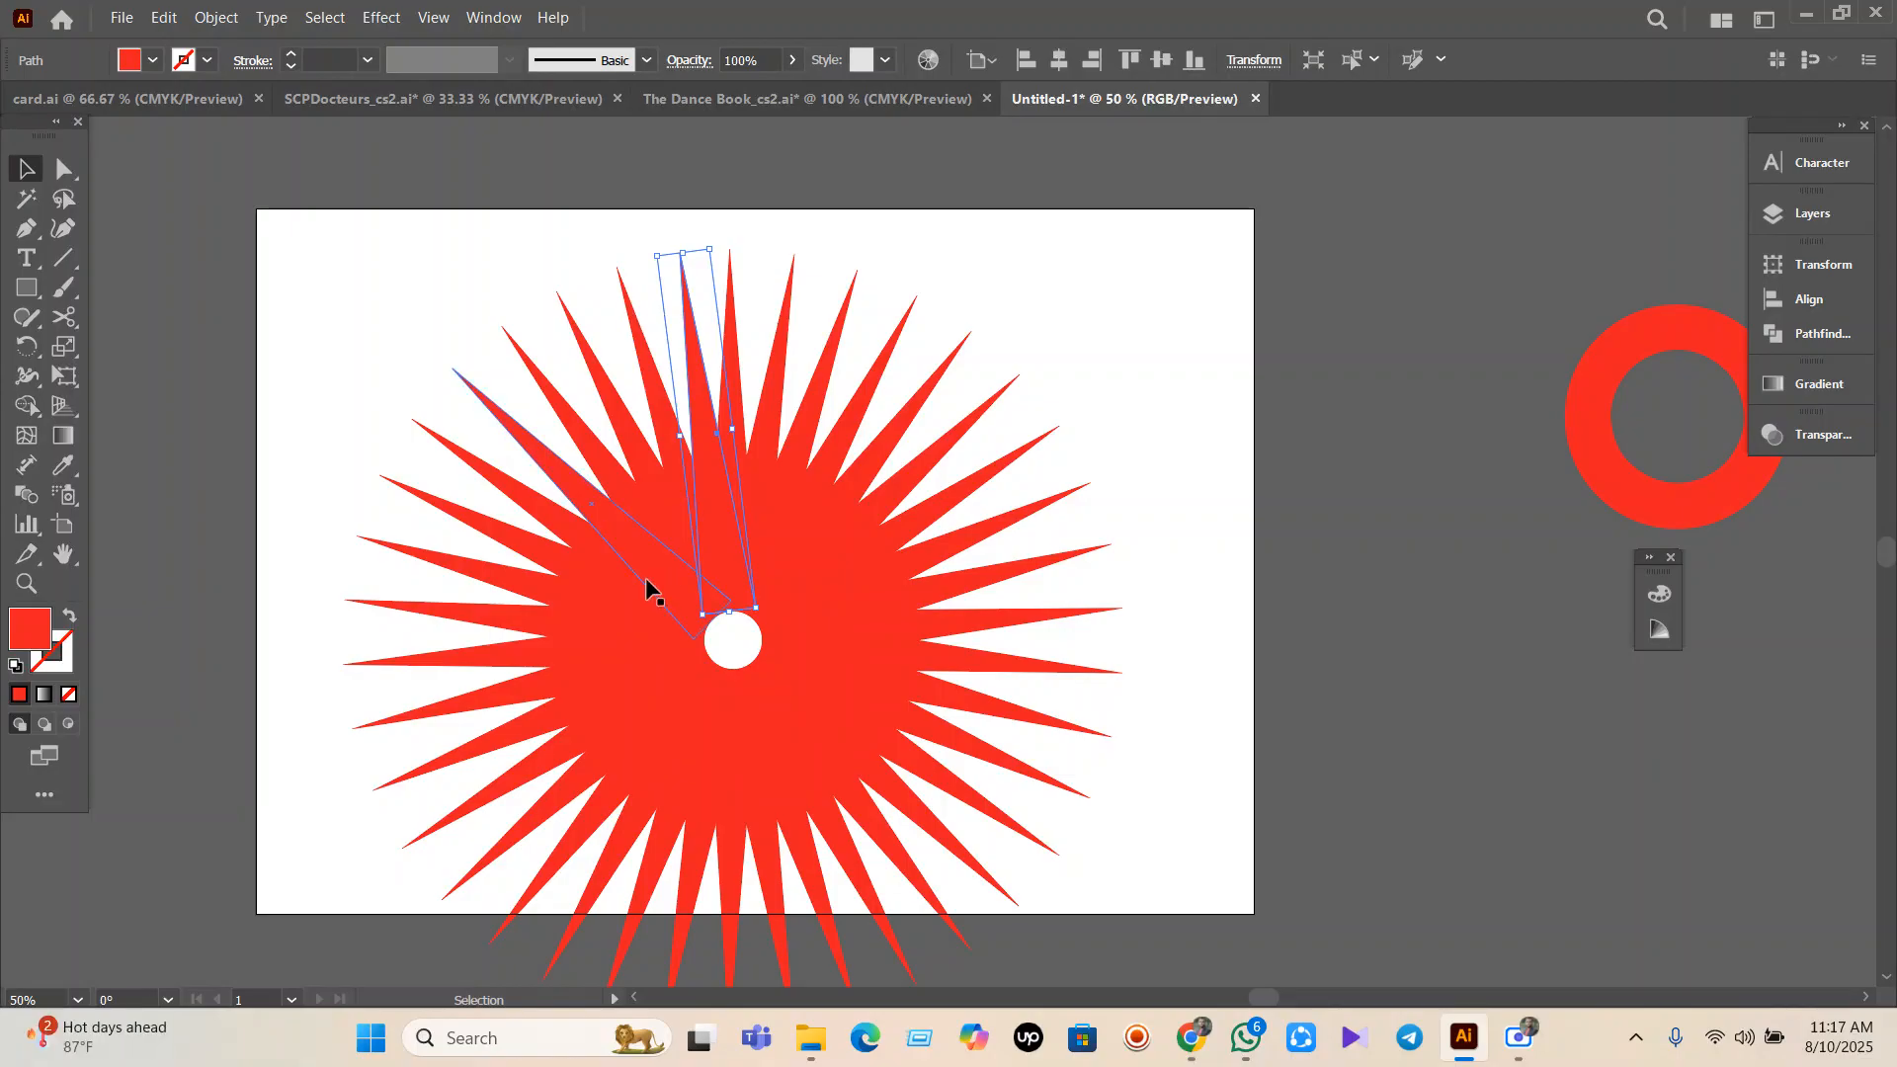
left_click_drag(397, 259, 1012, 994)
key("Delete")
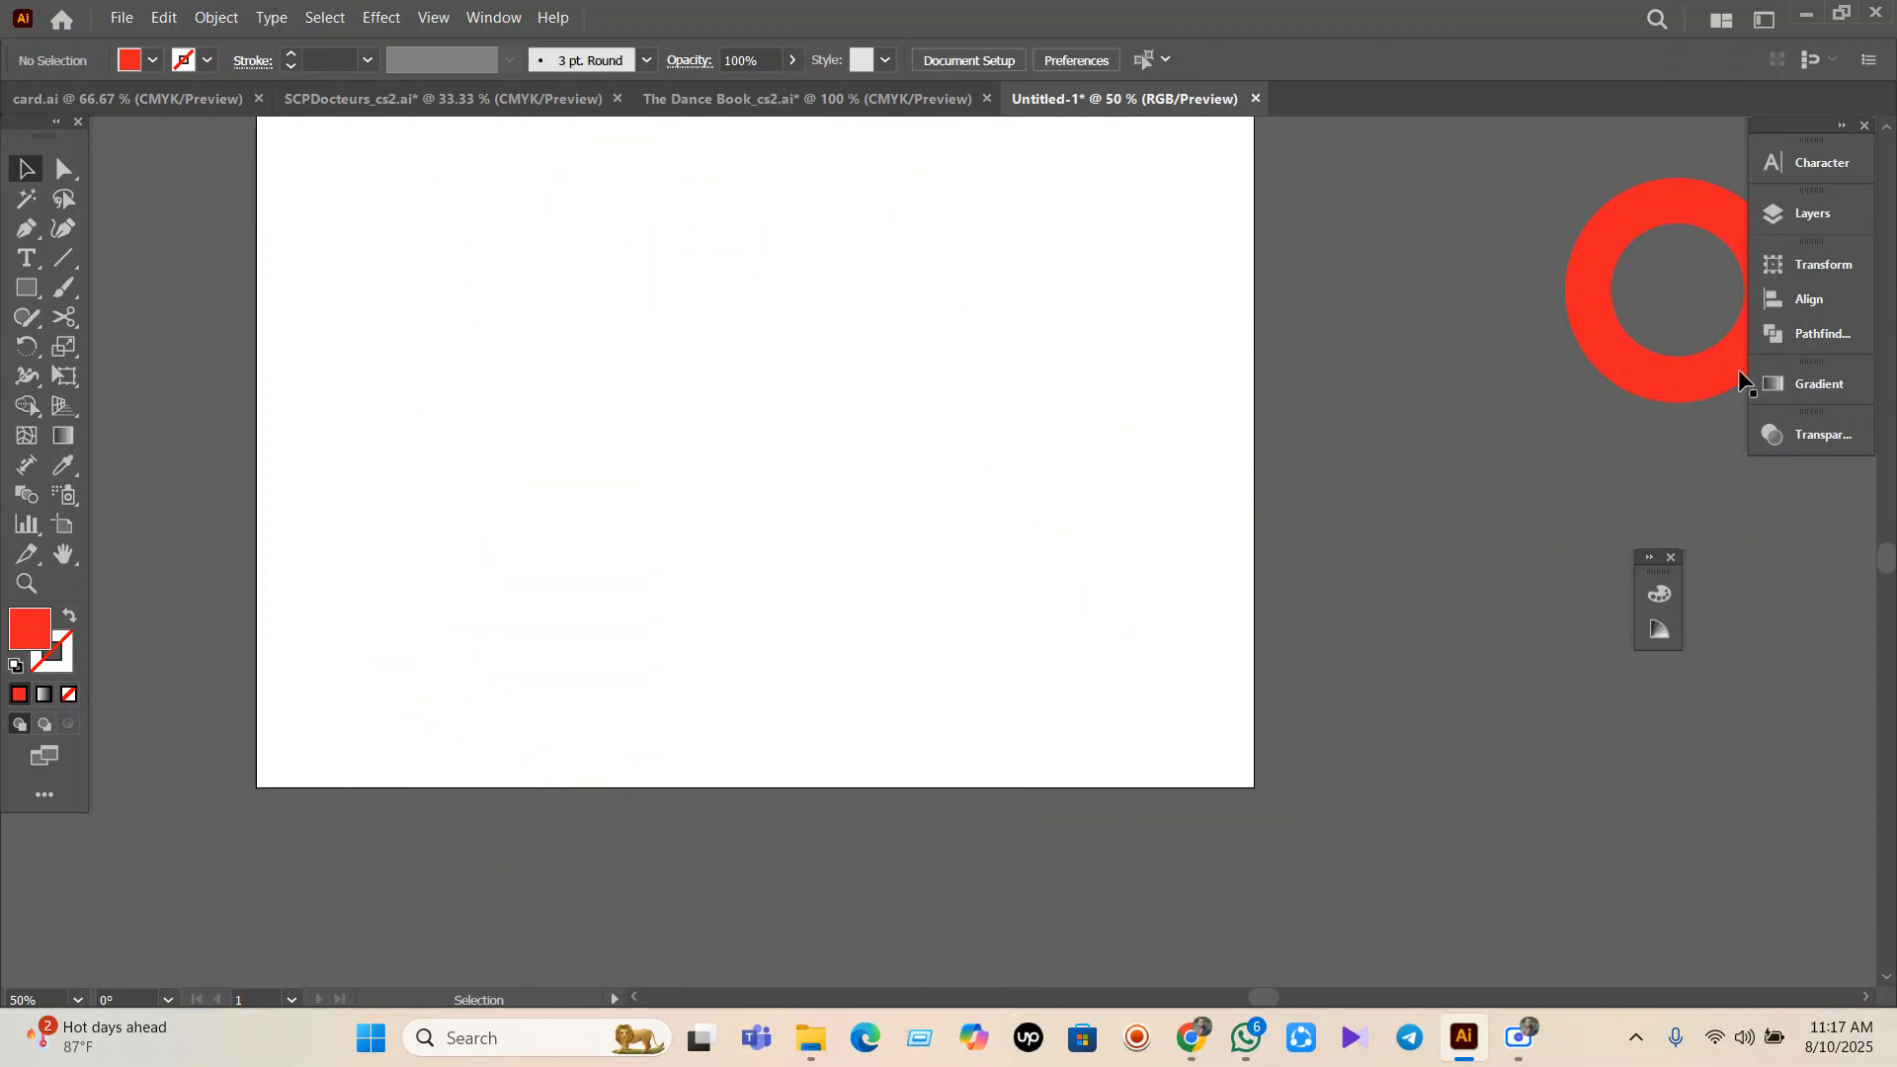
left_click_drag(1739, 369, 773, 345)
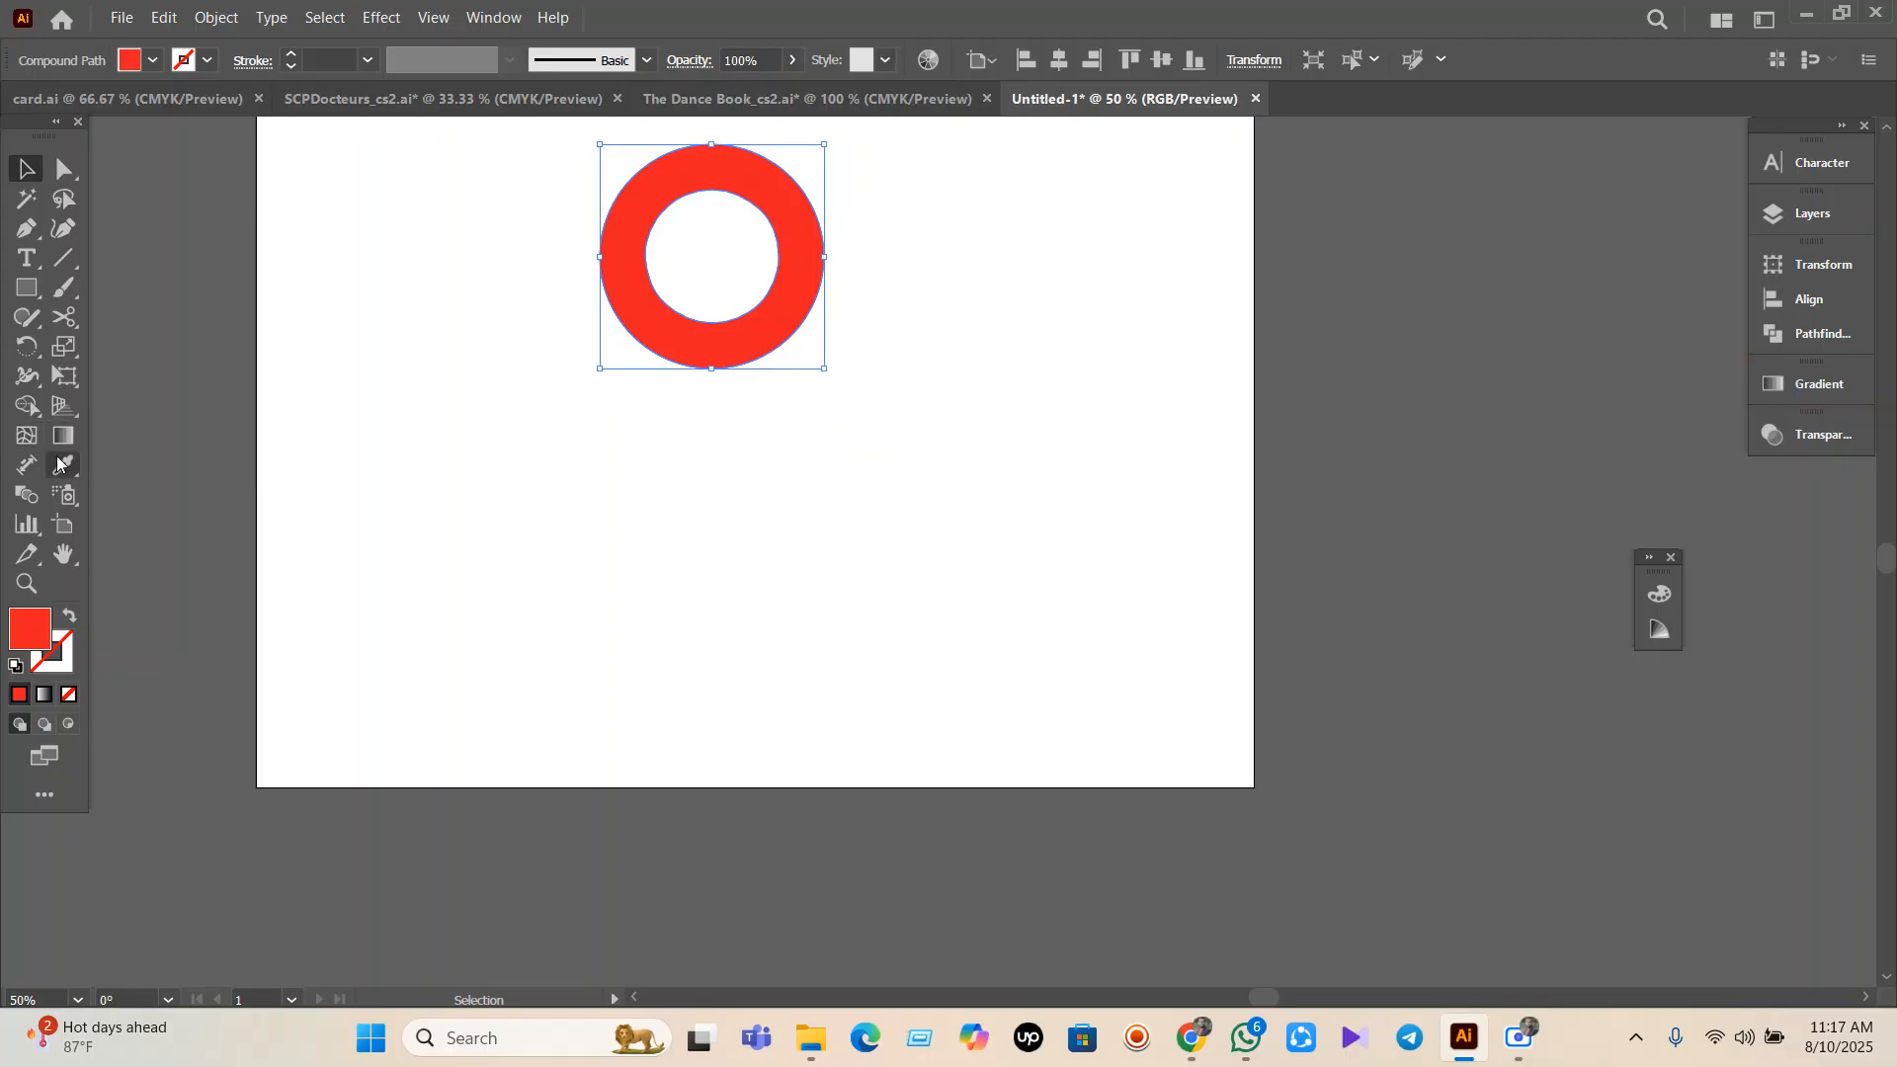
Rotate a copy of the ring about a point below it and repeat the copy until five rings surround that point.
left_click(25, 347)
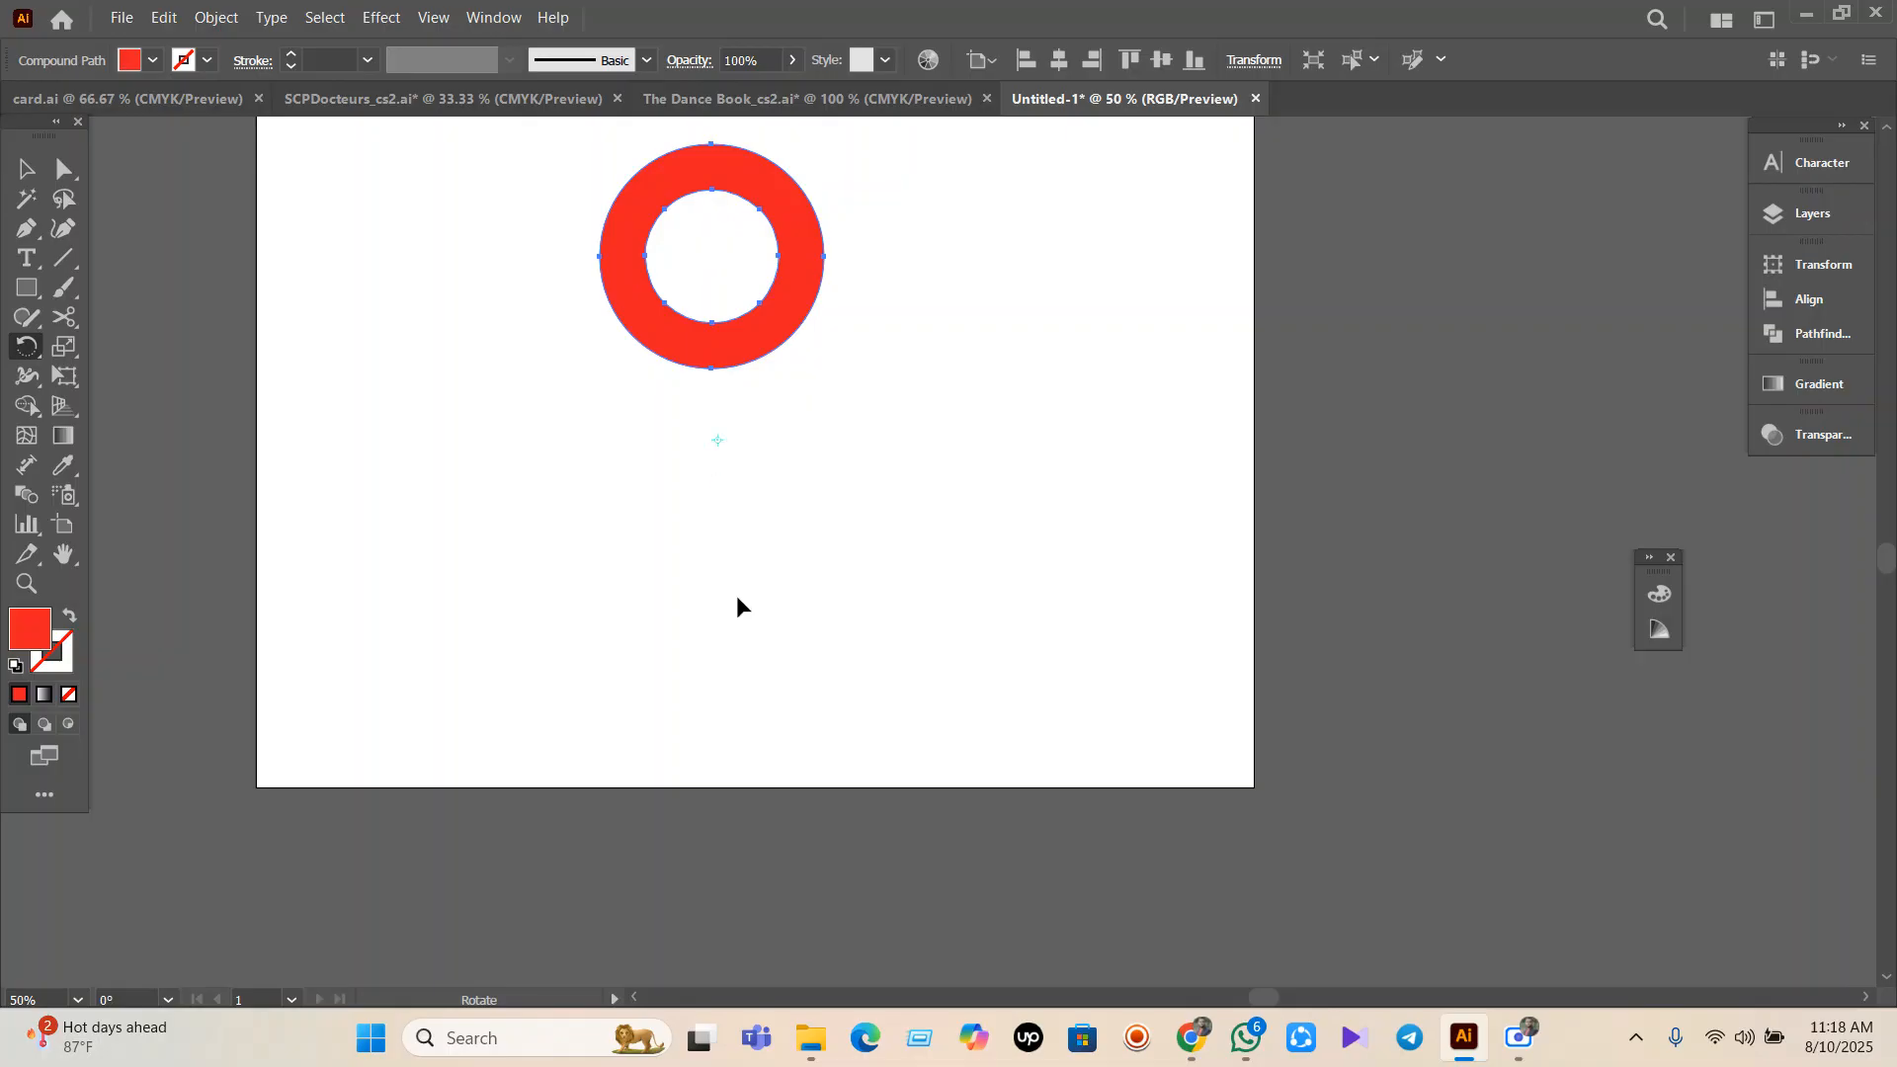
left_click_drag(748, 339, 984, 458)
key("ctrl+d")
key("ctrl+d")
key("ctrl+d")
key("ctrl+d")
key("ctrl+d")
key("ctrl+d")
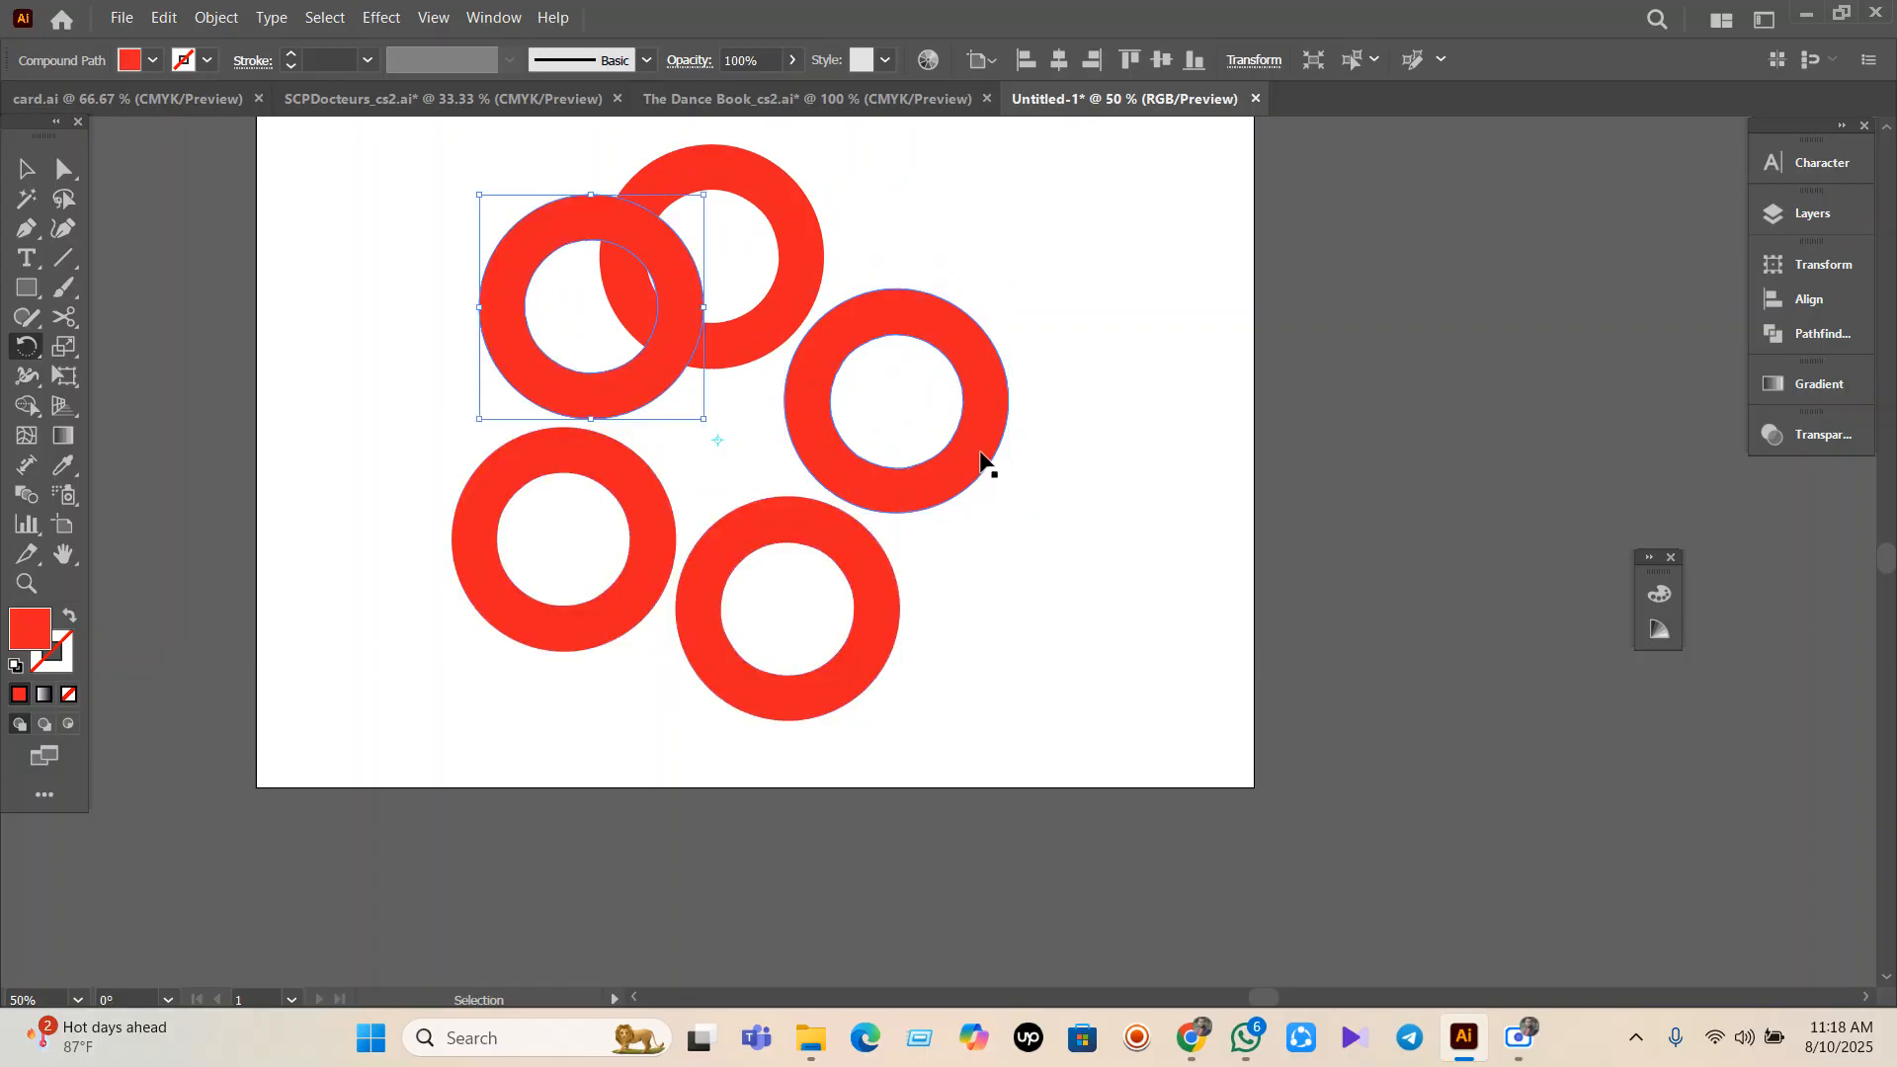
Keep repeating the rotated ring copy around the centre point so that the rings overlap one another densely.
key("ctrl+d")
key("ctrl+d")
key("ctrl+d")
key("ctrl+d")
key("ctrl+d")
key("ctrl+d")
key("ctrl+d")
key("ctrl+d")
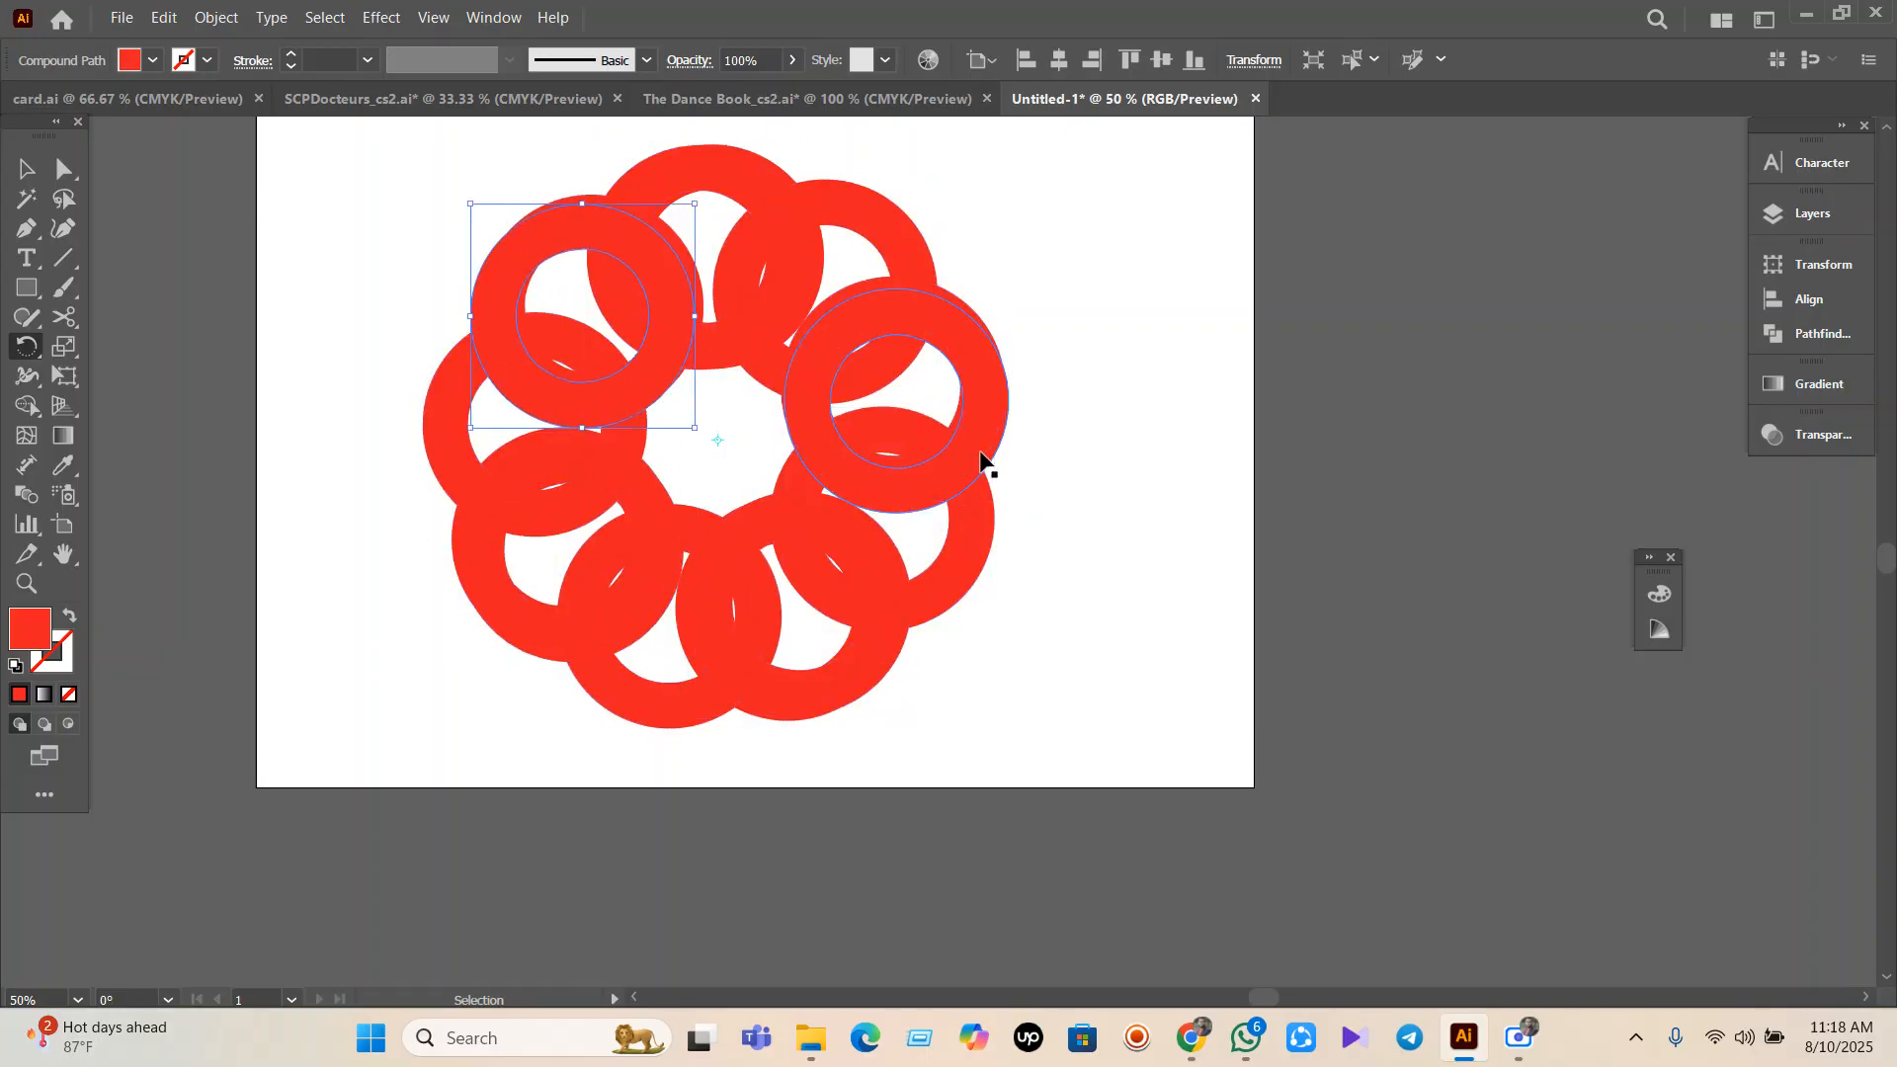
key("ctrl+d")
key("ctrl+d")
key("ctrl+d")
key("ctrl+d")
key("ctrl+d")
key("ctrl+d")
key("ctrl+d")
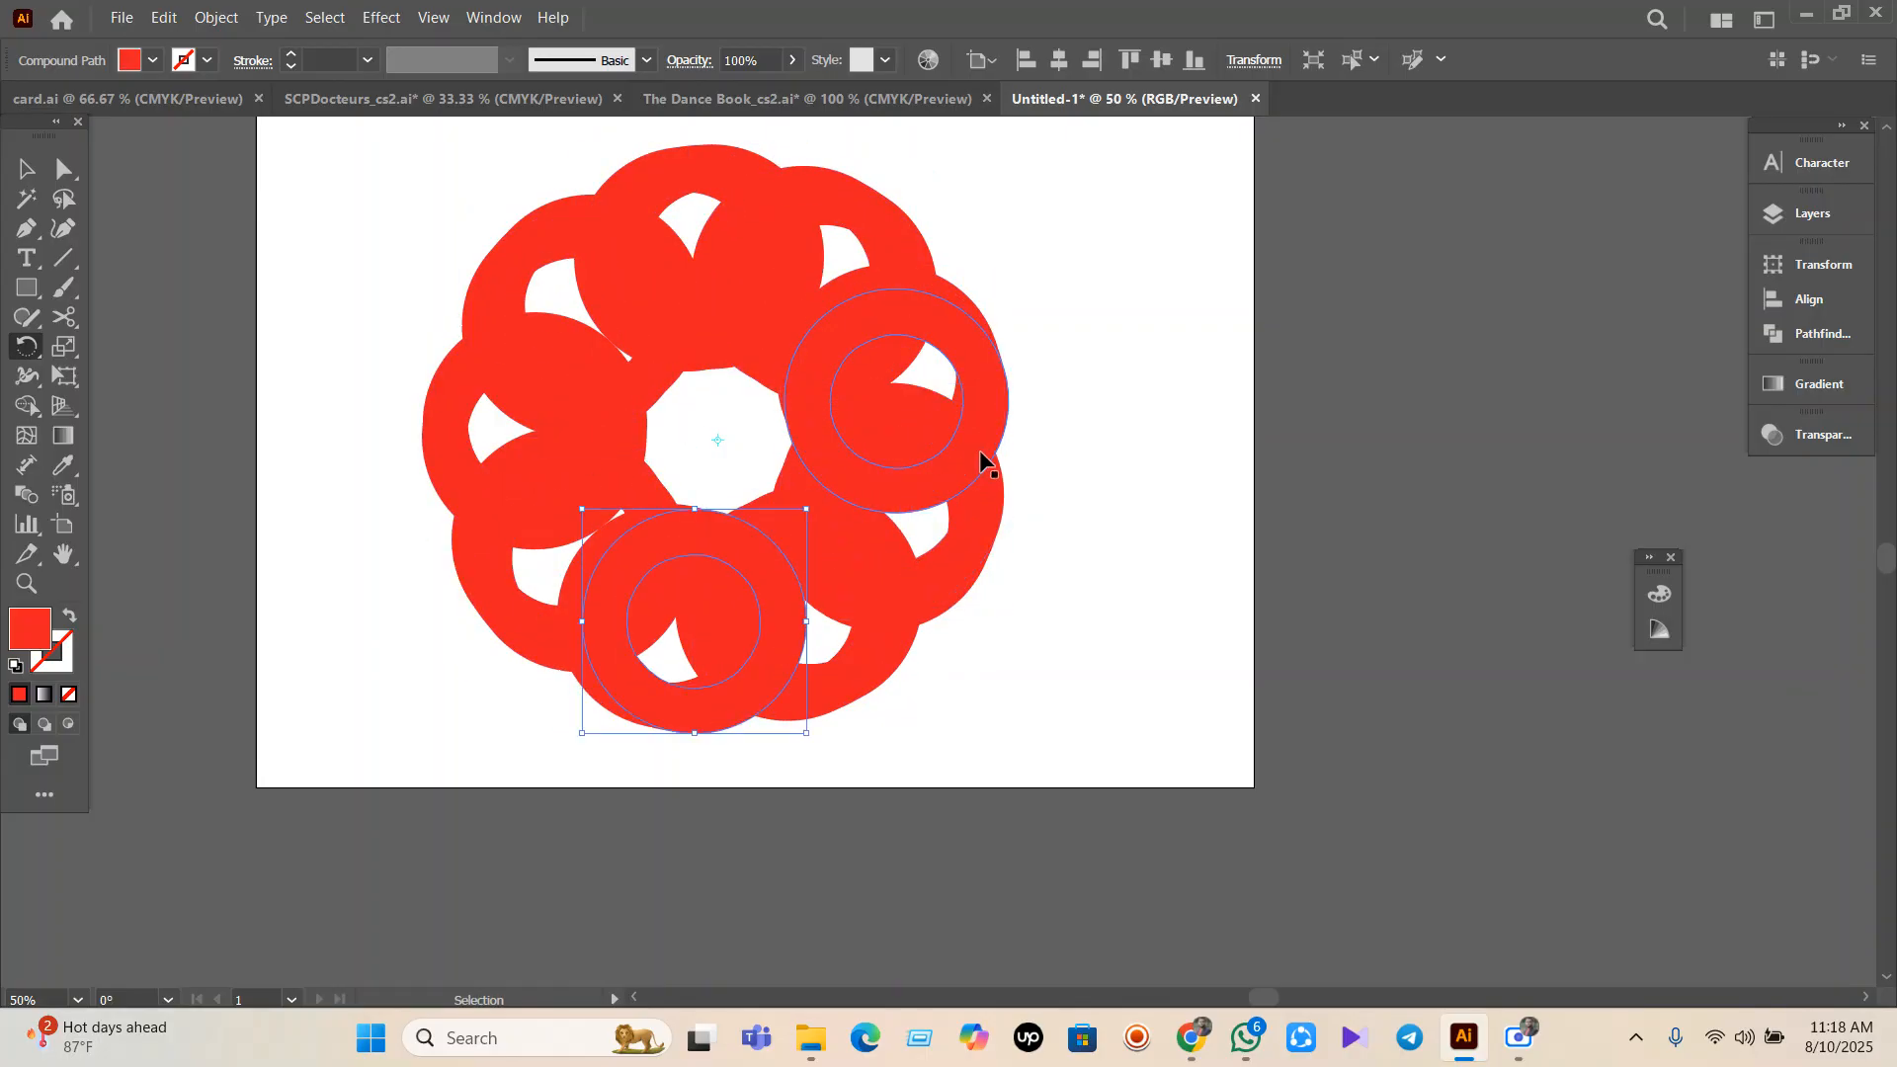
Undo the extra overlapping ring copies until only five rings are left around the centre point.
key("ctrl+z")
key("ctrl+z")
key("ctrl+z")
key("ctrl+z")
key("ctrl+z")
key("ctrl+z")
key("ctrl+z")
key("ctrl+z")
key("ctrl+z")
key("ctrl+z")
key("ctrl+z")
key("ctrl+z")
key("ctrl+z")
key("ctrl+z")
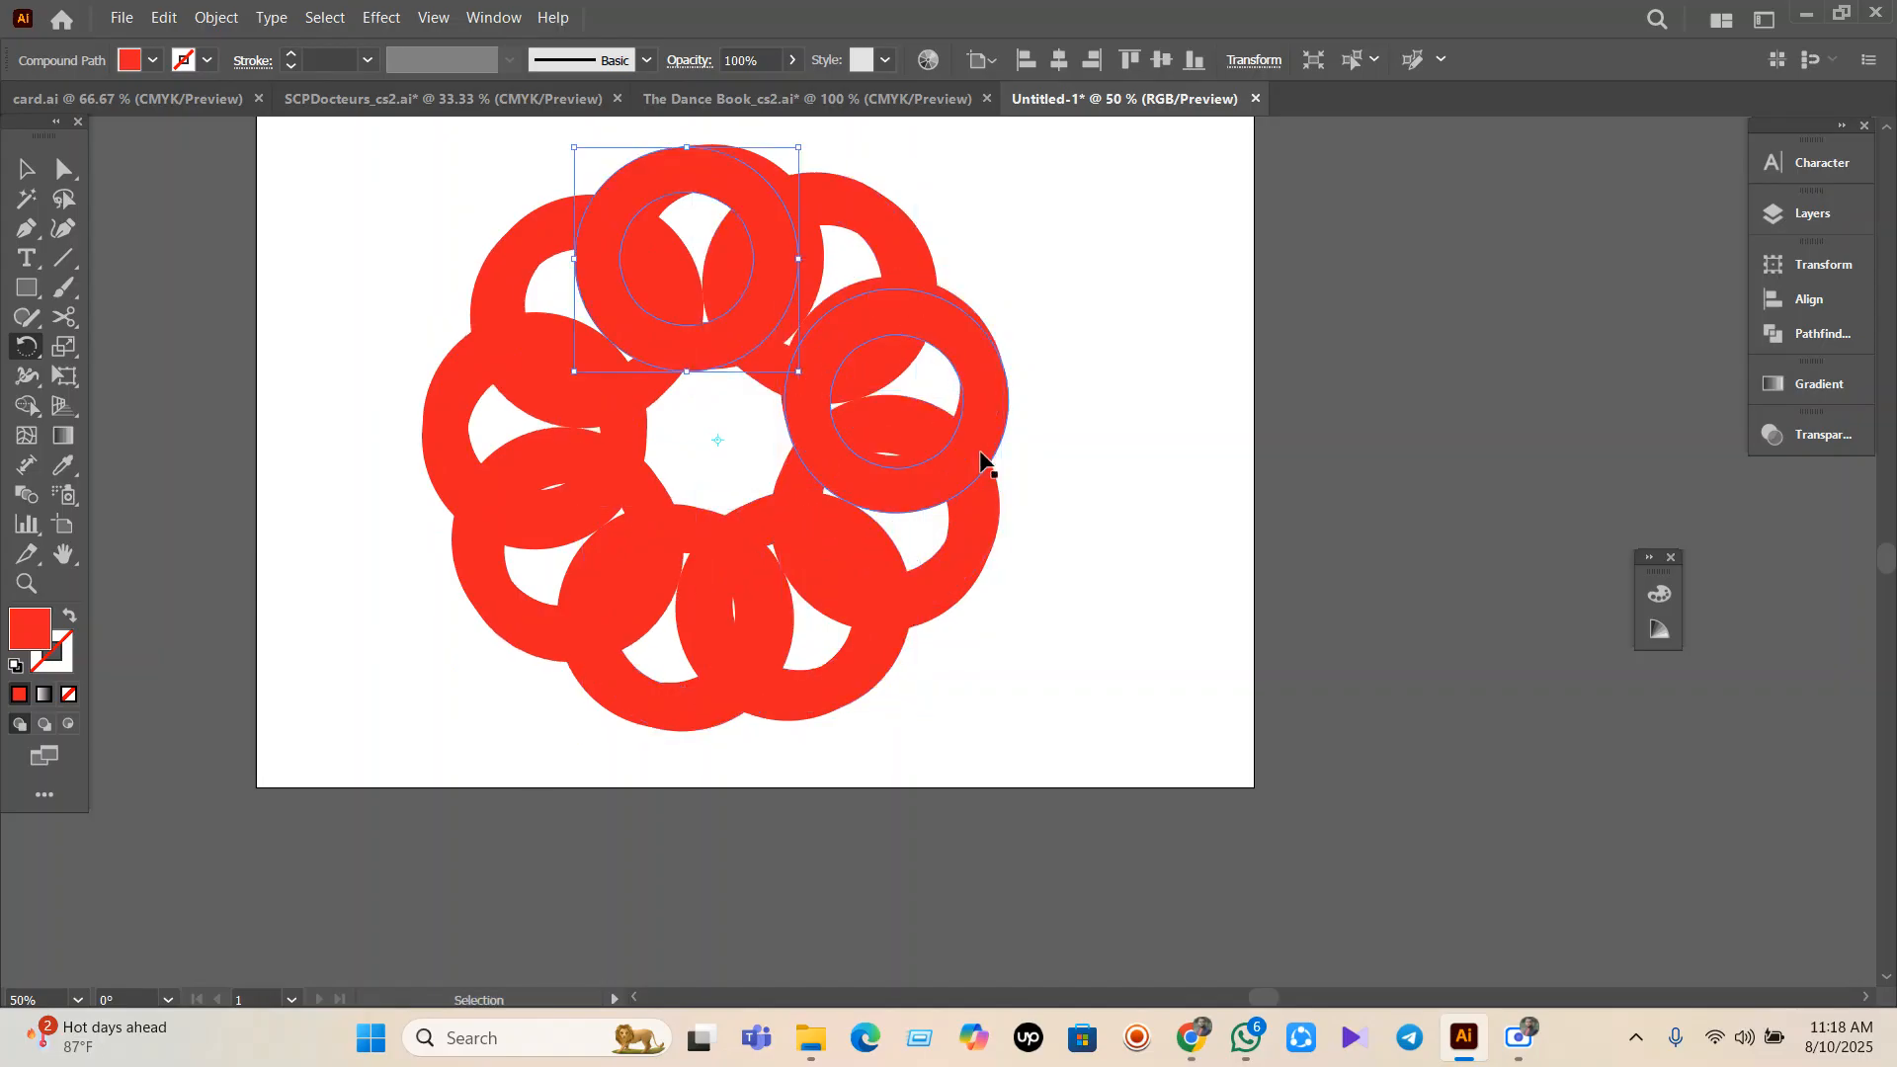
key("ctrl+z")
key("ctrl+z")
key("ctrl+z")
key("ctrl+z")
key("ctrl+z")
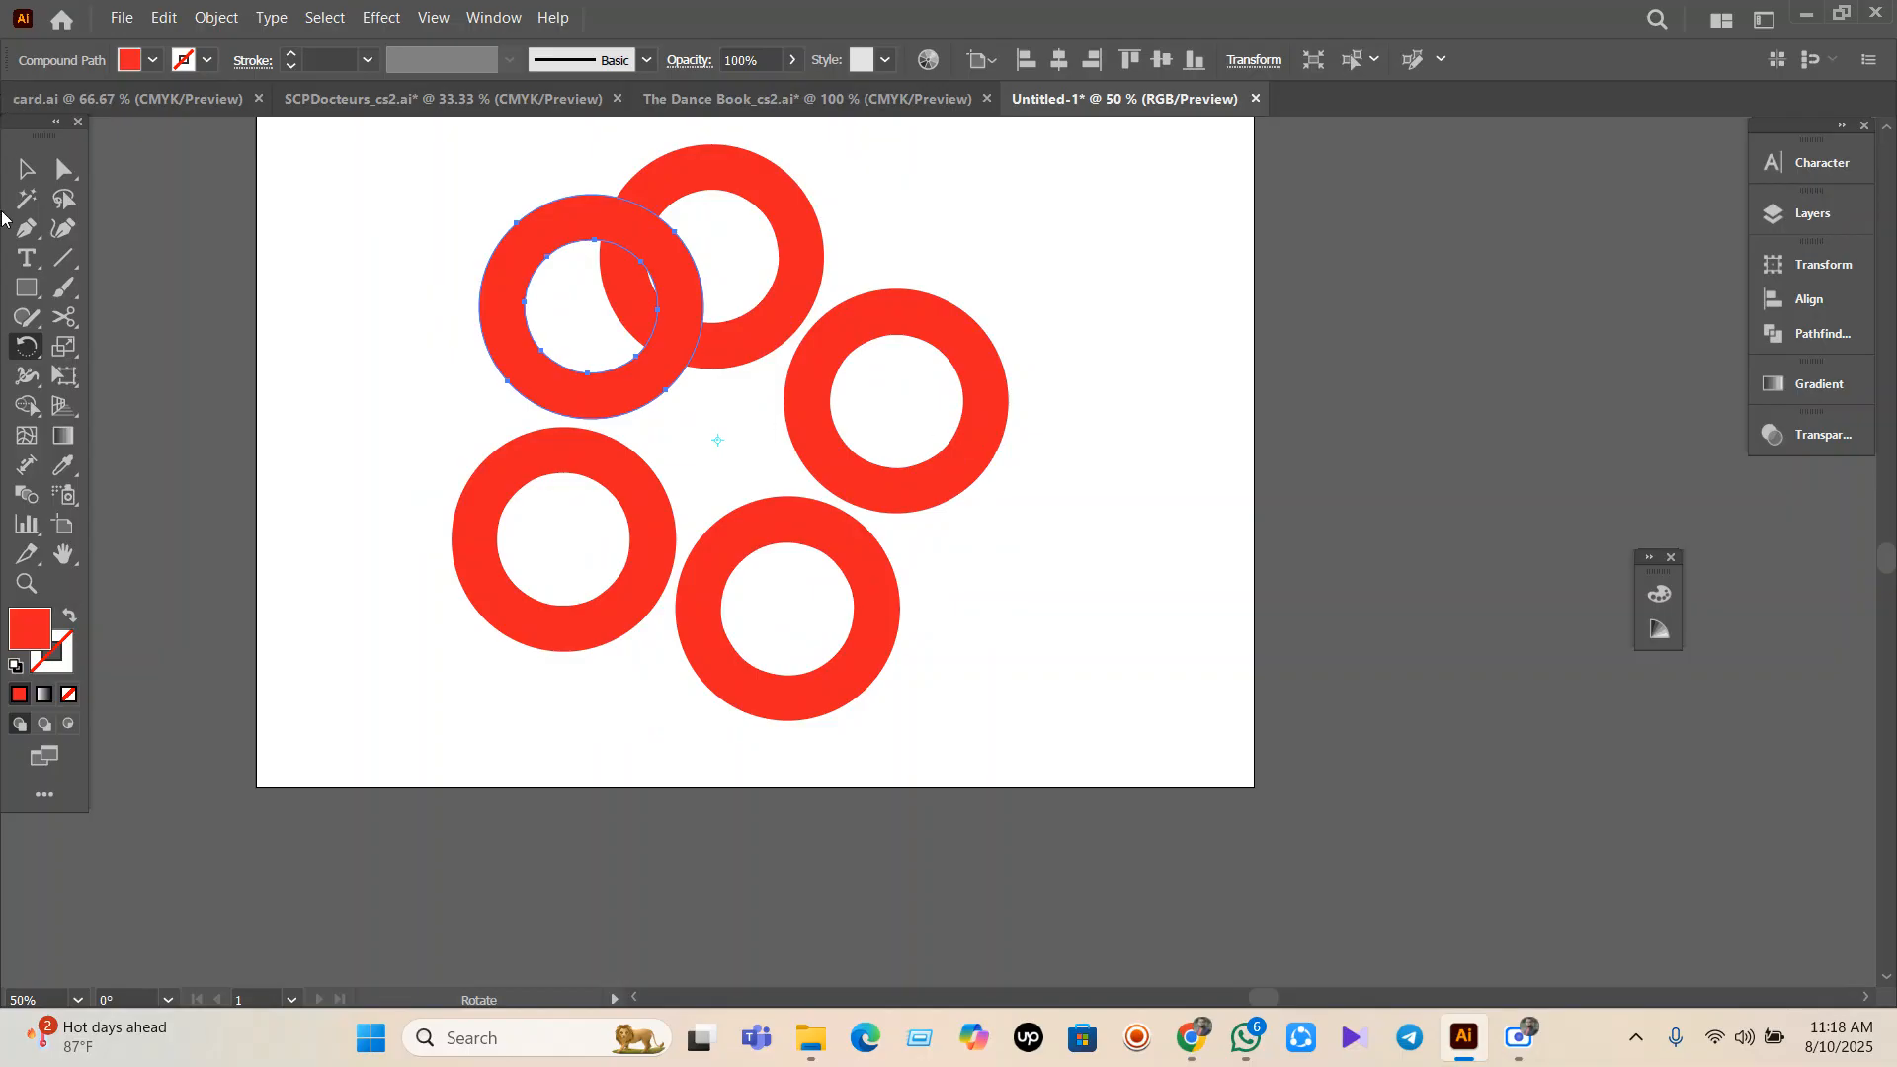
Select all five rings and move them together off the artboard to its right.
left_click(12, 180)
left_click_drag(352, 244, 1443, 729)
scroll(772, 703, "down", 2)
scroll(297, 593, "up", 1)
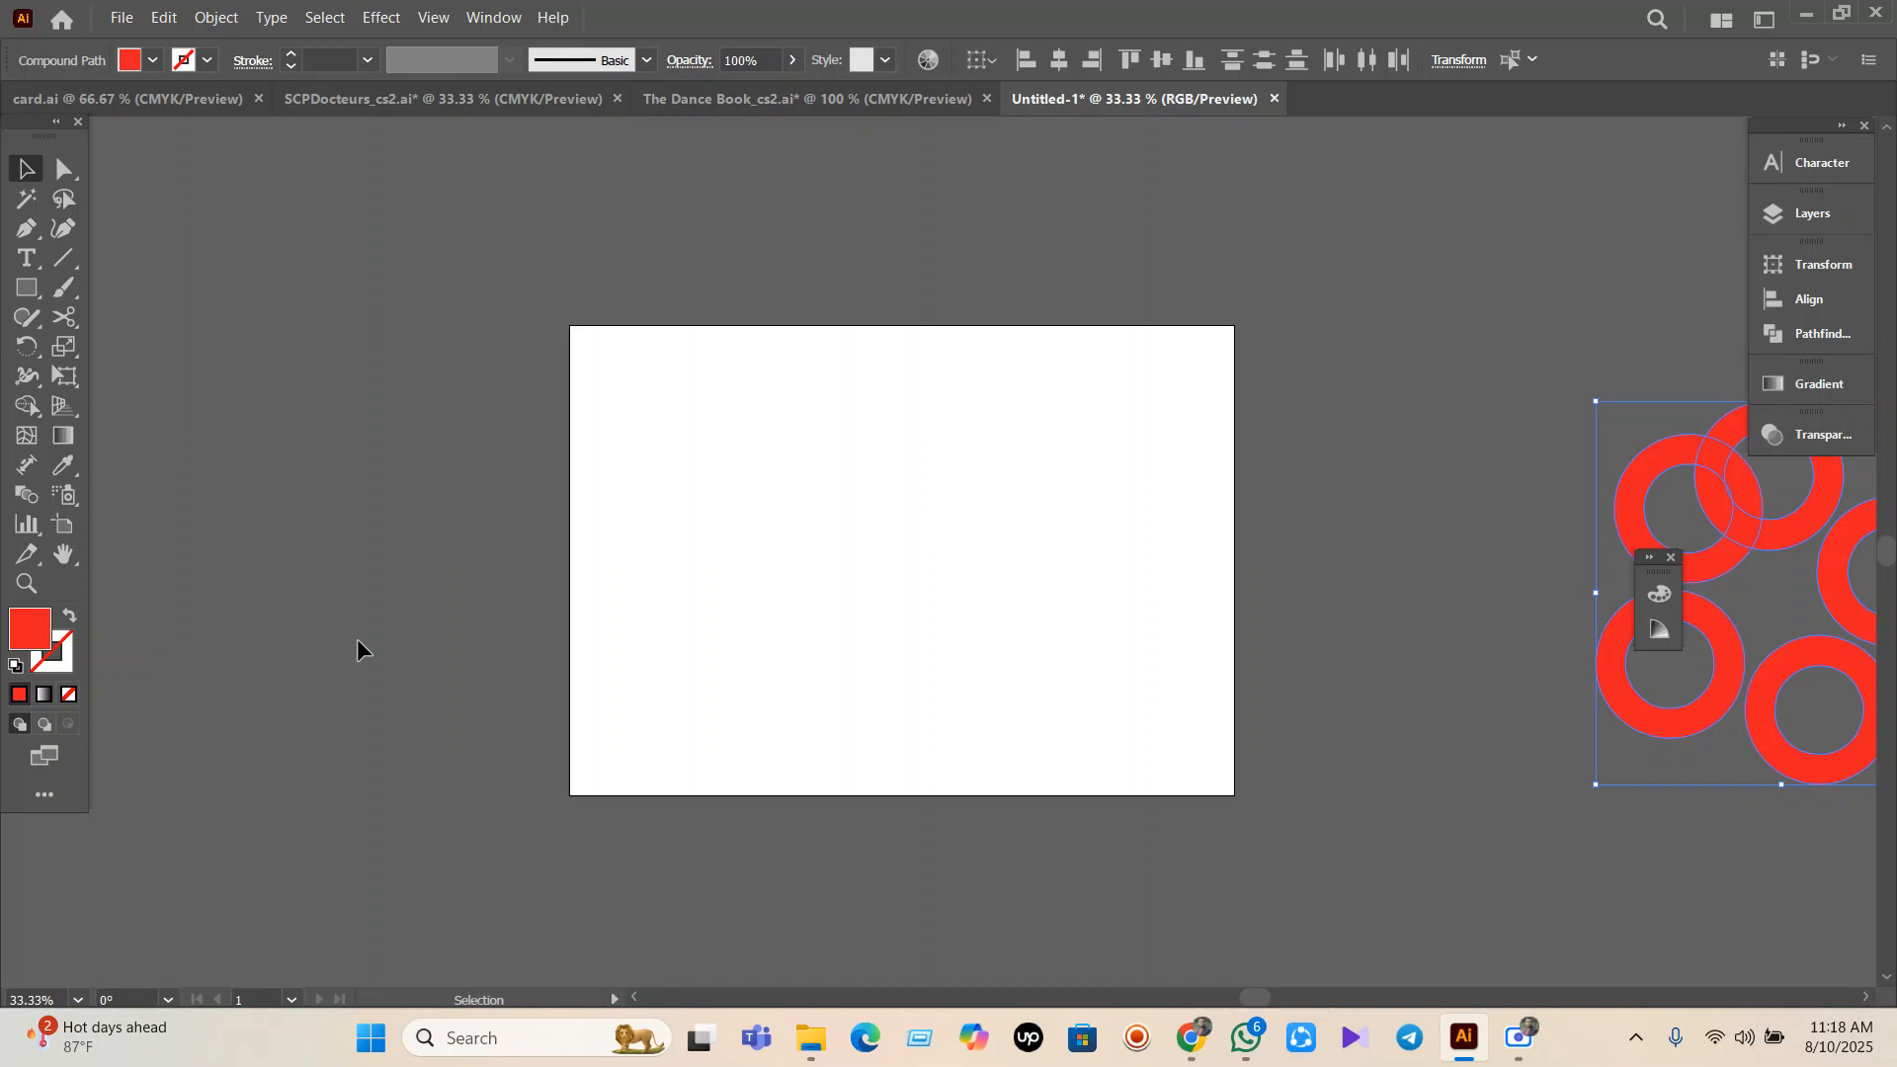
left_click(26, 325)
left_click(26, 293)
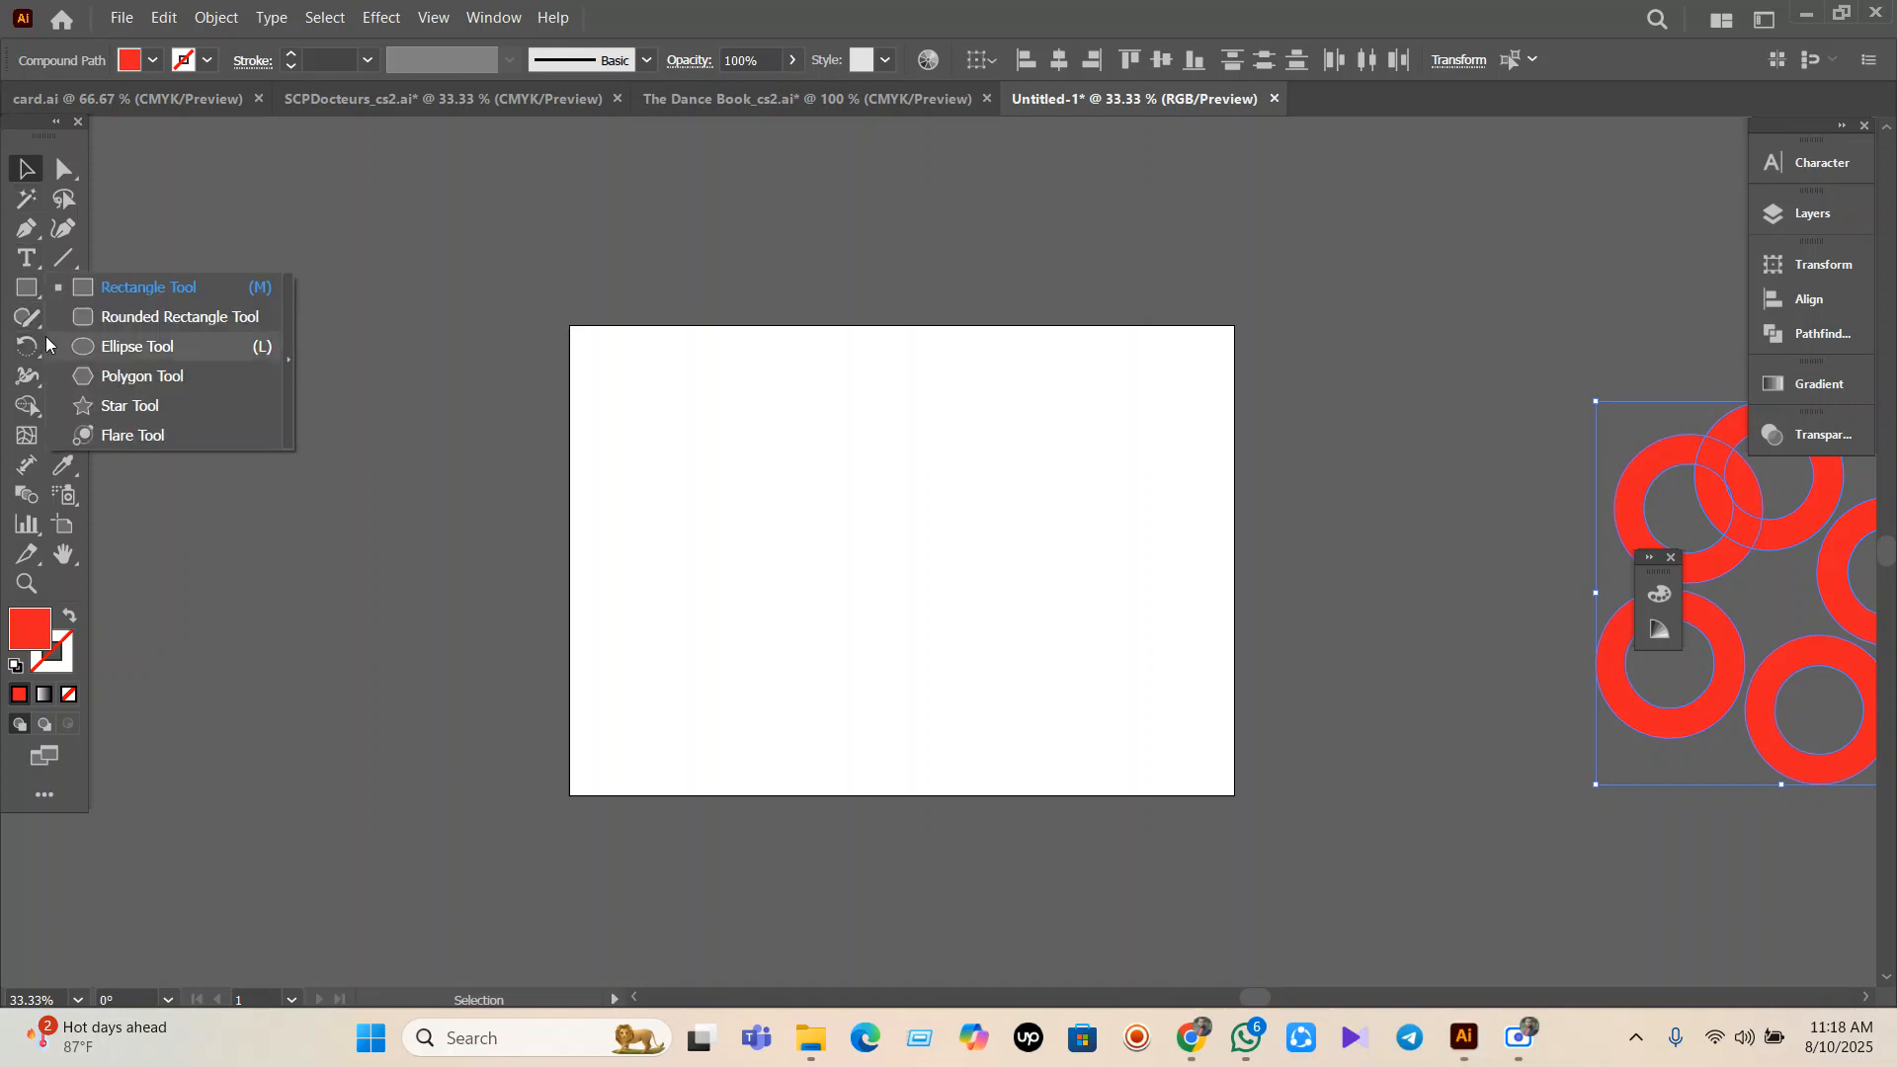
left_click_drag(26, 347, 89, 381)
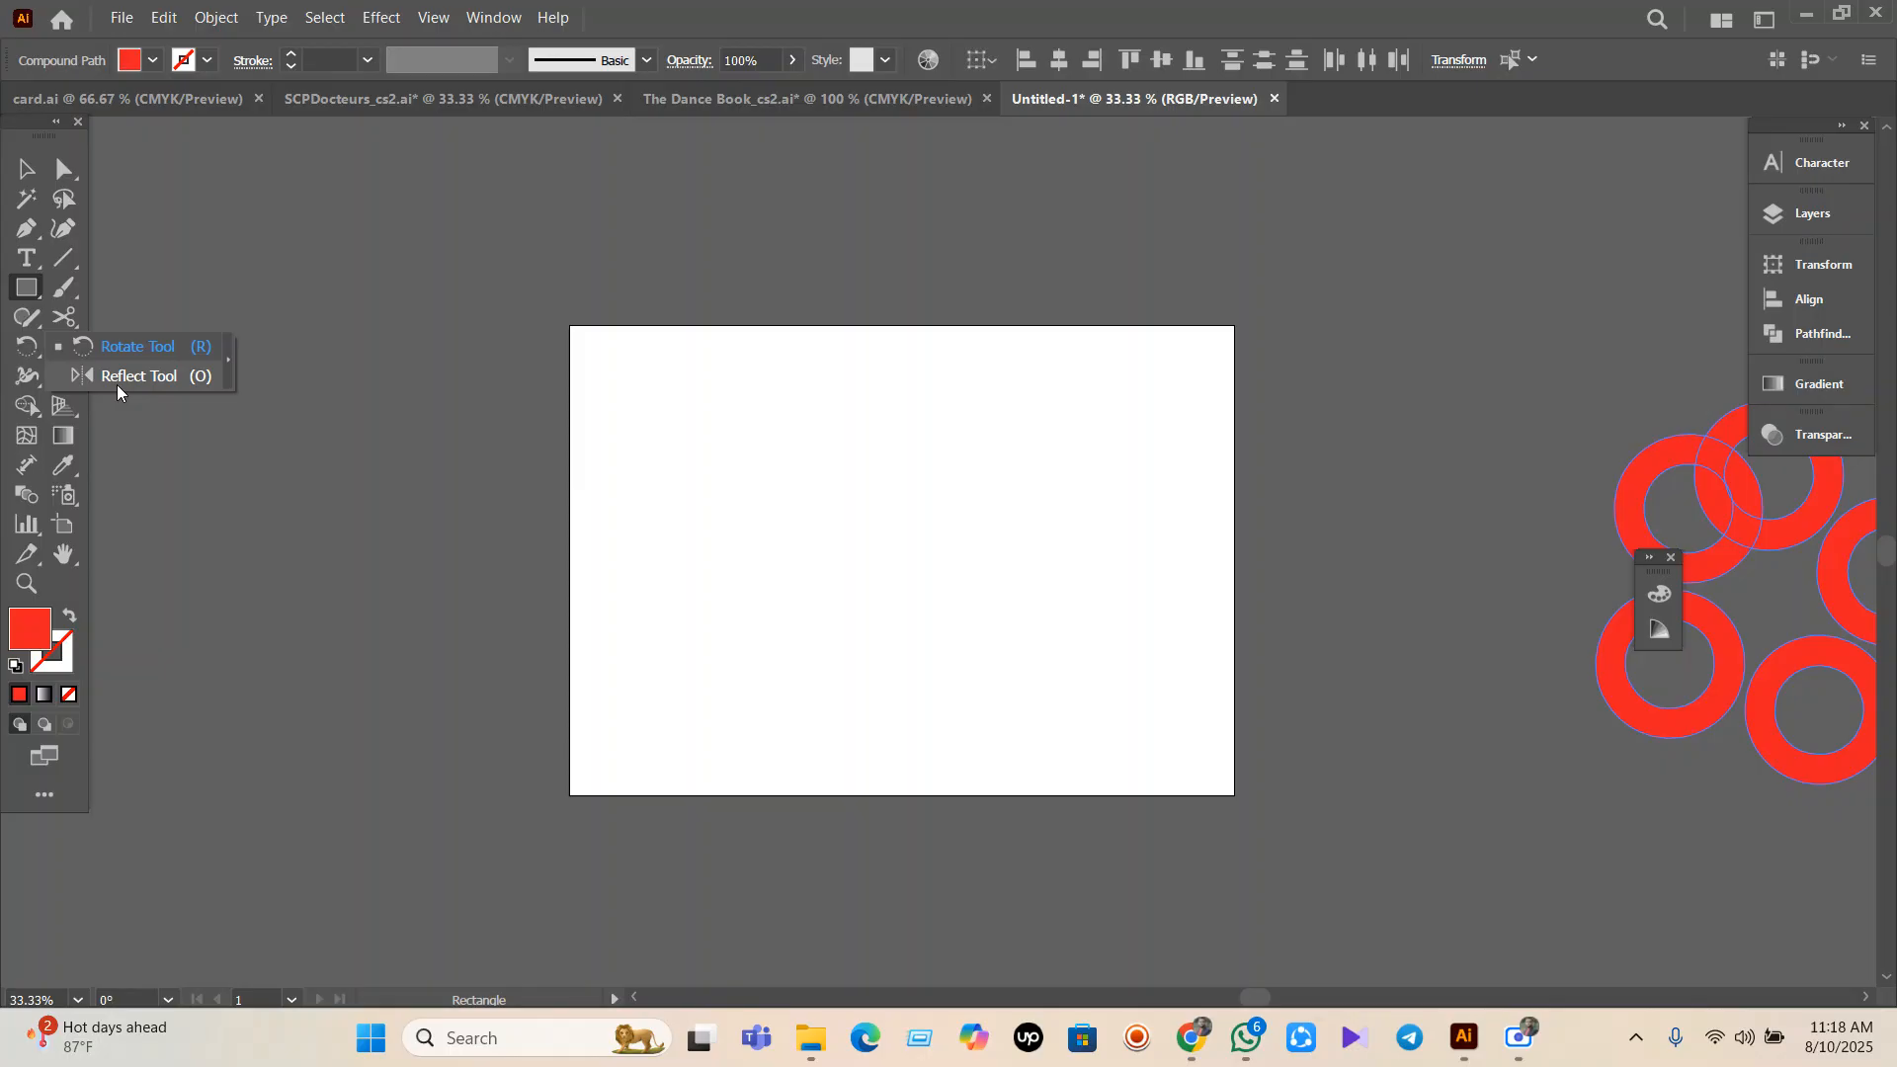
Switch to Chrome and search Google for "lione vector" in a new tab.
mouse_move(1193, 1037)
left_click(1117, 916)
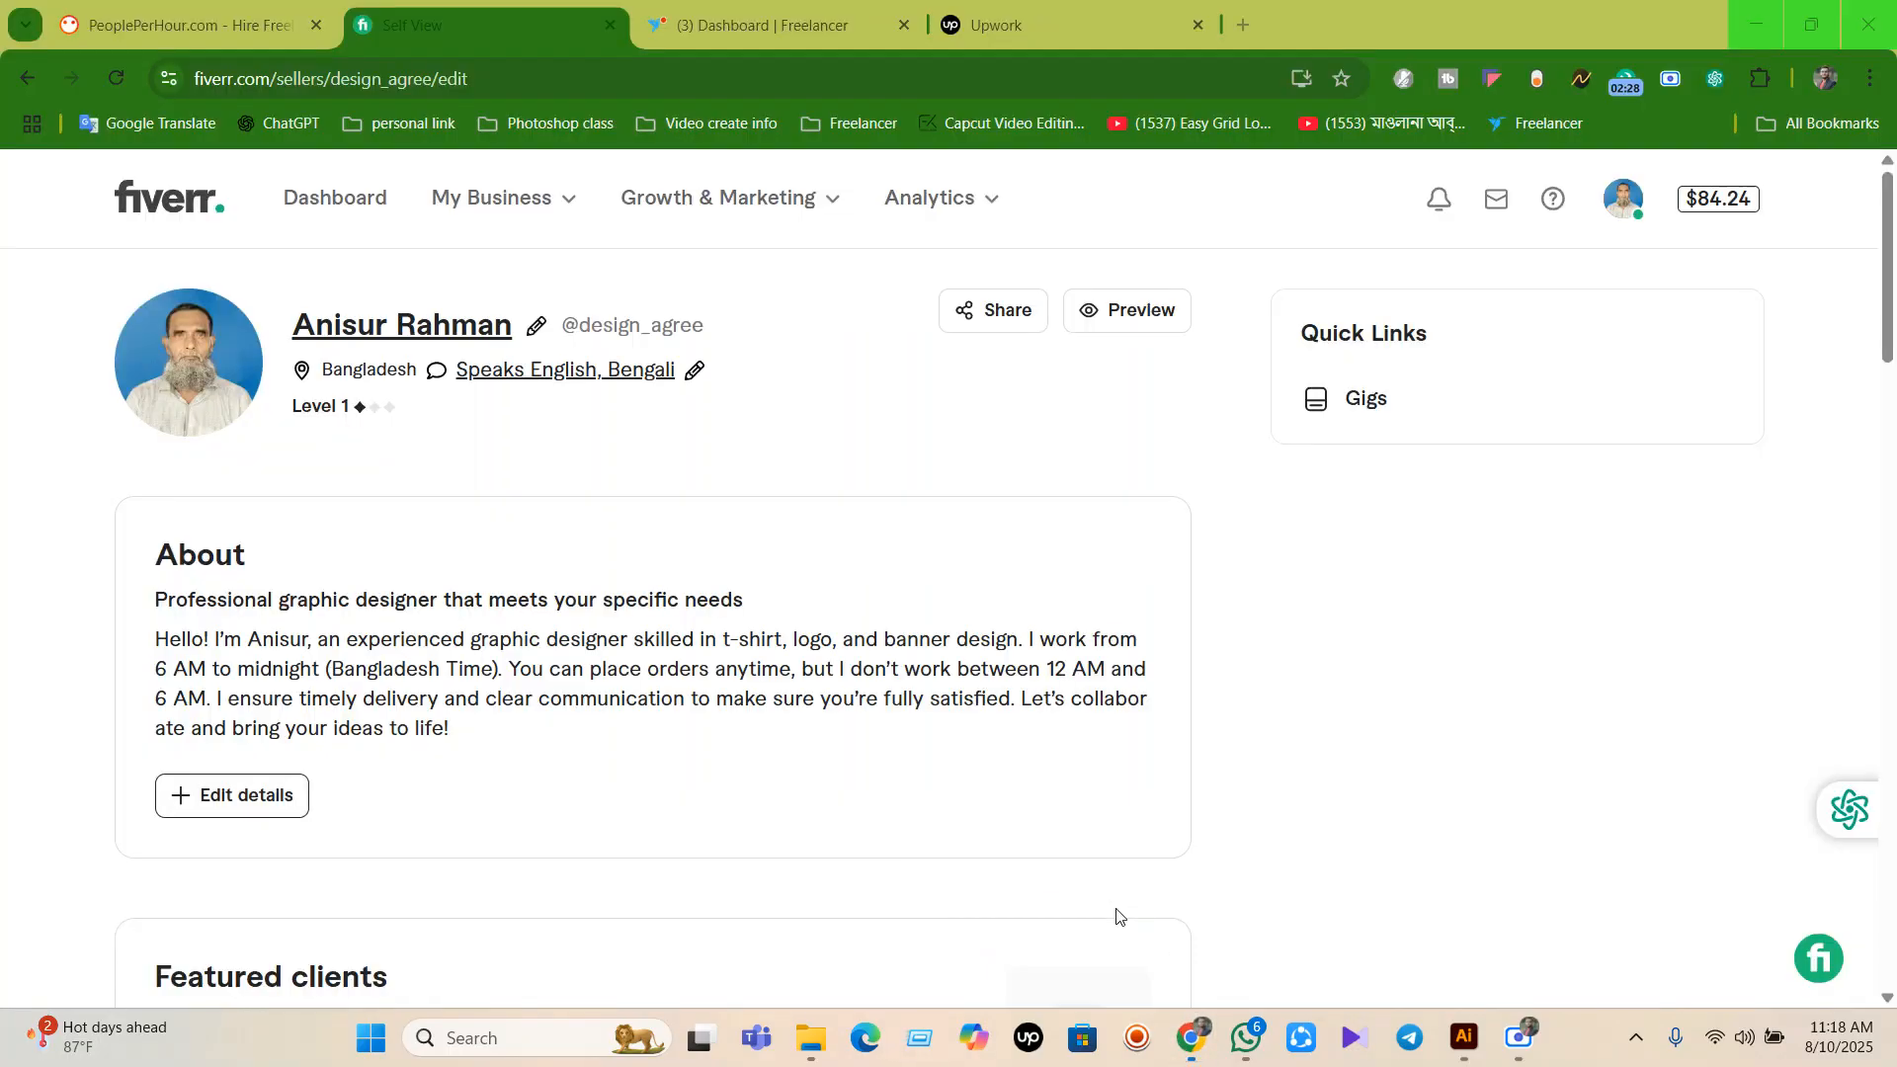
left_click(1241, 32)
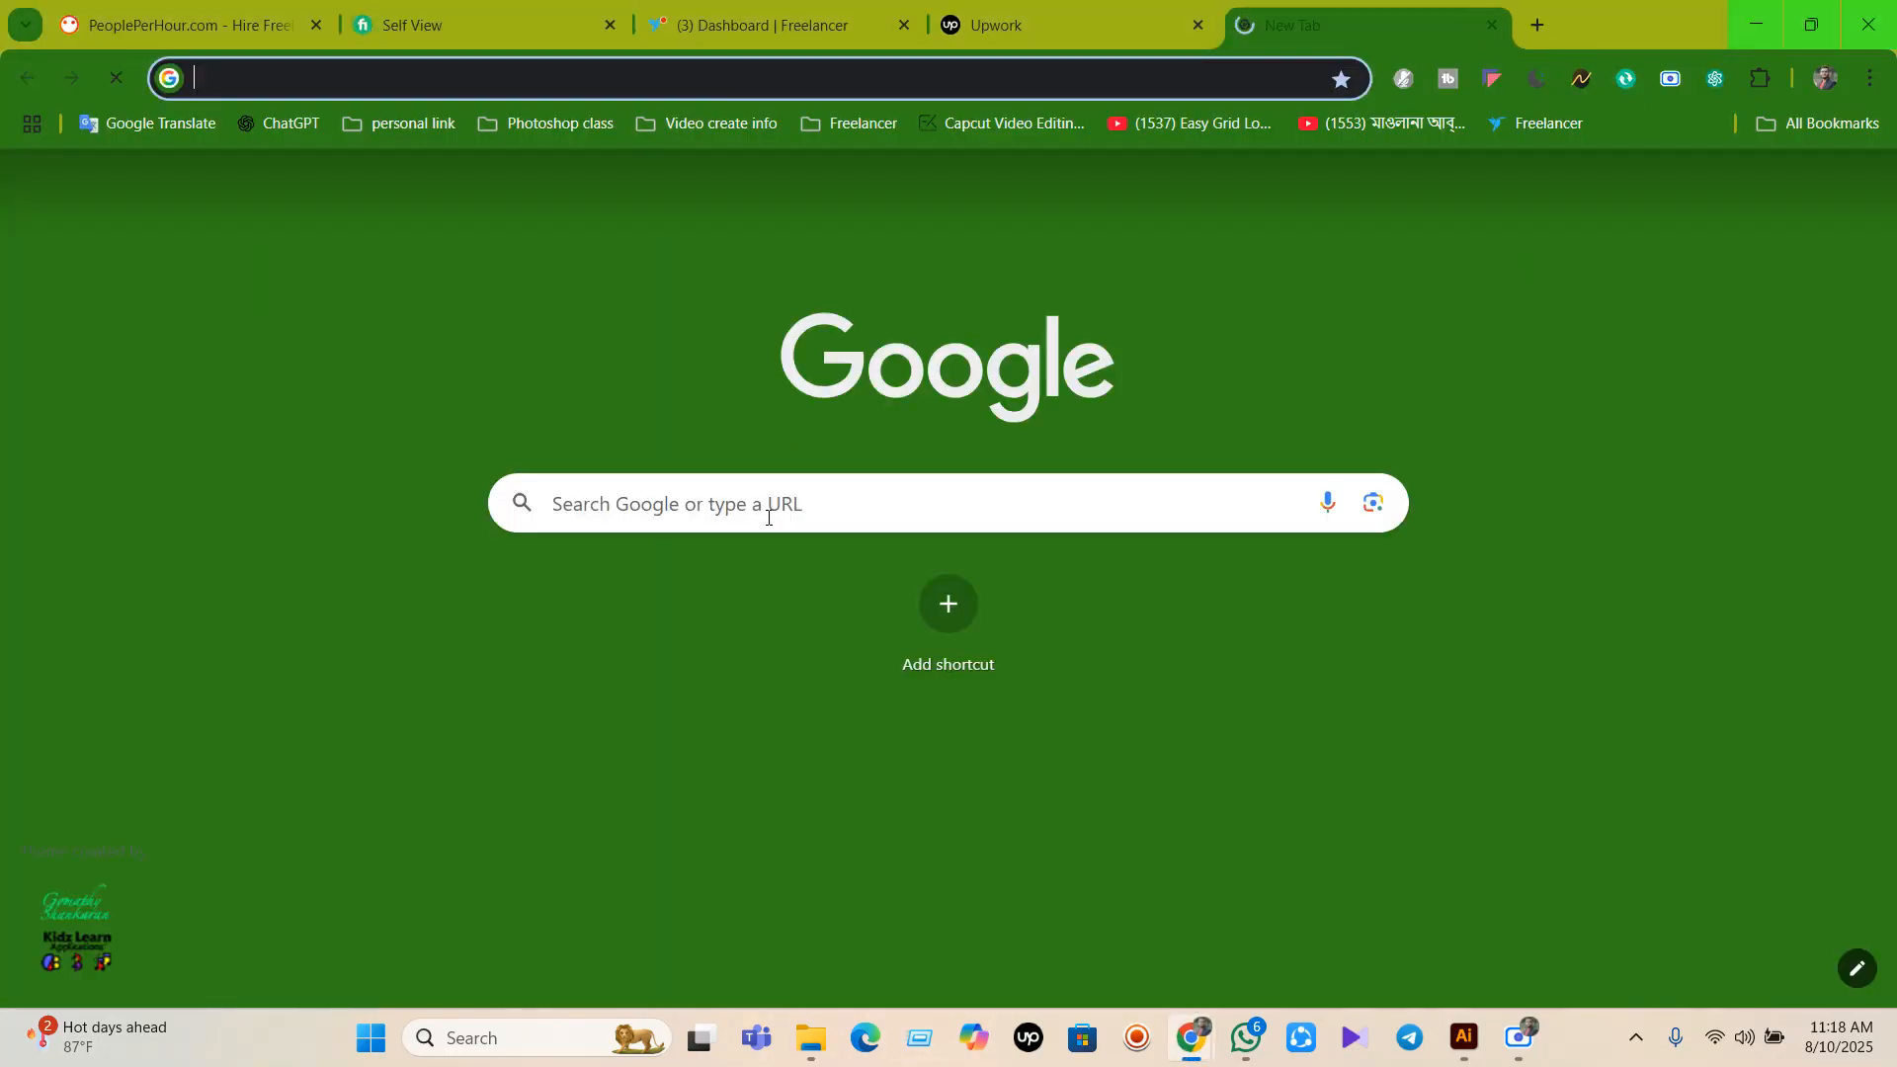
left_click(767, 514)
type("lio")
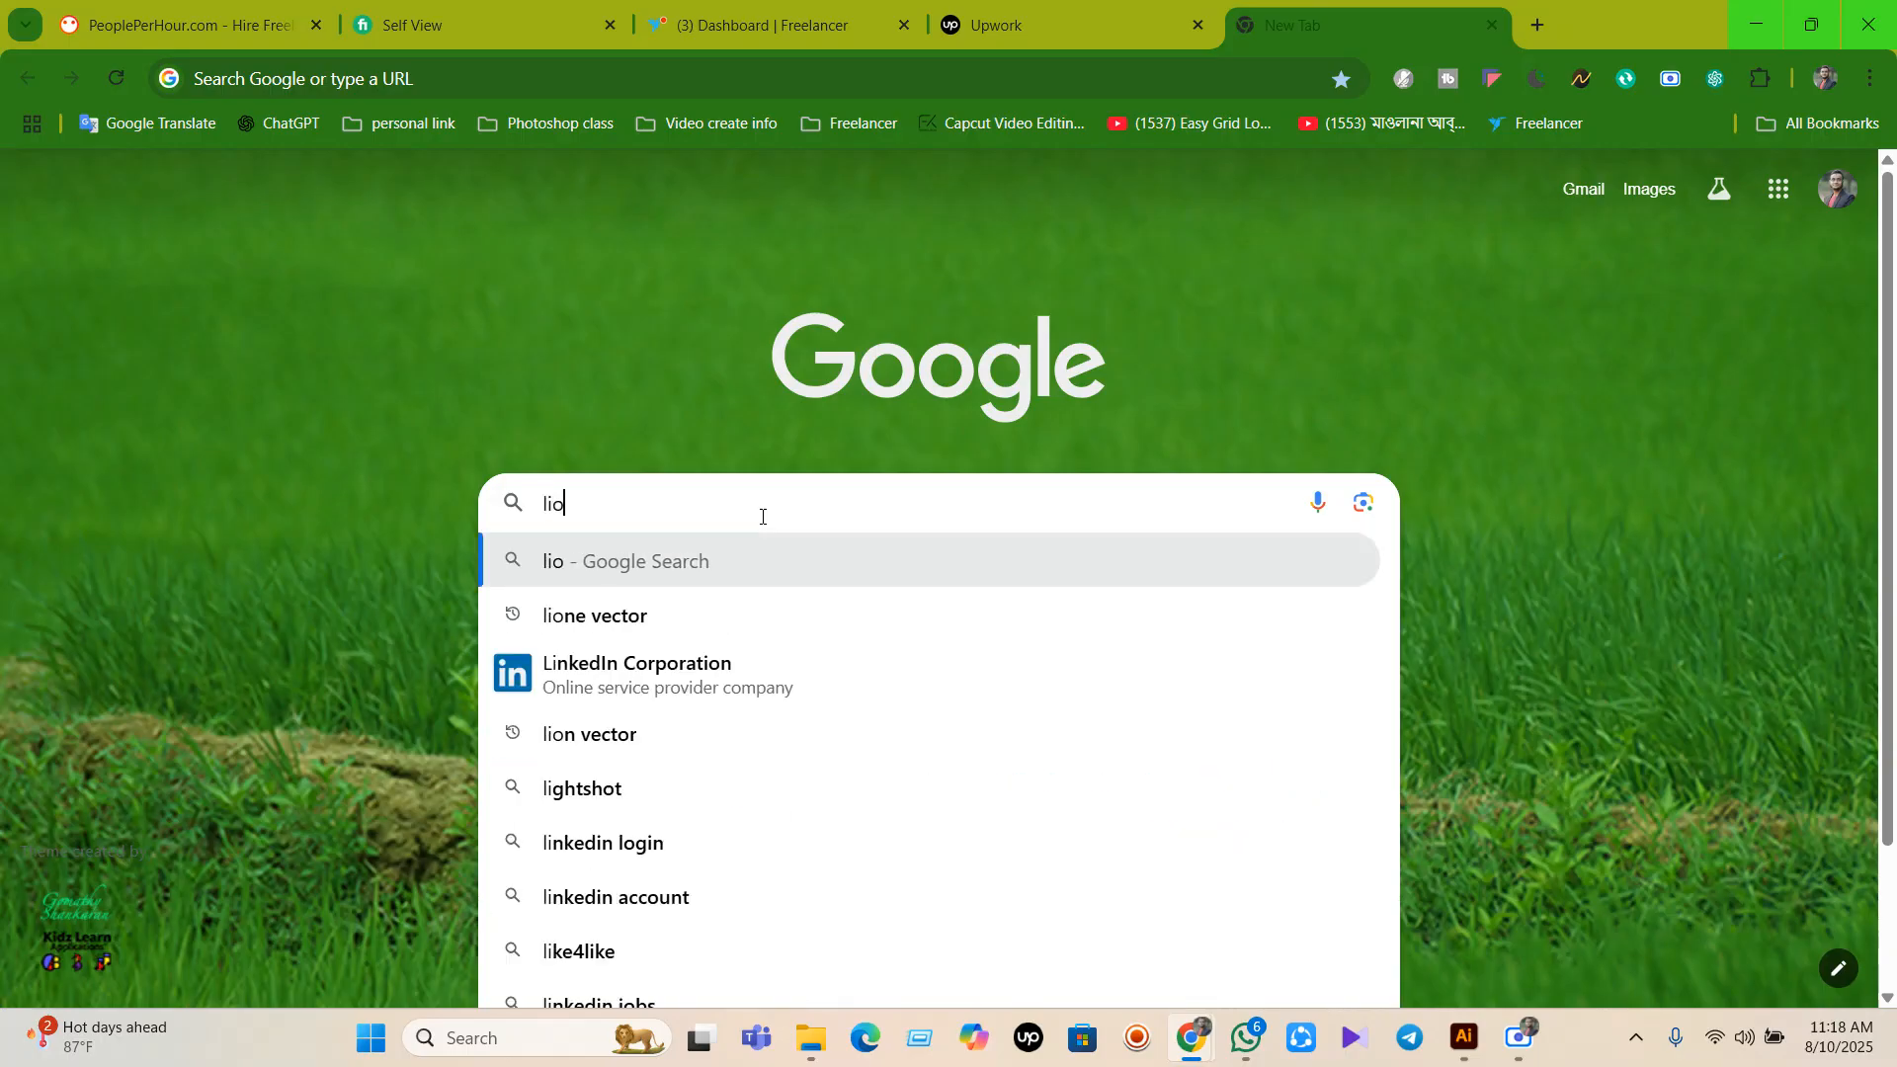
type("ne vector")
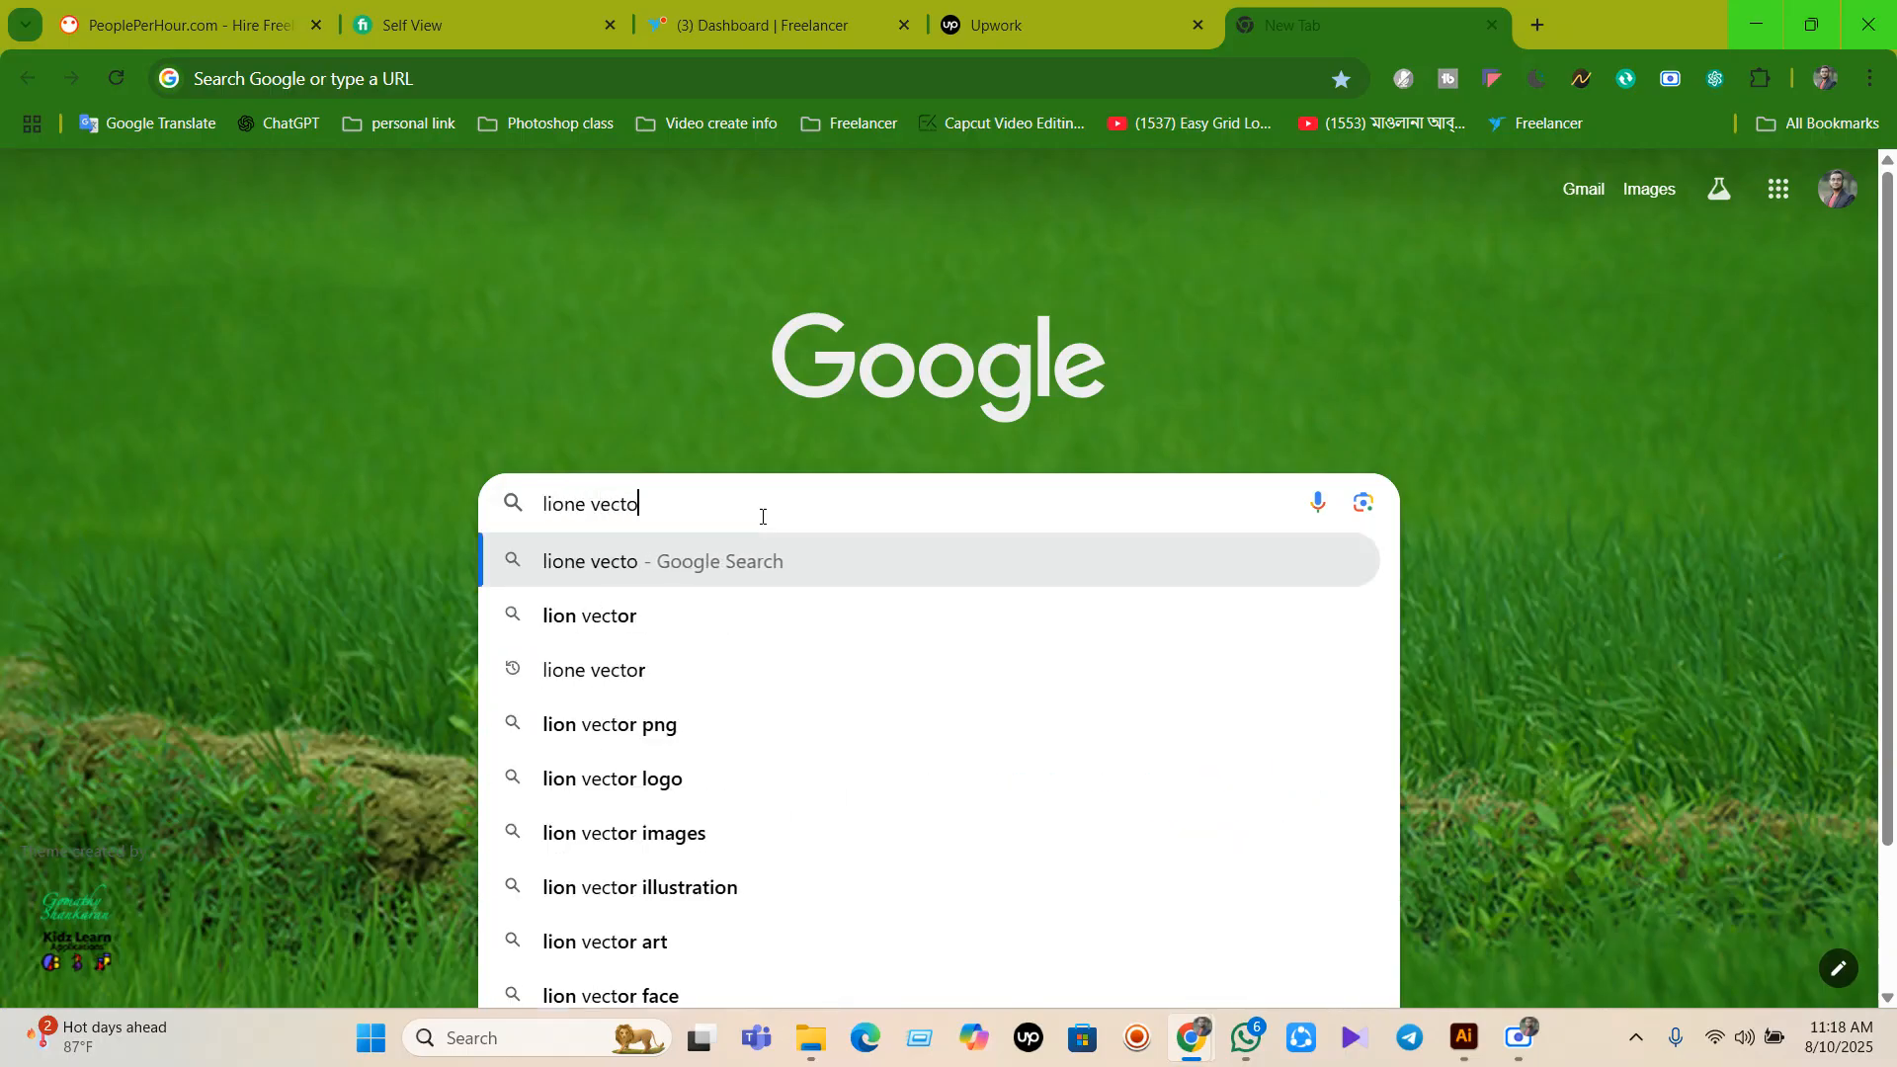
key("Return")
scroll(553, 642, "down", 1)
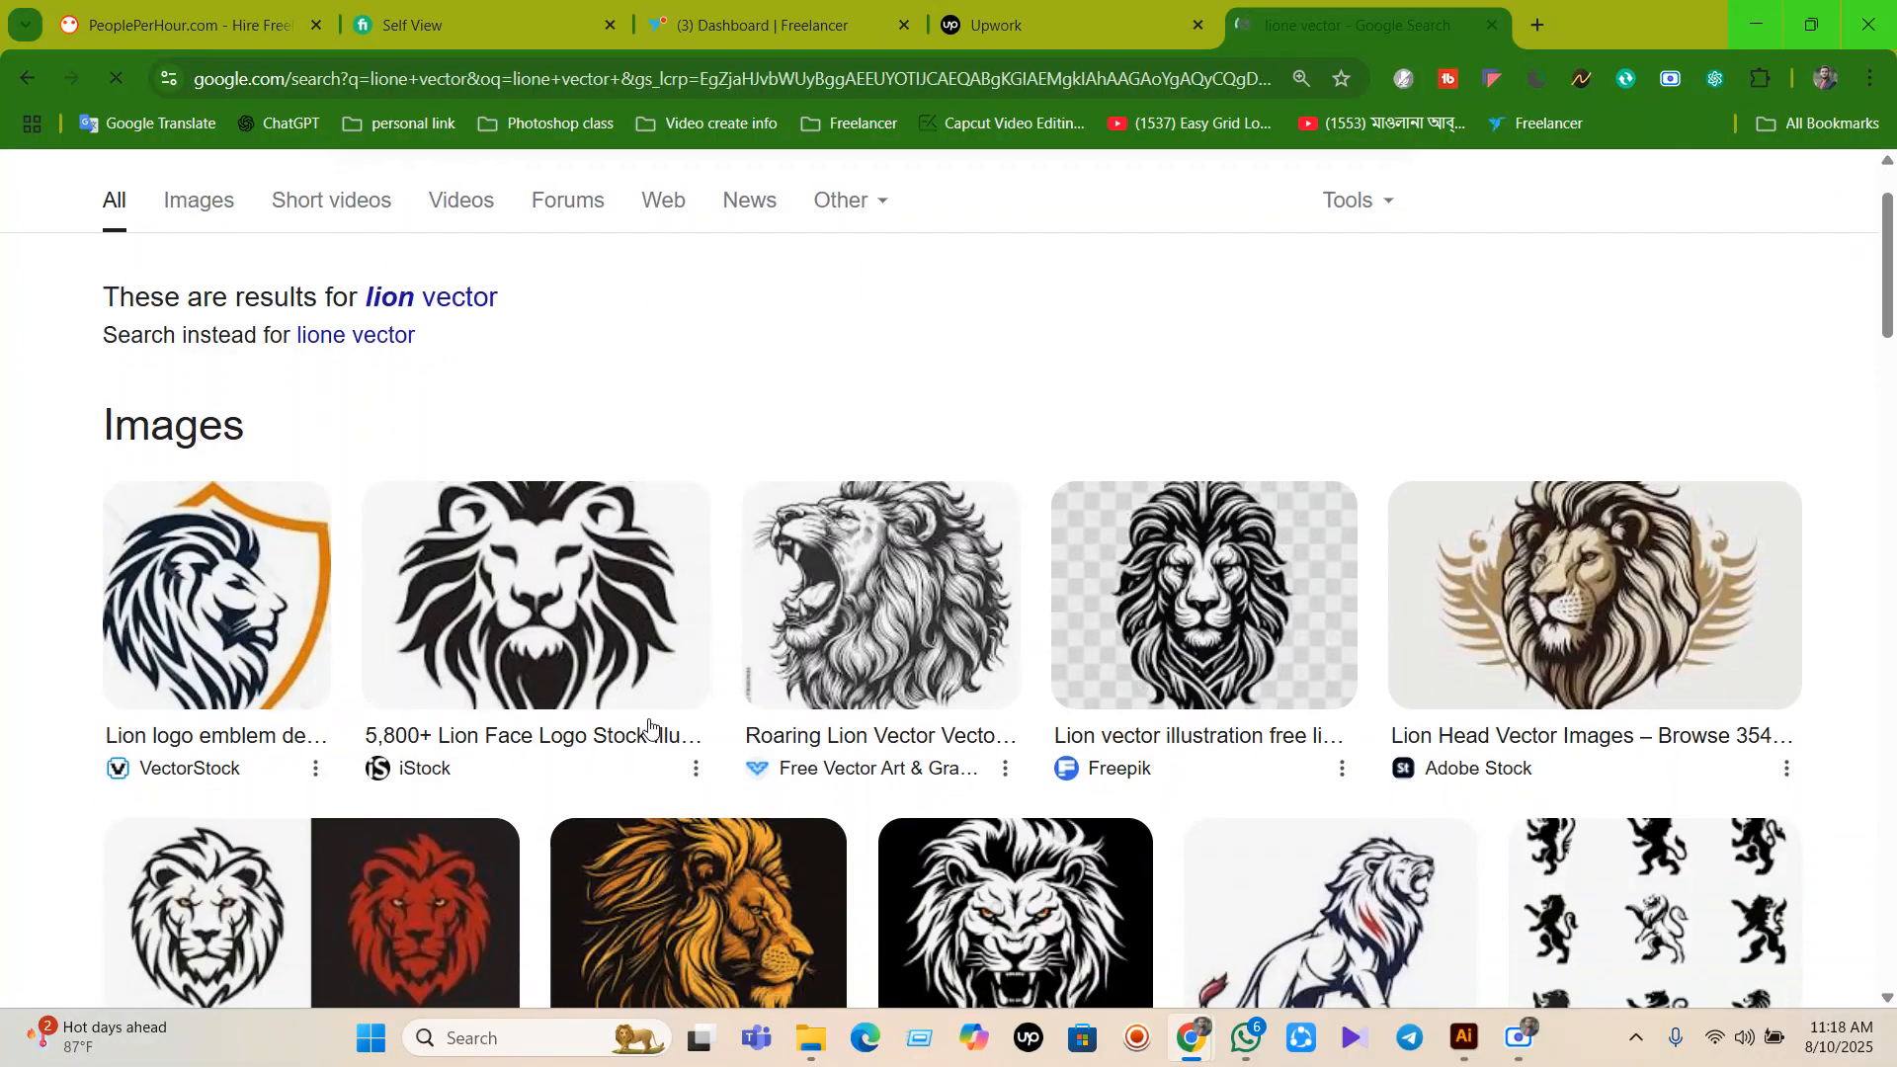
Copy the black lion face image from the iStock result and paste it onto the empty Illustrator artboard.
left_click(553, 645)
right_click(1230, 553)
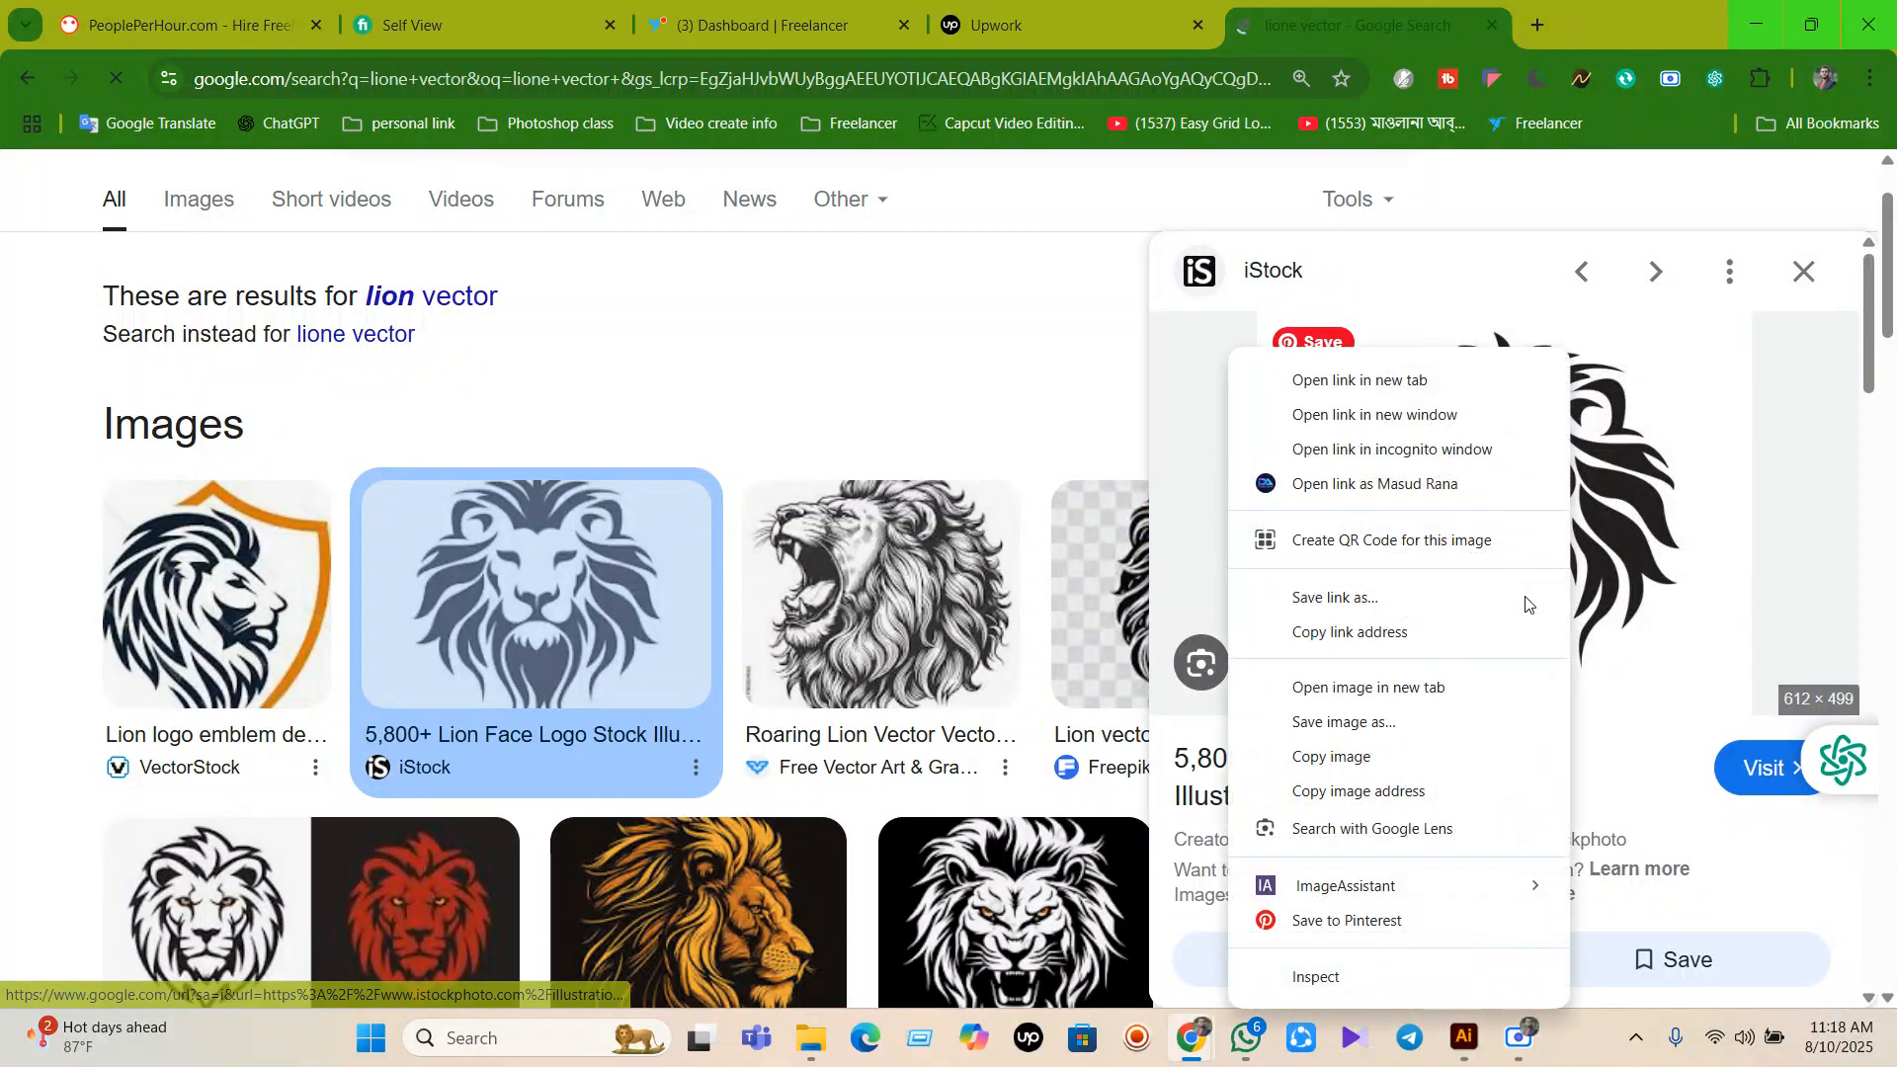
left_click(1340, 753)
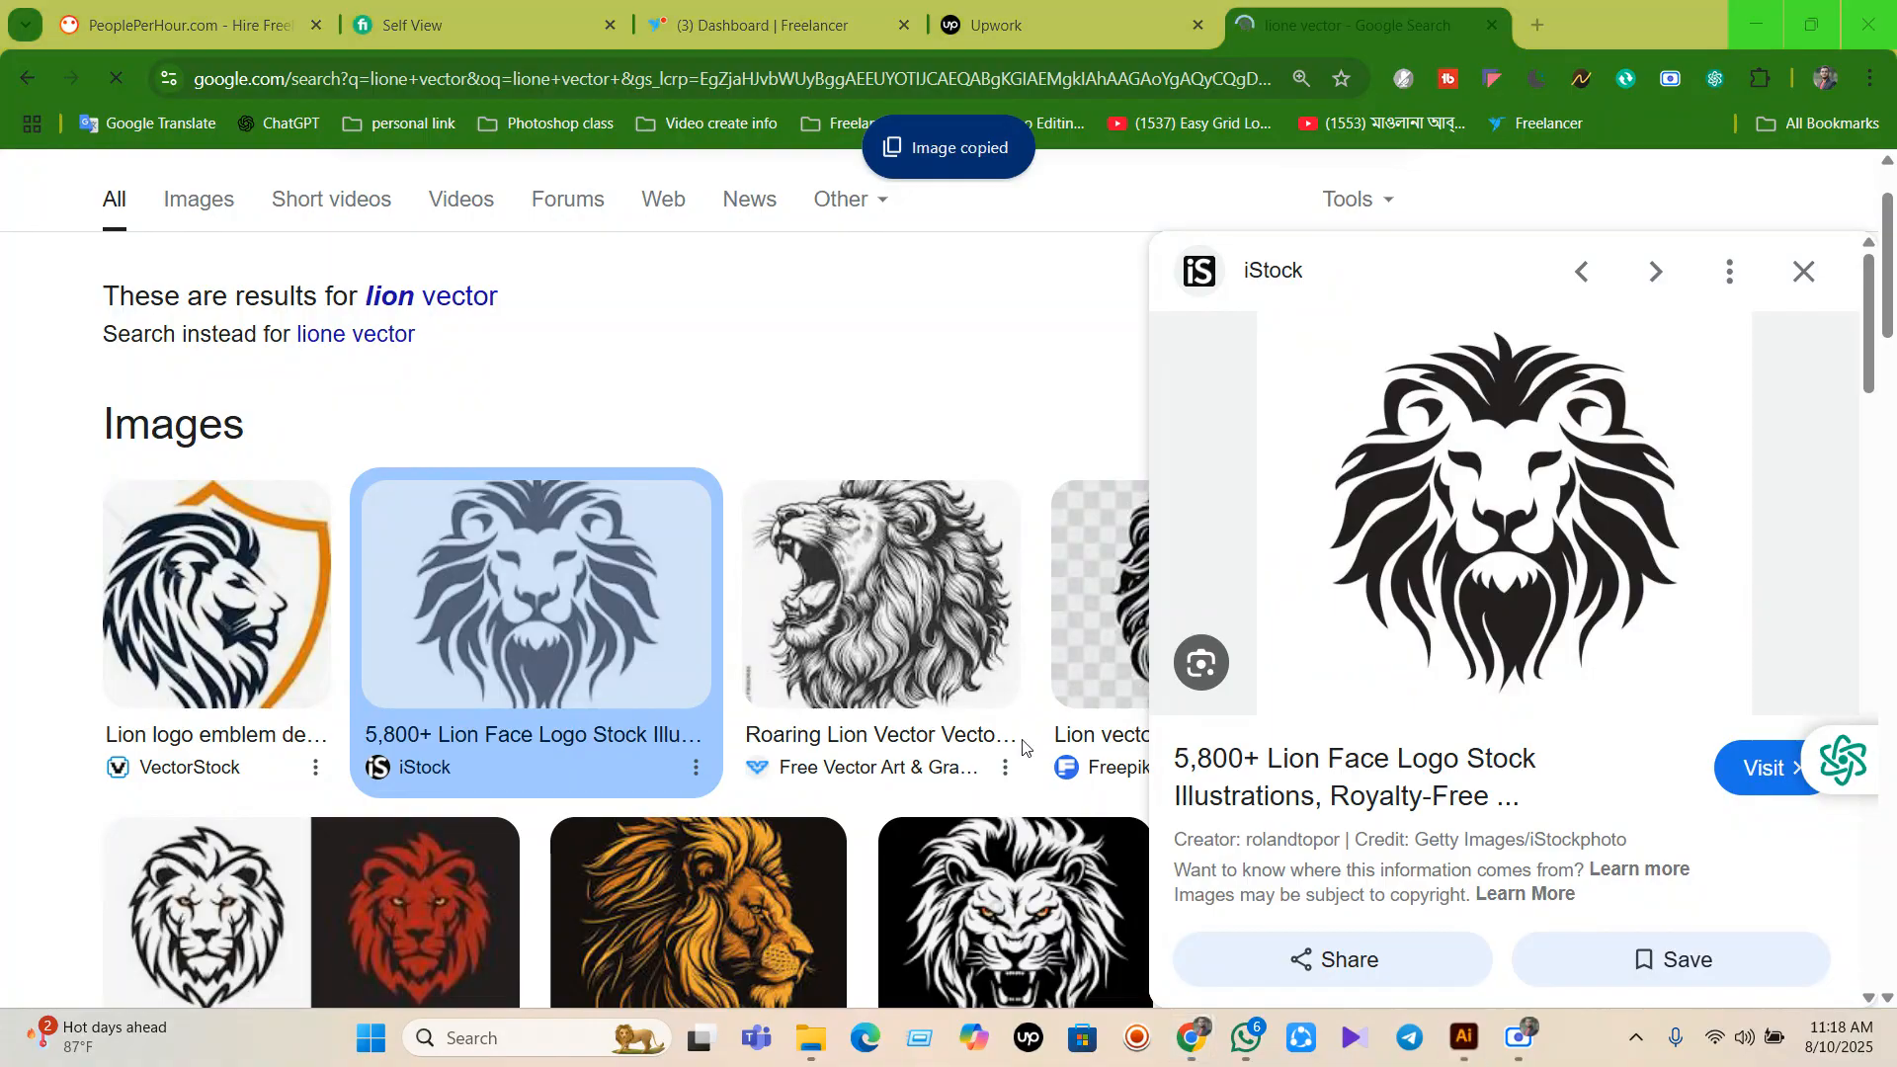
left_click(1471, 1061)
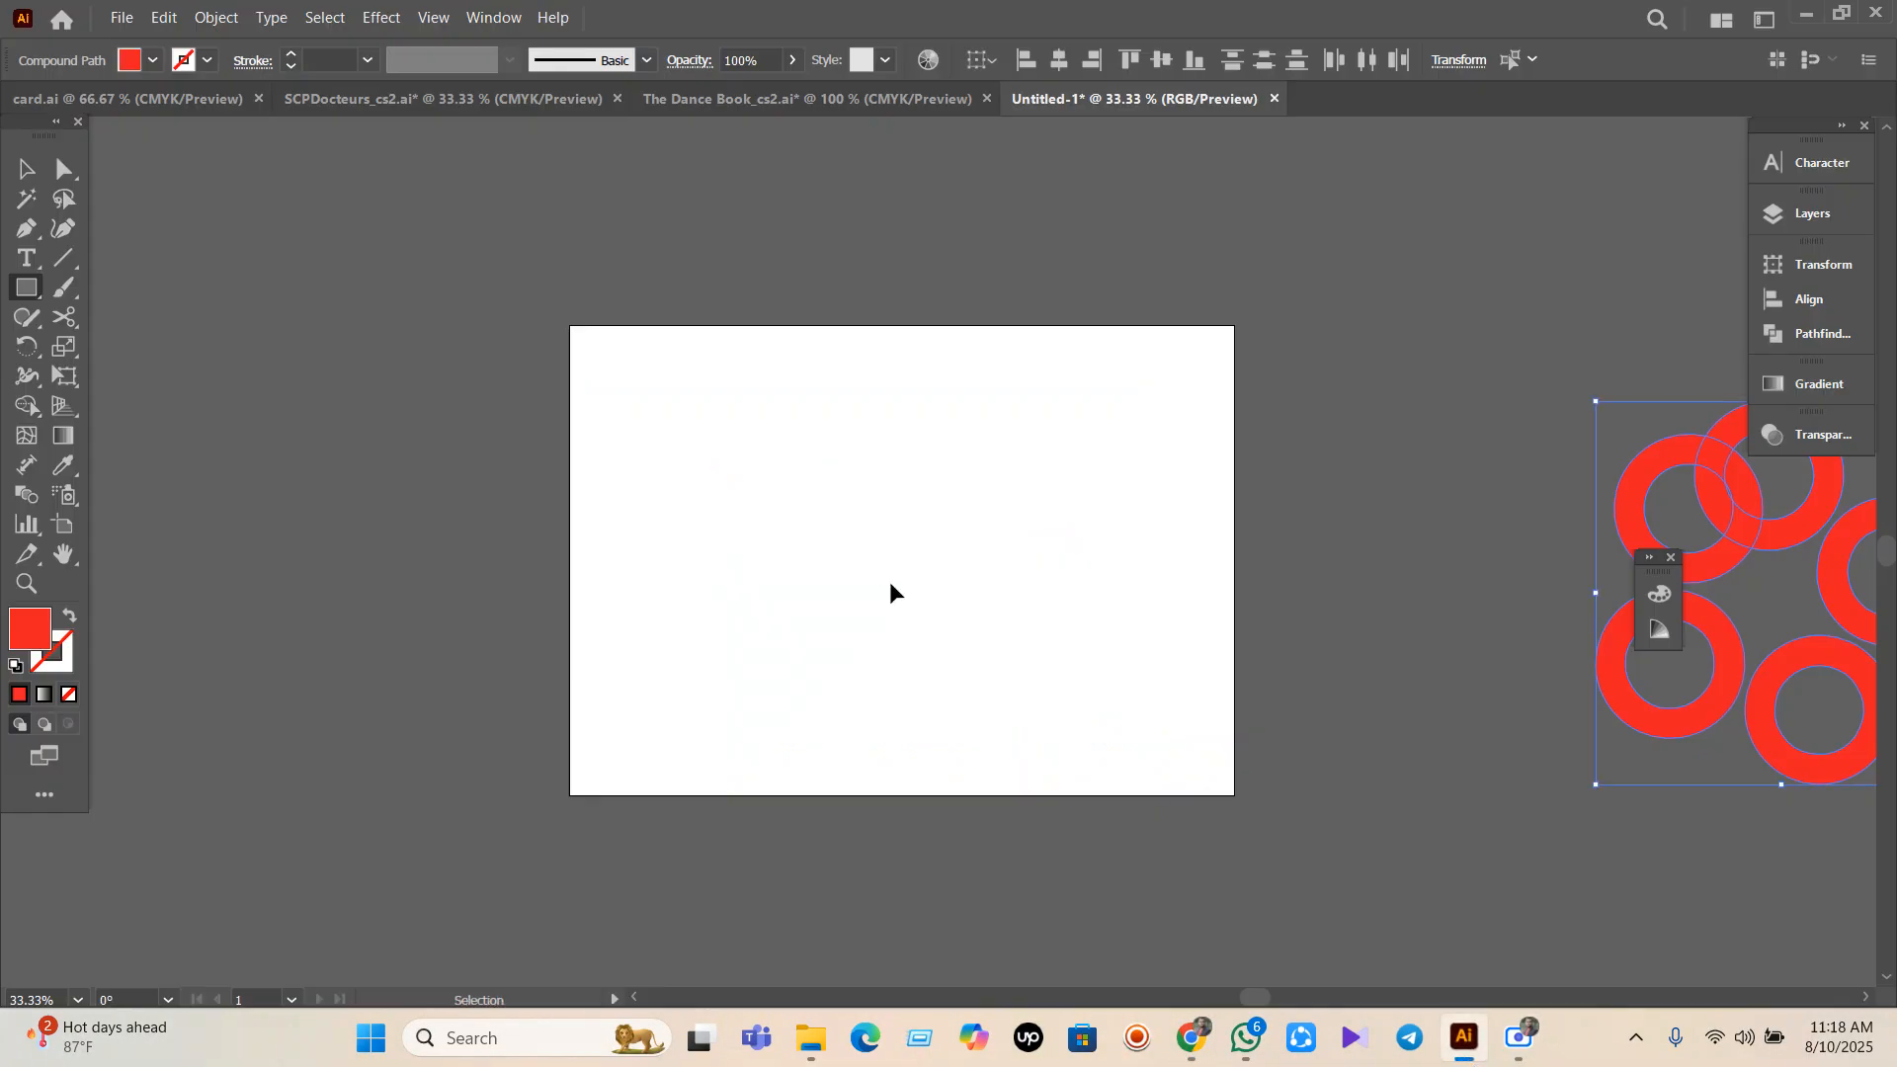
key("ctrl+v")
left_click(24, 177)
scroll(850, 587, "up", 1)
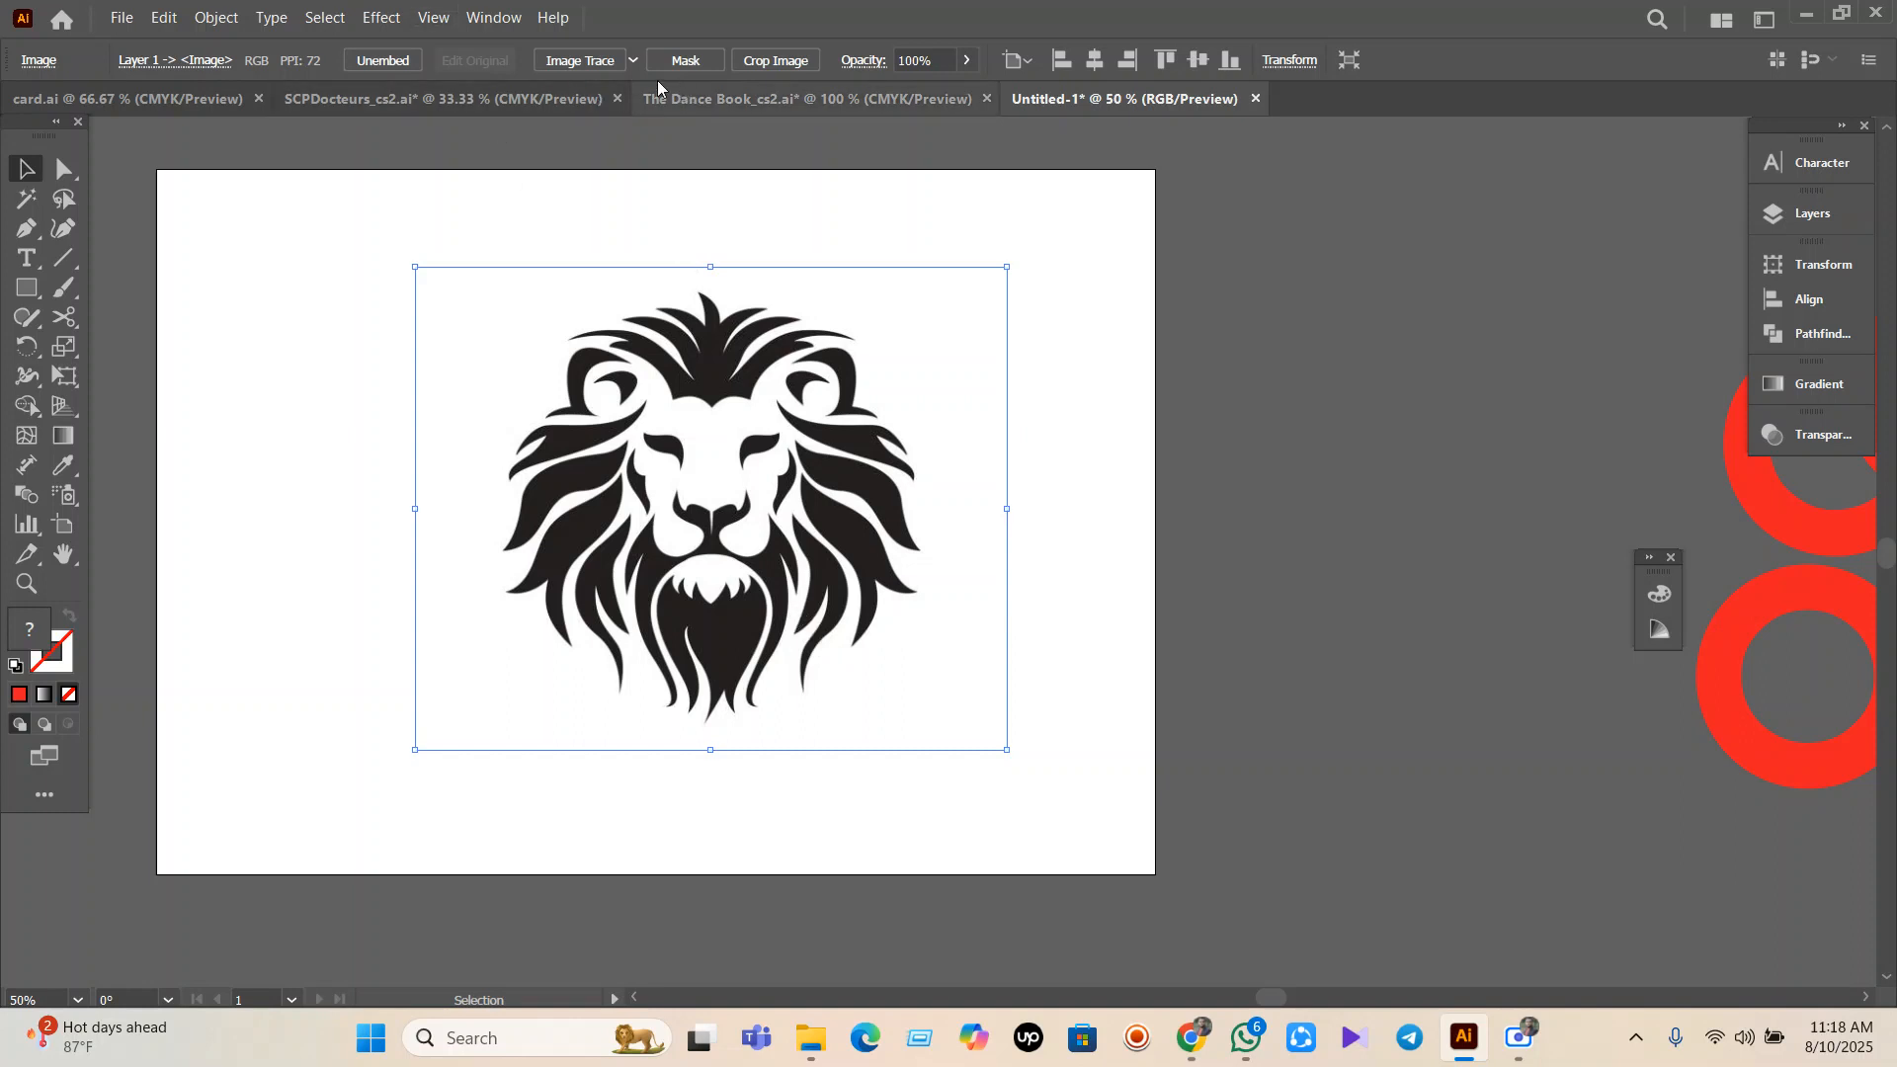
Trace the lion image with the Black and White Logo preset, expand the tracing and ungroup its shapes.
left_click(633, 60)
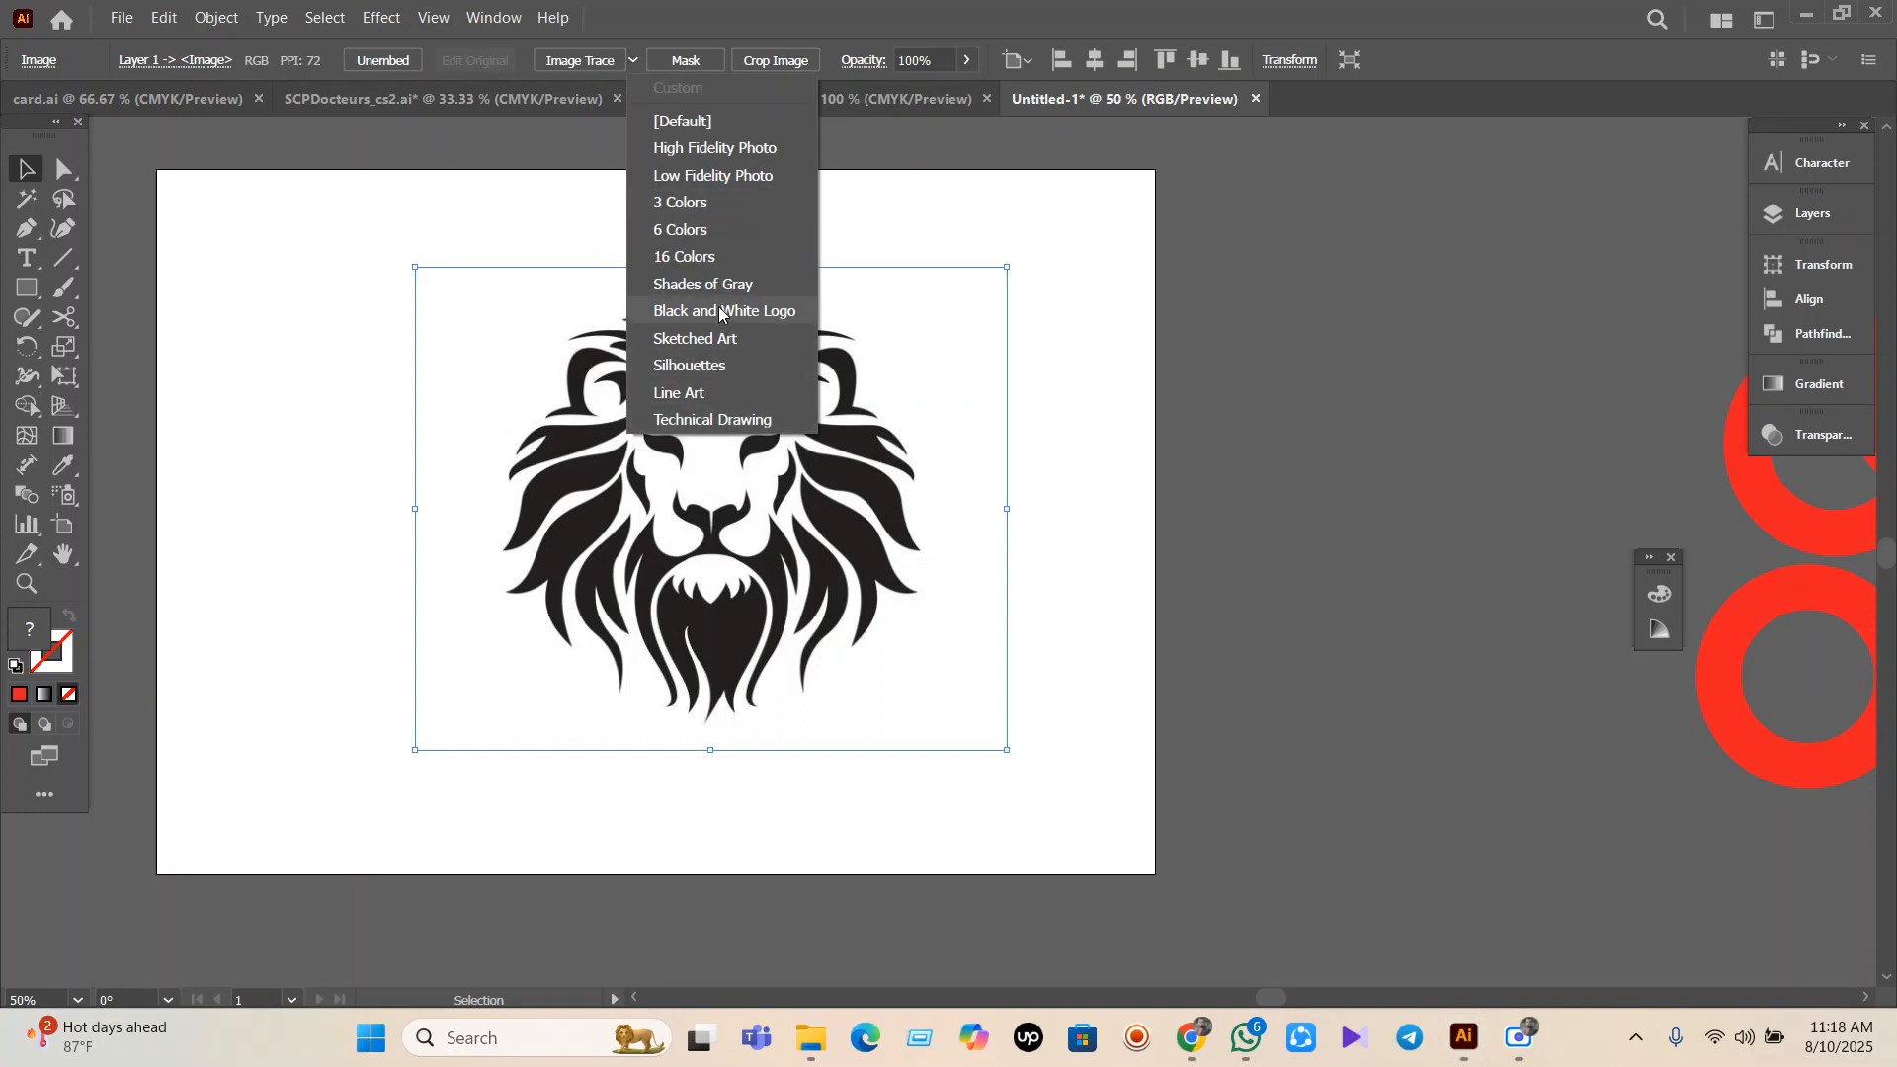
left_click(716, 312)
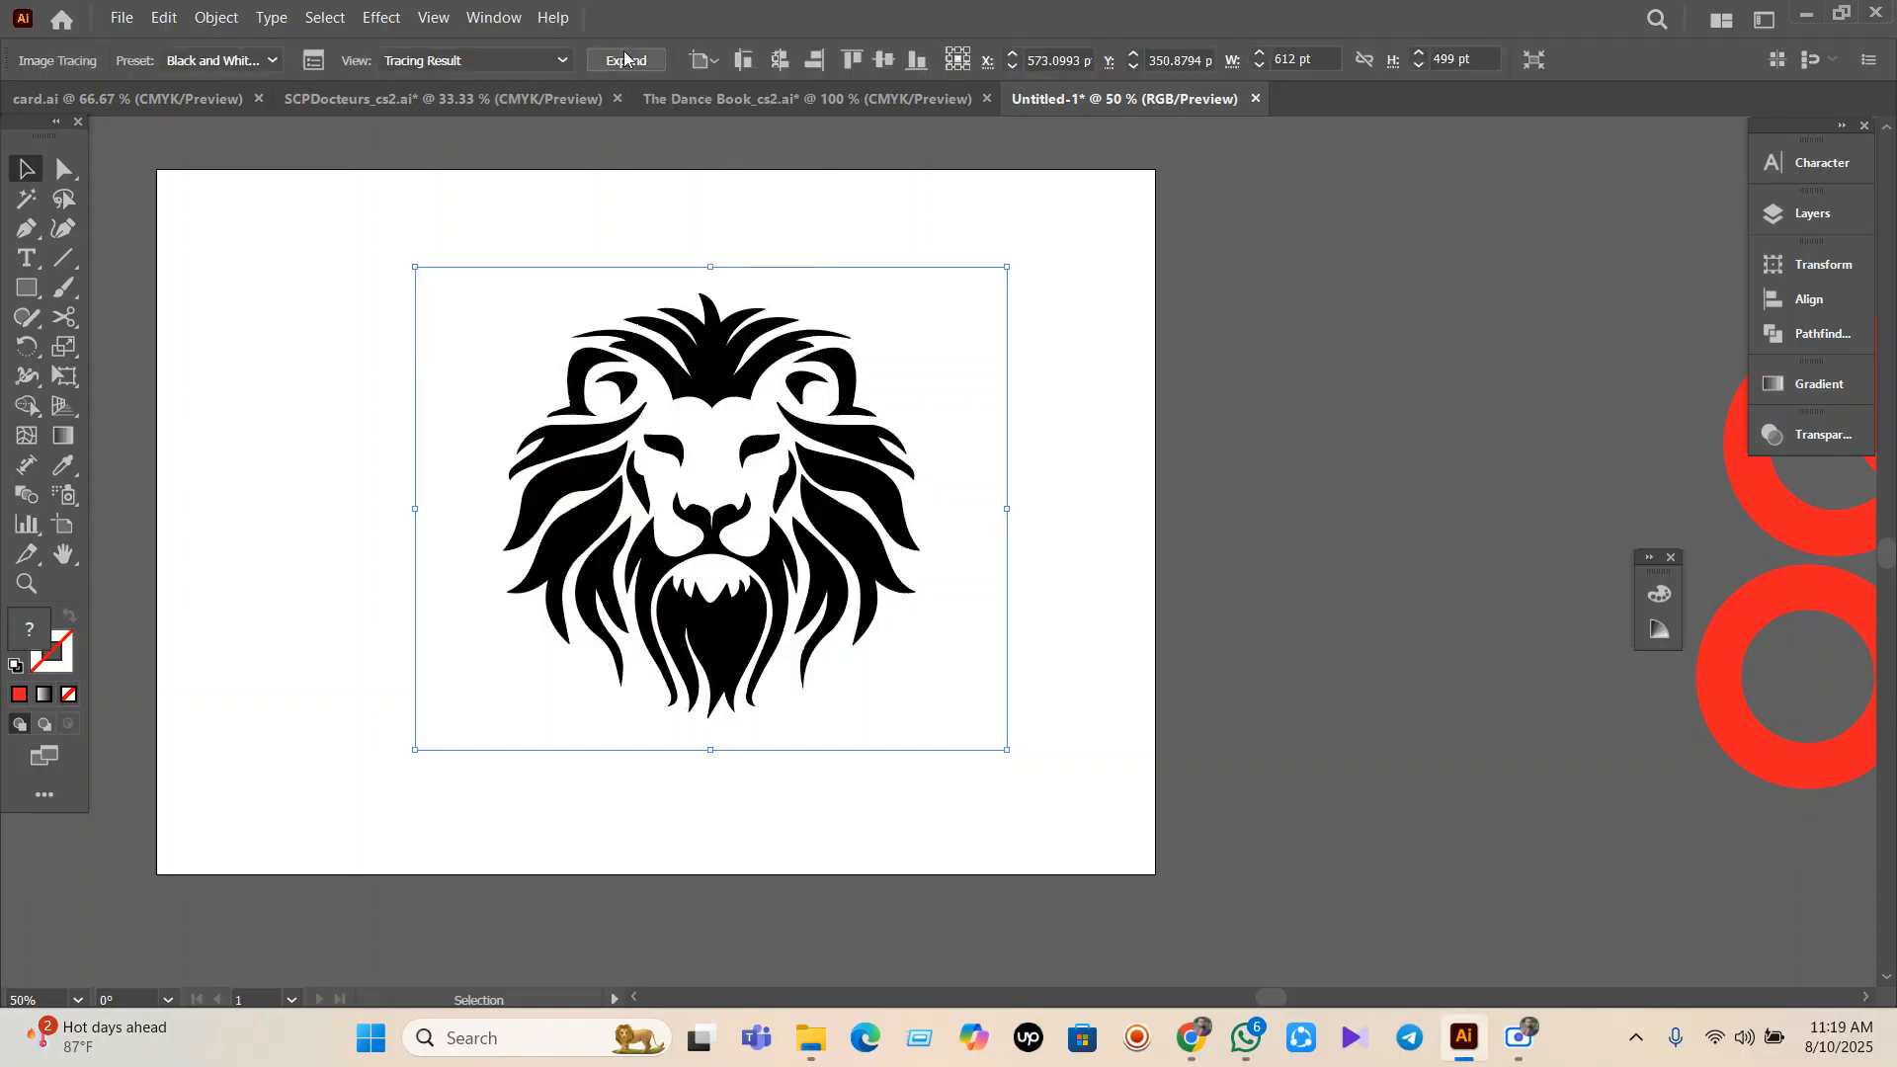
left_click(625, 52)
right_click(826, 411)
left_click(905, 727)
left_click(360, 696)
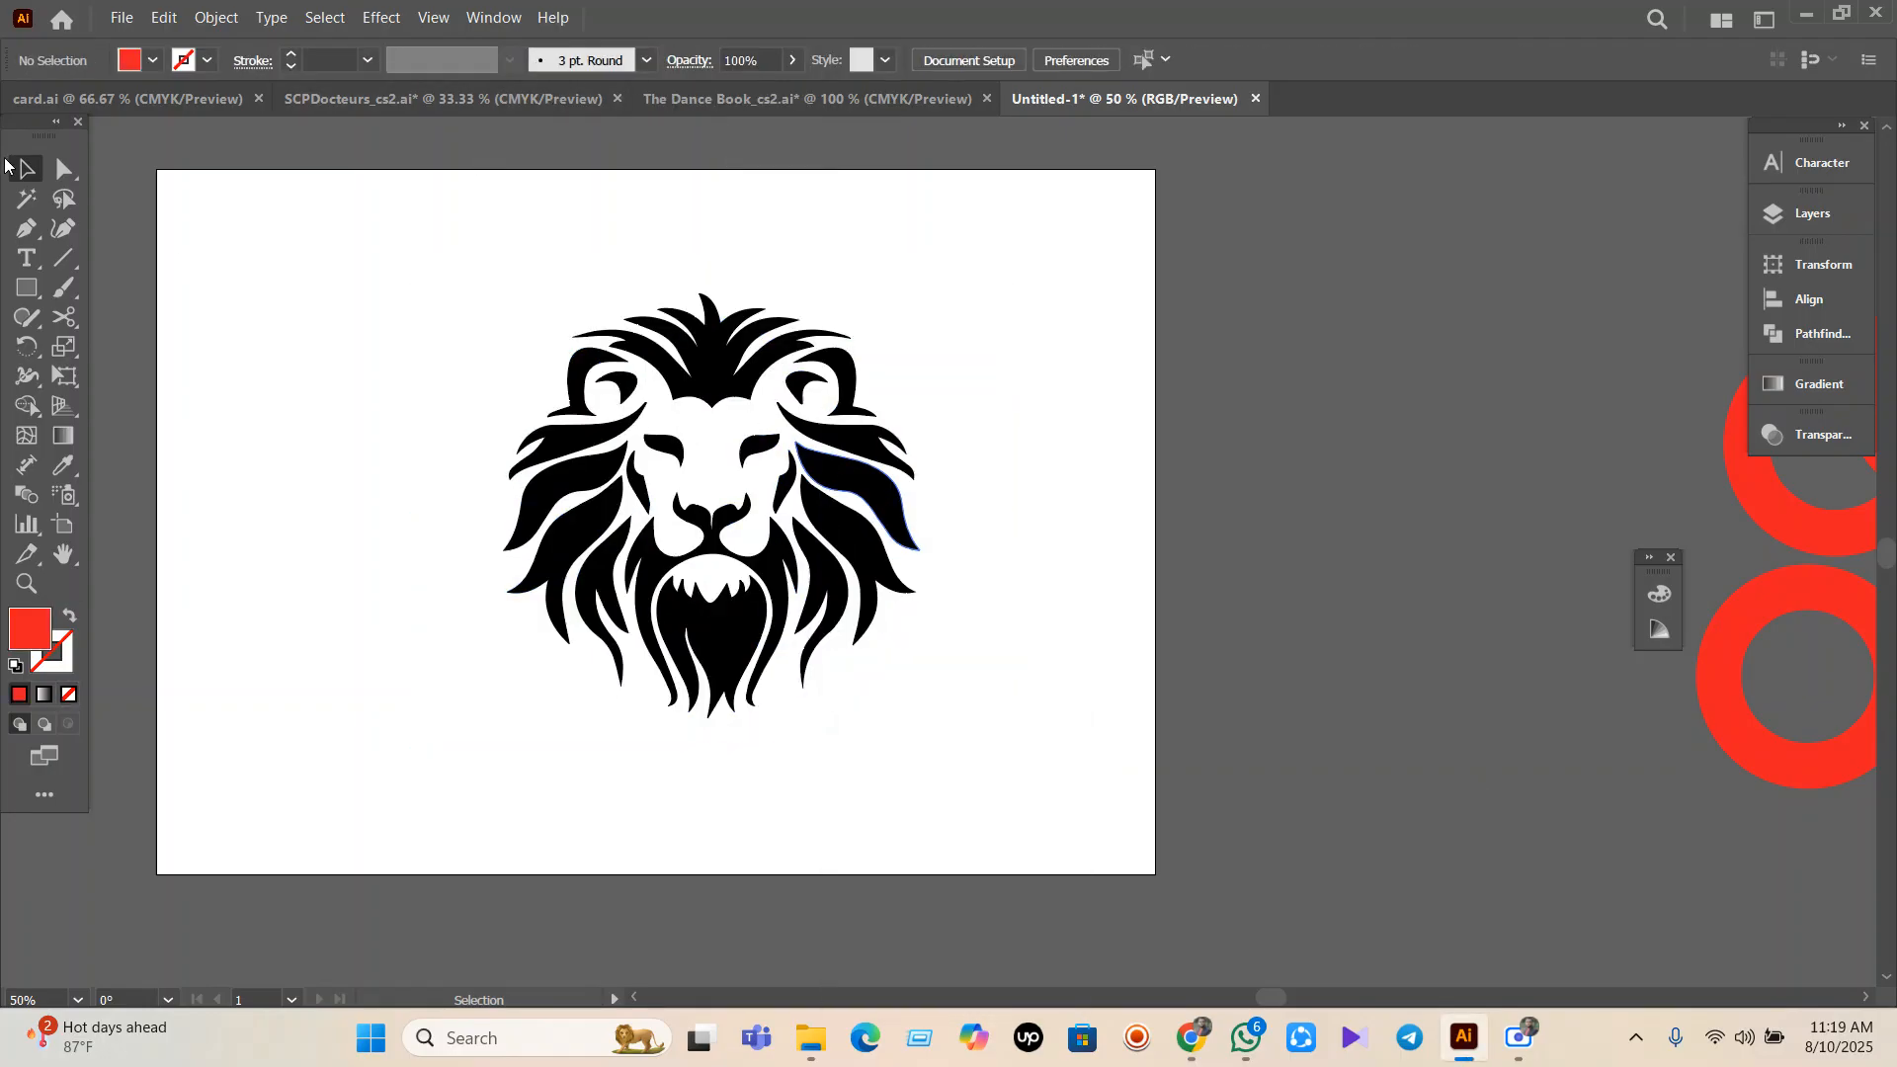
Select all white areas of the traced lion with the Magic Wand and delete them.
left_click(26, 197)
left_click(940, 340)
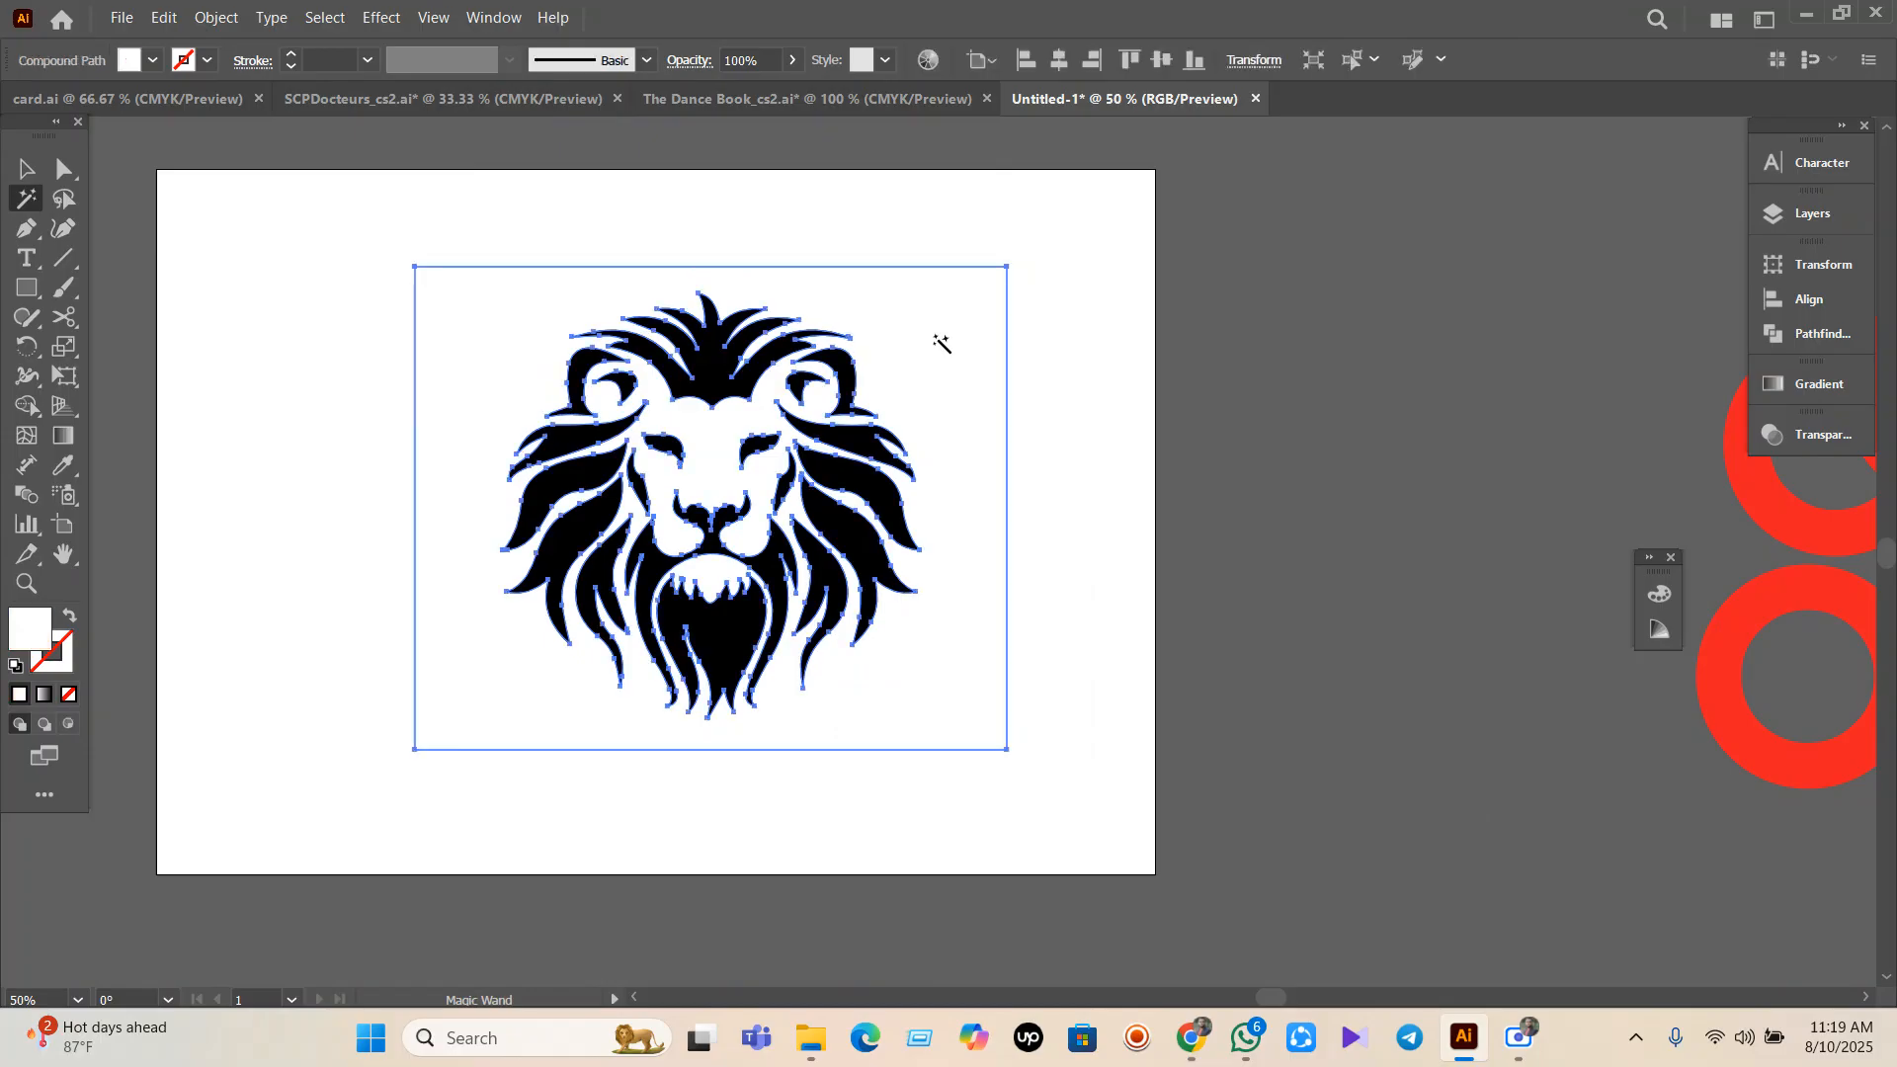
key("Delete")
left_click(26, 170)
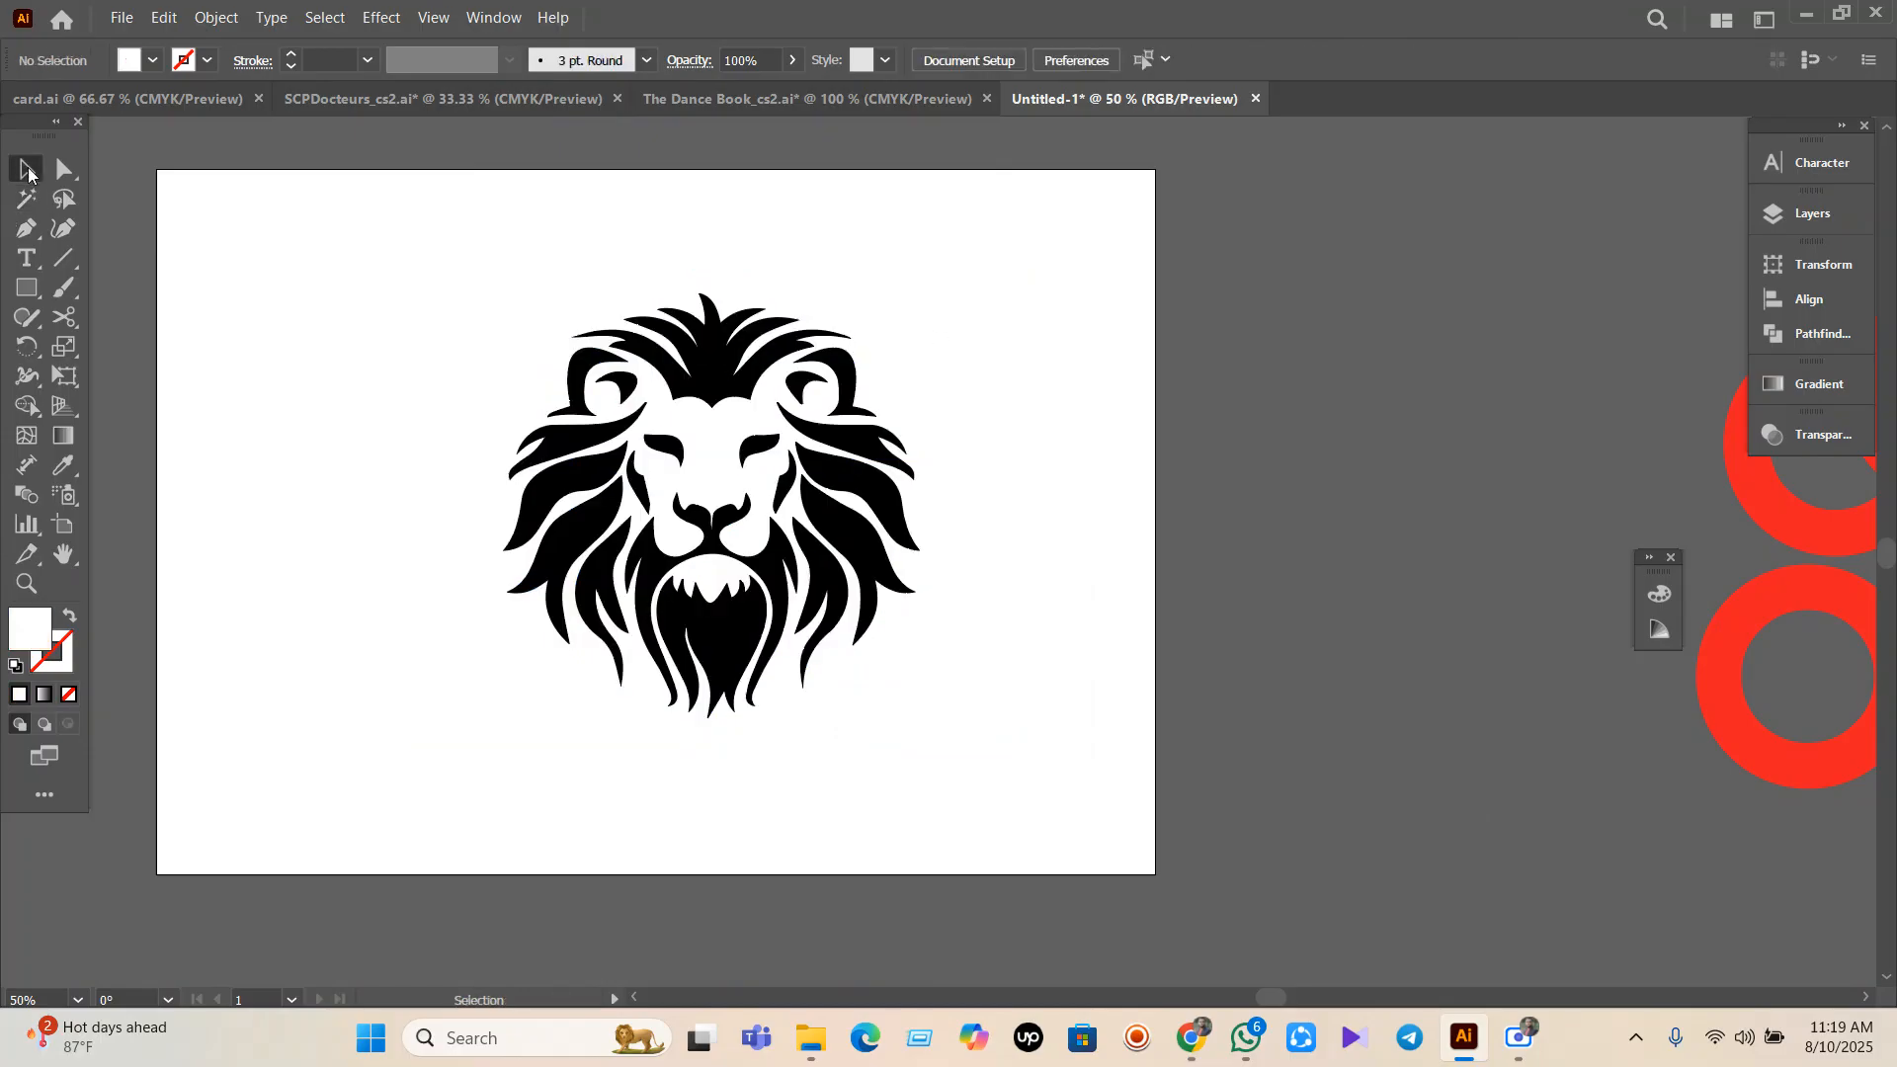
Draw a vertical line through the lion from above its mane to below its beard and align it precisely with the face's centre.
left_click(51, 269)
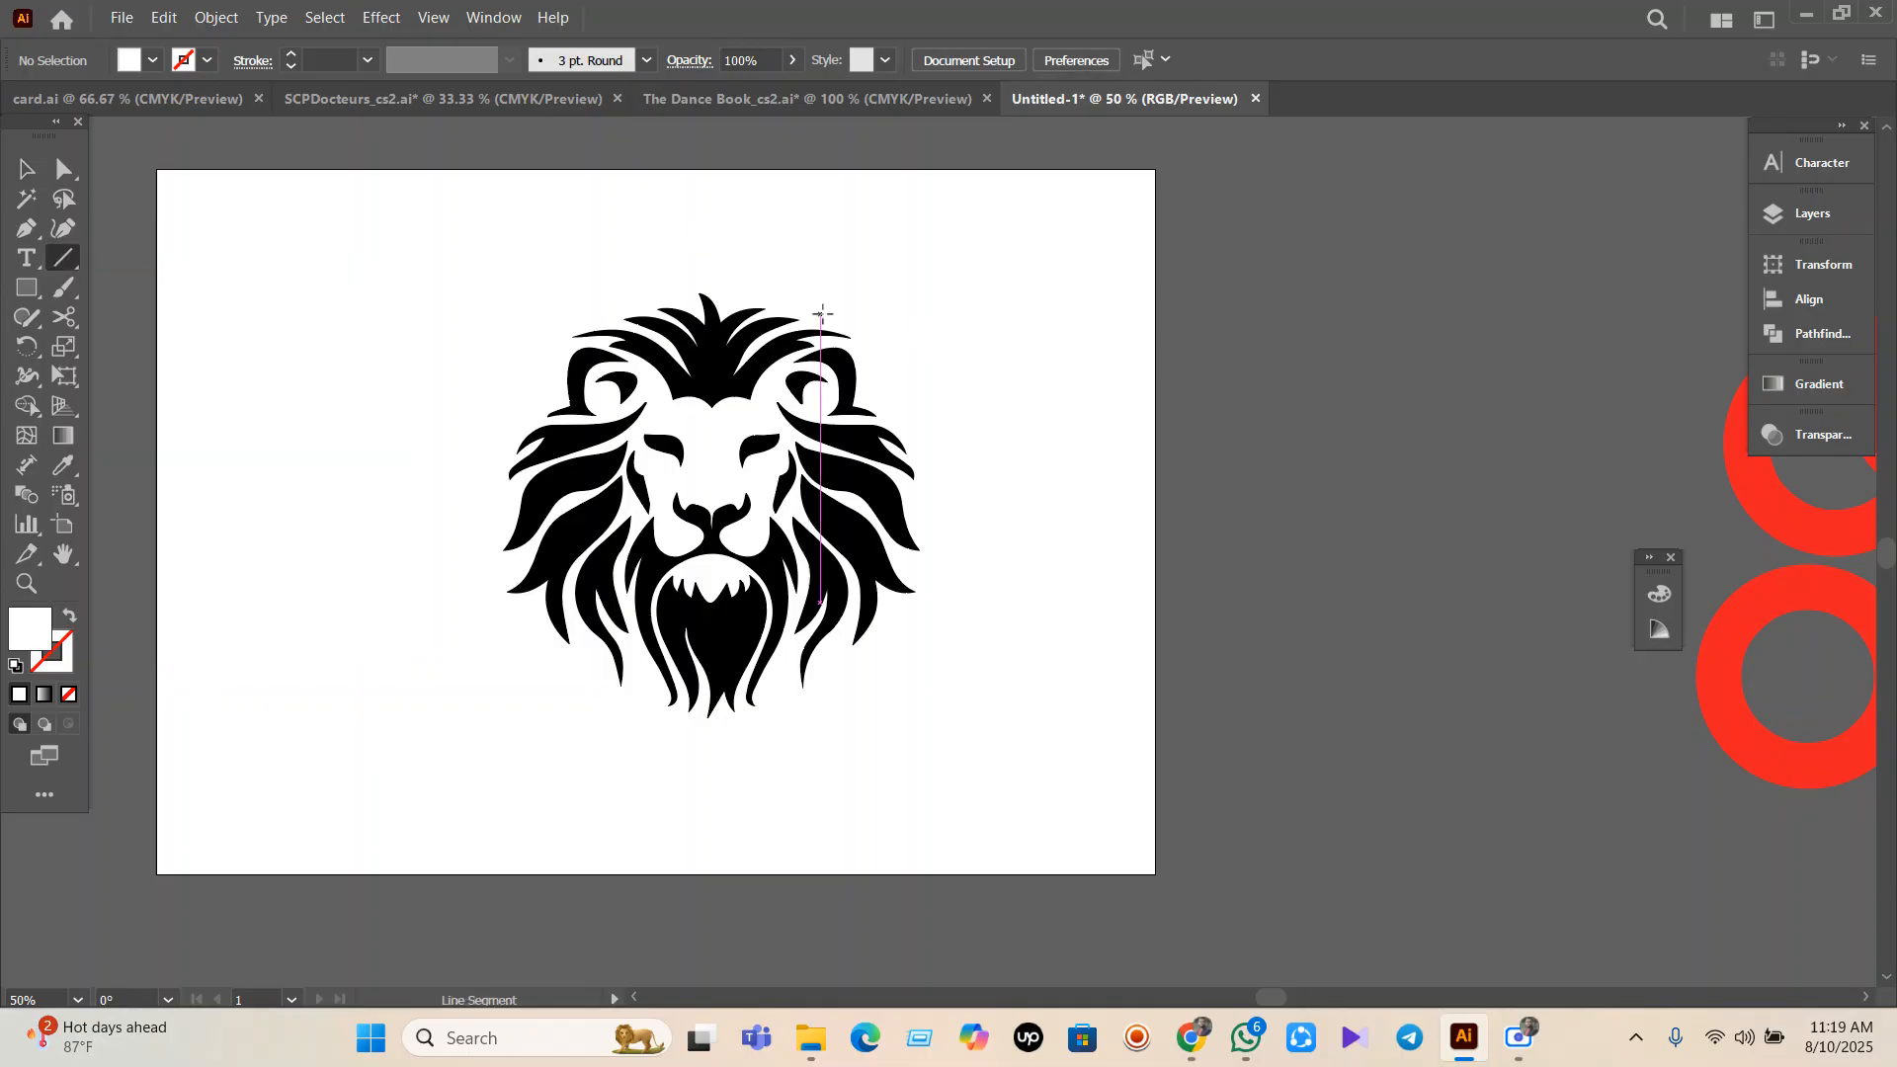
left_click_drag(707, 289, 732, 915)
left_click(27, 170)
scroll(800, 527, "up", 4)
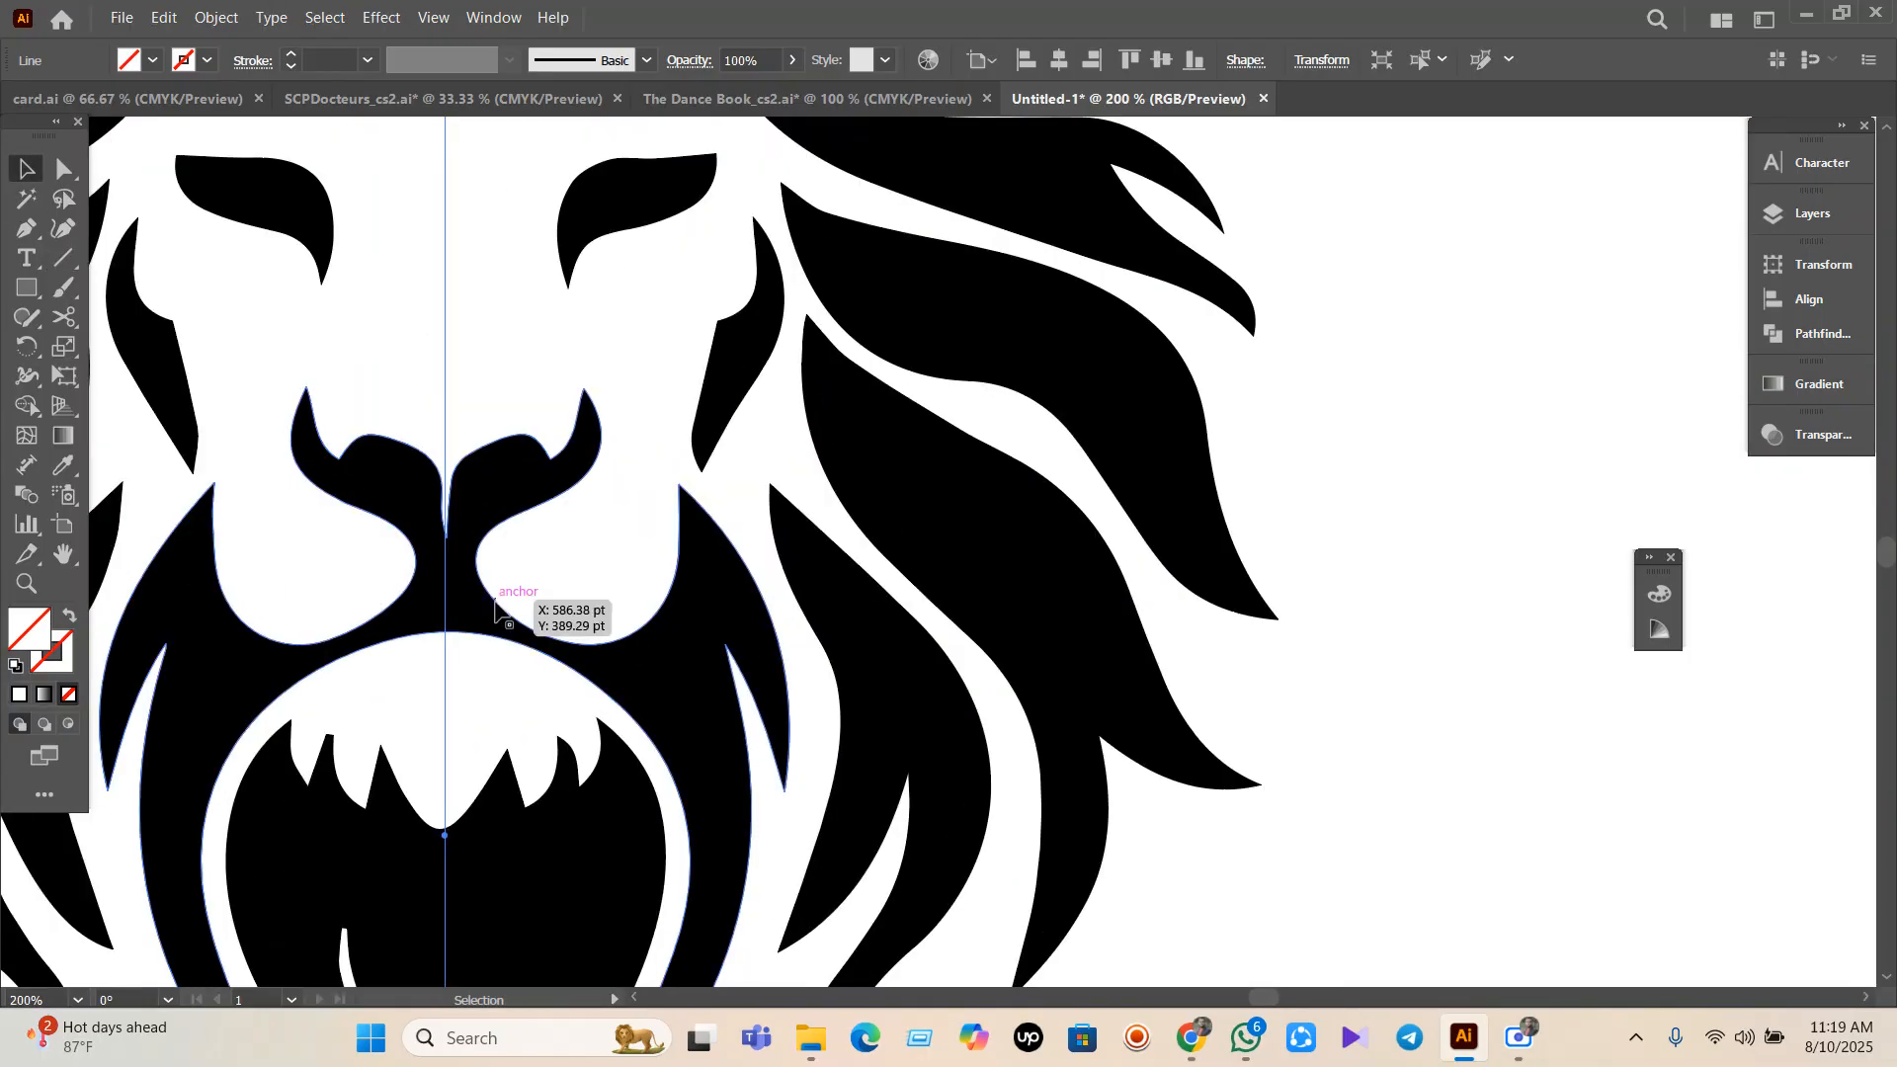
scroll(442, 652, "up", 4)
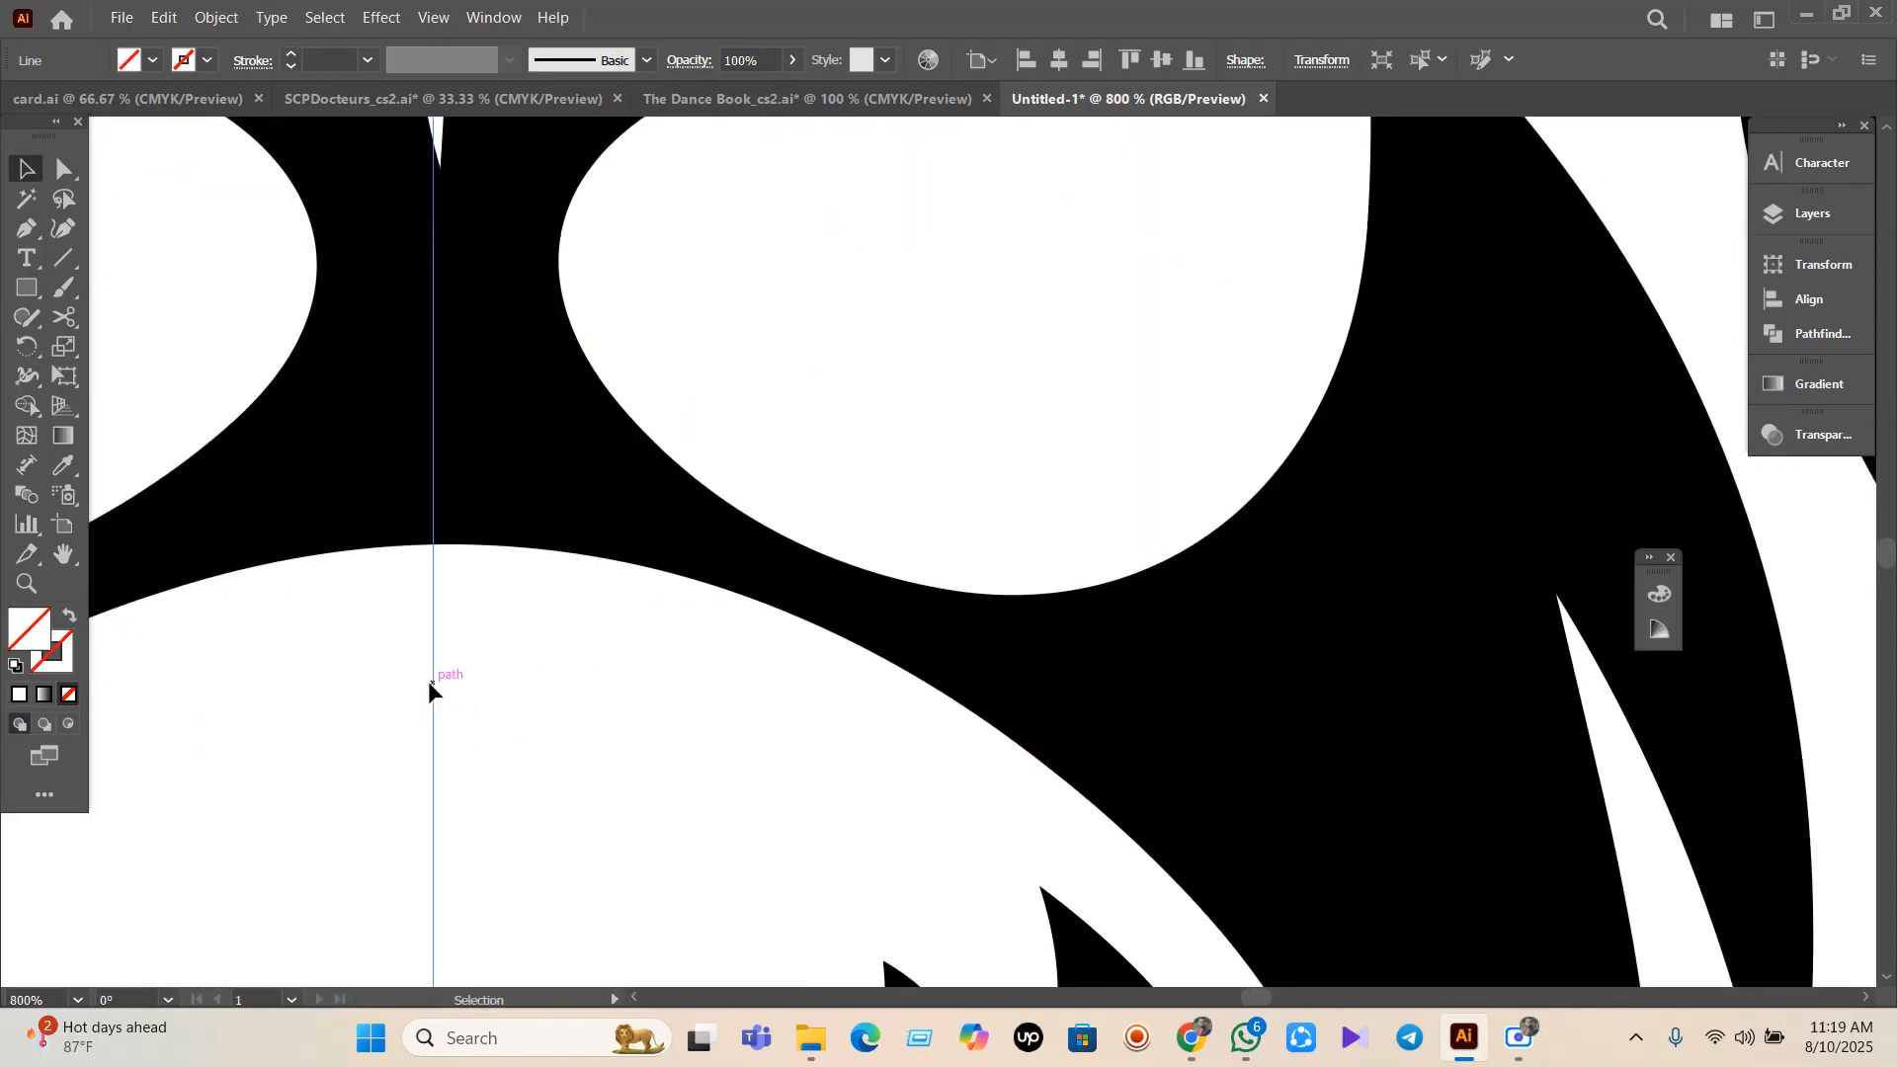
left_click_drag(430, 683, 442, 695)
scroll(374, 198, "up", 4)
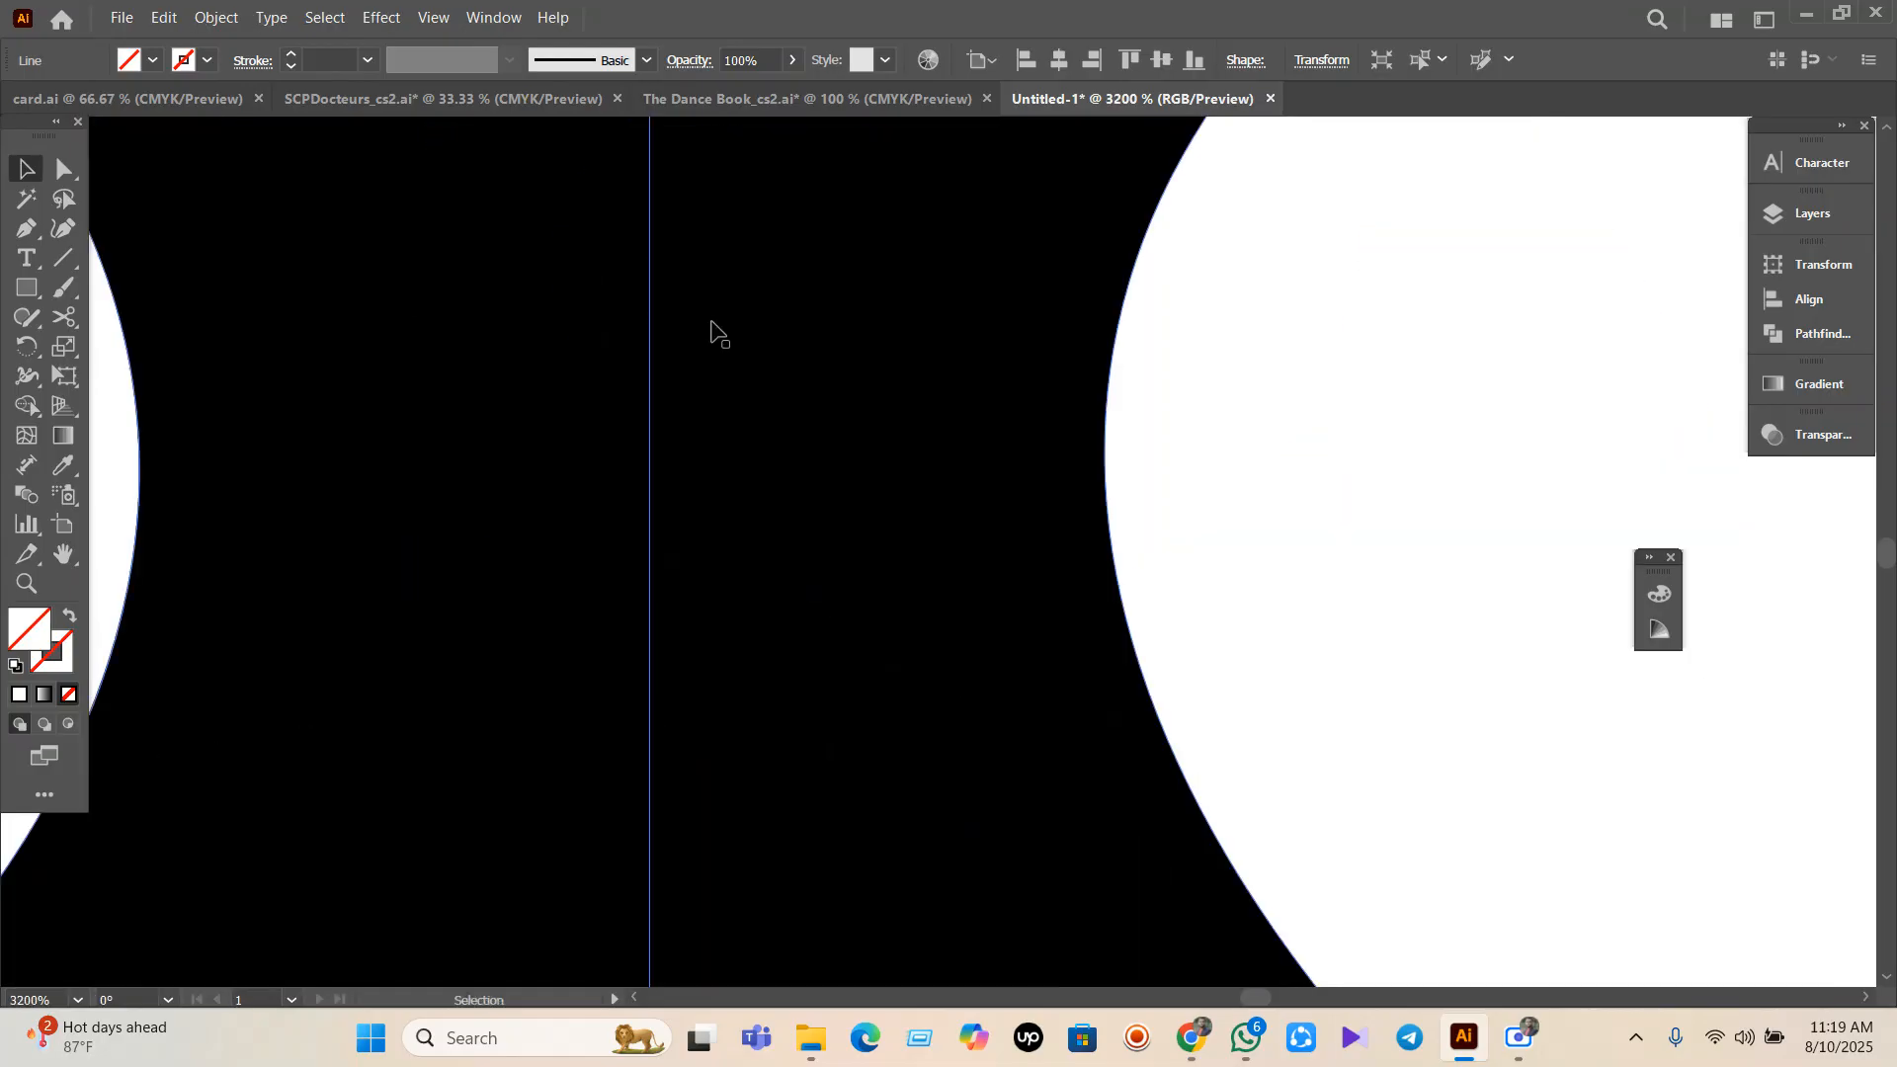
scroll(710, 330, "up", 4)
left_click_drag(651, 559, 630, 494)
scroll(630, 487, "down", 11)
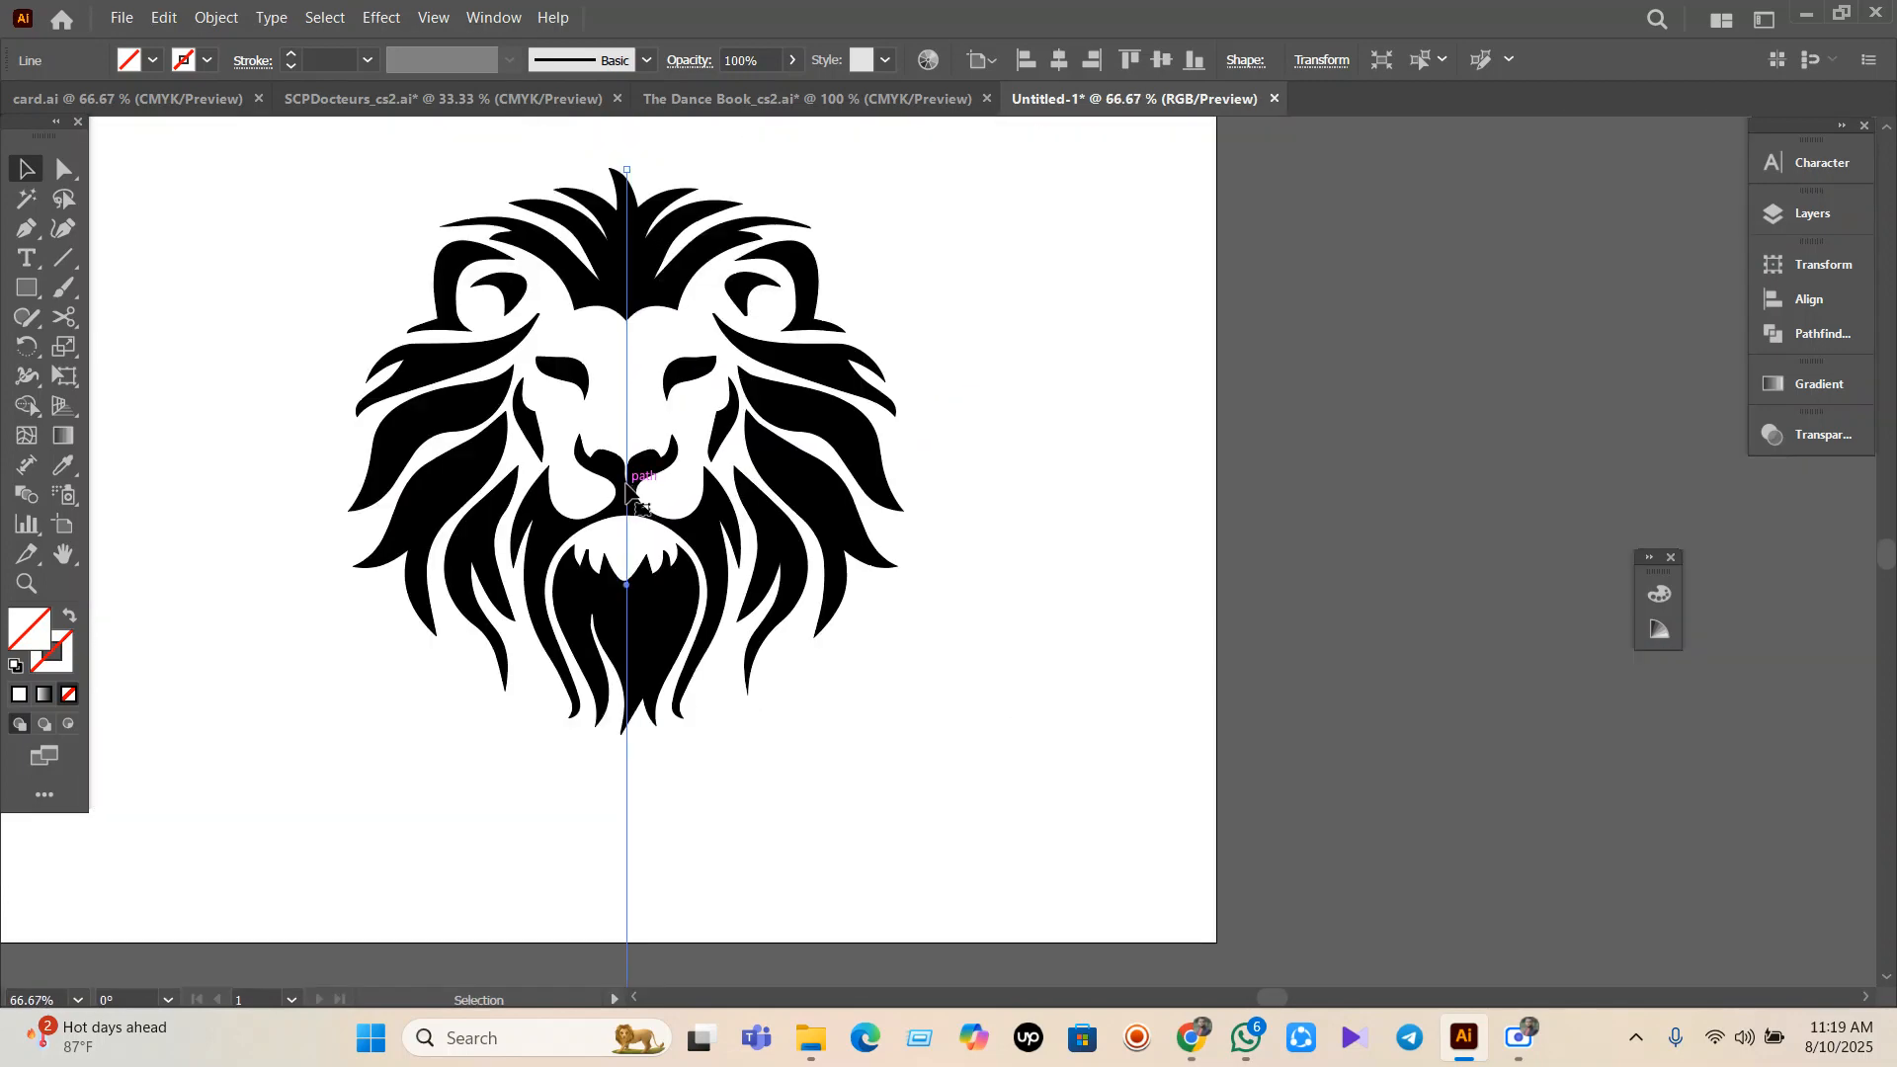
Split the whole lion along the vertical line with Pathfinder Divide and ungroup the resulting pieces.
left_click_drag(283, 152, 906, 860)
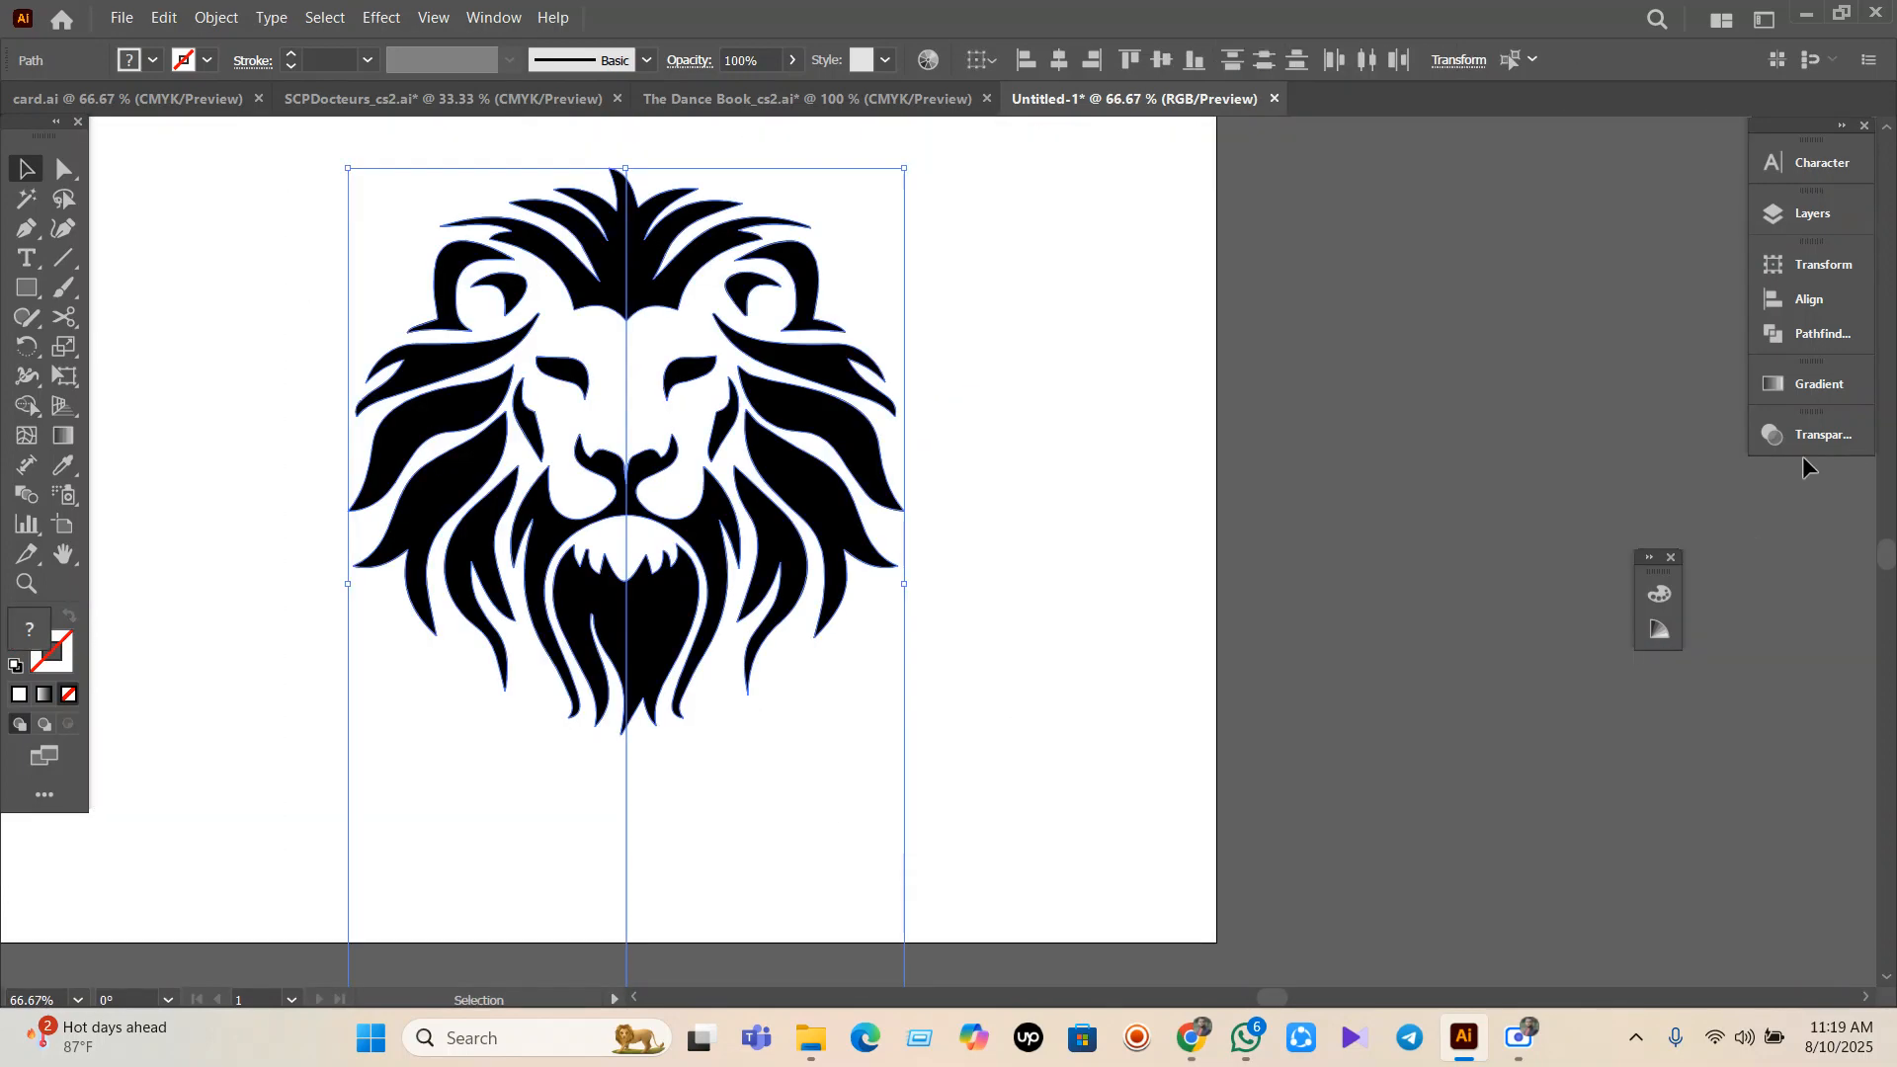
left_click(1824, 336)
left_click(1489, 384)
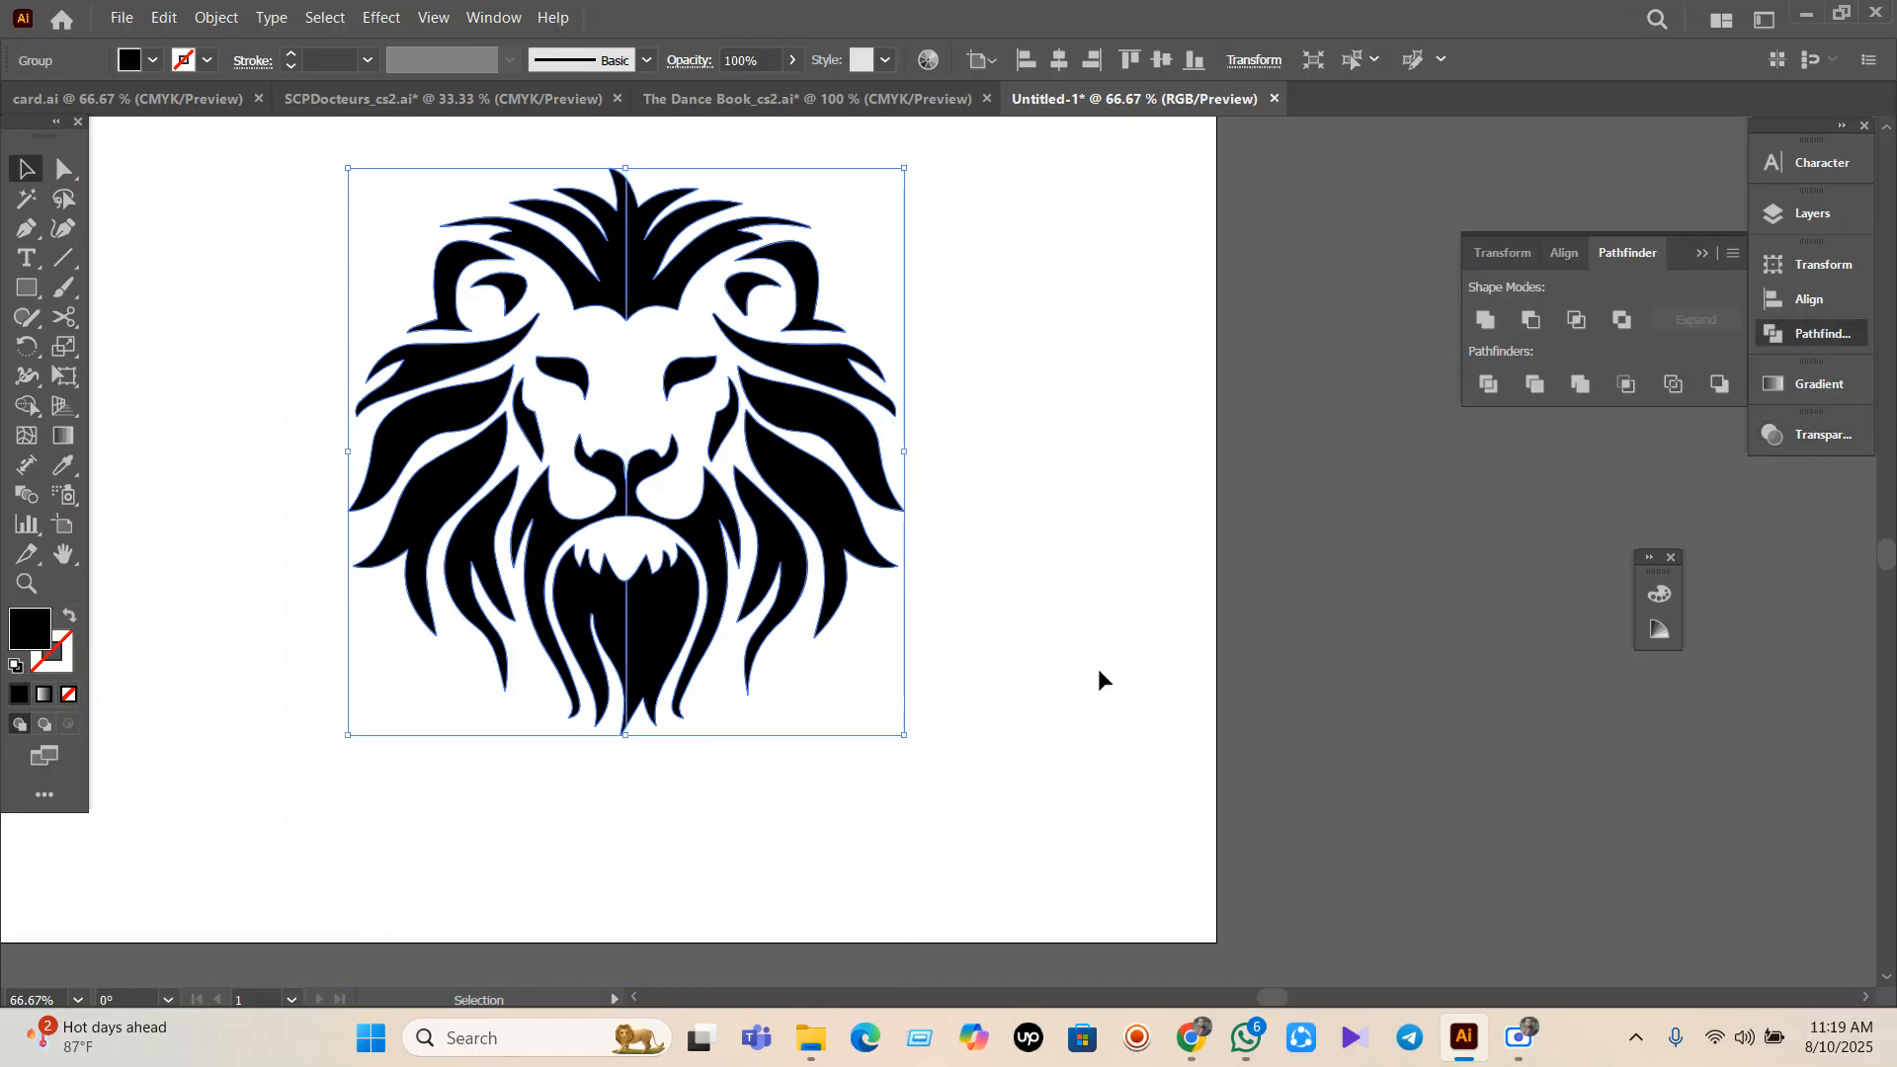
right_click(708, 628)
left_click(778, 345)
left_click(1029, 406)
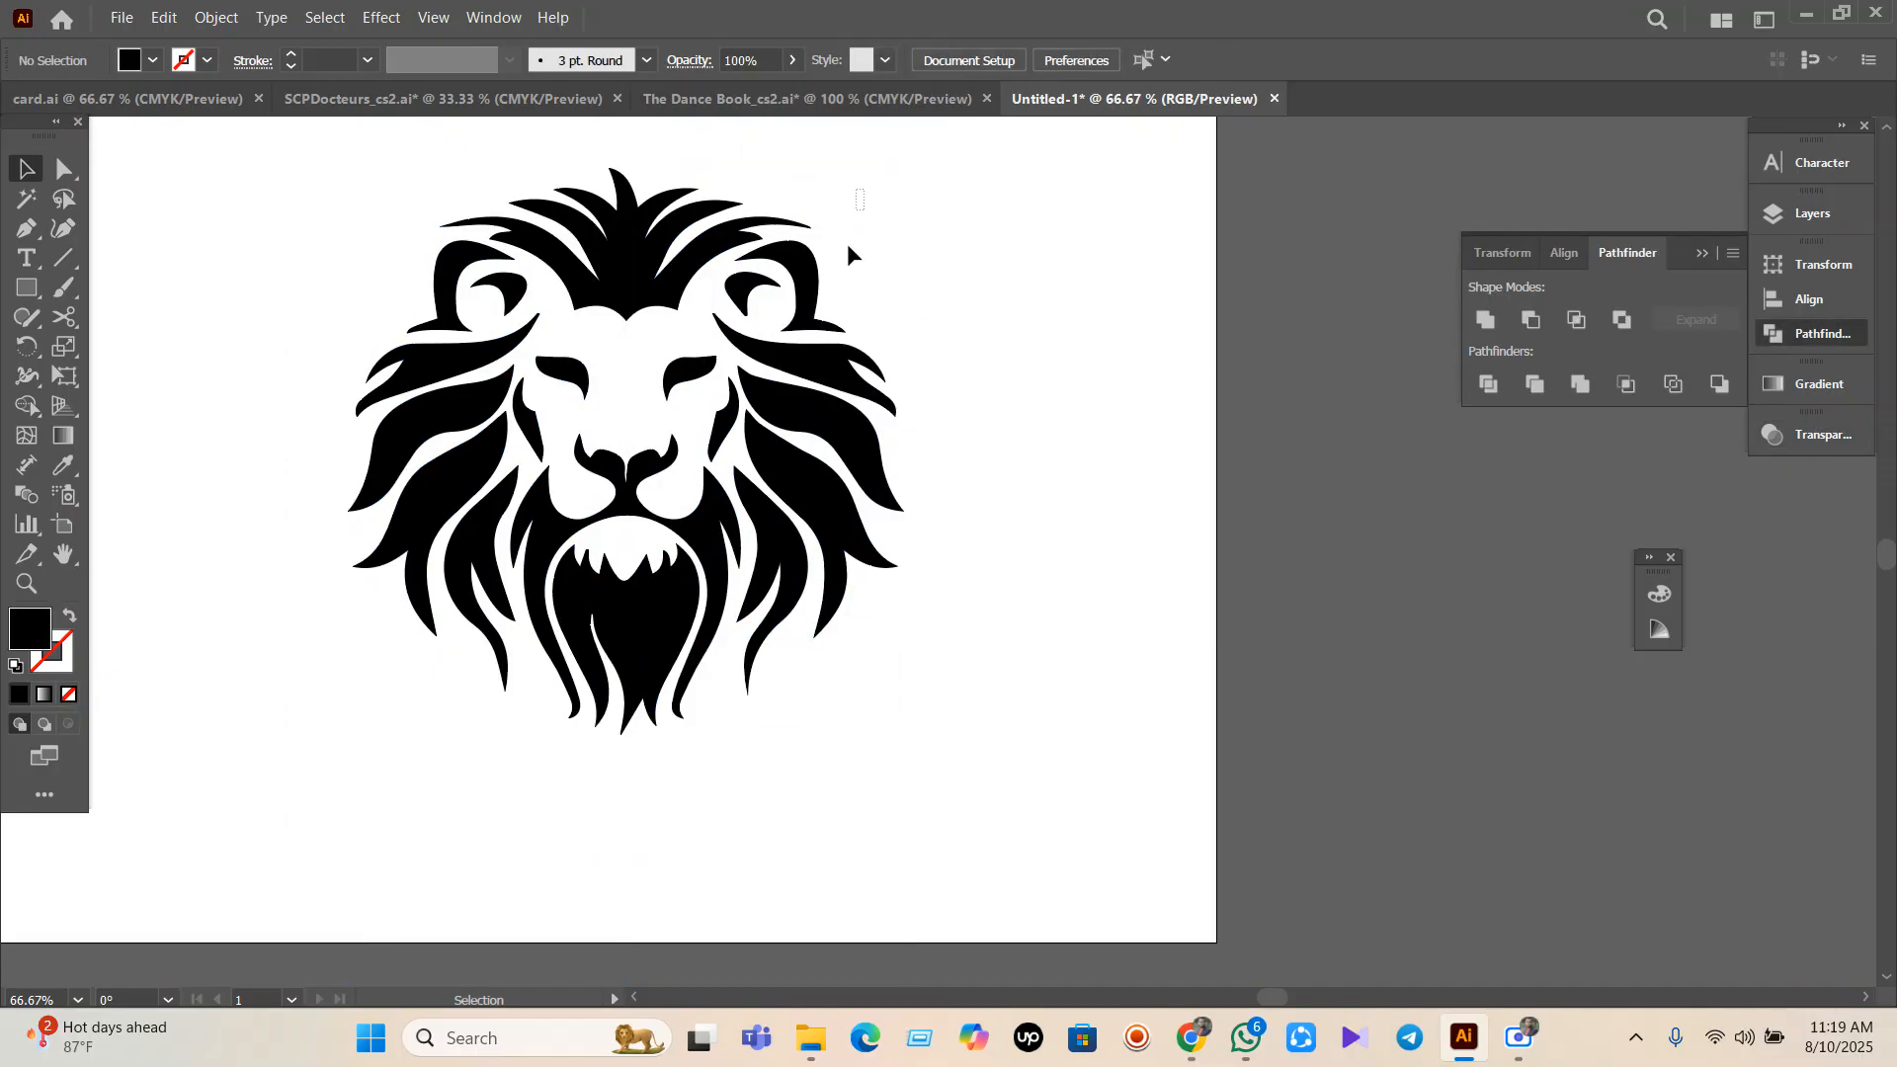
Delete all pieces on the right side of the lion, including the eye and beard, keeping only the left half.
left_click(719, 708)
key("Delete")
left_click_drag(755, 247, 672, 703)
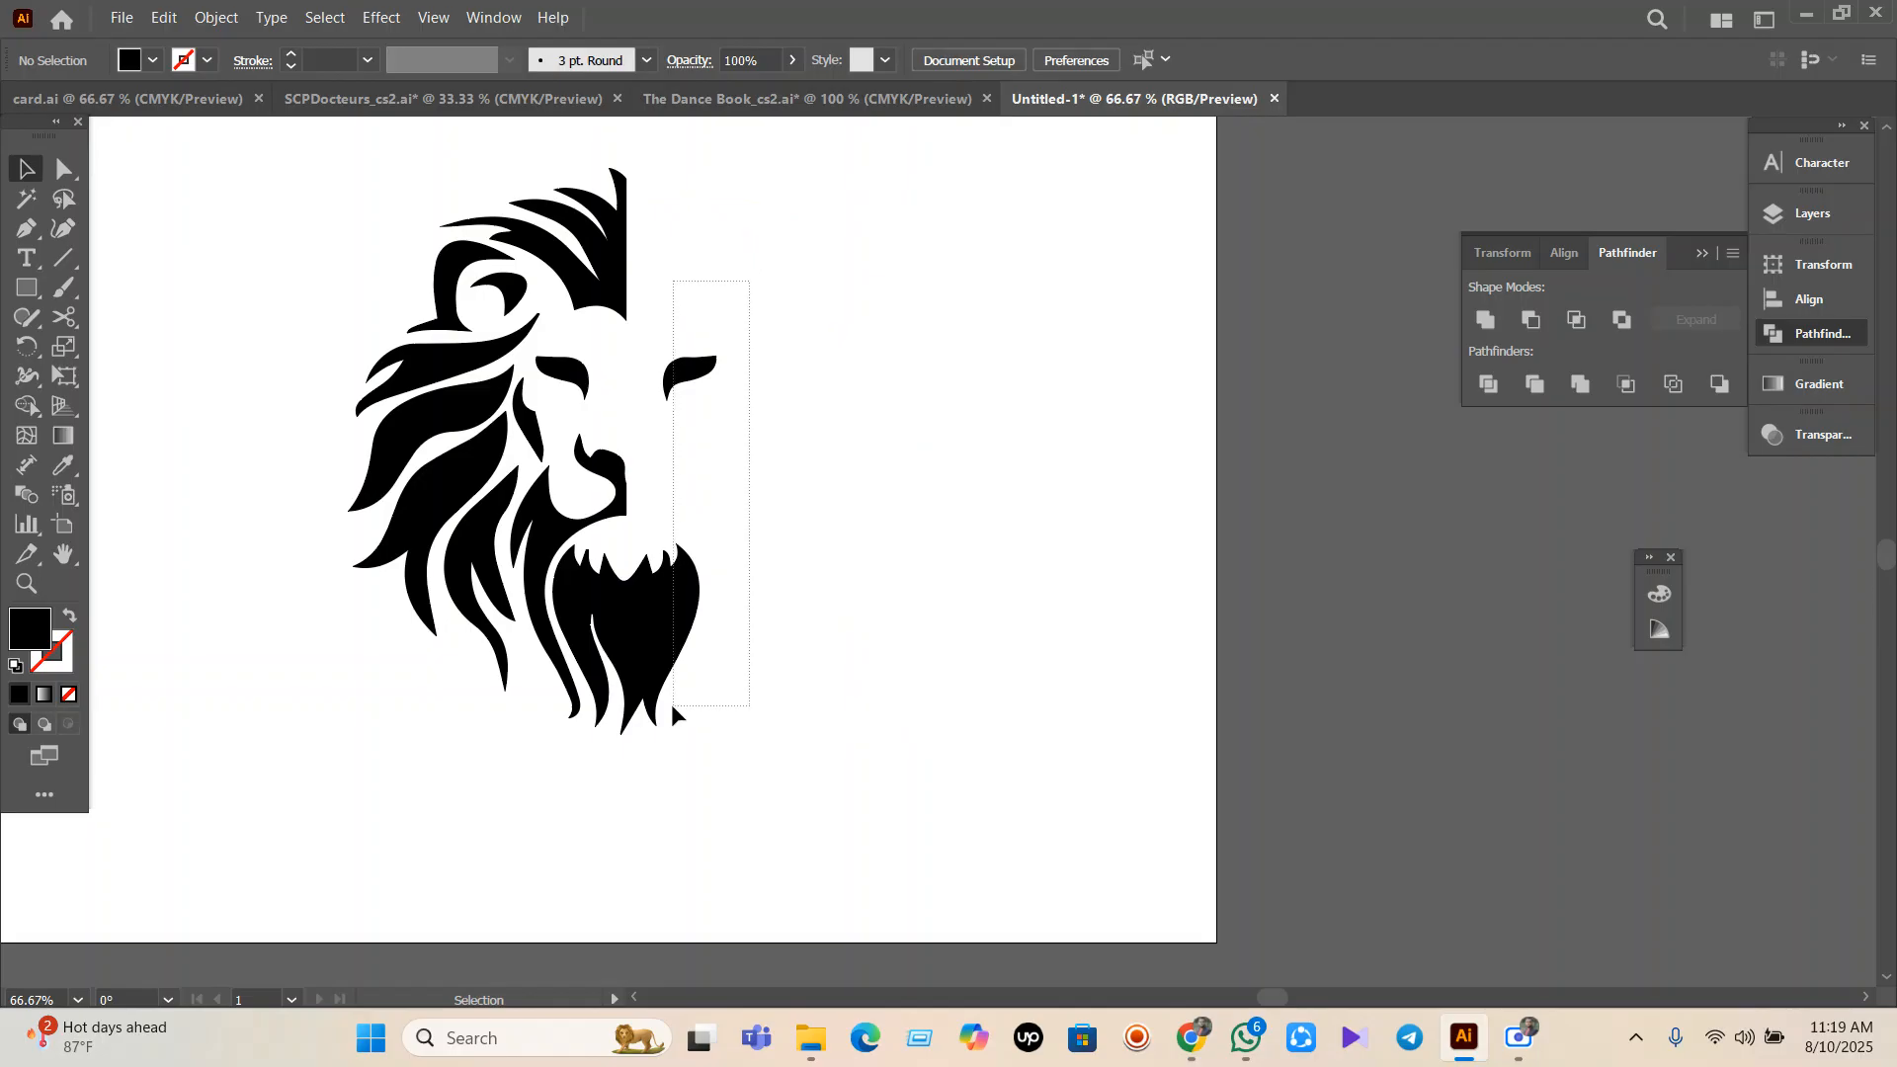
left_click(628, 625)
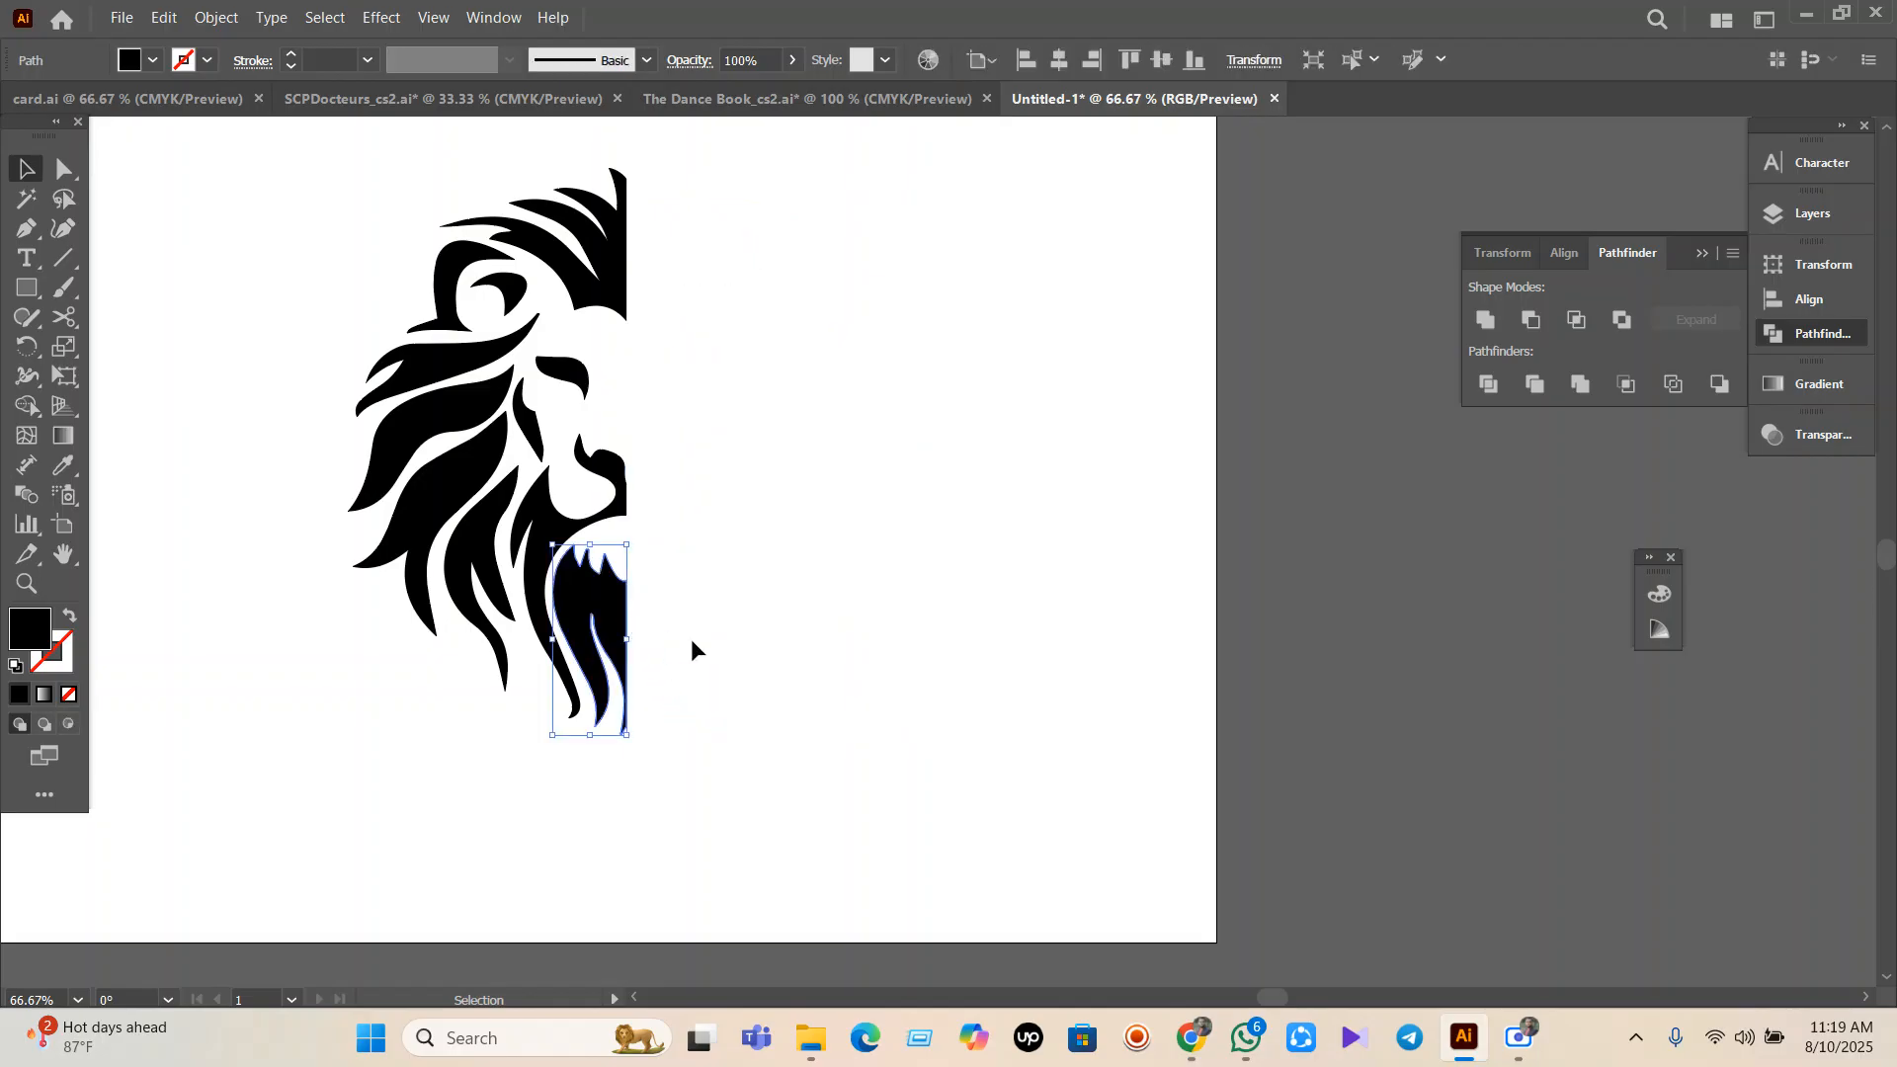
left_click(674, 366)
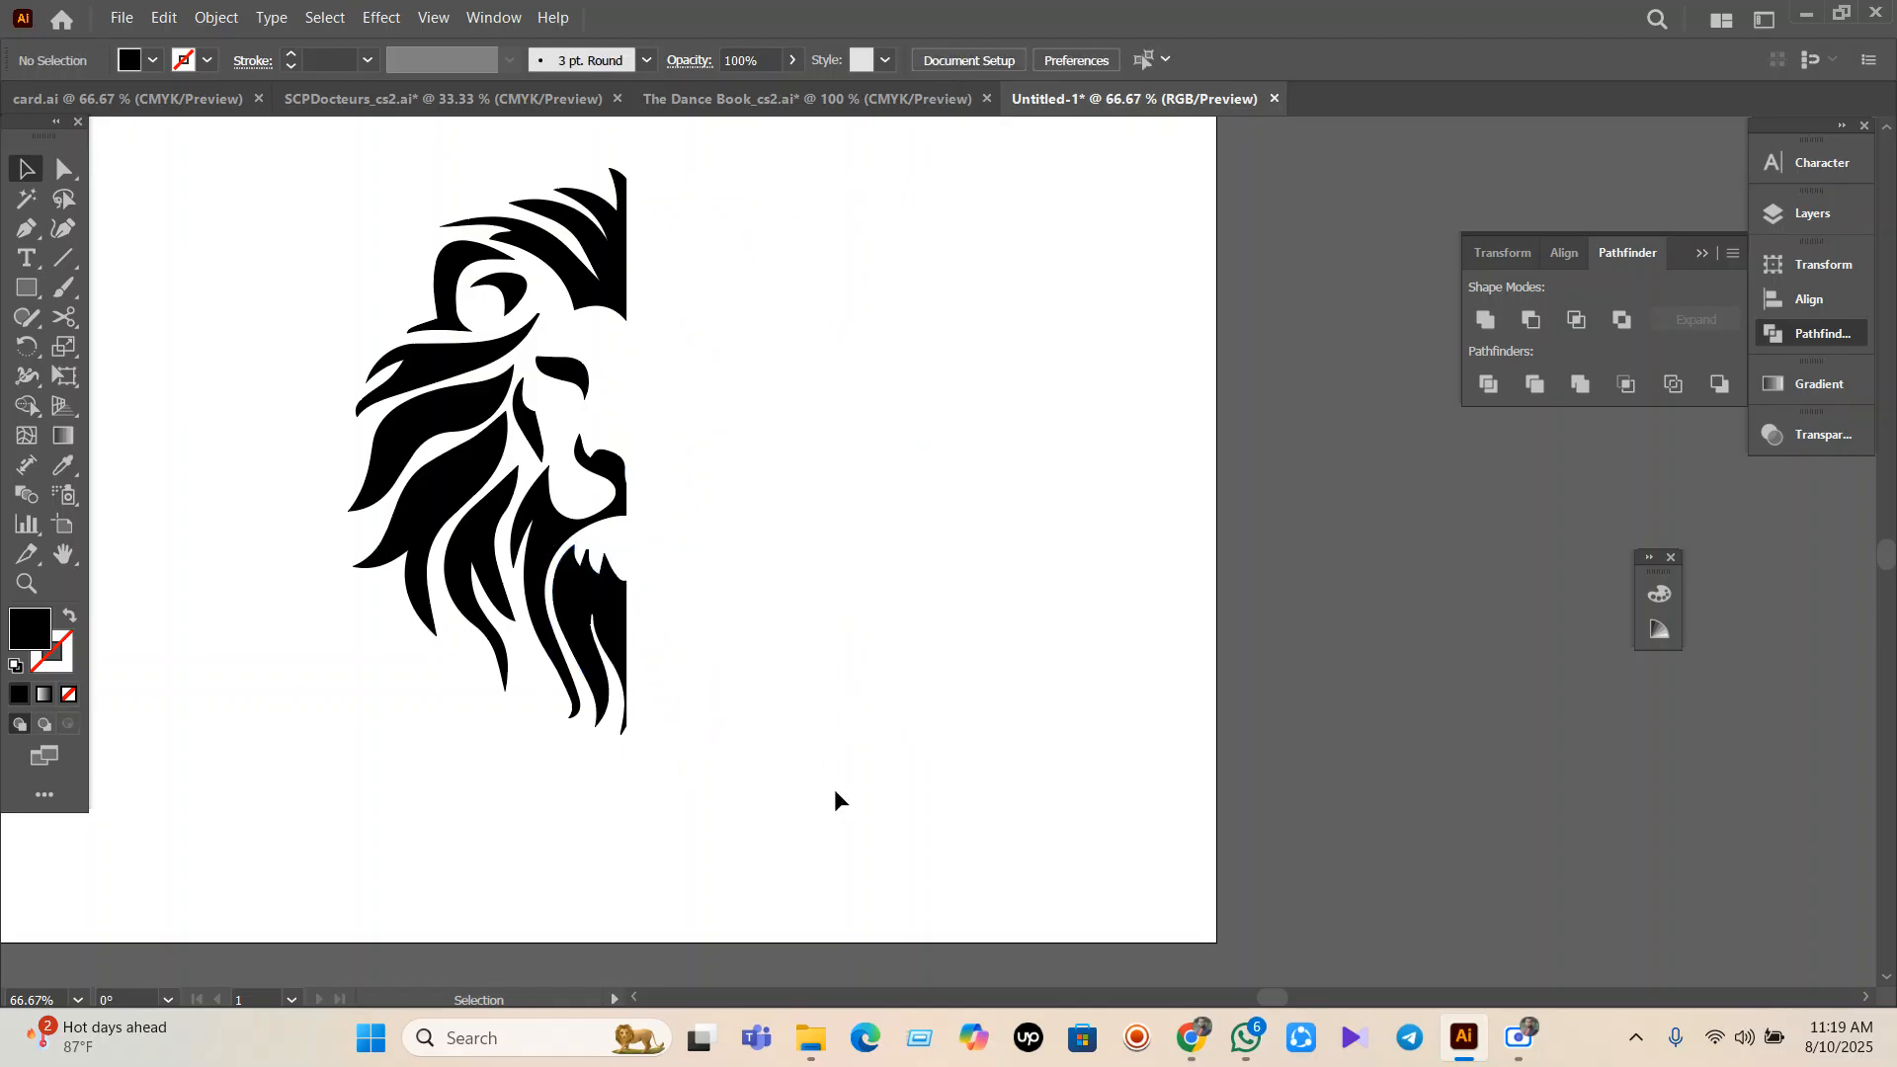
Copy the iStock lion image from Chrome again, paste it into the Illustrator document and move it off the artboard to its right.
mouse_move(1208, 1049)
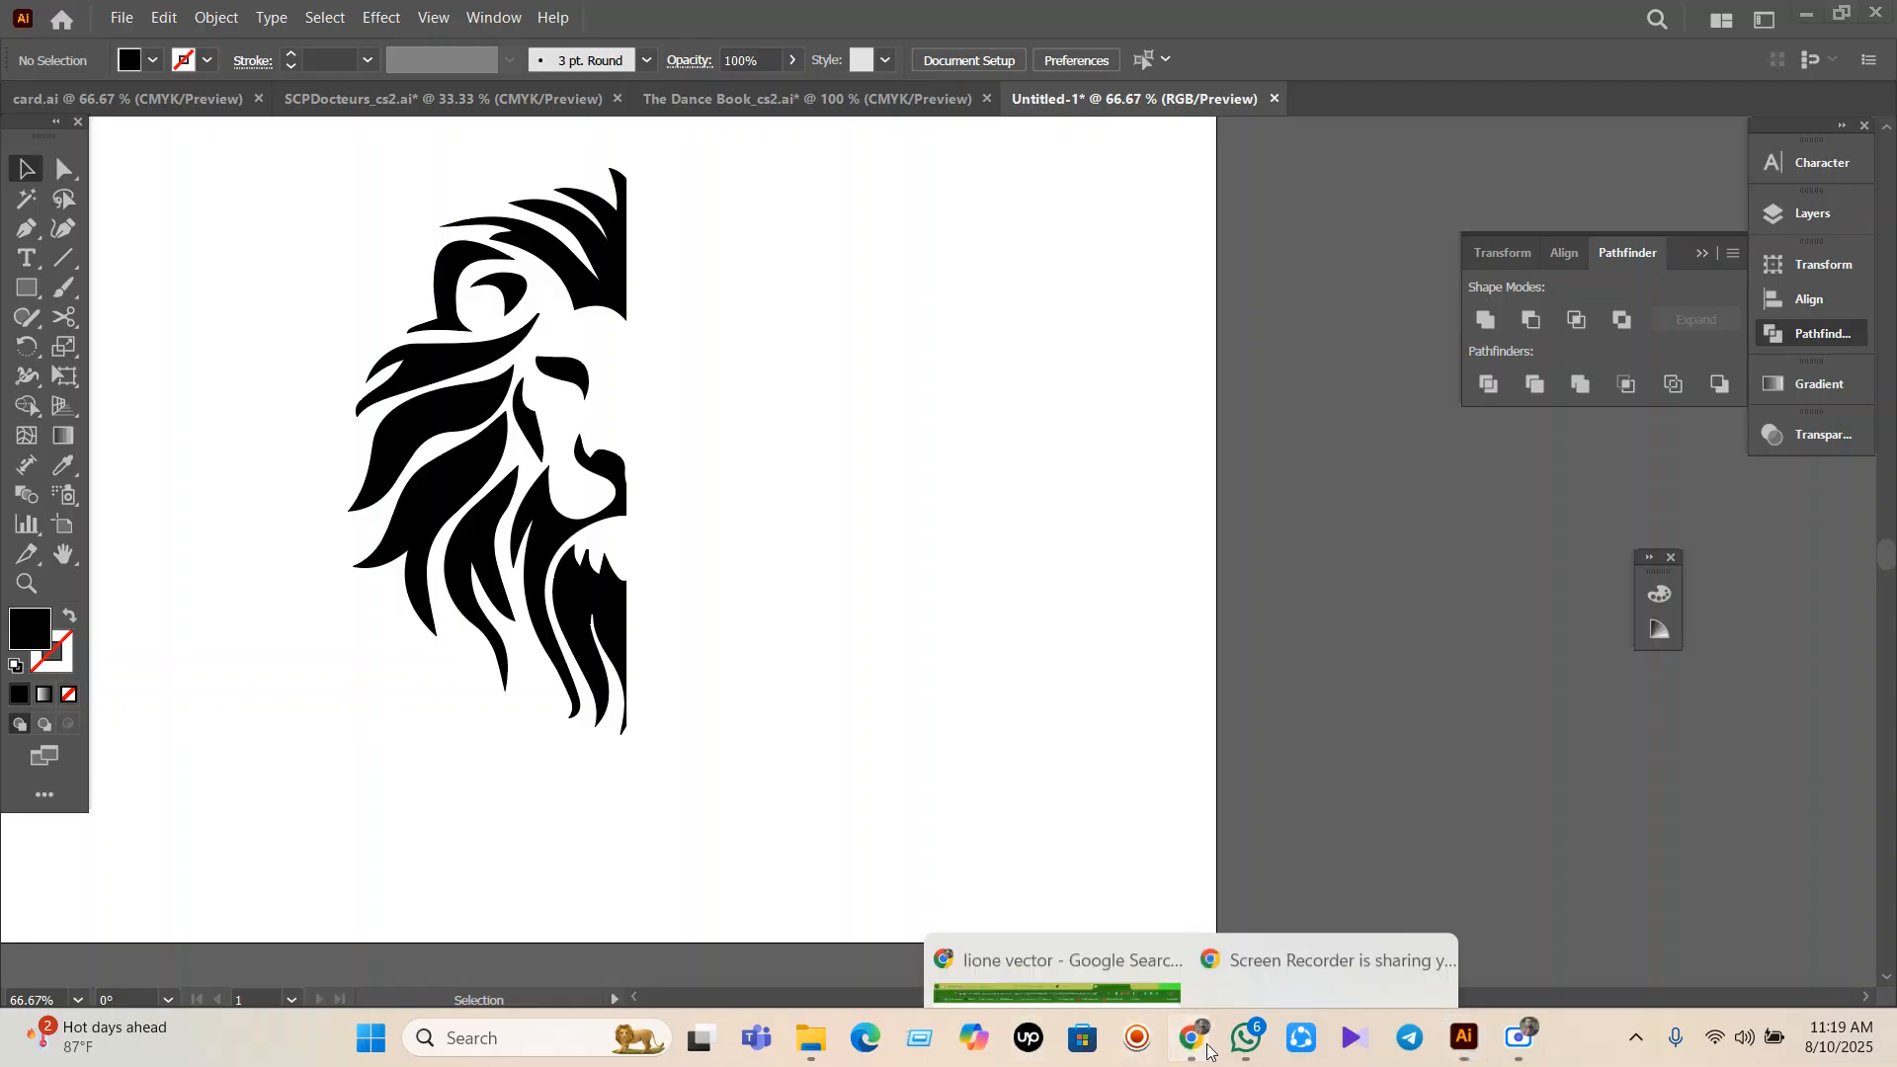
left_click(1057, 919)
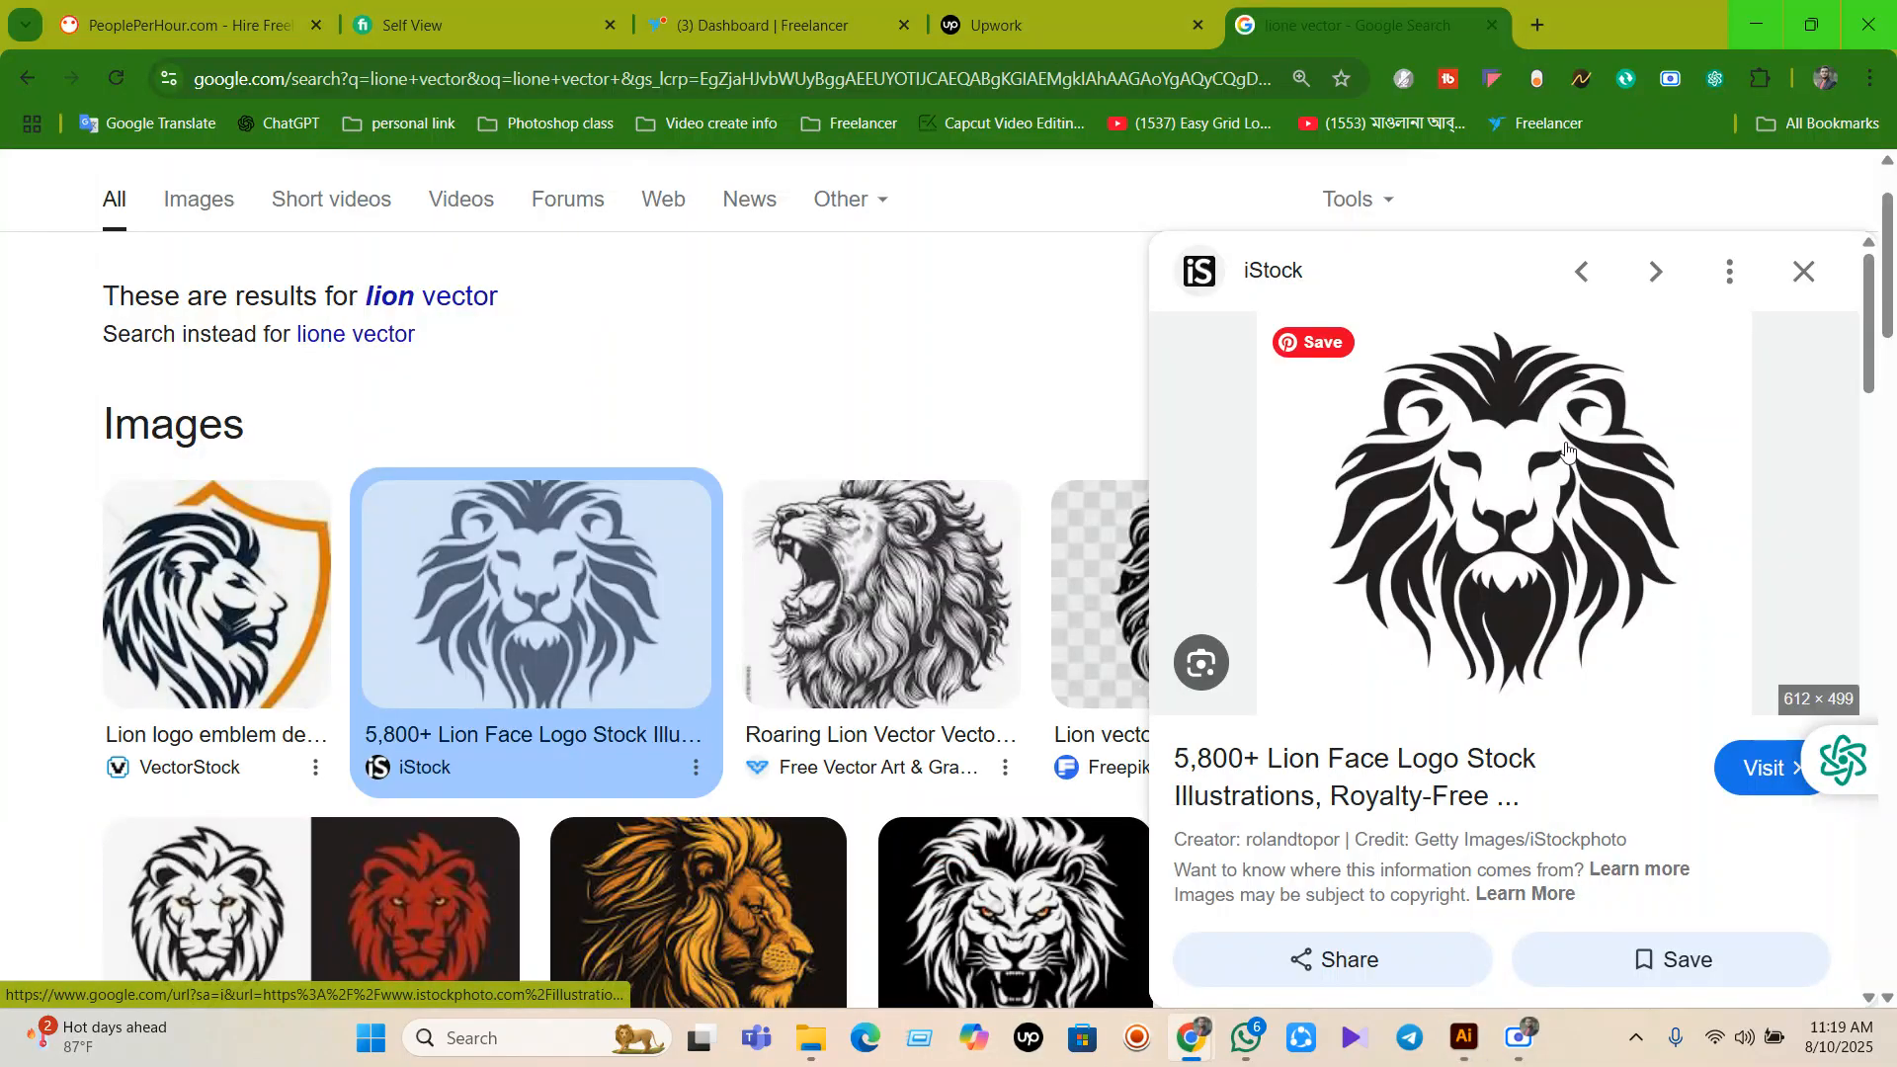
right_click(1547, 484)
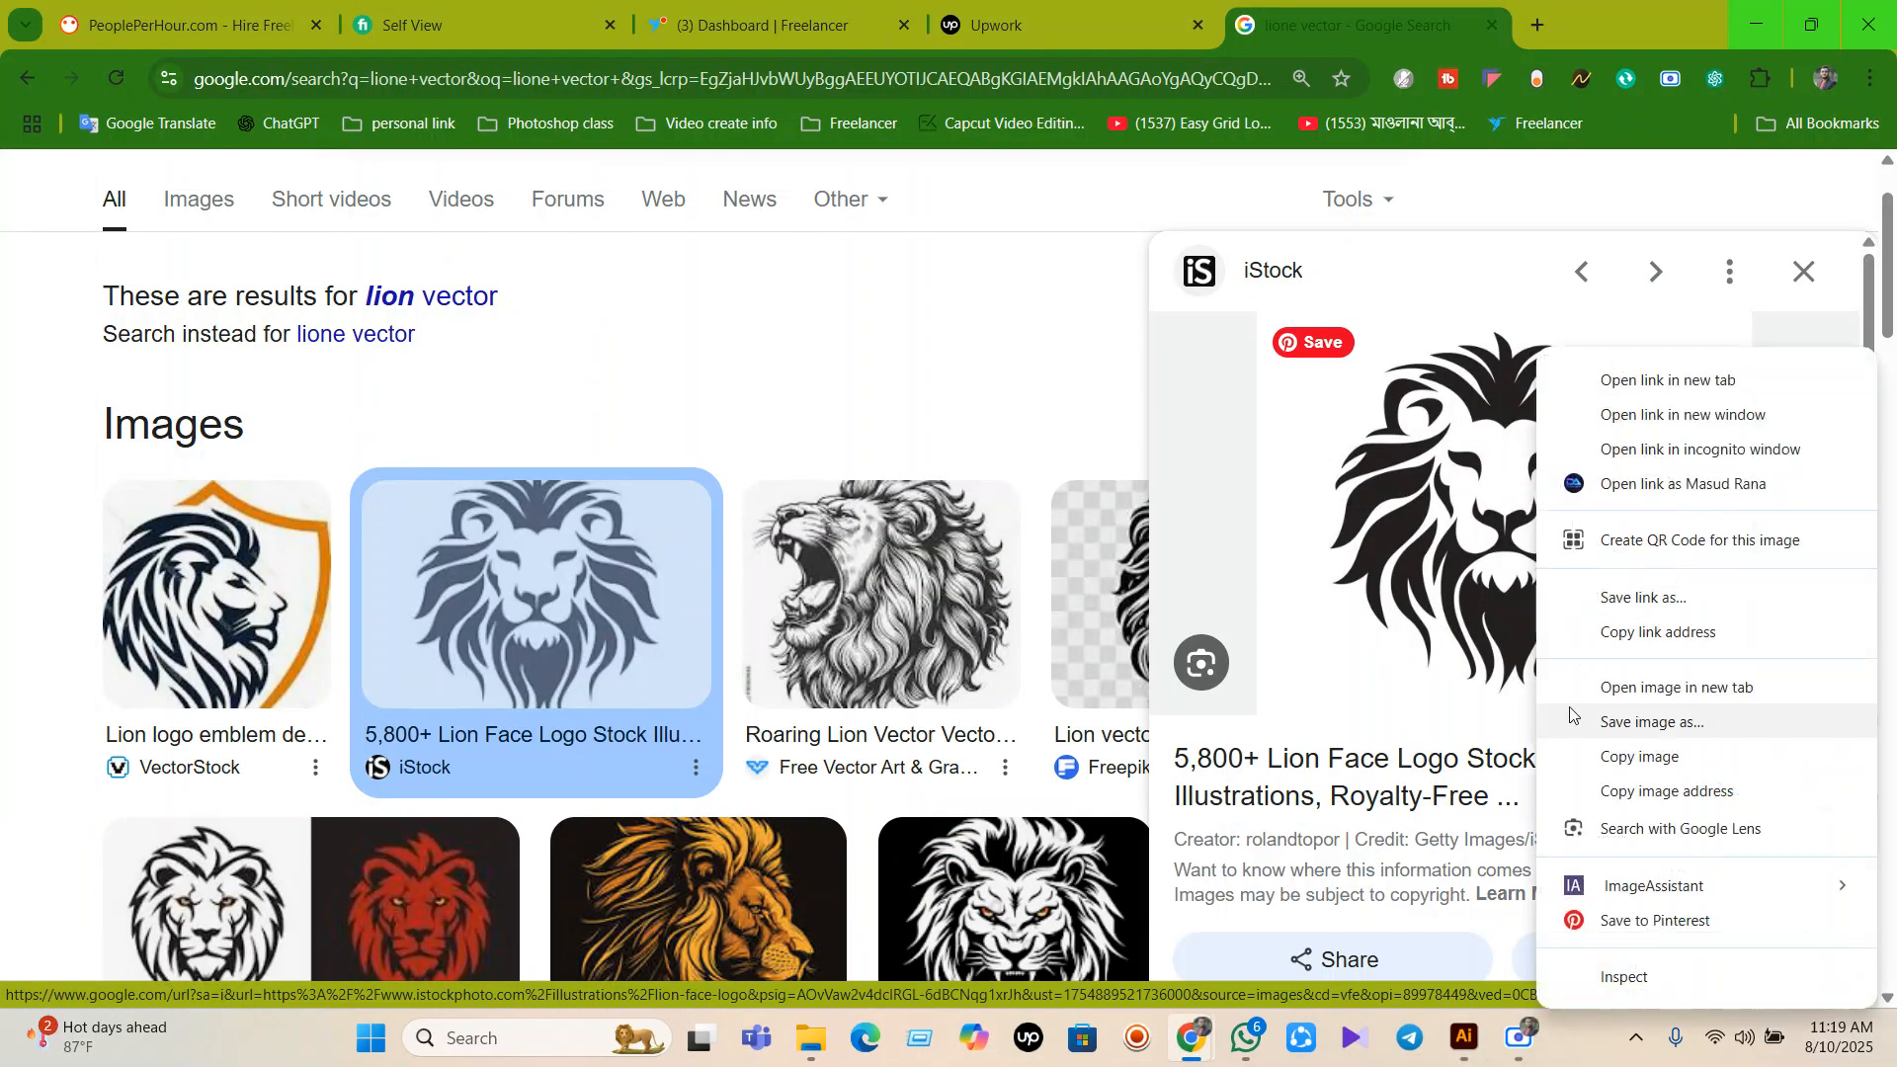
left_click(1670, 763)
left_click(1459, 1054)
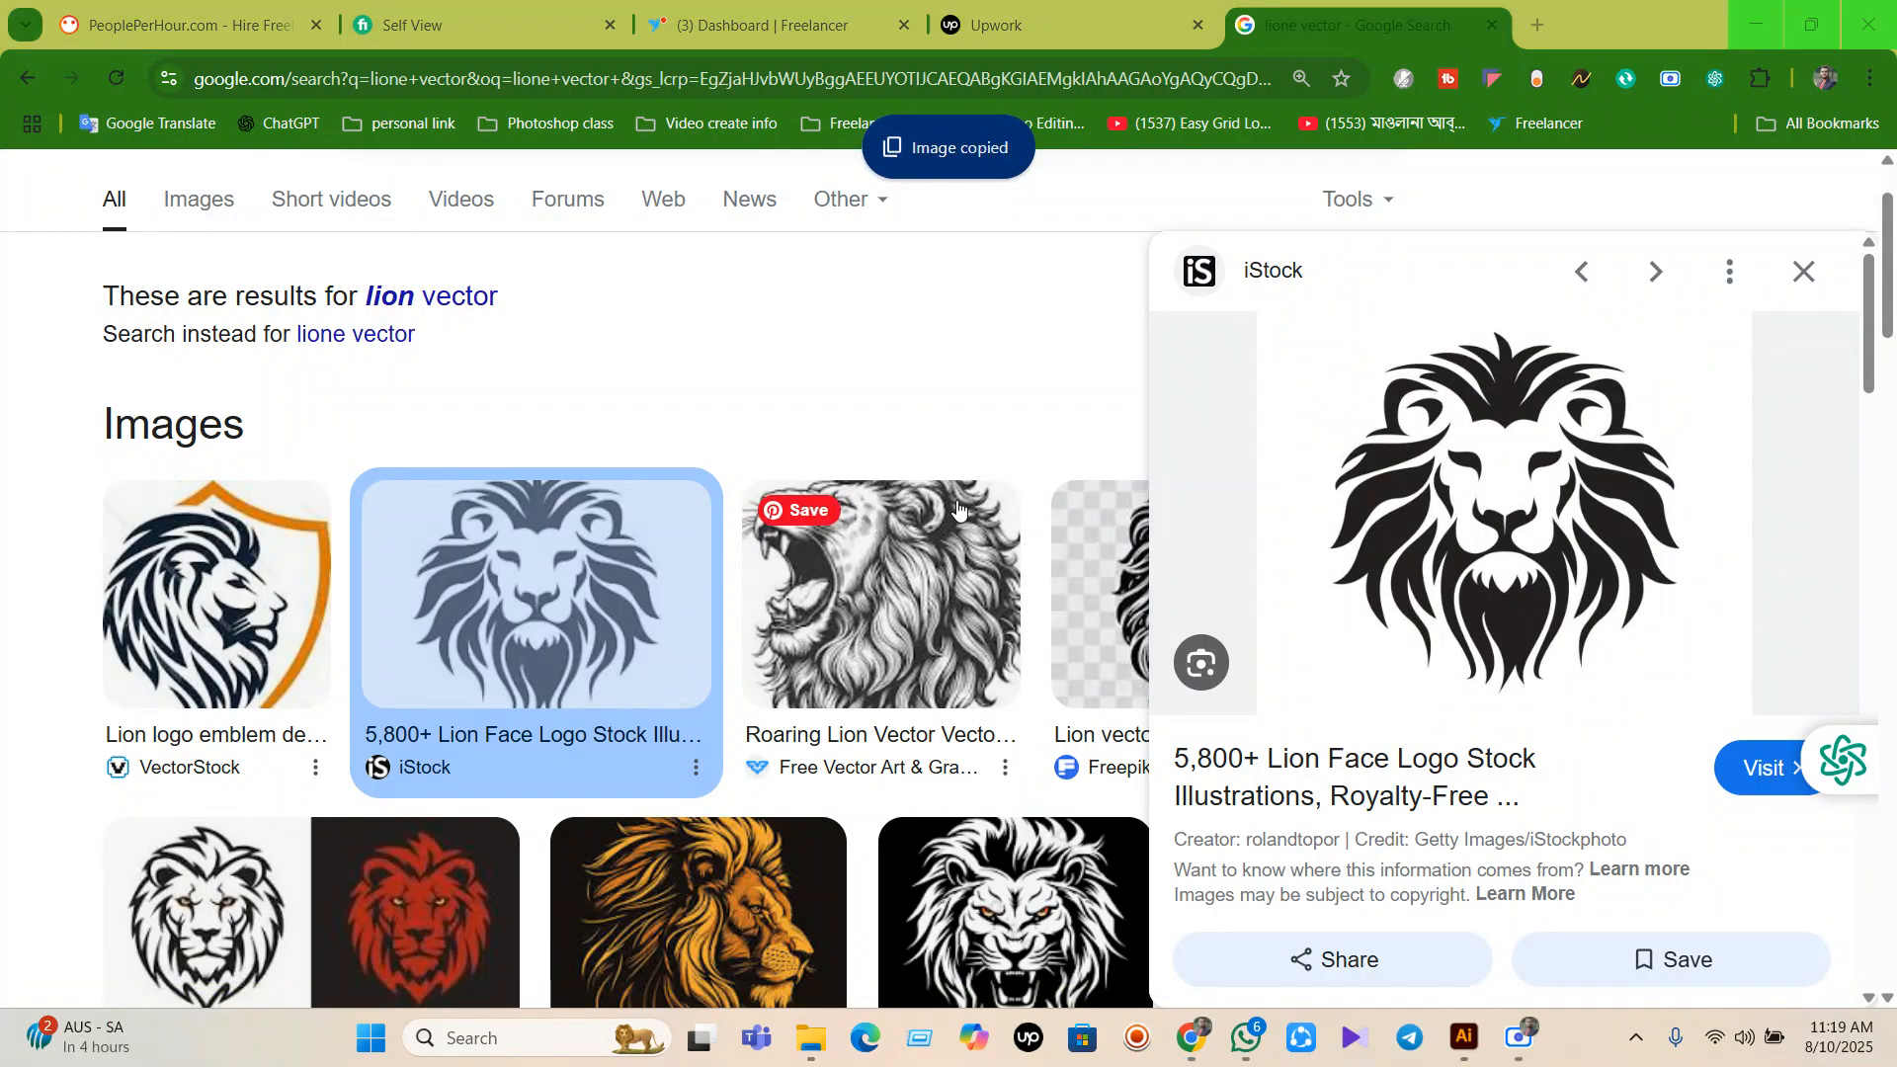
key("ctrl+v")
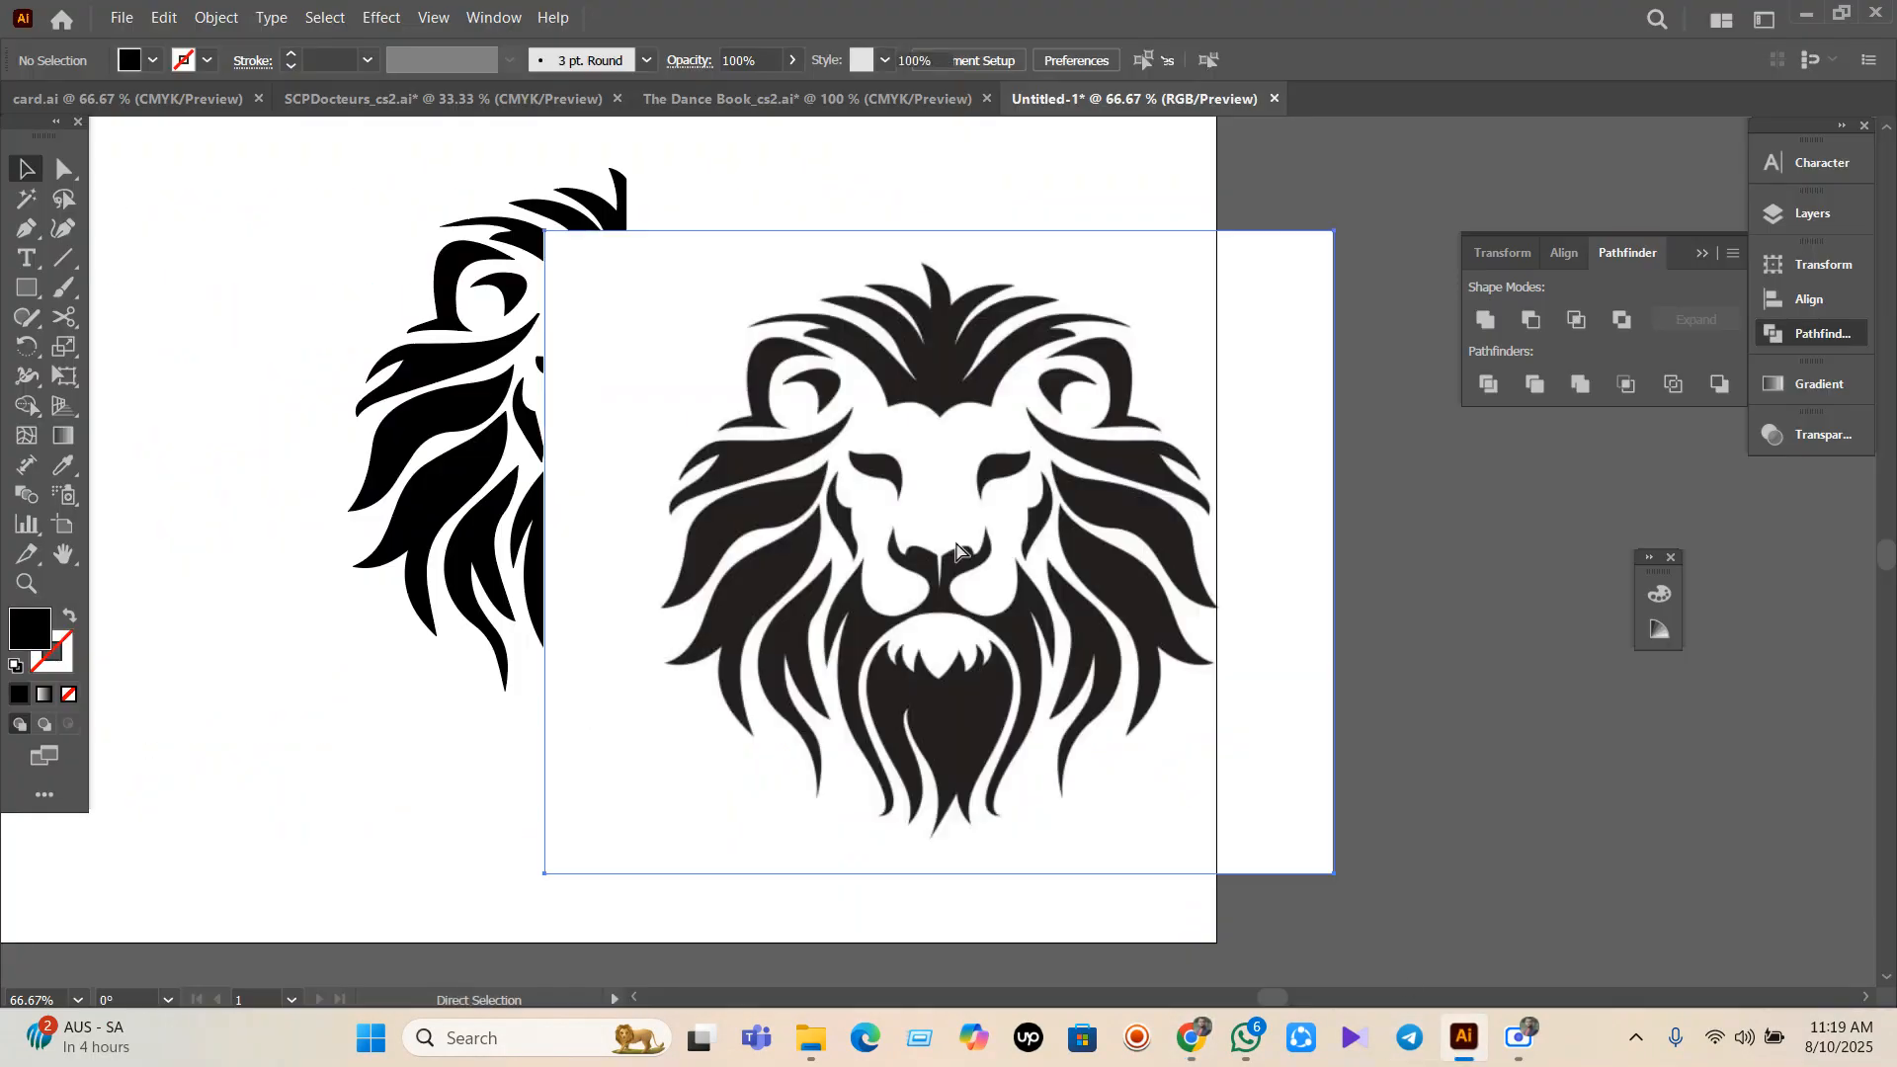
left_click_drag(956, 776, 1211, 736)
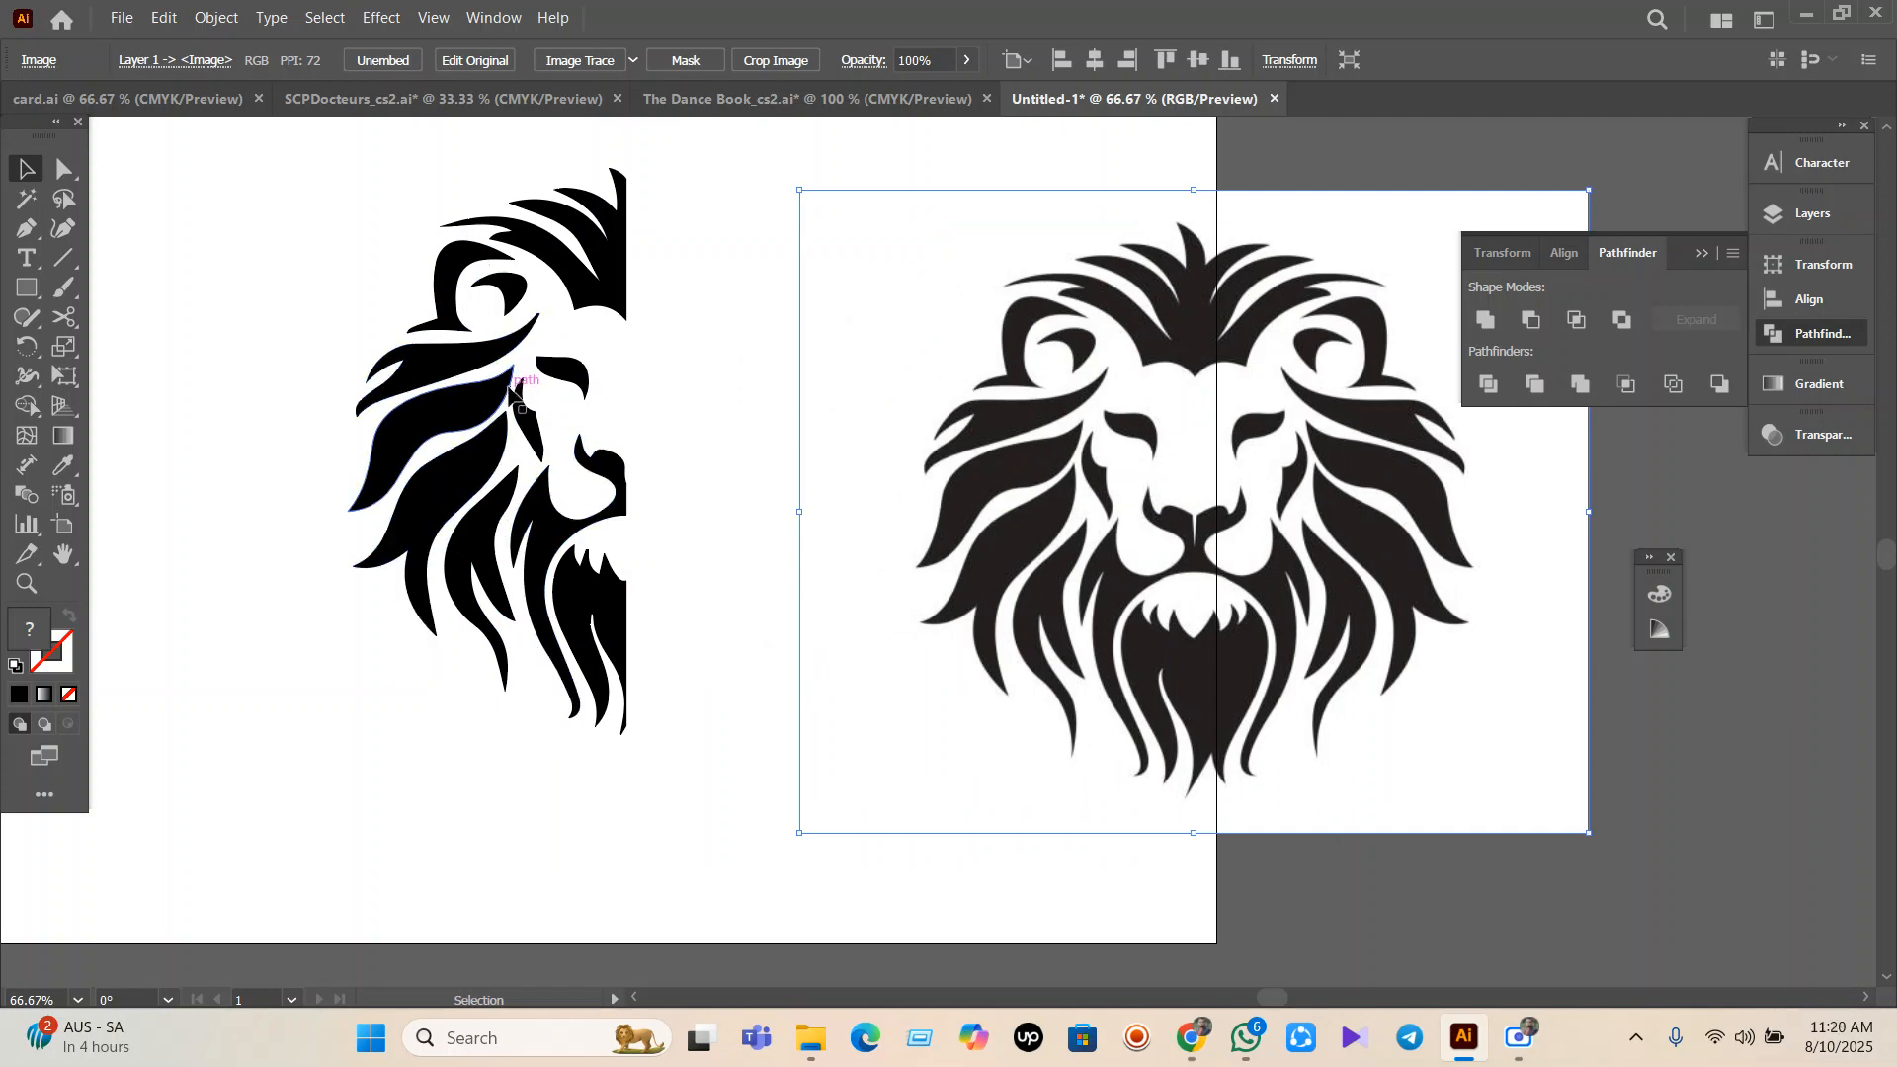
left_click_drag(1050, 712, 1446, 659)
Select all shapes of the half lion and group them.
left_click_drag(296, 147, 788, 832)
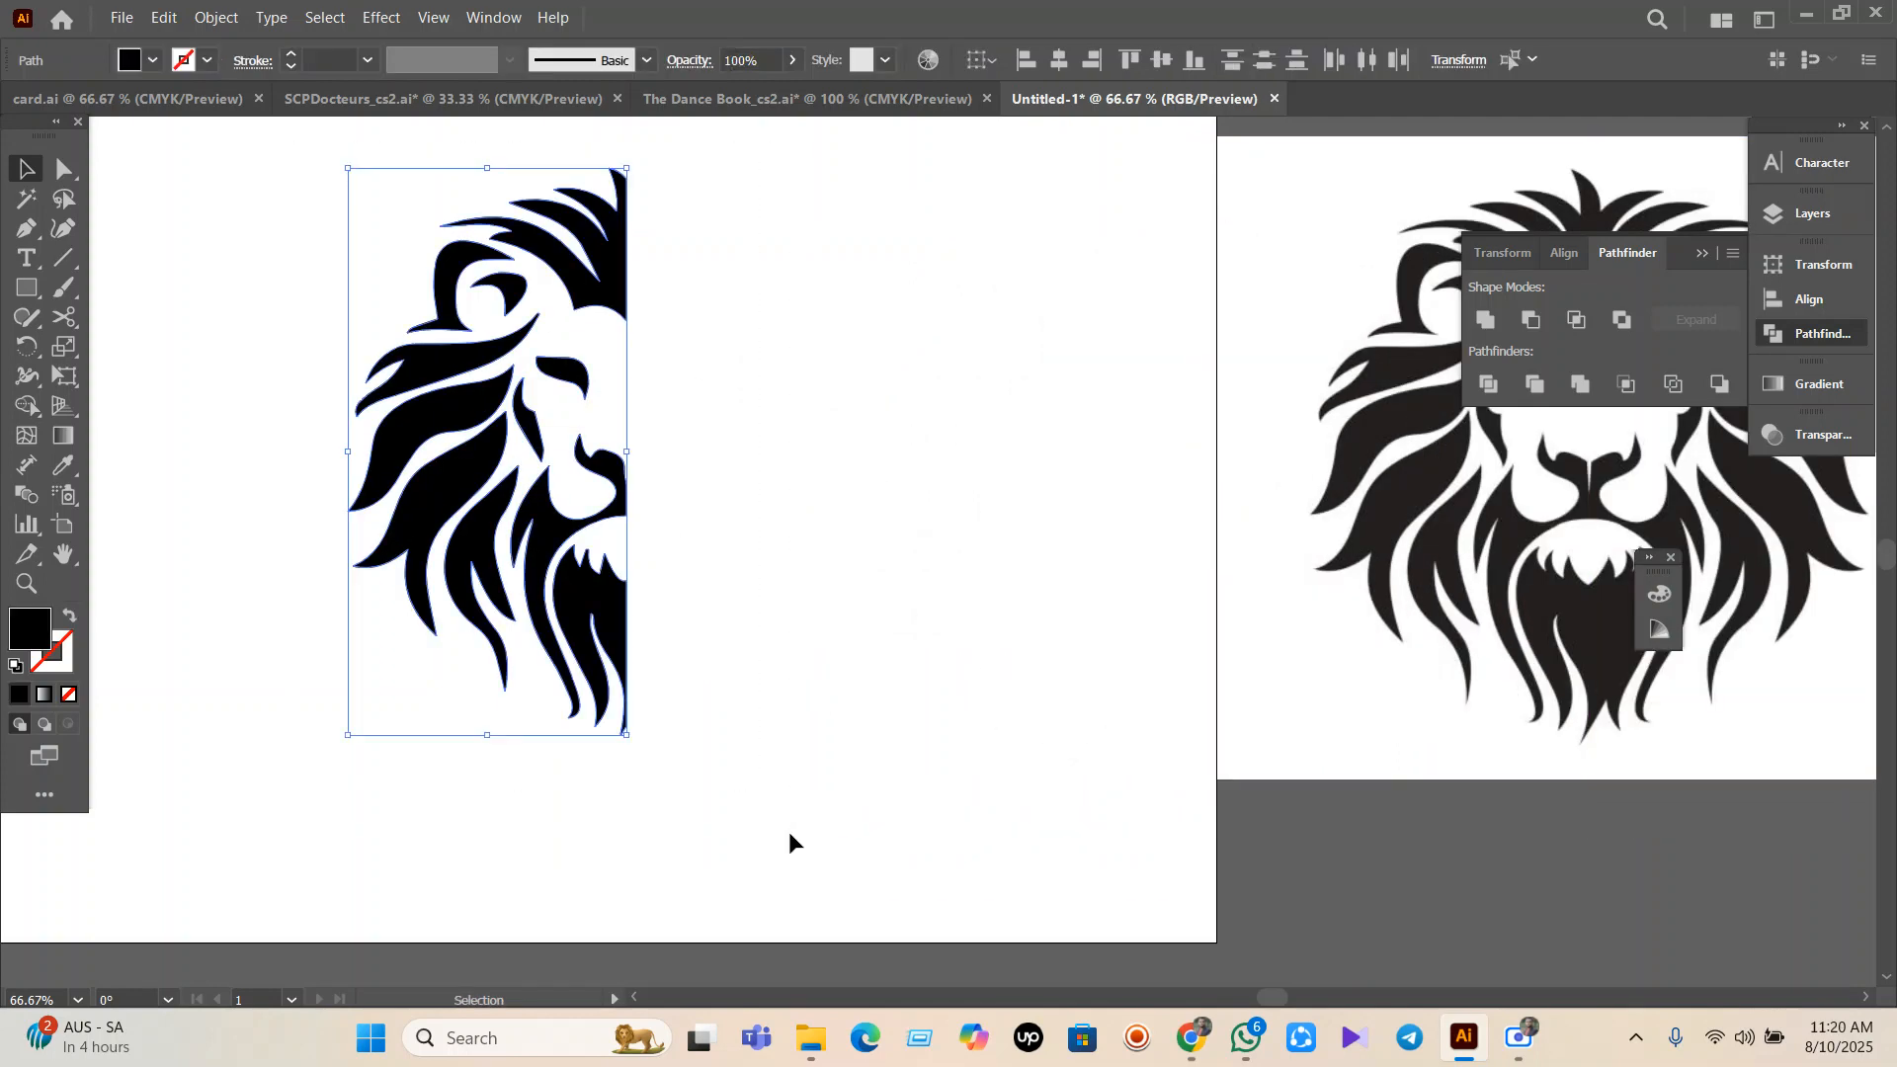
key("ctrl+g")
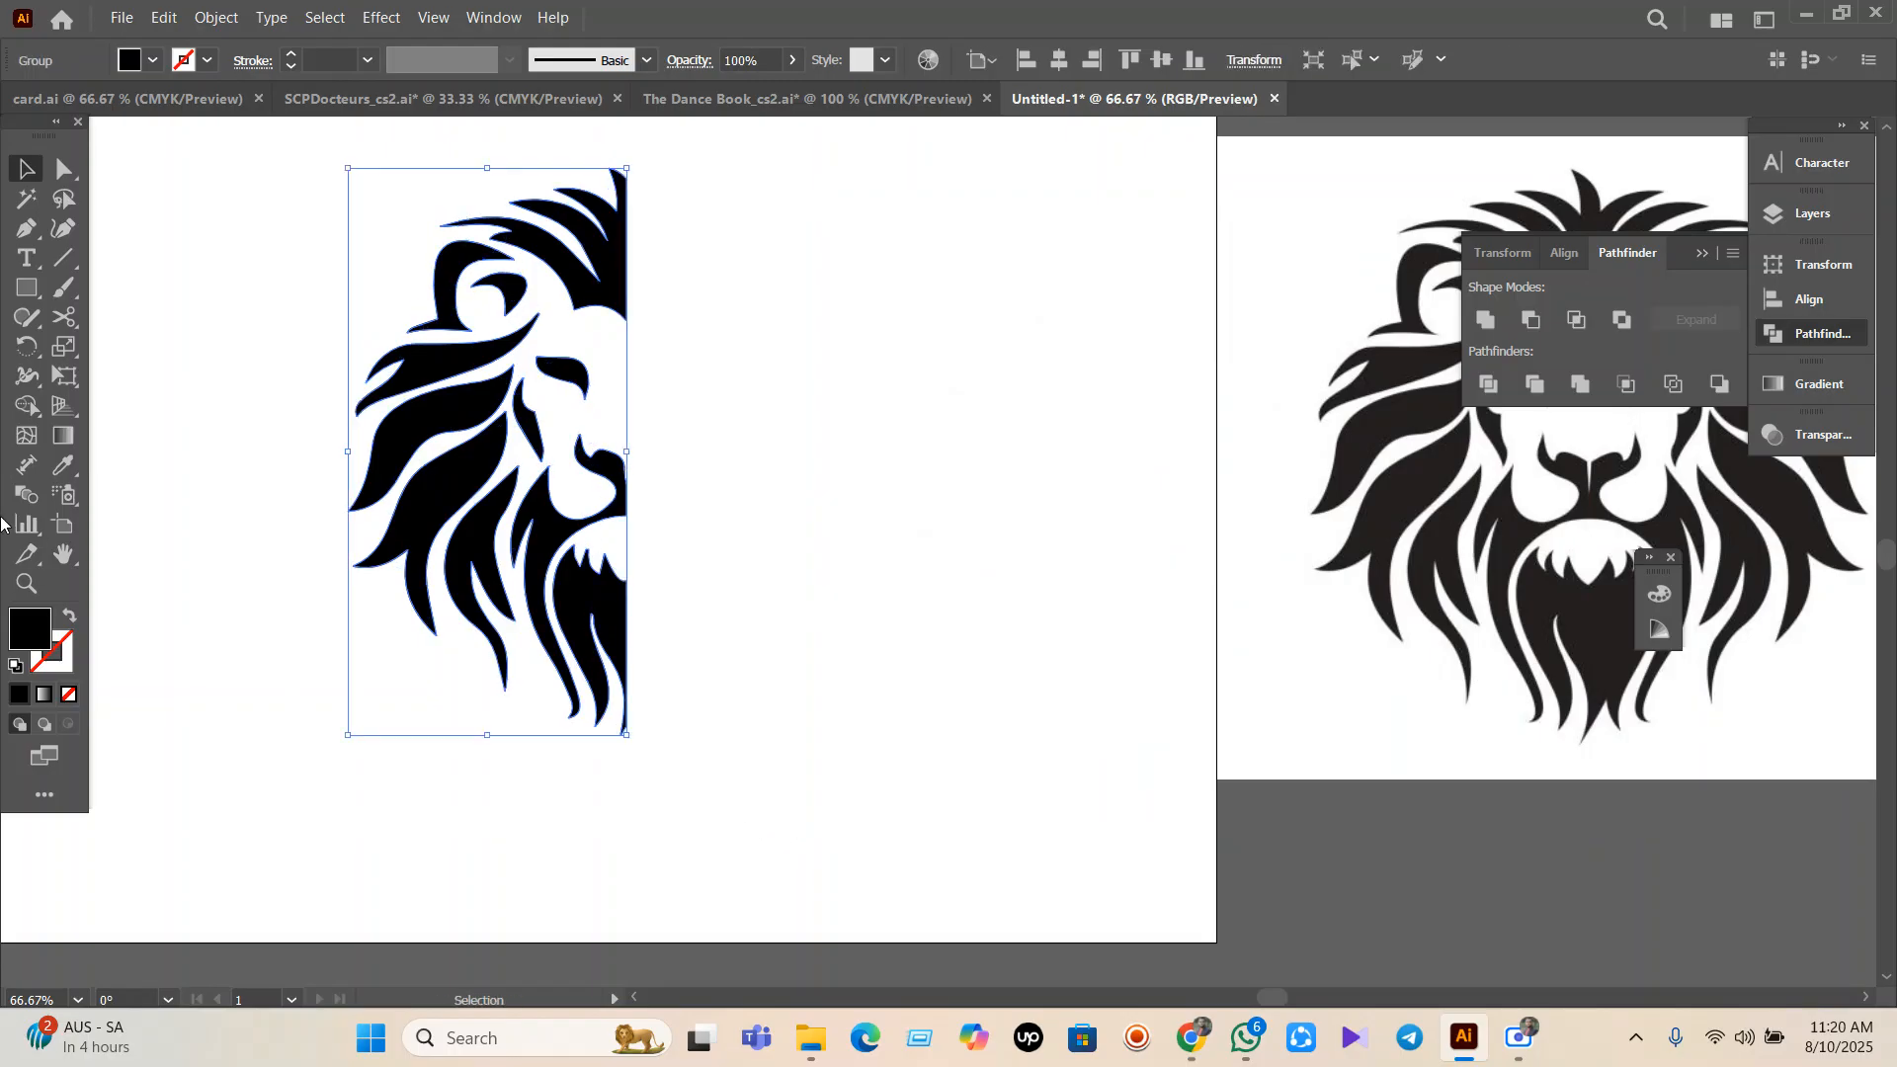
Try to mirror a copy of the half lion across its cut edge with the Reflect tool.
left_click(27, 346)
left_click(126, 376)
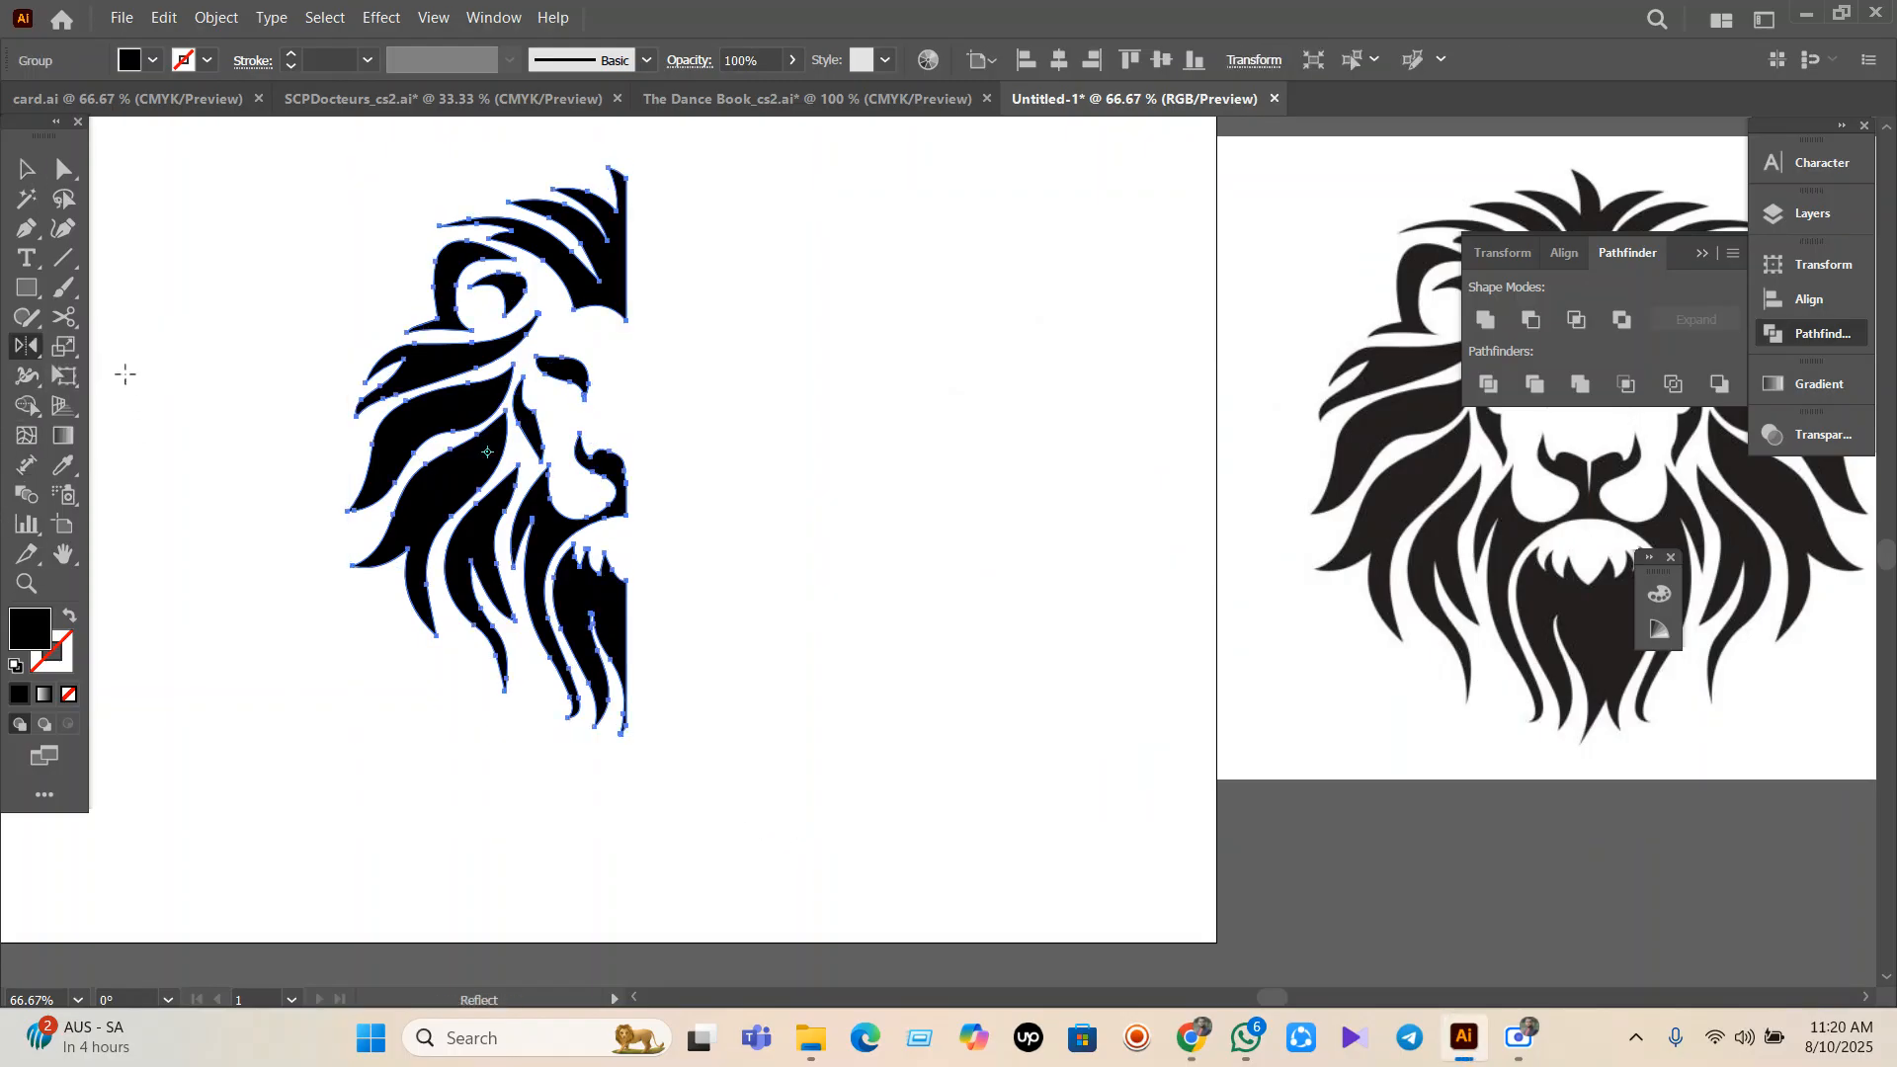
left_click(625, 472)
mouse_move(627, 237)
left_mouse_down()
mouse_move(672, 237)
mouse_move(634, 228)
left_mouse_up()
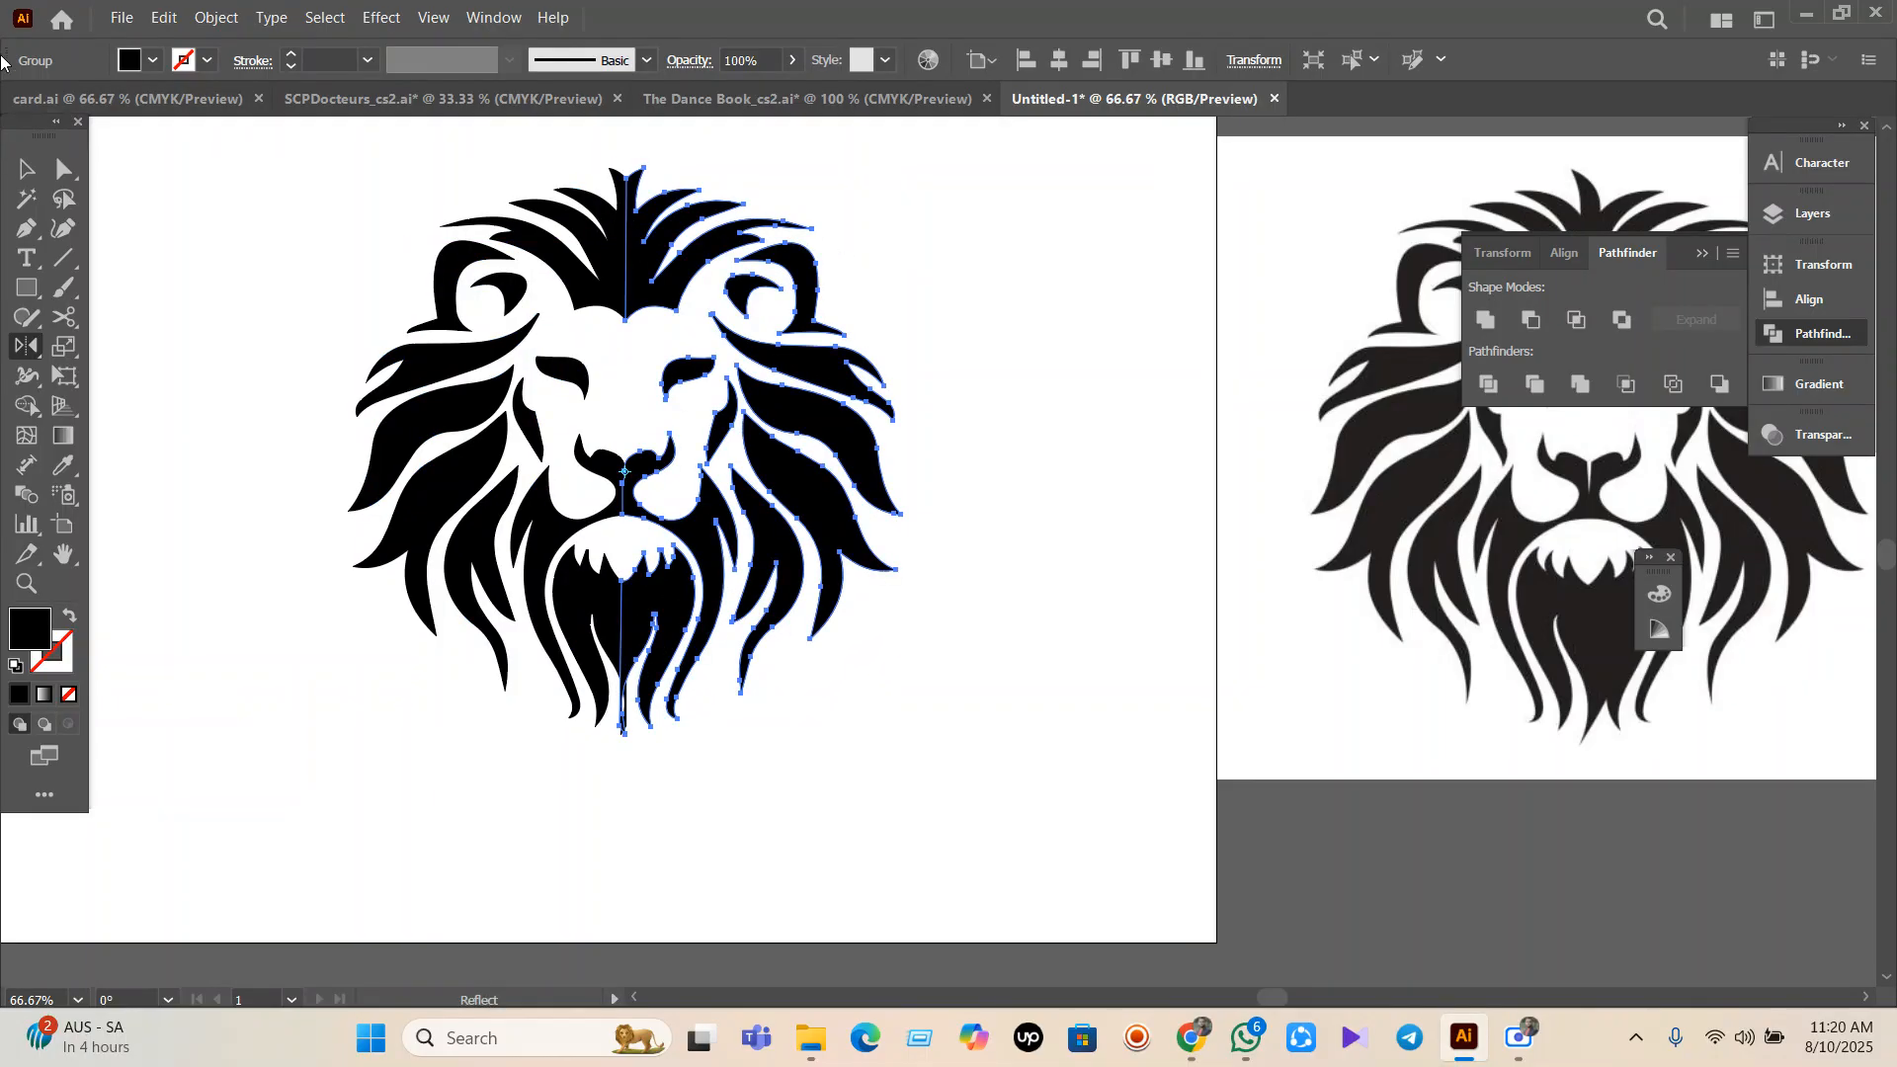
left_click(30, 170)
left_click(775, 869)
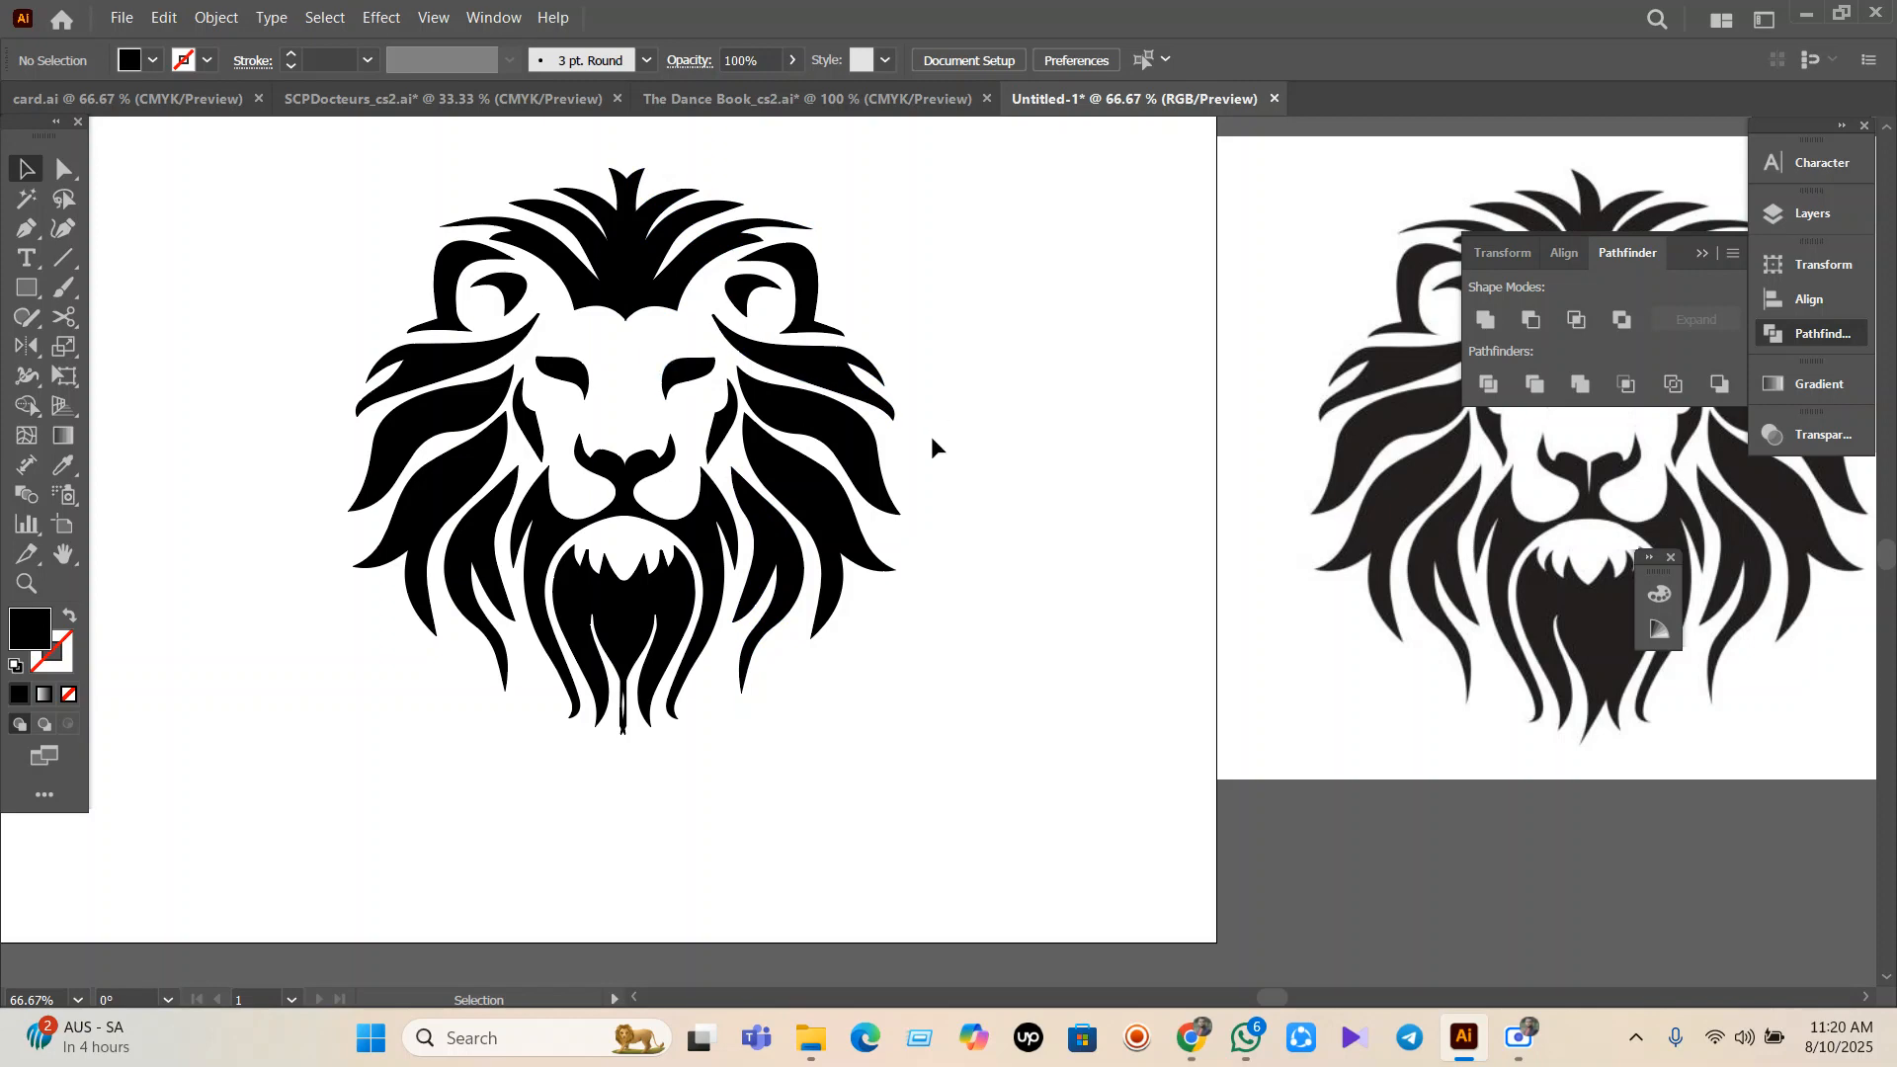
Compare the mirrored lion with the original image and undo the reflected copy.
left_click_drag(1347, 595, 667, 682)
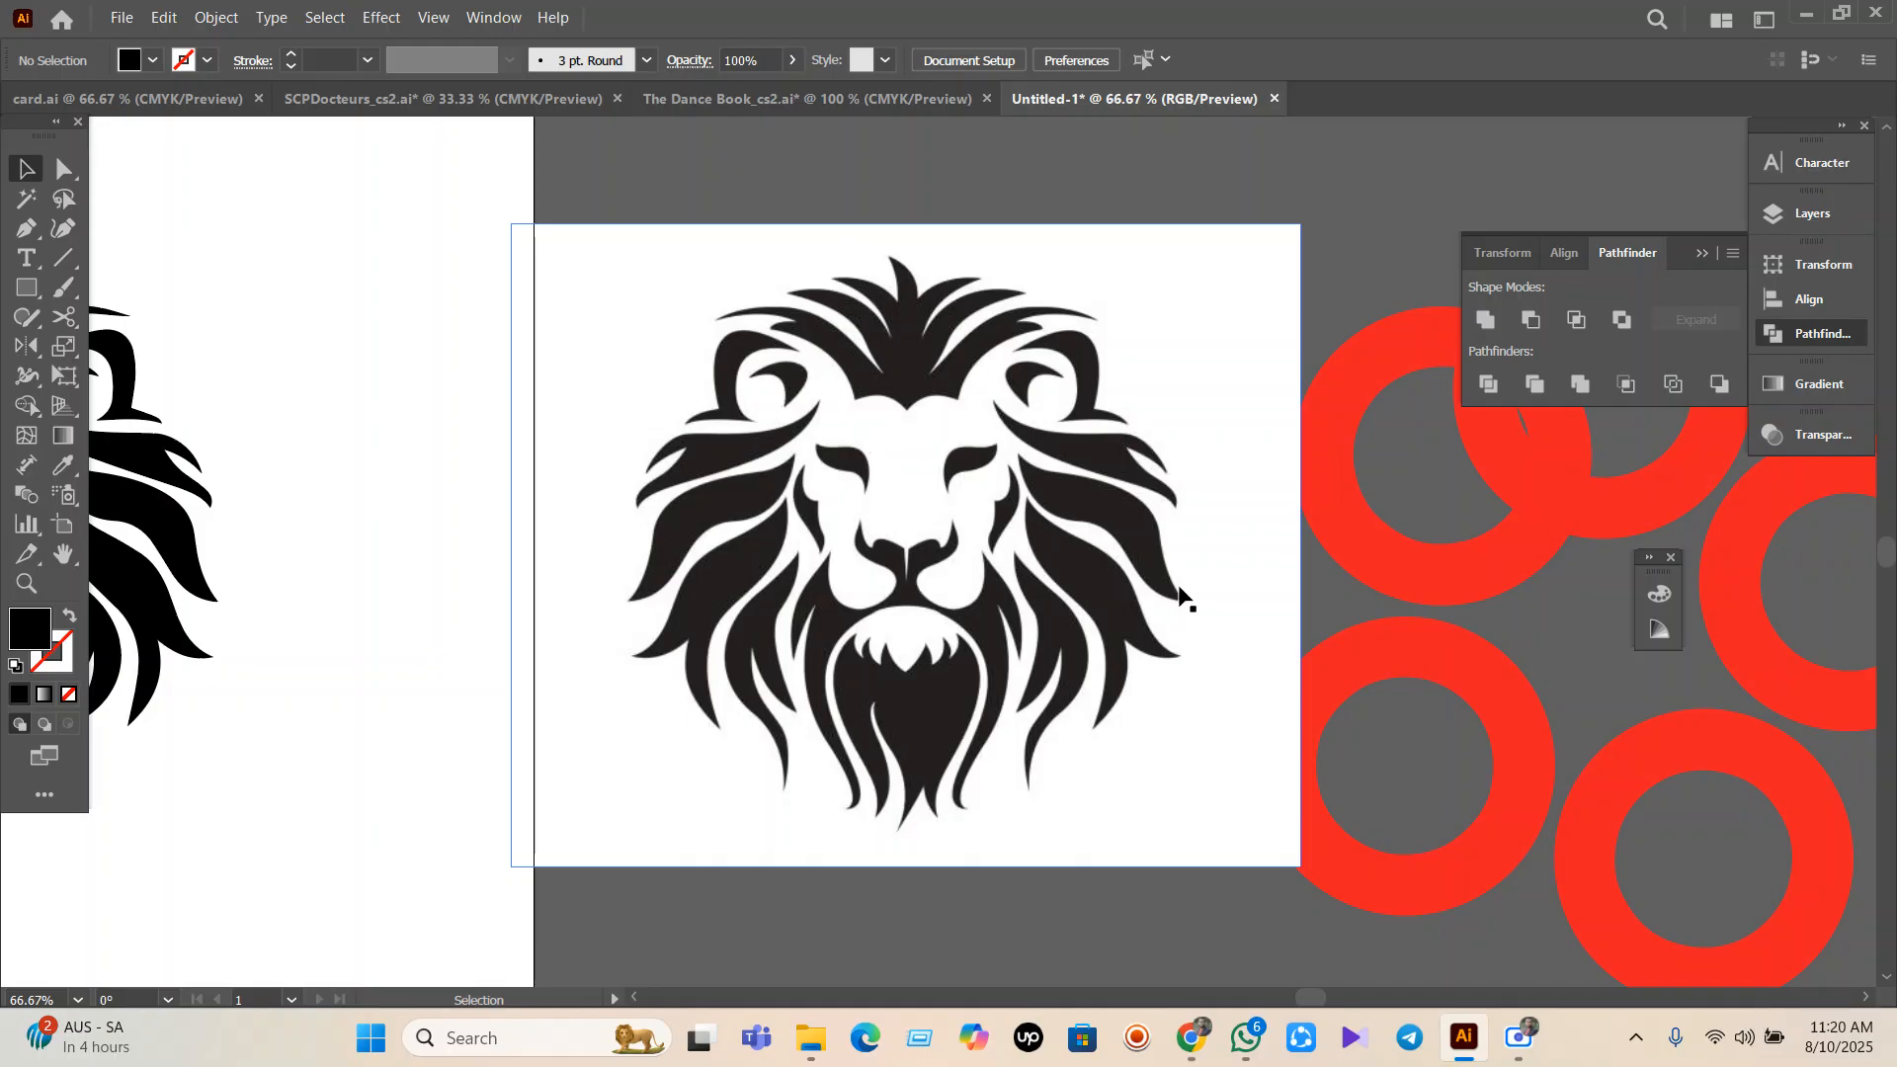
left_click_drag(660, 668, 1756, 547)
left_click_drag(1334, 597, 1191, 676)
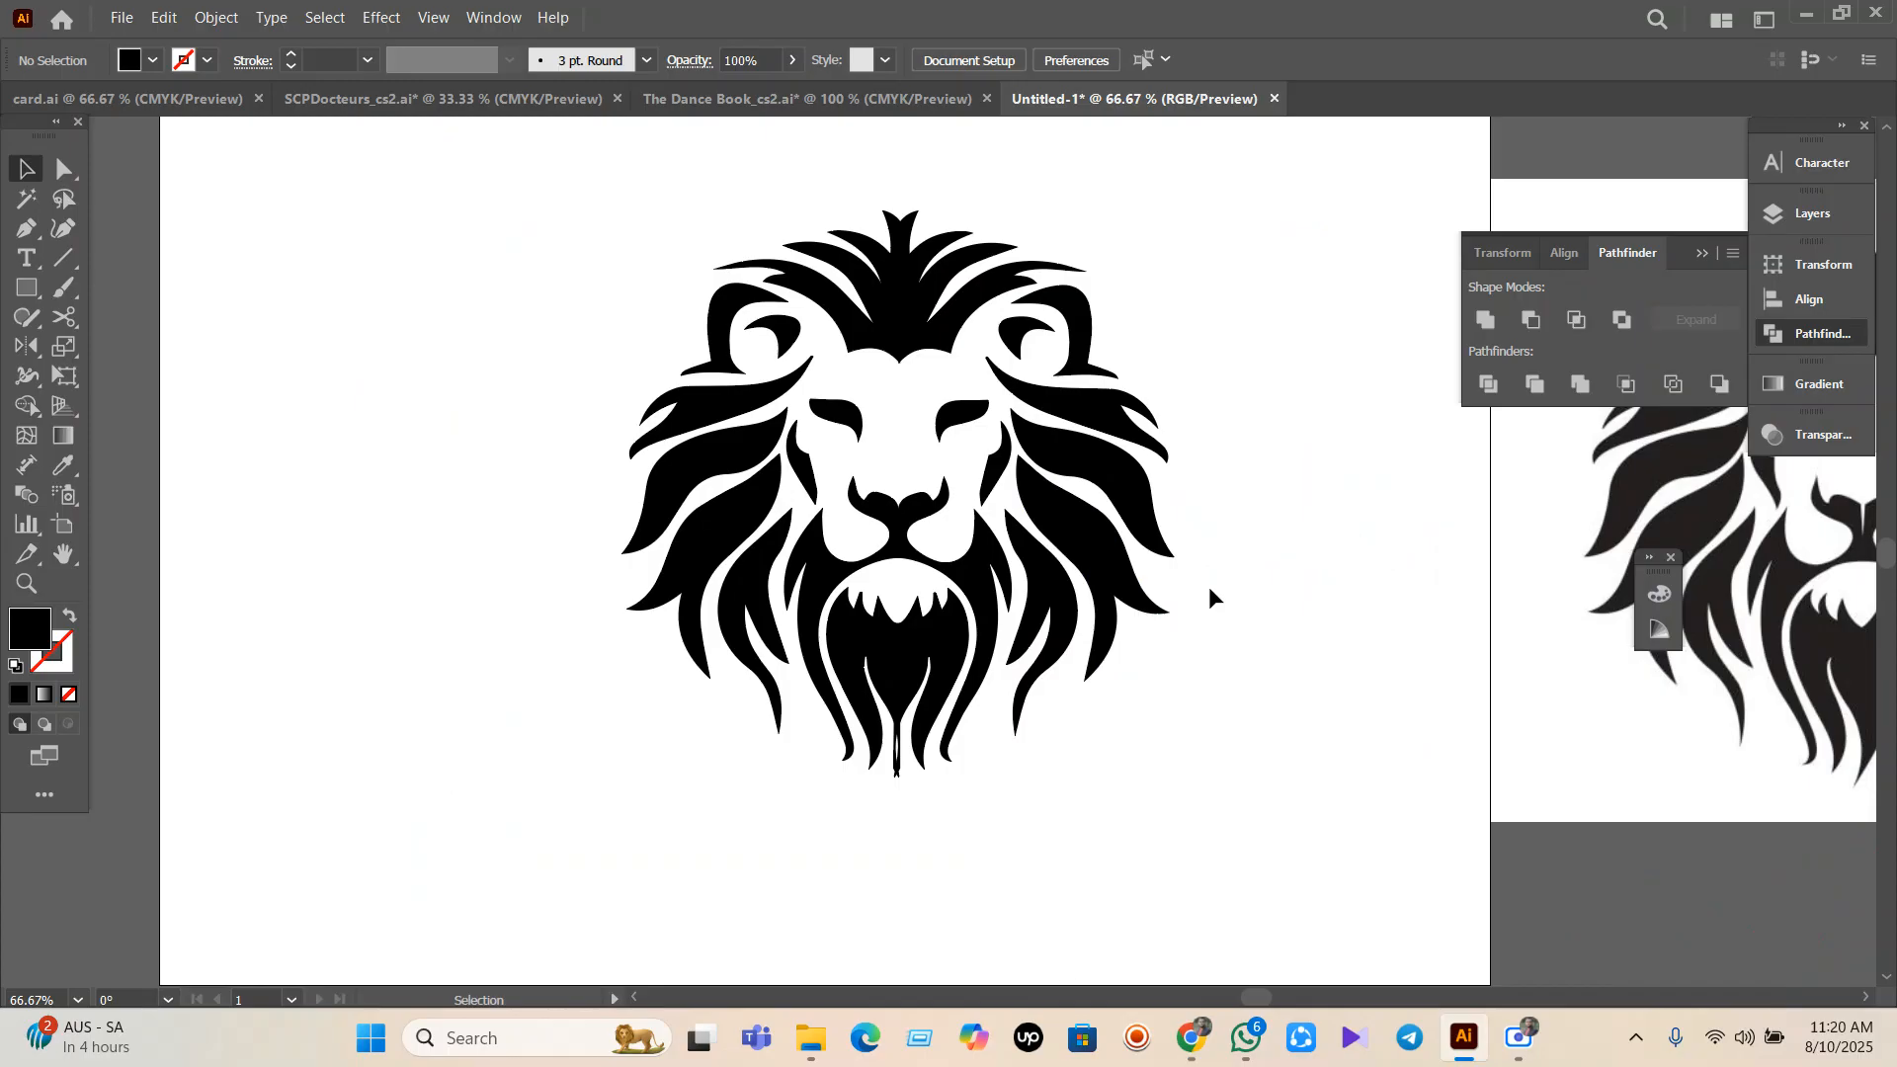
key("ctrl+z")
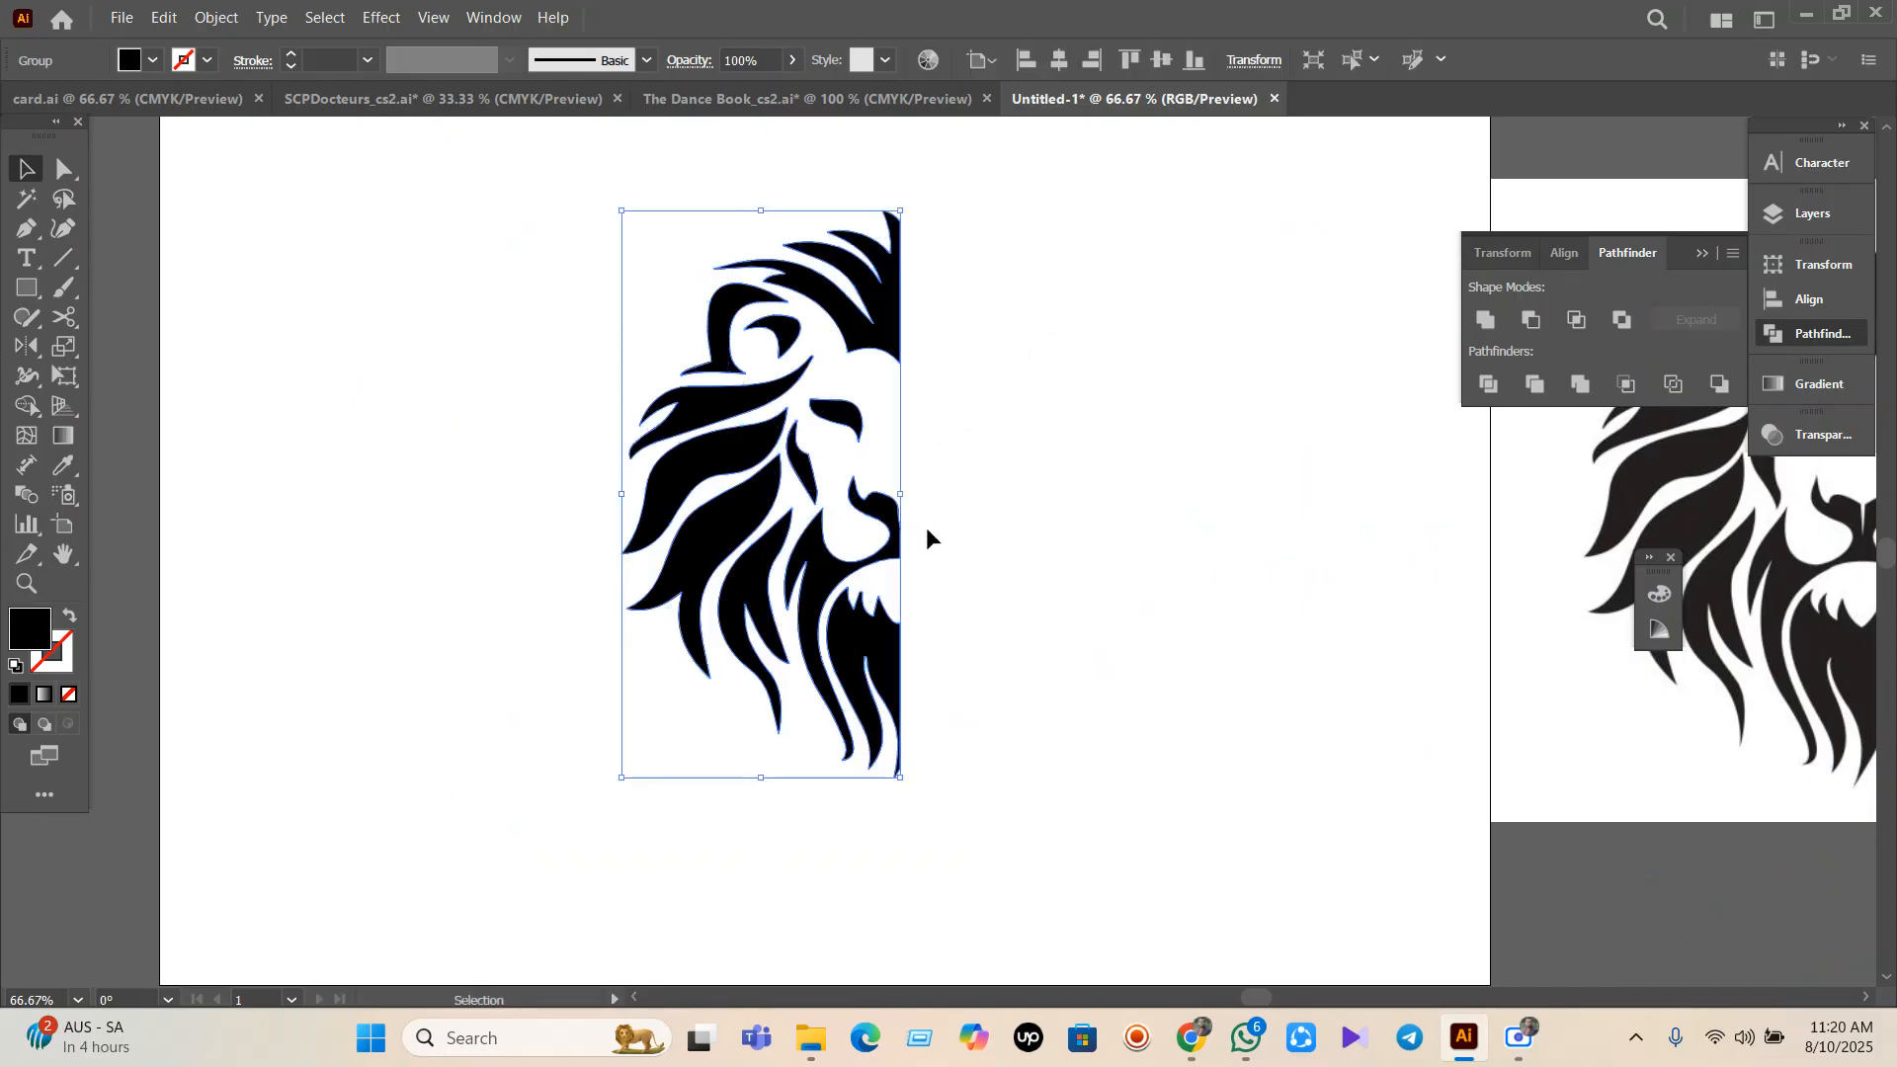
Reflect a copy of the half lion across its straight vertical edge to complete the face, and deselect it.
left_click(27, 346)
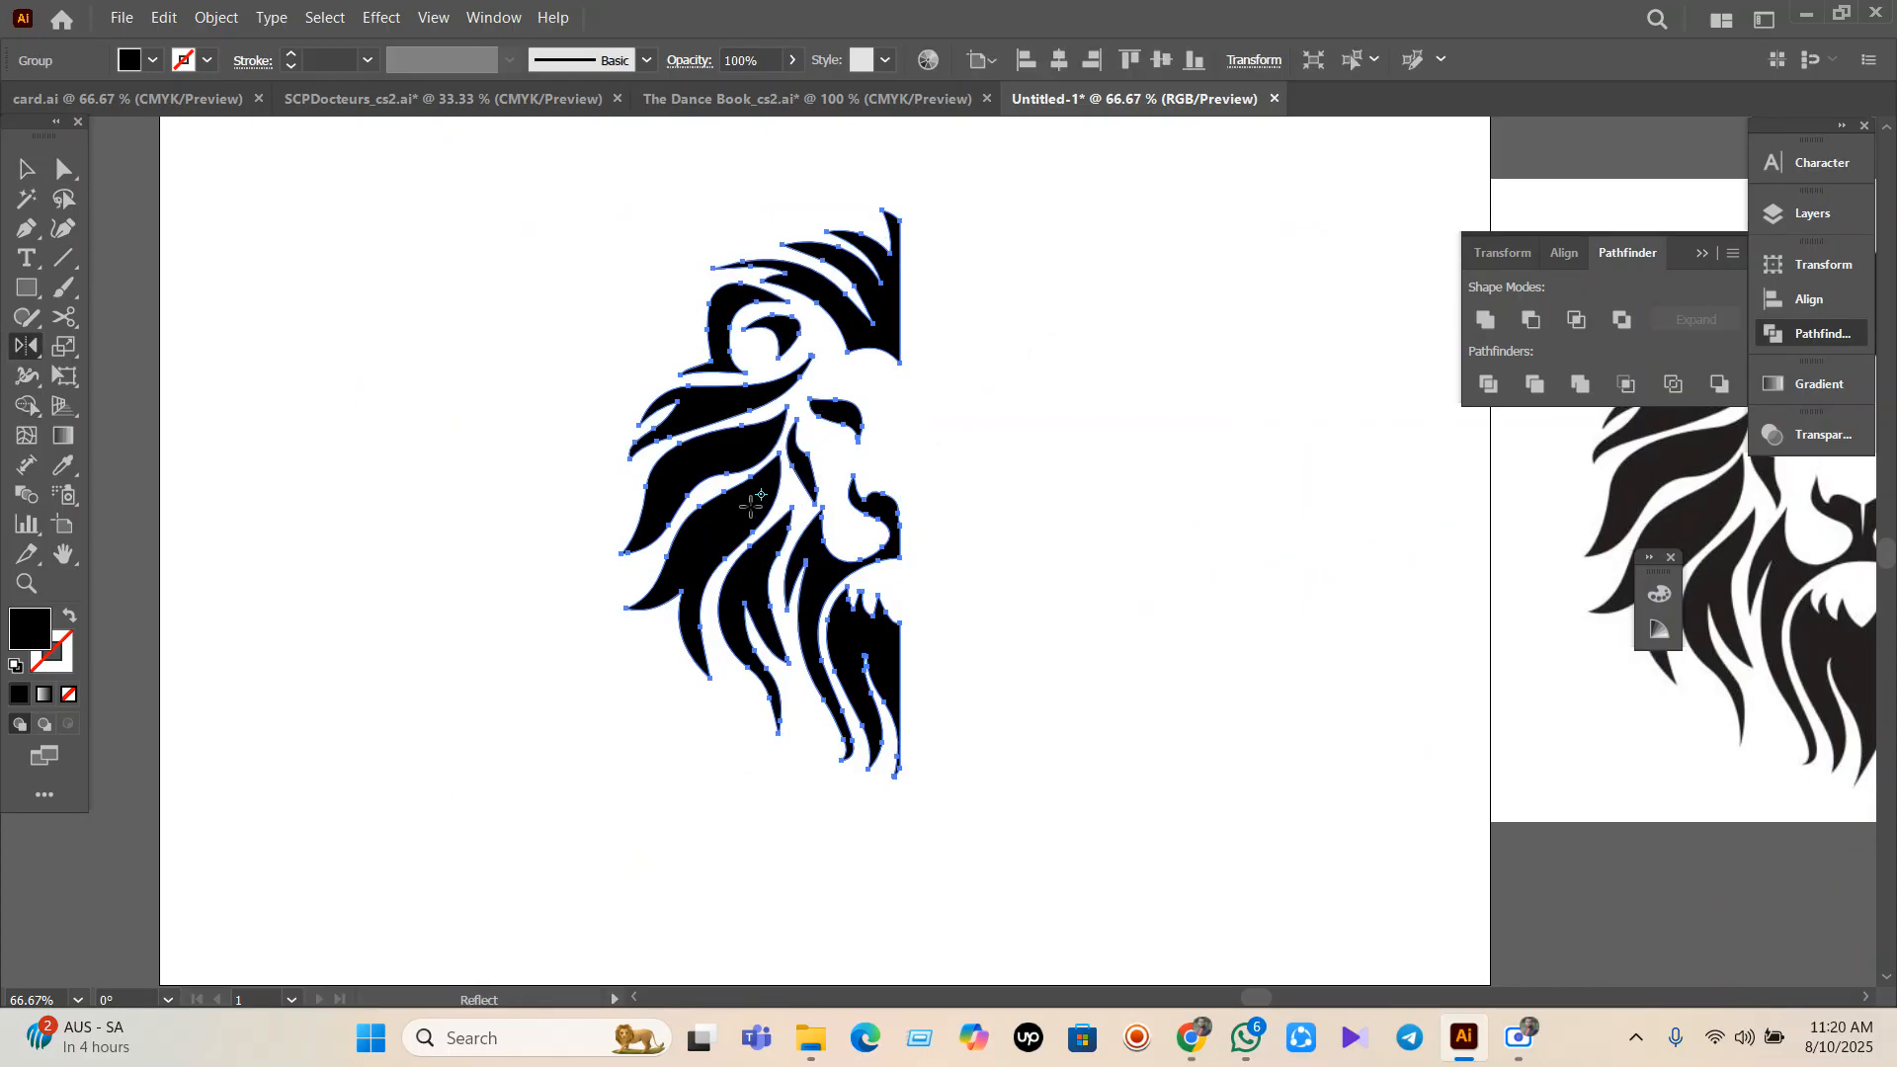
left_click(901, 363)
left_click_drag(897, 358, 899, 316)
left_click(26, 169)
left_click(418, 781)
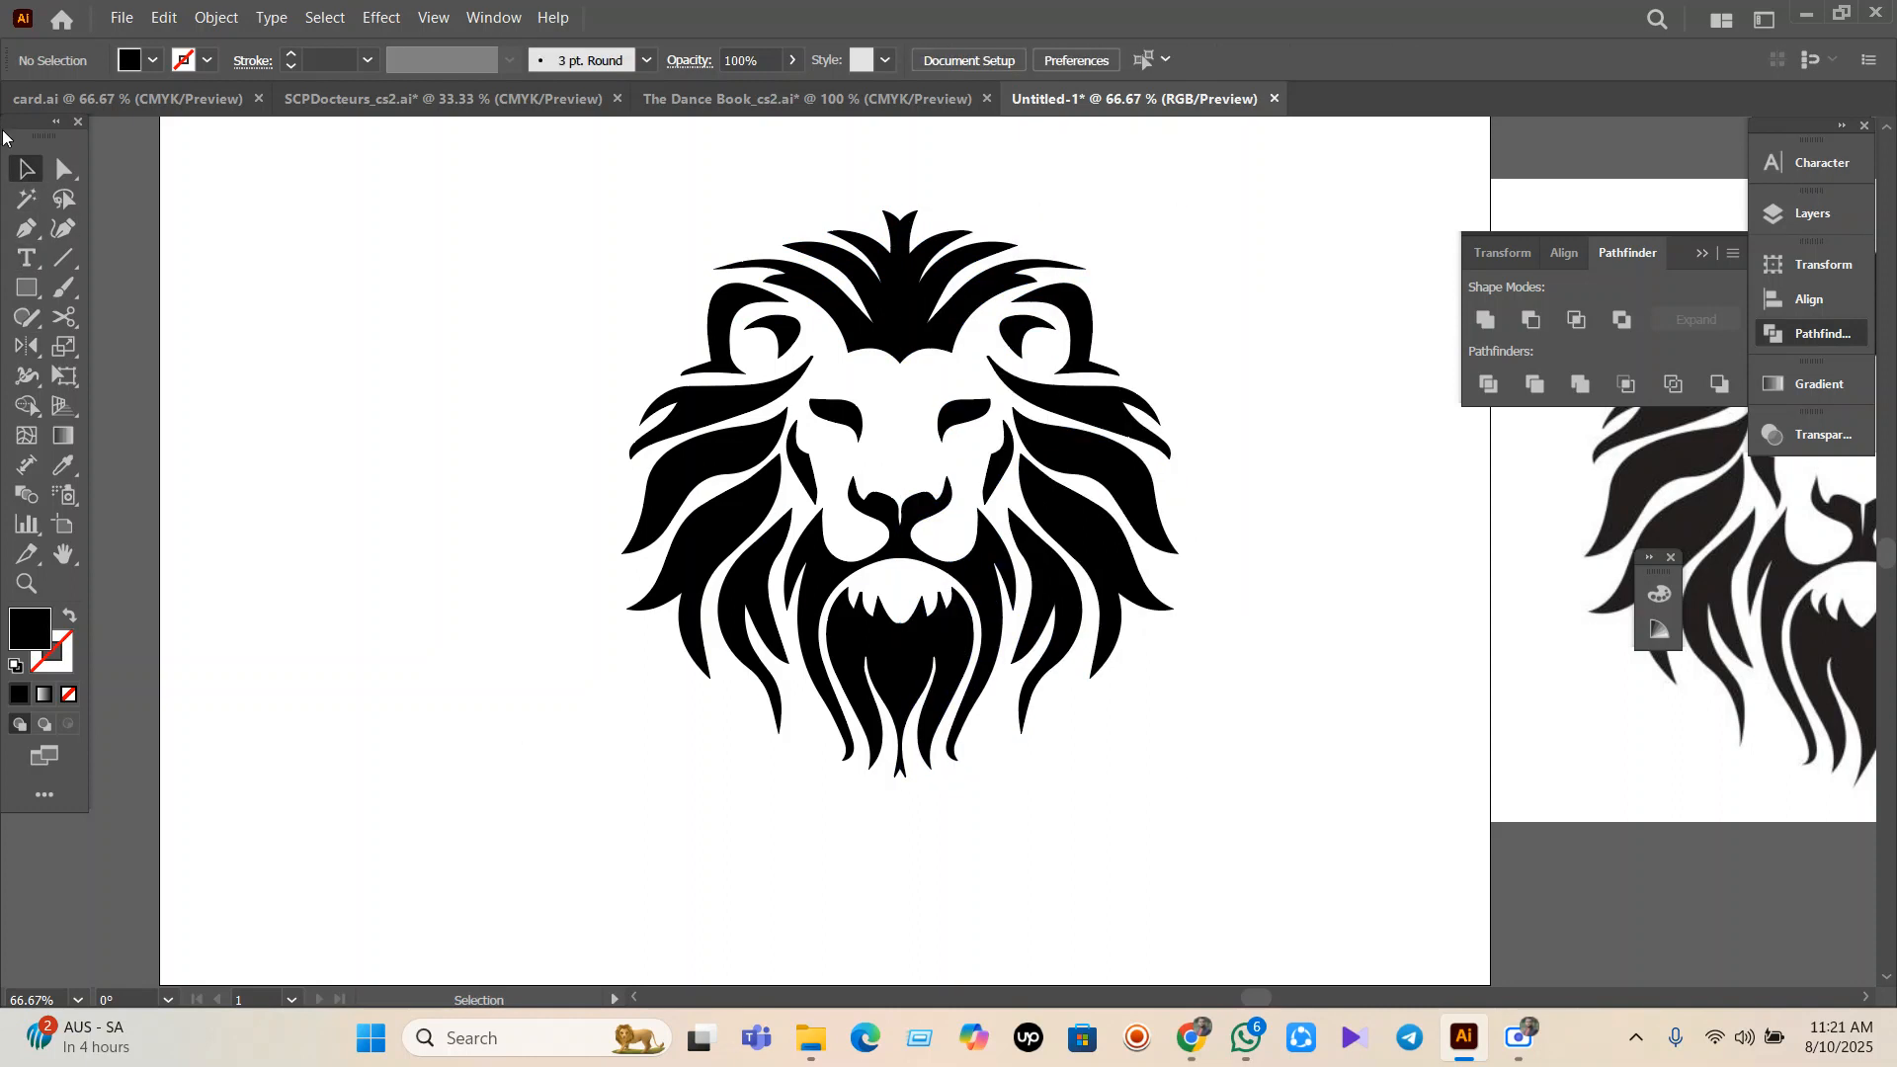
Select both halves of the completed lion and move them off the artboard to its left.
key("ctrl+minus")
left_click_drag(676, 364, 1024, 688)
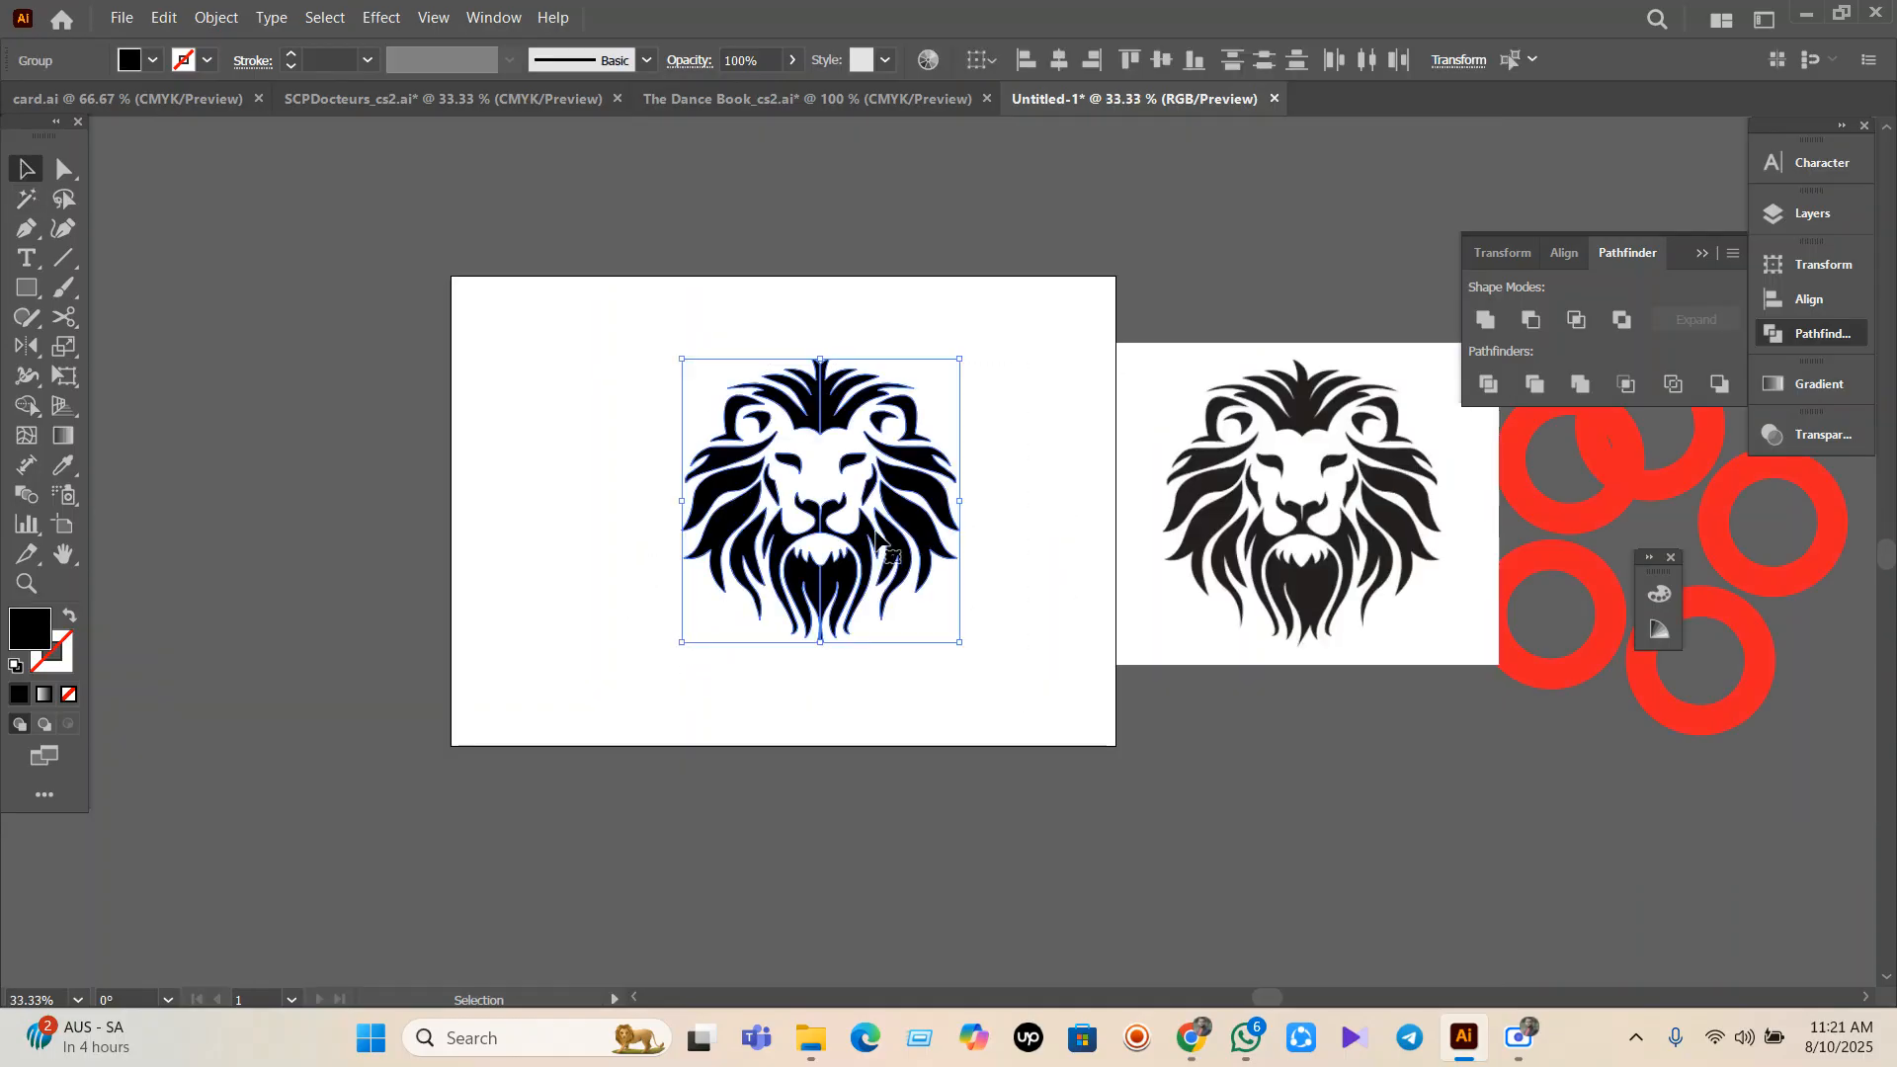
left_click_drag(950, 530, 364, 478)
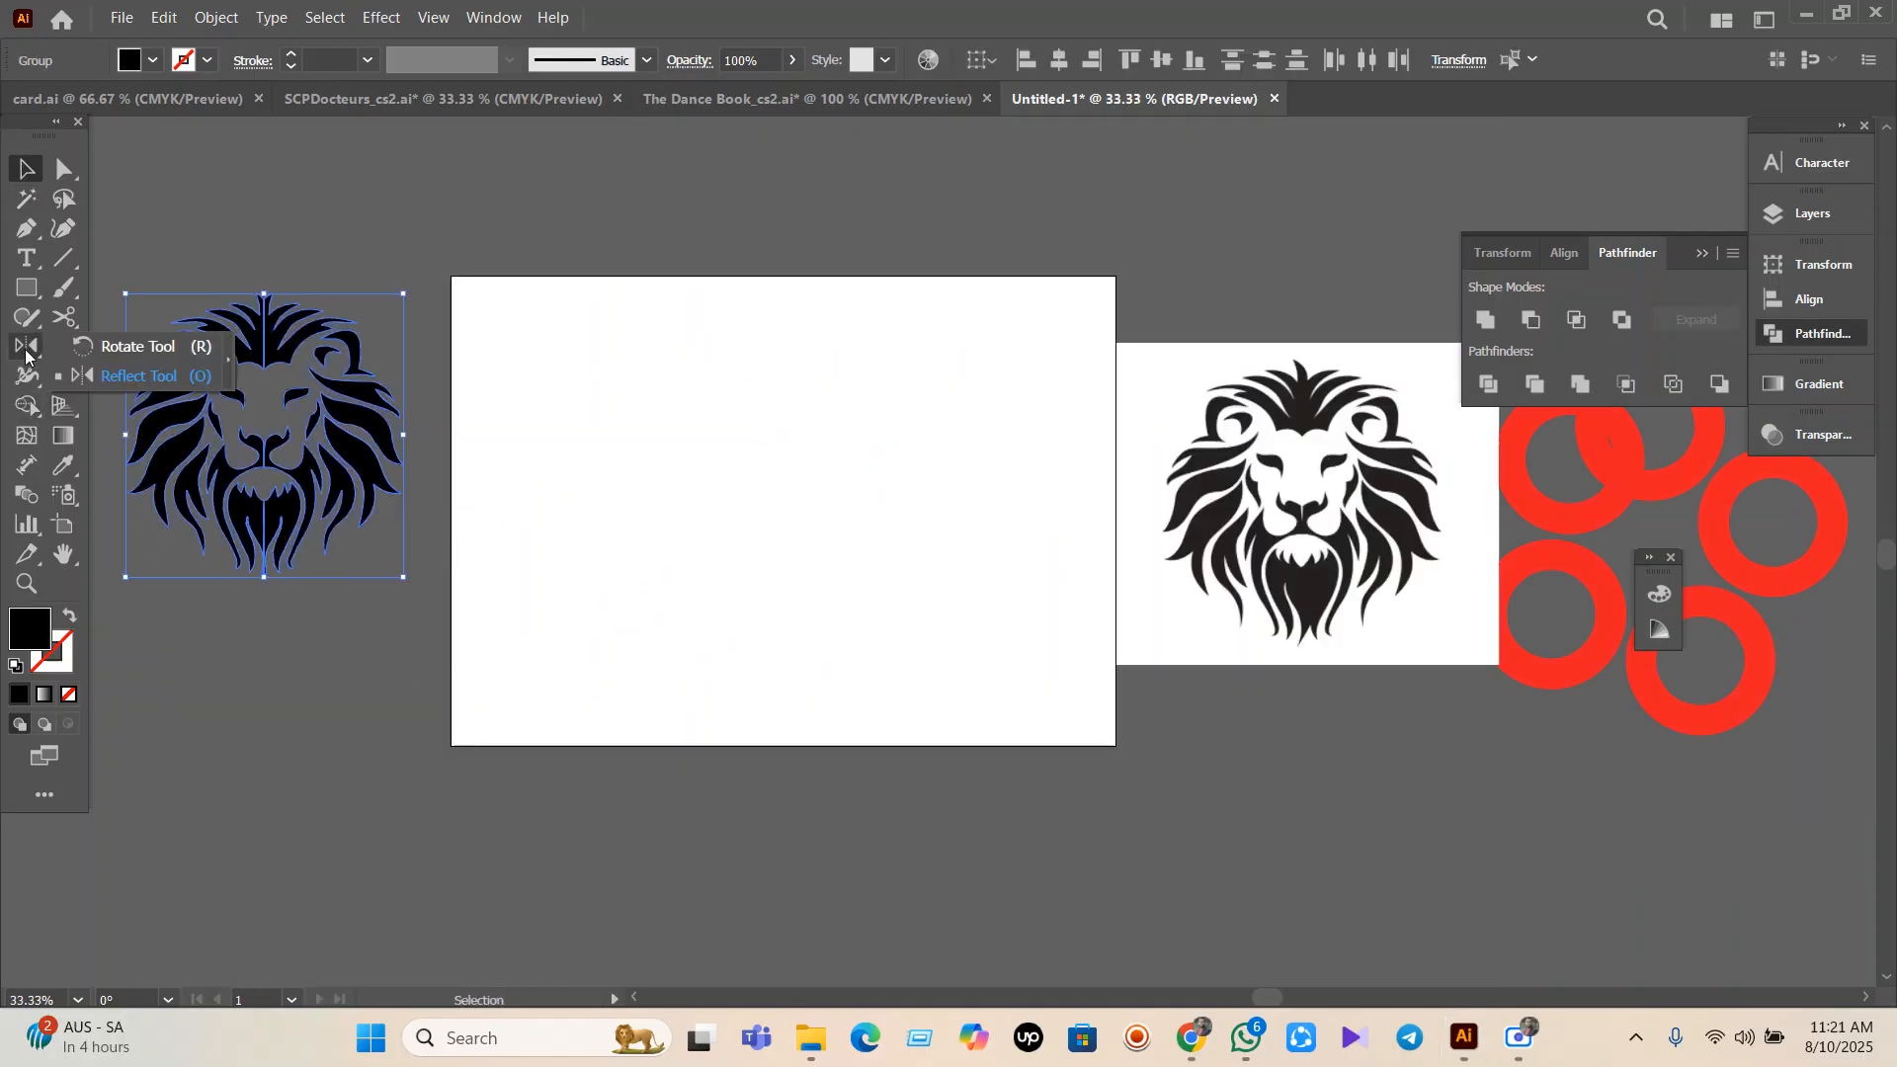
Show the tools grouped with the Reflect and Scale tools and switch to the Scale tool.
left_click(45, 342)
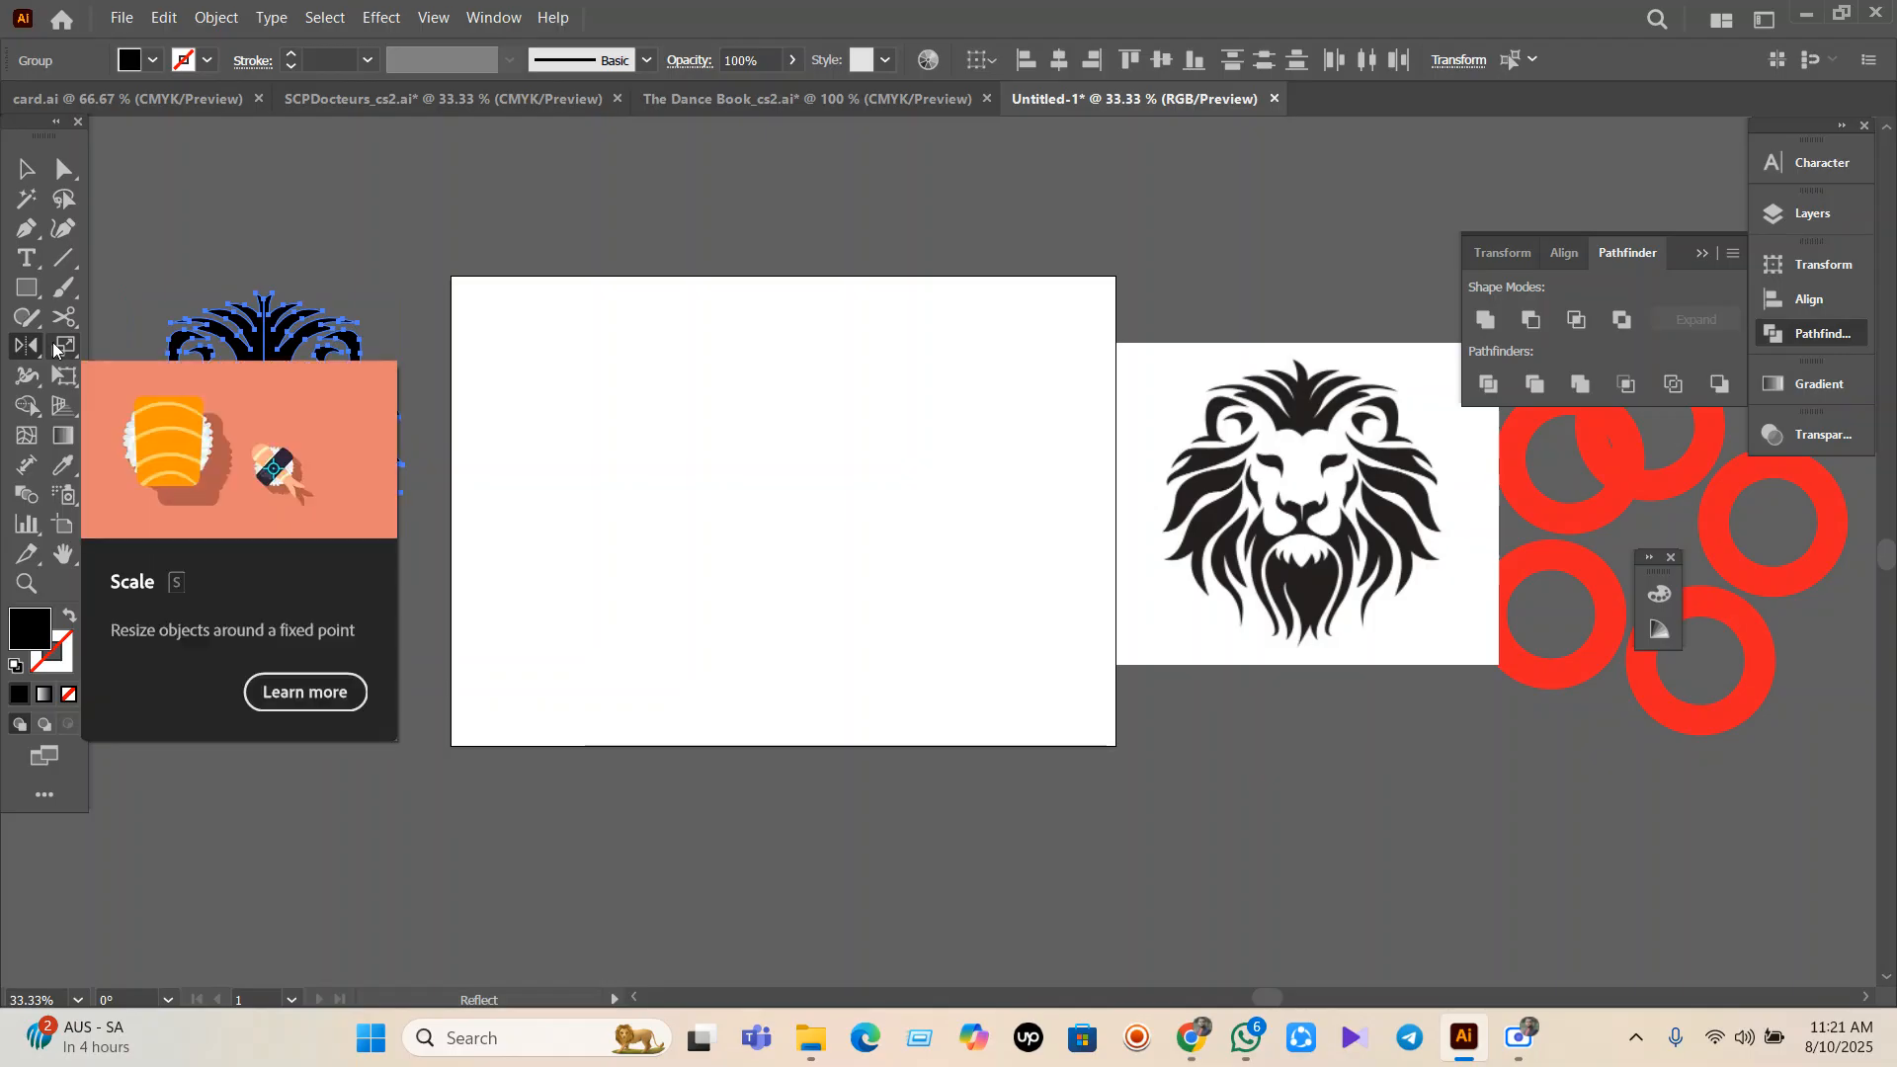
left_click(53, 349)
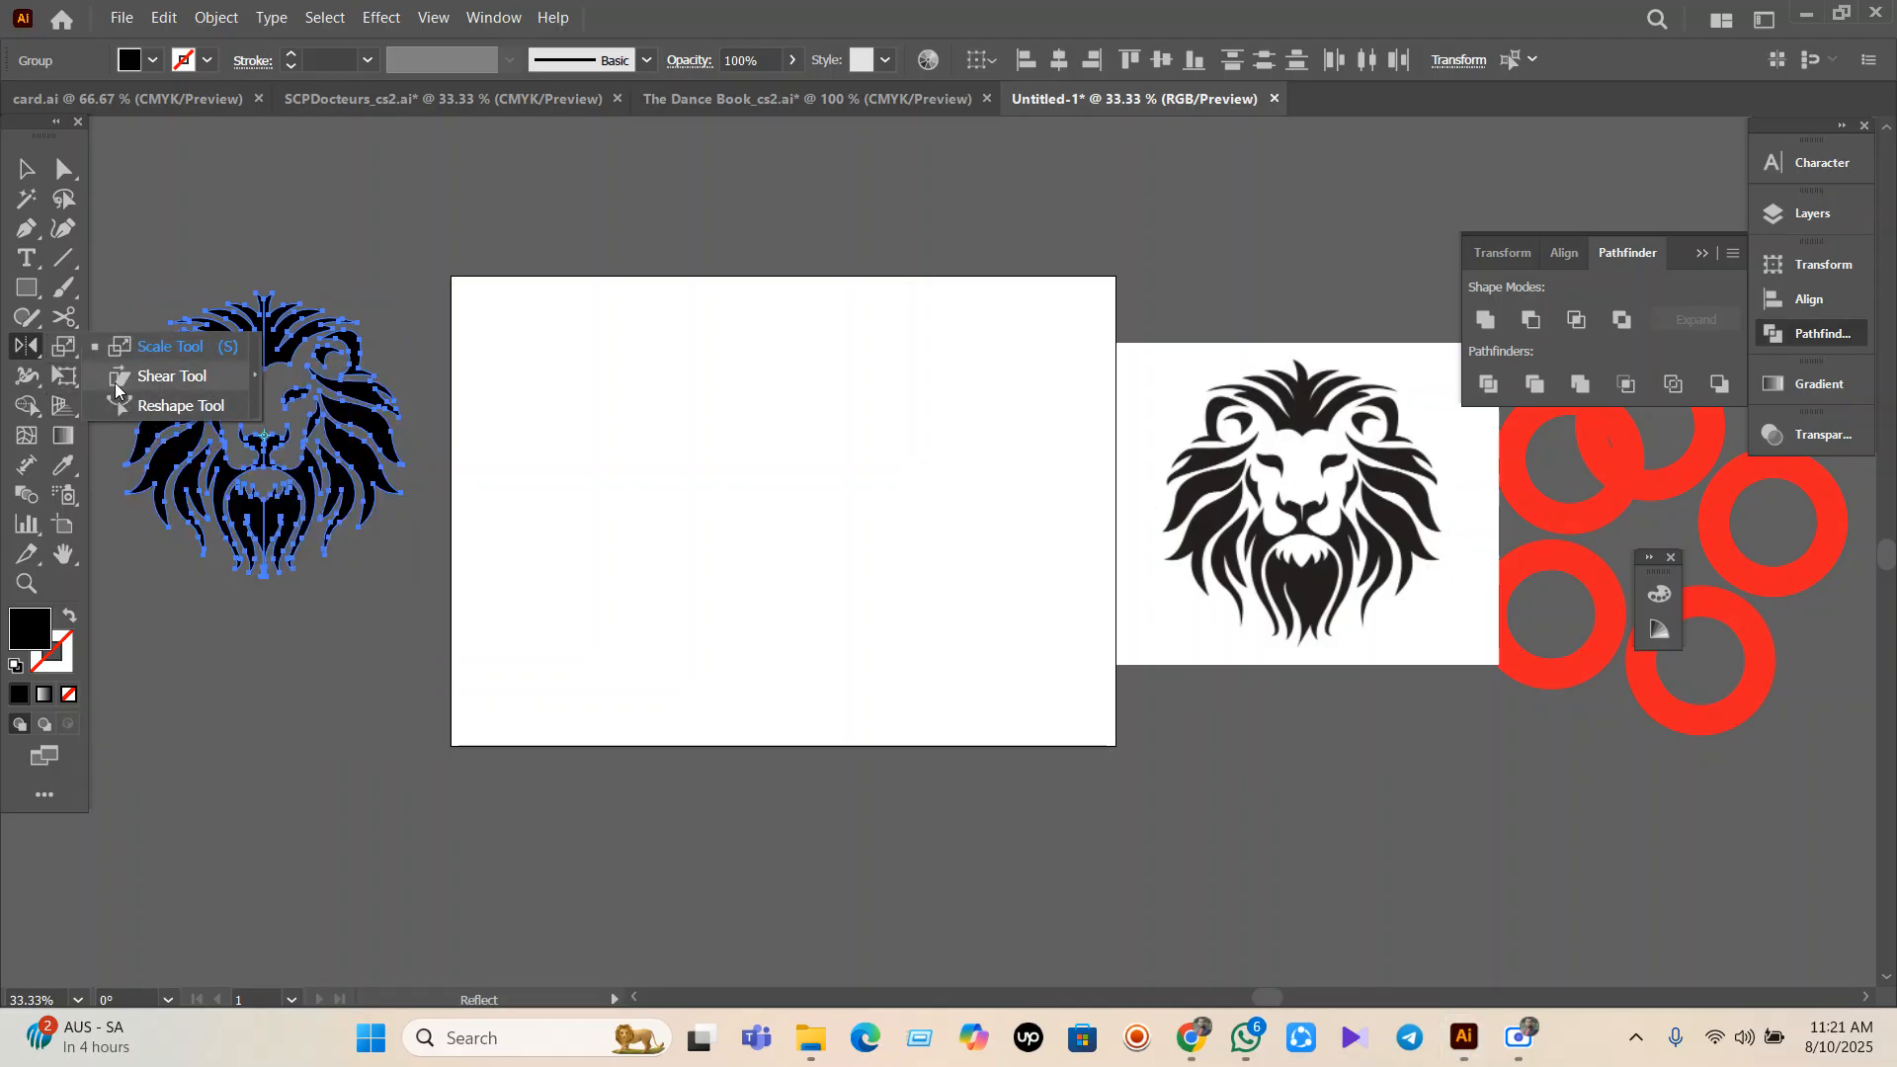
left_click(164, 346)
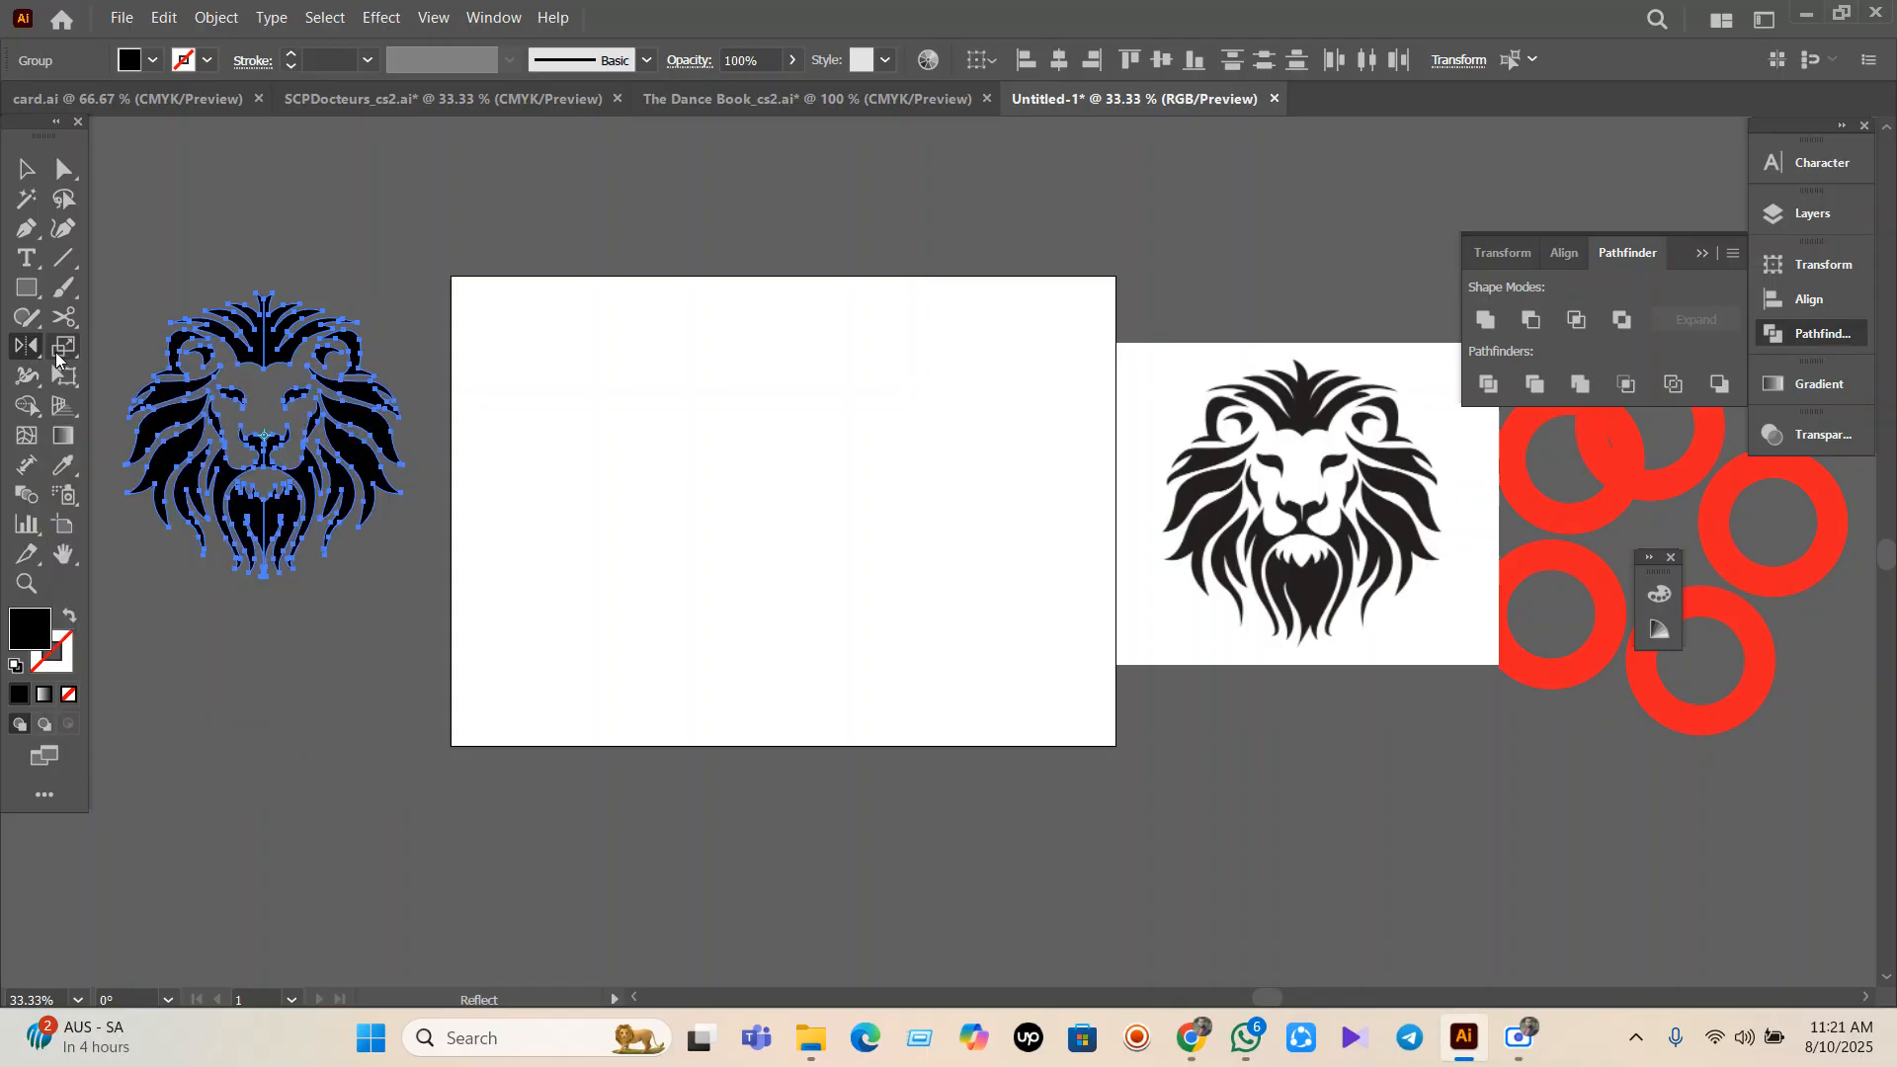
left_click(55, 352)
left_click(142, 351)
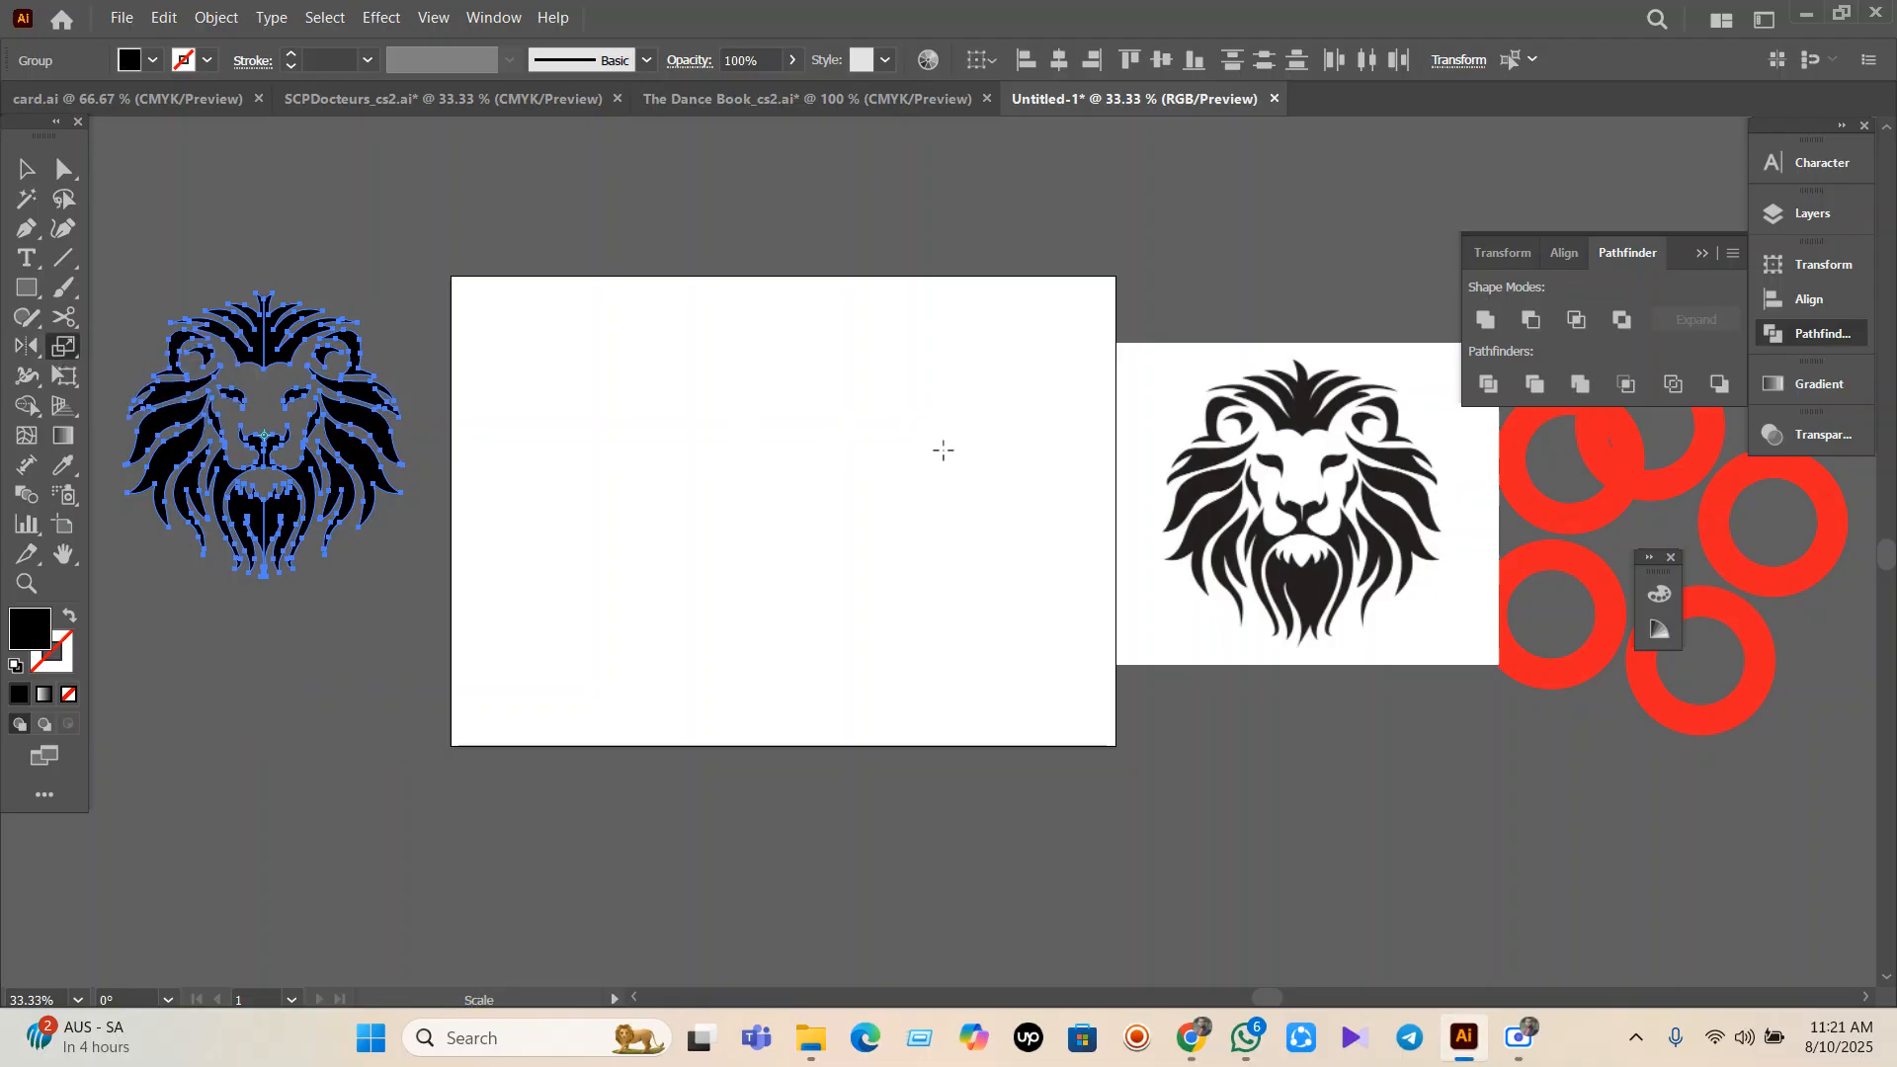
Draw a tall black rectangle on the empty artboard and rotate it 90° so it lies horizontally.
scroll(969, 483, "up", 2)
key("m")
left_click_drag(509, 248, 713, 761)
left_click(35, 176)
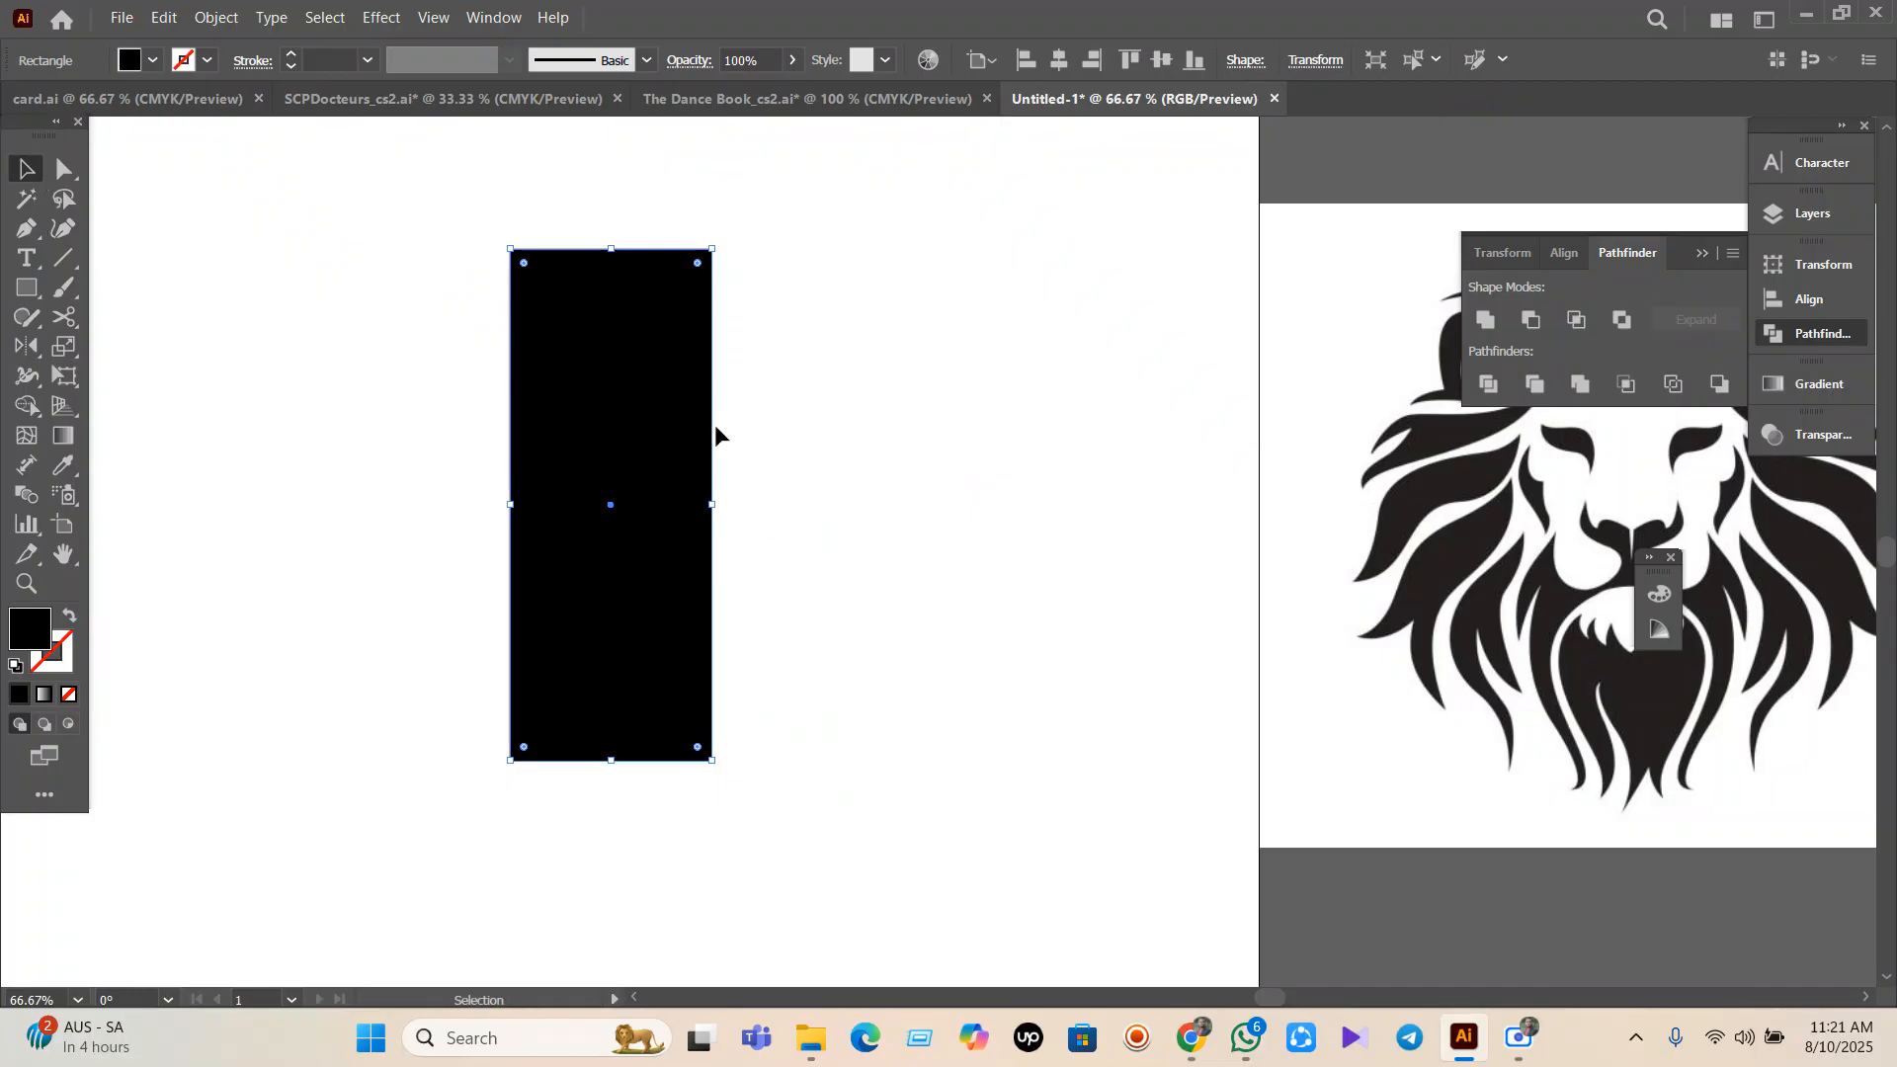
mouse_move(669, 393)
left_mouse_down()
mouse_move(729, 402)
mouse_move(688, 387)
left_mouse_up()
left_click_drag(737, 233, 841, 598)
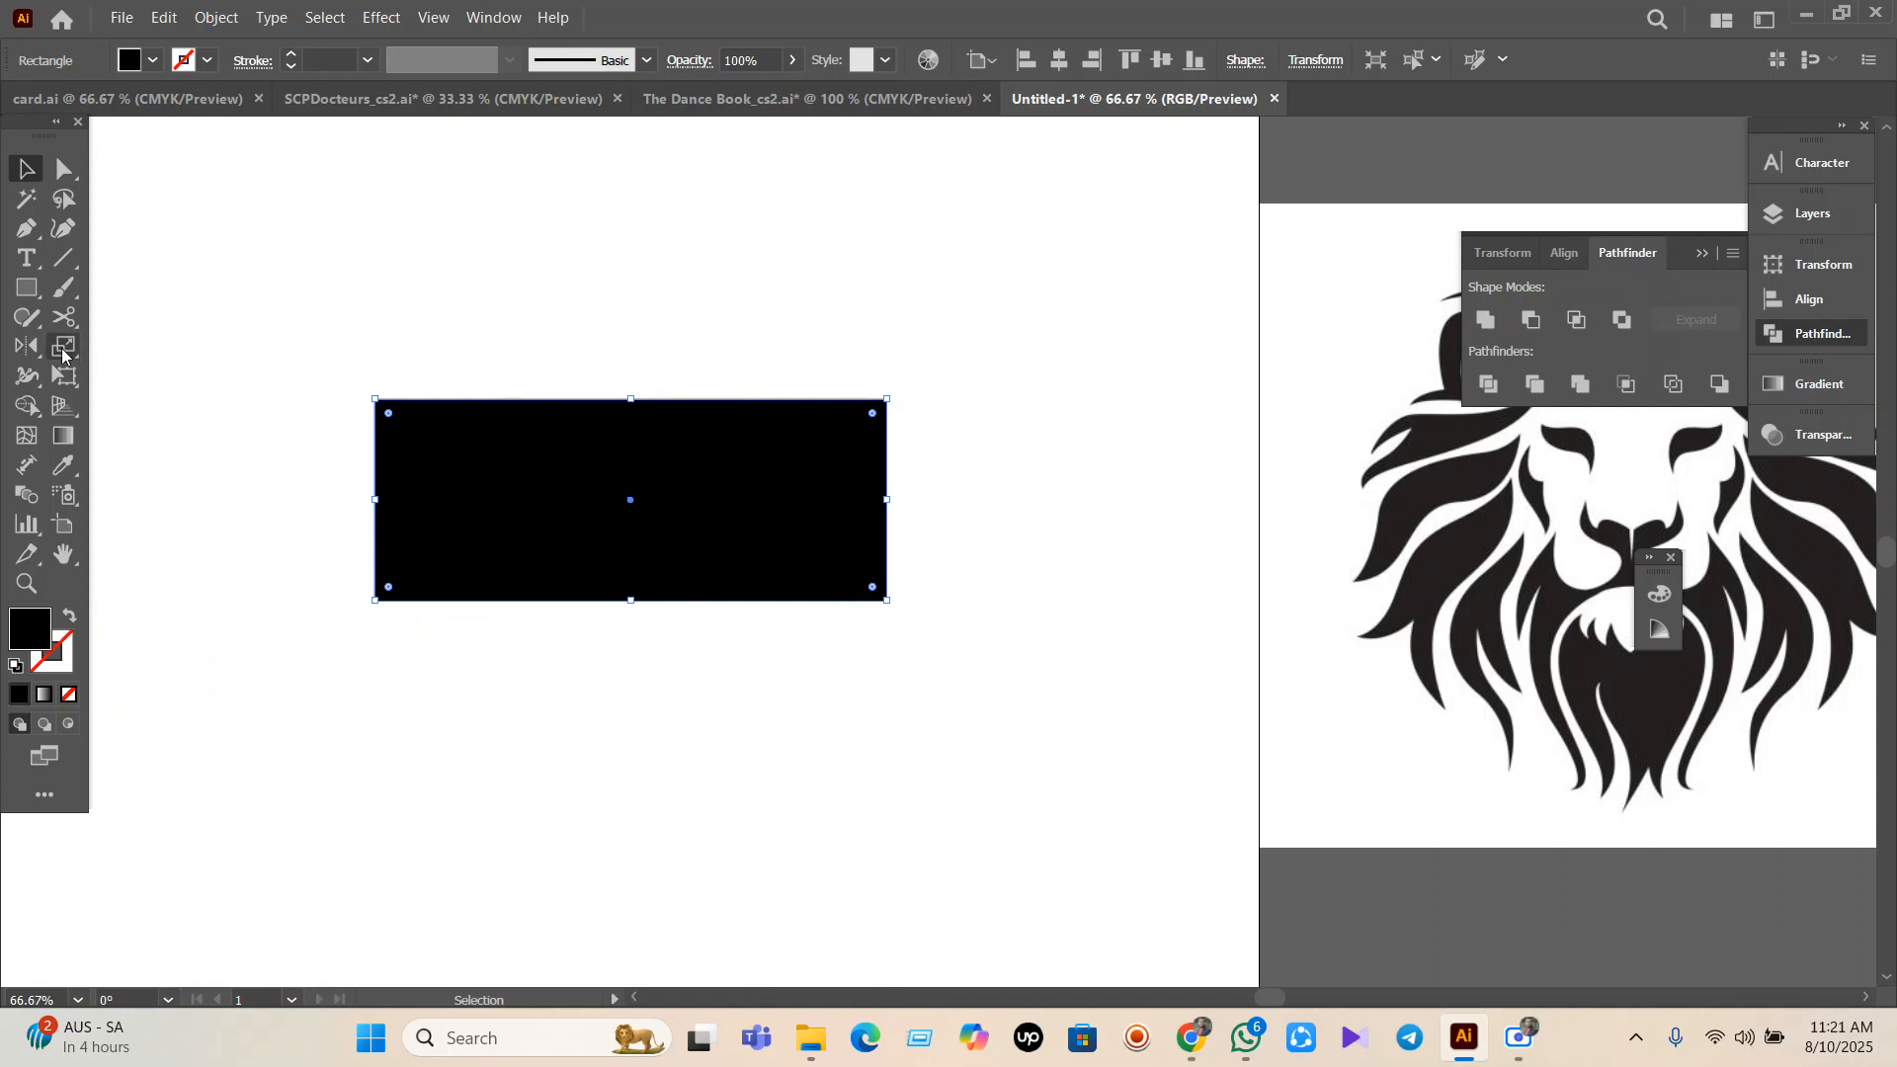
Scale the rectangle to about -80% width and 116% height, and shear it into a tilted parallelogram.
left_click_drag(62, 354, 184, 353)
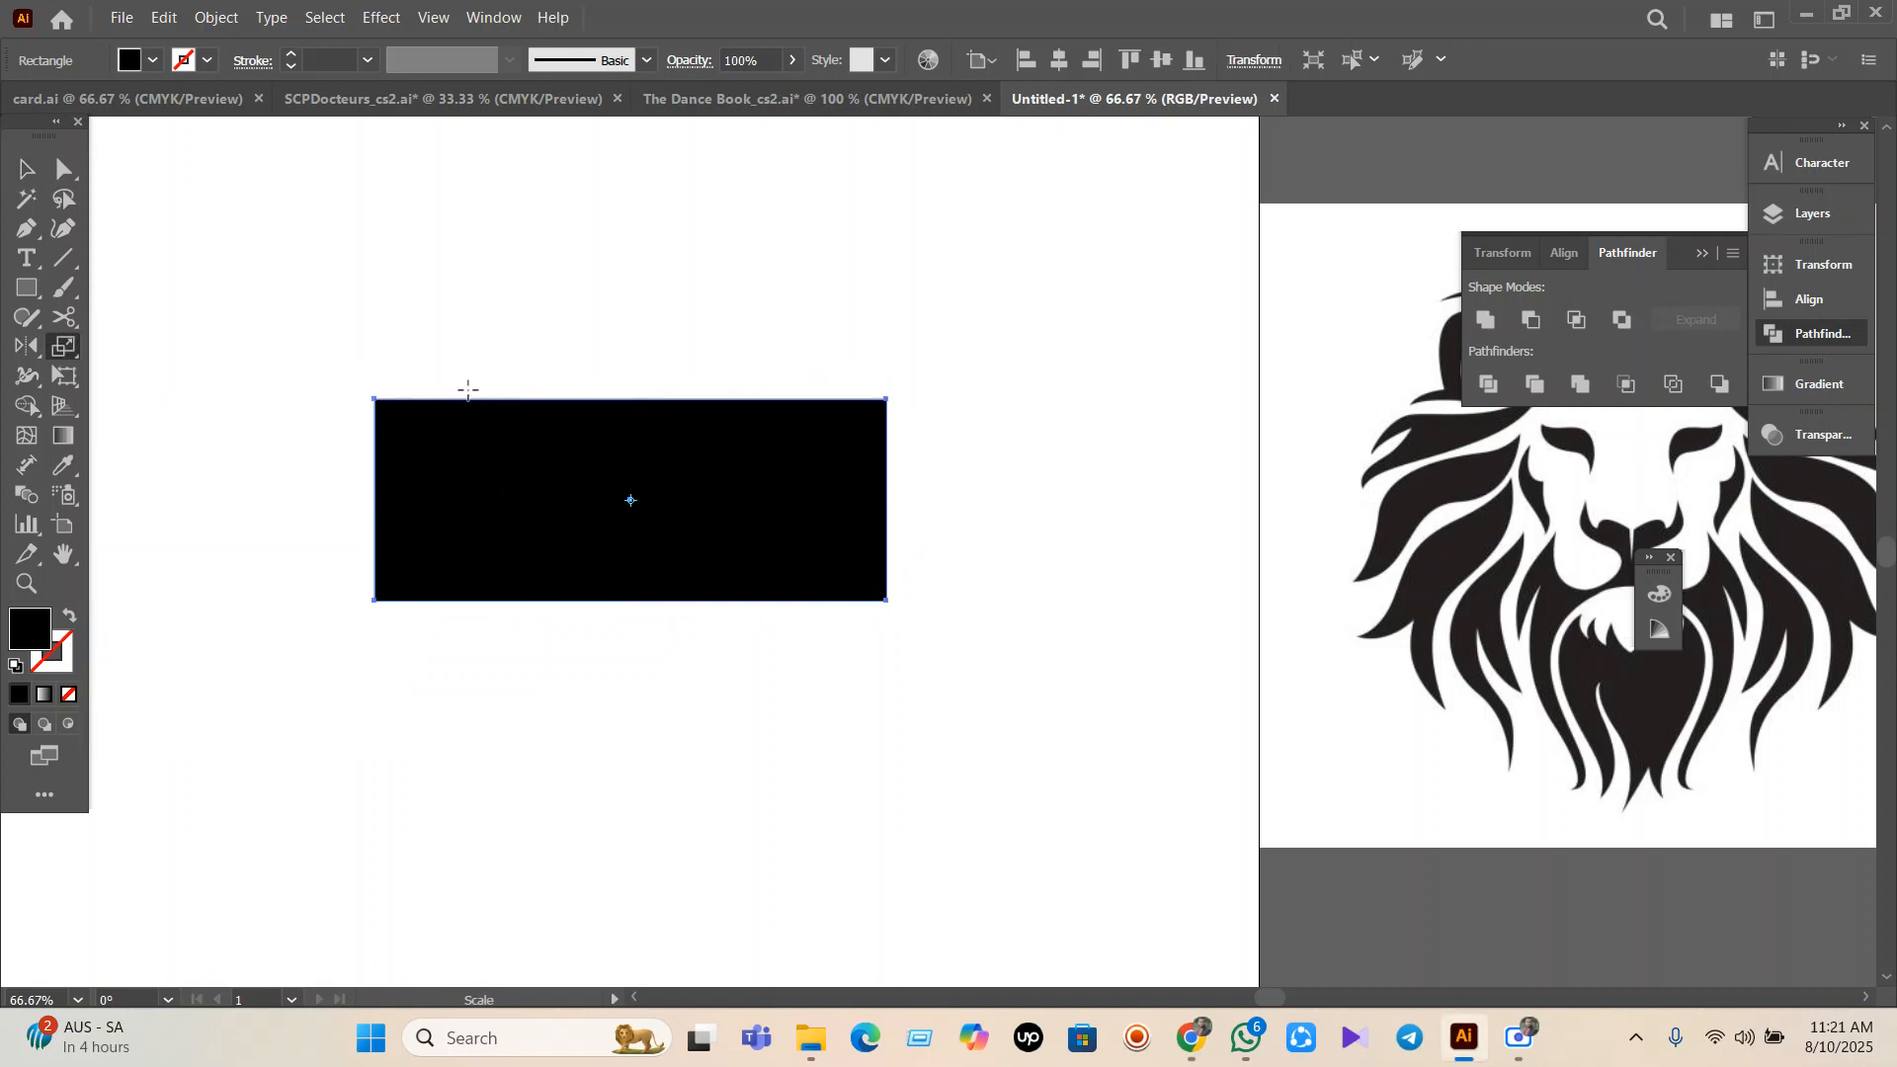
left_click_drag(374, 399, 835, 390)
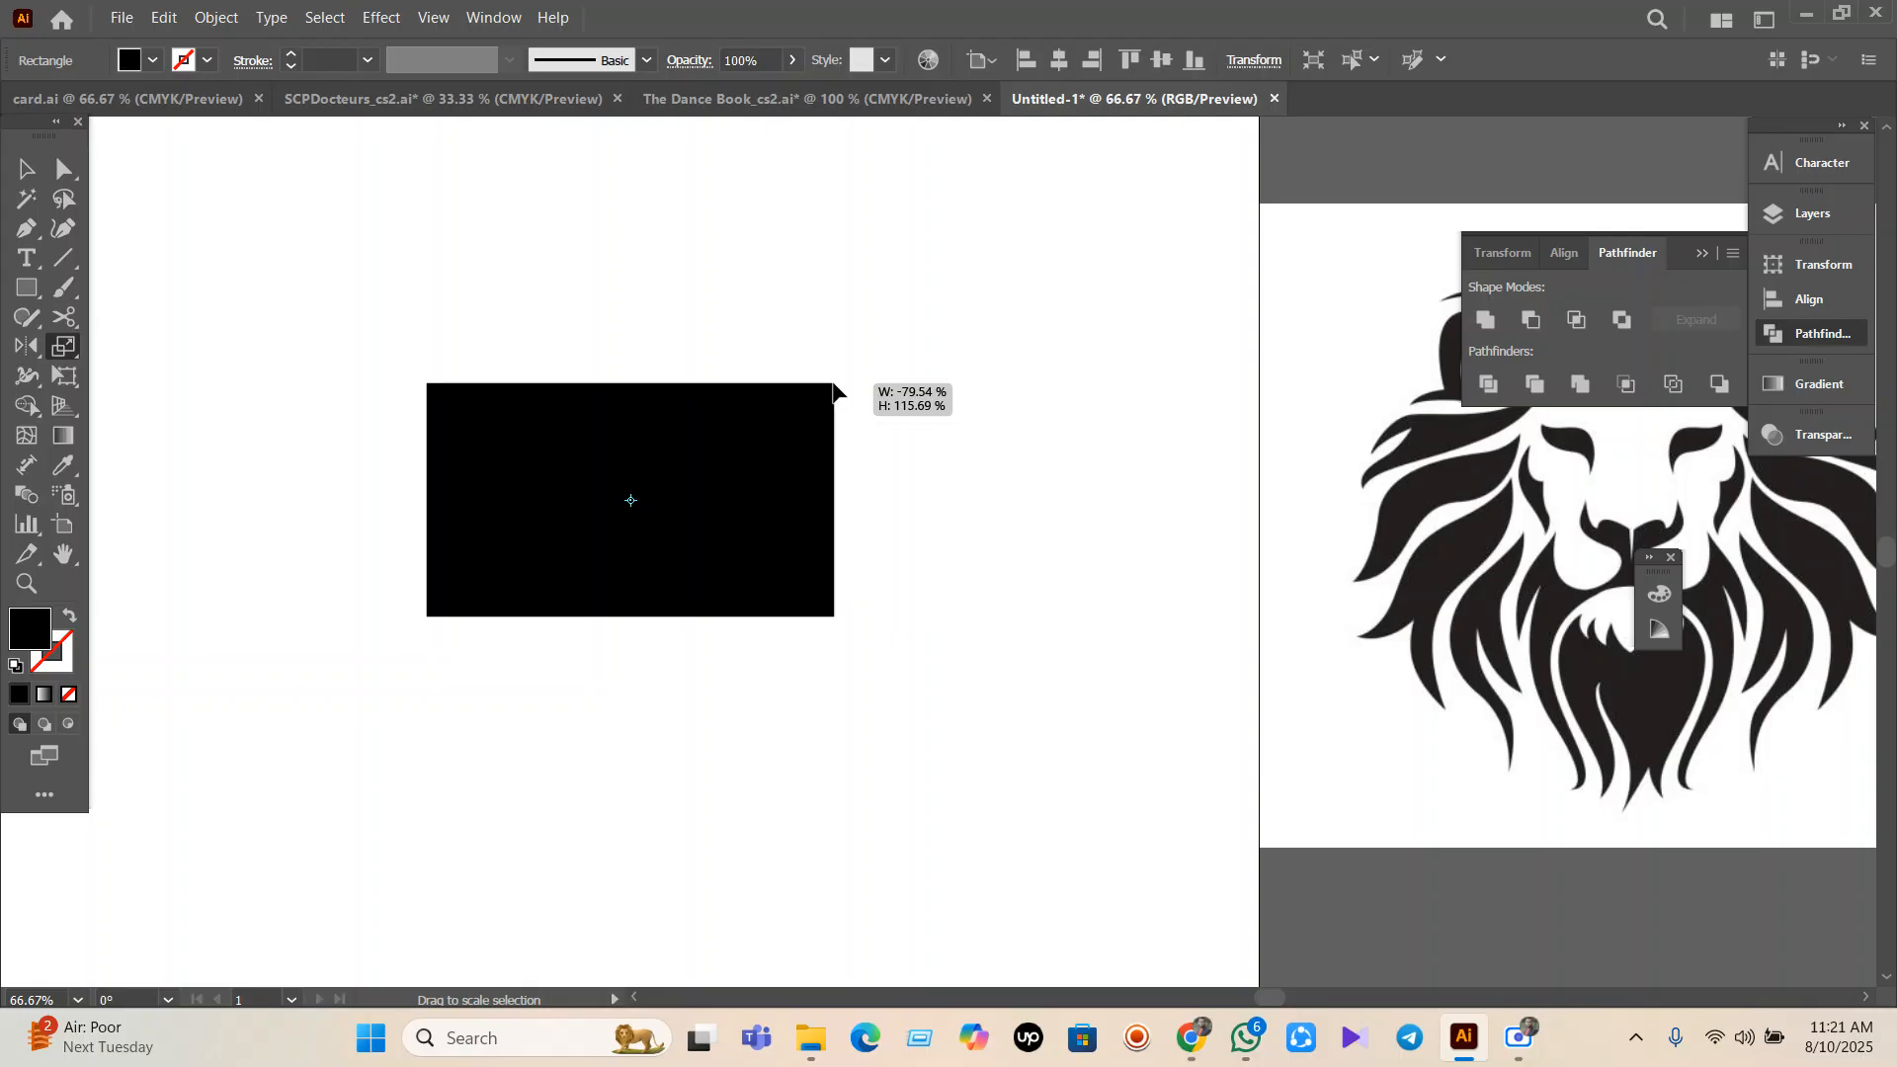
left_click_drag(74, 342, 158, 380)
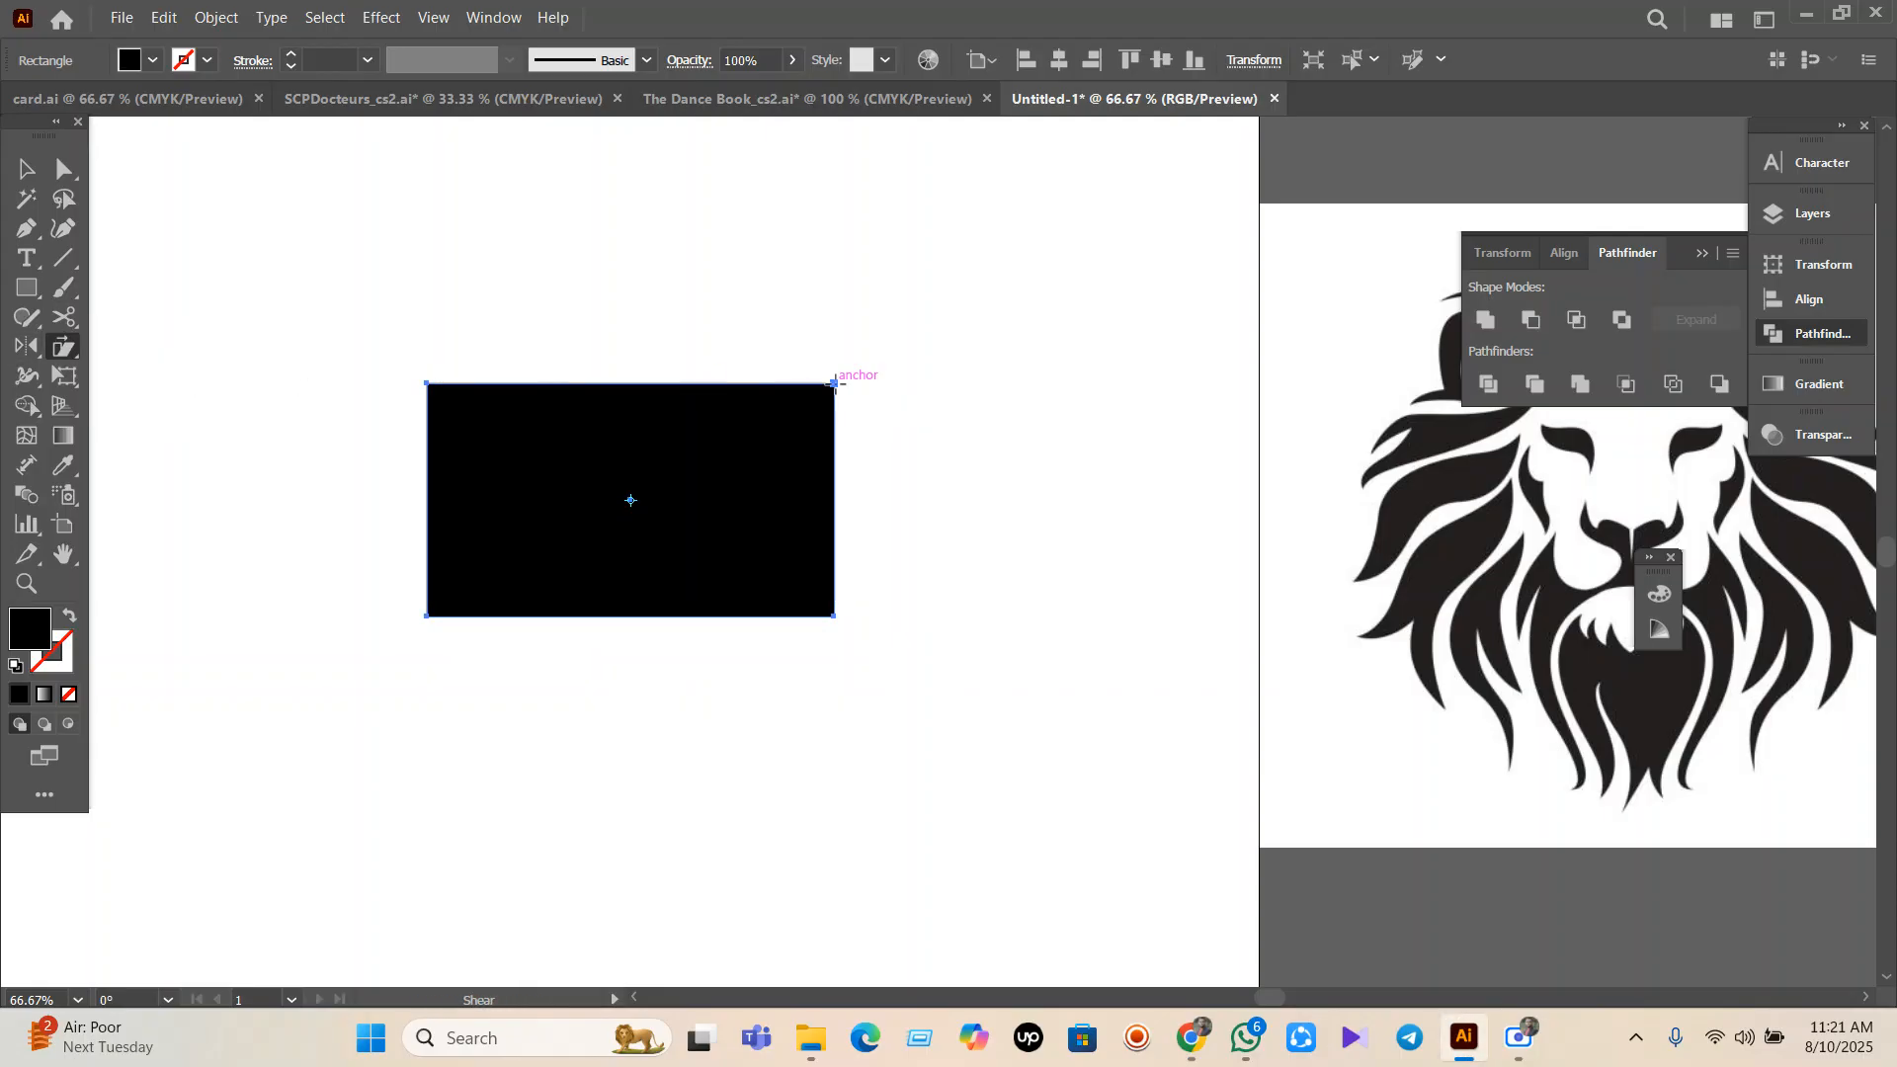
left_click_drag(842, 380, 706, 277)
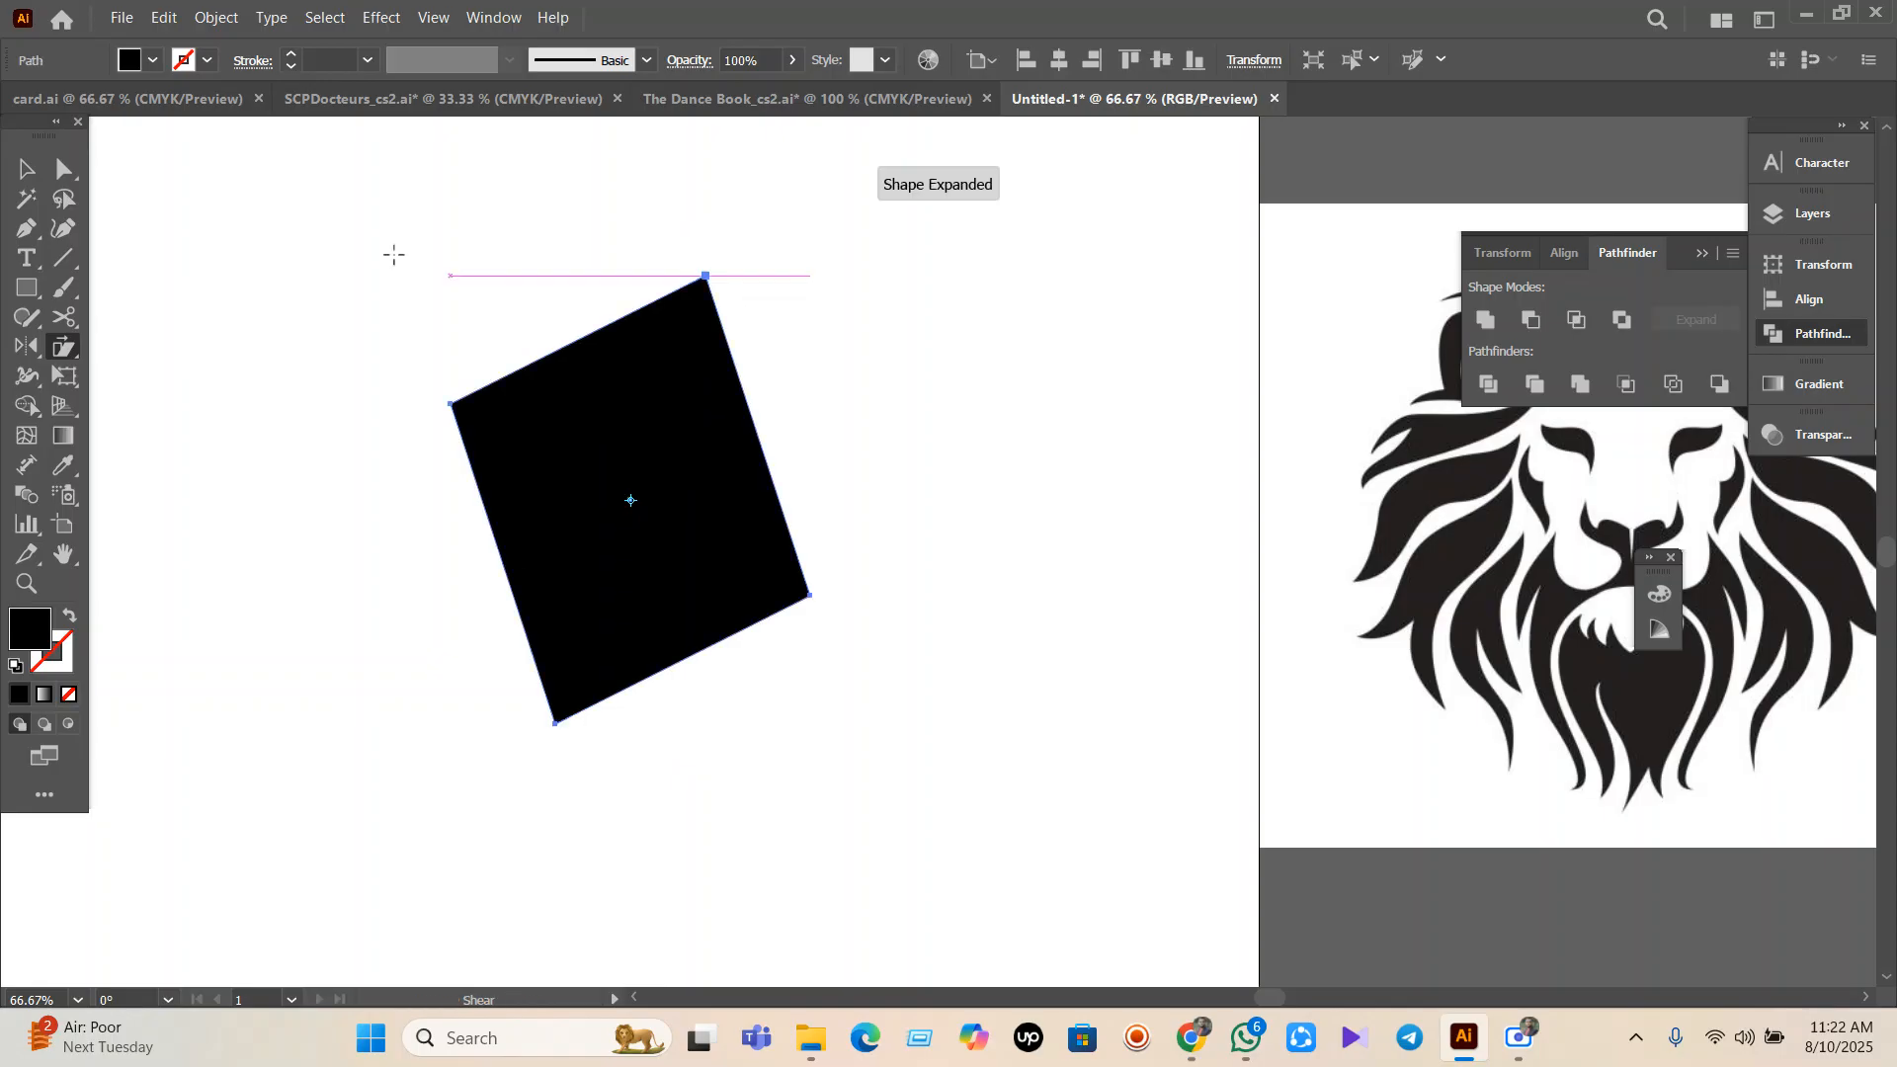
Change the sheared shape's fill to red.
left_click(25, 171)
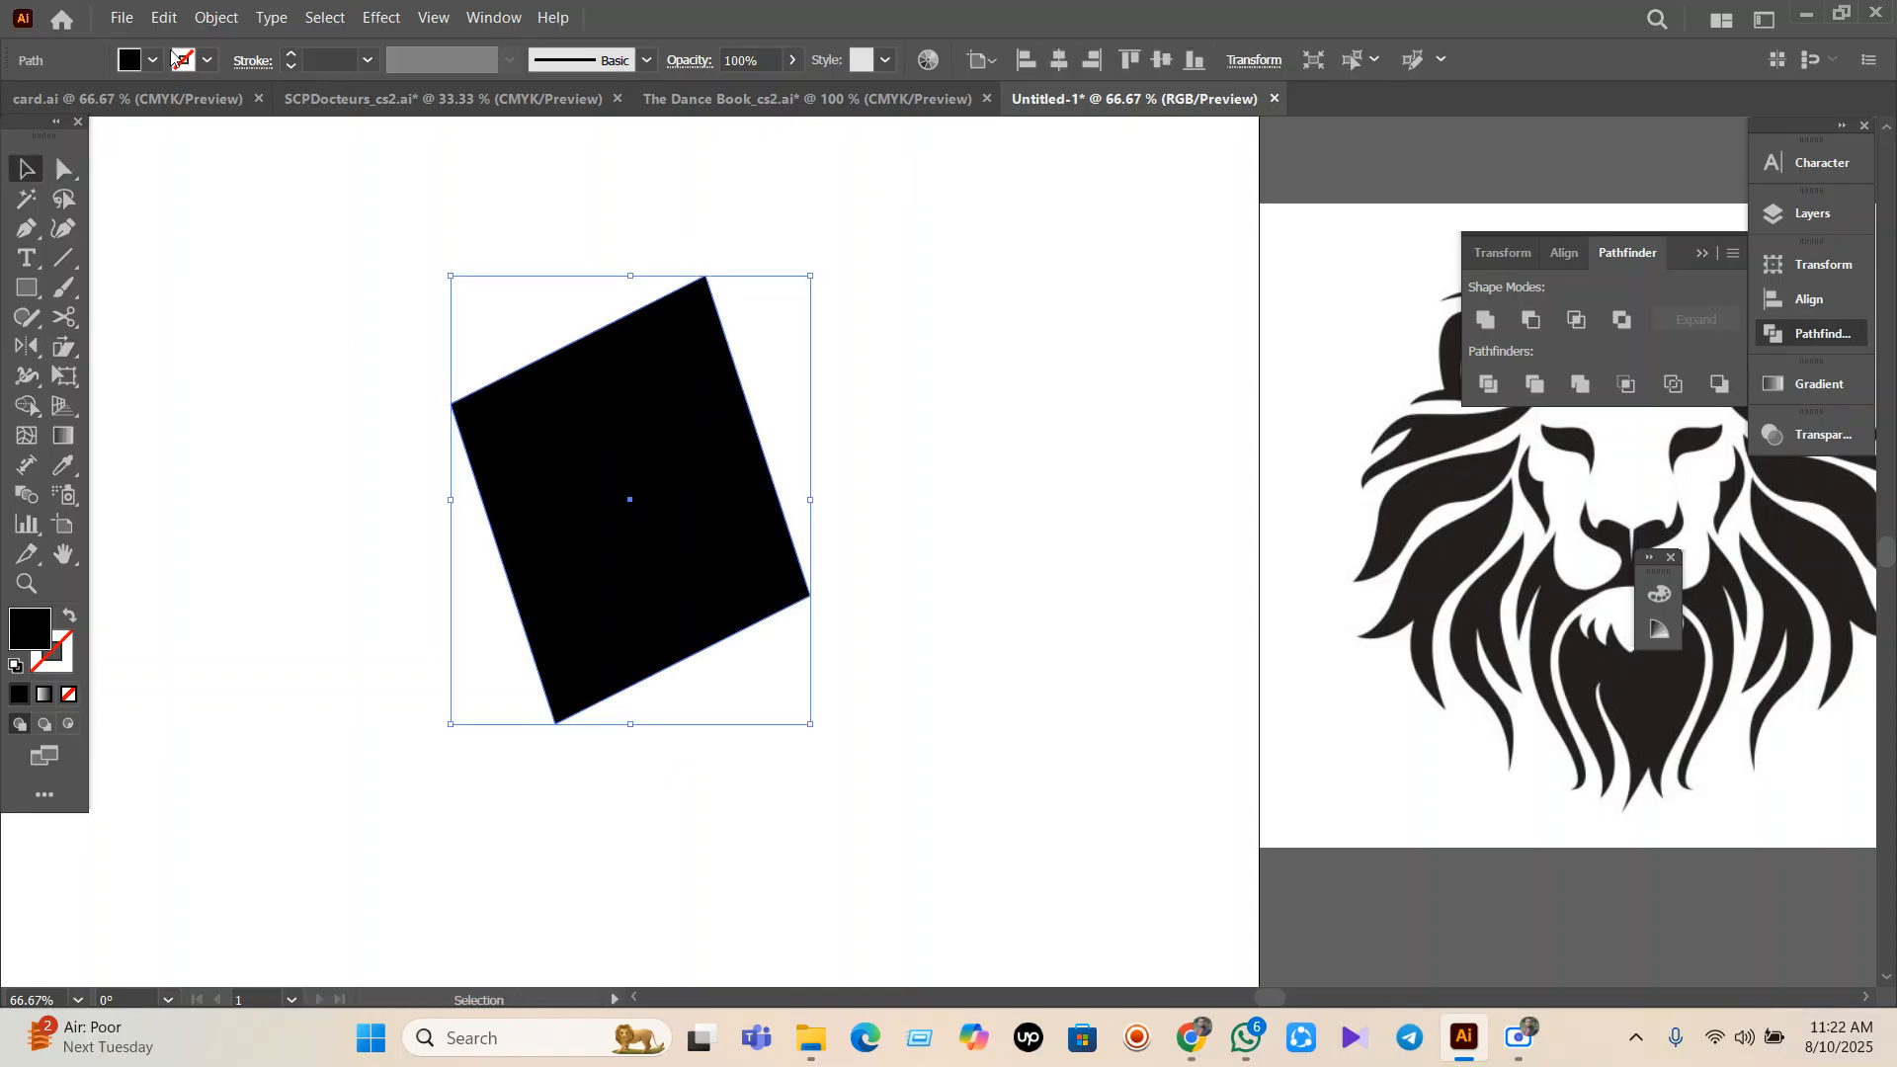
left_click(140, 61)
left_click(196, 113)
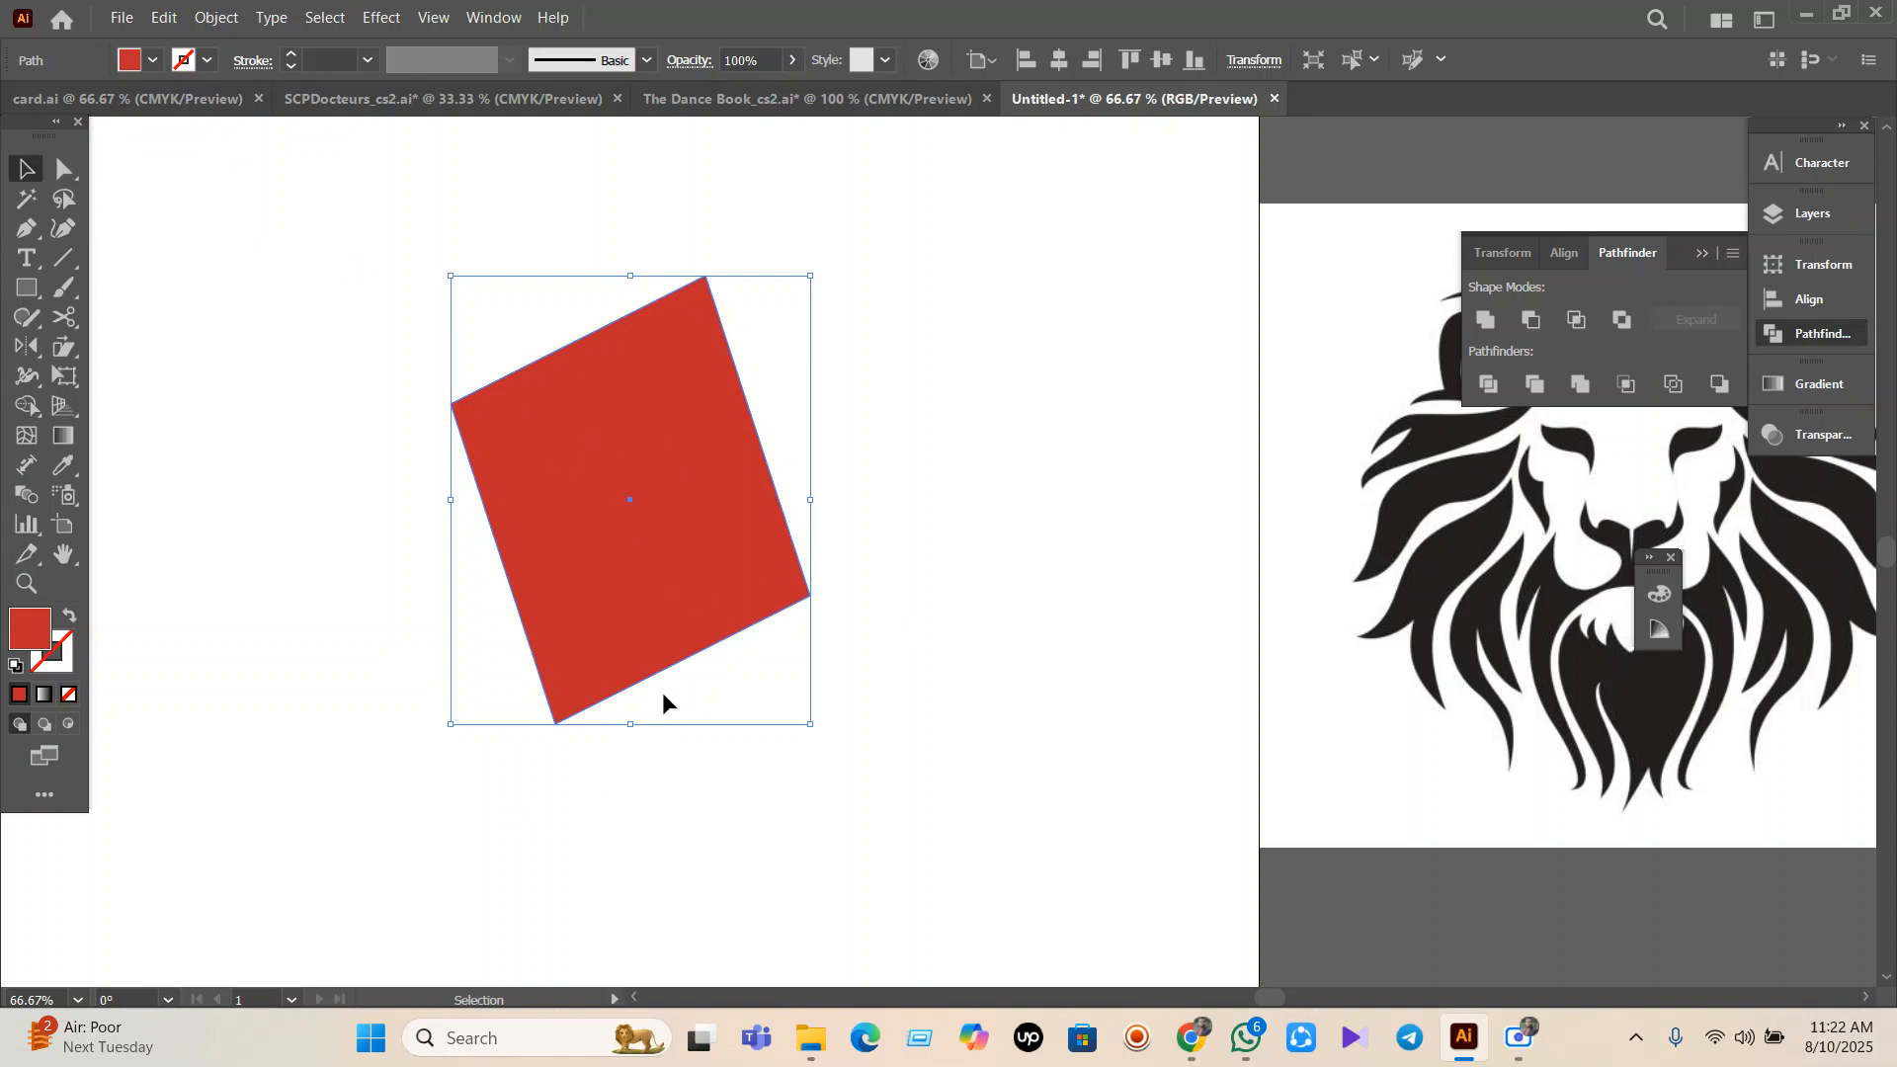
Shear the red shape into a long, narrow parallelogram and rotate it clockwise until its far ends are nearly level.
left_click(65, 347)
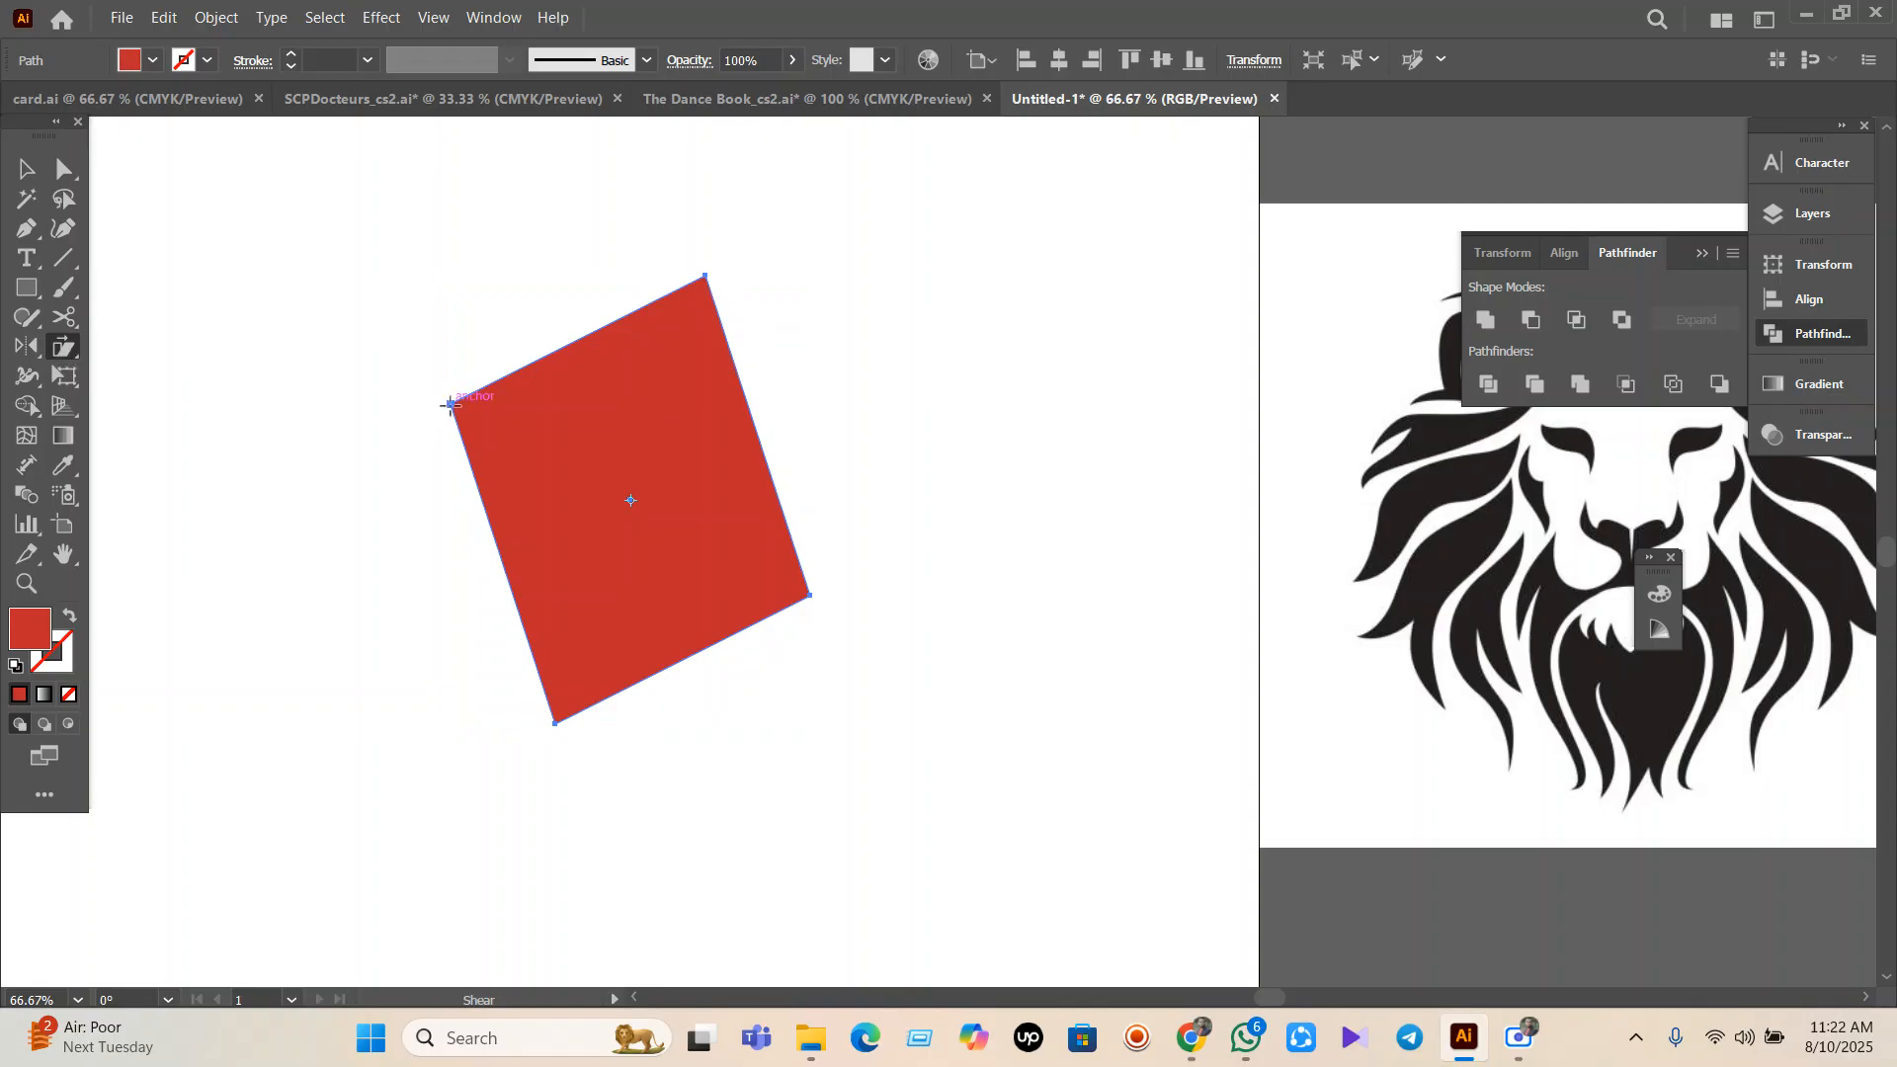
left_click_drag(439, 406, 545, 418)
left_click(25, 169)
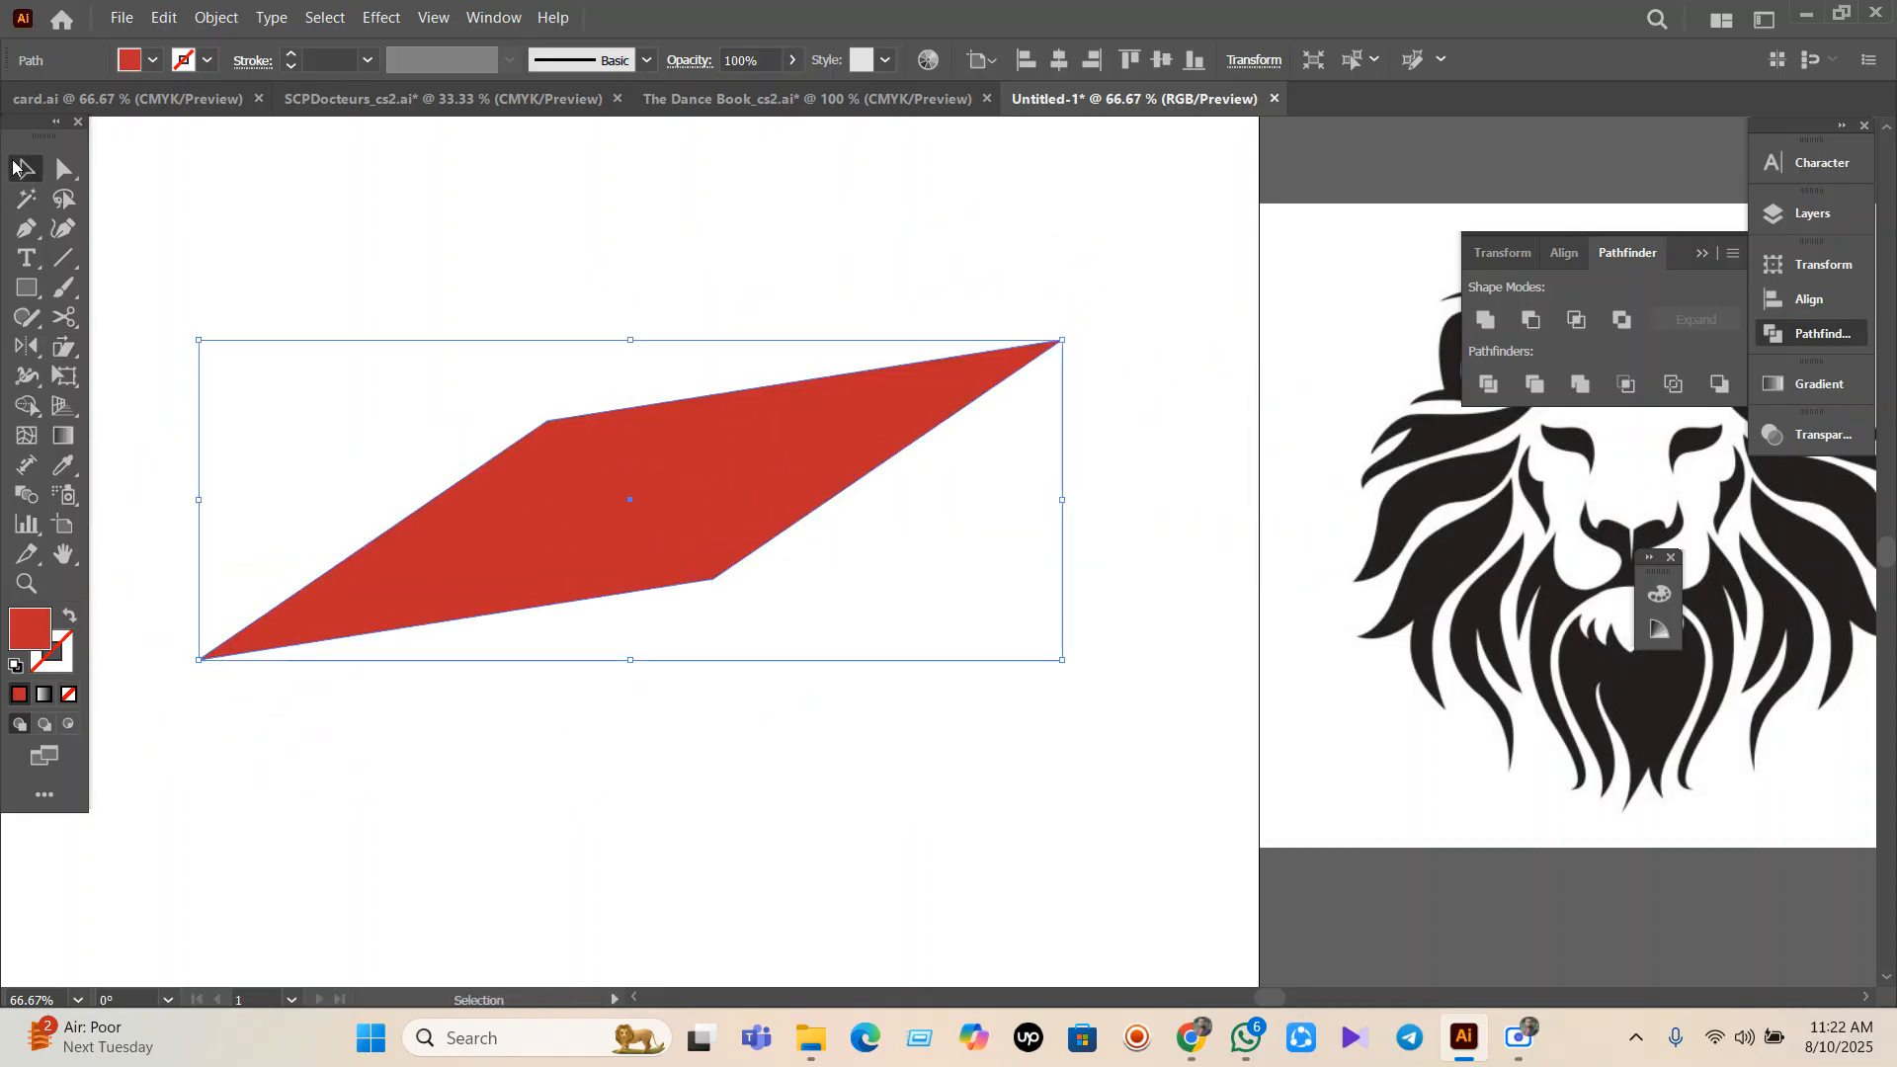
left_click_drag(1070, 342, 1099, 499)
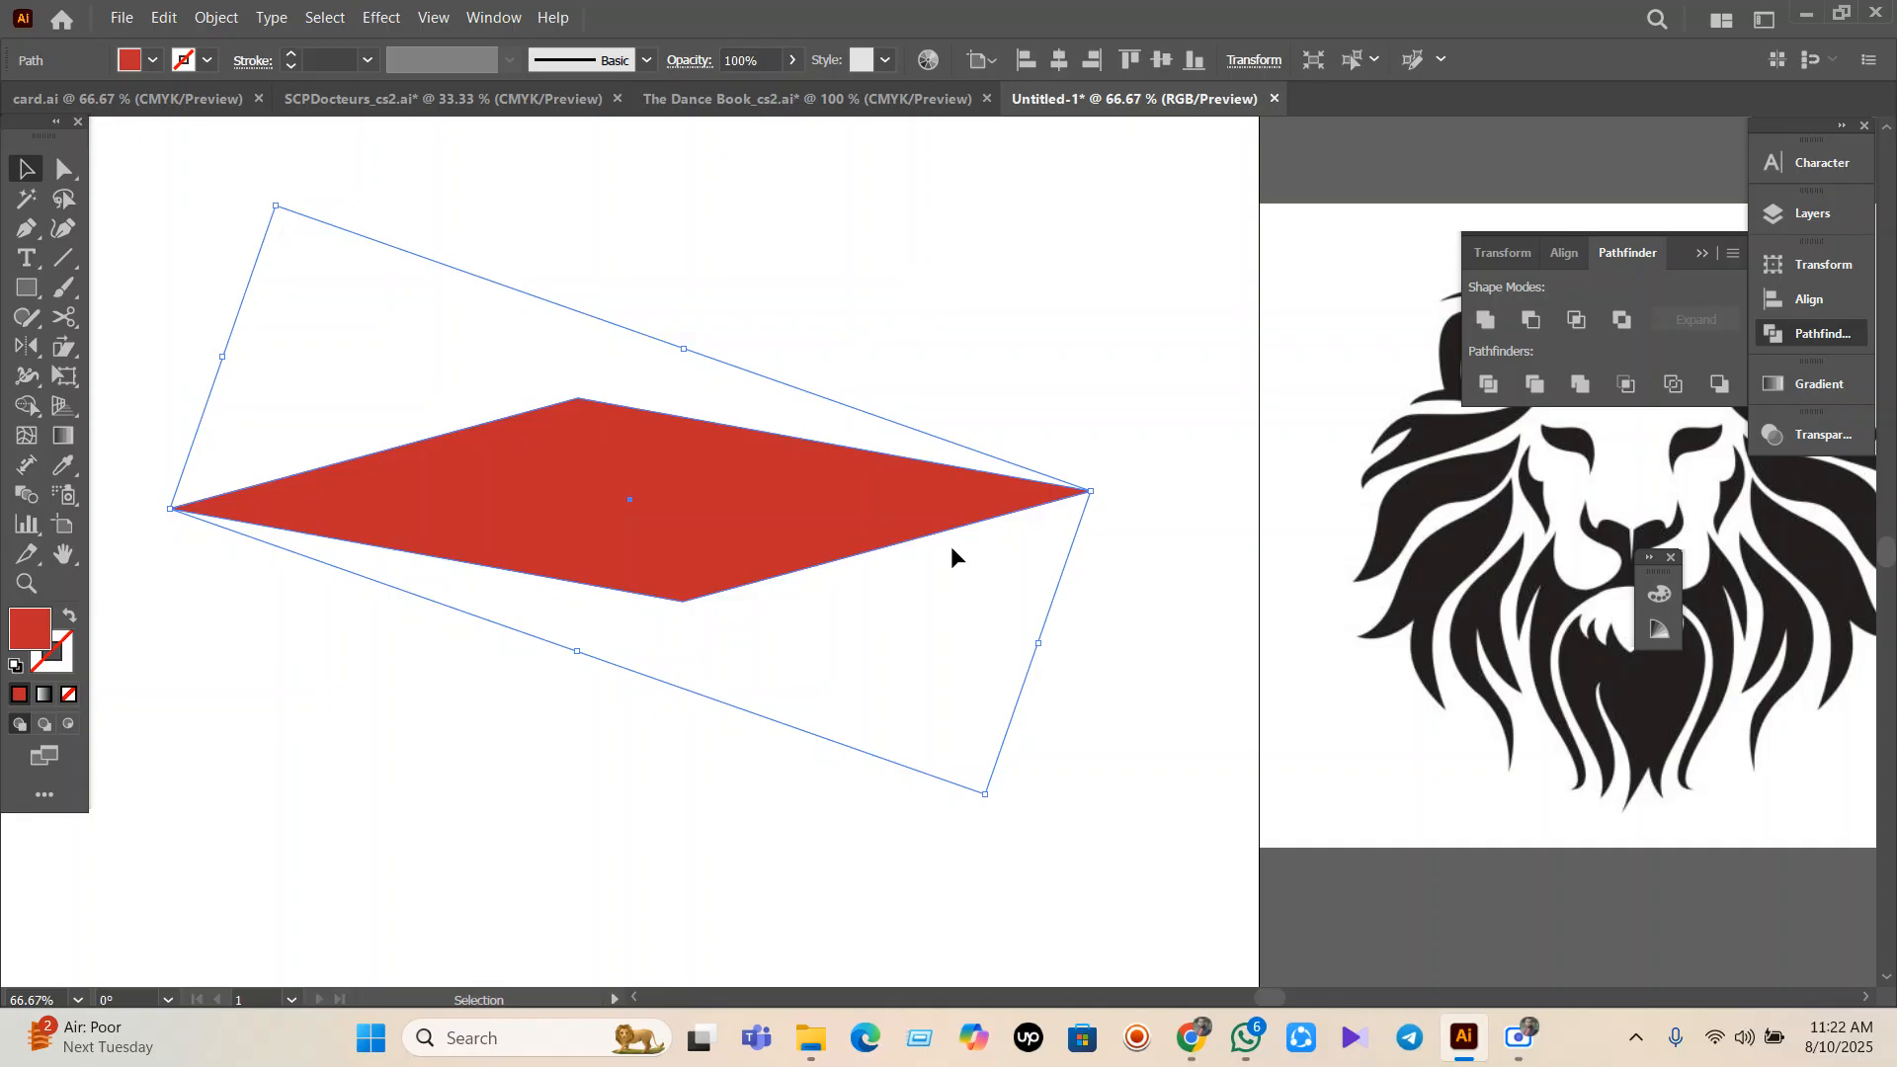
Try to deform the red parallelogram by pulling its upper and right corner points with the Reshape tool.
left_click(64, 347)
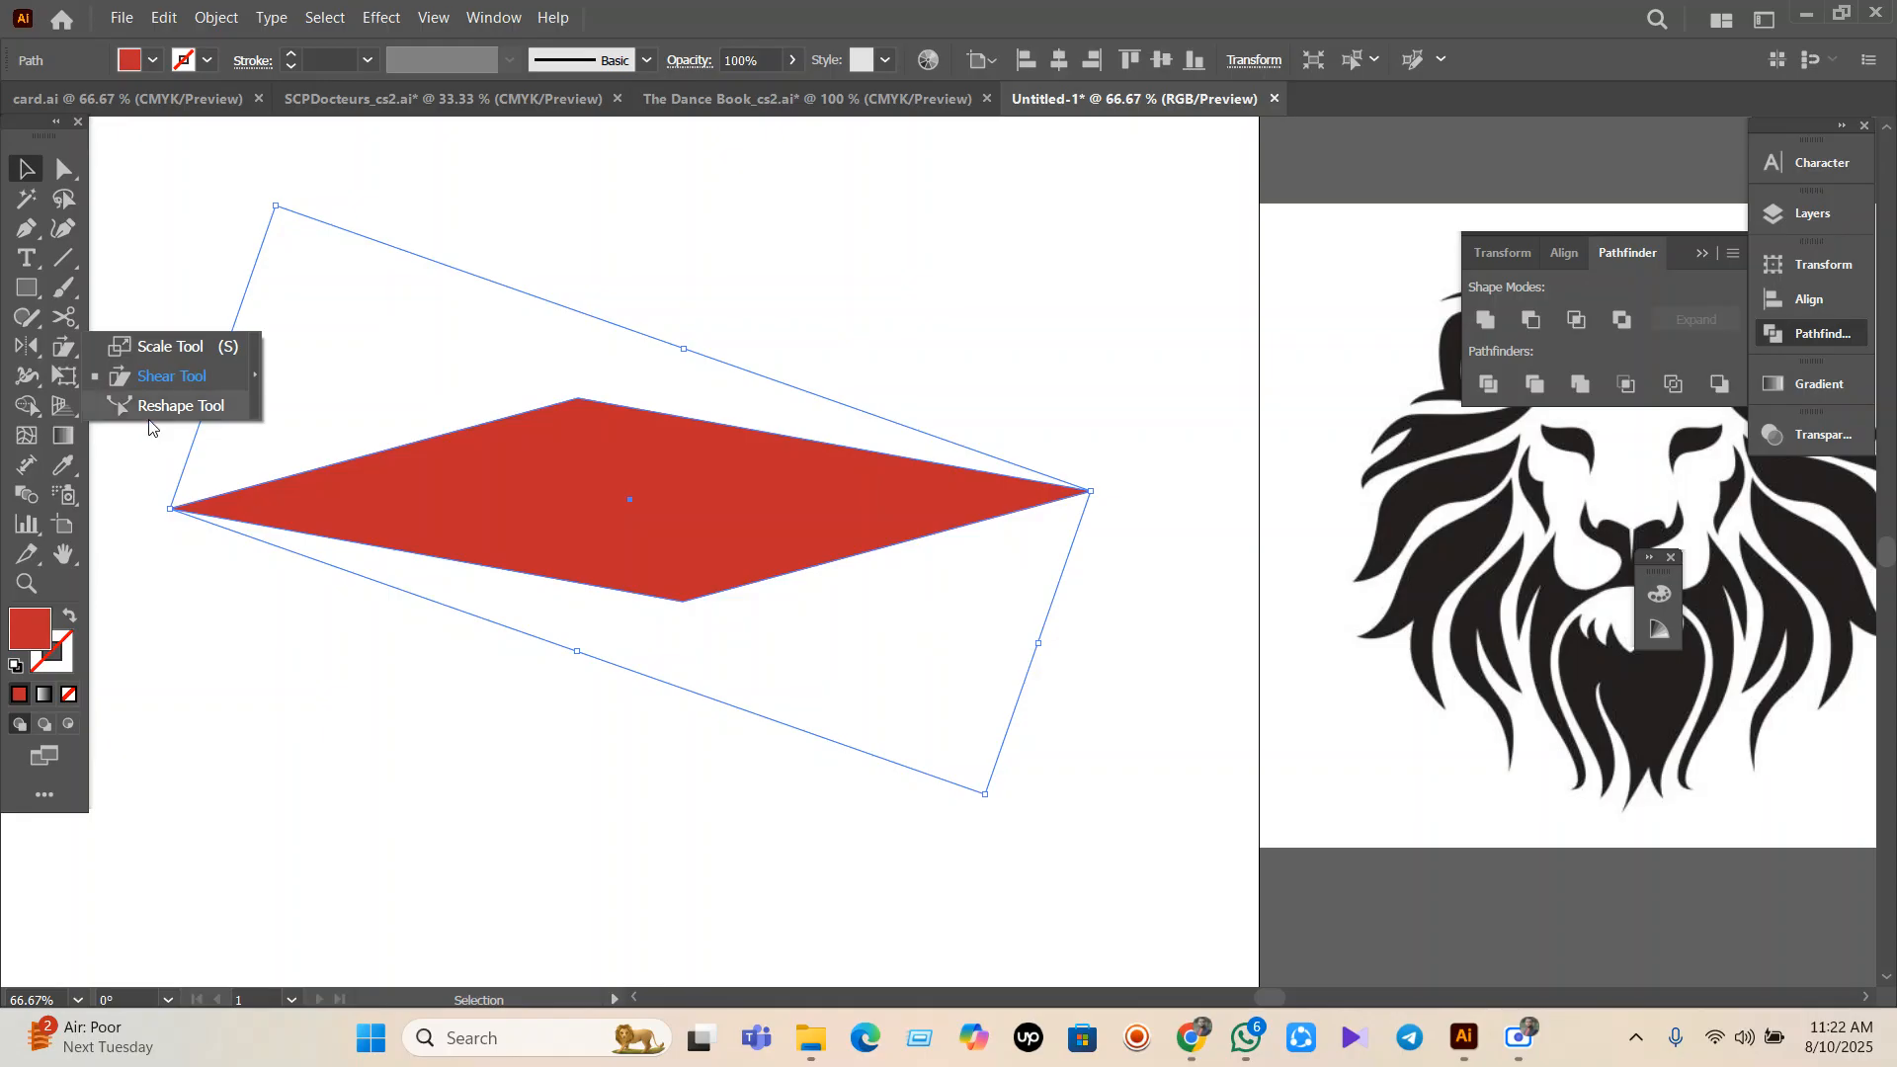
left_click(173, 406)
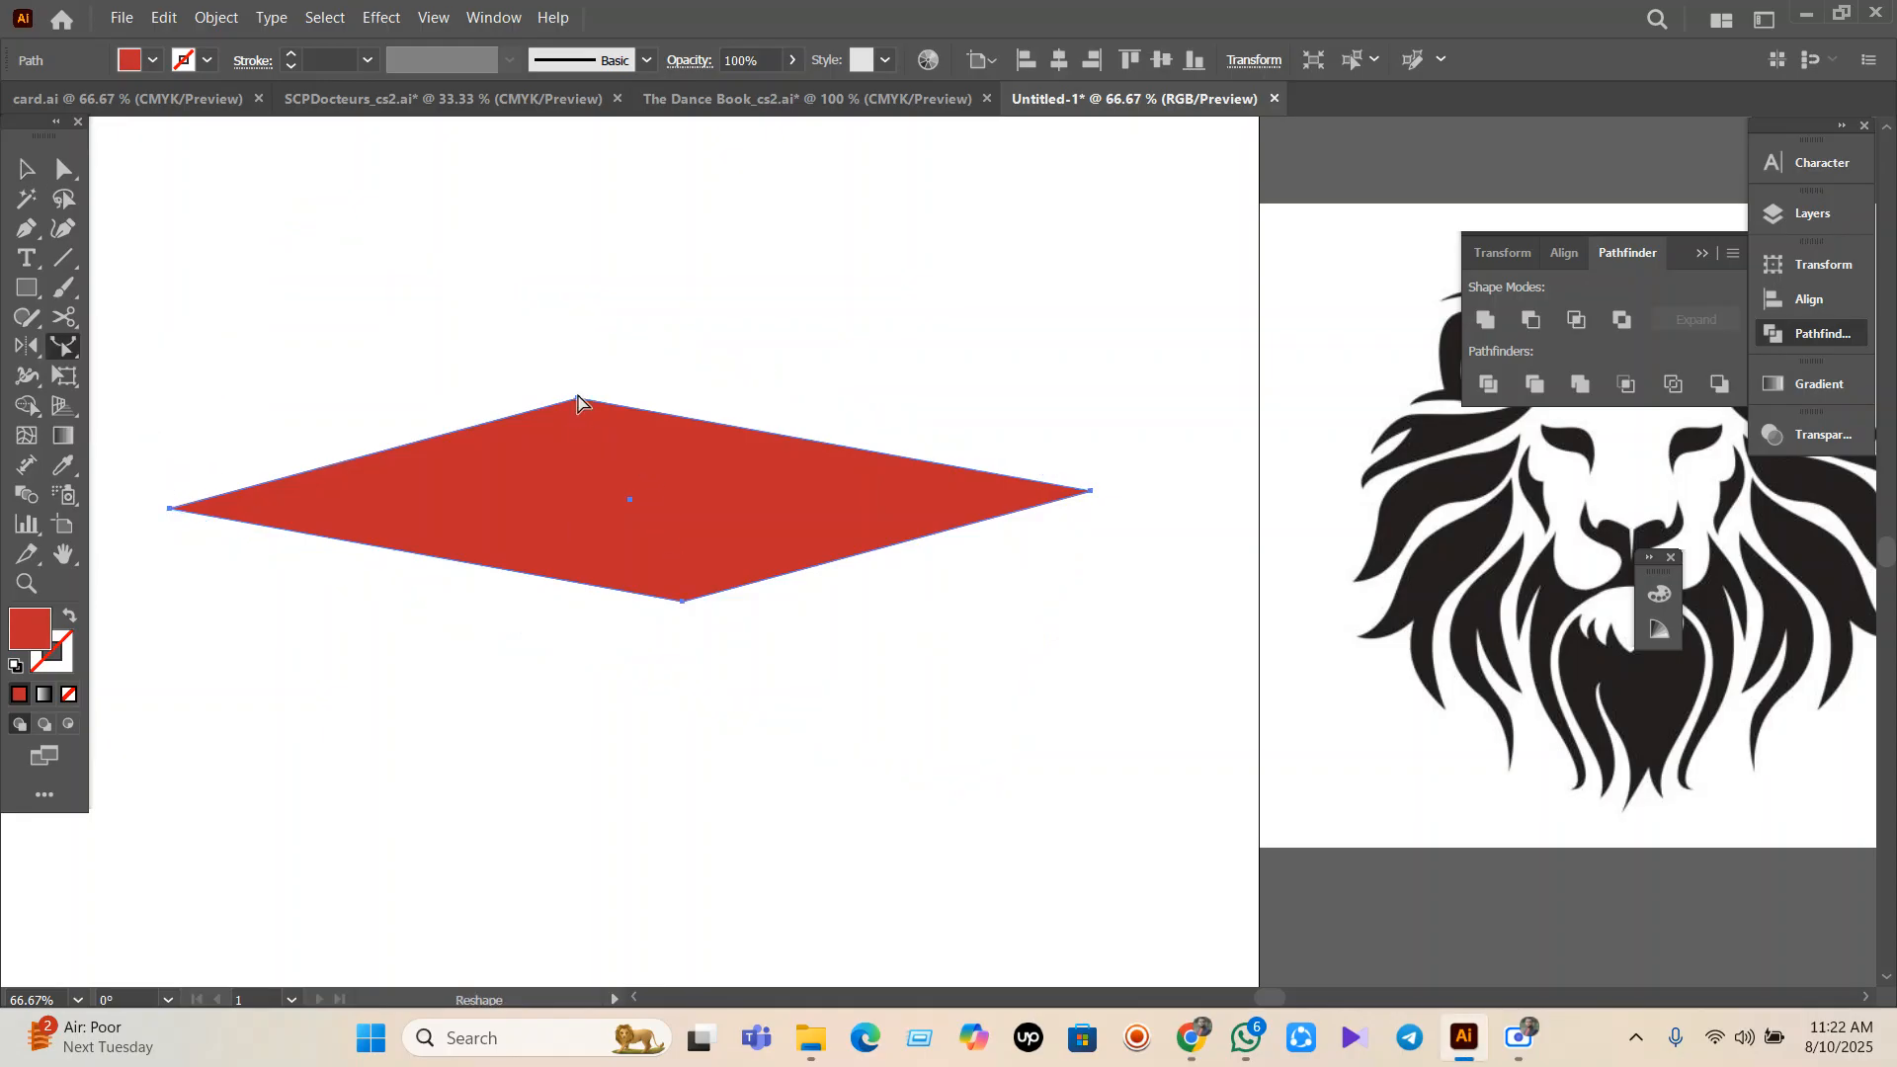
left_click_drag(581, 401, 632, 484)
left_click_drag(1093, 499, 1047, 551)
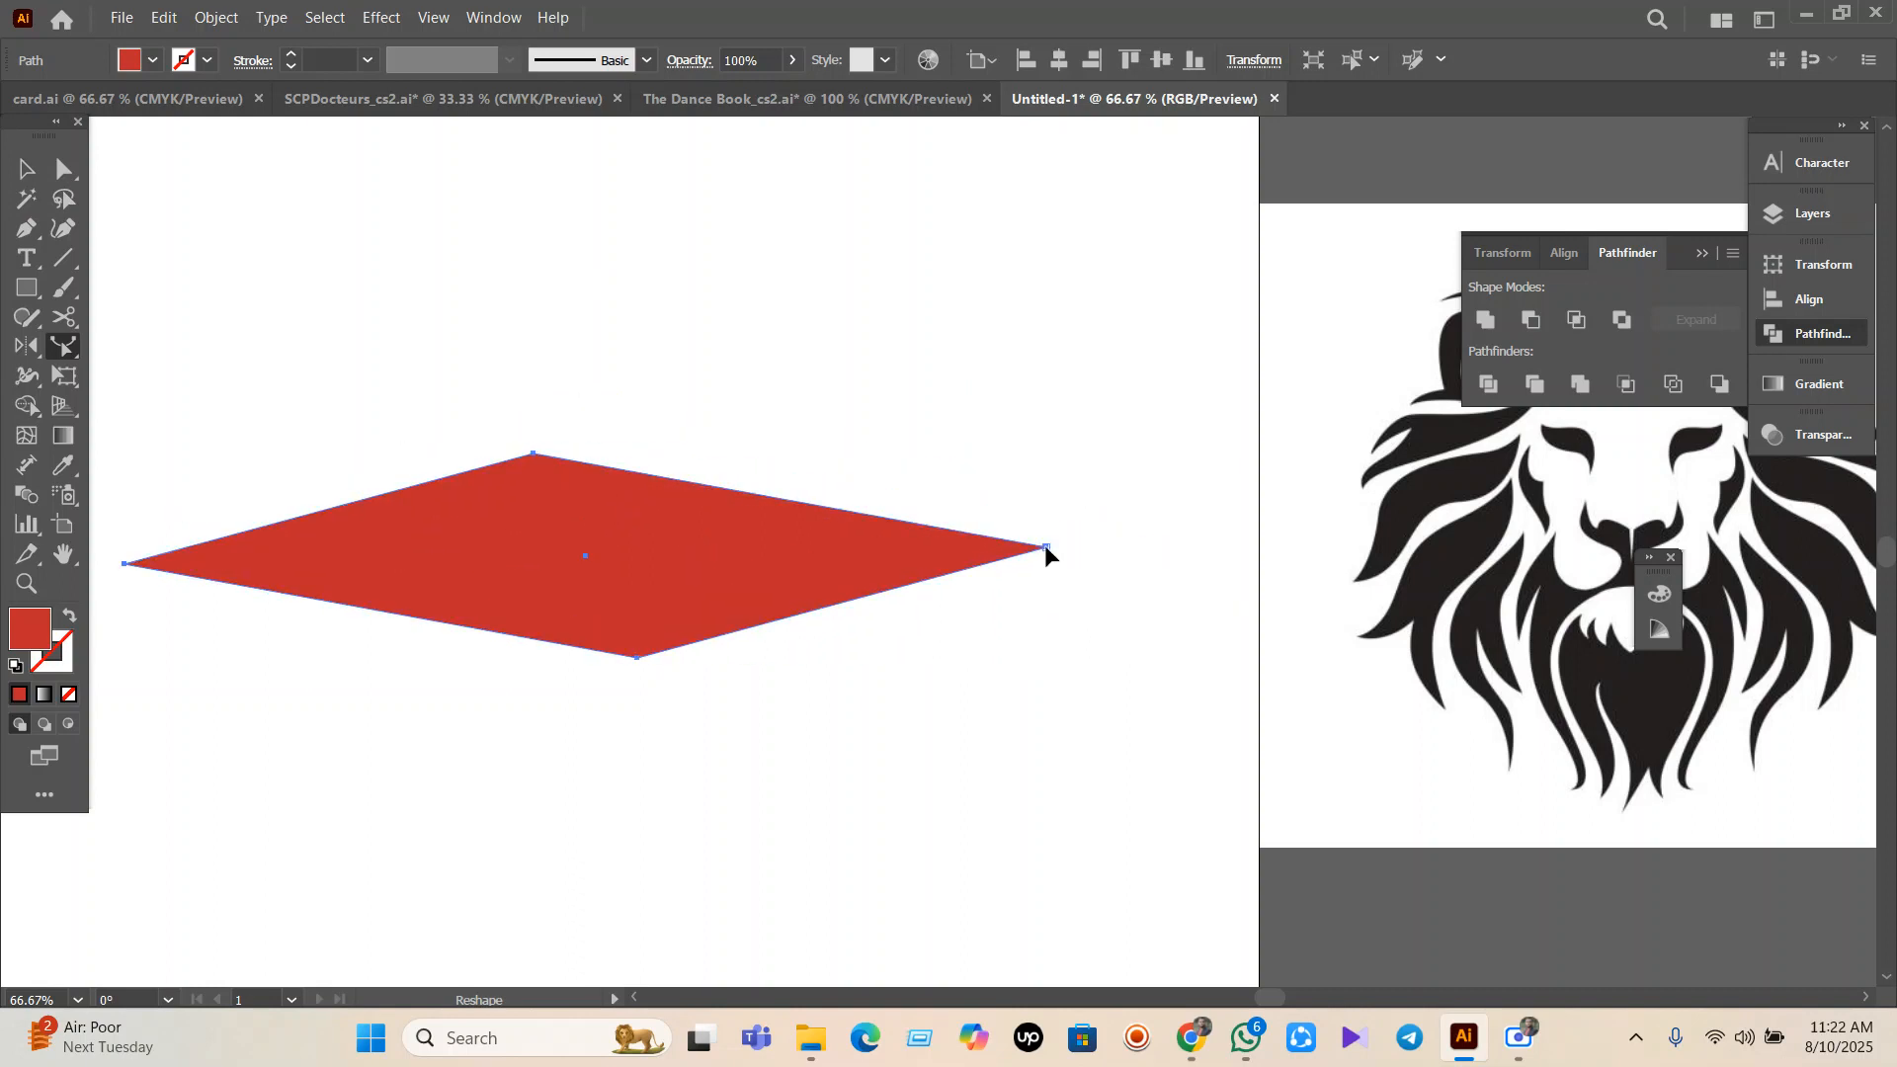
Delete the red parallelogram and draw a red rectangle in its place on the artboard.
key("Delete")
key("m")
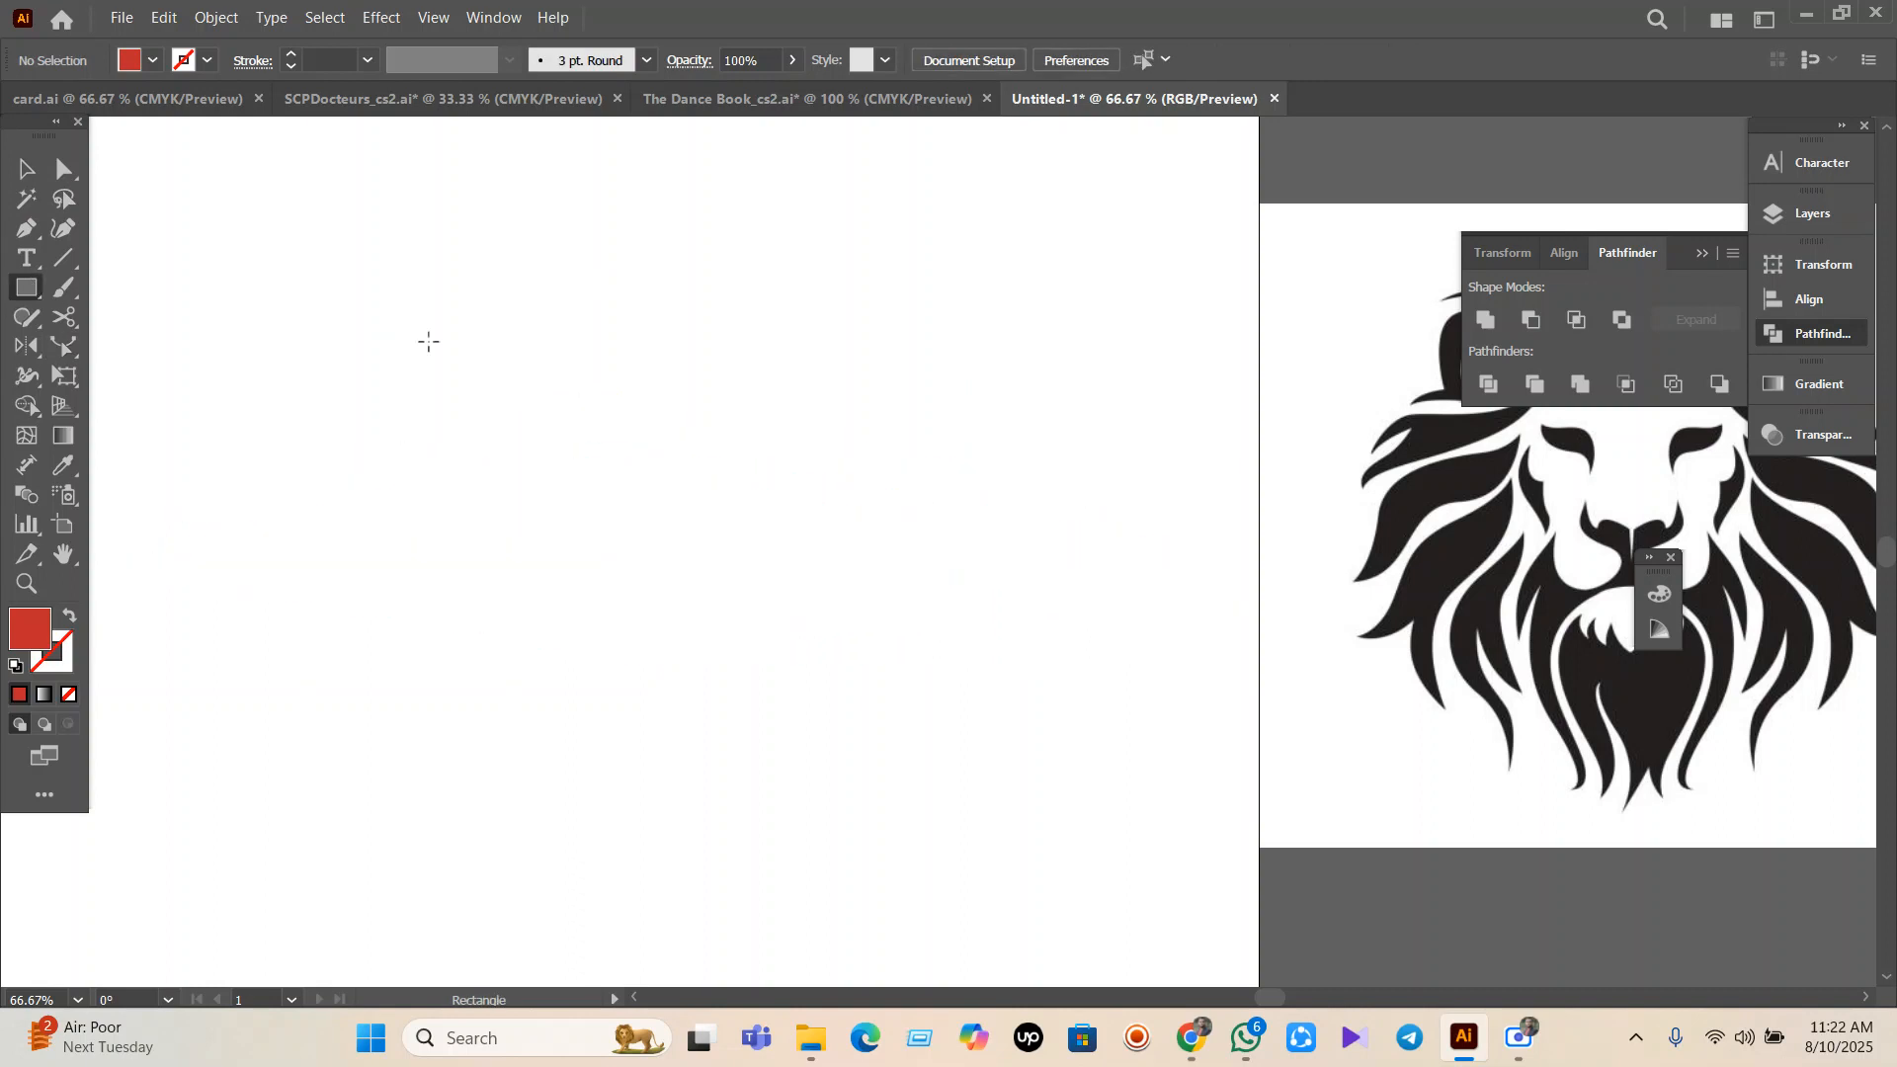
left_click_drag(503, 304, 954, 649)
Try to reshape the red rectangle with the Reshape tool from its upper-left corner, centre and lower-right corner.
left_click(65, 346)
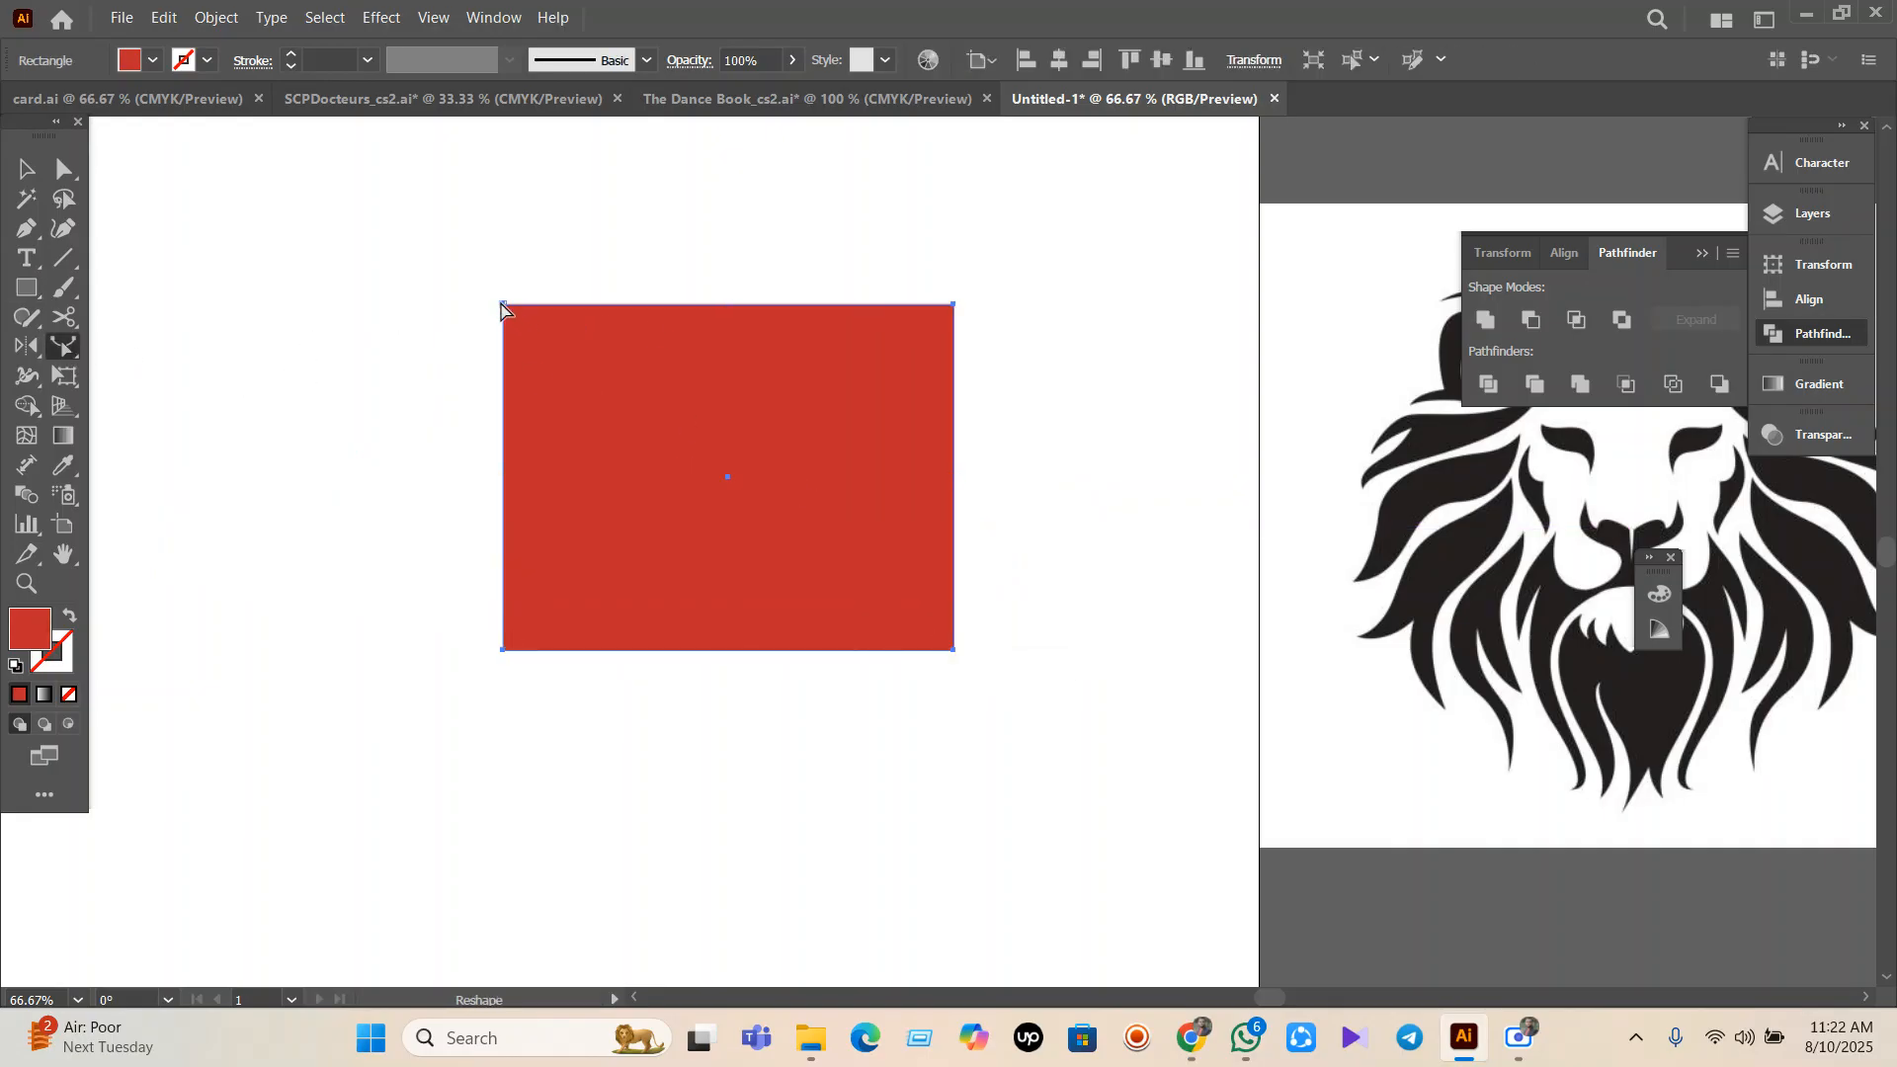
left_click_drag(501, 308, 550, 353)
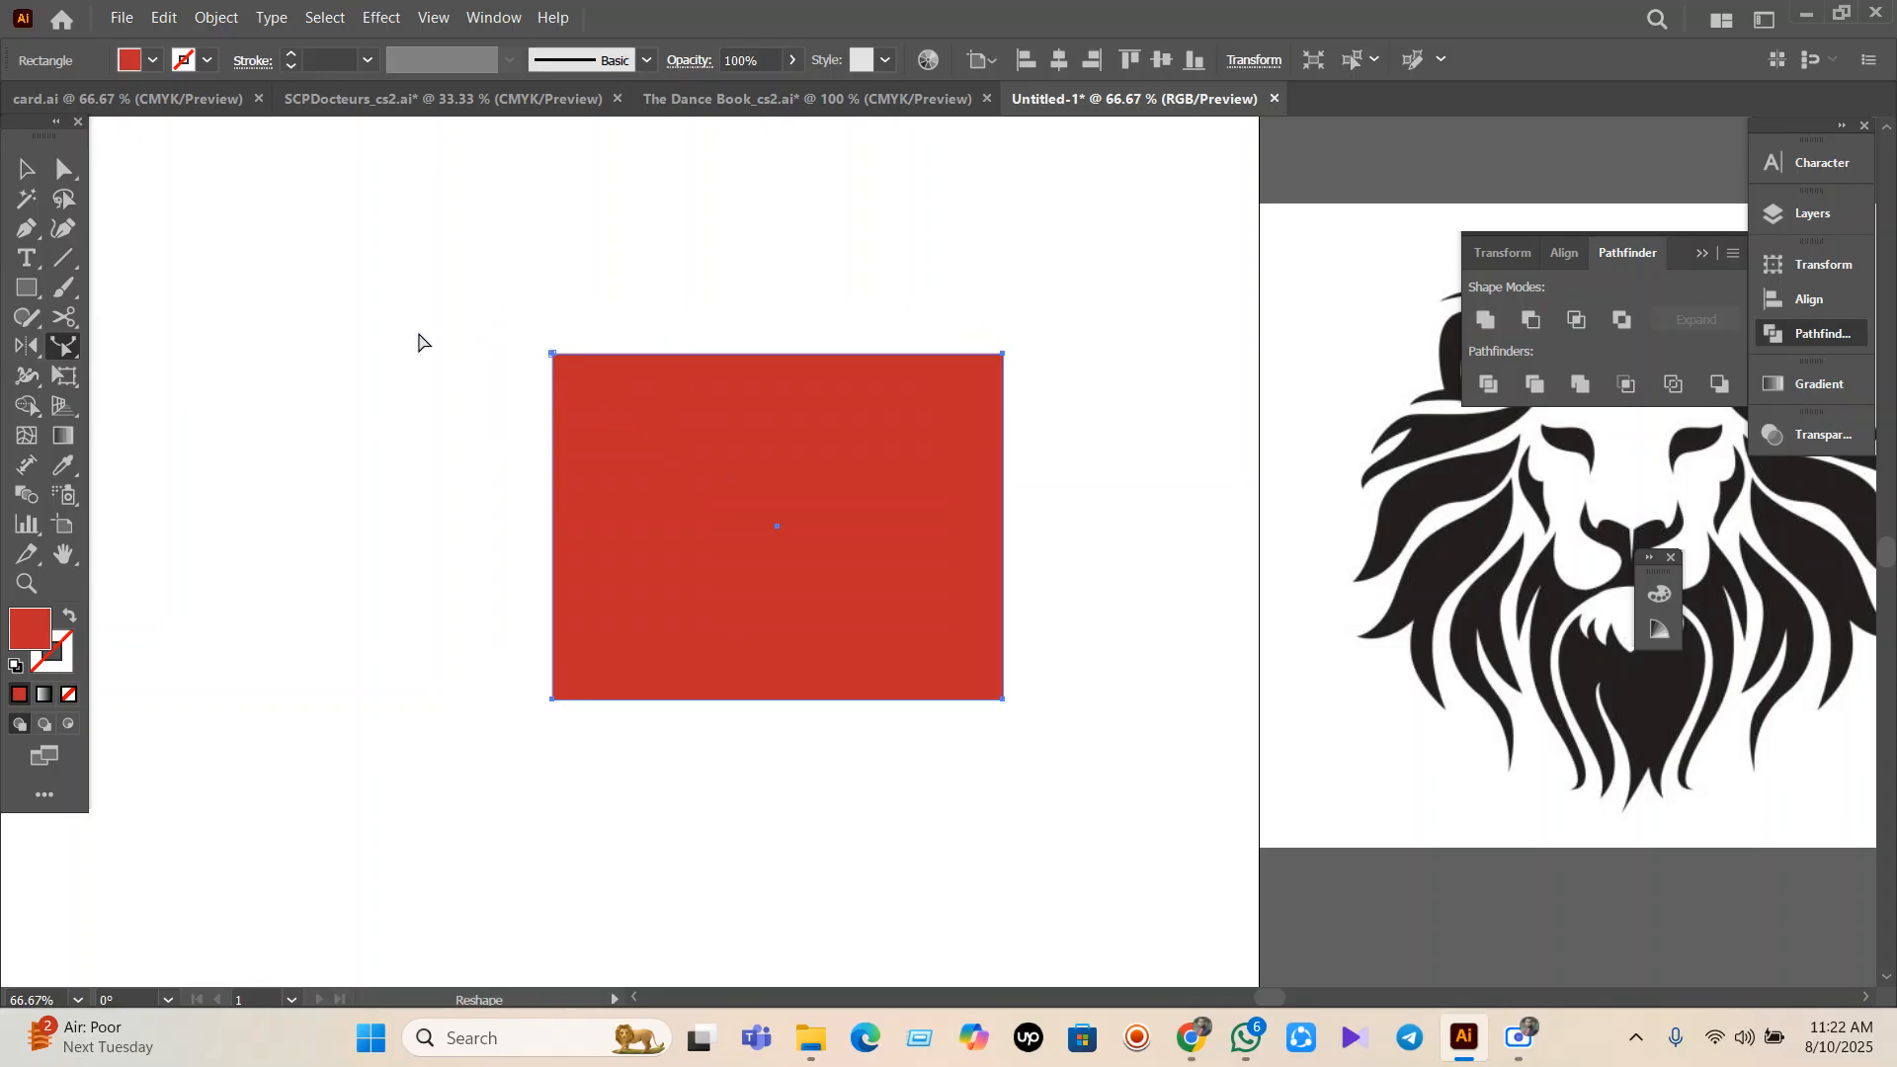
left_click_drag(48, 344, 188, 406)
mouse_move(779, 537)
left_mouse_down()
mouse_move(834, 593)
mouse_move(788, 542)
left_mouse_up()
left_click_drag(1002, 701, 675, 558)
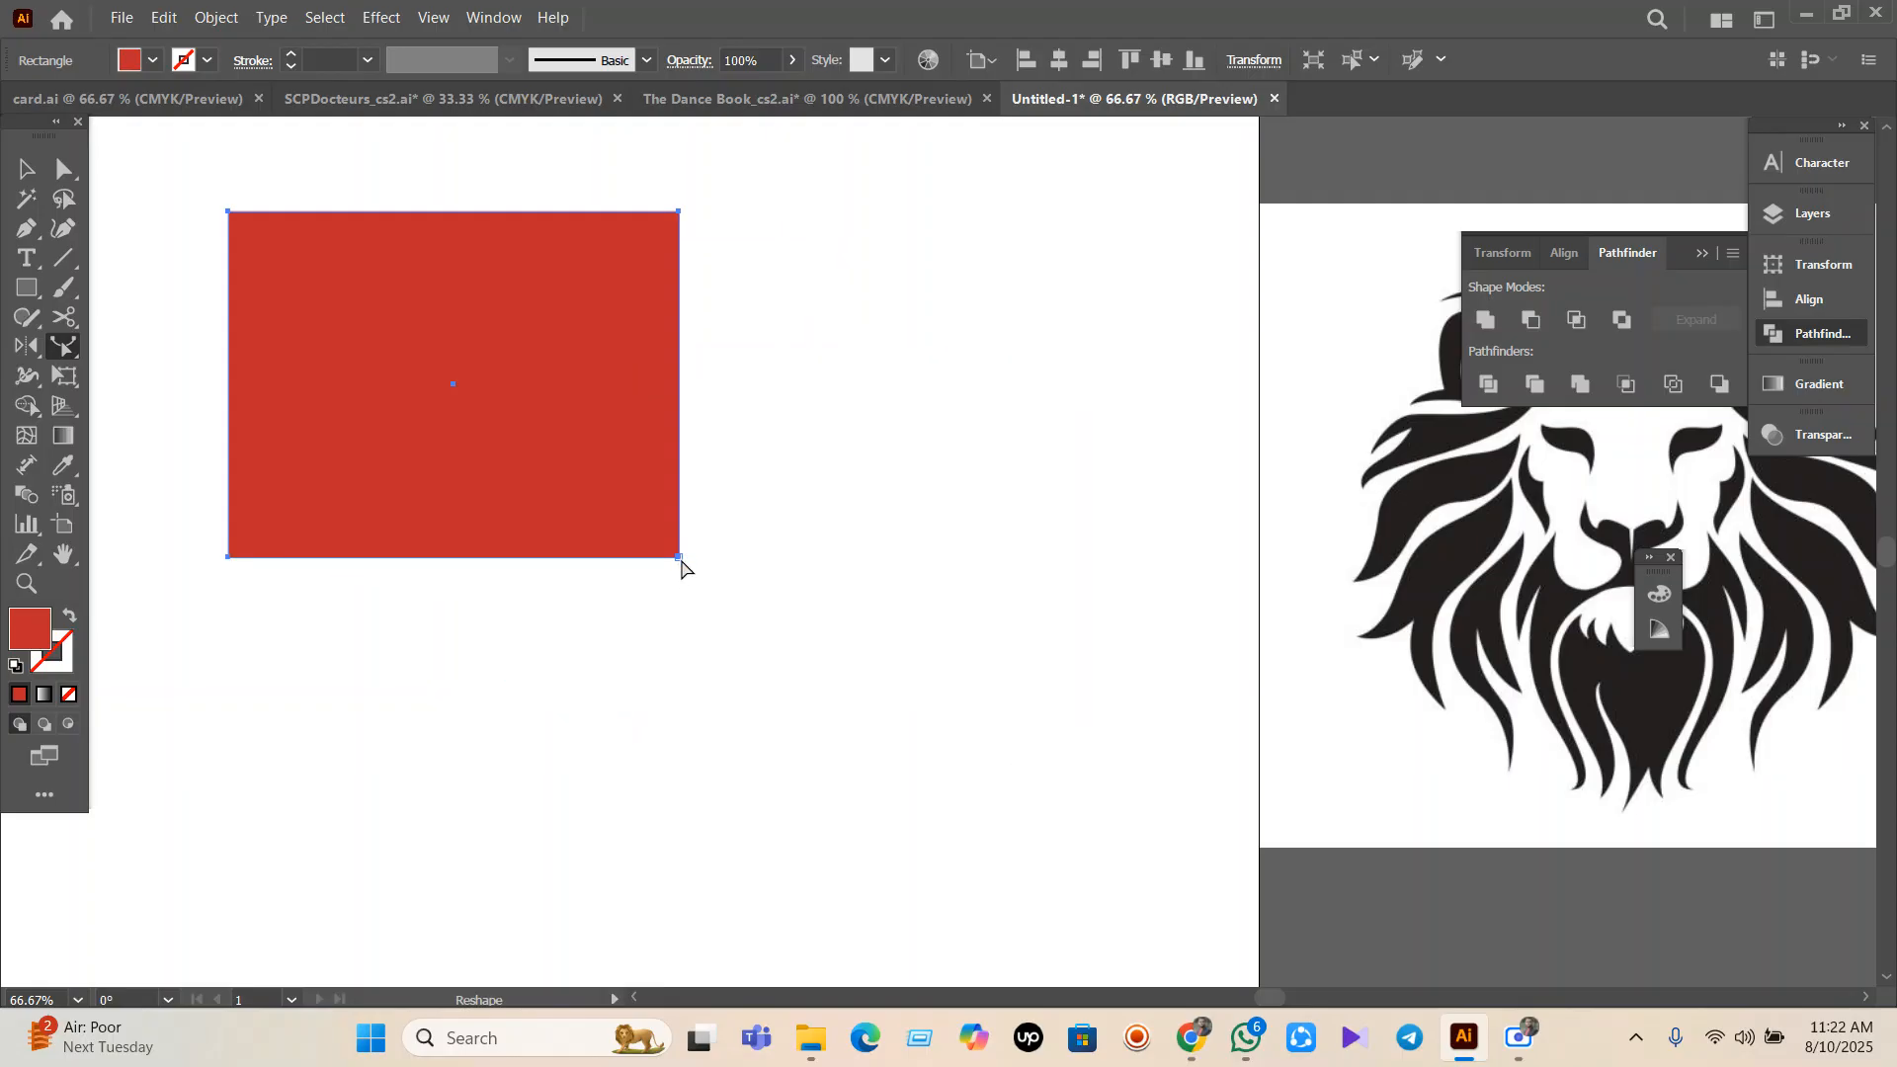
Try the Reshape tool again on the rectangle's lower-right and upper corner points, and delete the rectangle.
scroll(692, 562, "up", 7)
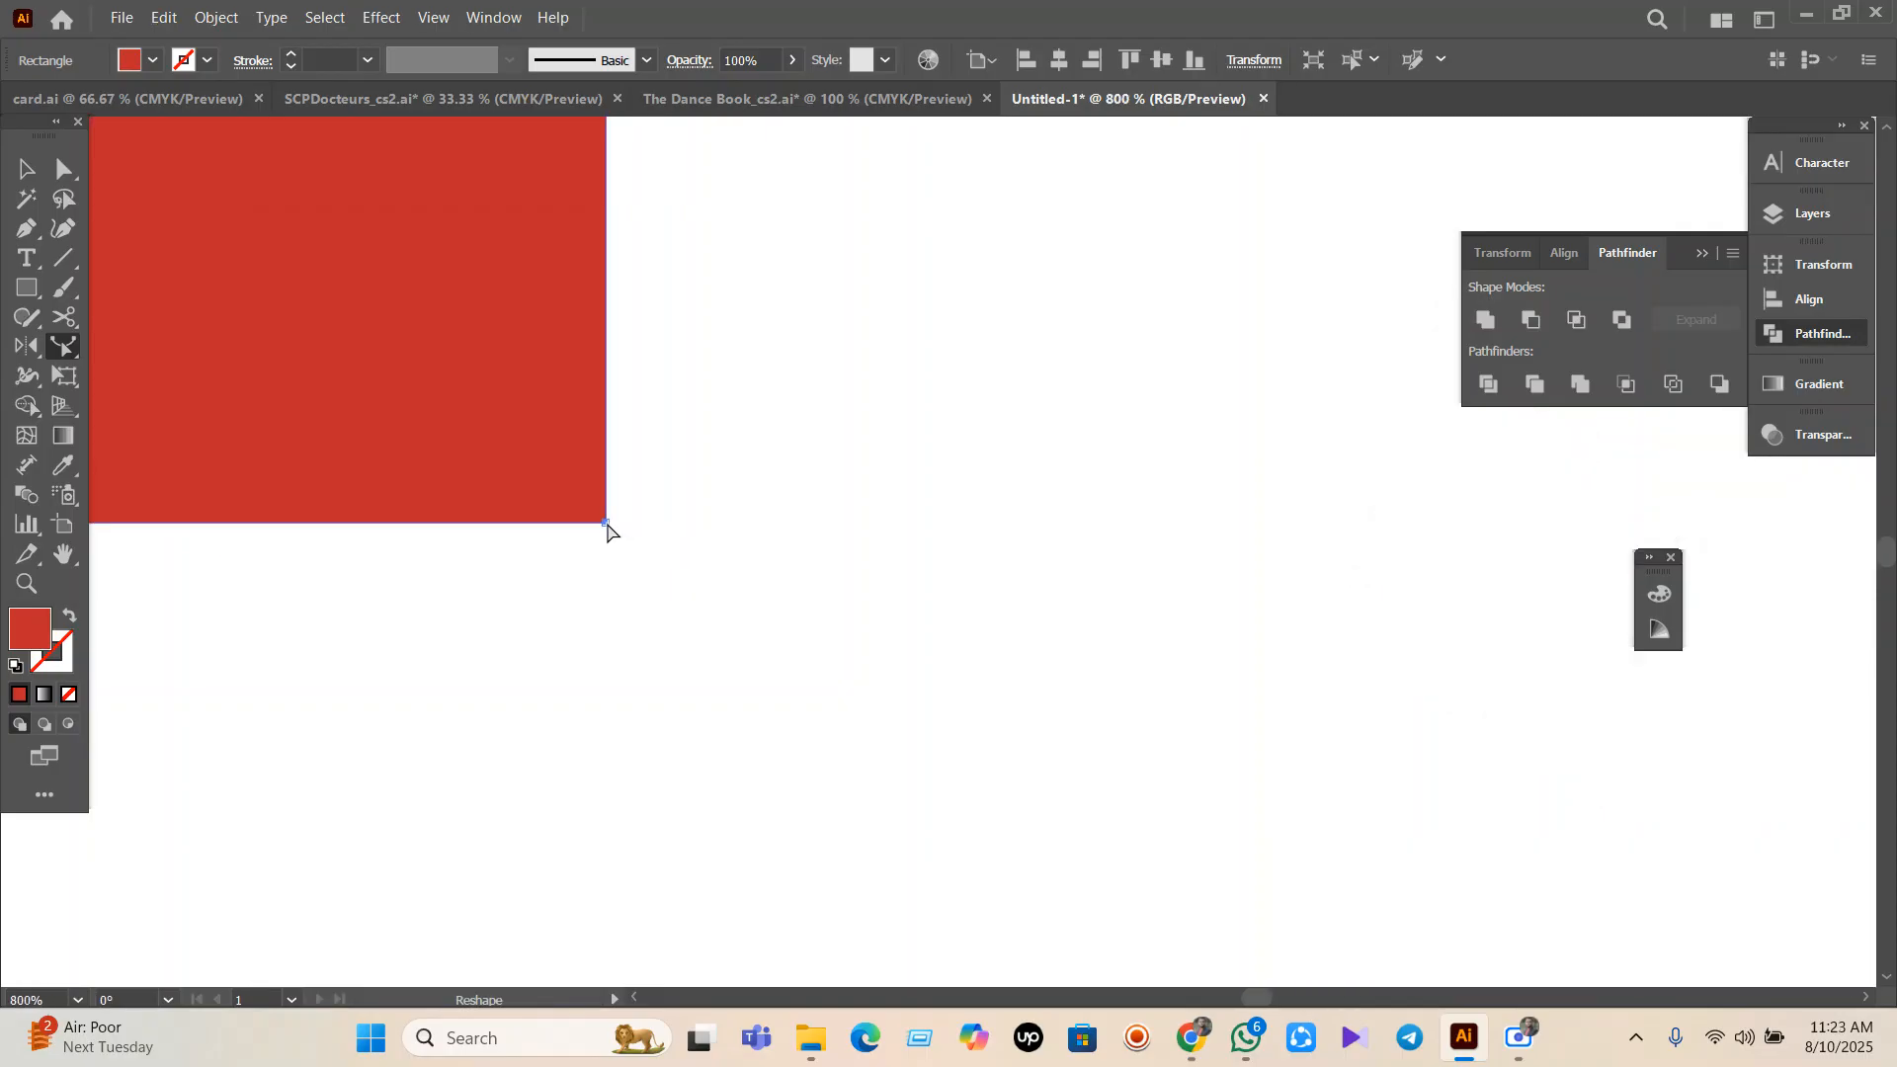
left_click_drag(608, 525, 666, 565)
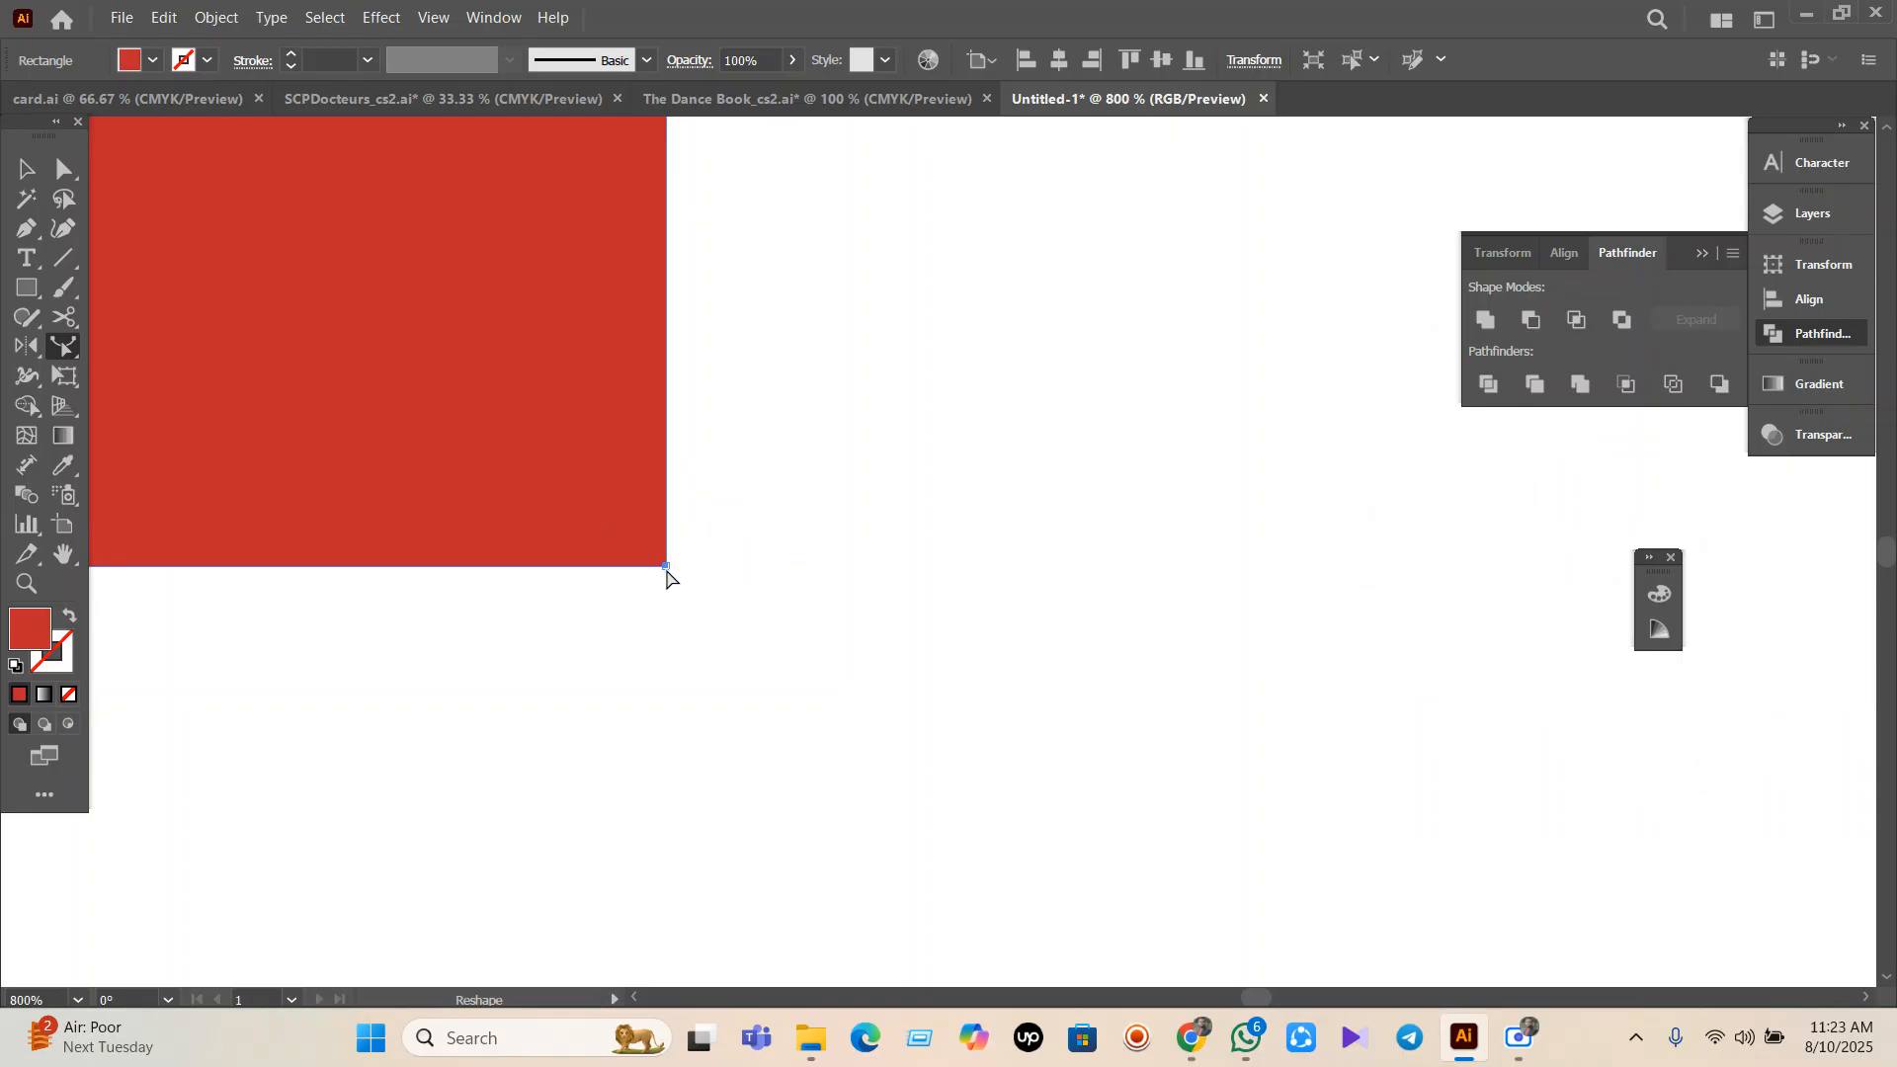
left_click_drag(668, 571, 741, 664)
left_click_drag(739, 590, 478, 473)
left_click_drag(666, 571, 1033, 820)
scroll(874, 691, "down", 3, "alt")
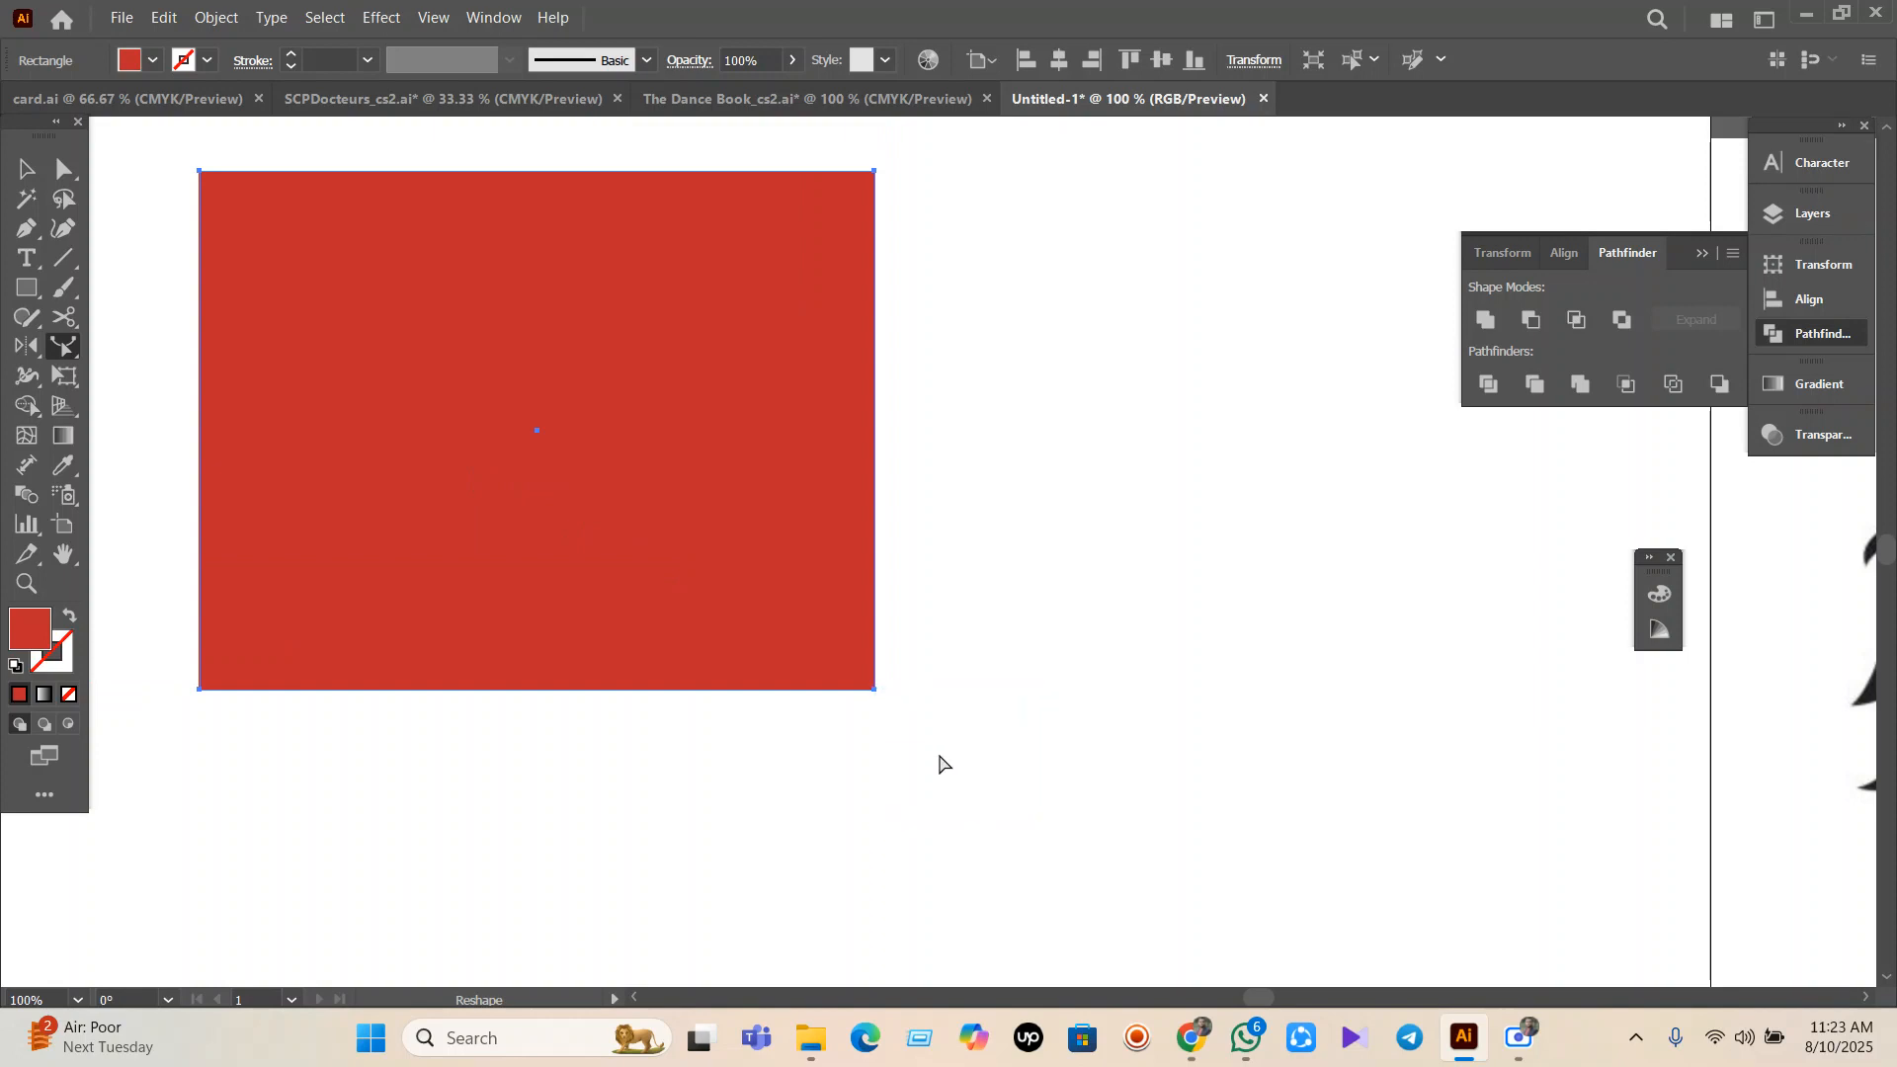
left_click_drag(1031, 802, 1042, 755)
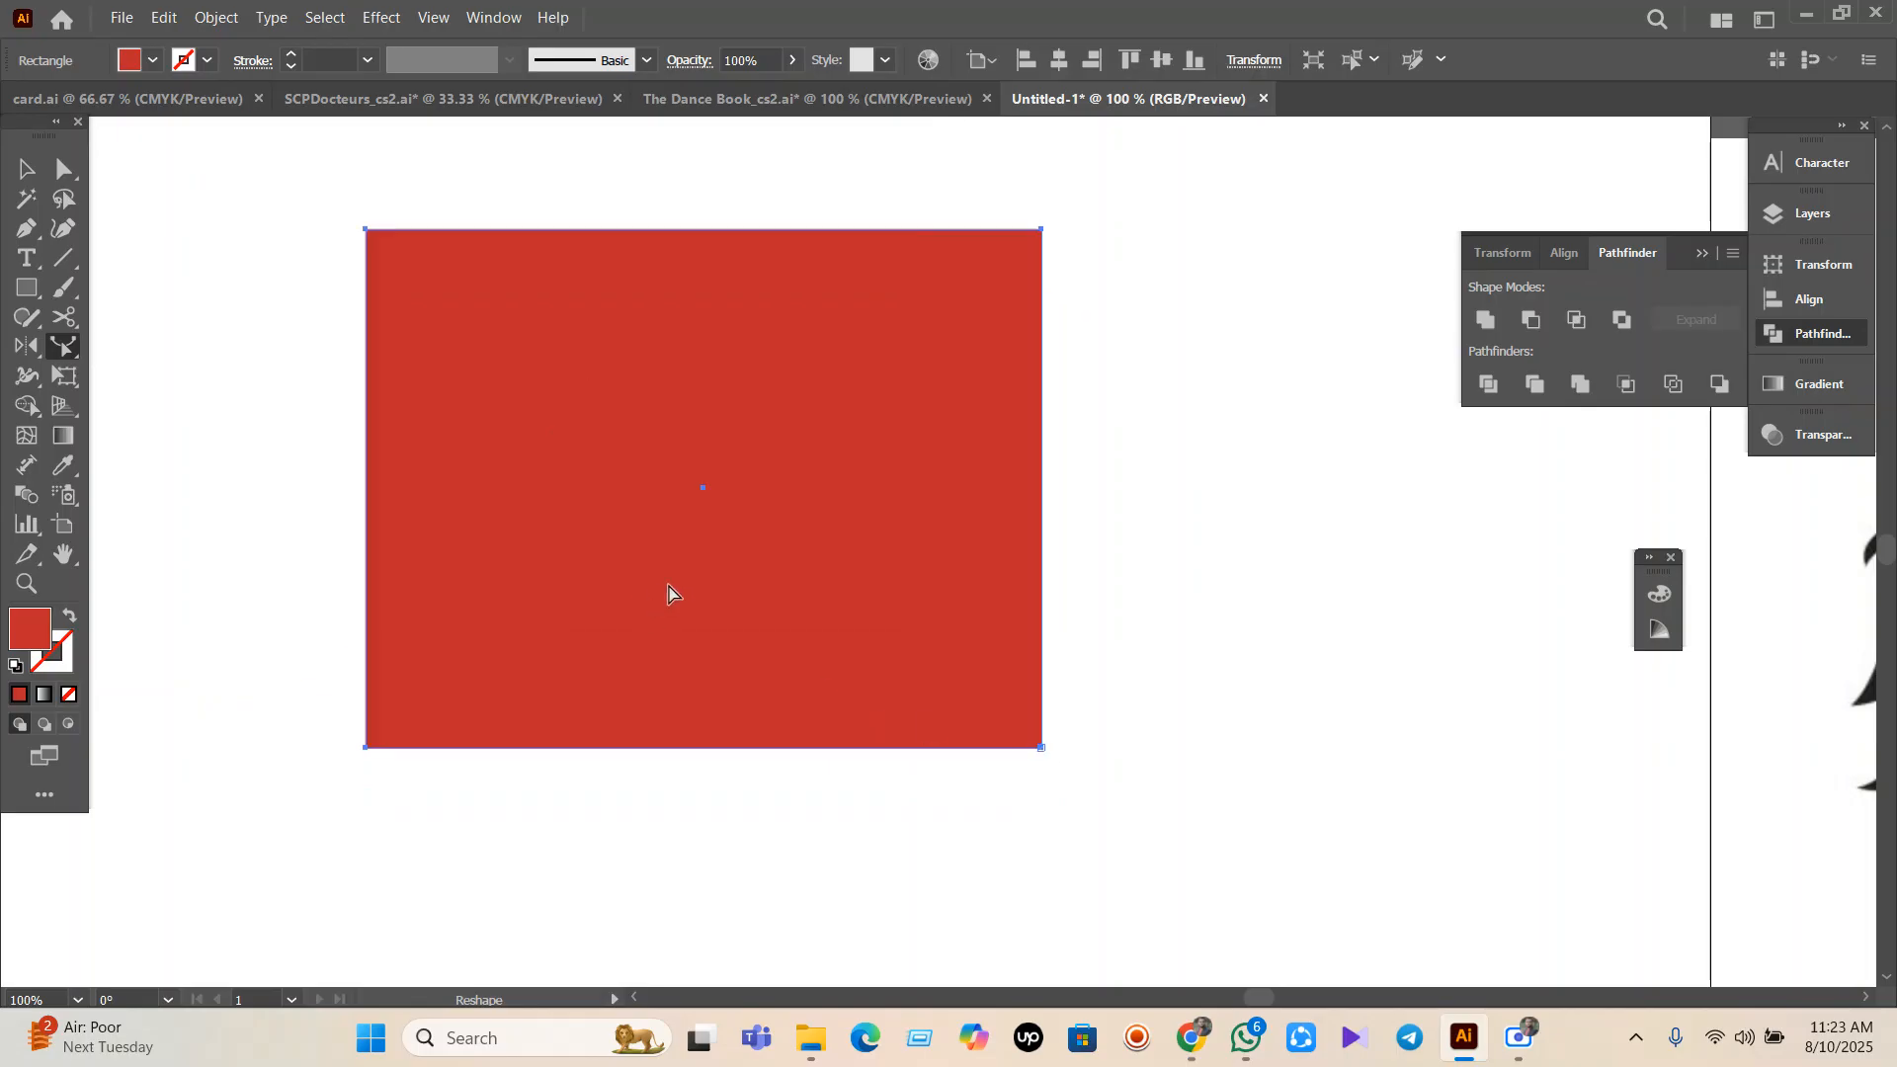
left_click_drag(1043, 237, 1186, 191)
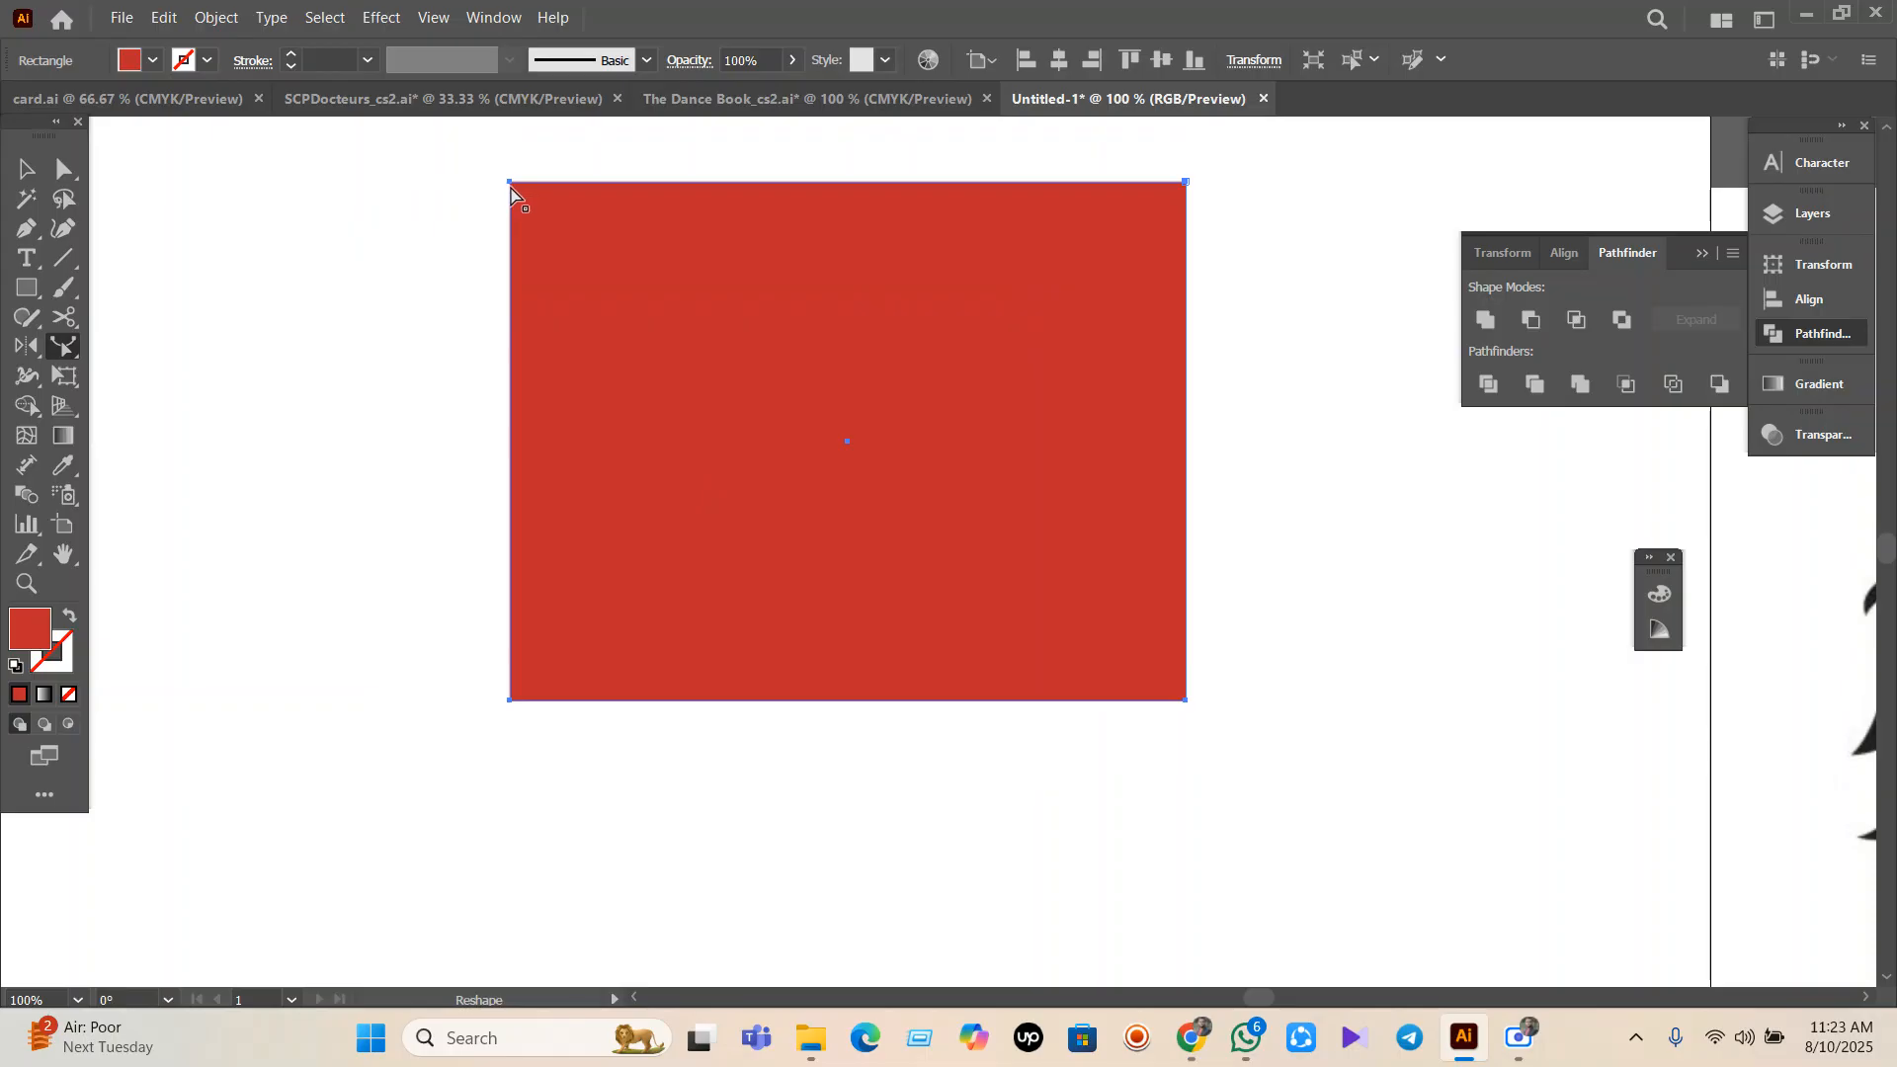
left_click_drag(509, 193, 120, 168)
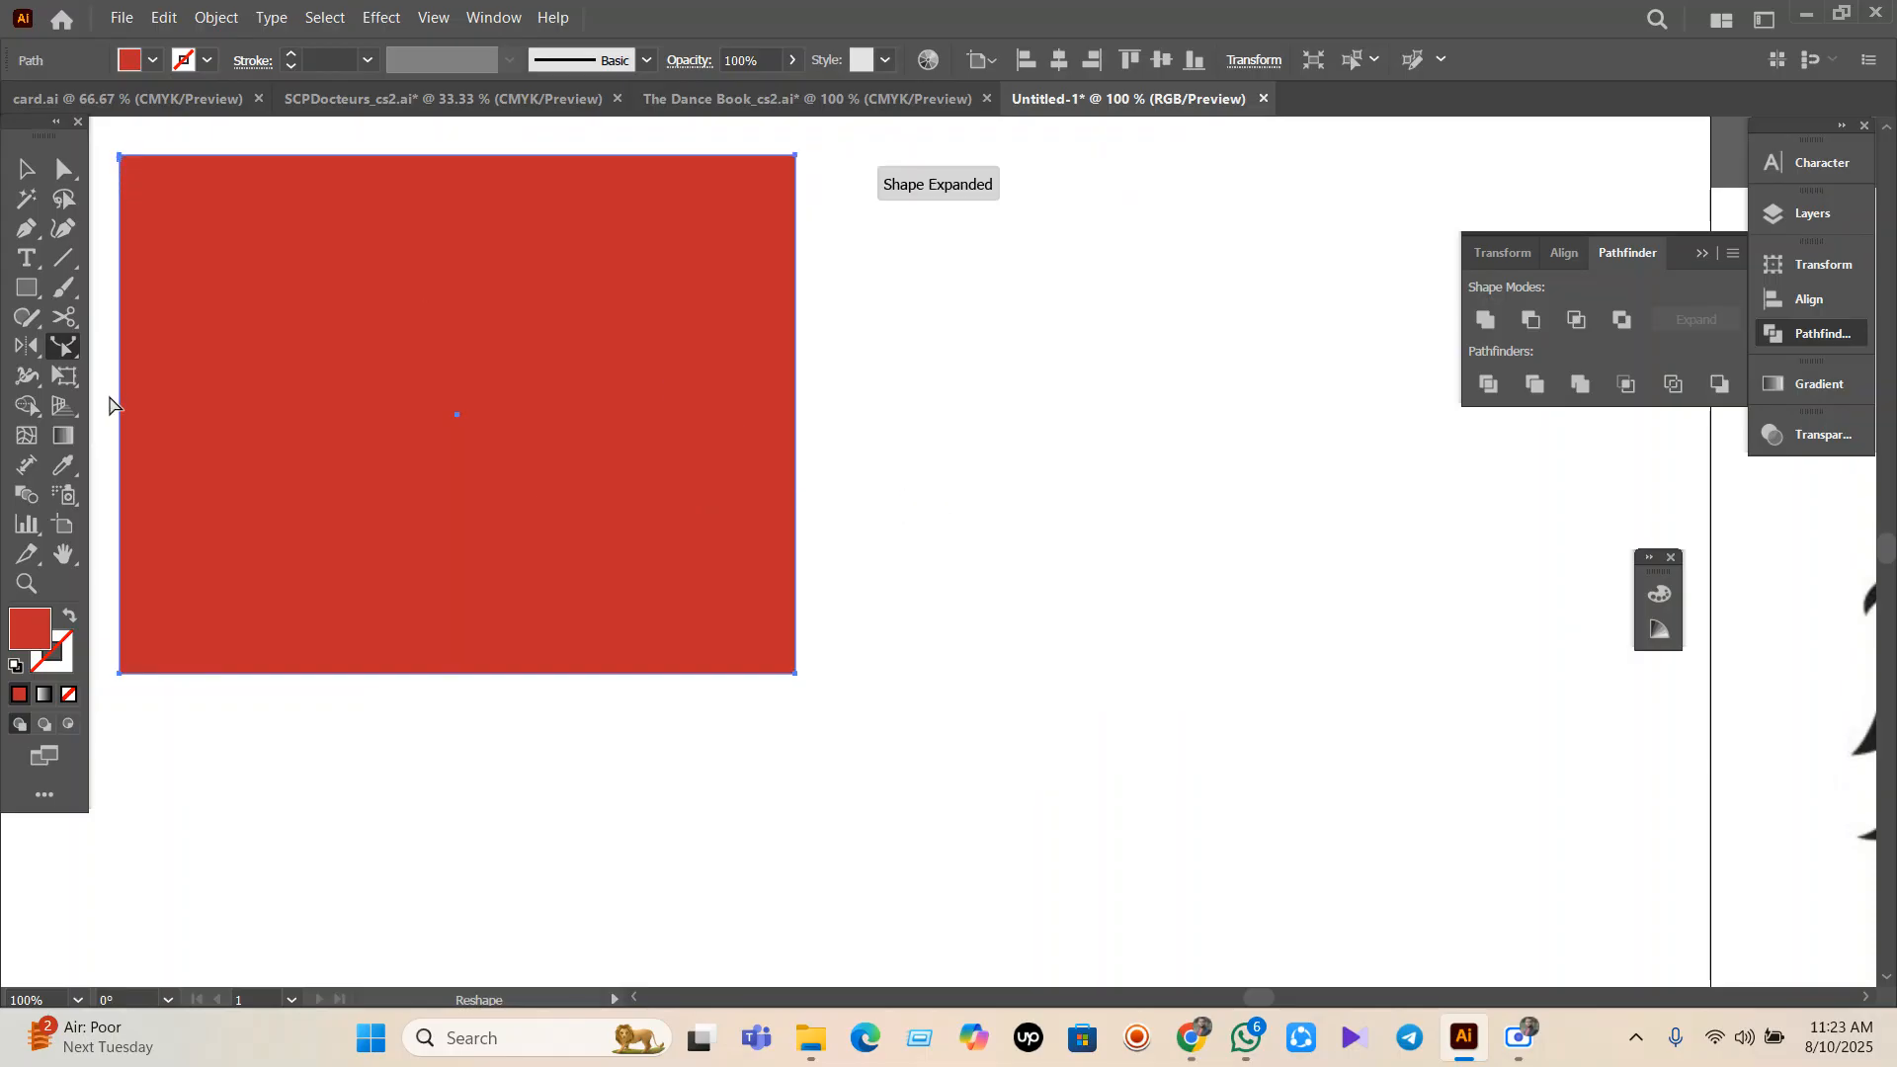
key("Delete")
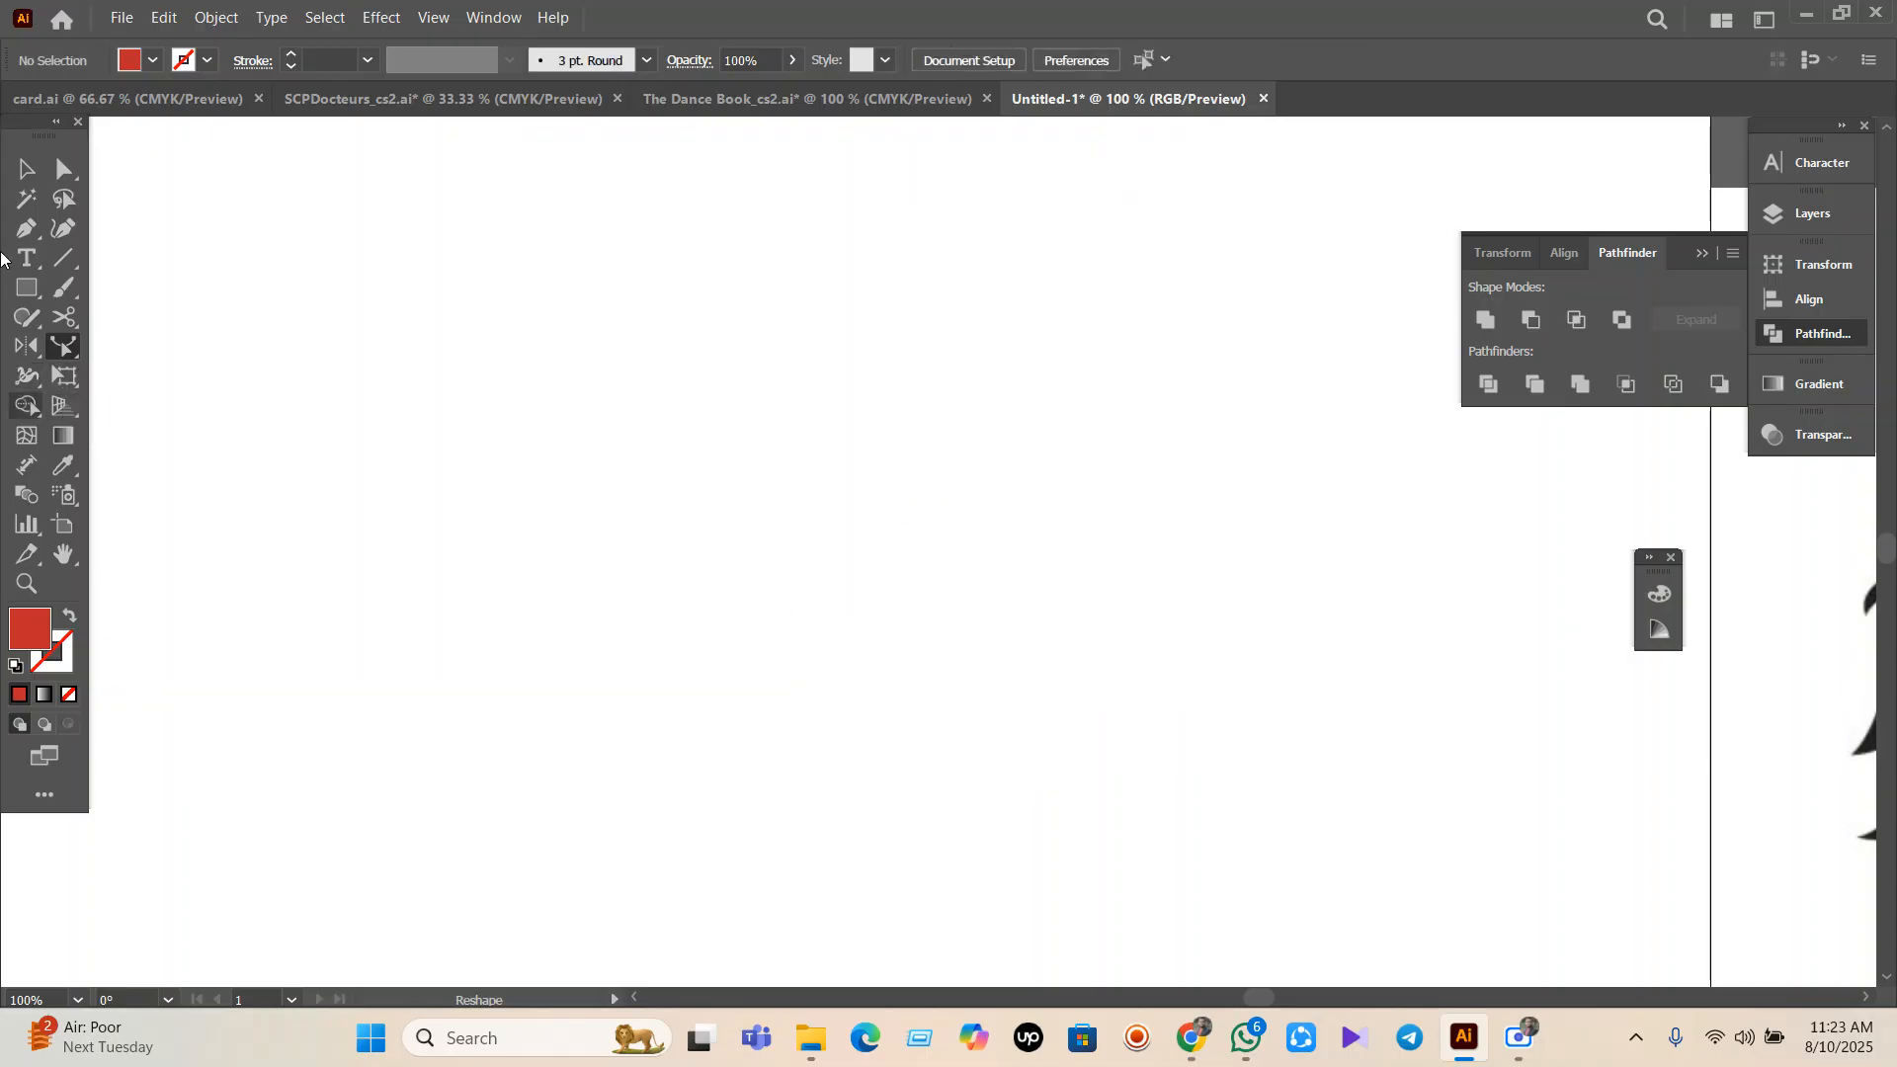
Draw a wide open S-shaped path with the Pen tool, swap its fill and stroke to leave a red outline, and select it.
left_click(24, 230)
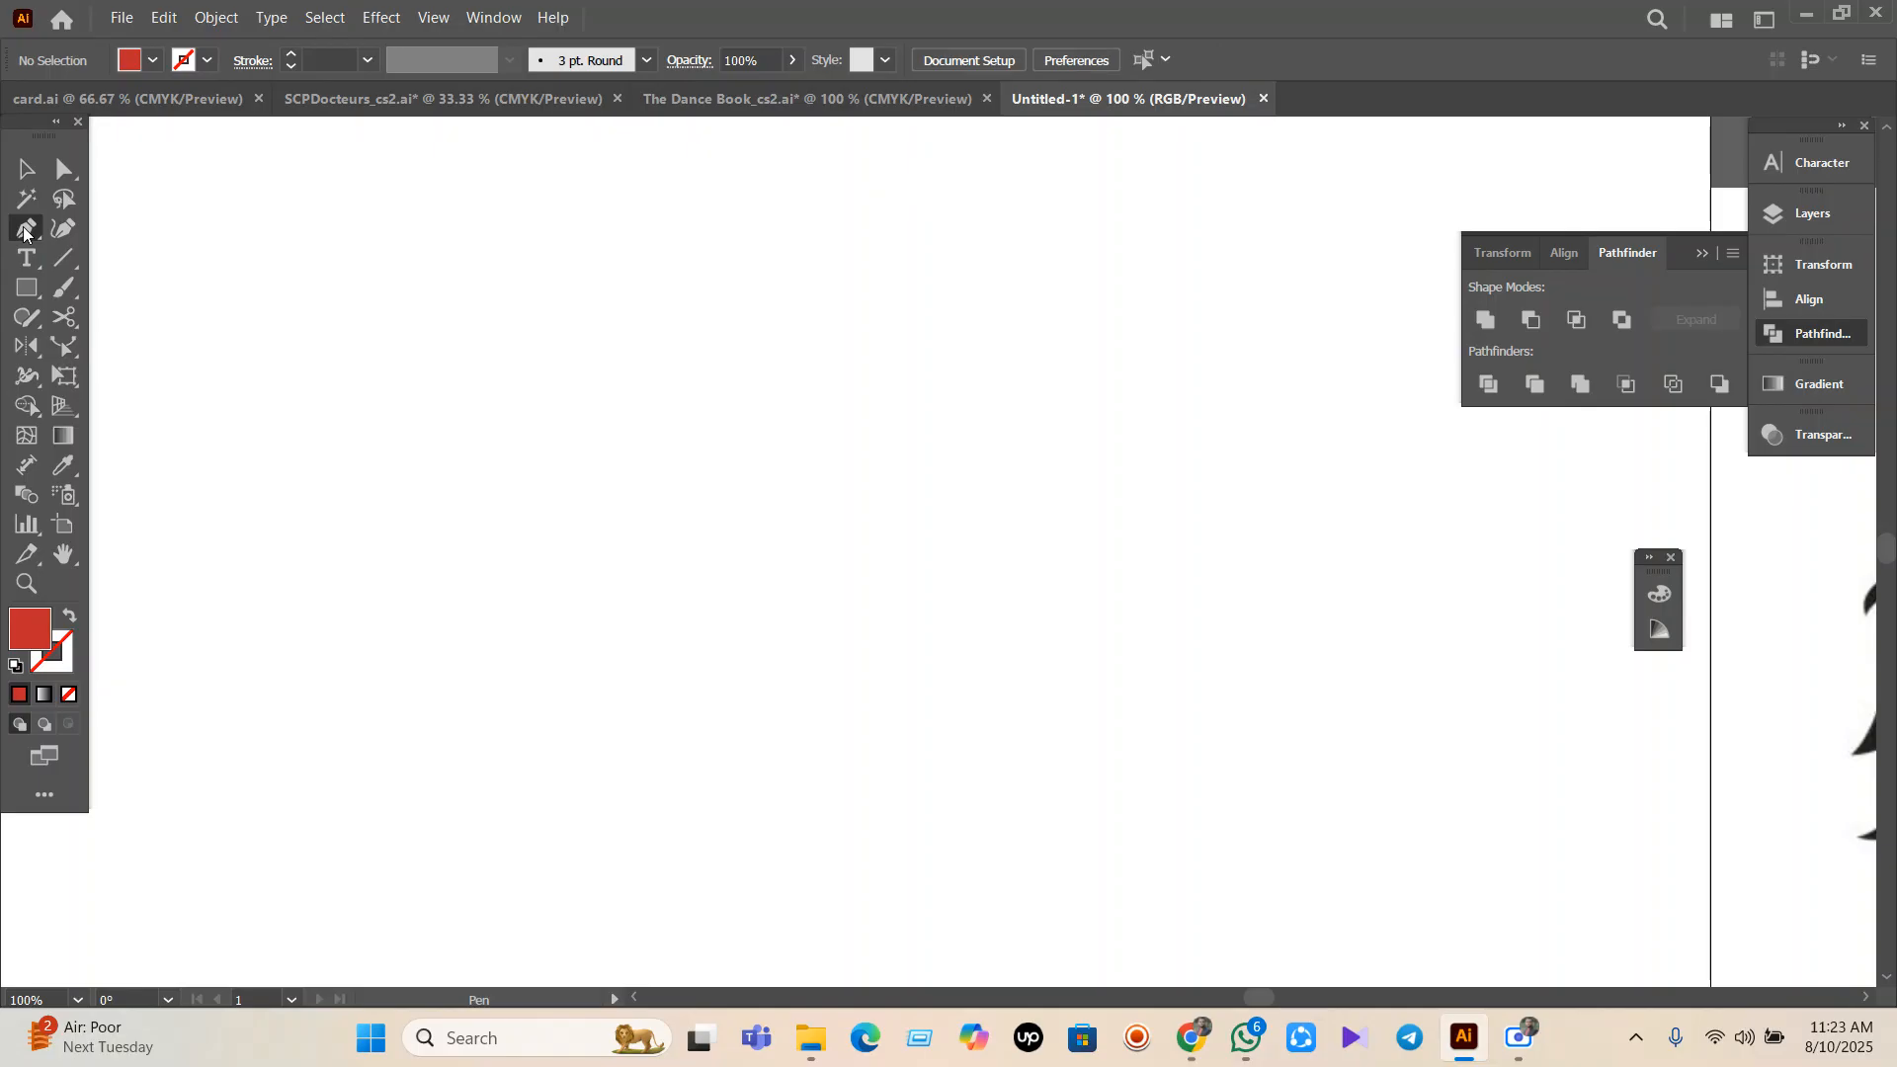
left_click(422, 377)
left_click_drag(1210, 469, 1397, 745)
left_click(1511, 515)
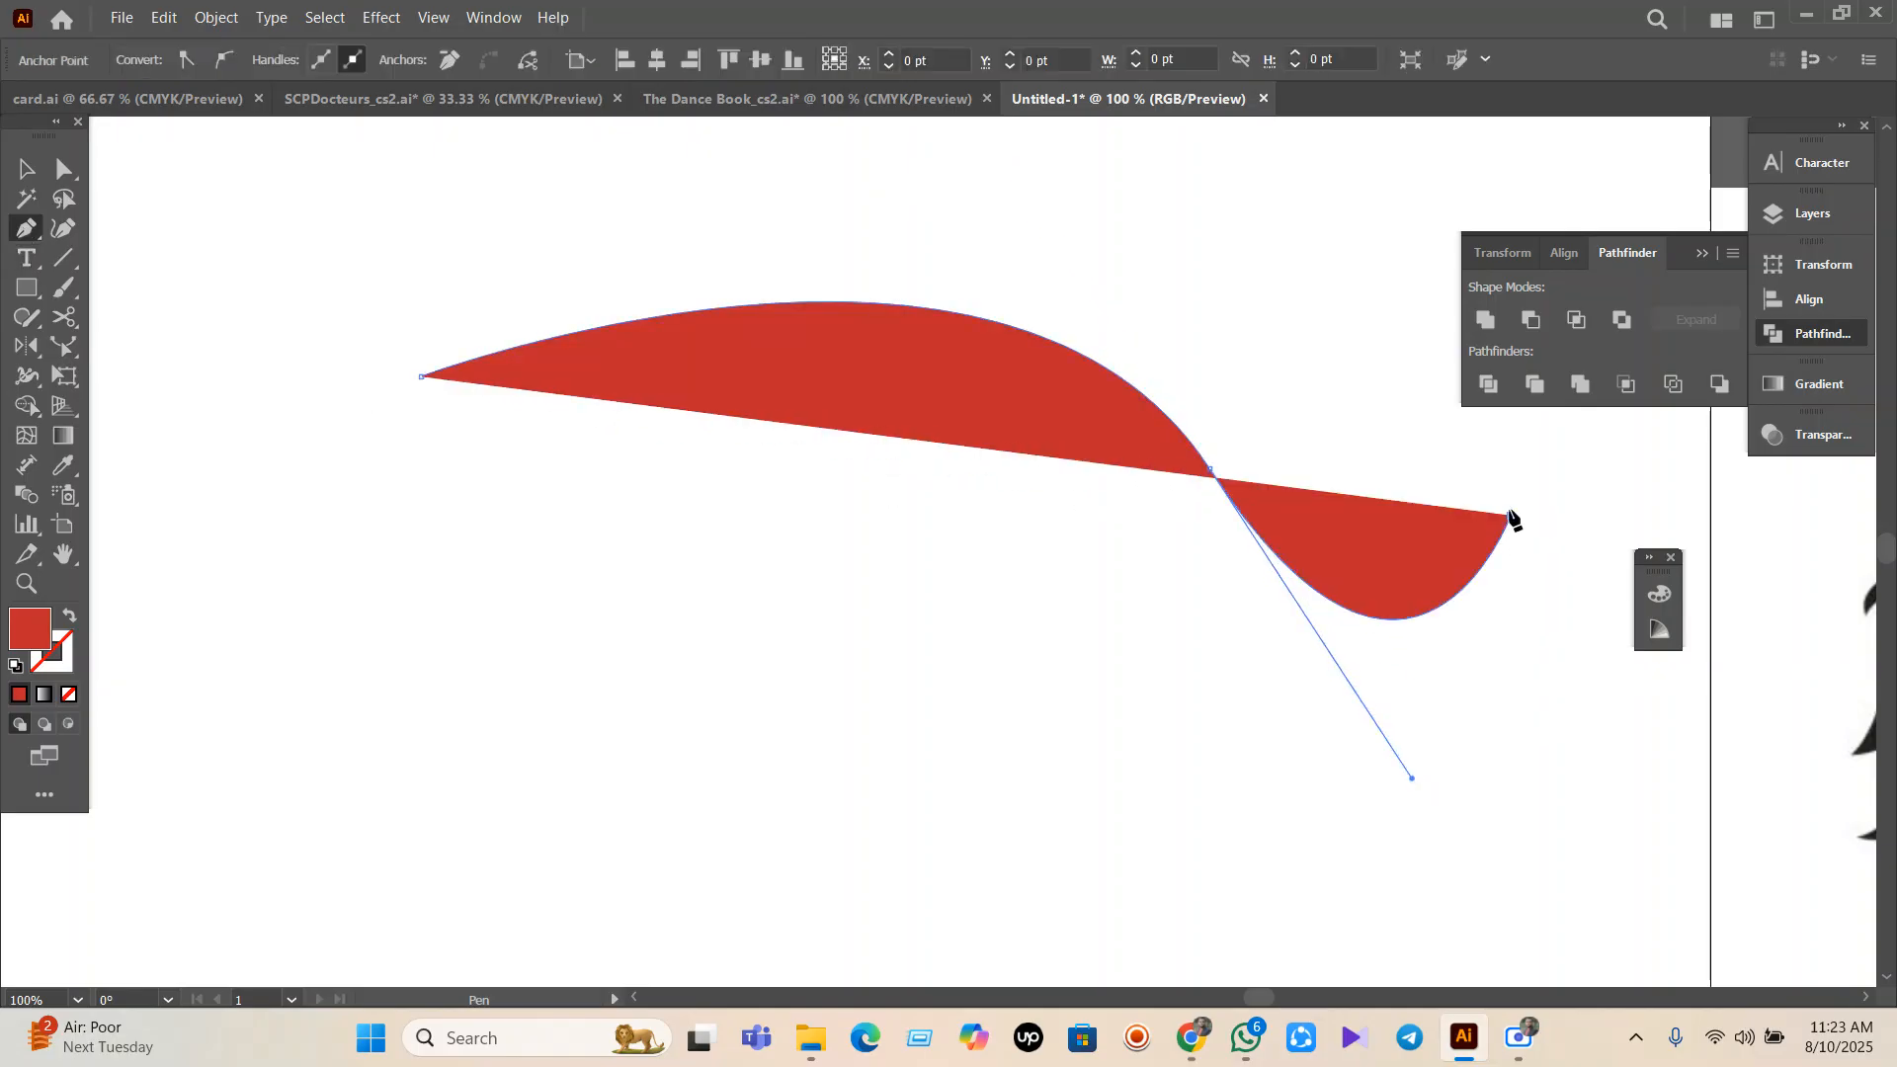
left_click(24, 170)
left_click(69, 614)
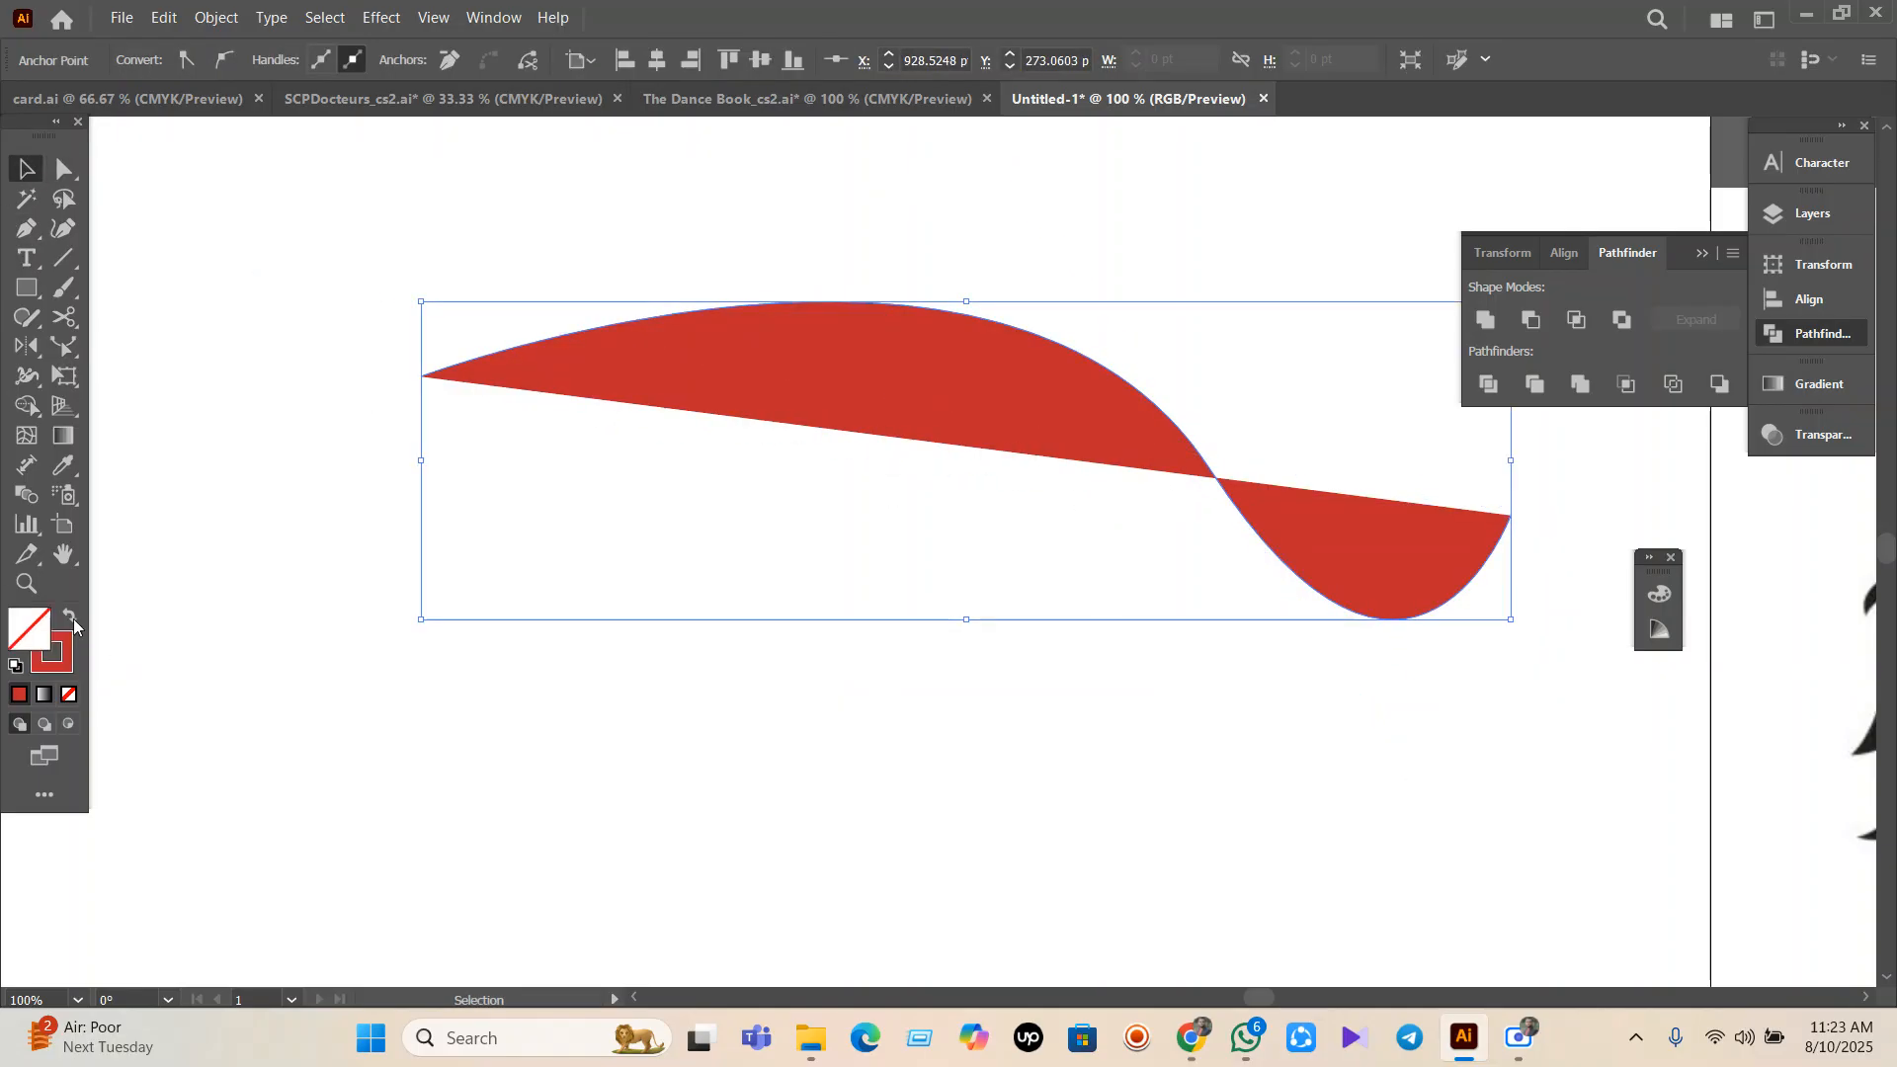
left_click(260, 357)
left_click_drag(261, 352, 660, 366)
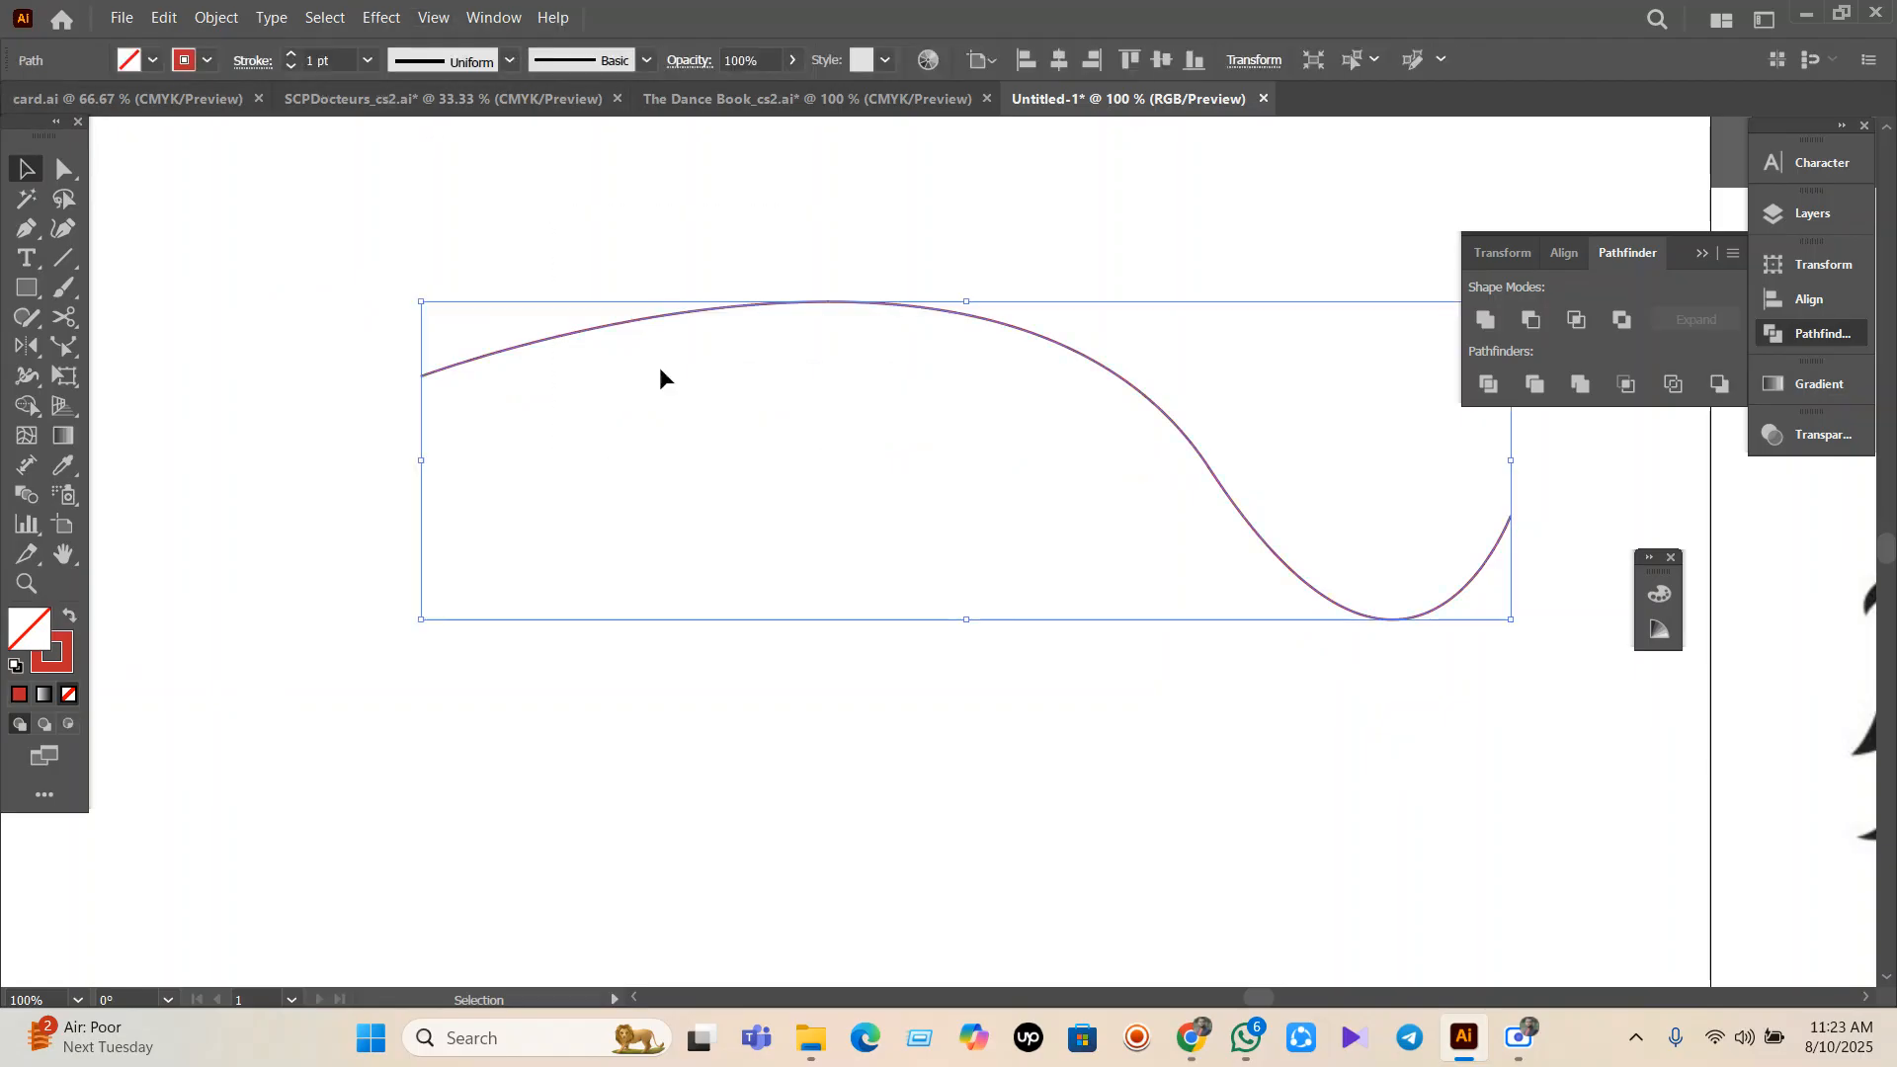
Pull the curve's upper arc upward with the Reshape tool, and delete the reshaped path.
left_click(63, 344)
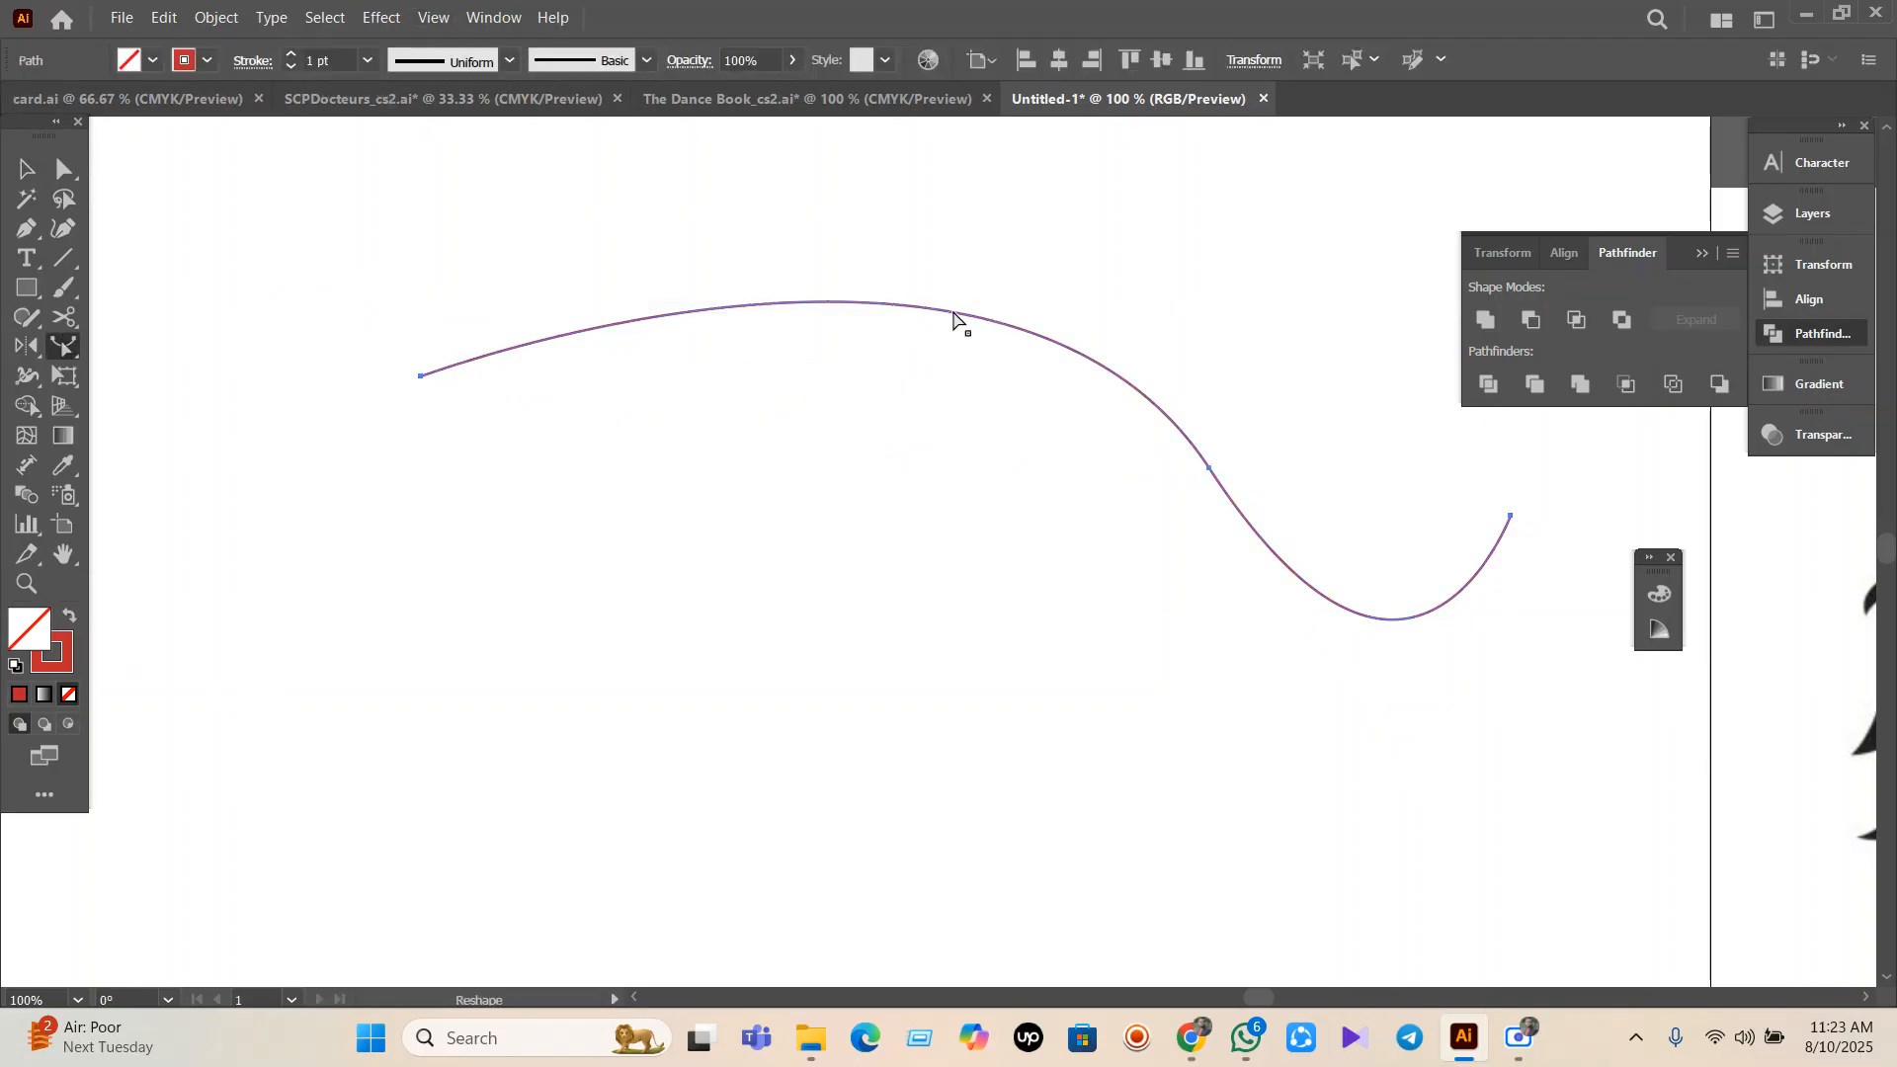
left_click_drag(951, 312, 911, 204)
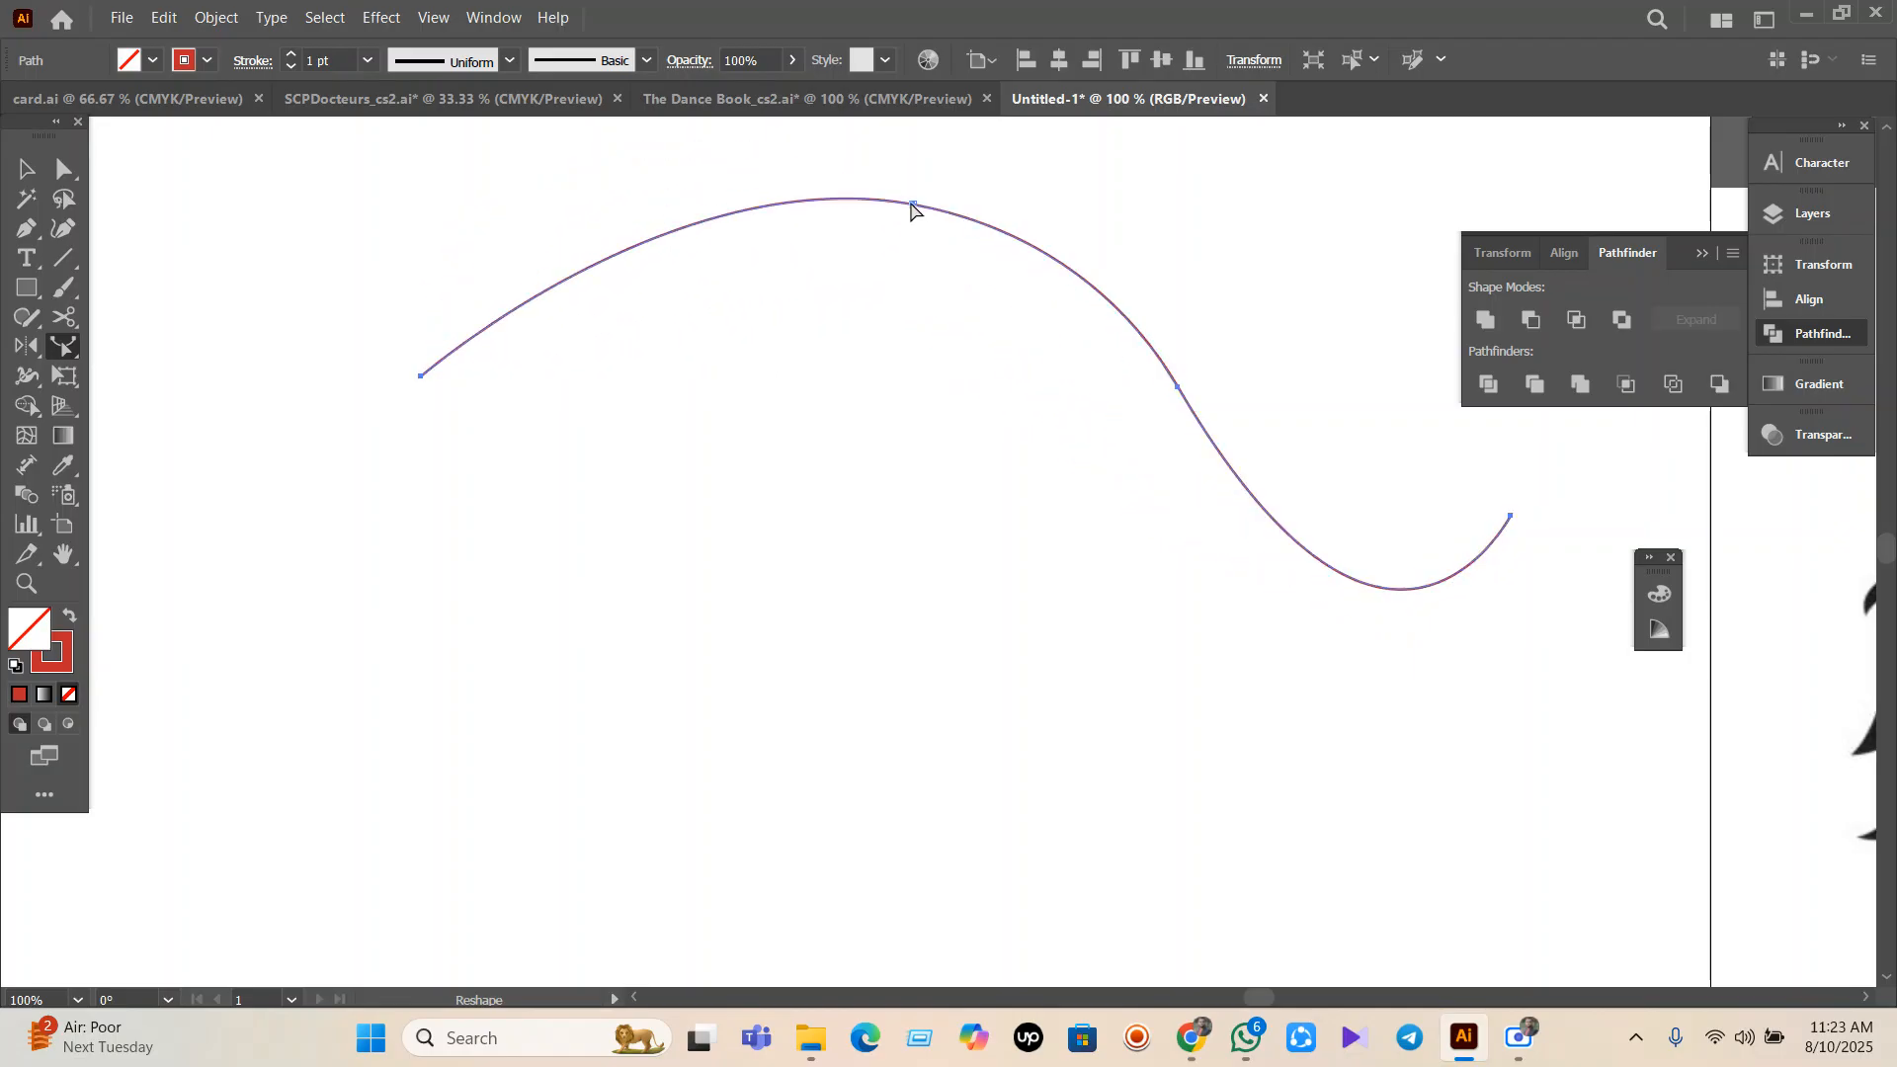
key("Delete")
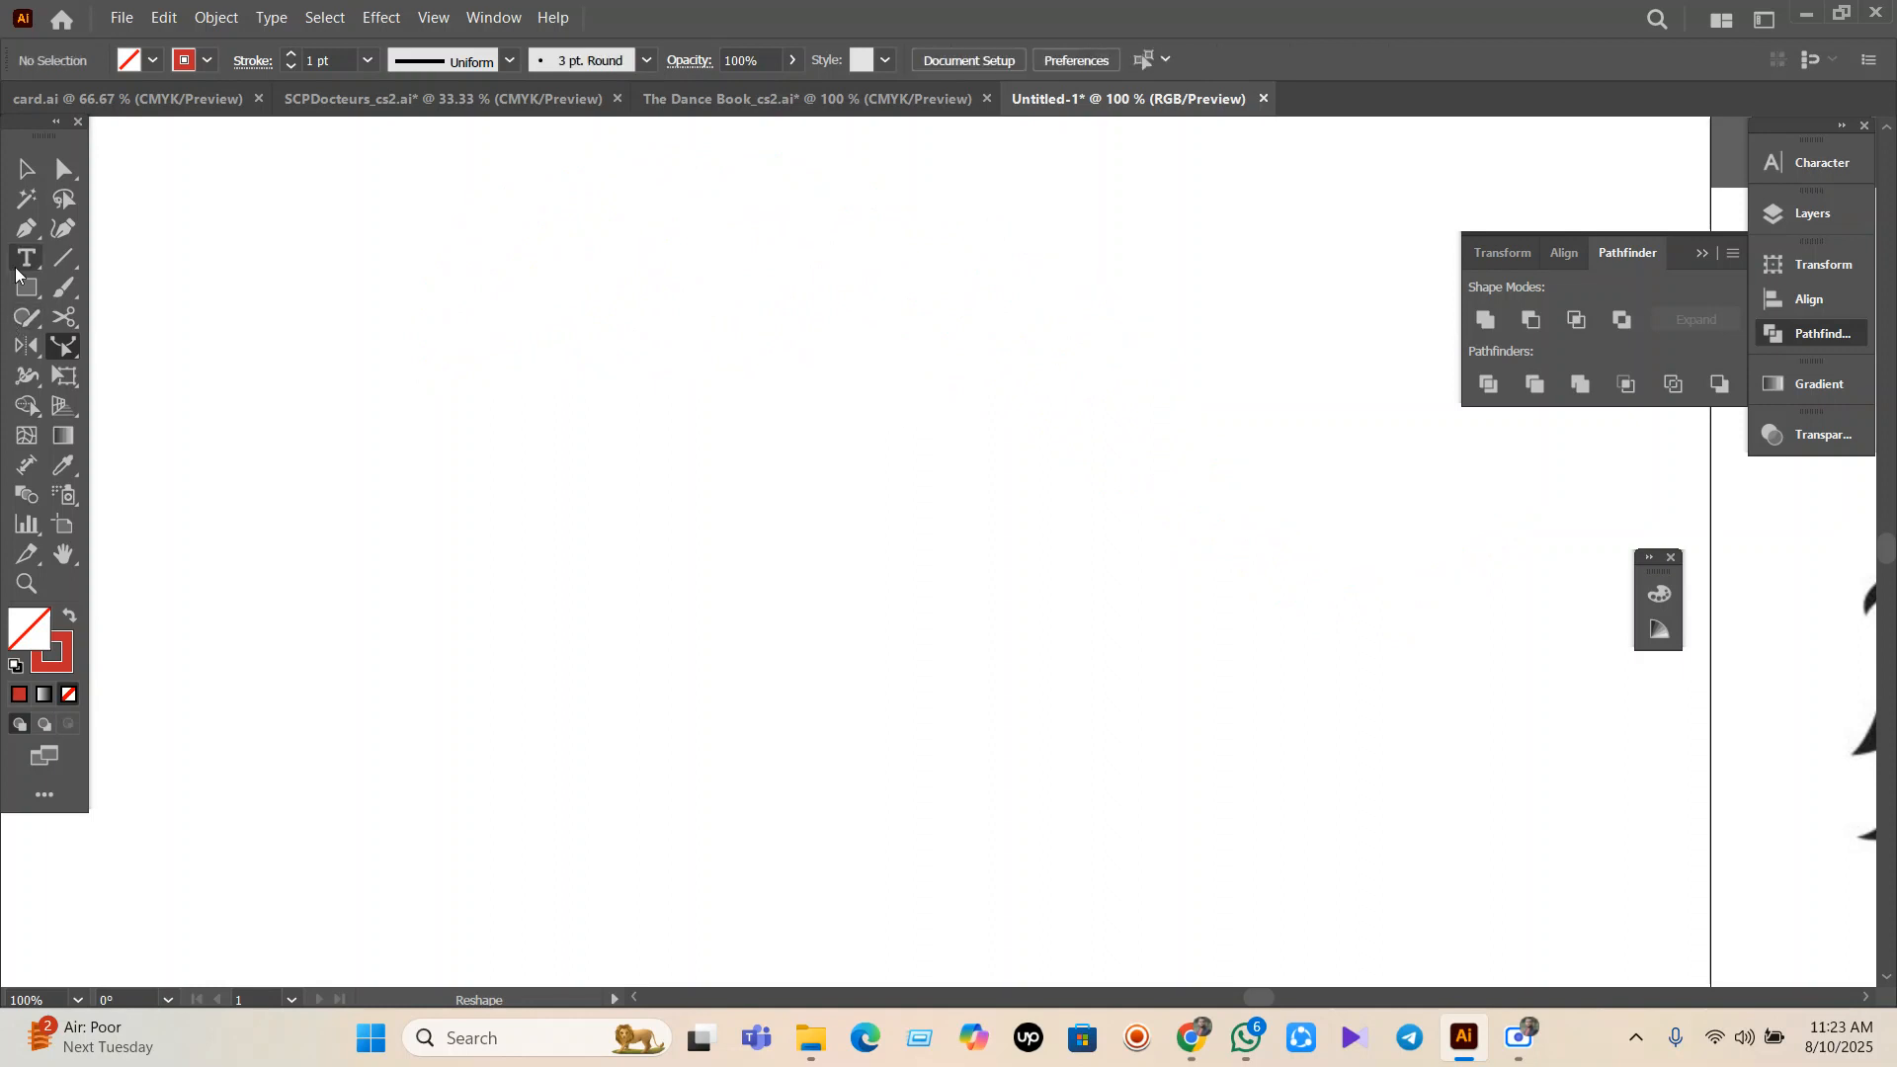
Draw a smaller open S-shaped curve with the Pen tool, and select it for the Reshape tool.
key("p")
left_click(573, 446)
left_click_drag(997, 496, 1127, 696)
left_click(1316, 446)
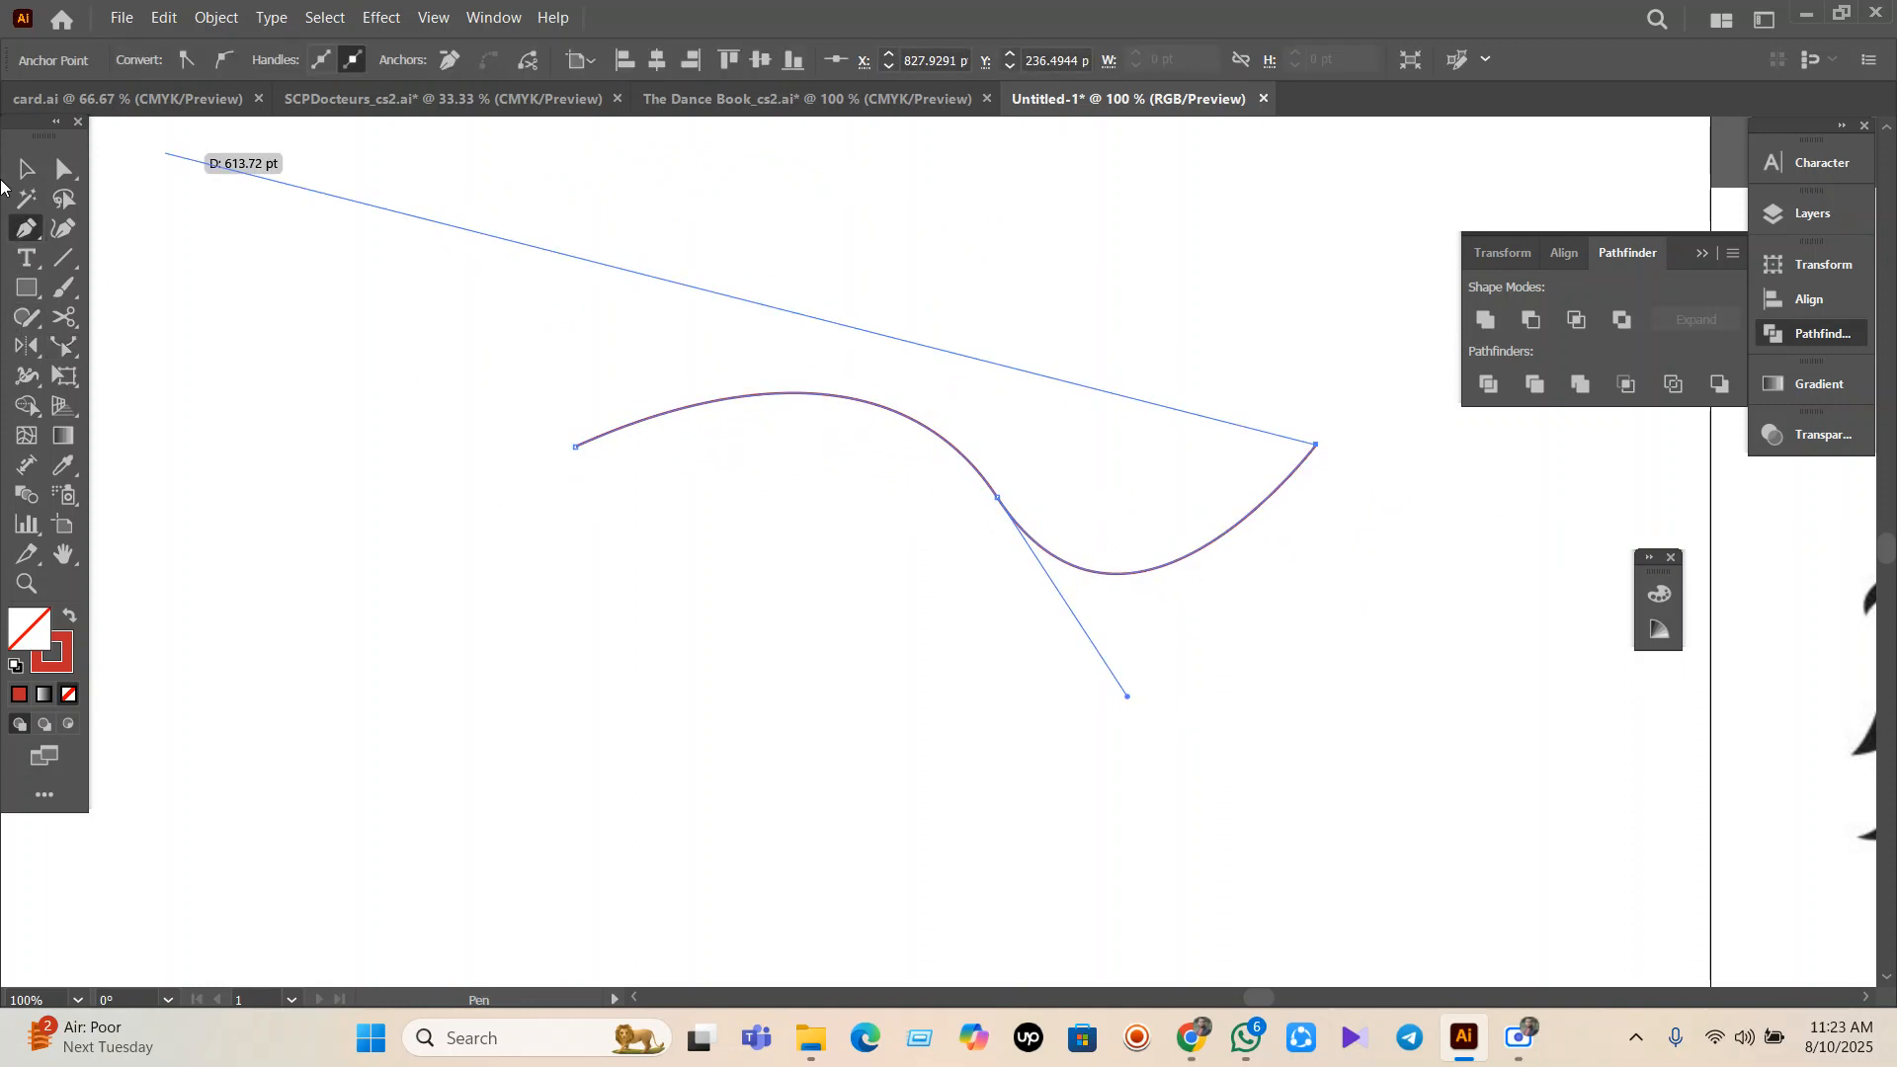
key("v")
left_click(460, 506)
left_click_drag(550, 372, 1162, 587)
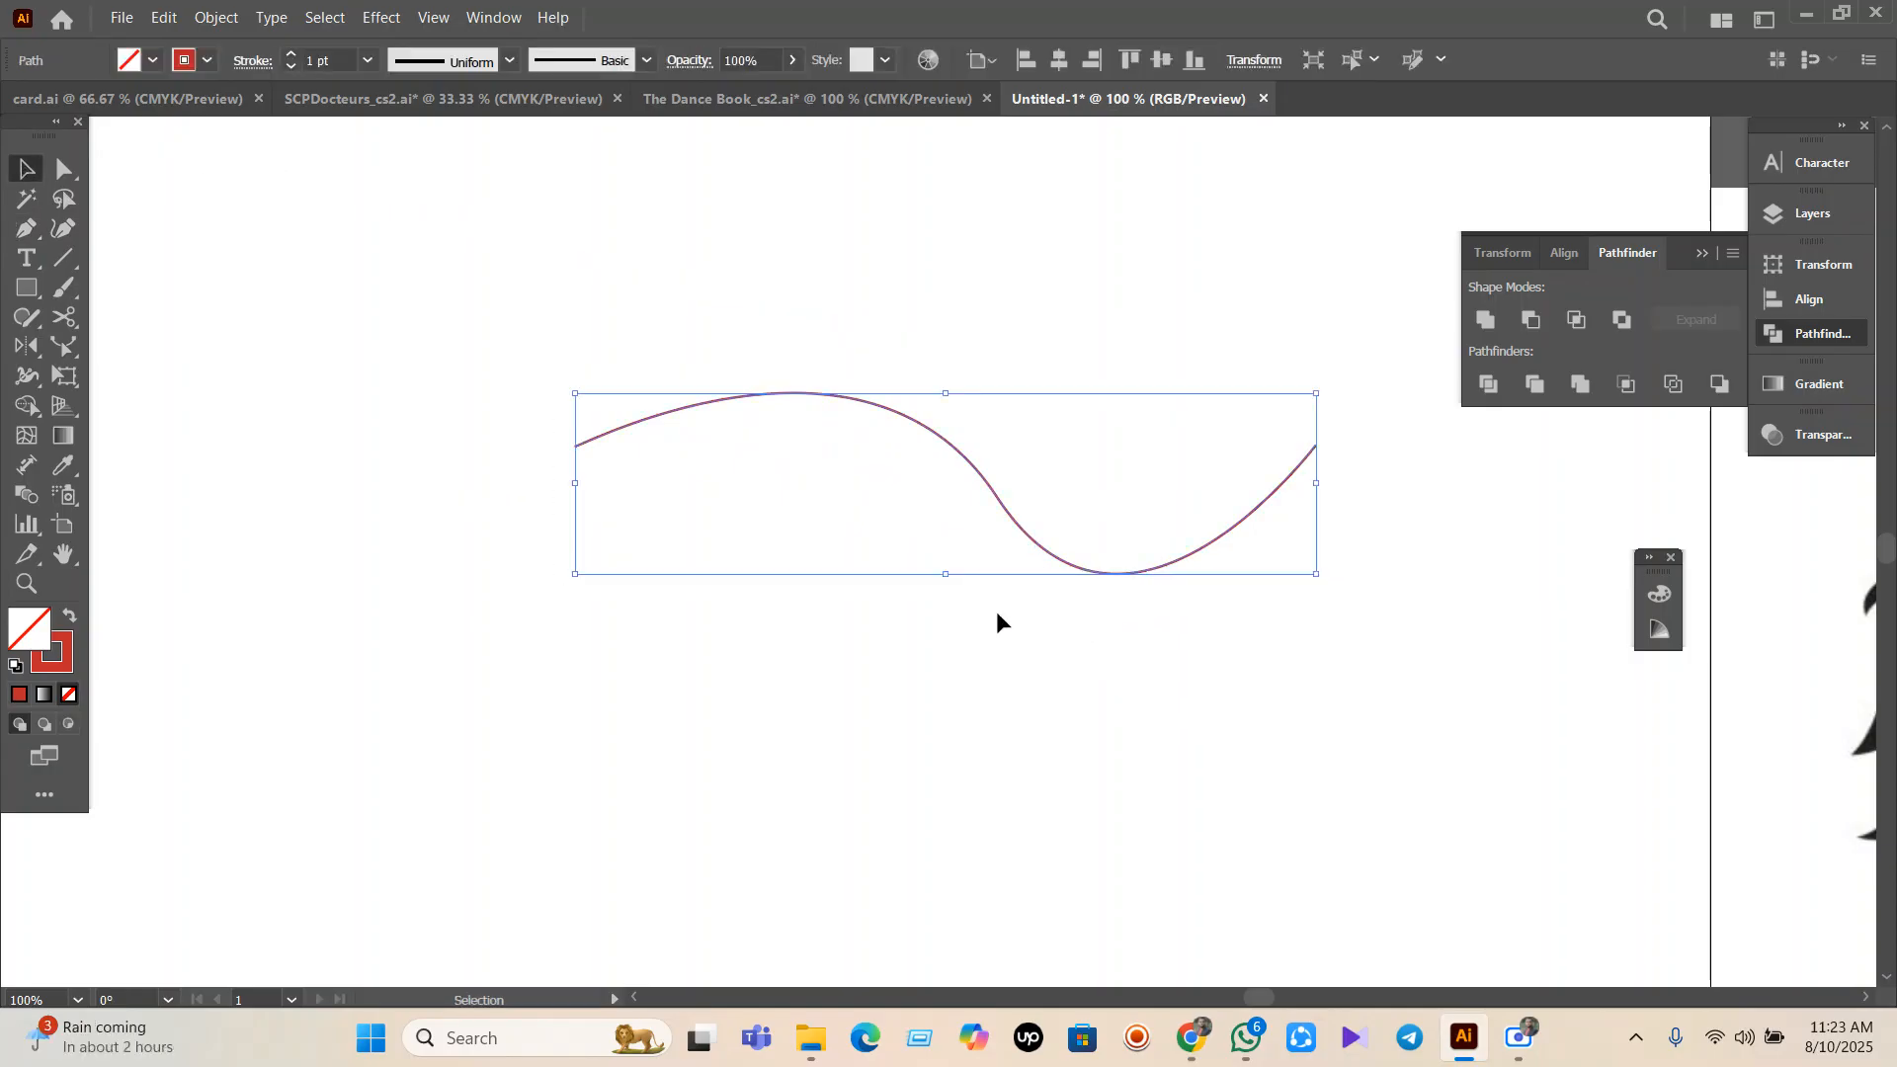
left_click(66, 348)
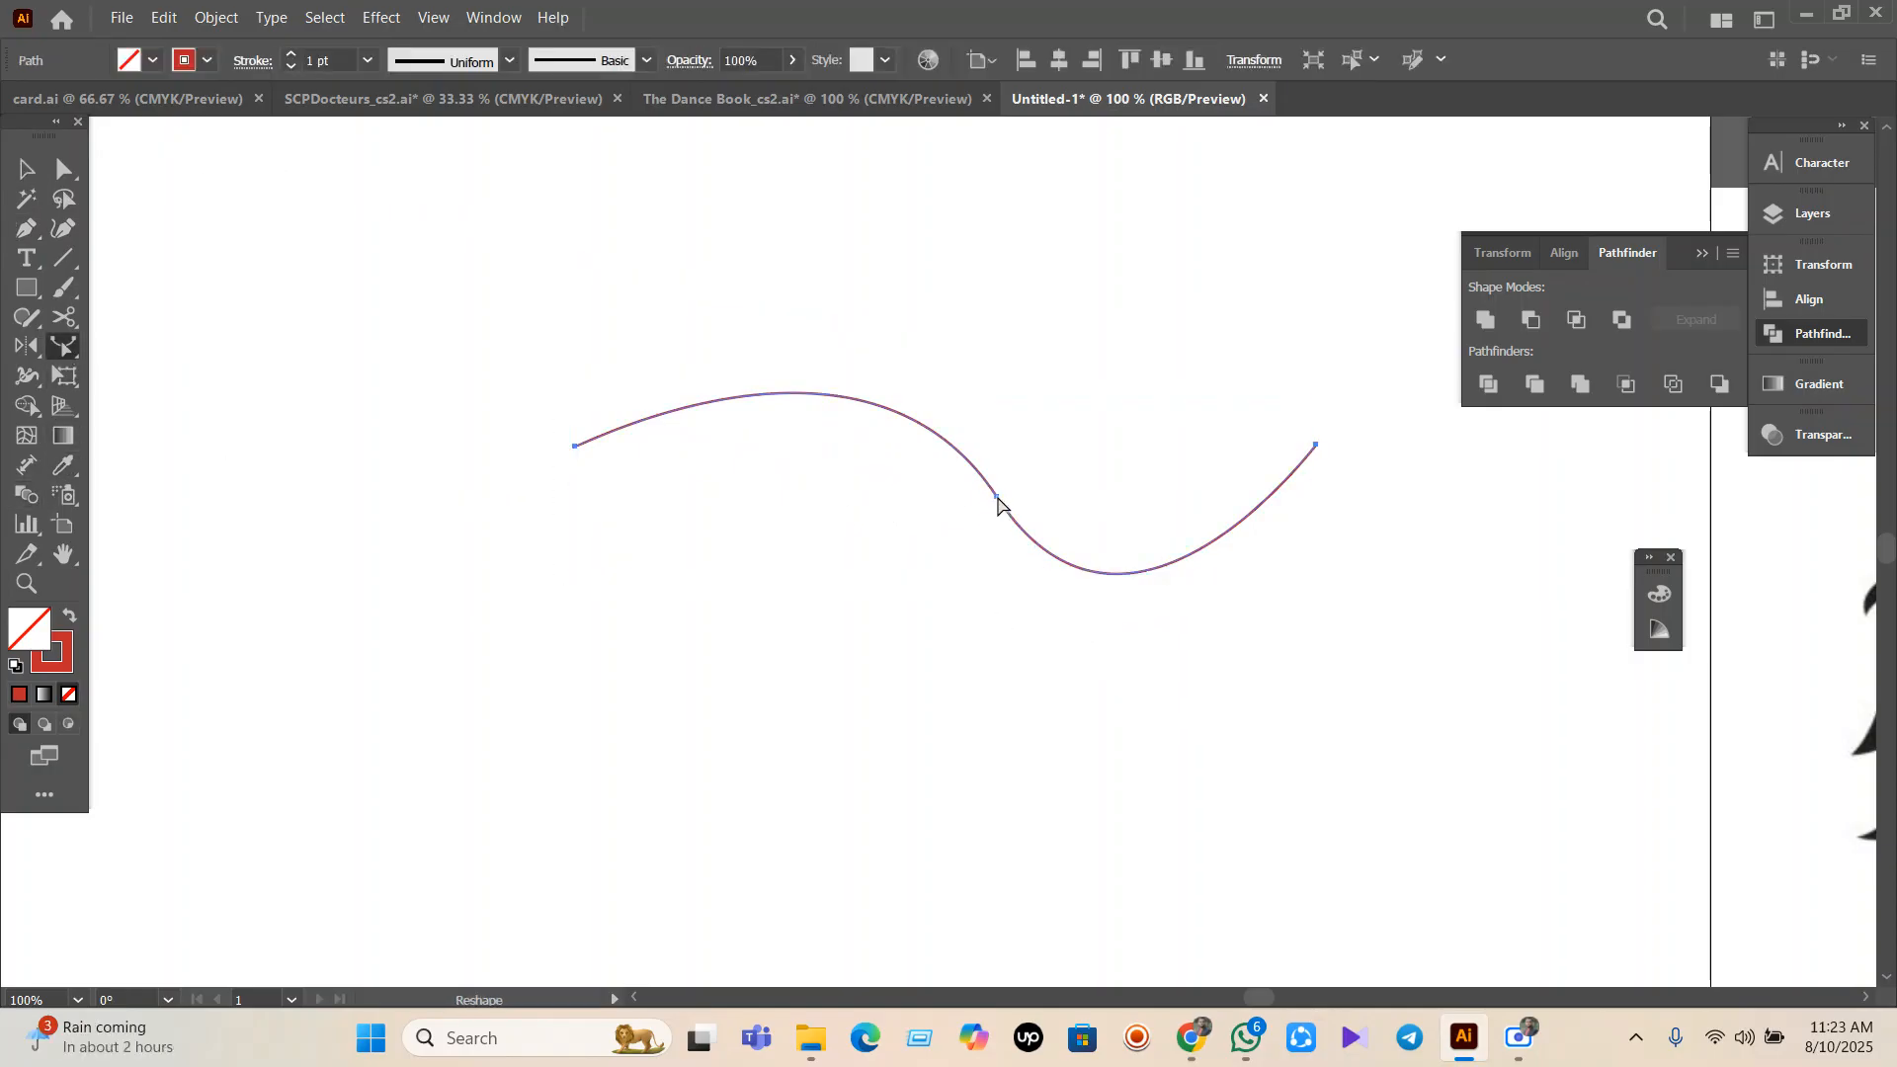
Reshape the S-shaped curve by nudging its middle anchor upward and pulling its left endpoint down and inward.
mouse_move(997, 497)
left_mouse_down()
mouse_move(893, 413)
mouse_move(923, 358)
mouse_move(929, 470)
mouse_move(1001, 474)
left_mouse_up()
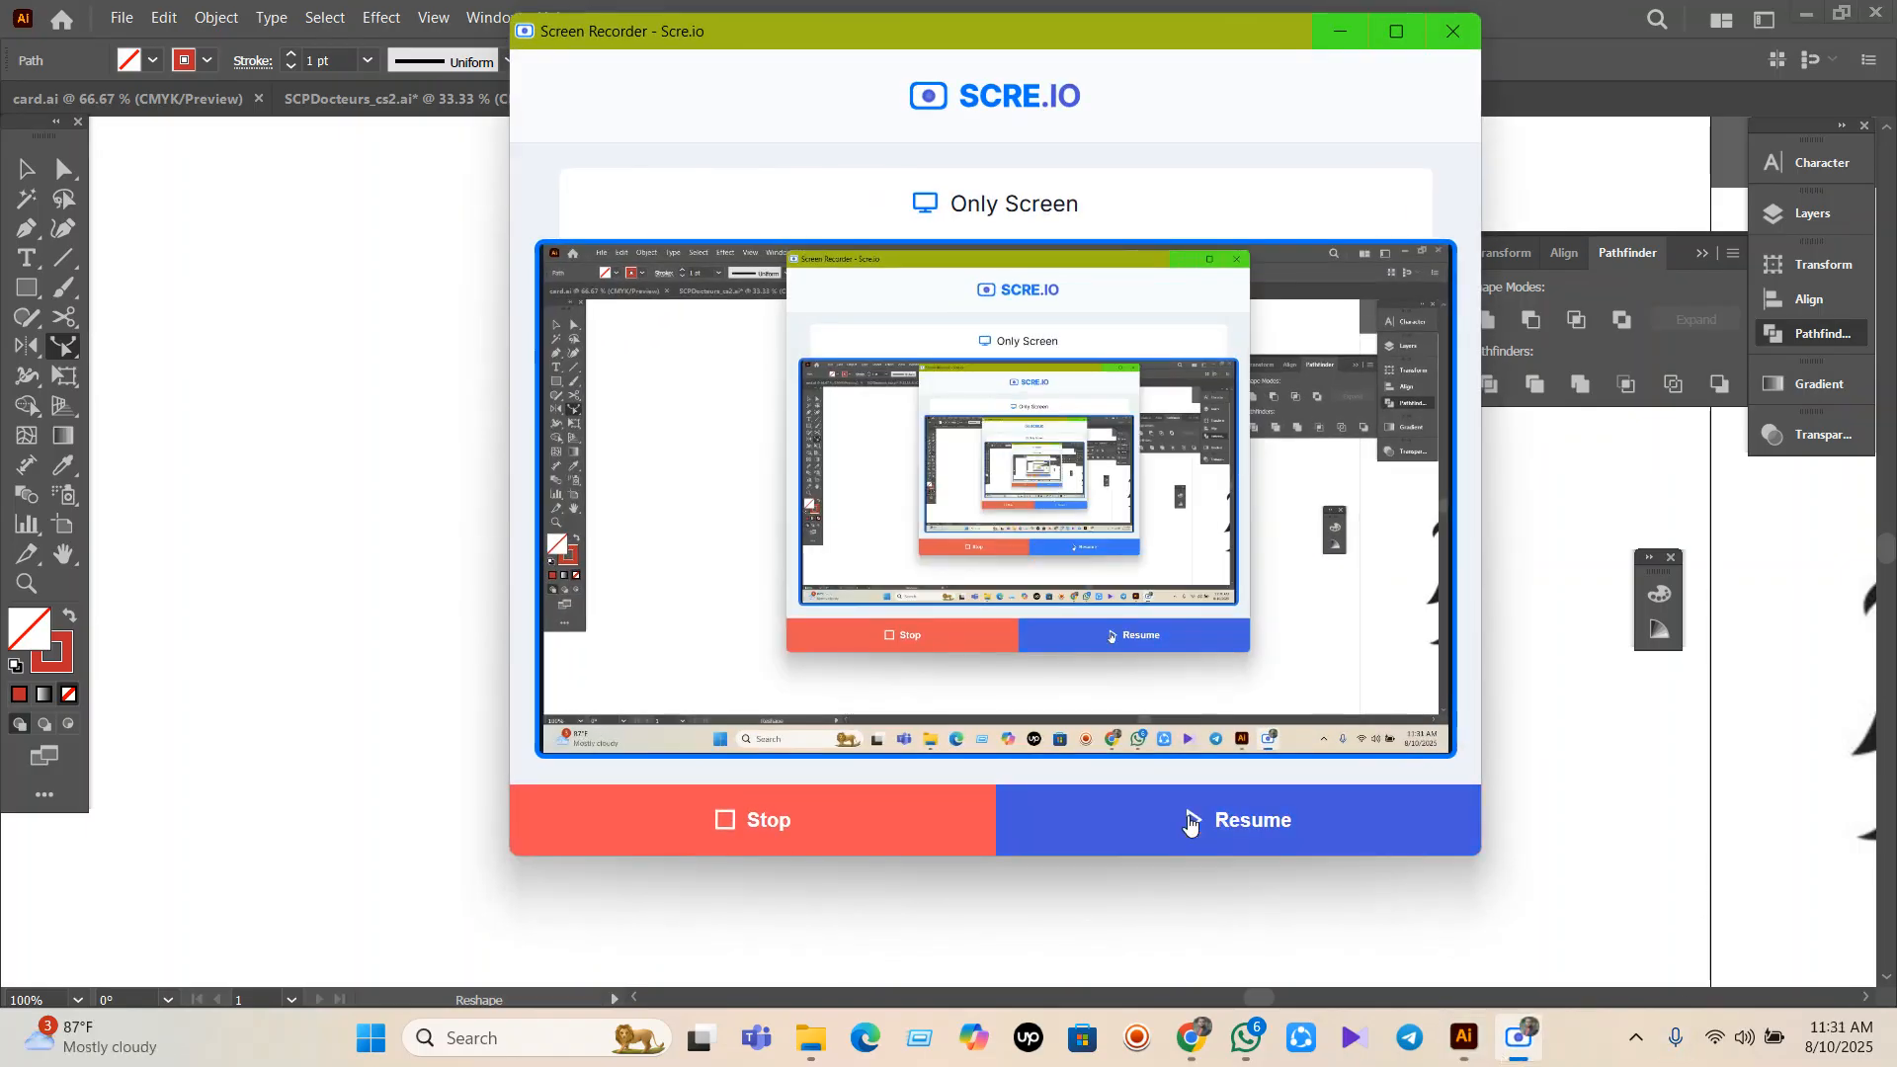
left_click(1199, 826)
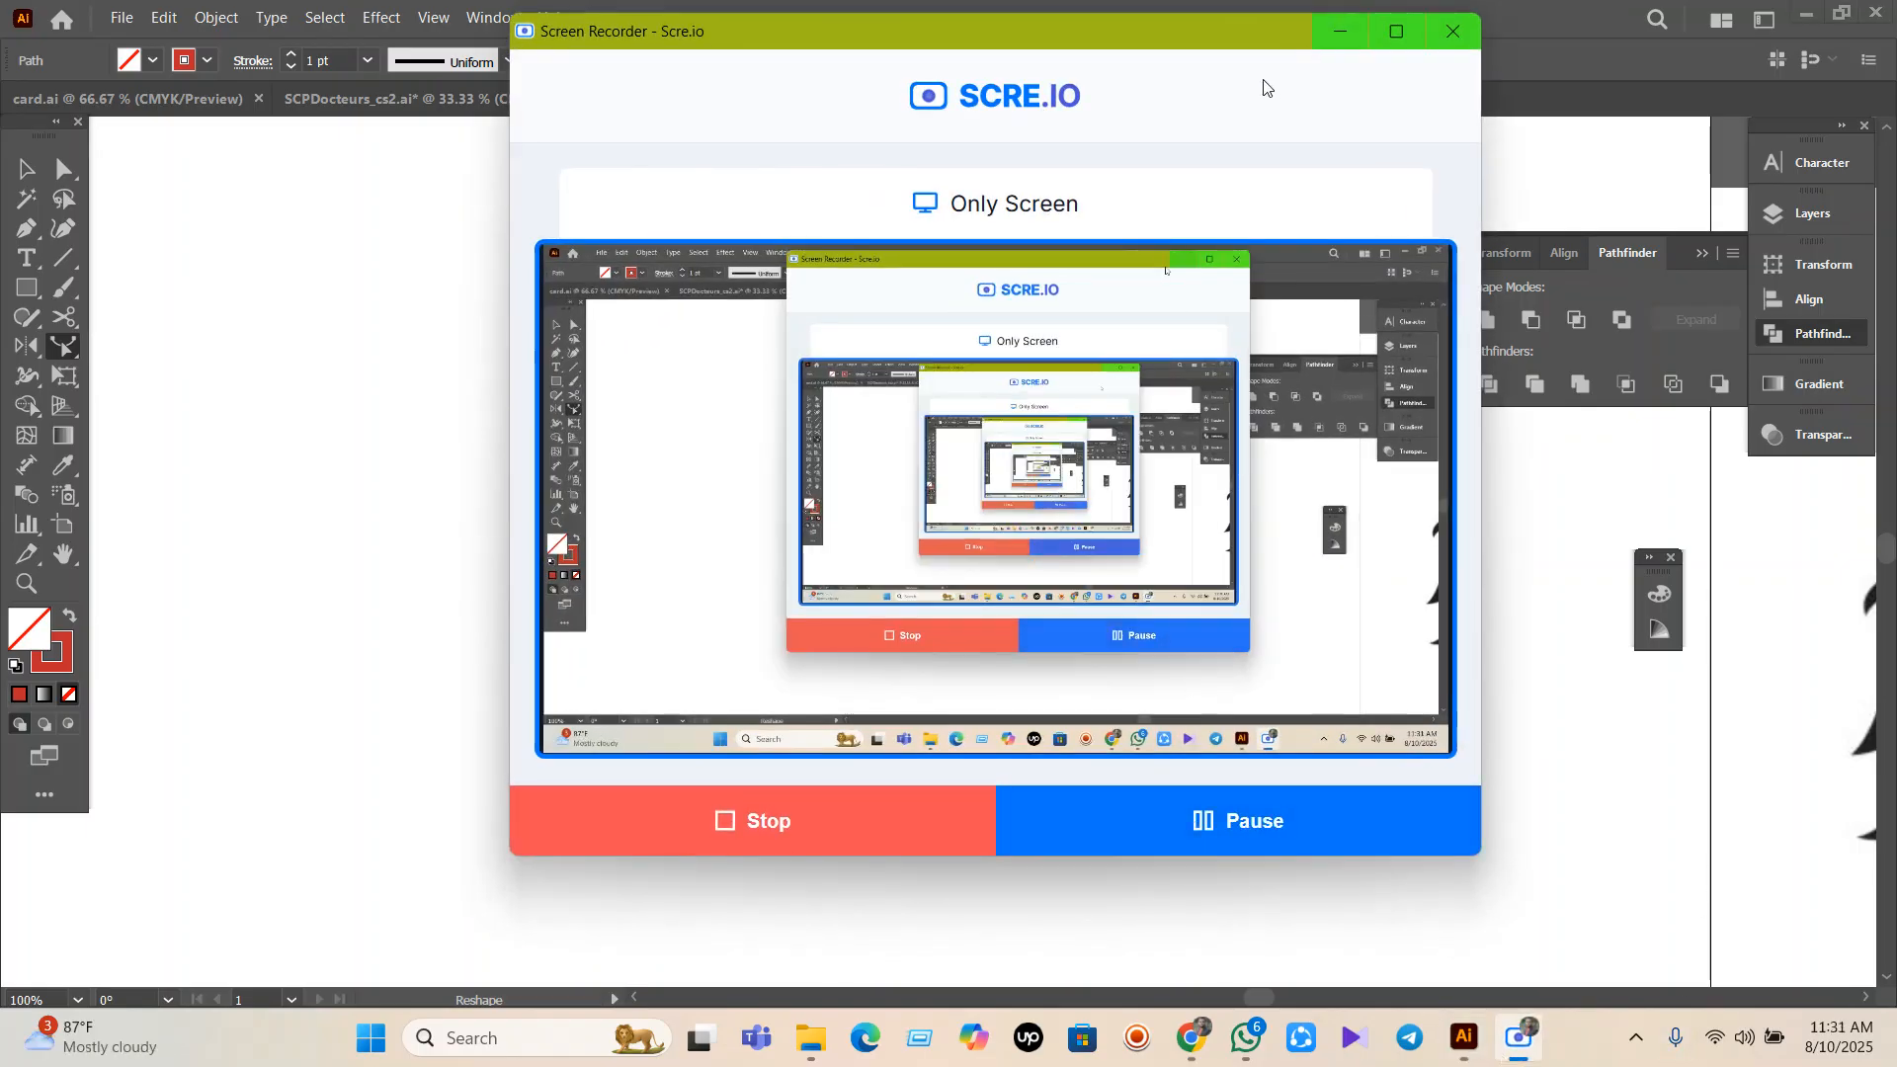
left_click(1338, 32)
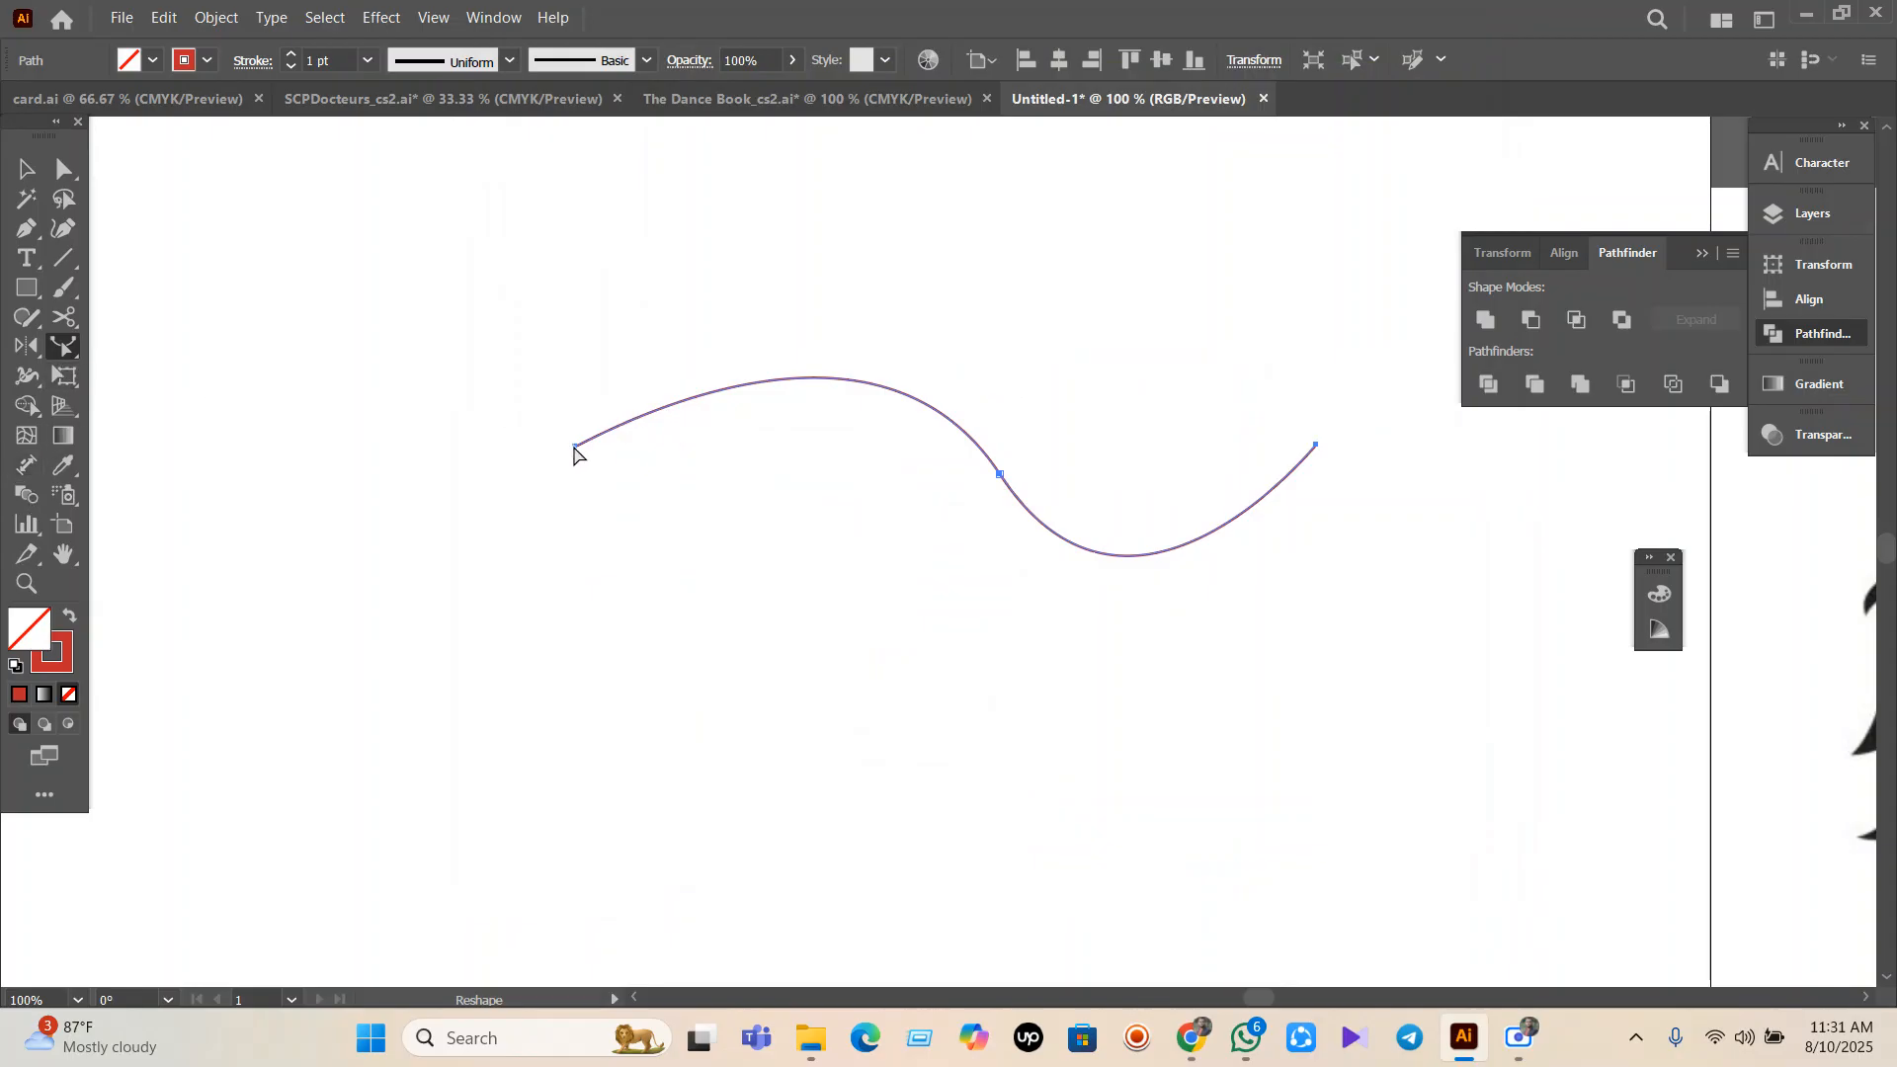
left_click_drag(578, 452, 596, 494)
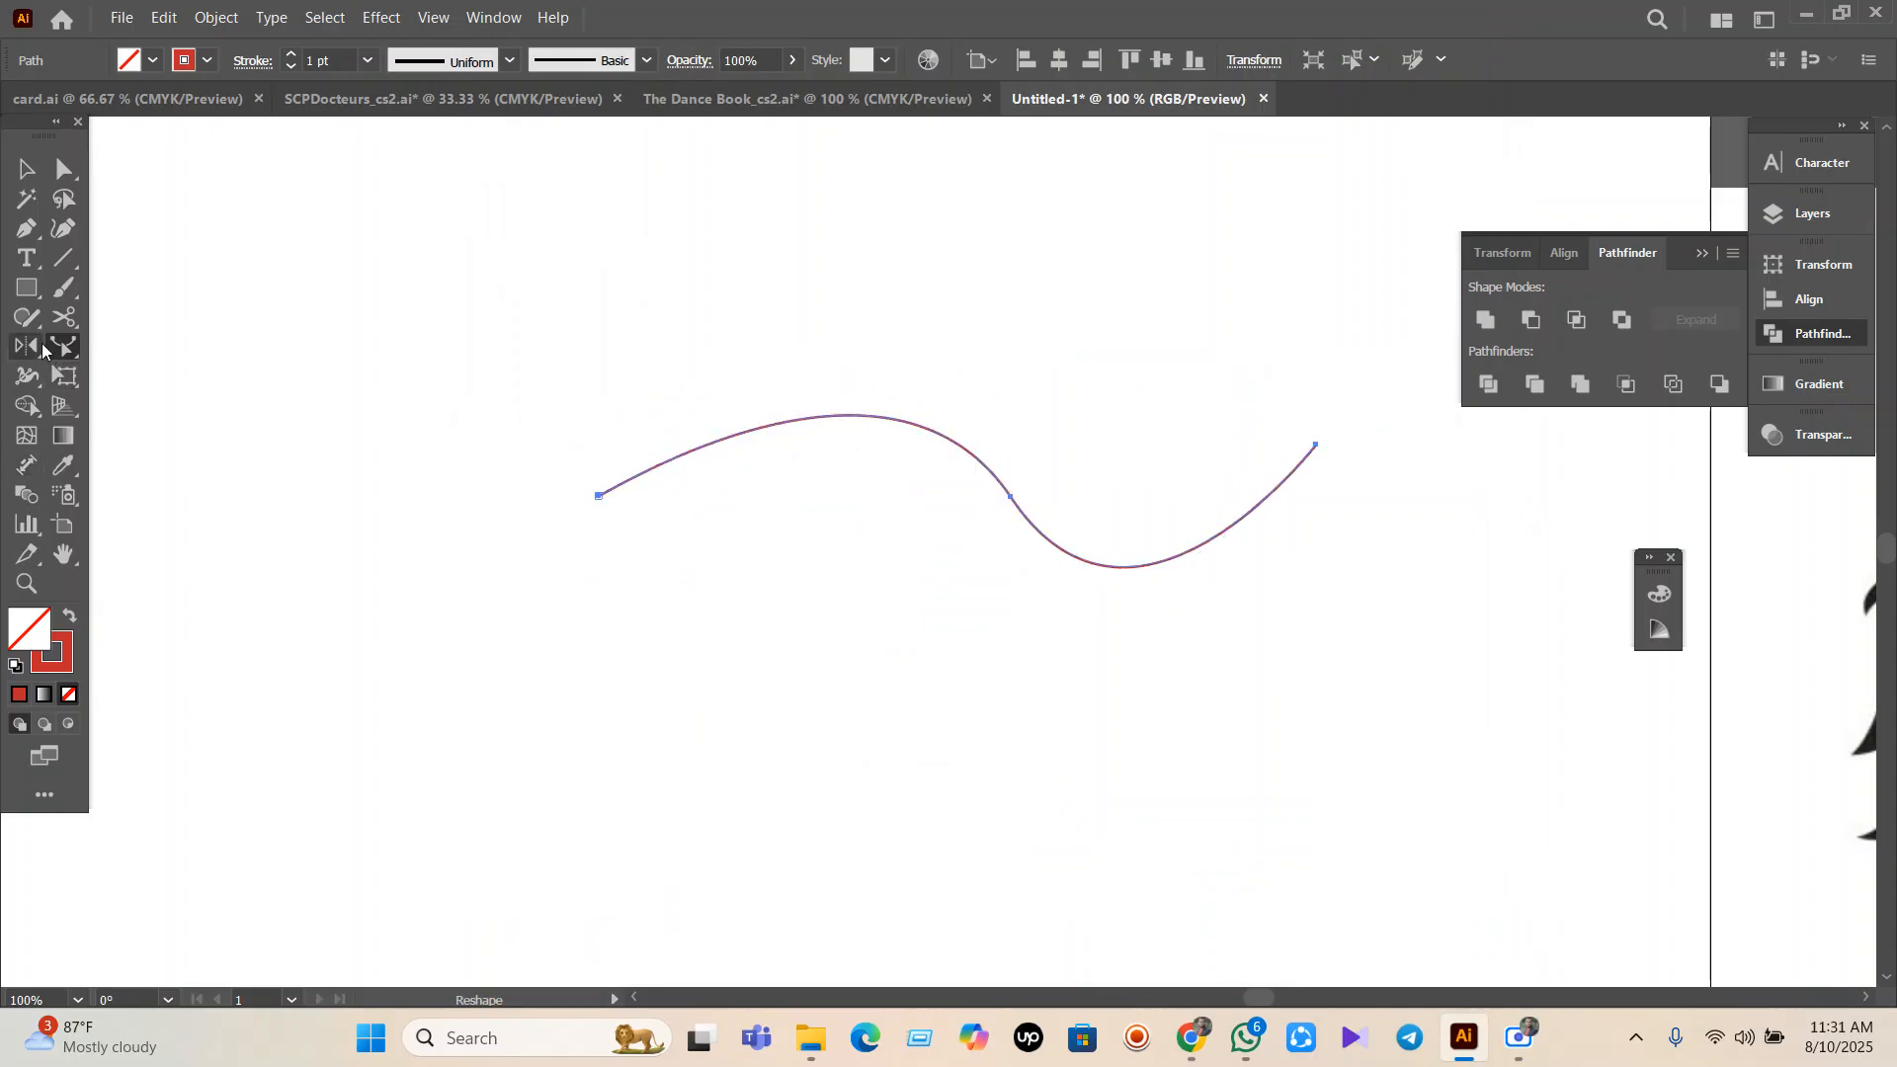
Reselect the whole curve and pull its middle anchor up and to the left with the Reshape tool.
left_click(49, 351)
left_click(27, 317)
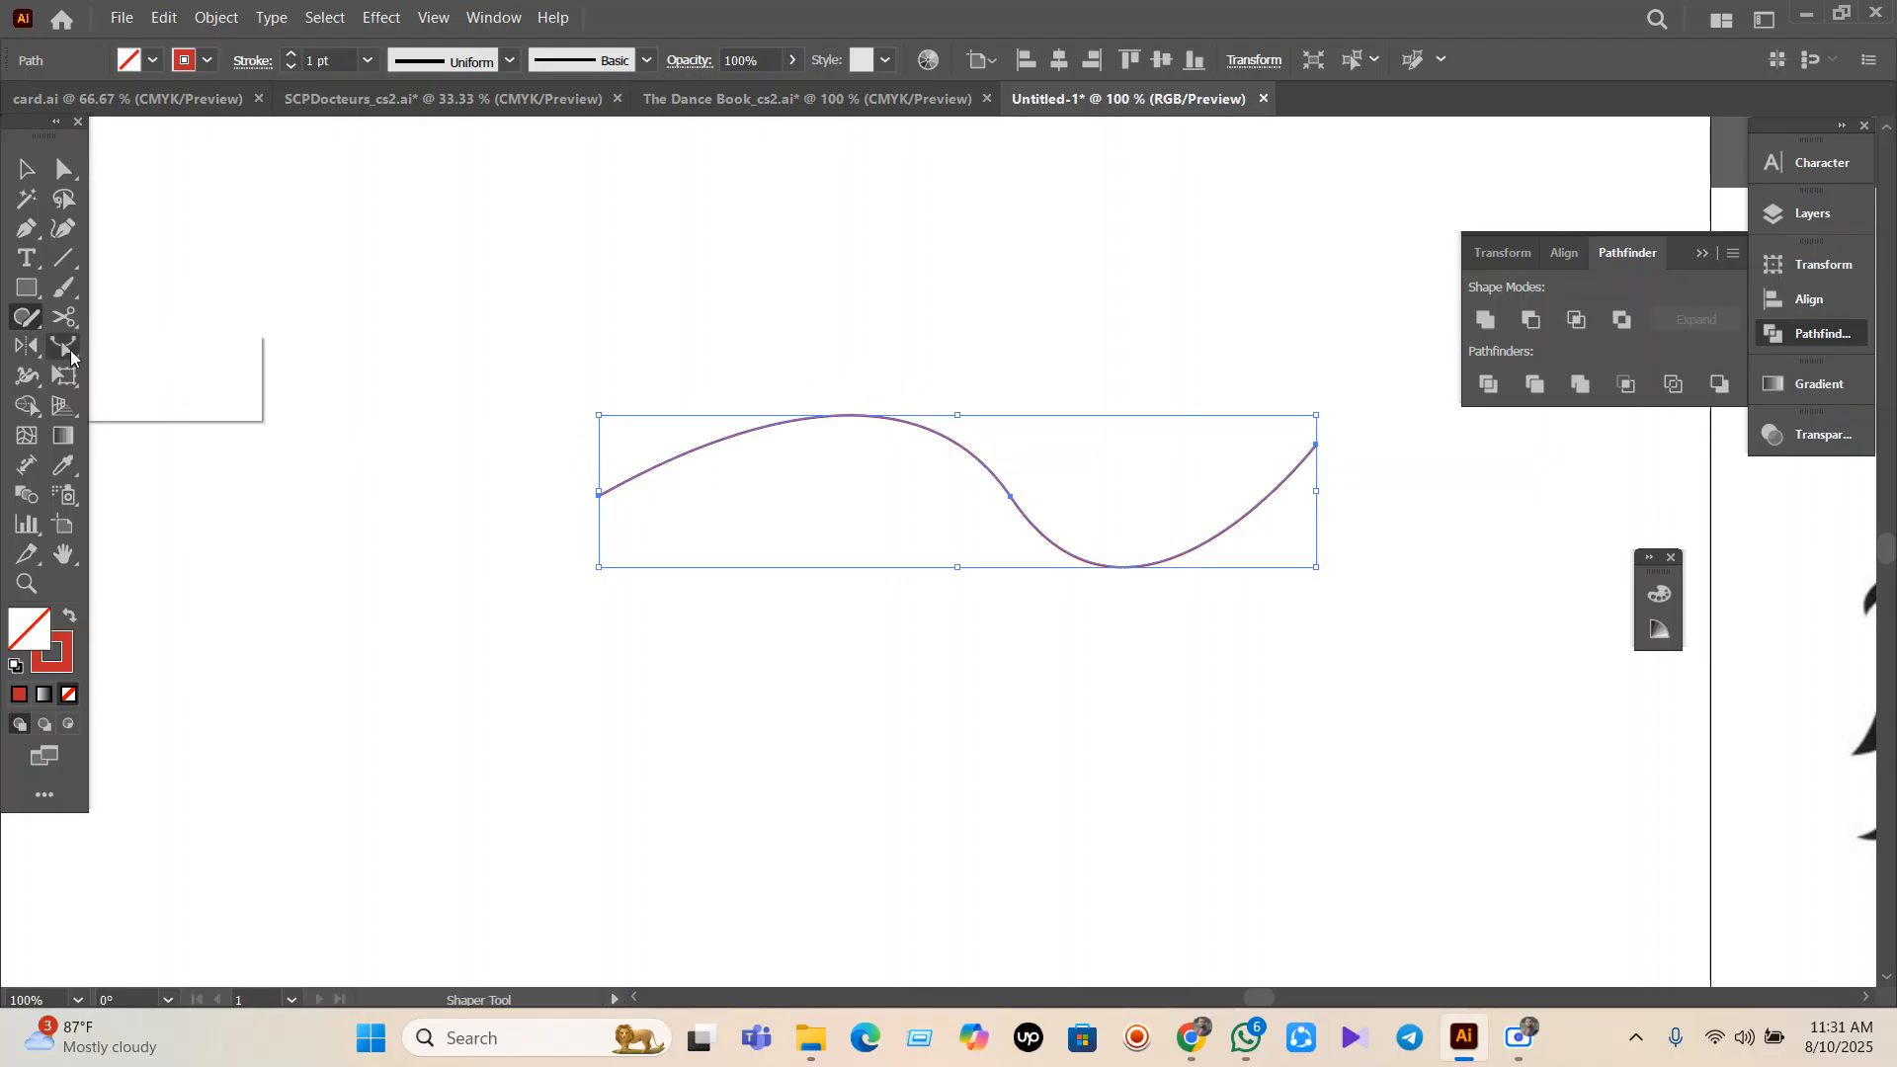
left_click(69, 350)
left_click(165, 415)
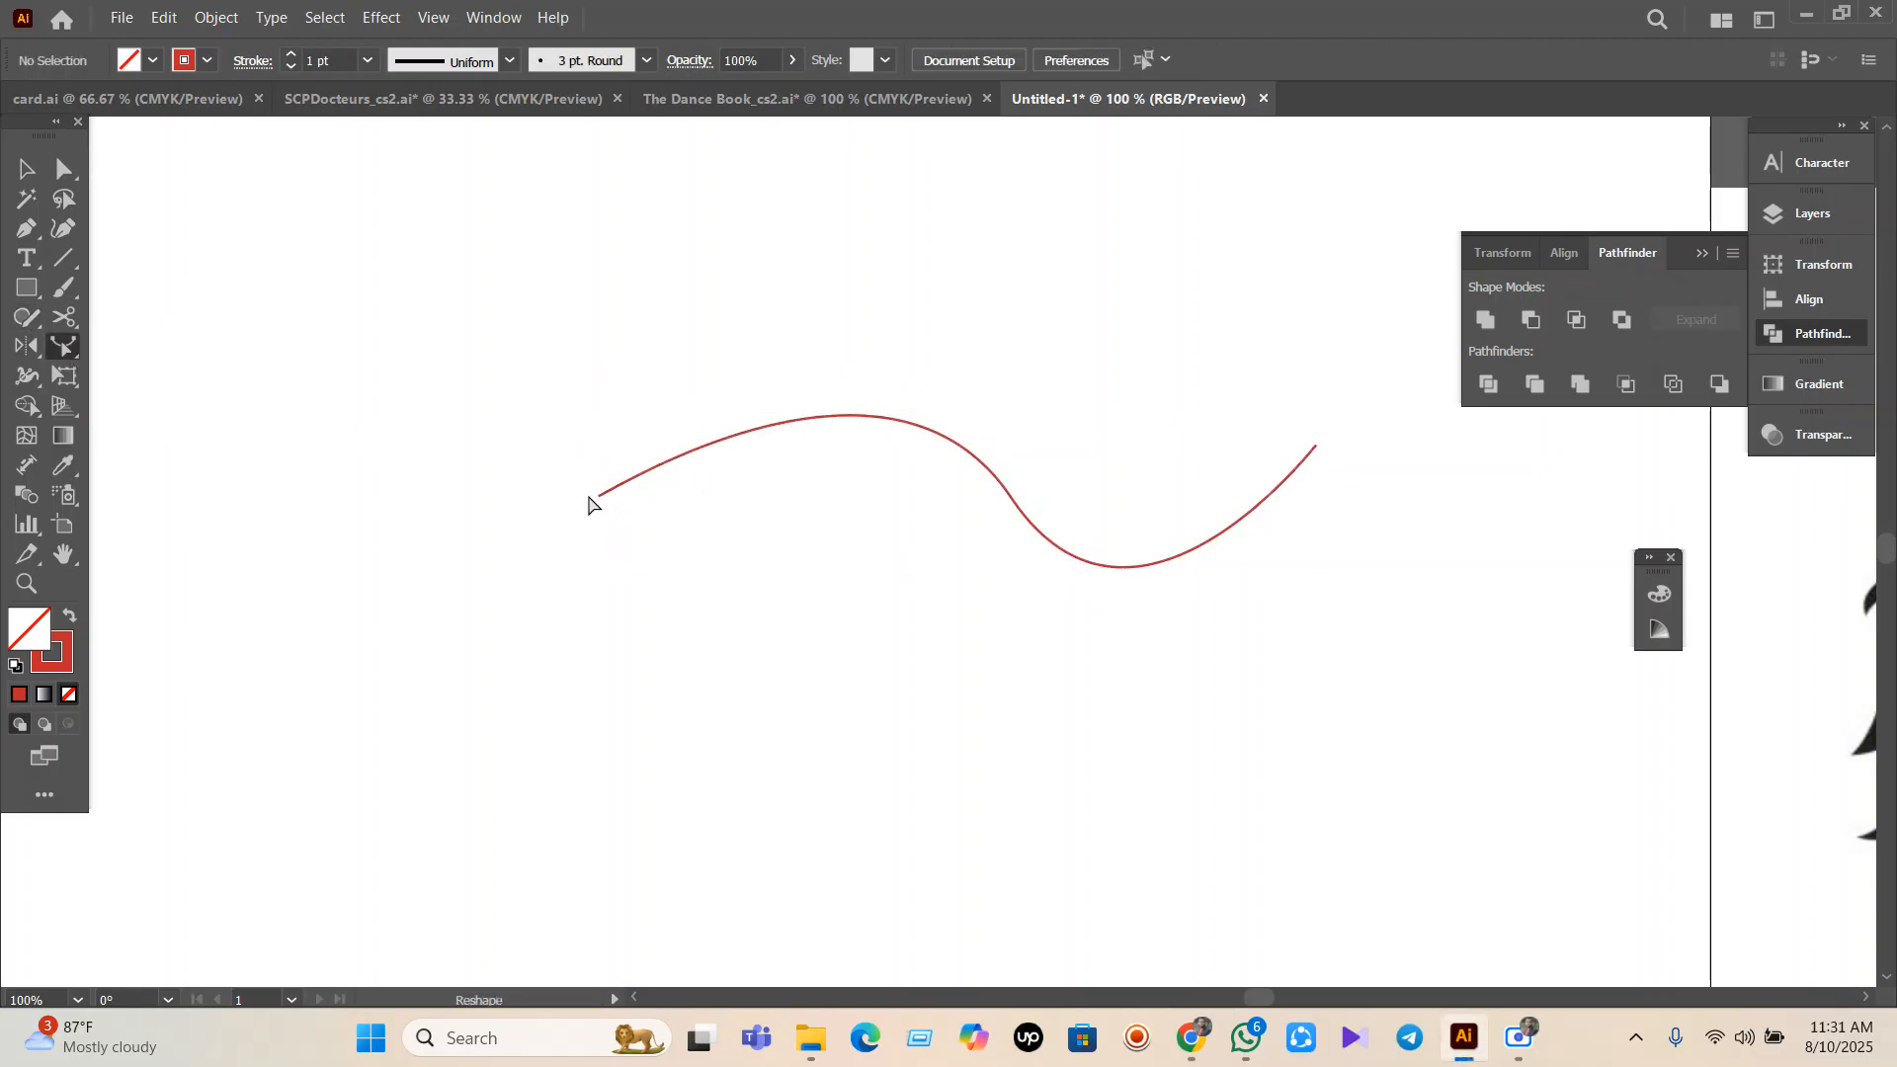
left_click_drag(588, 505, 662, 528)
key("v")
left_click_drag(869, 270, 1000, 606)
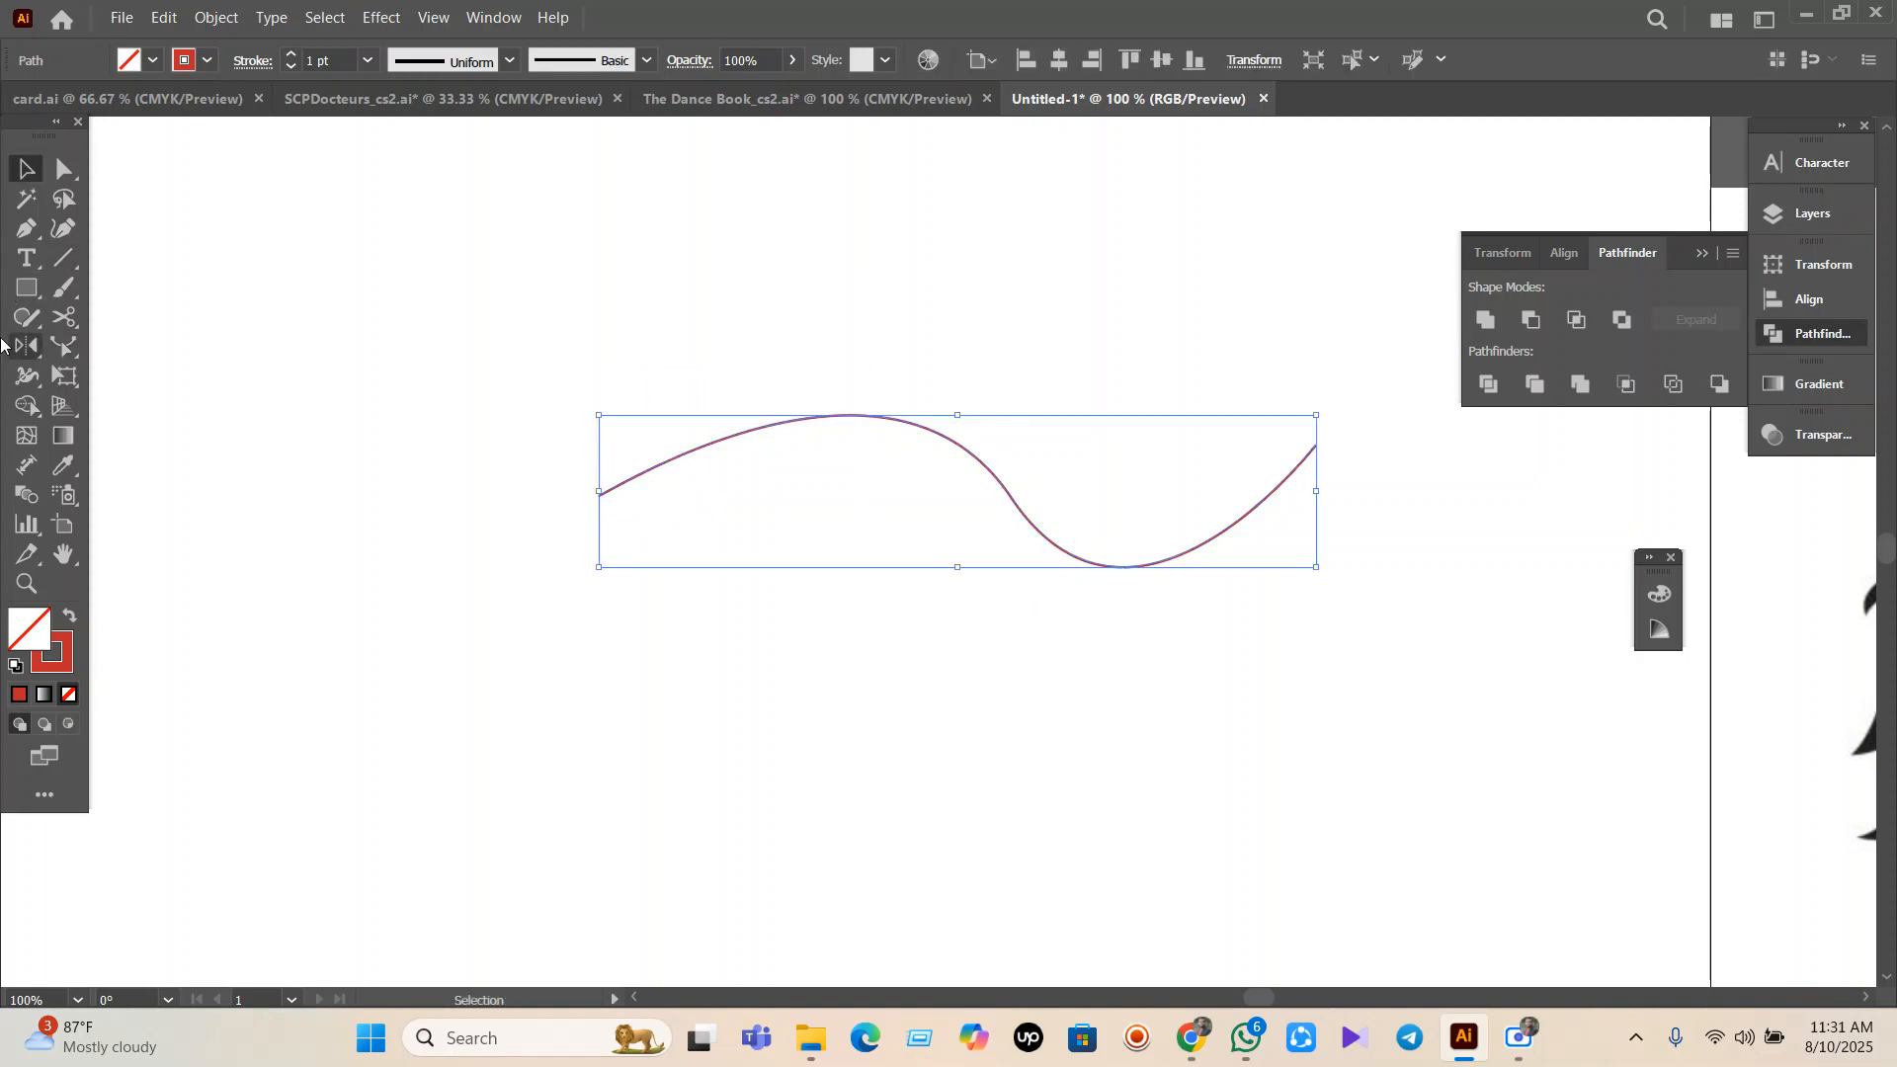
left_click(65, 347)
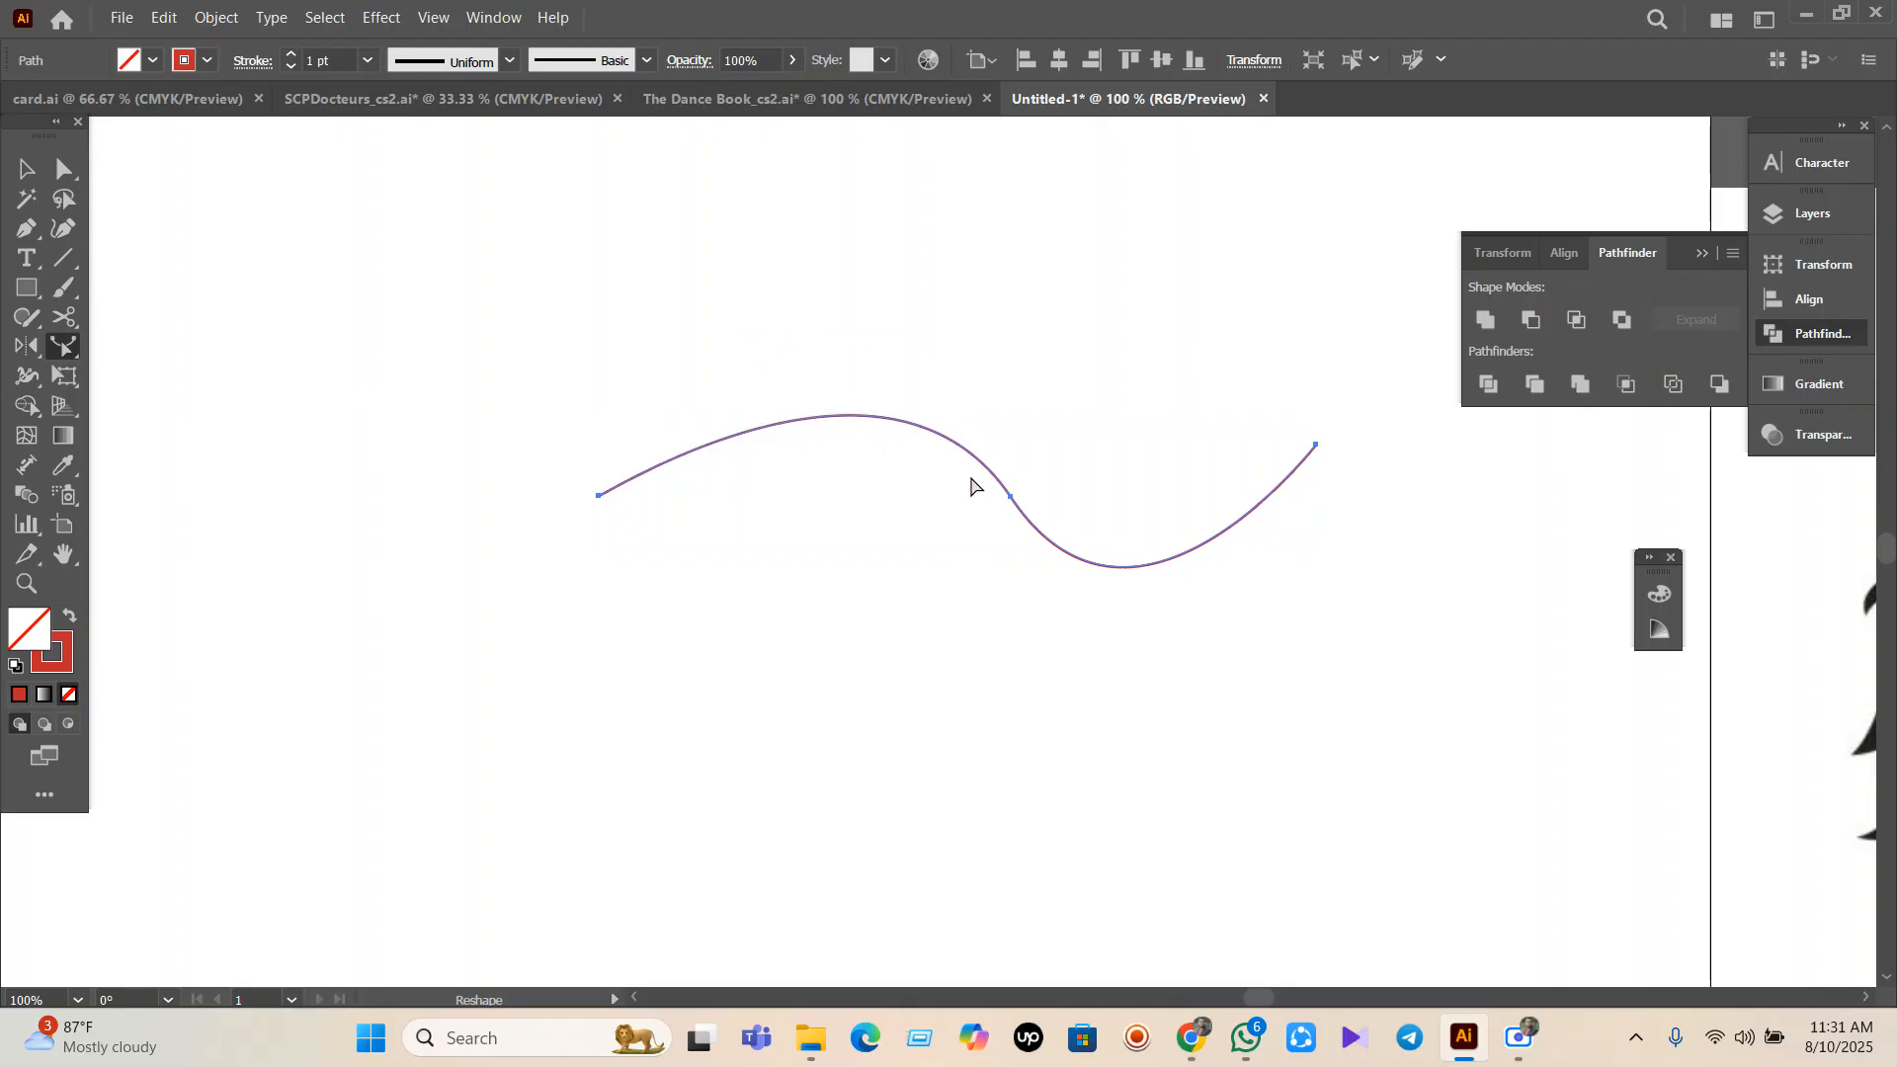
left_click_drag(1010, 497, 960, 440)
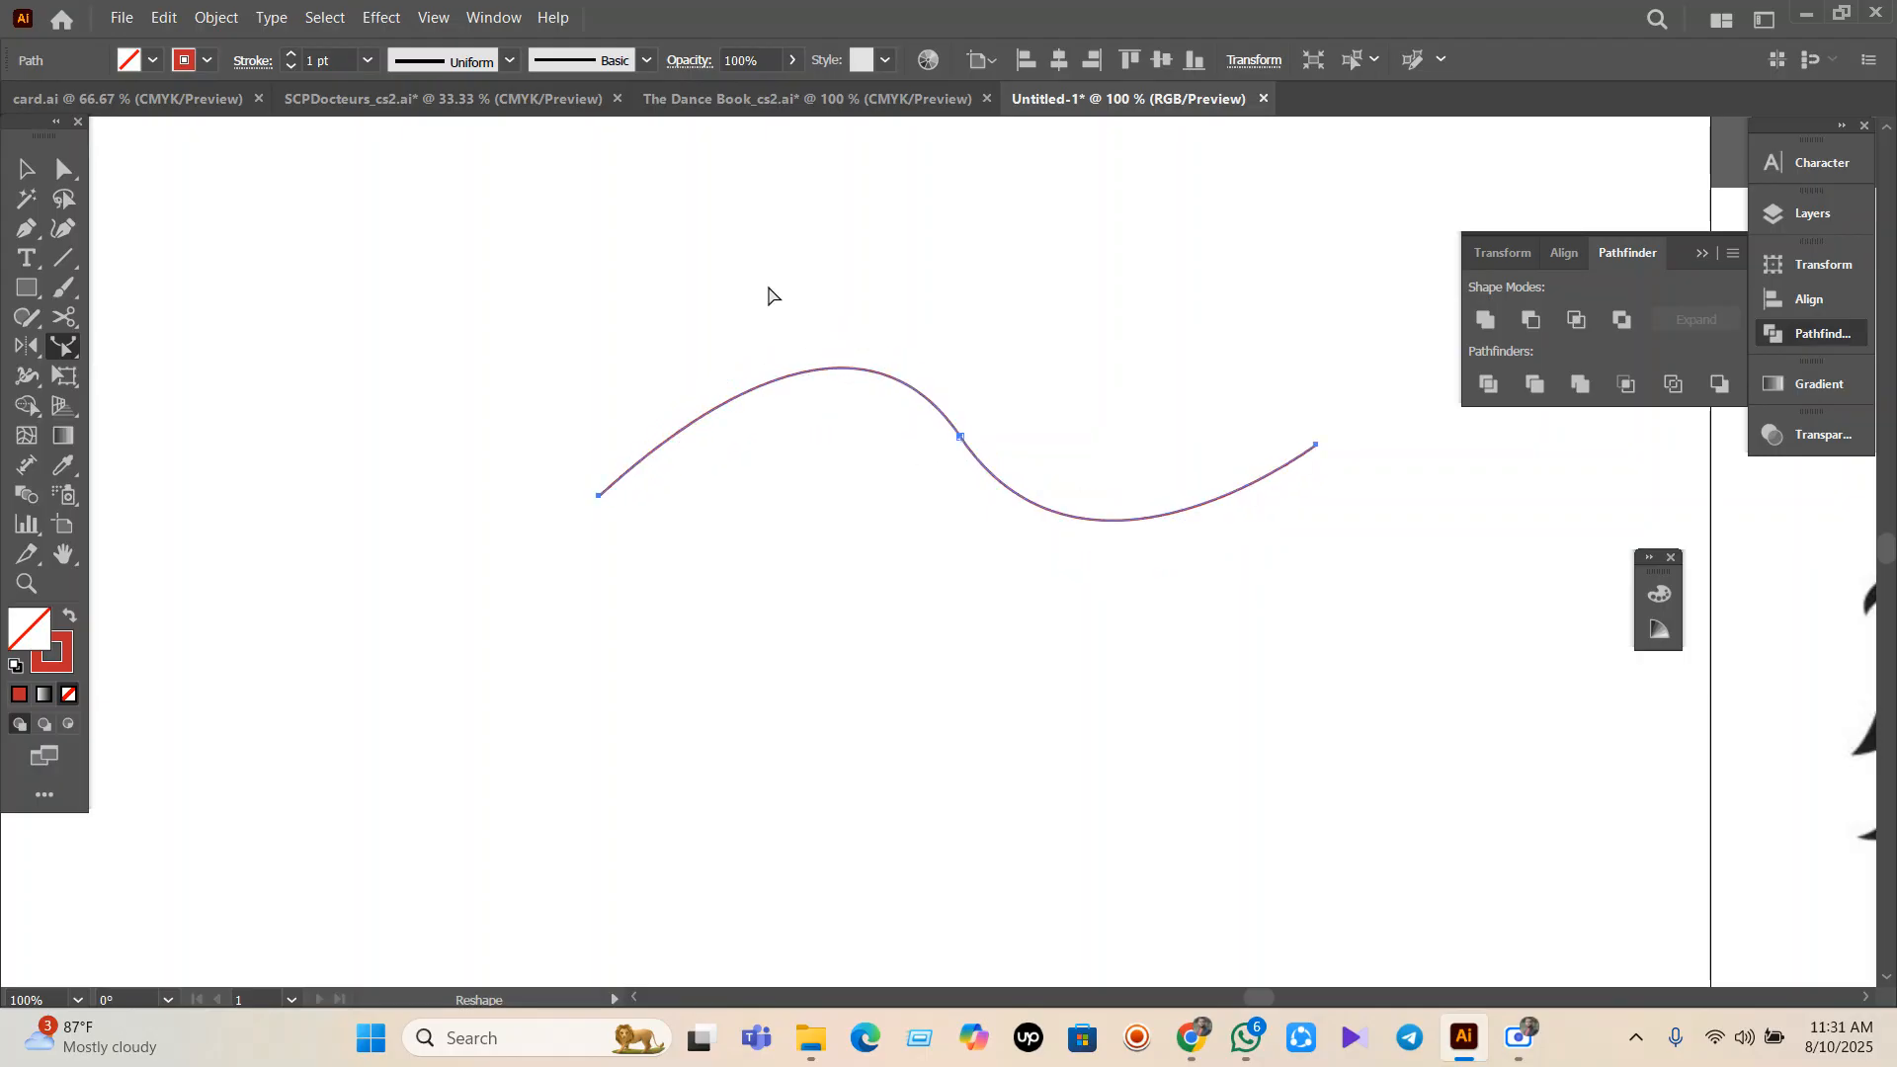
Delete the reshaped curve and activate the Width tool.
left_click(27, 168)
left_click_drag(707, 255, 998, 664)
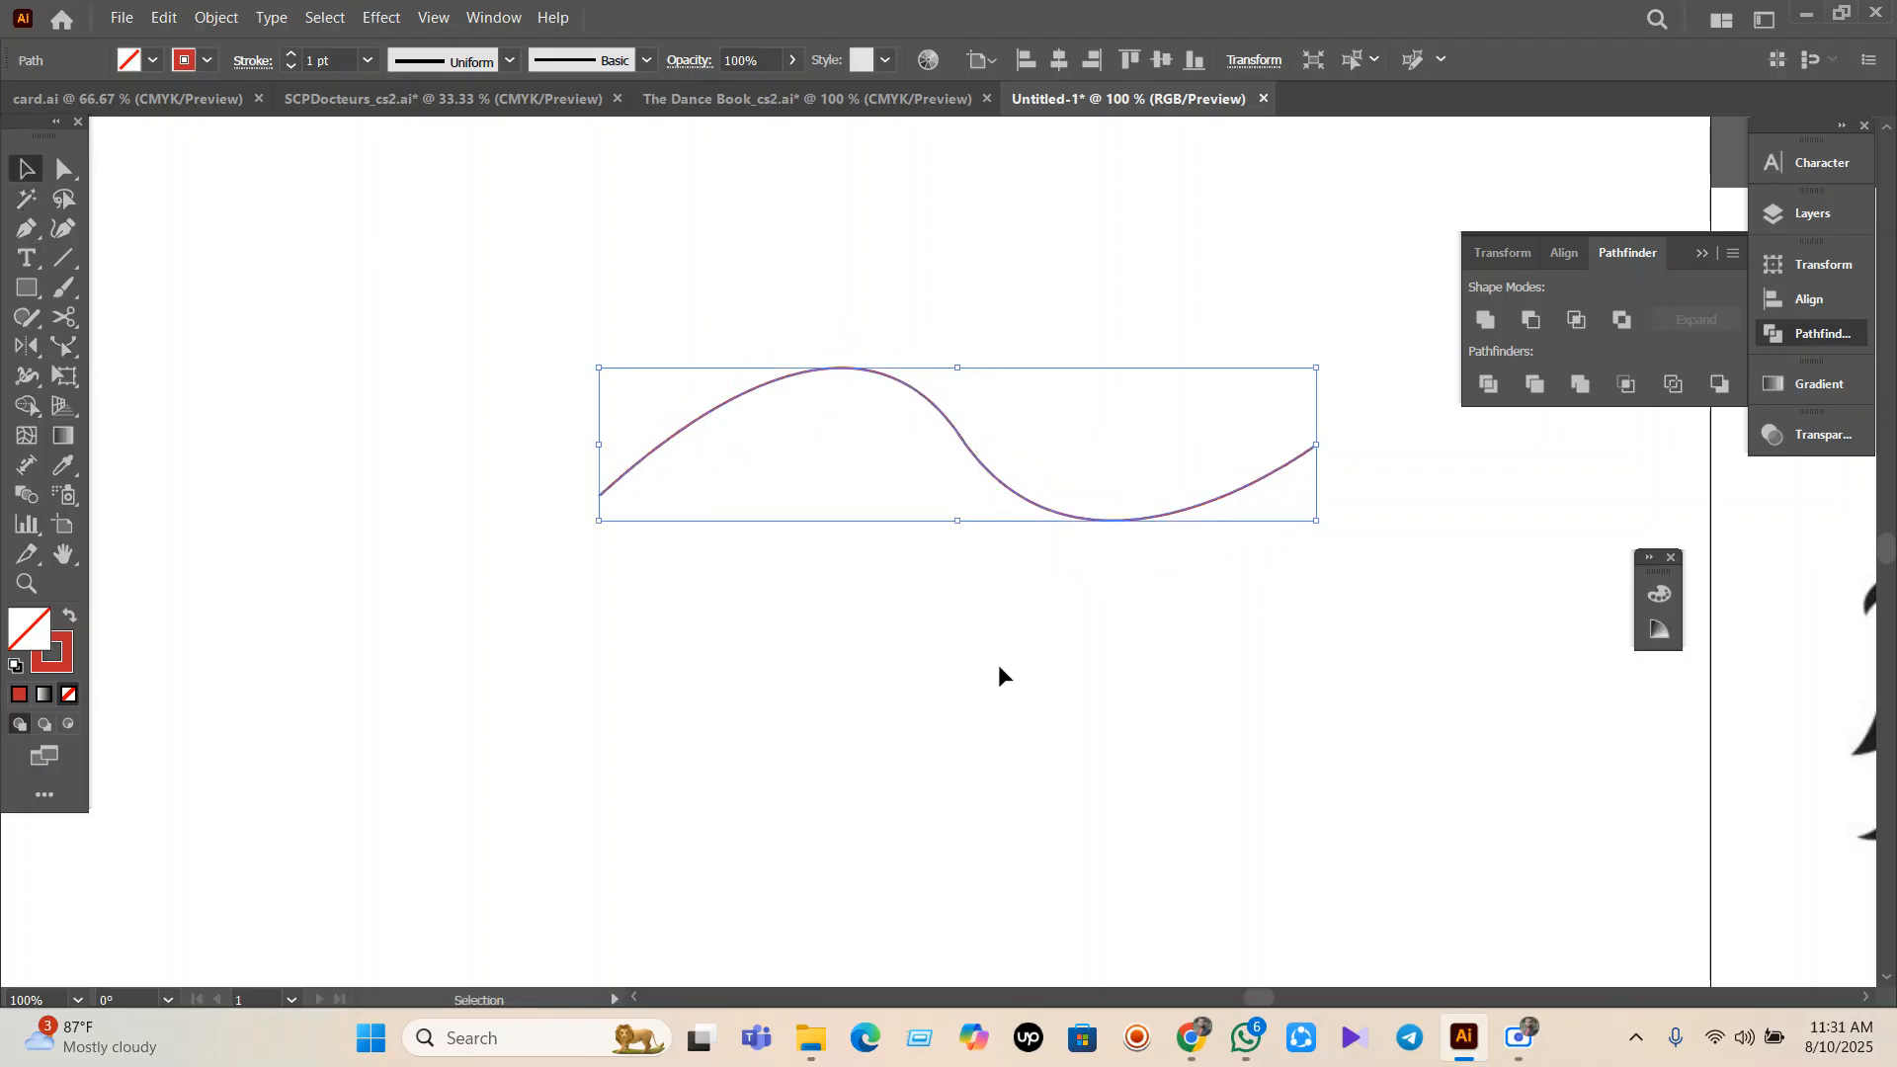
key("Delete")
left_click(54, 346)
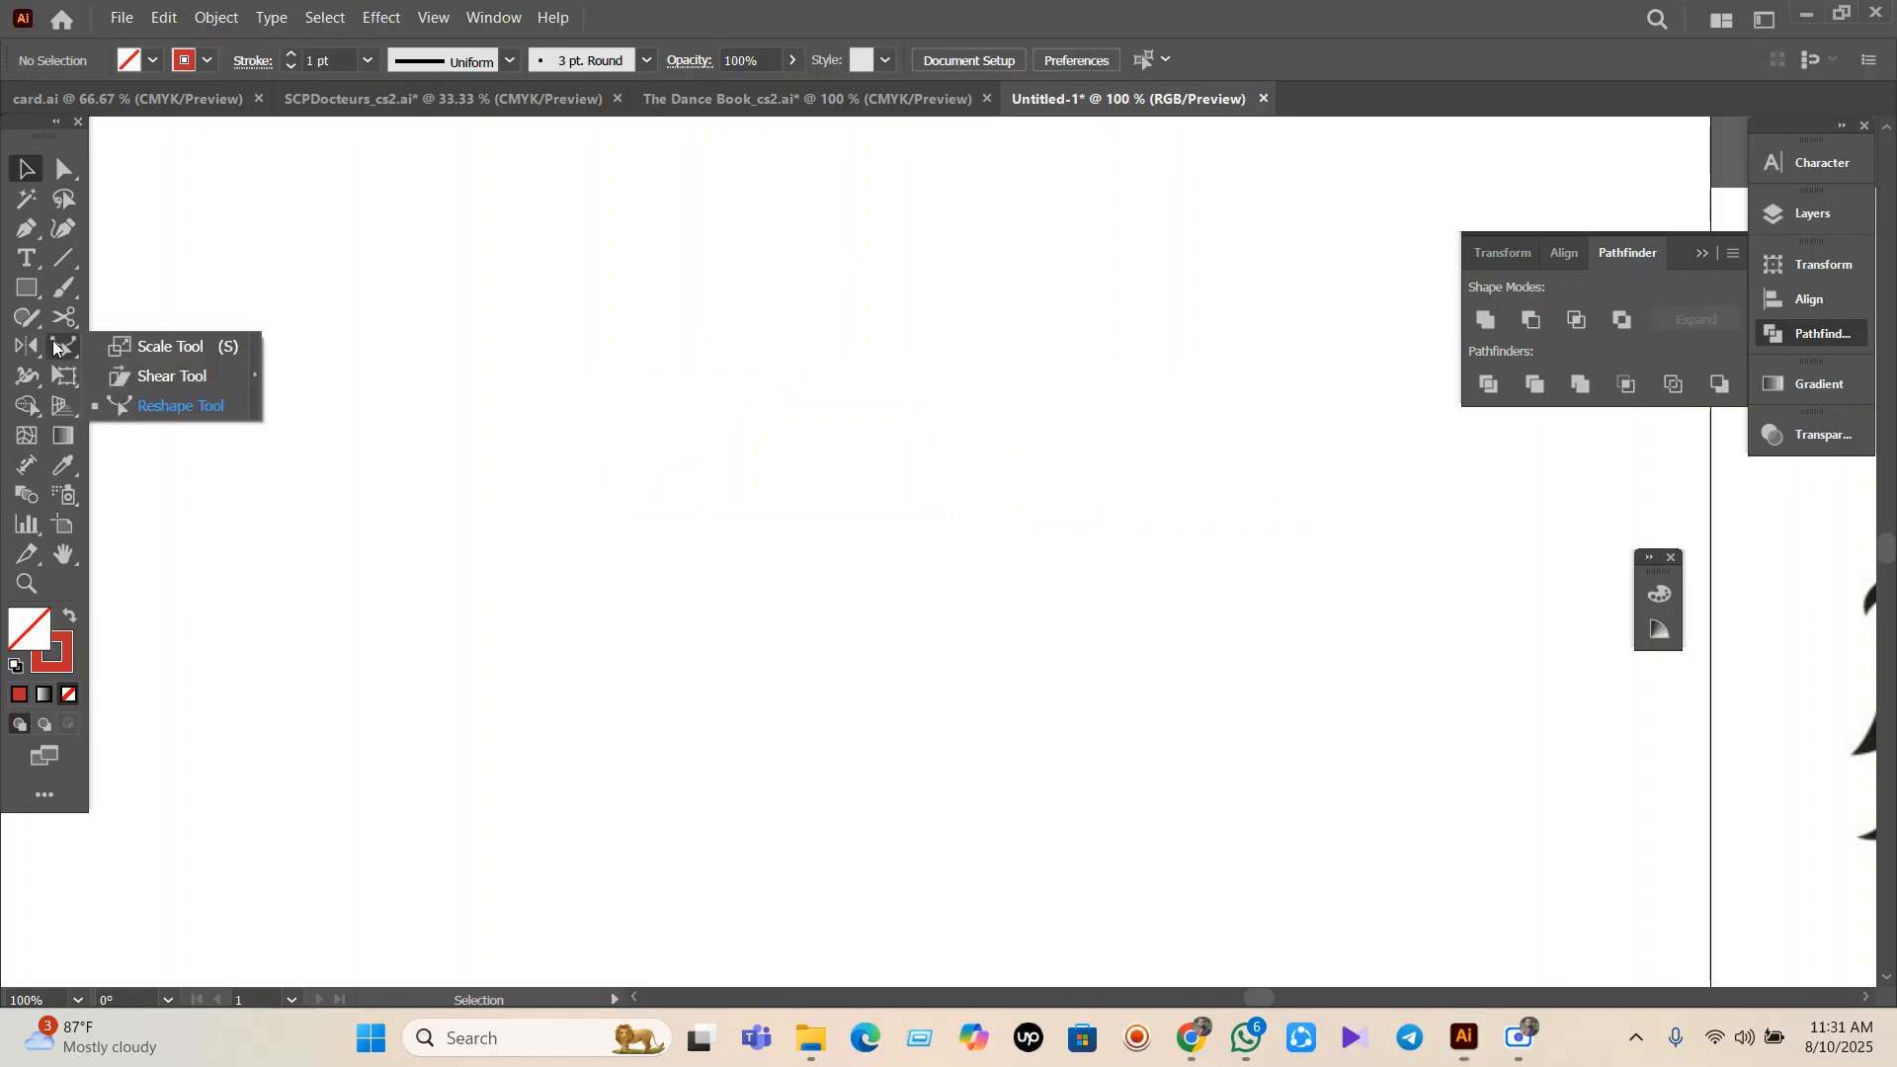
left_click(54, 346)
left_click(29, 381)
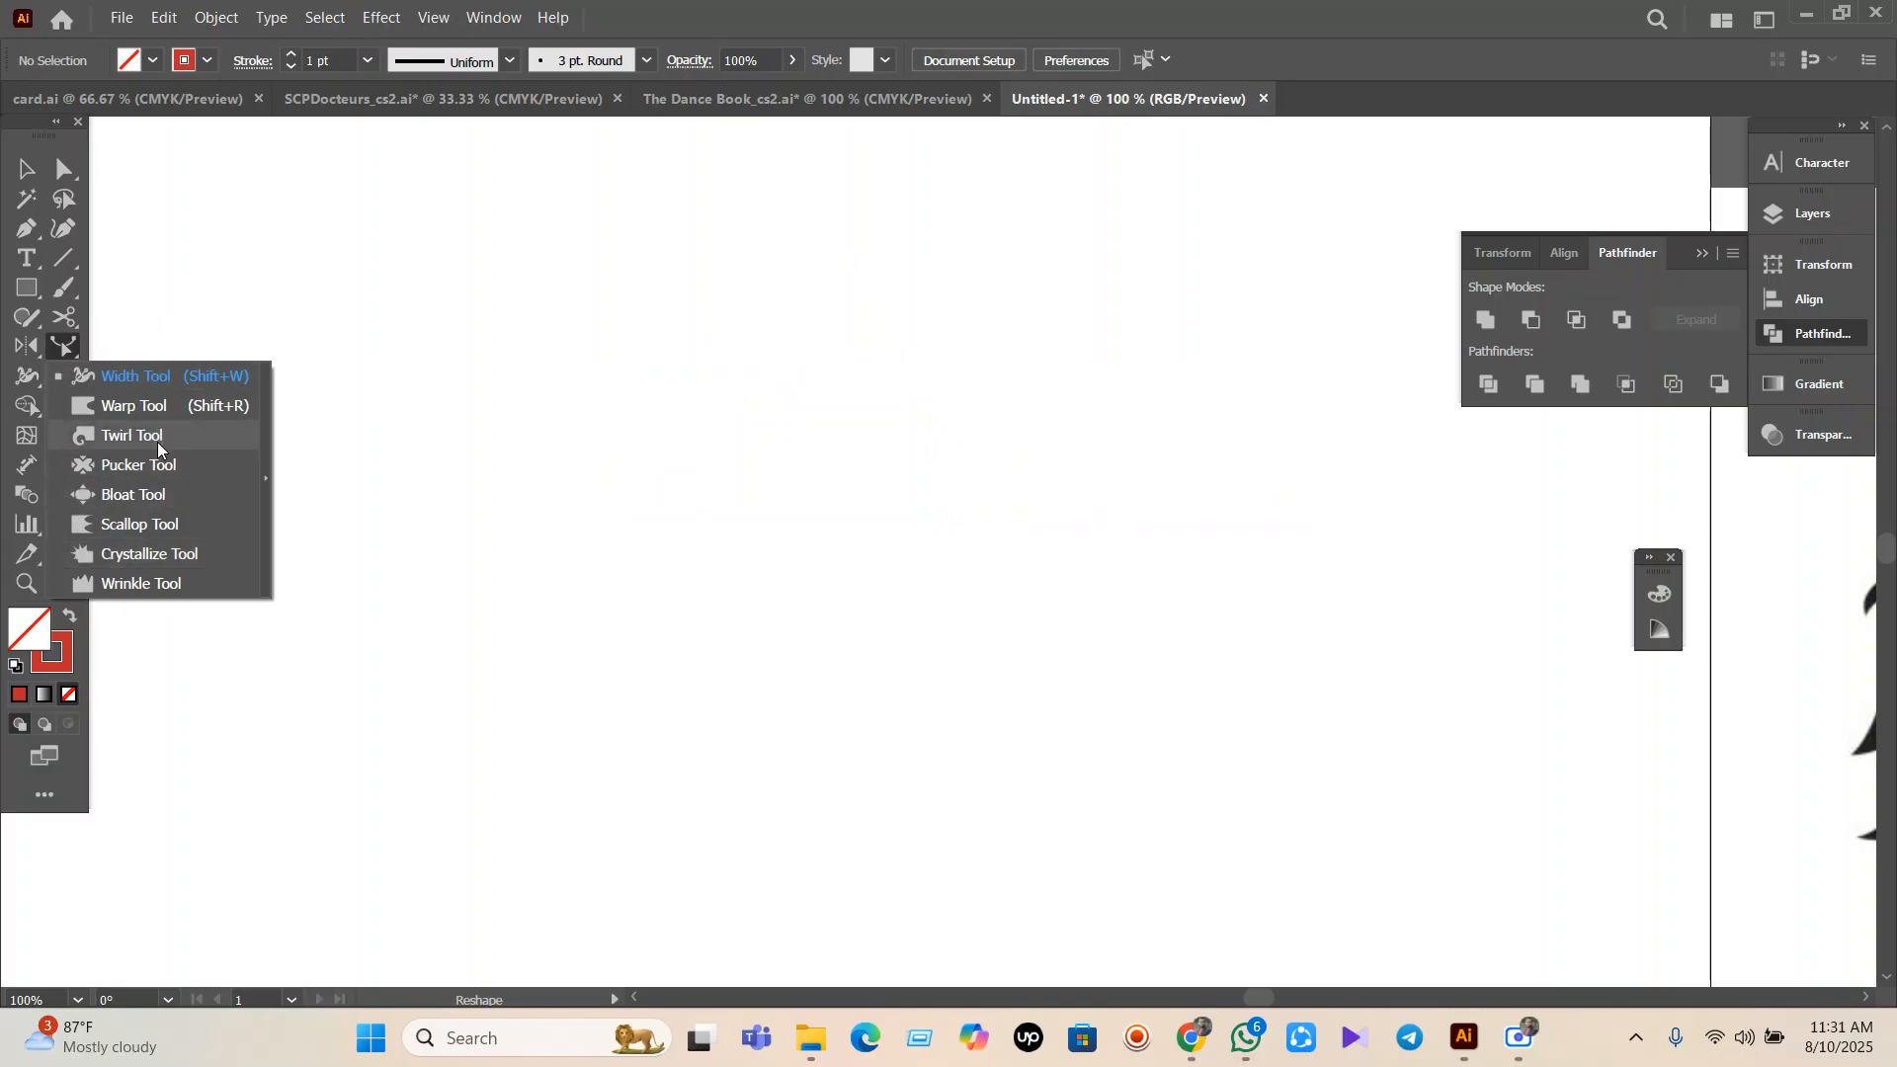
left_click(133, 380)
Draw a near-square rectangle, swap its fill and stroke to make it solid red, and deselect it.
left_click(27, 288)
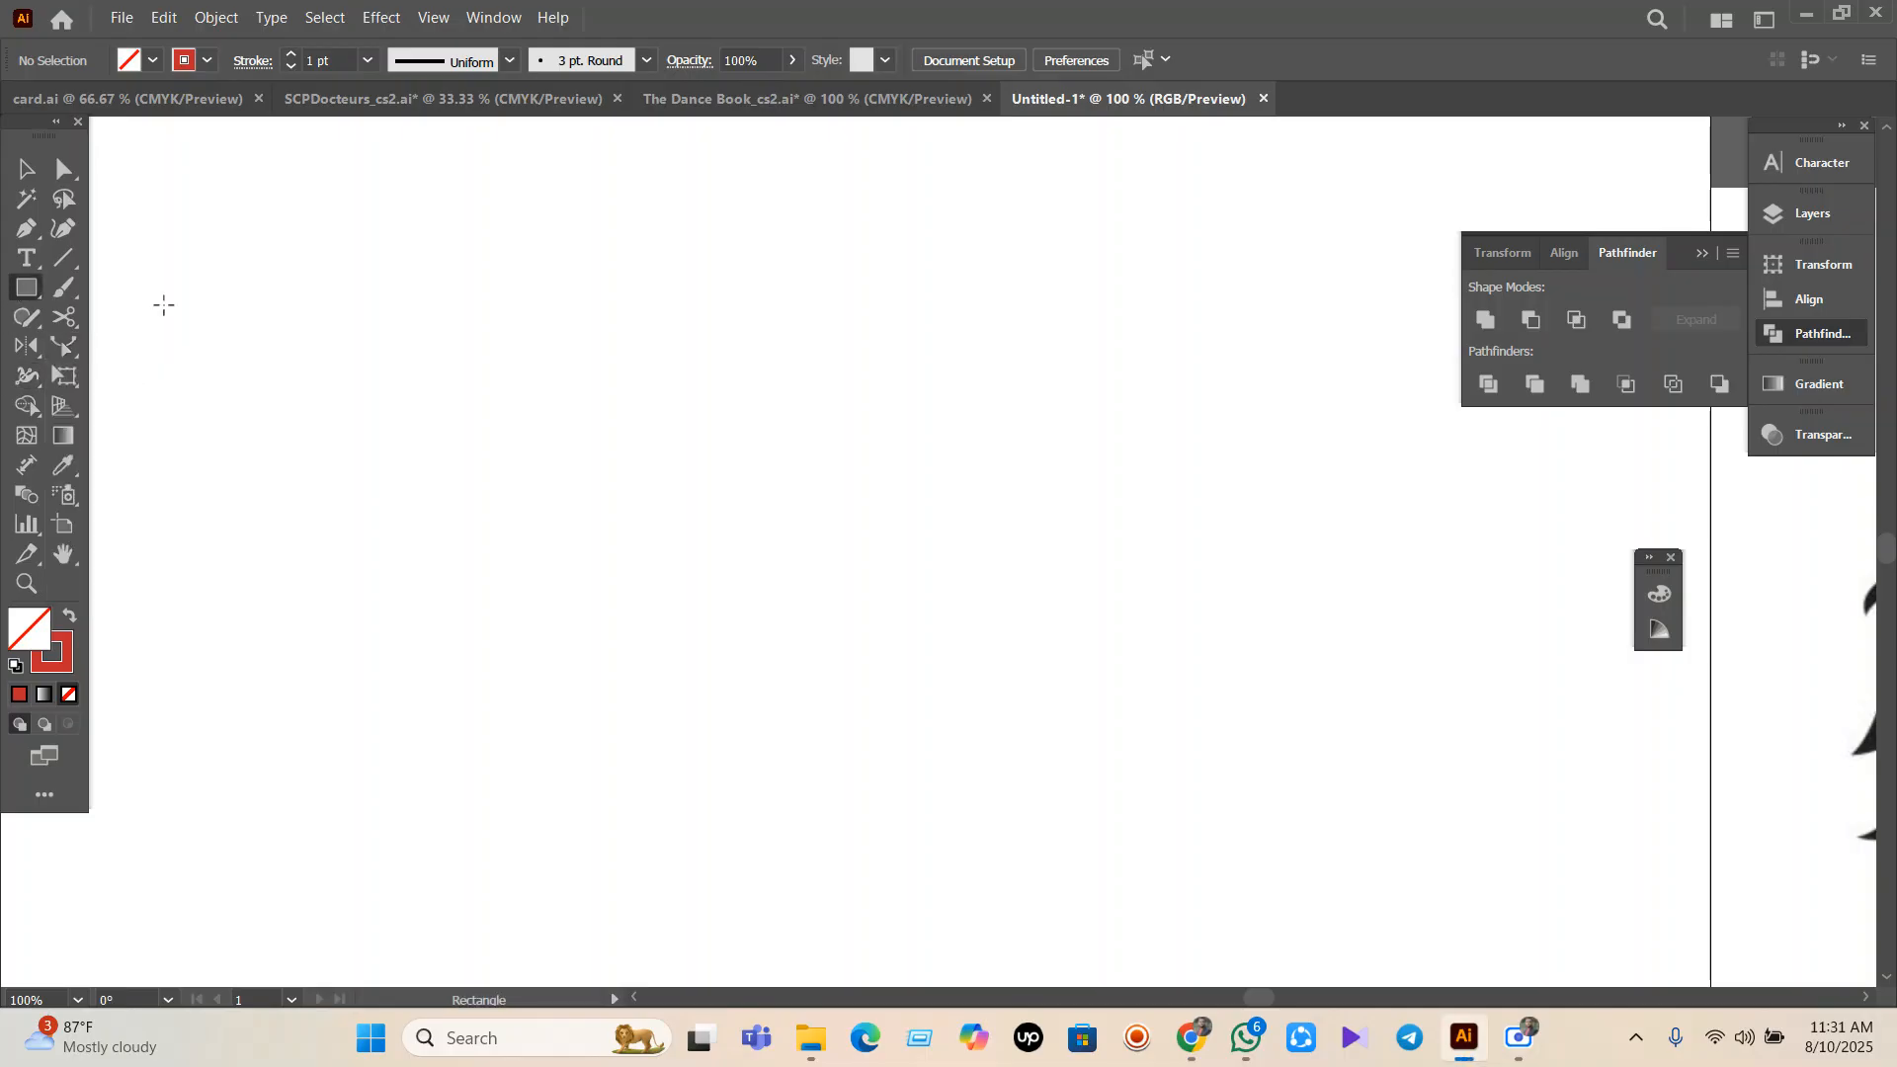
left_click_drag(484, 328, 916, 710)
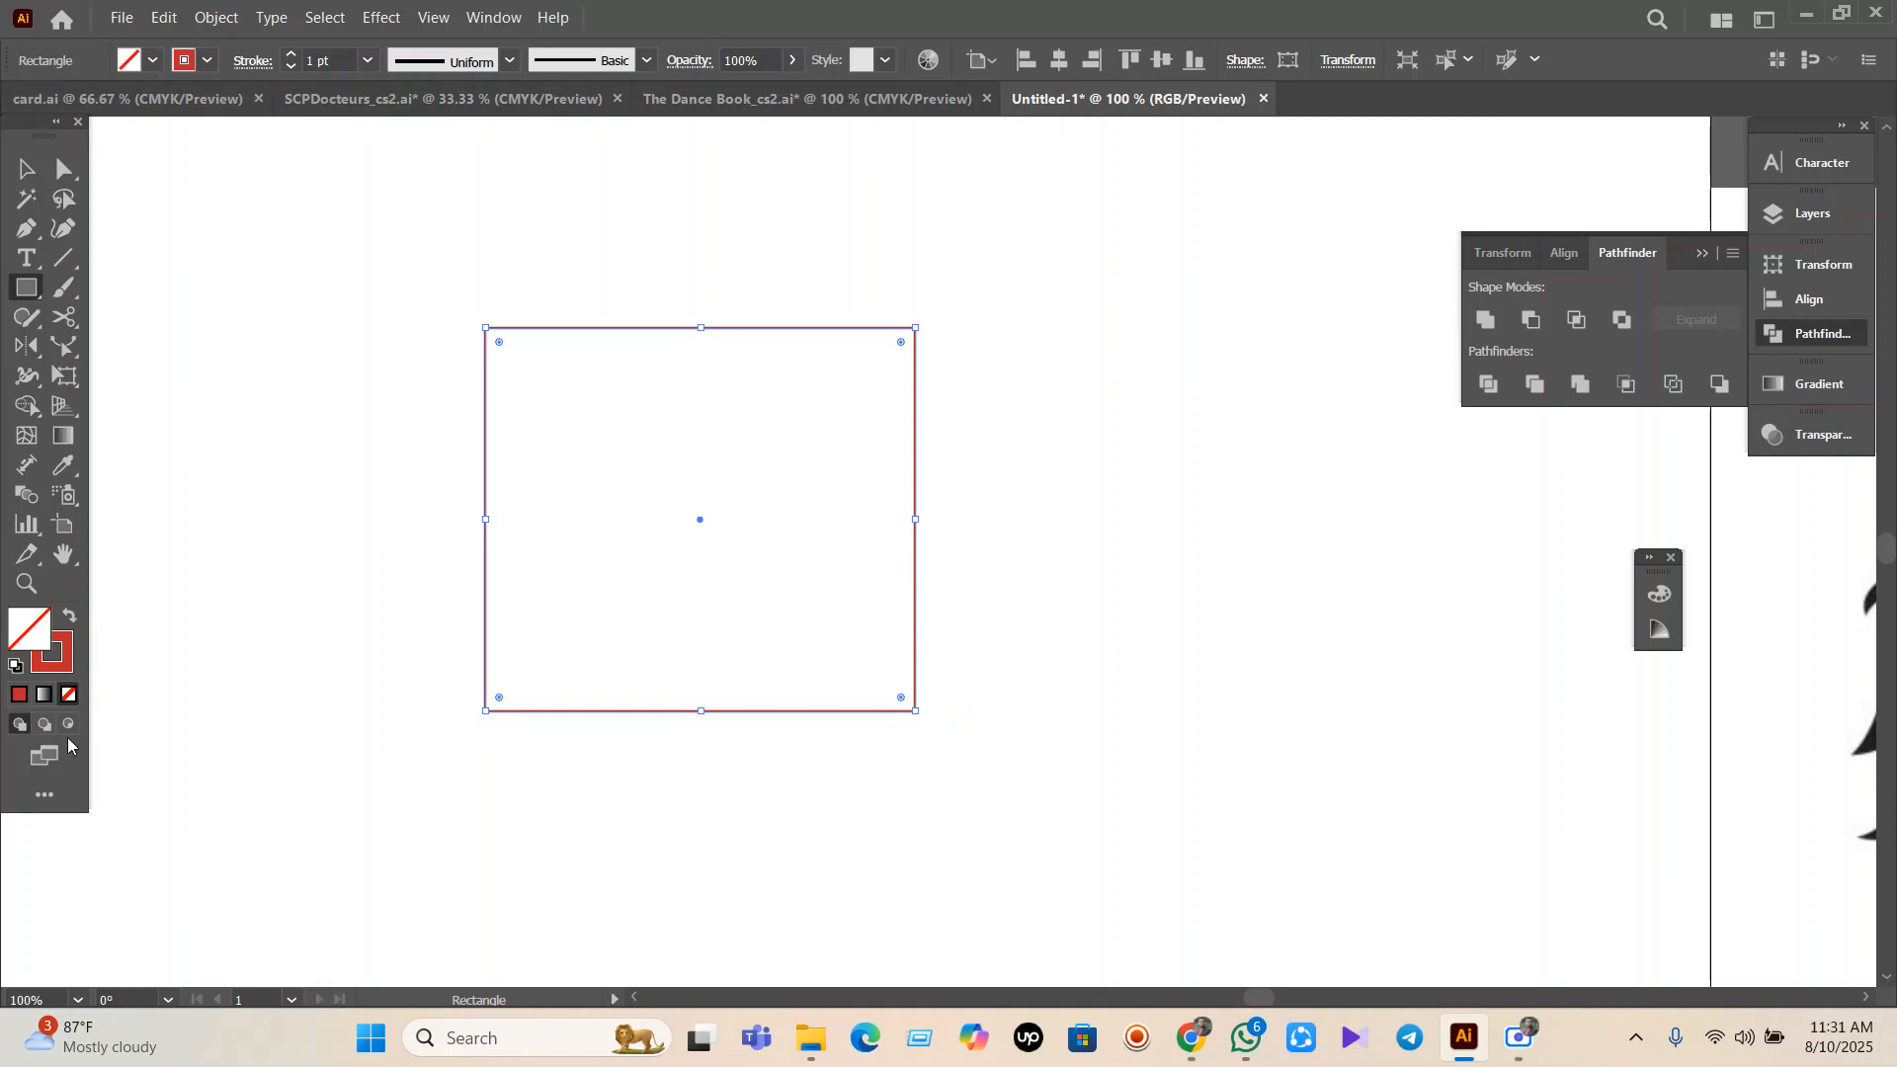
left_click(69, 616)
left_click_drag(657, 477, 799, 493)
key("ctrl+shift+a")
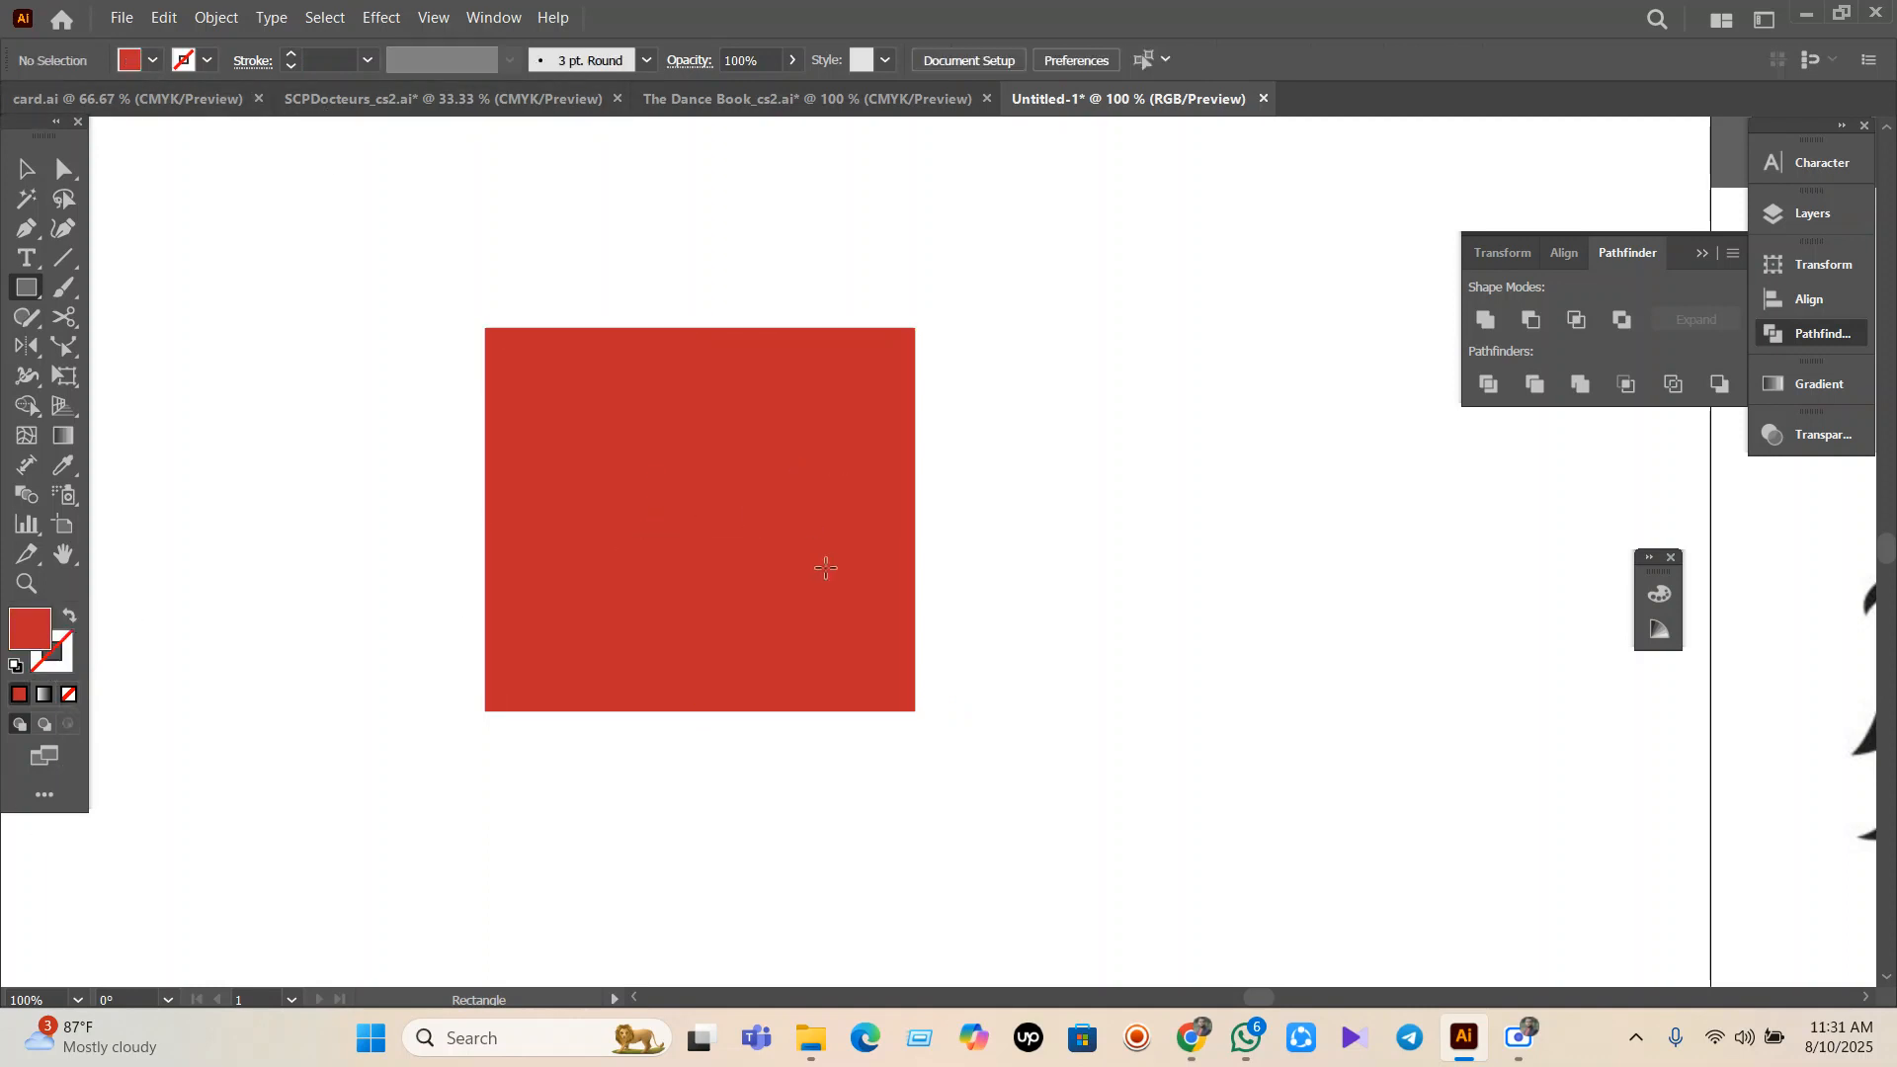
Try the Width tool on the red rectangle's upper-left corner, and delete the rectangle.
left_click(30, 375)
left_click(132, 376)
left_click(27, 377)
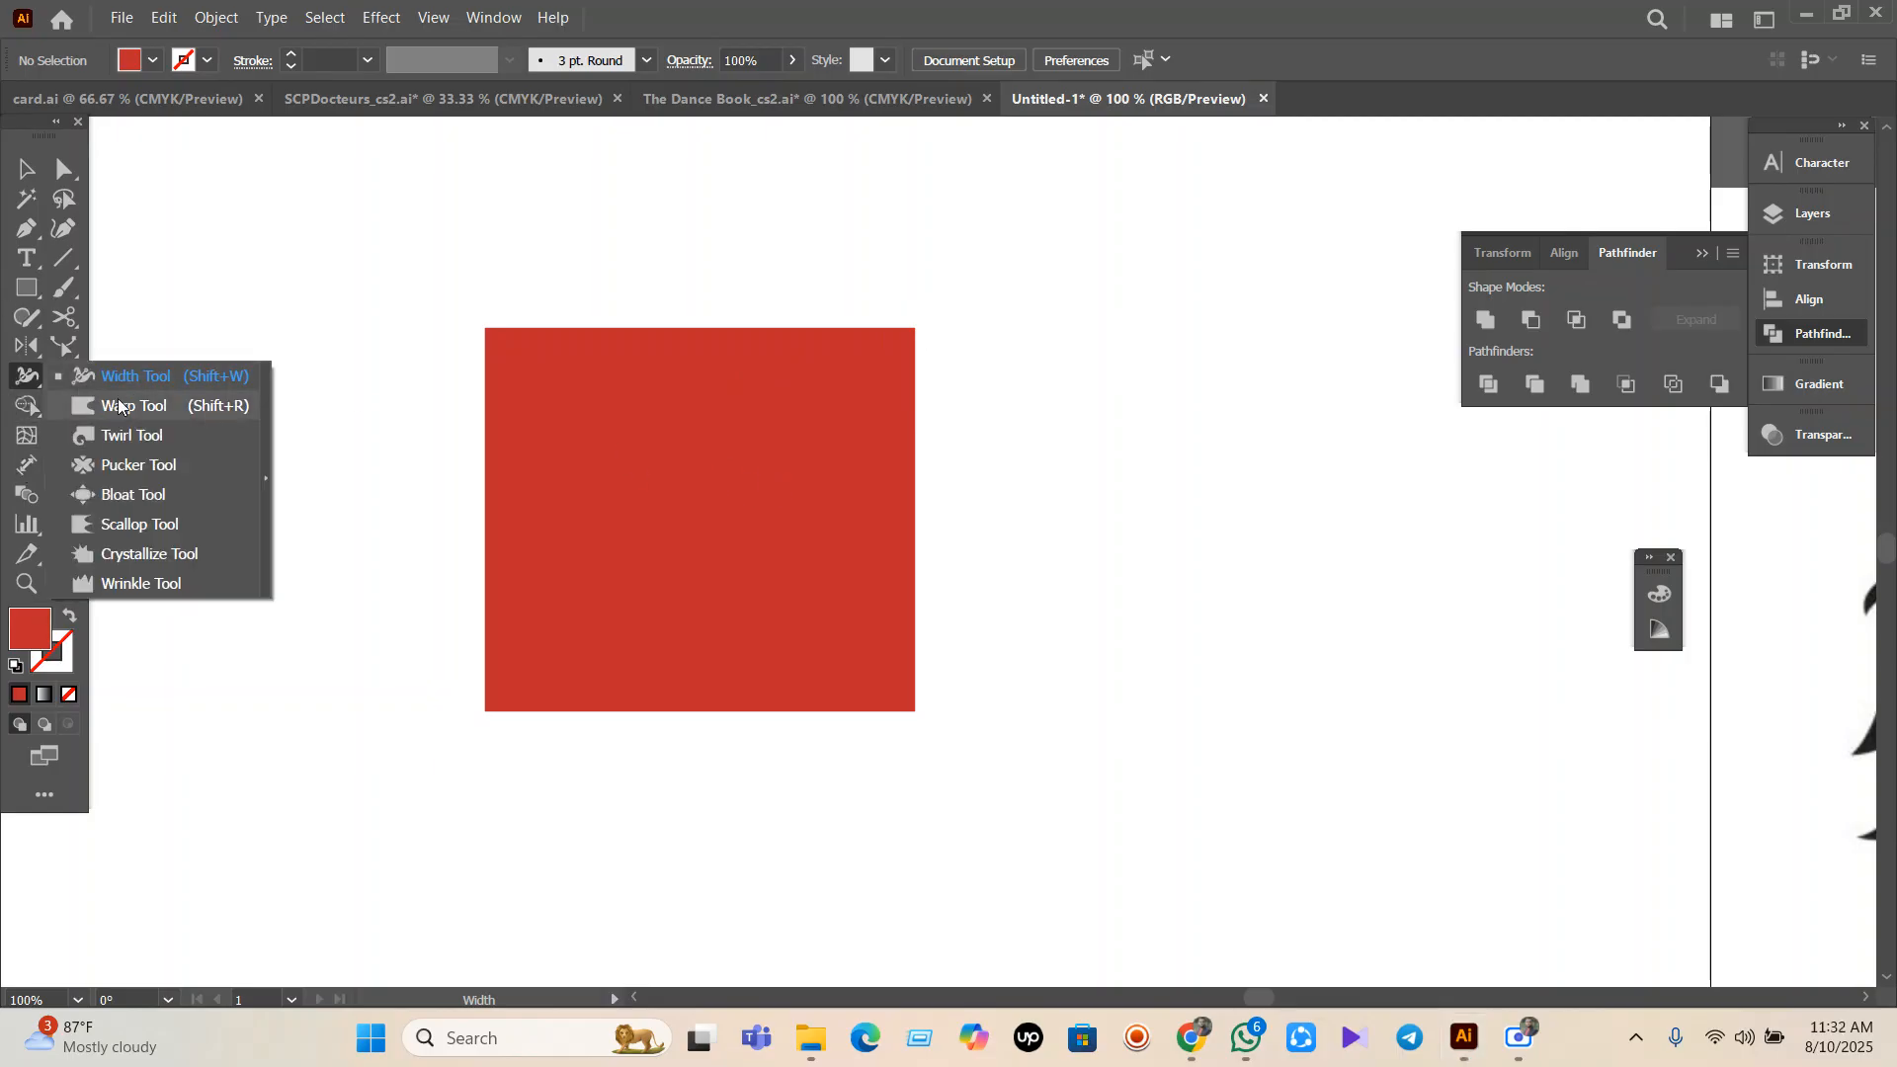
left_click(121, 380)
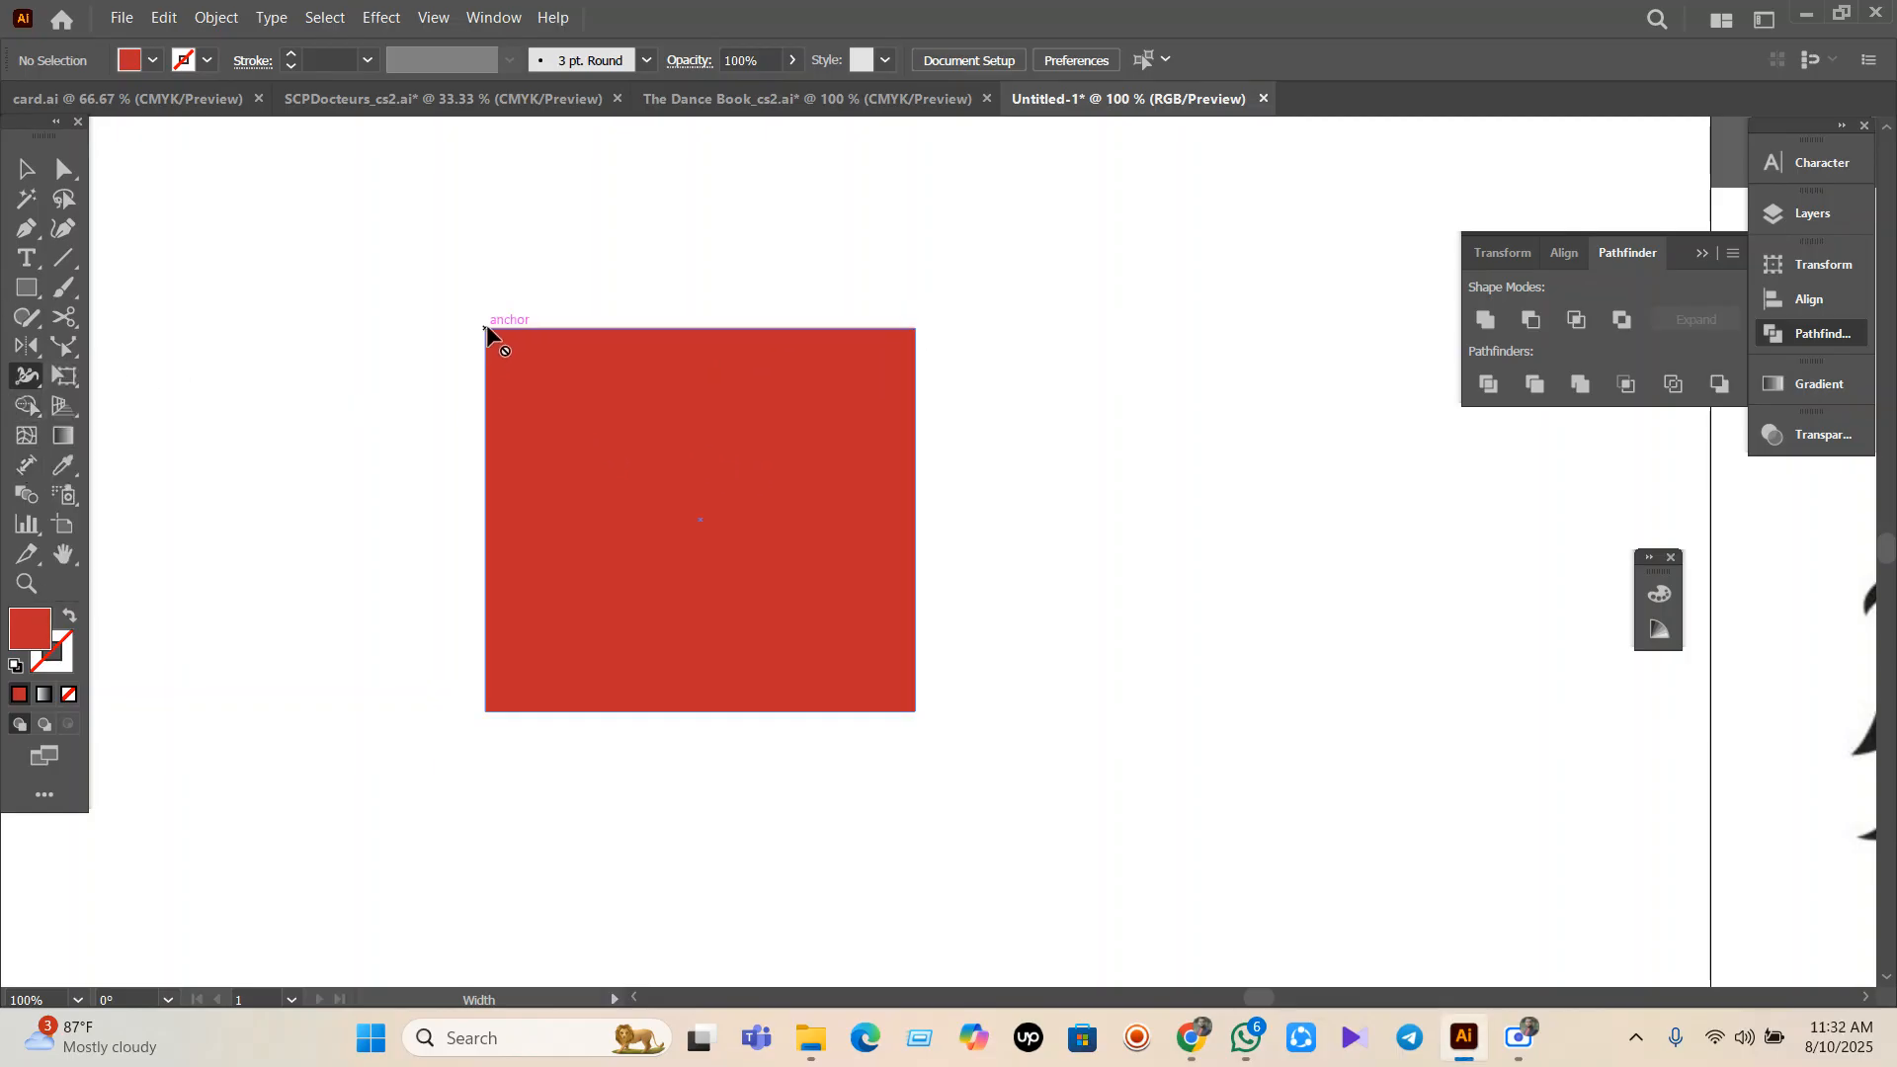
left_click(25, 169)
left_click(782, 496)
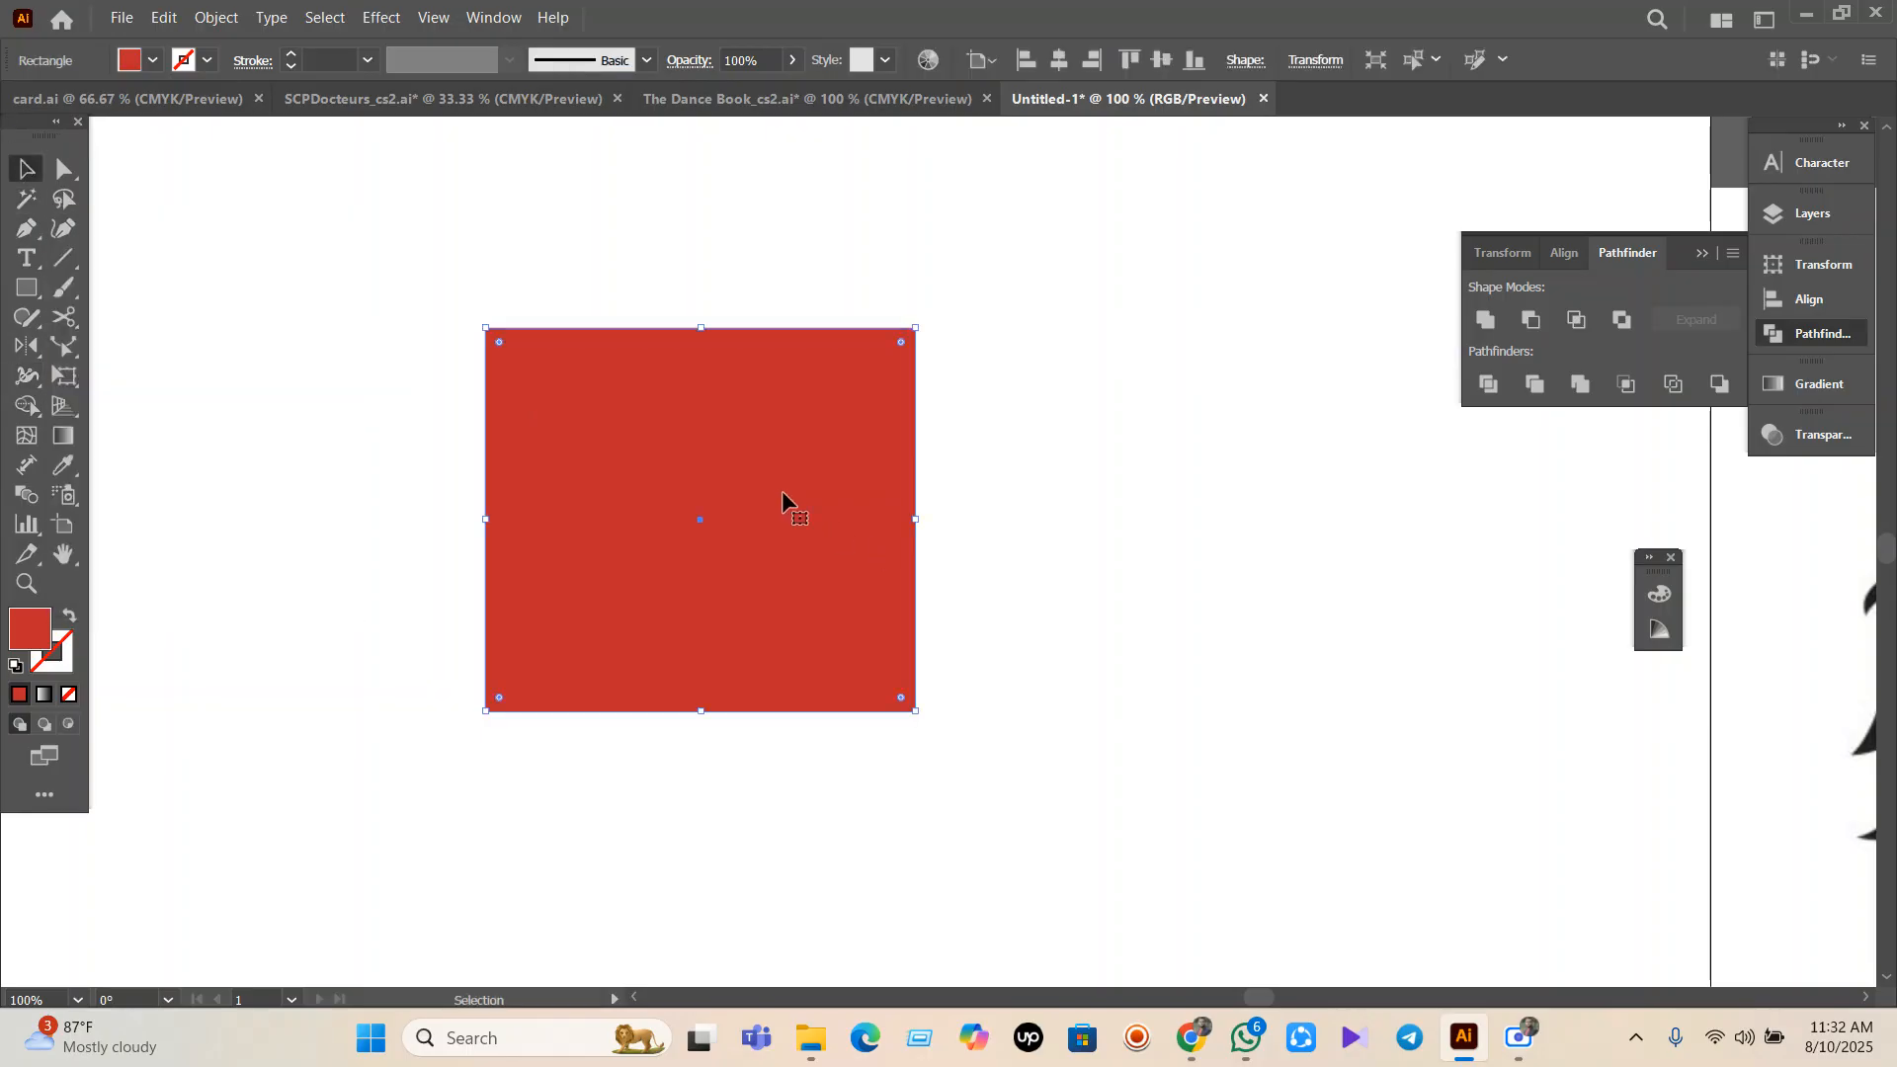
key("Delete")
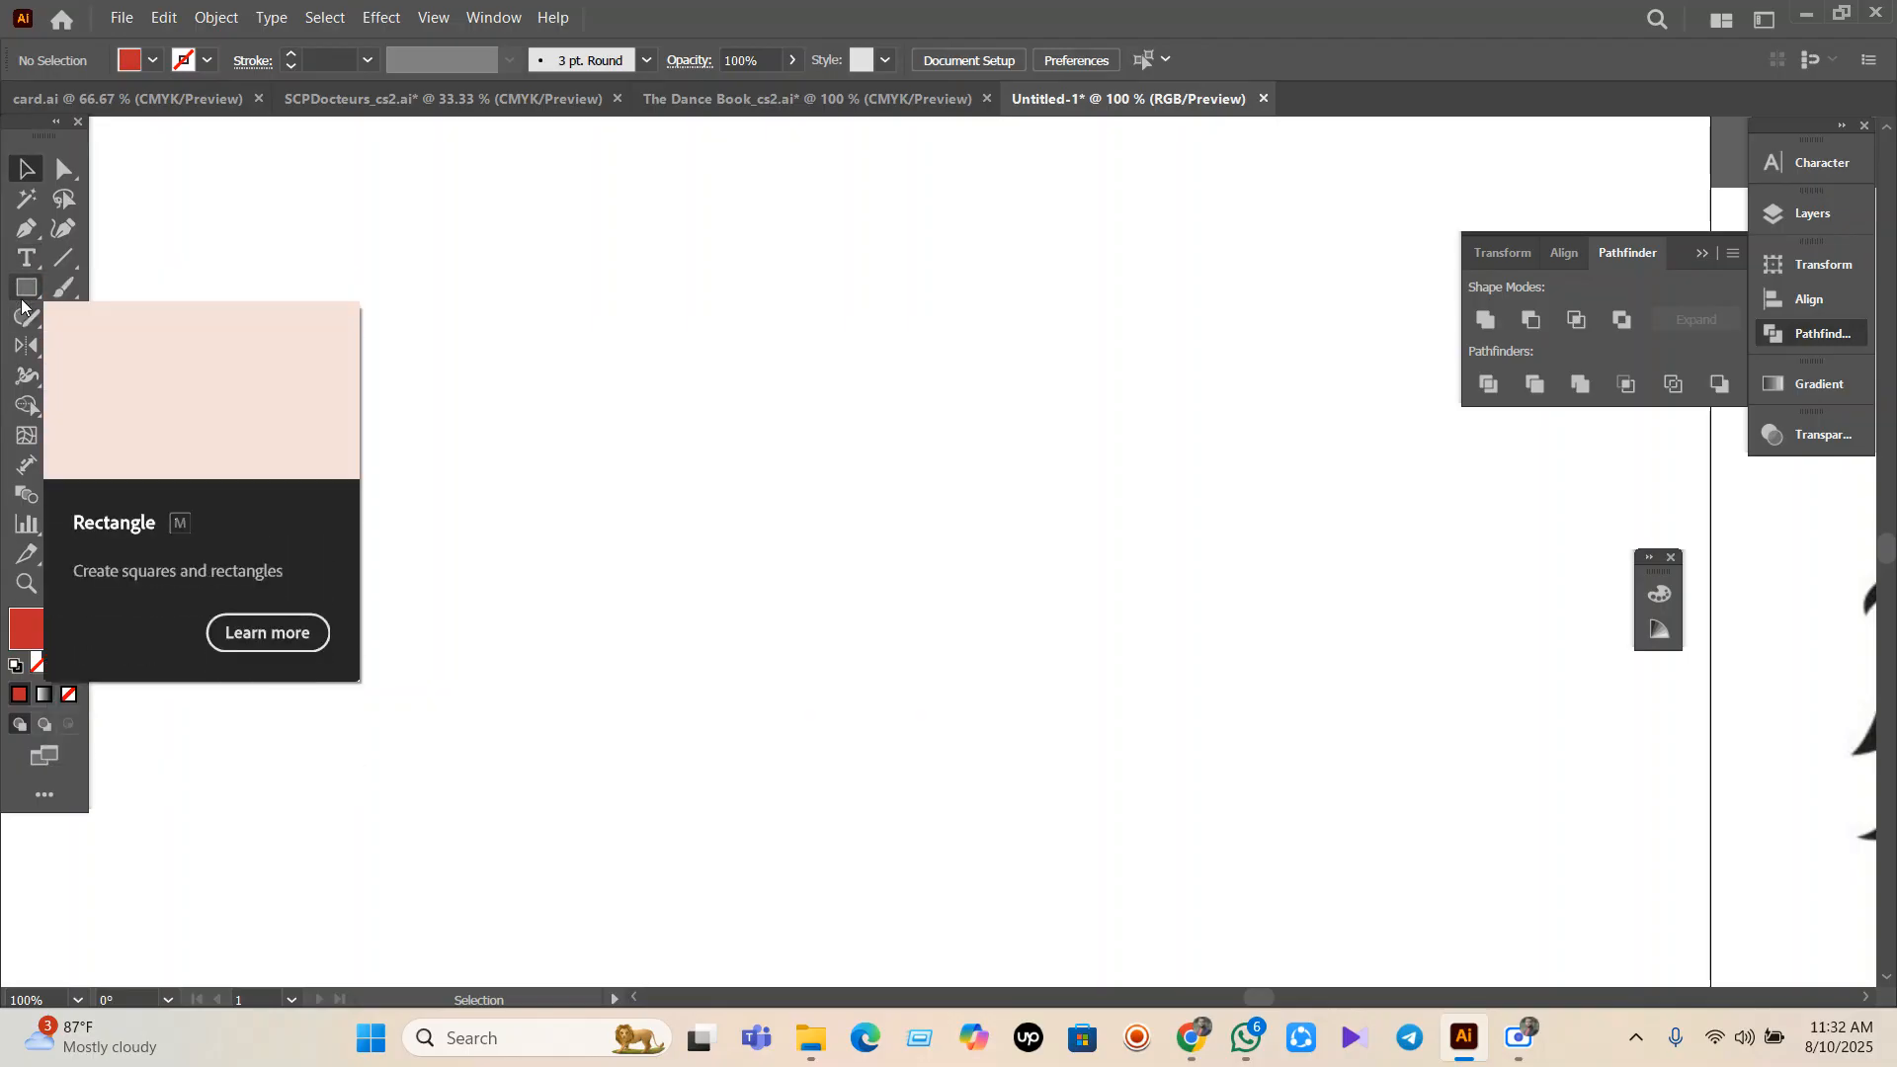
Draw an open arched path with the Pen tool and swap its fill and stroke to leave a red outline.
left_click(28, 236)
left_click(703, 449)
left_click_drag(1183, 460, 1364, 628)
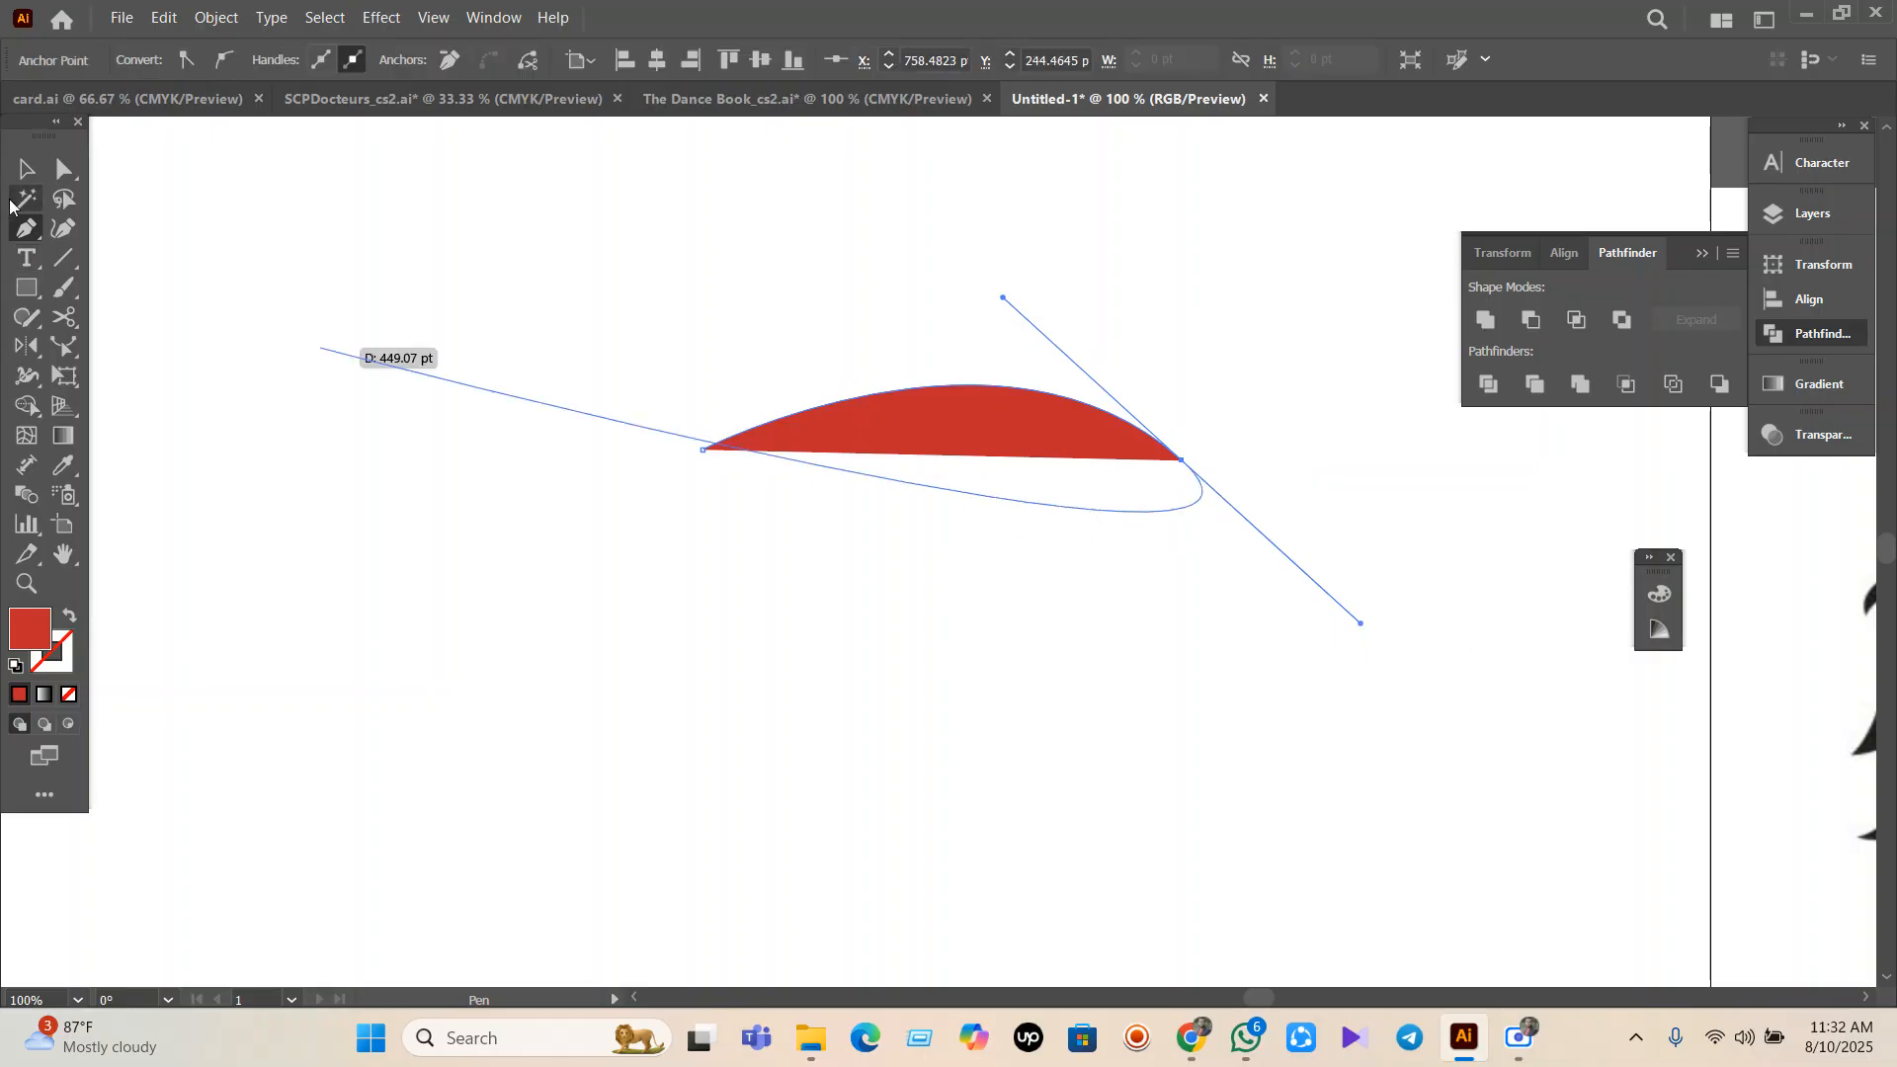
key("v")
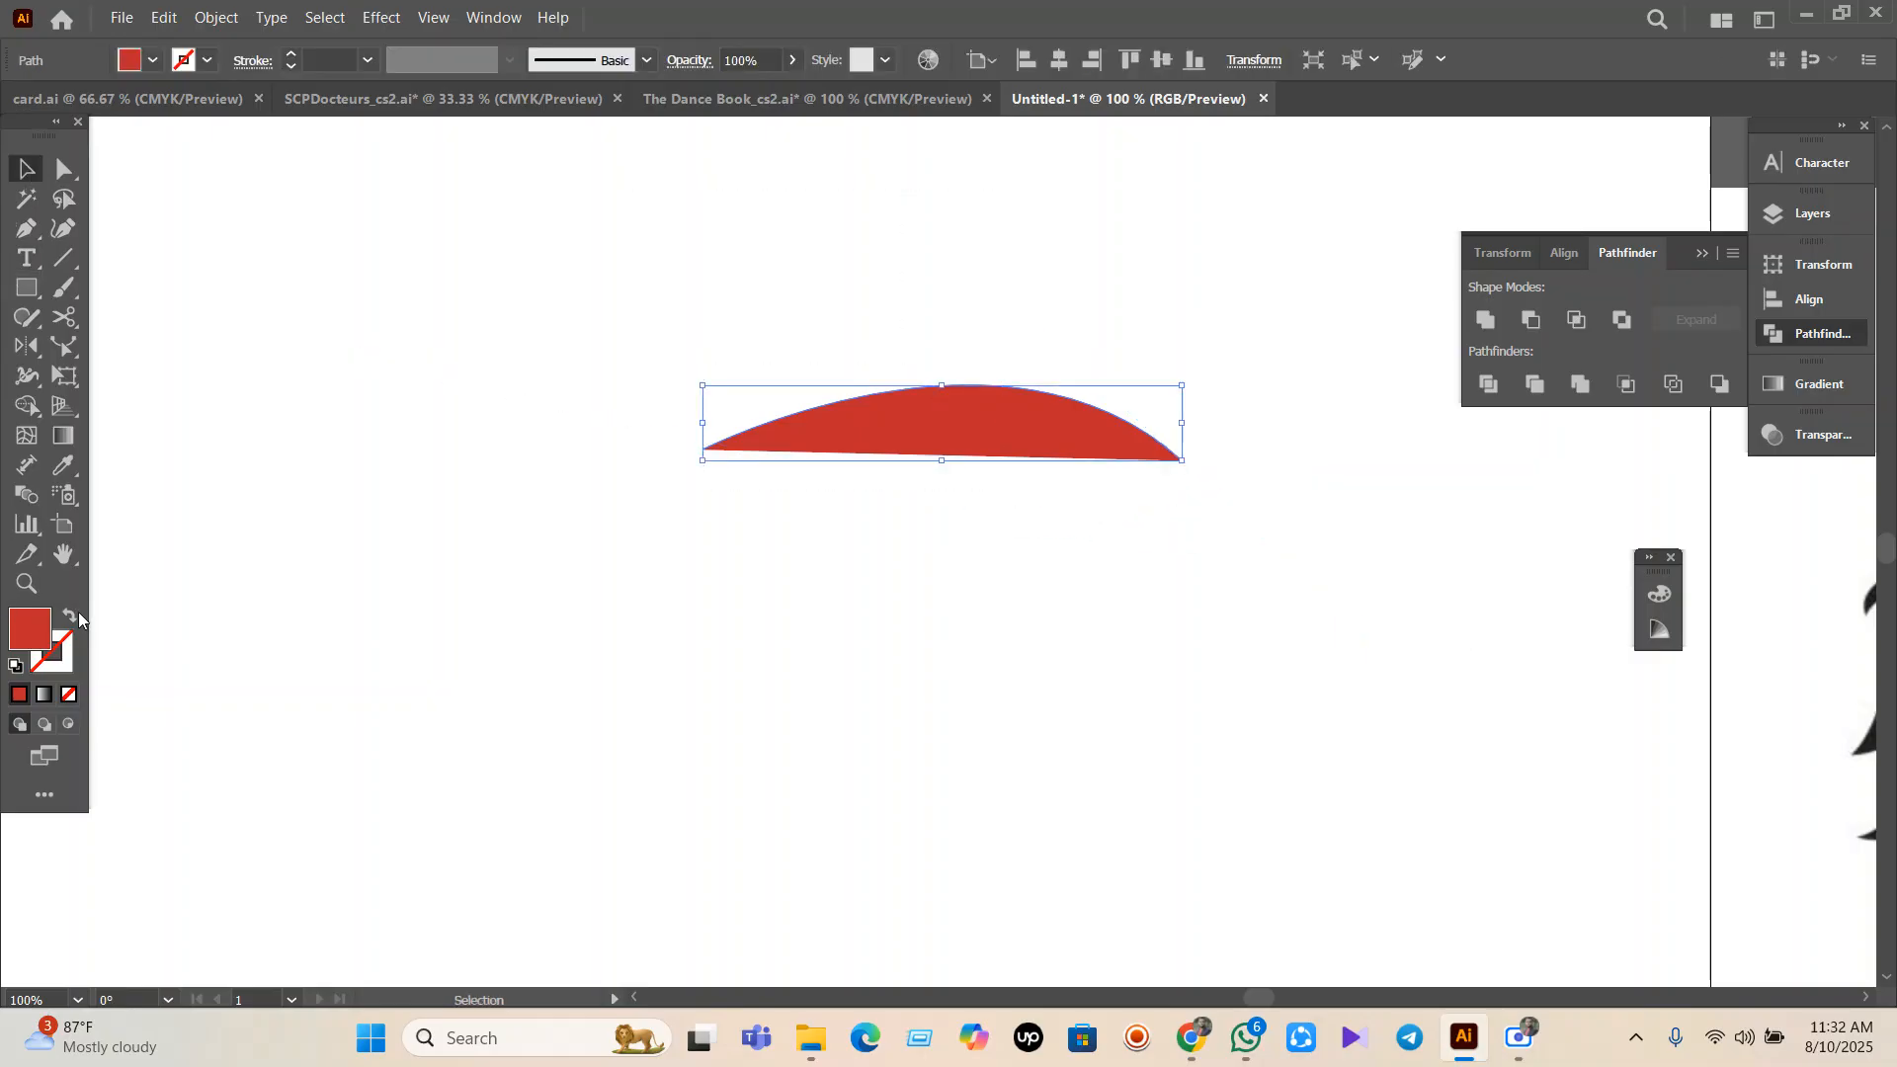
left_click(75, 617)
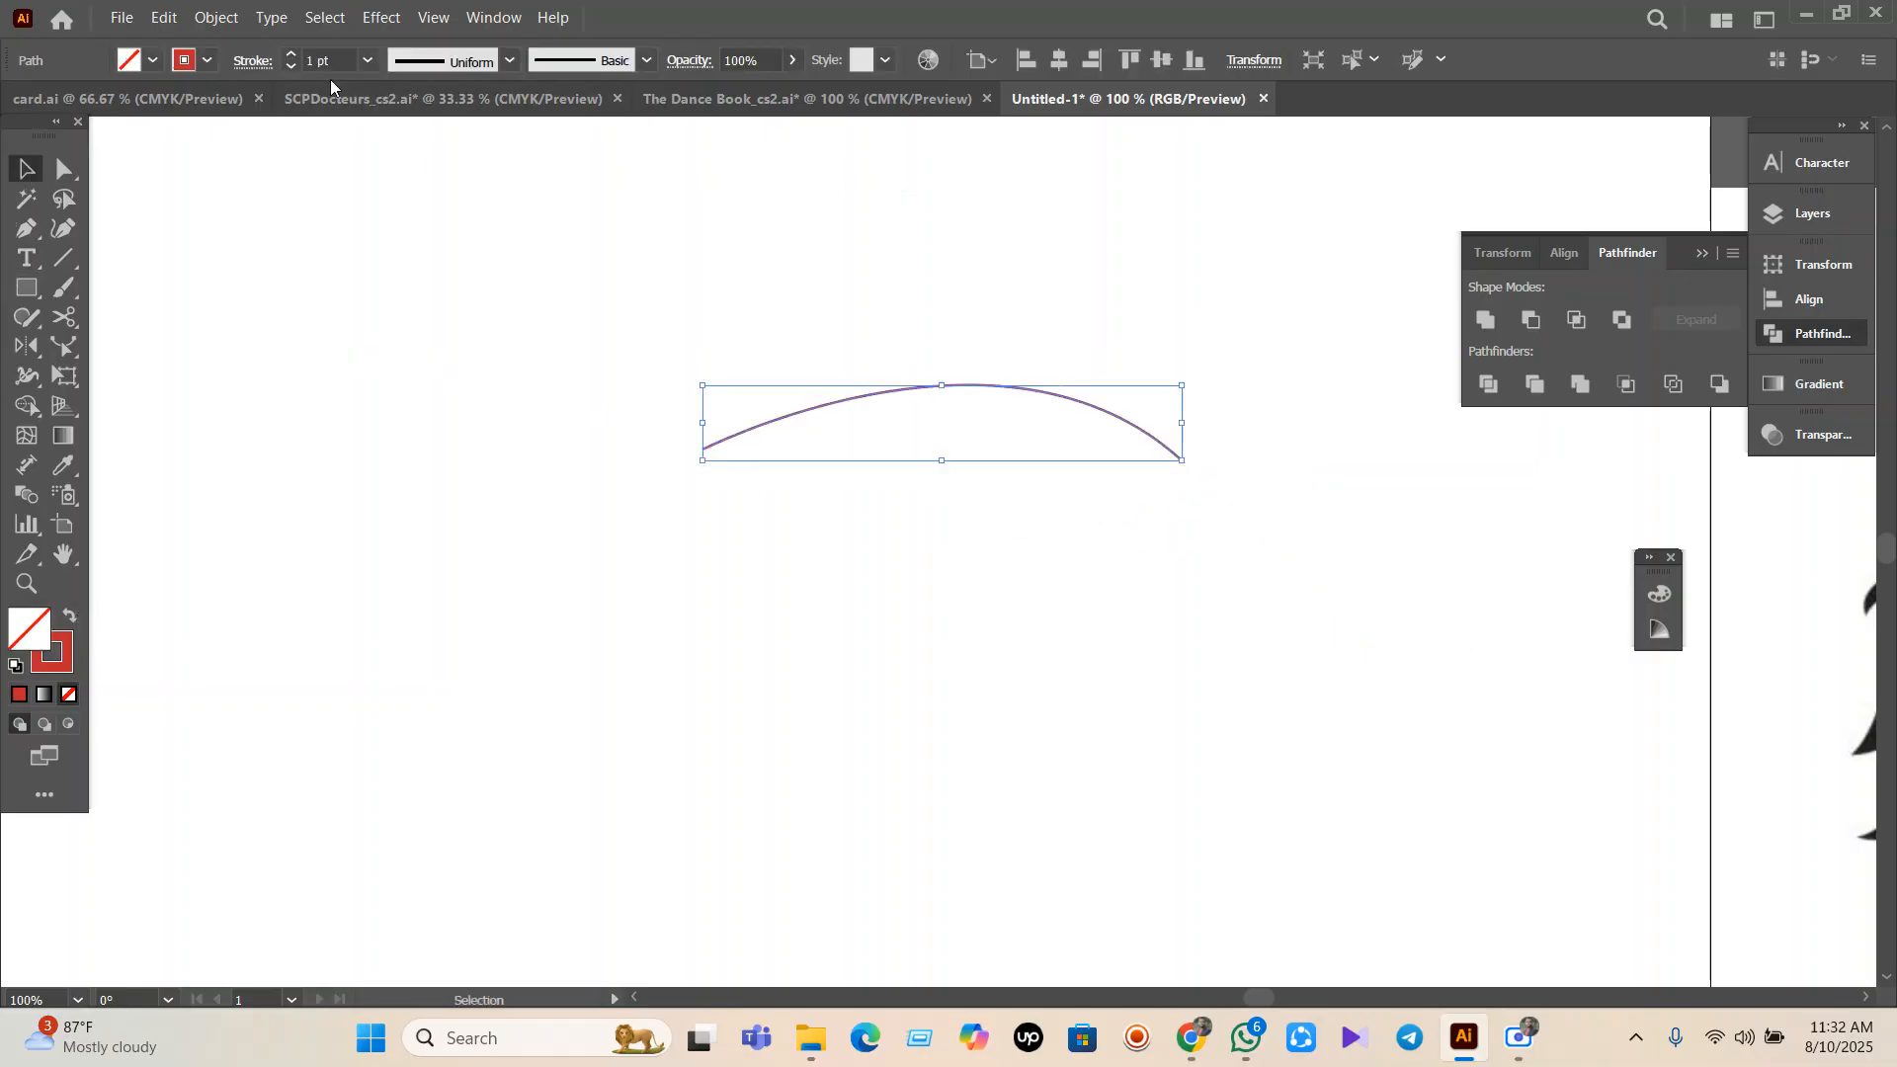
Set the arched path's stroke weight to 9 pt, and reselect the path.
scroll(329, 62, "up", 8)
left_click(664, 575)
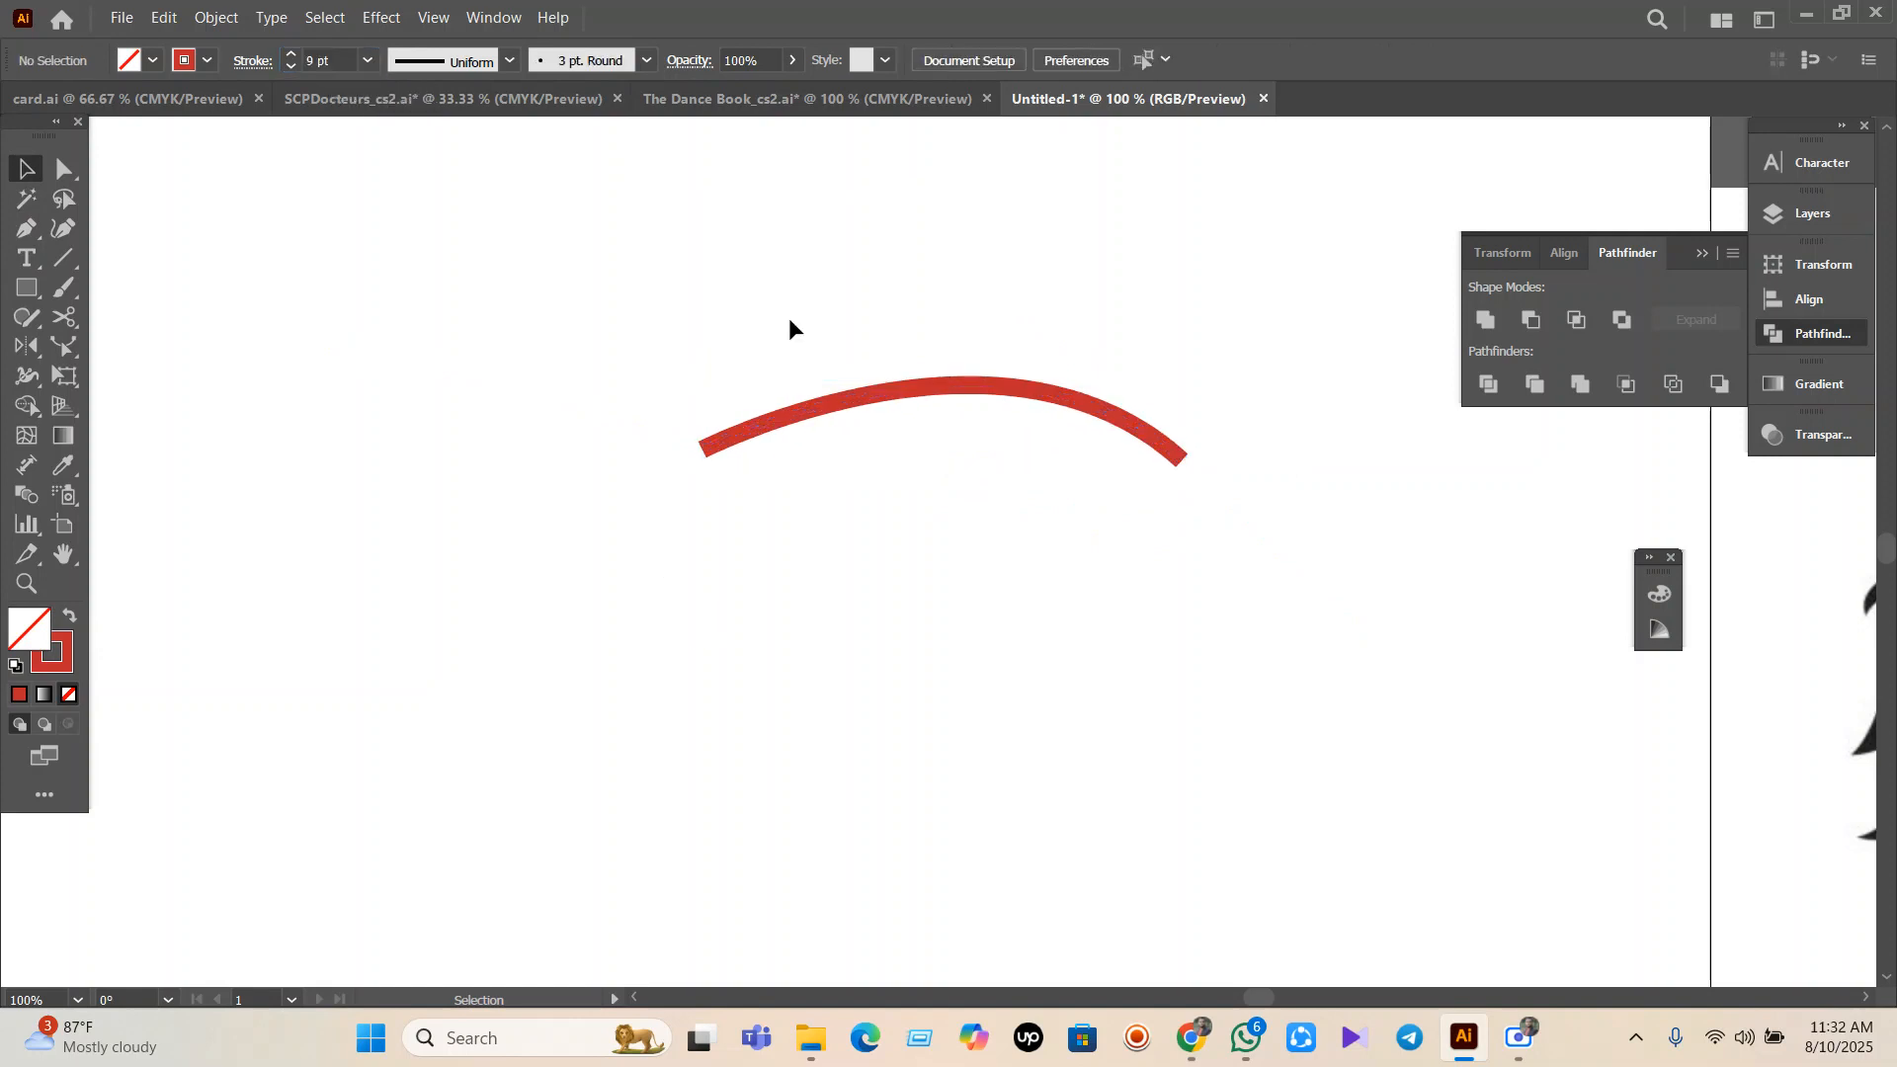
left_click_drag(789, 317, 1064, 570)
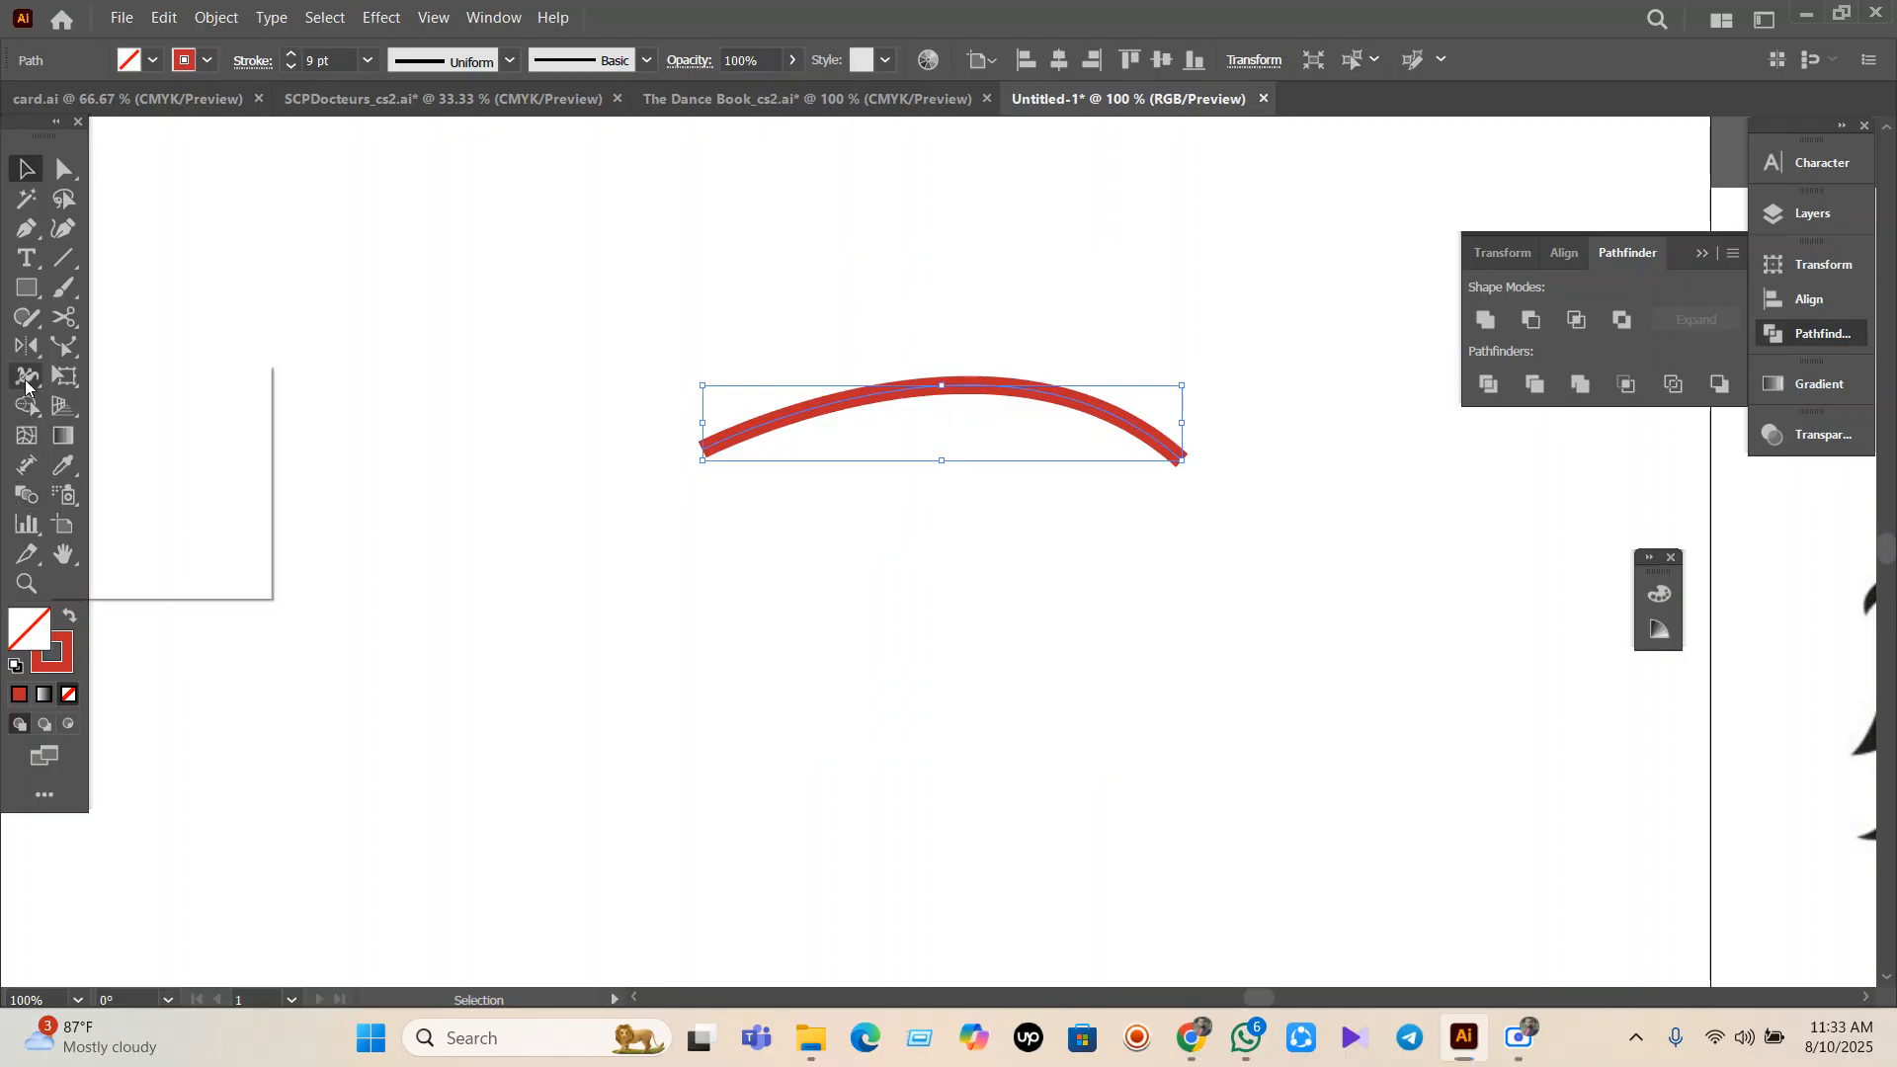
Taper the arc with the Width tool, widening its left end to about 49 pt and narrowing its right end to 0 pt.
left_click_drag(27, 375, 151, 371)
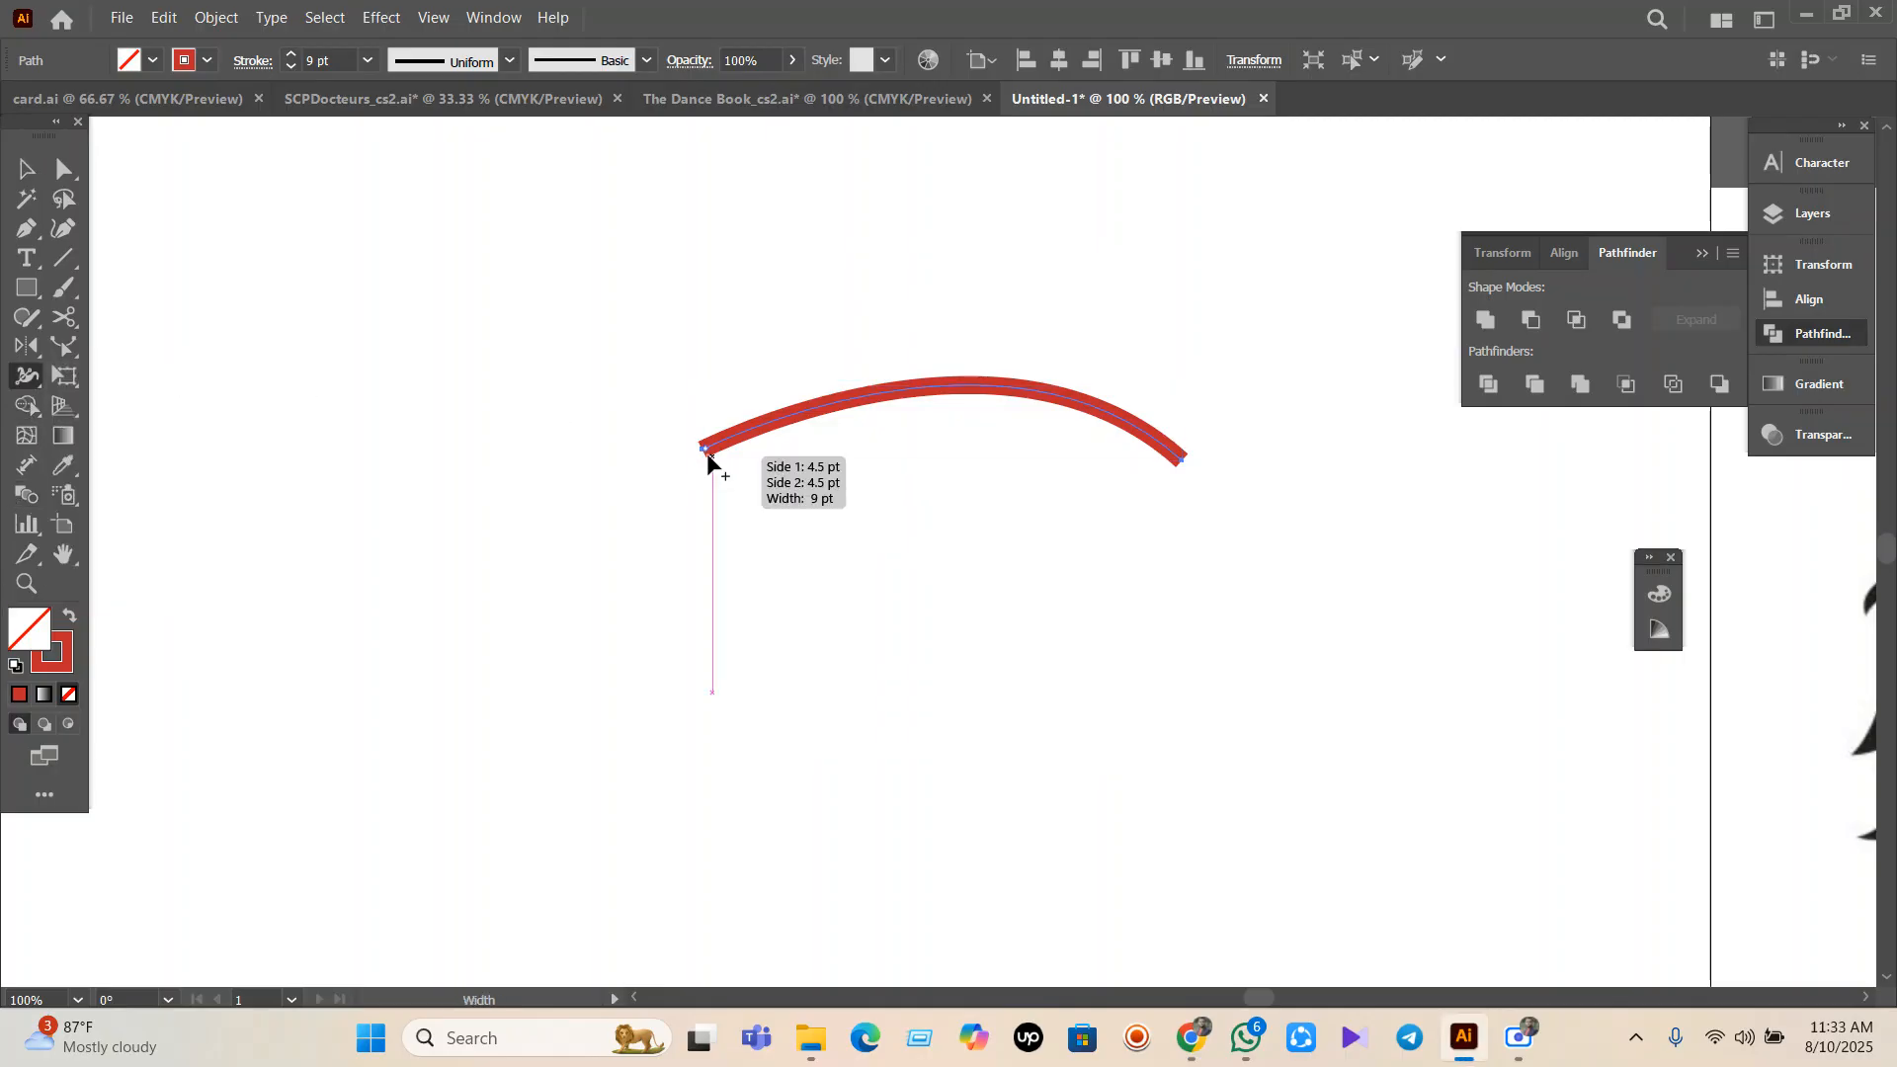
left_click_drag(702, 450, 743, 484)
scroll(1206, 474, "up", 4)
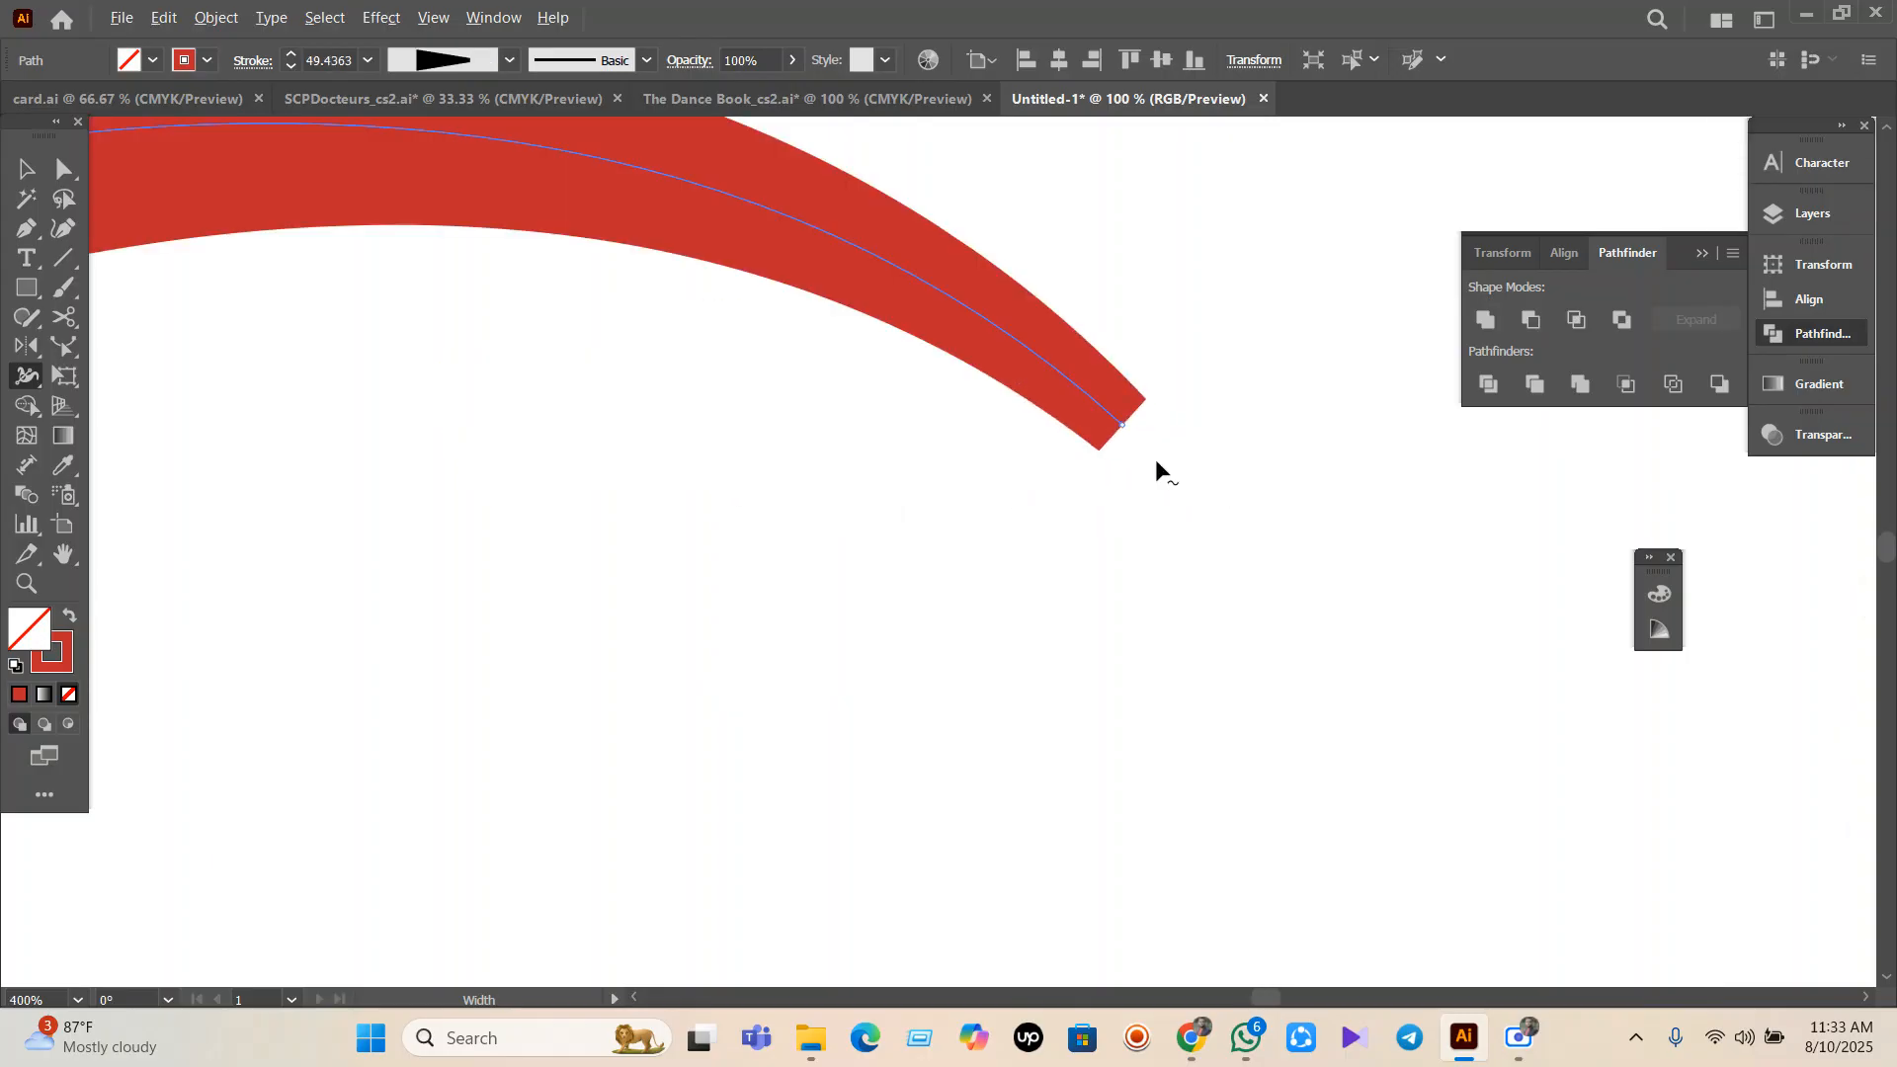
left_click_drag(1146, 395, 1122, 433)
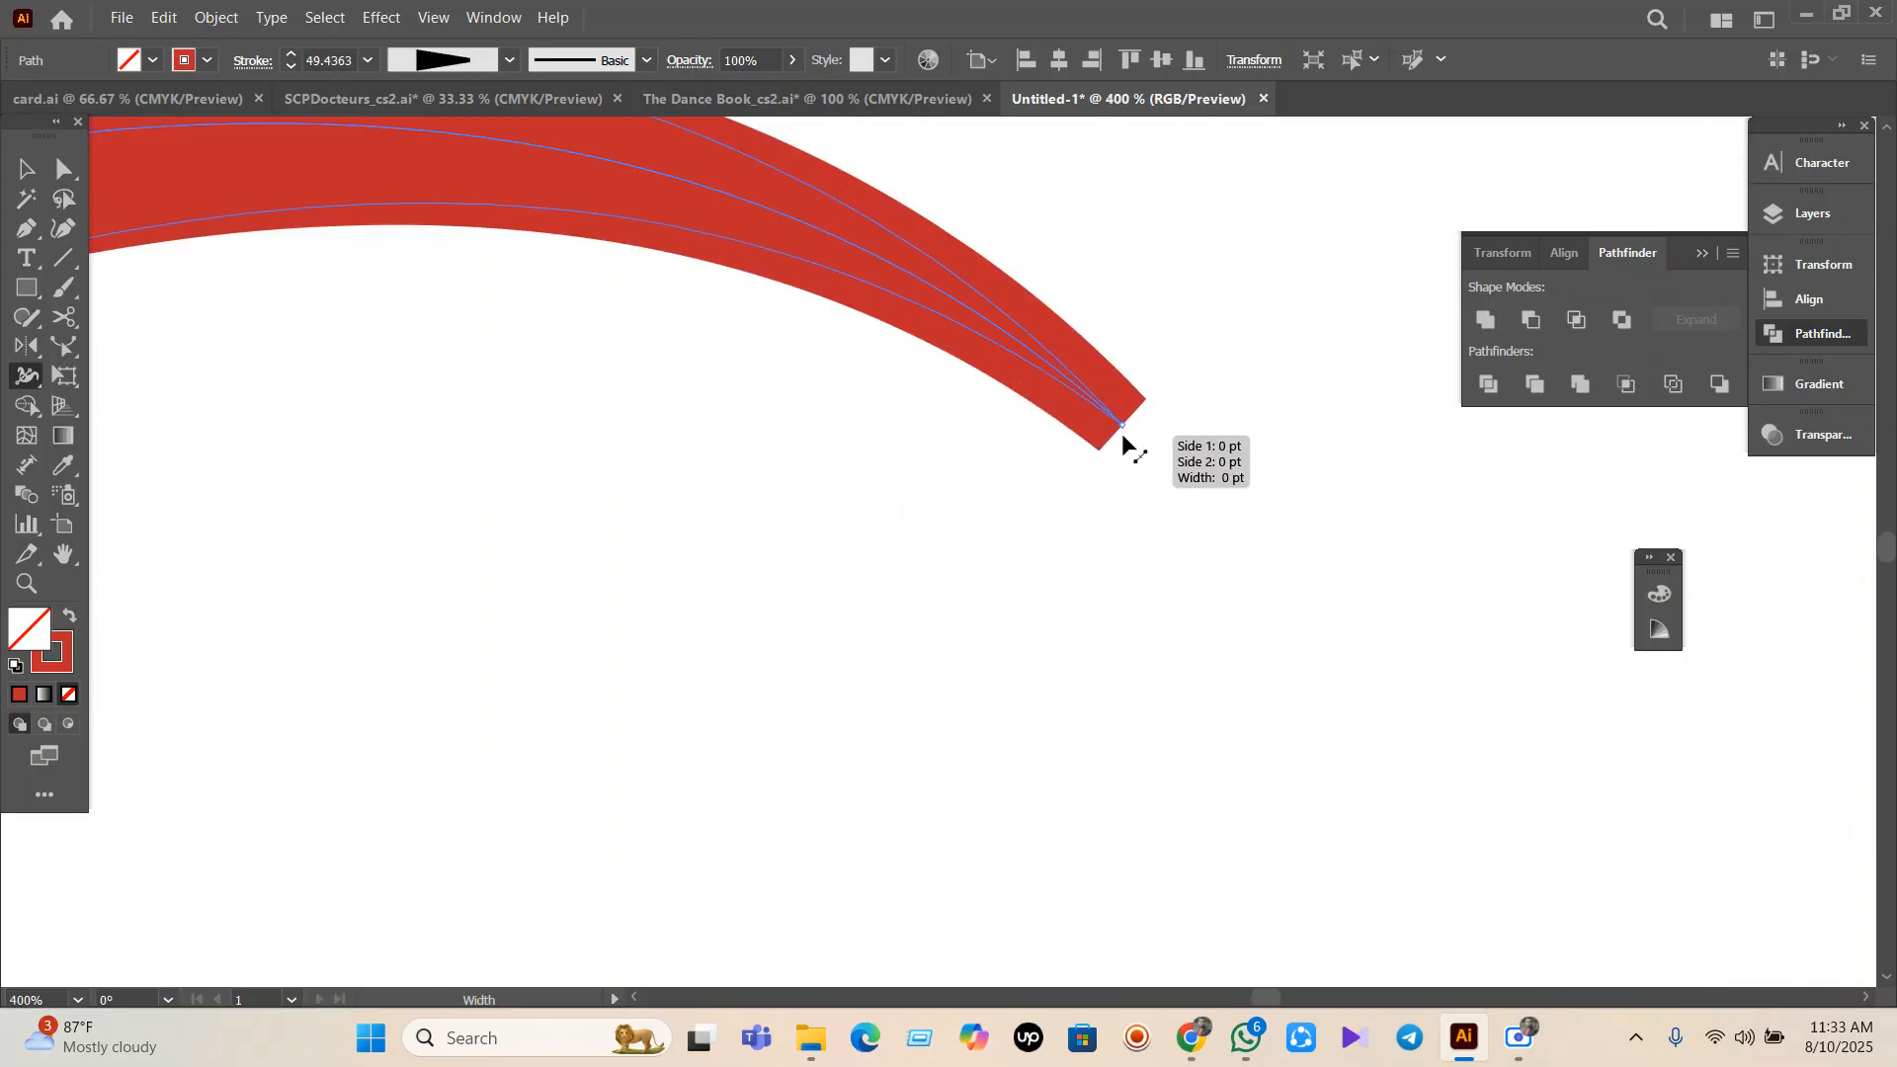
scroll(1117, 432, "down", 3)
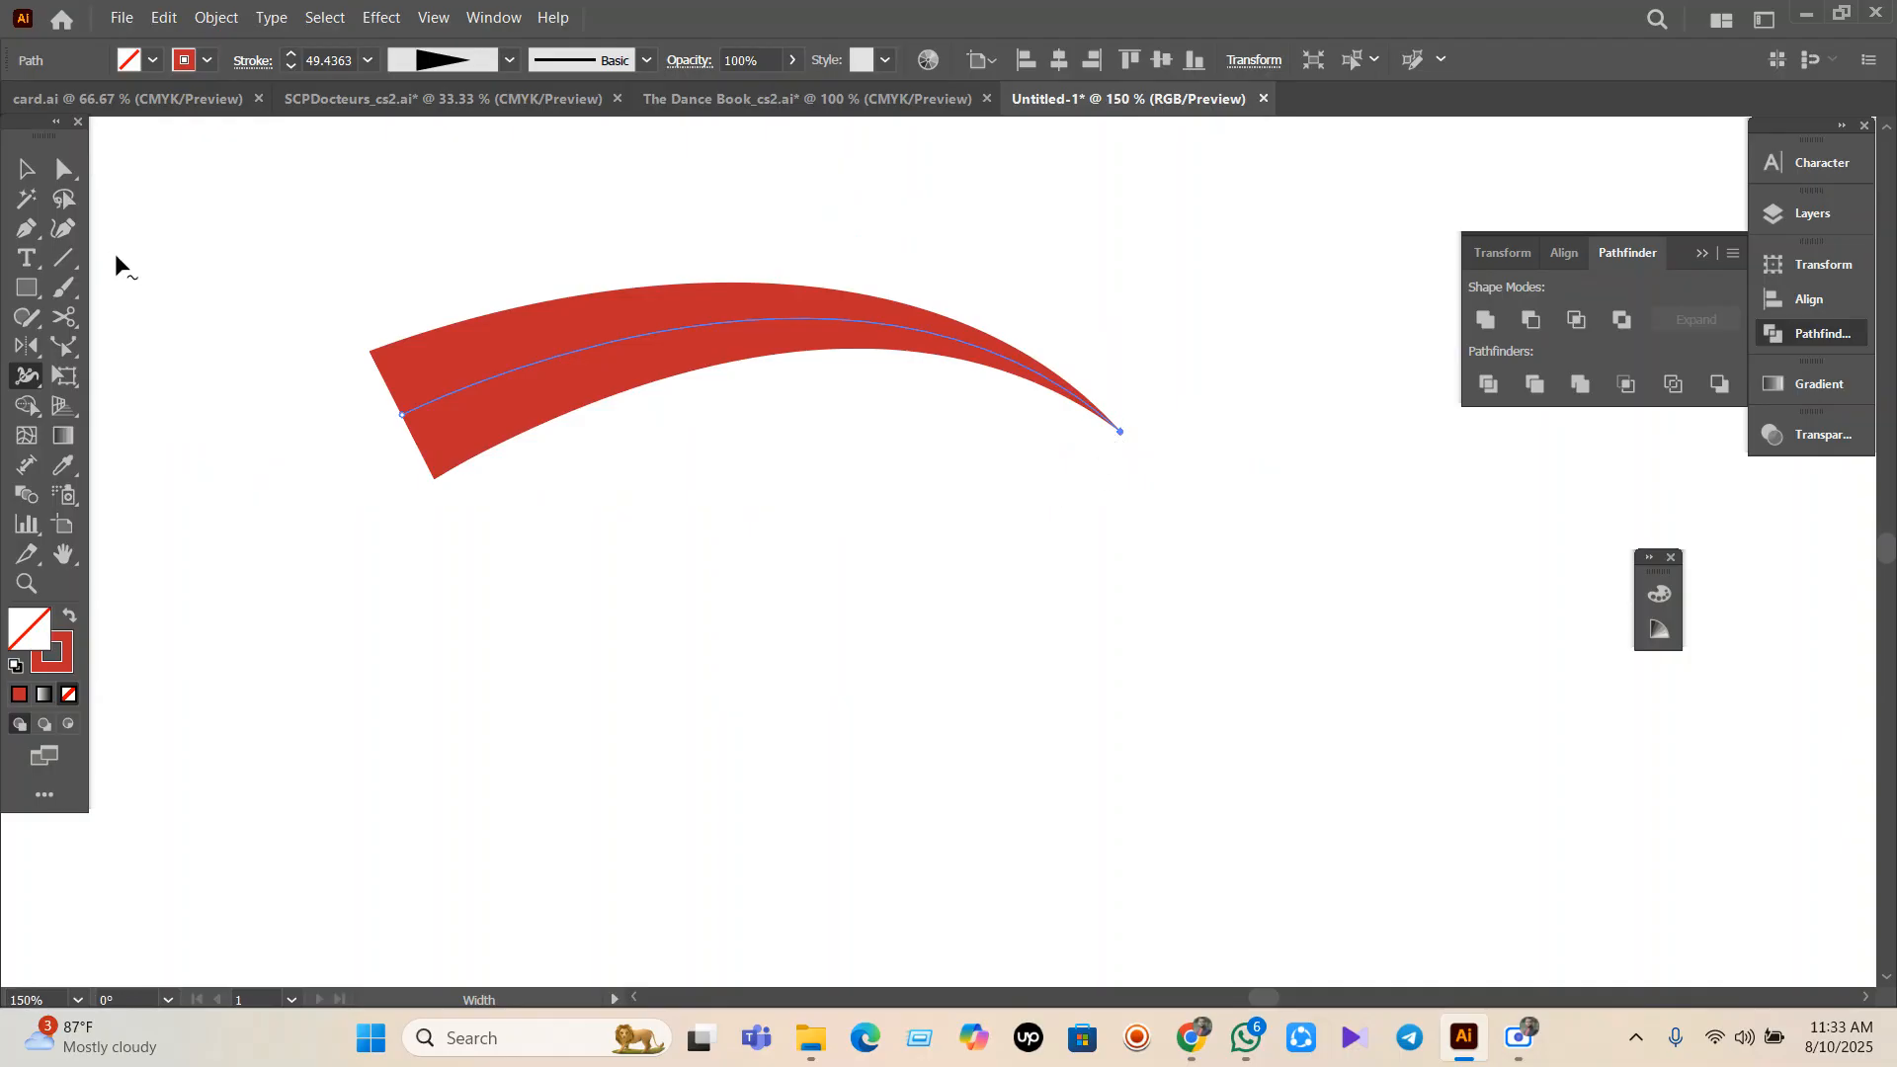
Draw a wide rectangle below the tapered arc, and swap its fill and stroke to make it solid red.
left_click(27, 377)
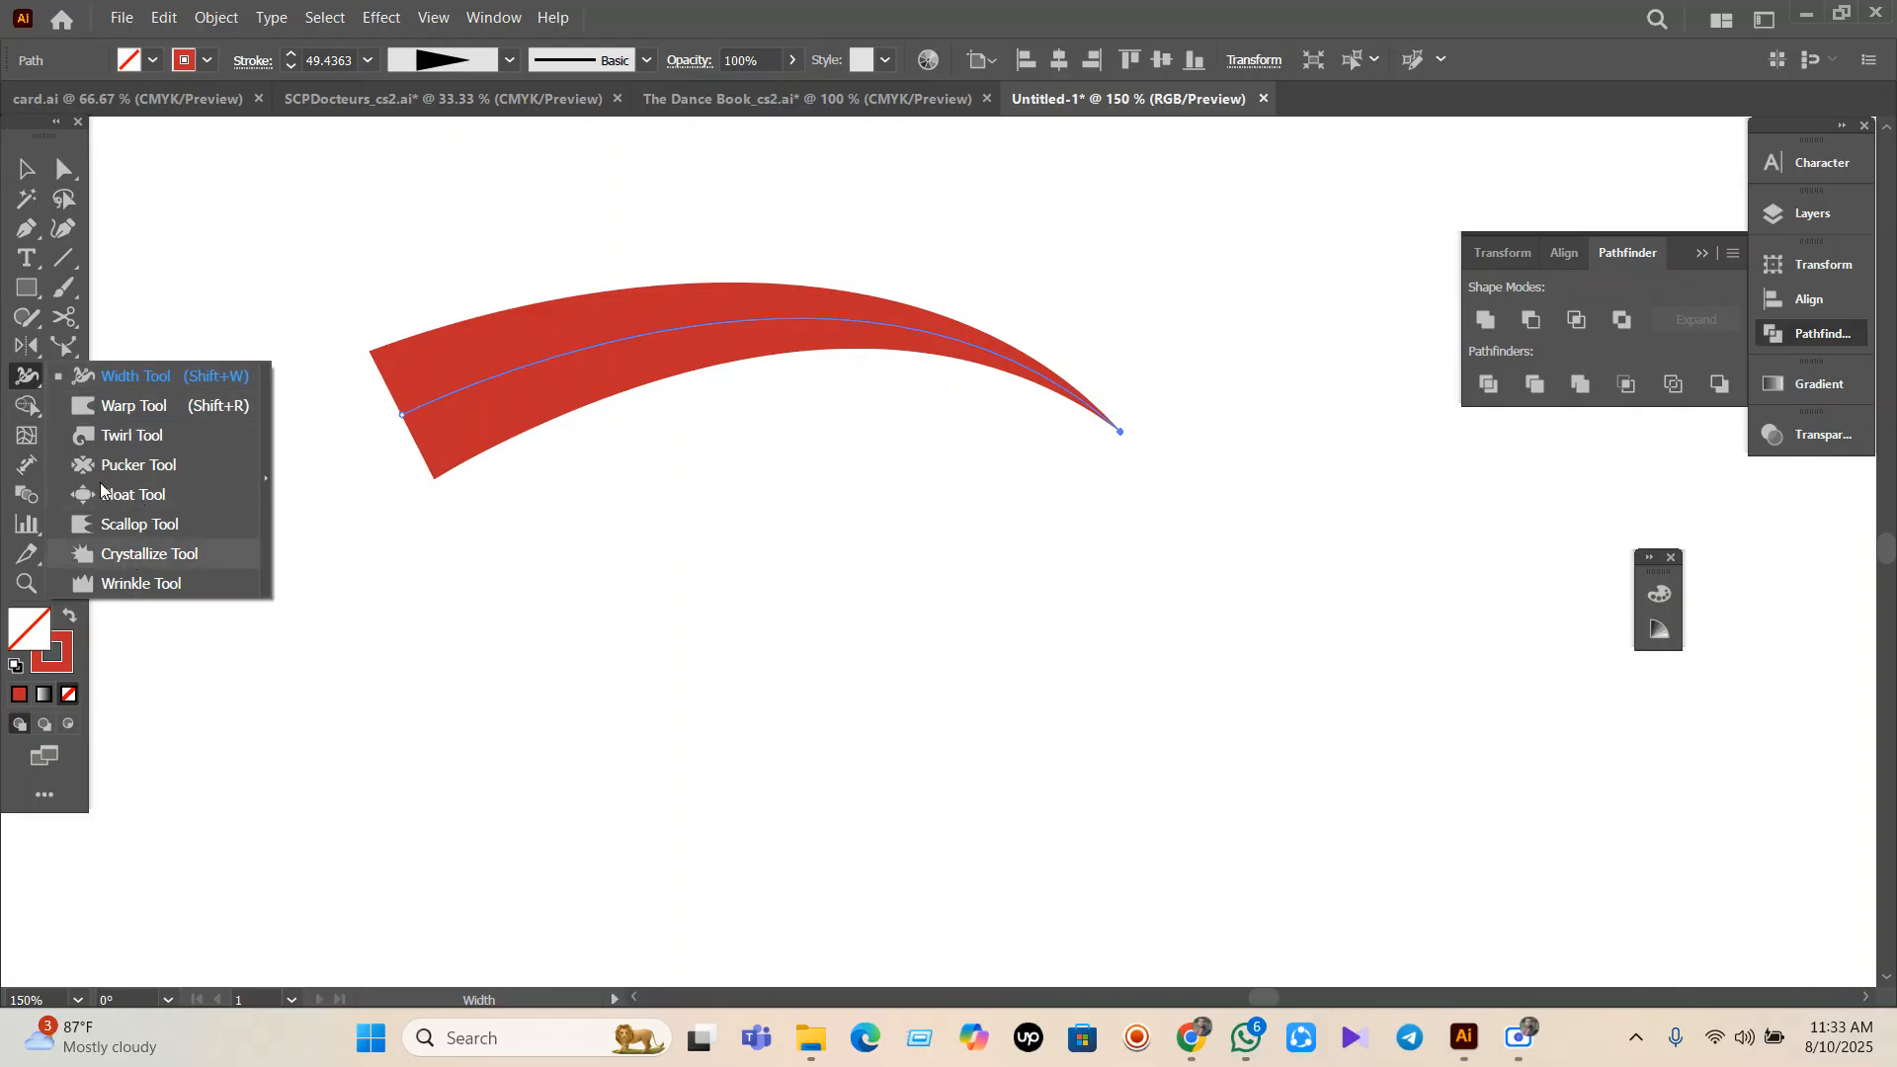
key("v")
left_click(18, 288)
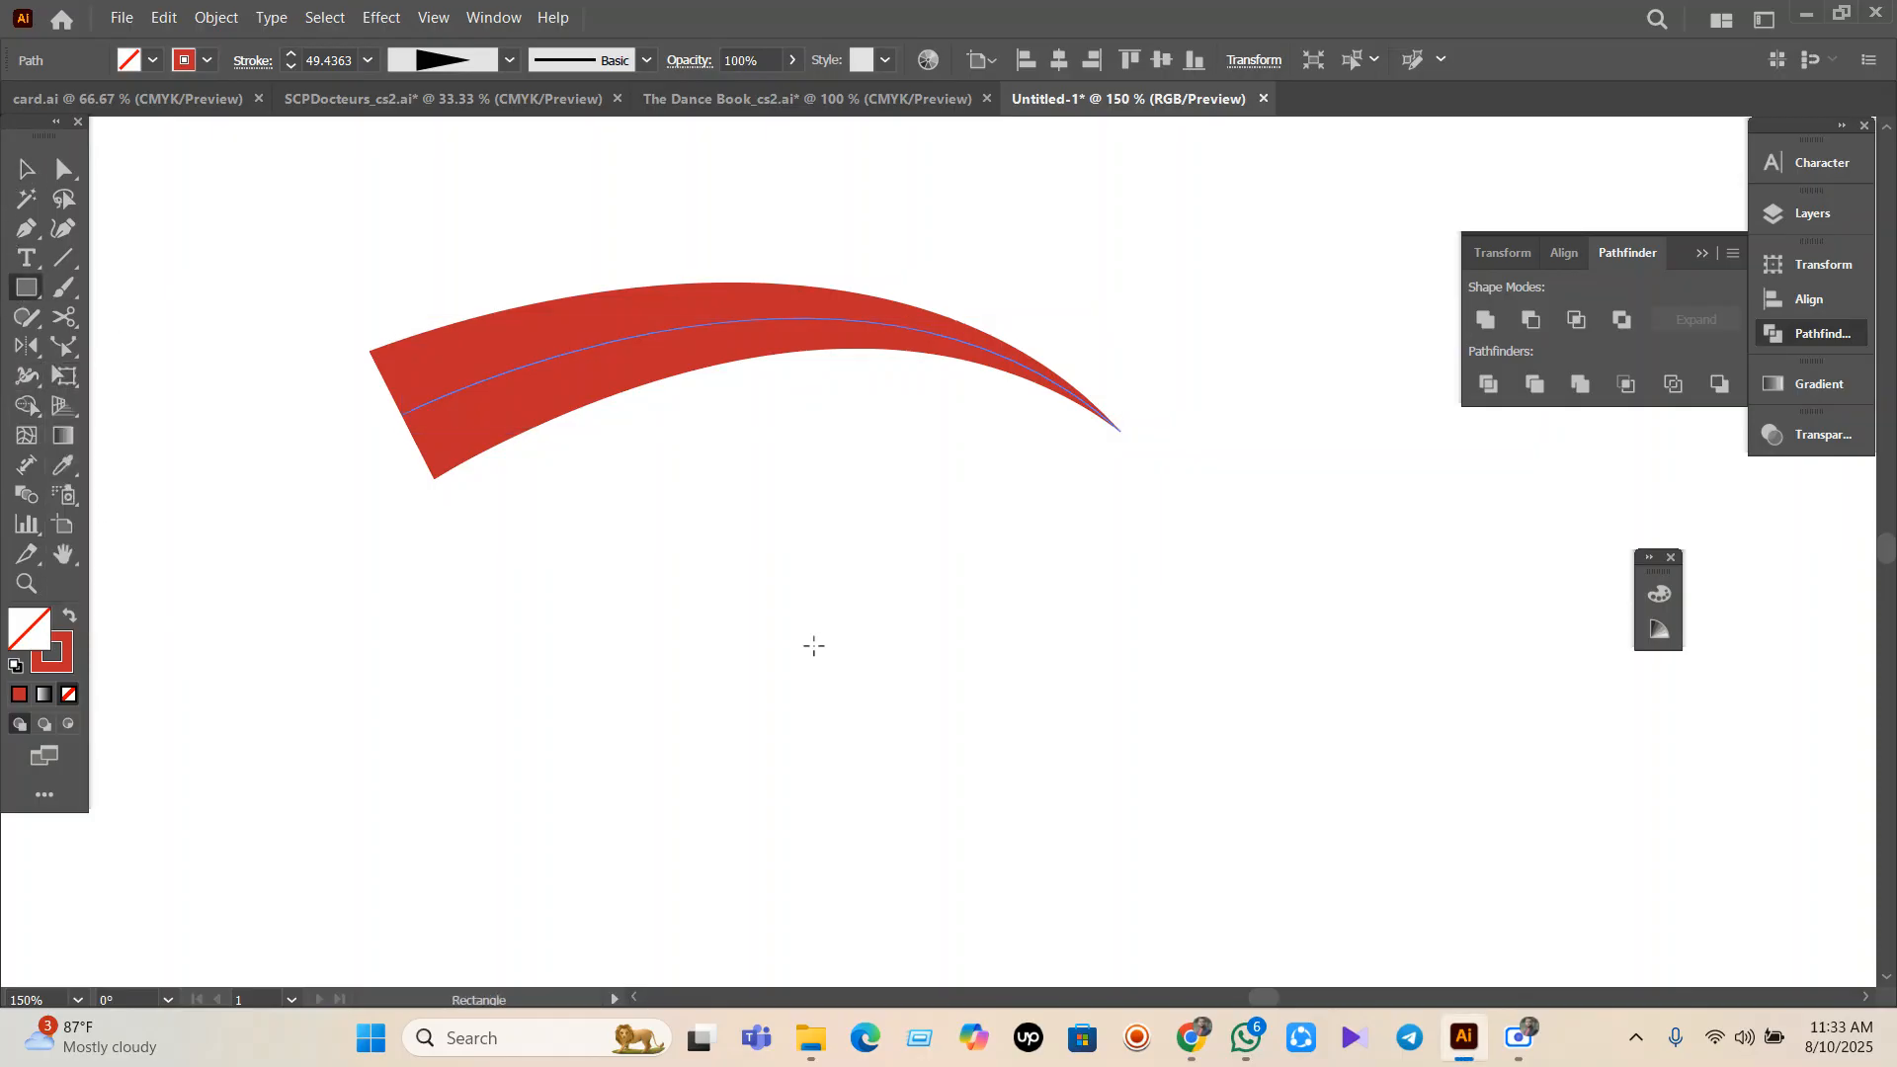
left_click_drag(810, 637, 1276, 882)
left_click(71, 618)
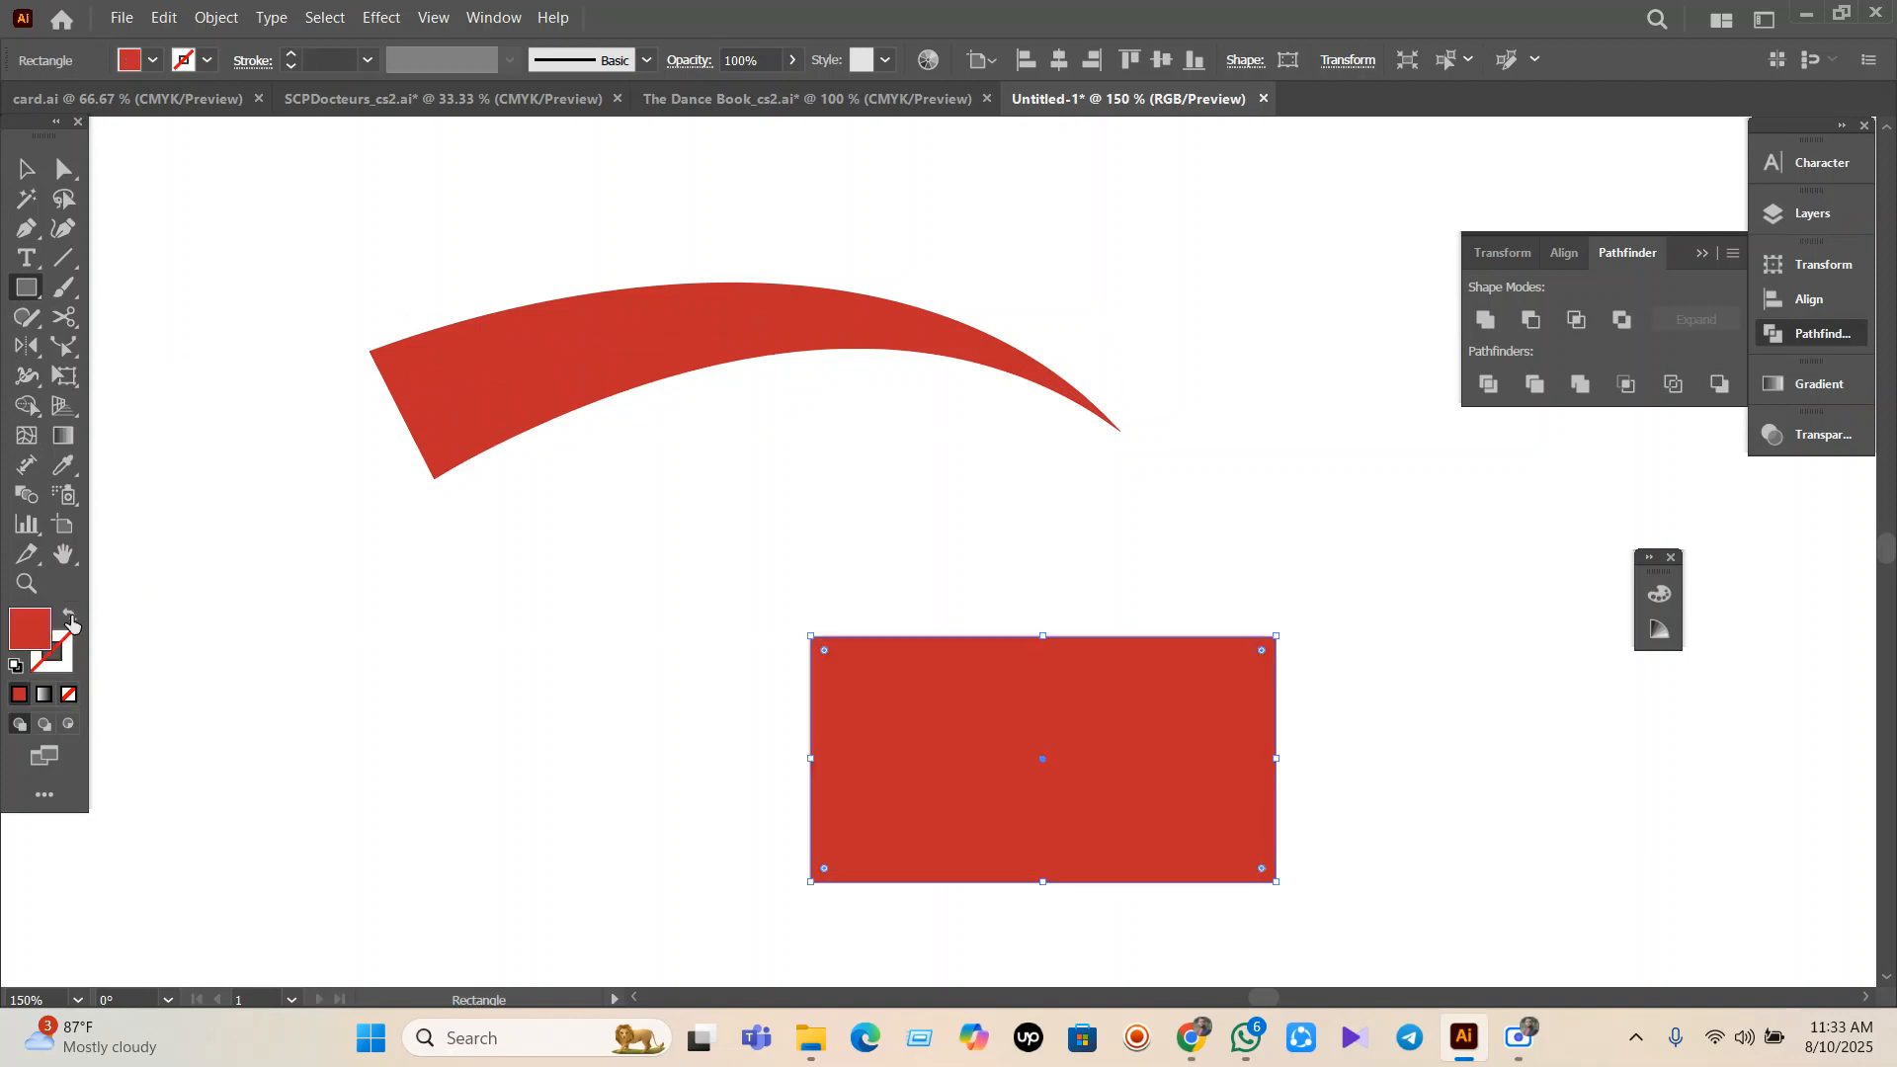
Twirl the rectangle's two upper corners into spirals with the Twirl tool, and delete the shape.
left_click(21, 383)
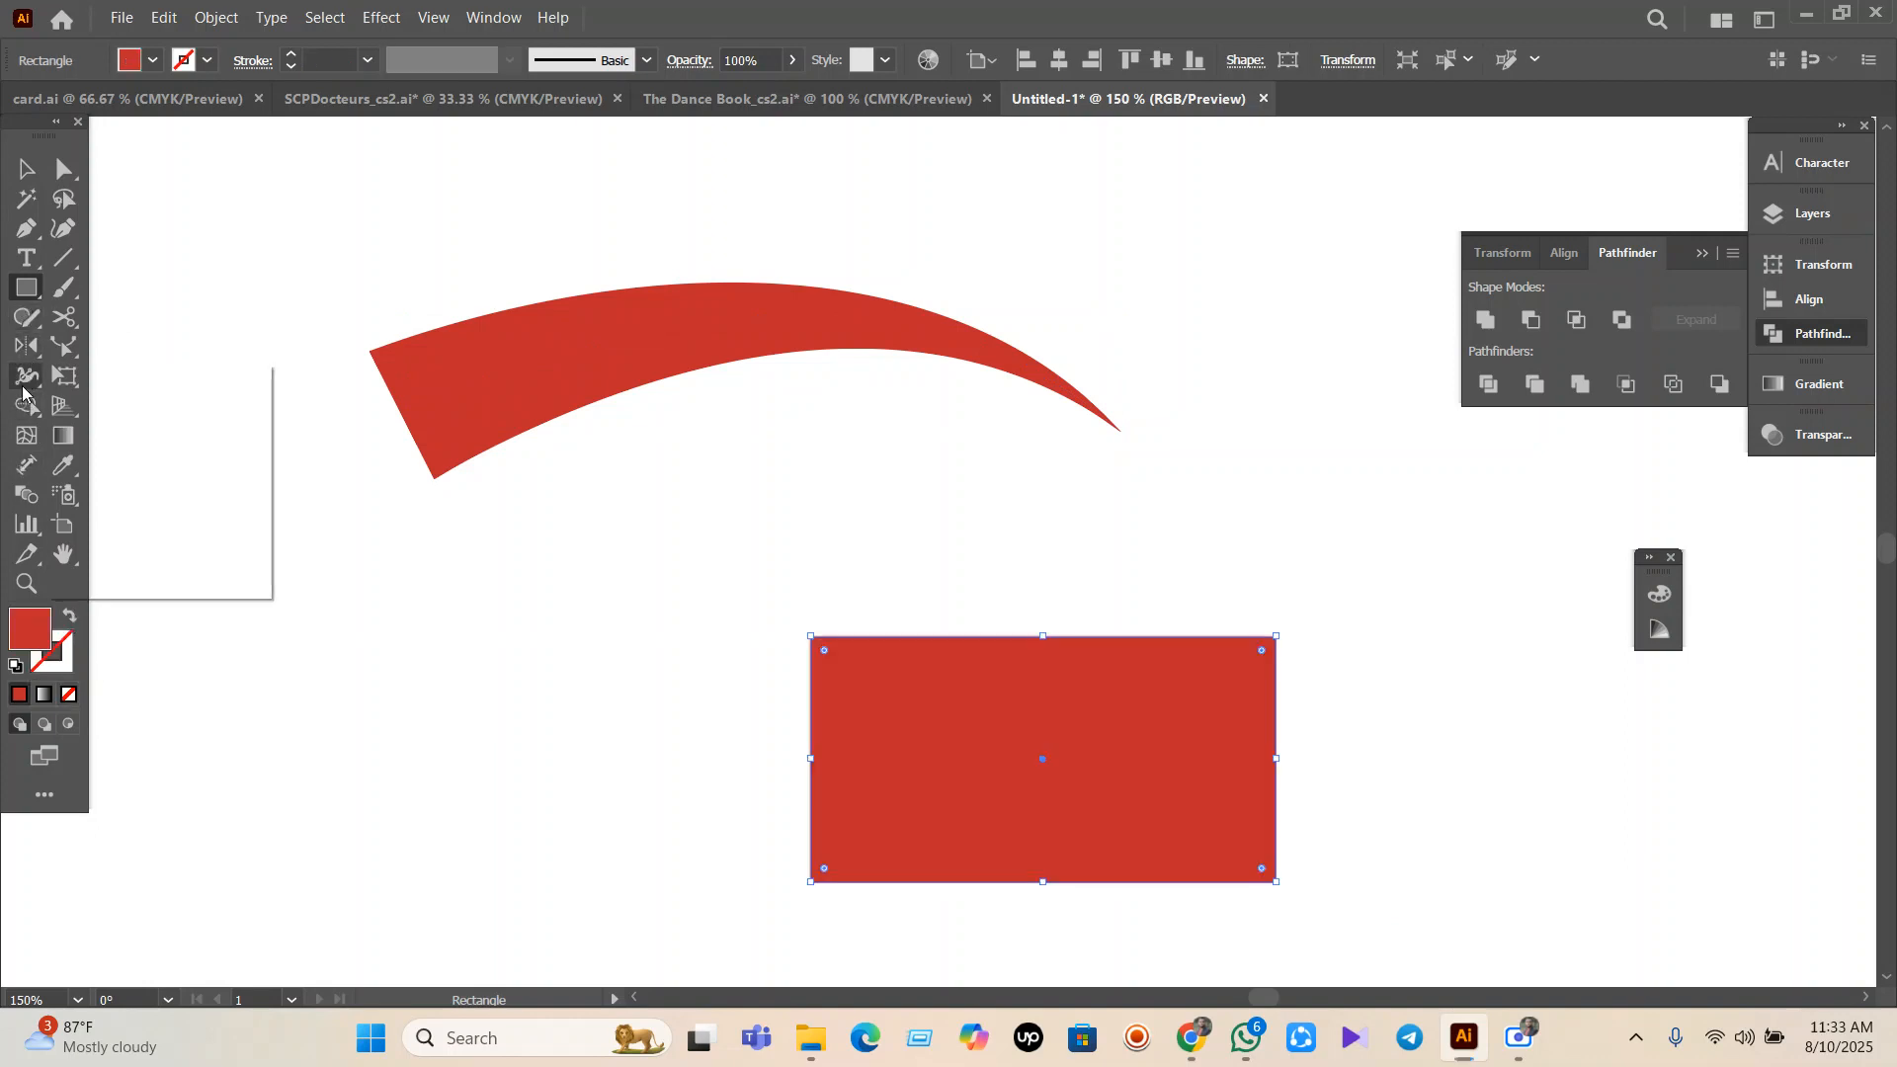
left_click(120, 447)
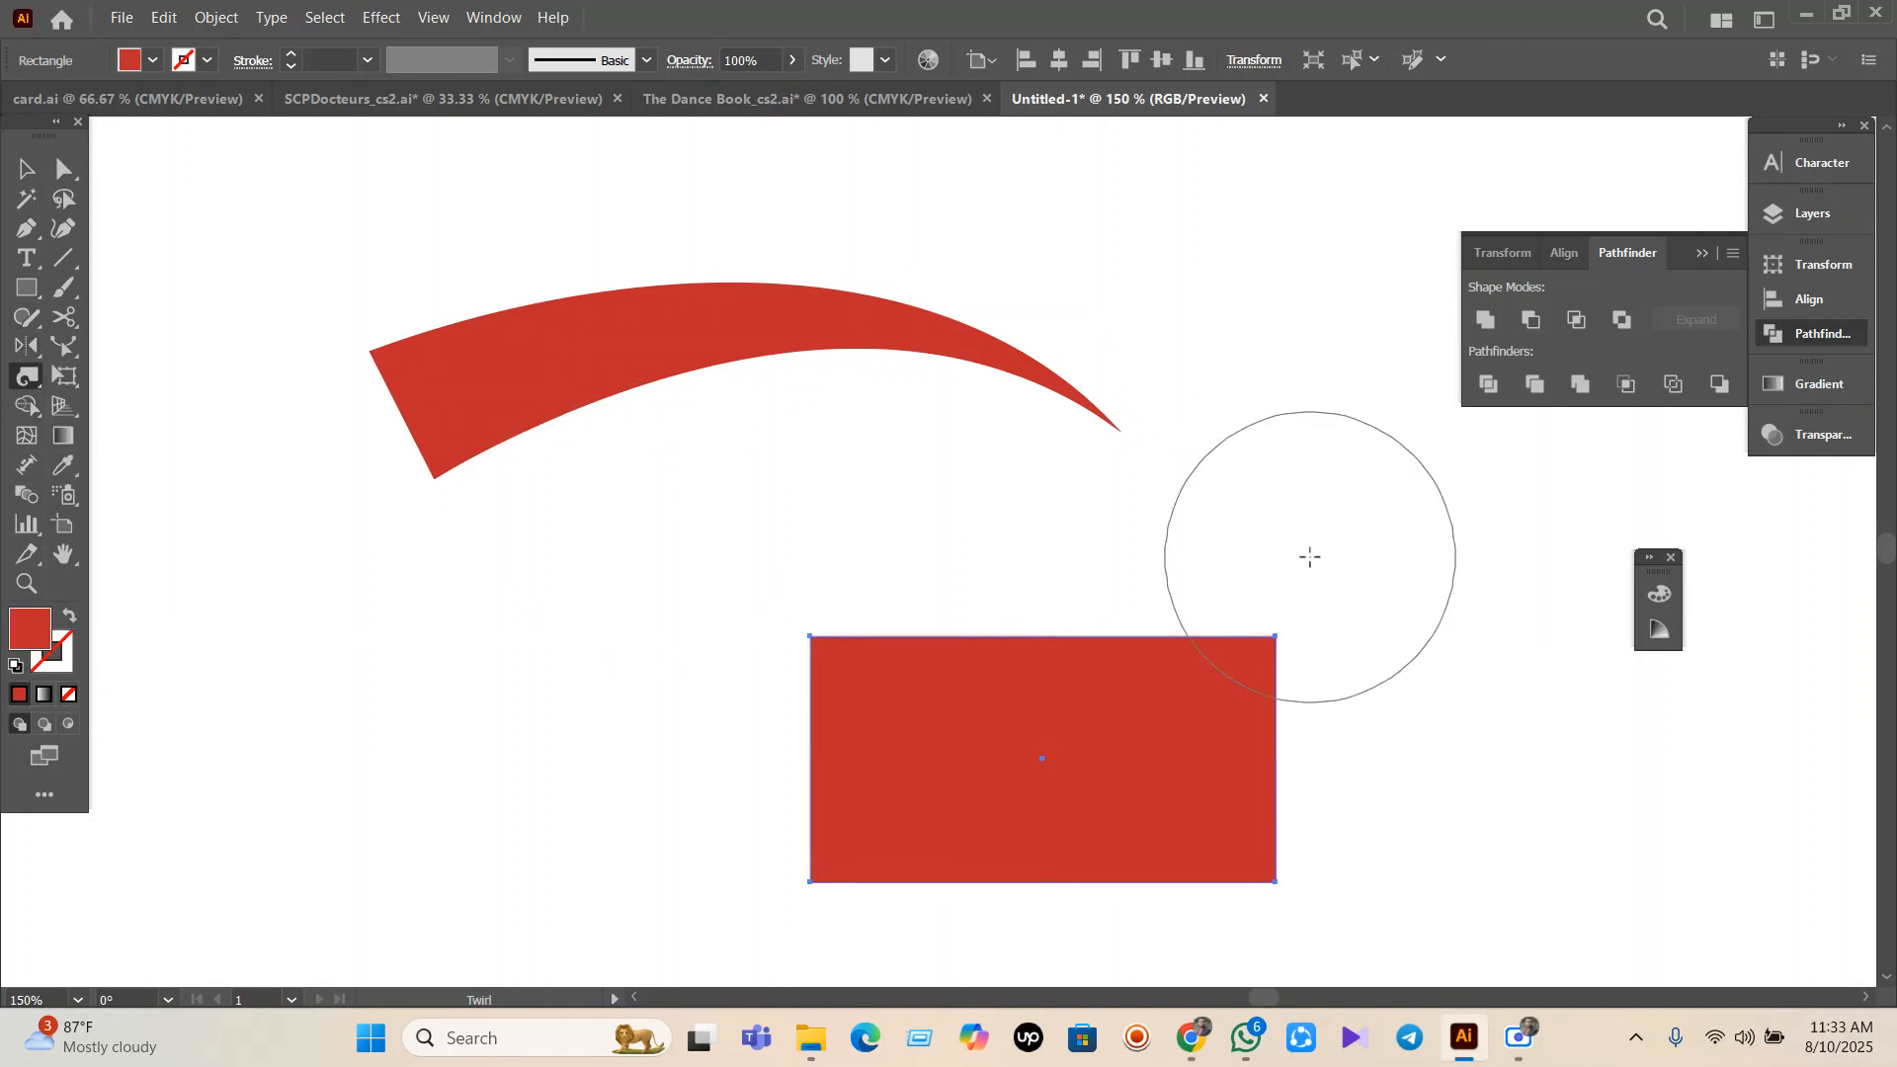
left_click_drag(1284, 639, 1275, 642)
left_click_drag(808, 645, 809, 644)
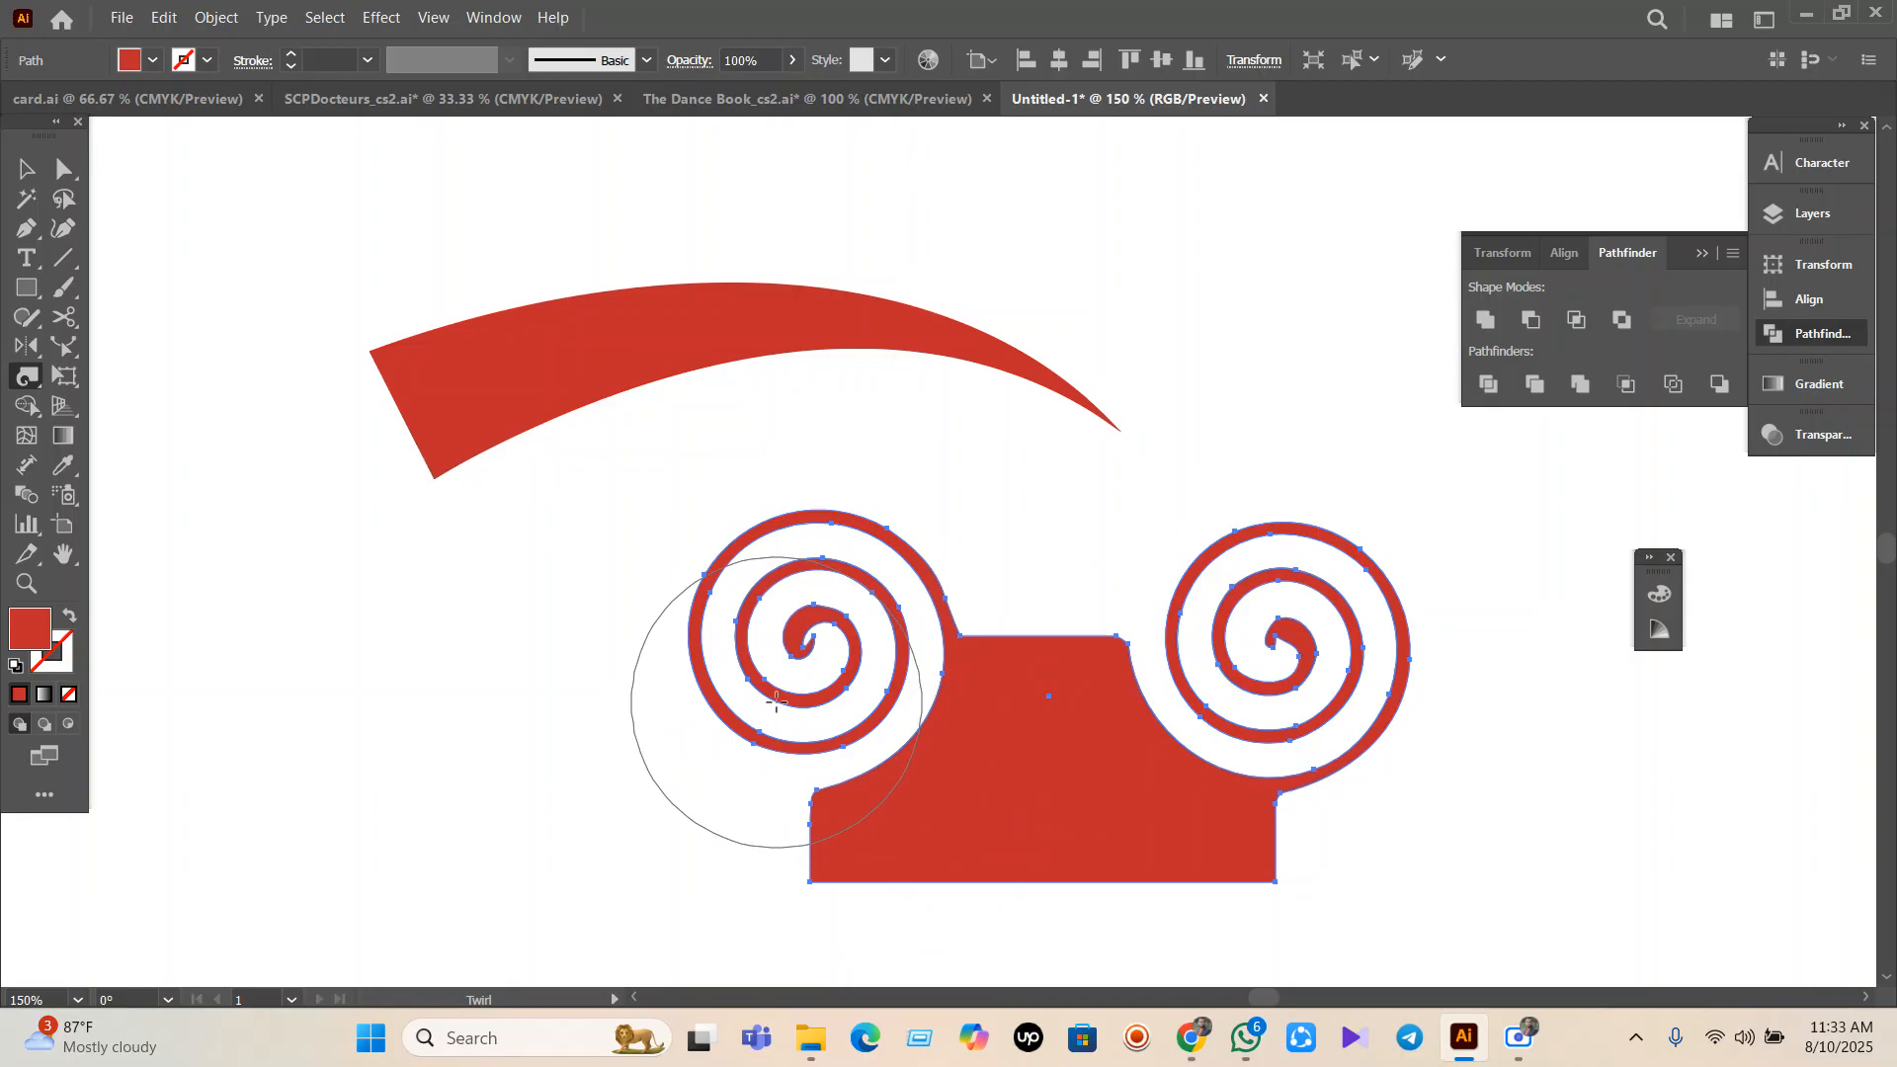
key("Delete")
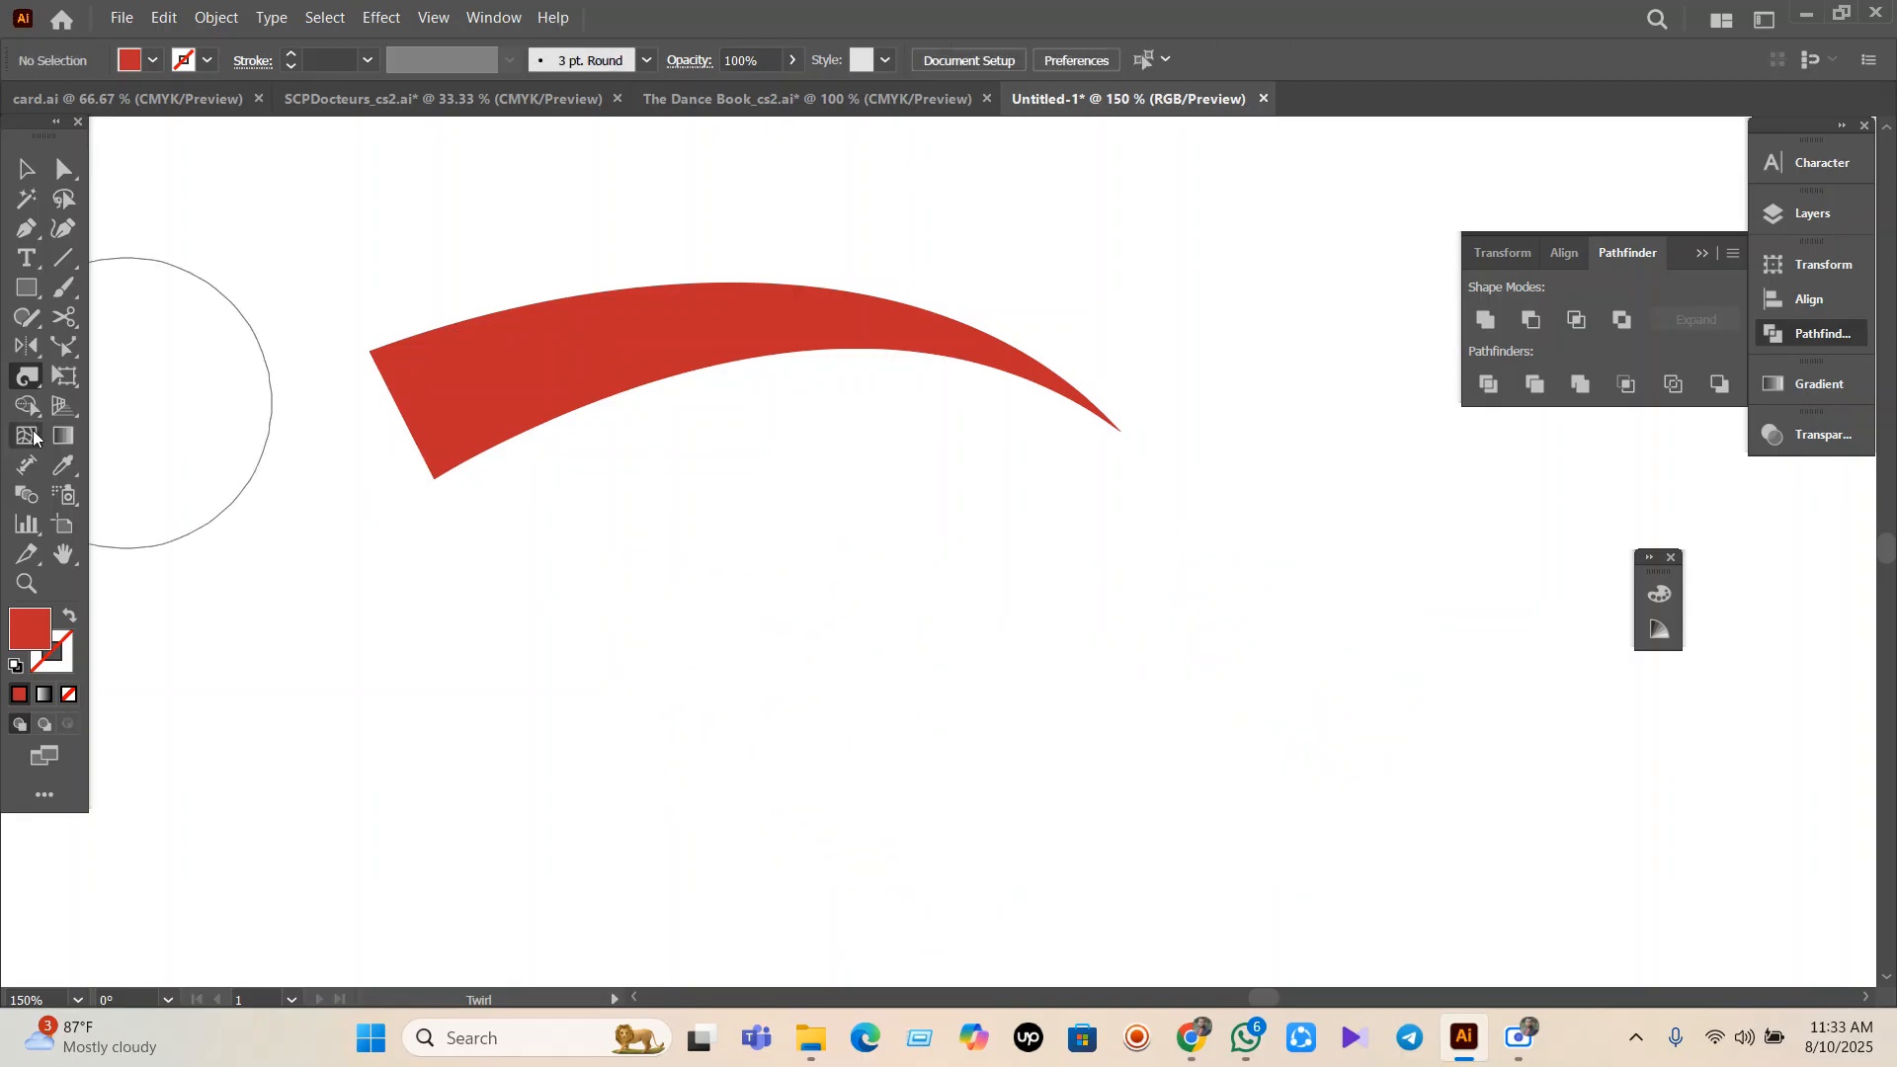
Draw a wide solid red rectangle below the right end of the tapered arc.
left_click_drag(26, 376, 130, 376)
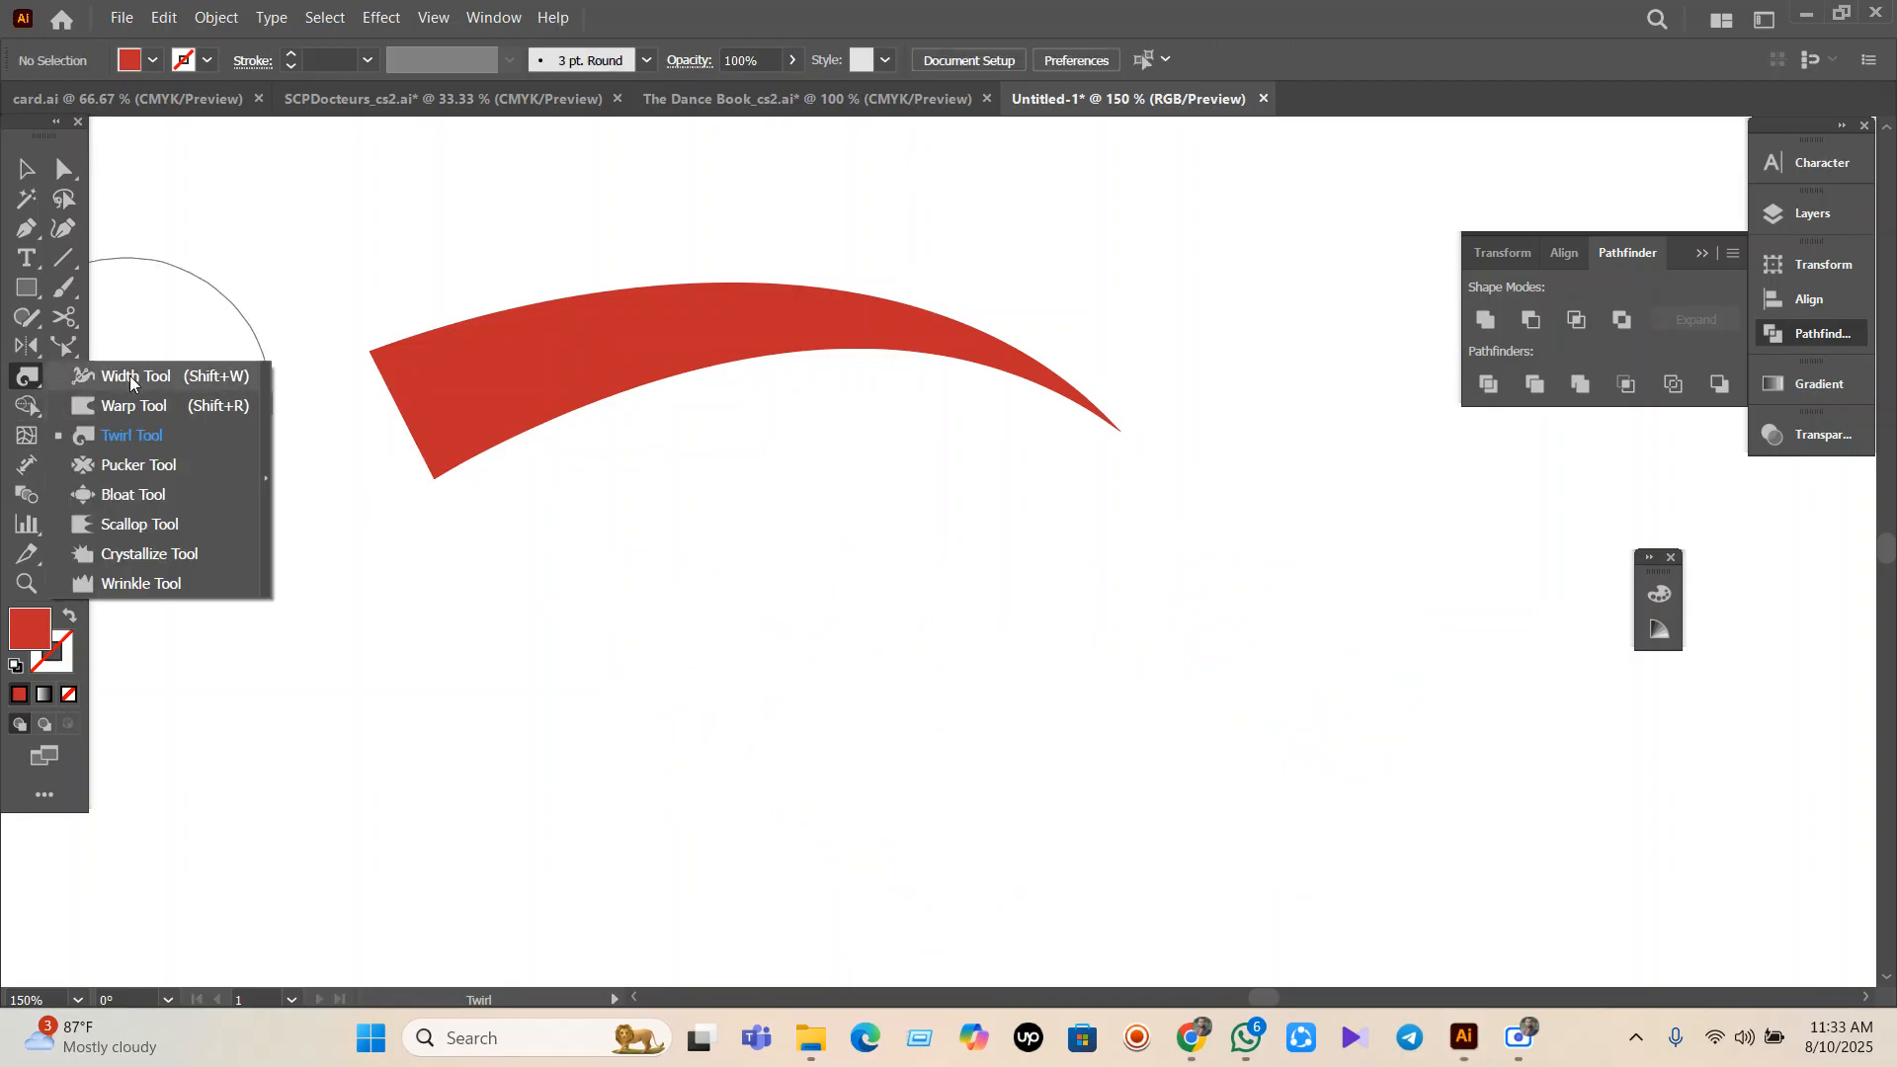
left_click(23, 376)
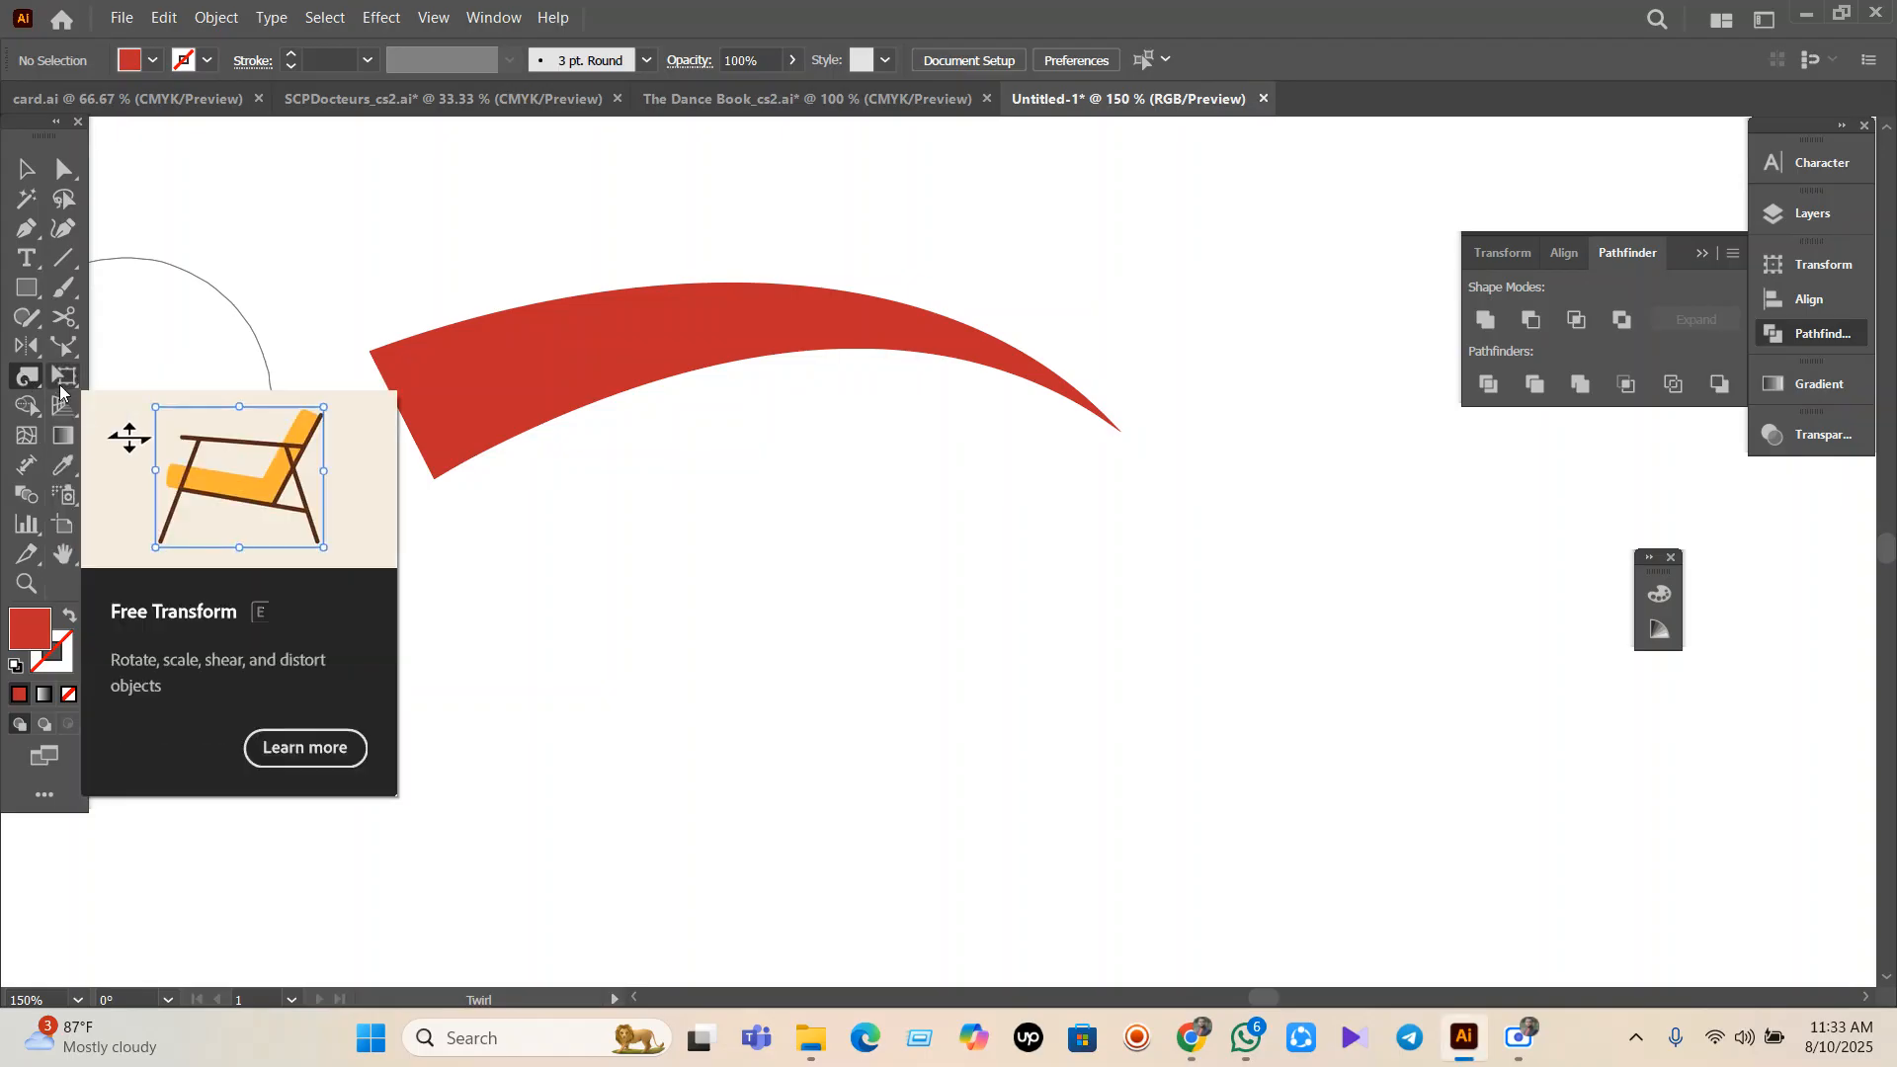
left_click(63, 388)
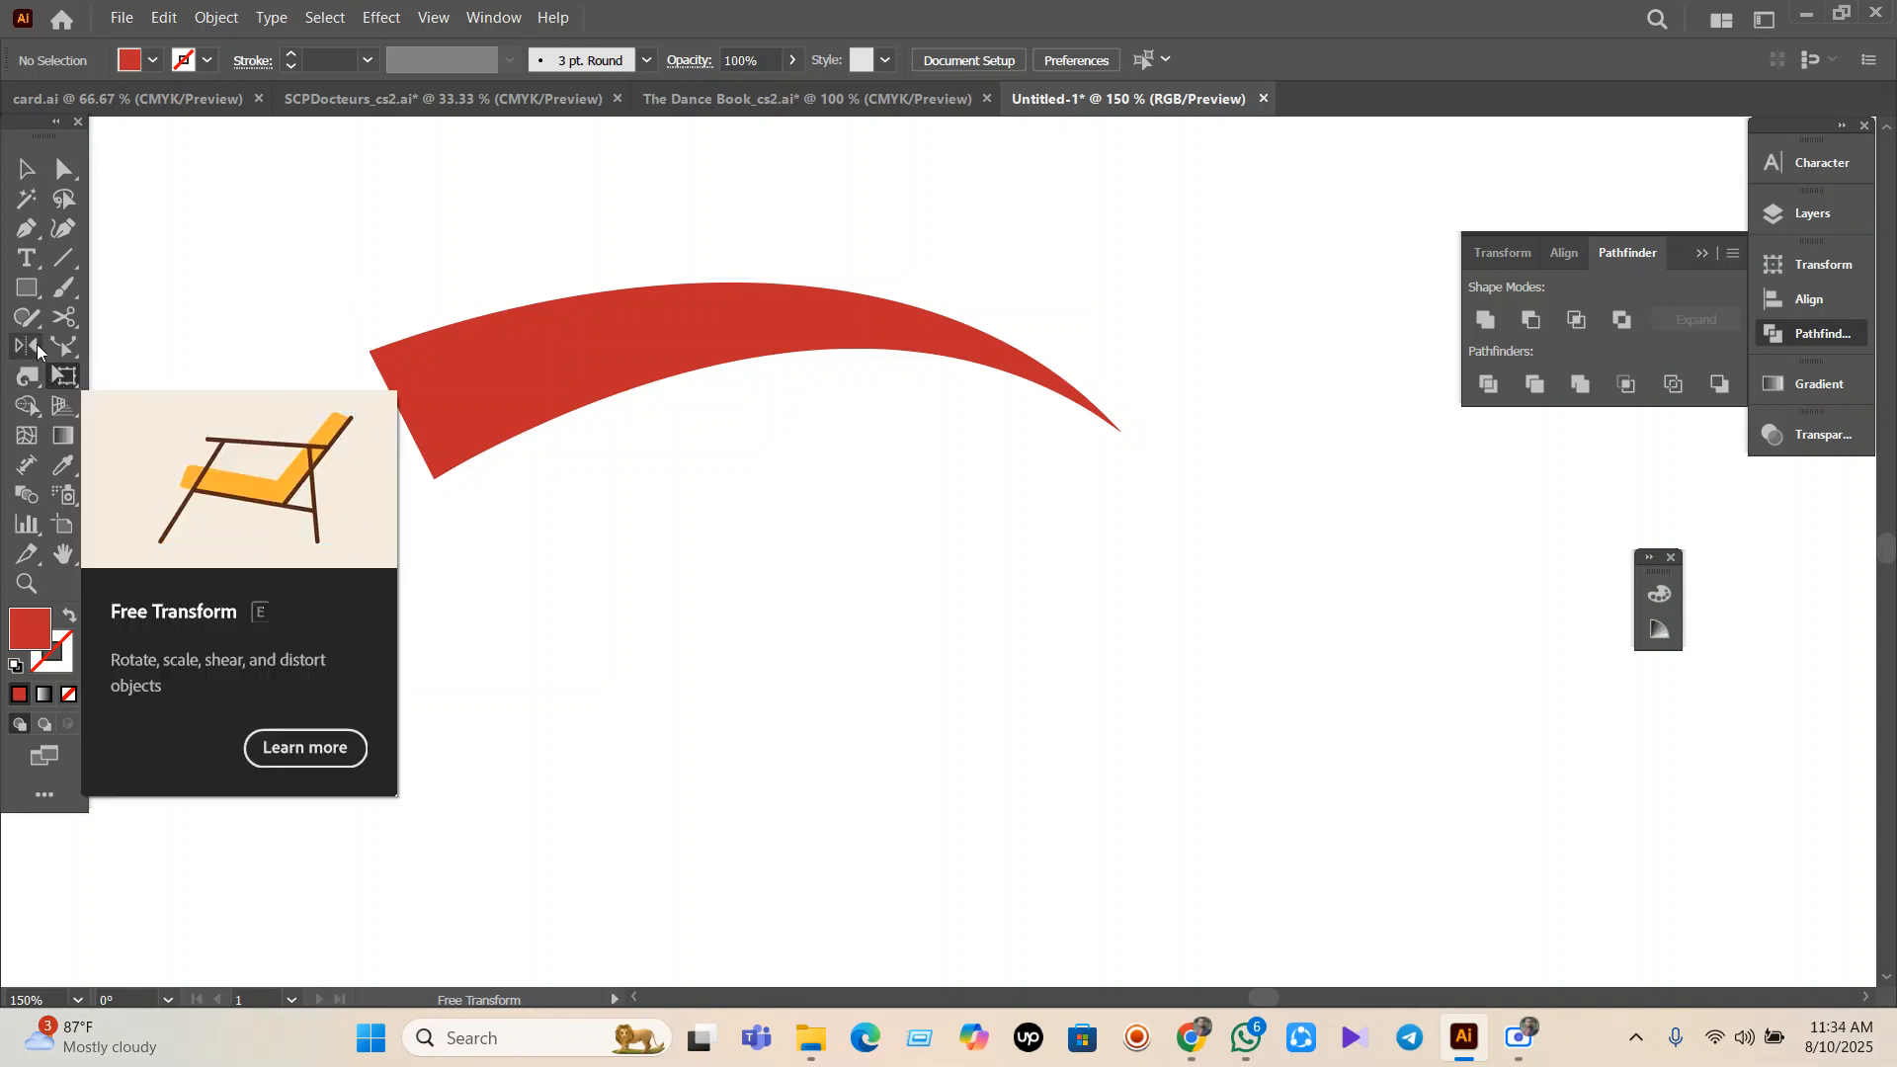
key("m")
left_click_drag(873, 597, 1288, 833)
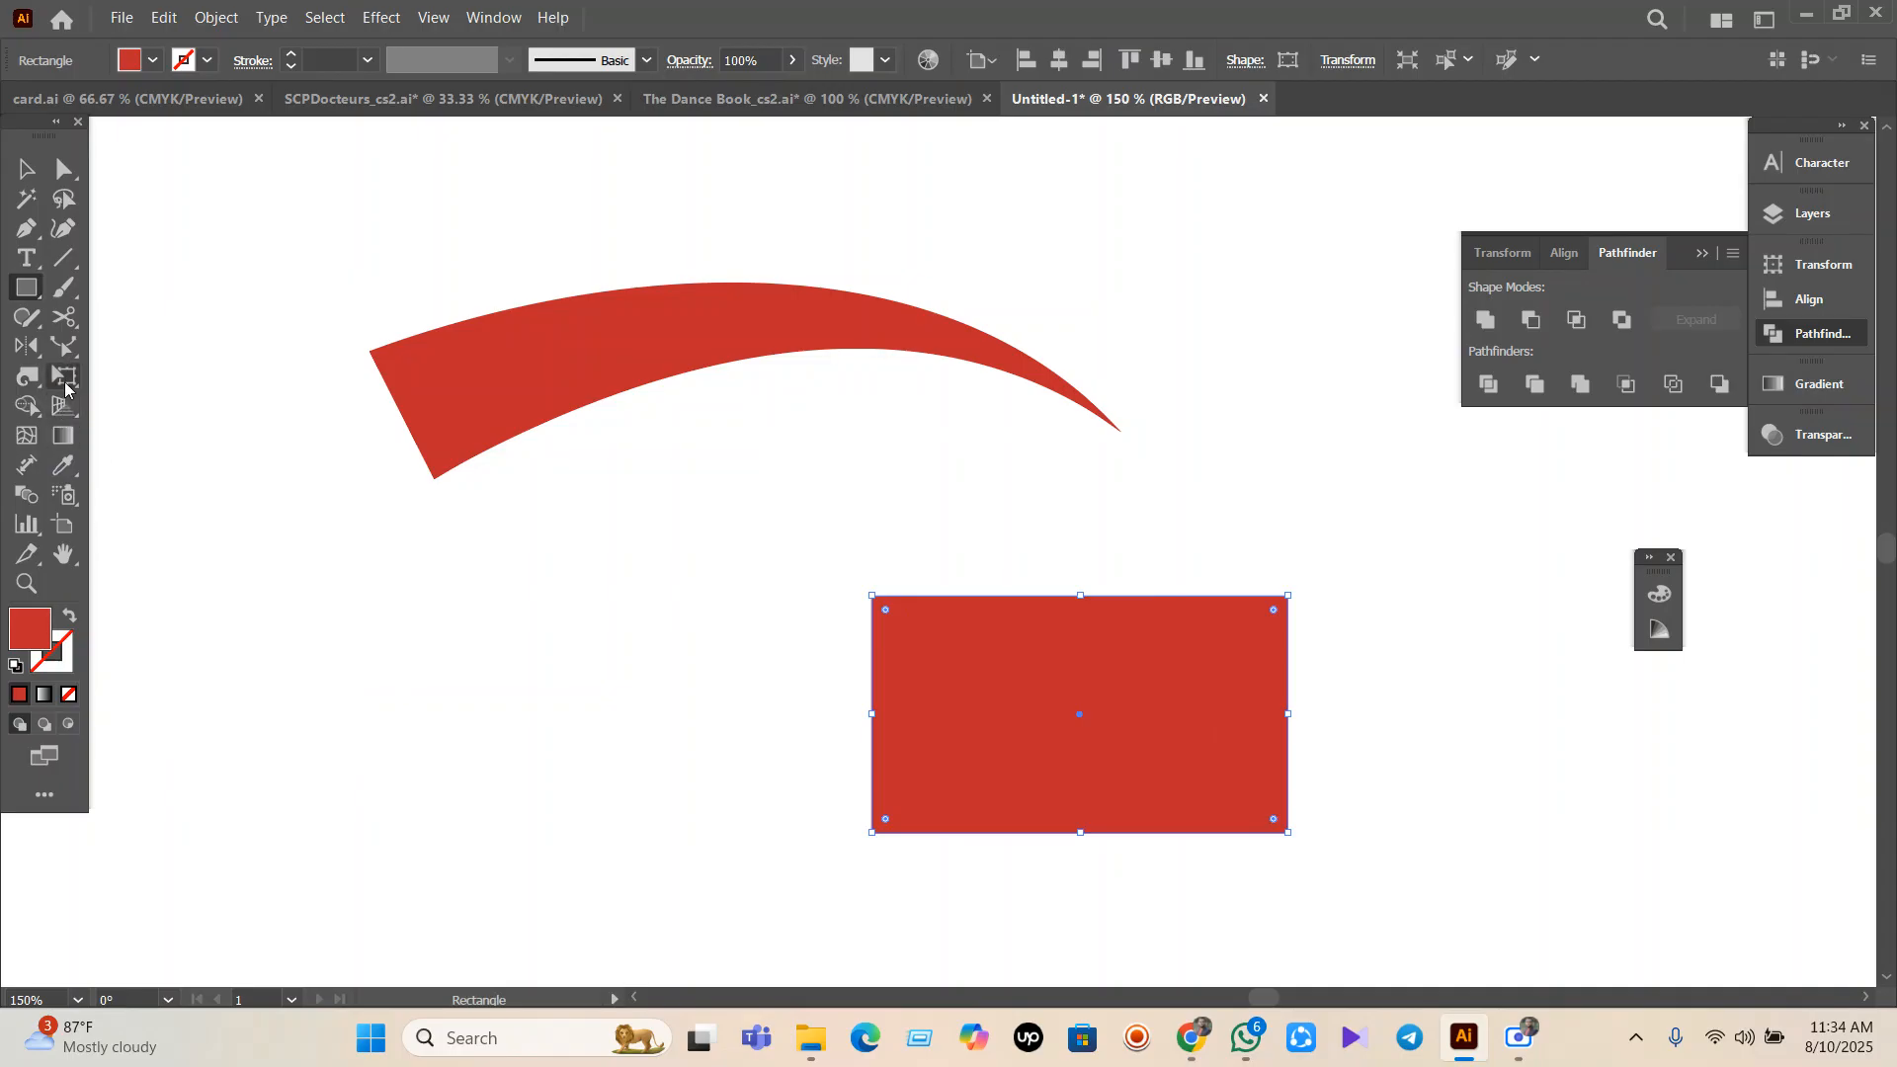
Enlarge the red rectangle with the Free Transform tool, stretching it upward, out to both sides and slightly downward.
left_click(66, 378)
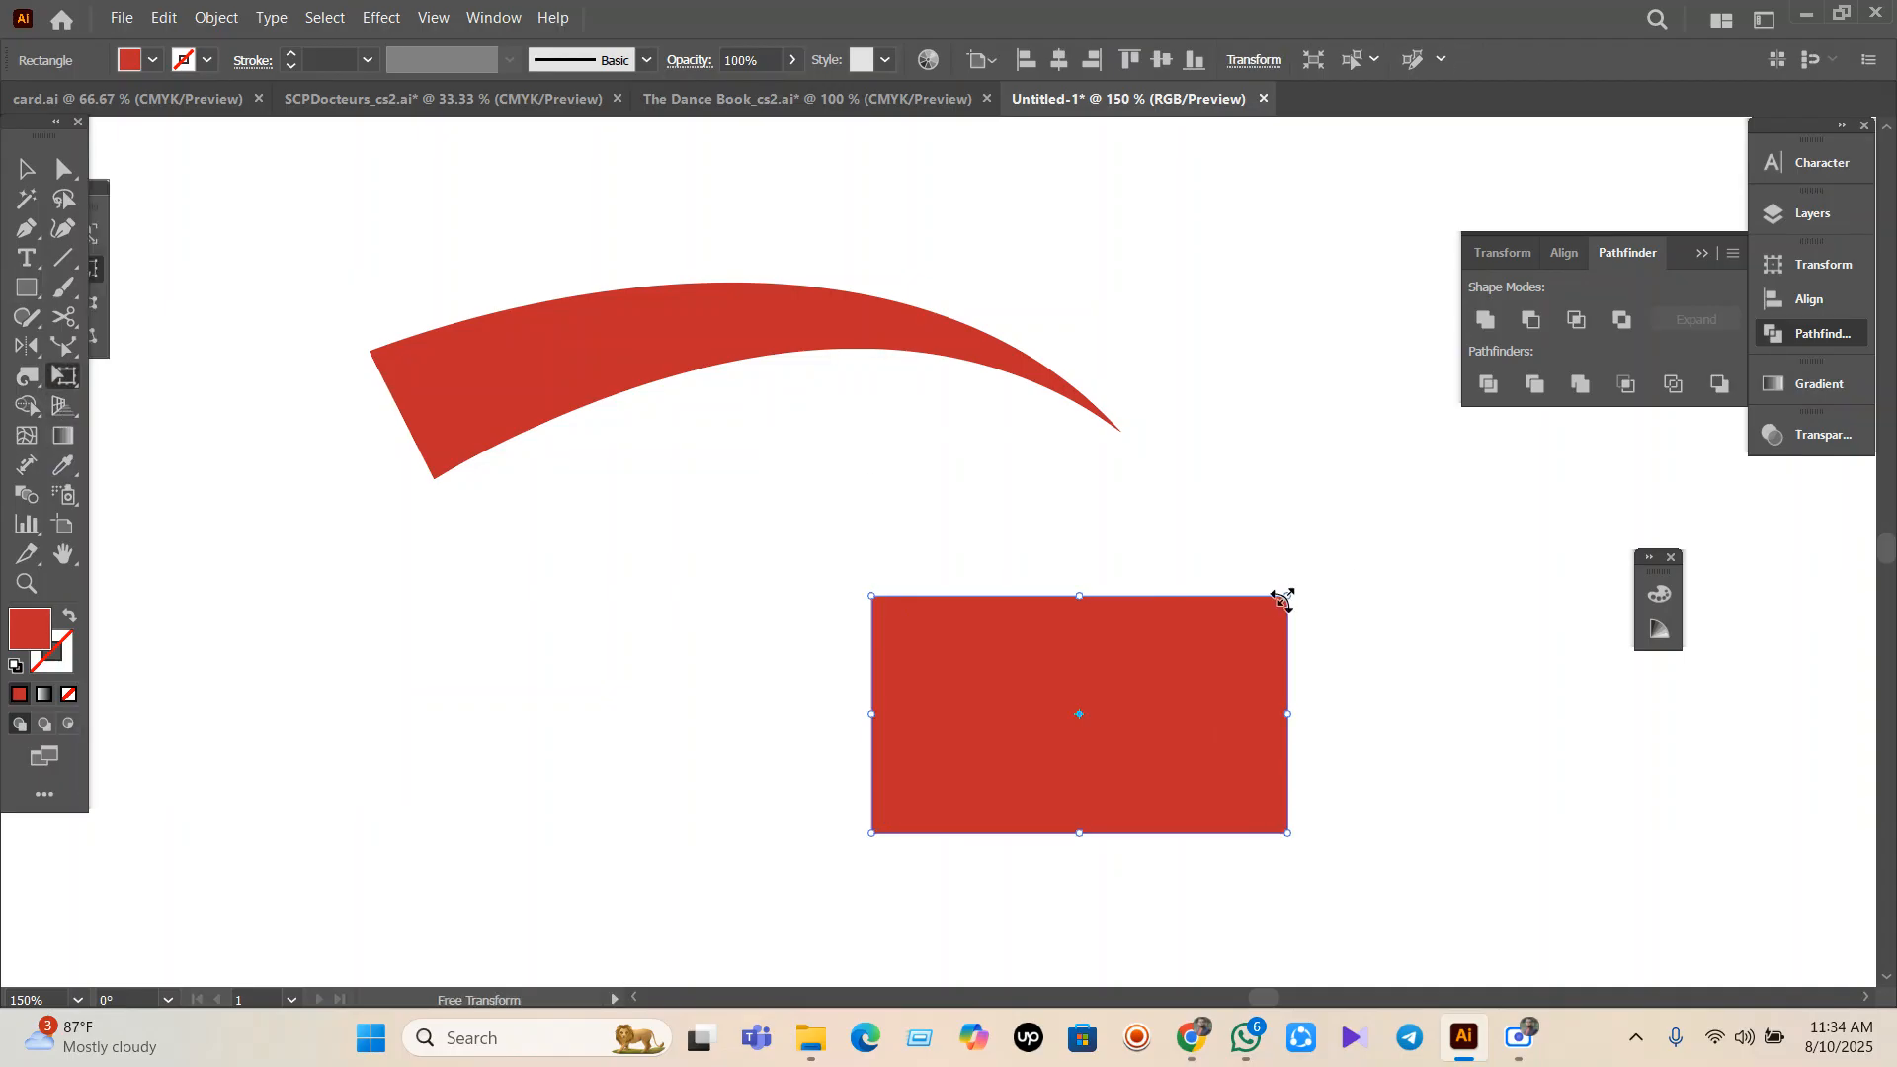
left_click_drag(1284, 603, 1024, 739)
left_click_drag(1084, 597, 1082, 542)
left_click_drag(1290, 697, 1368, 688)
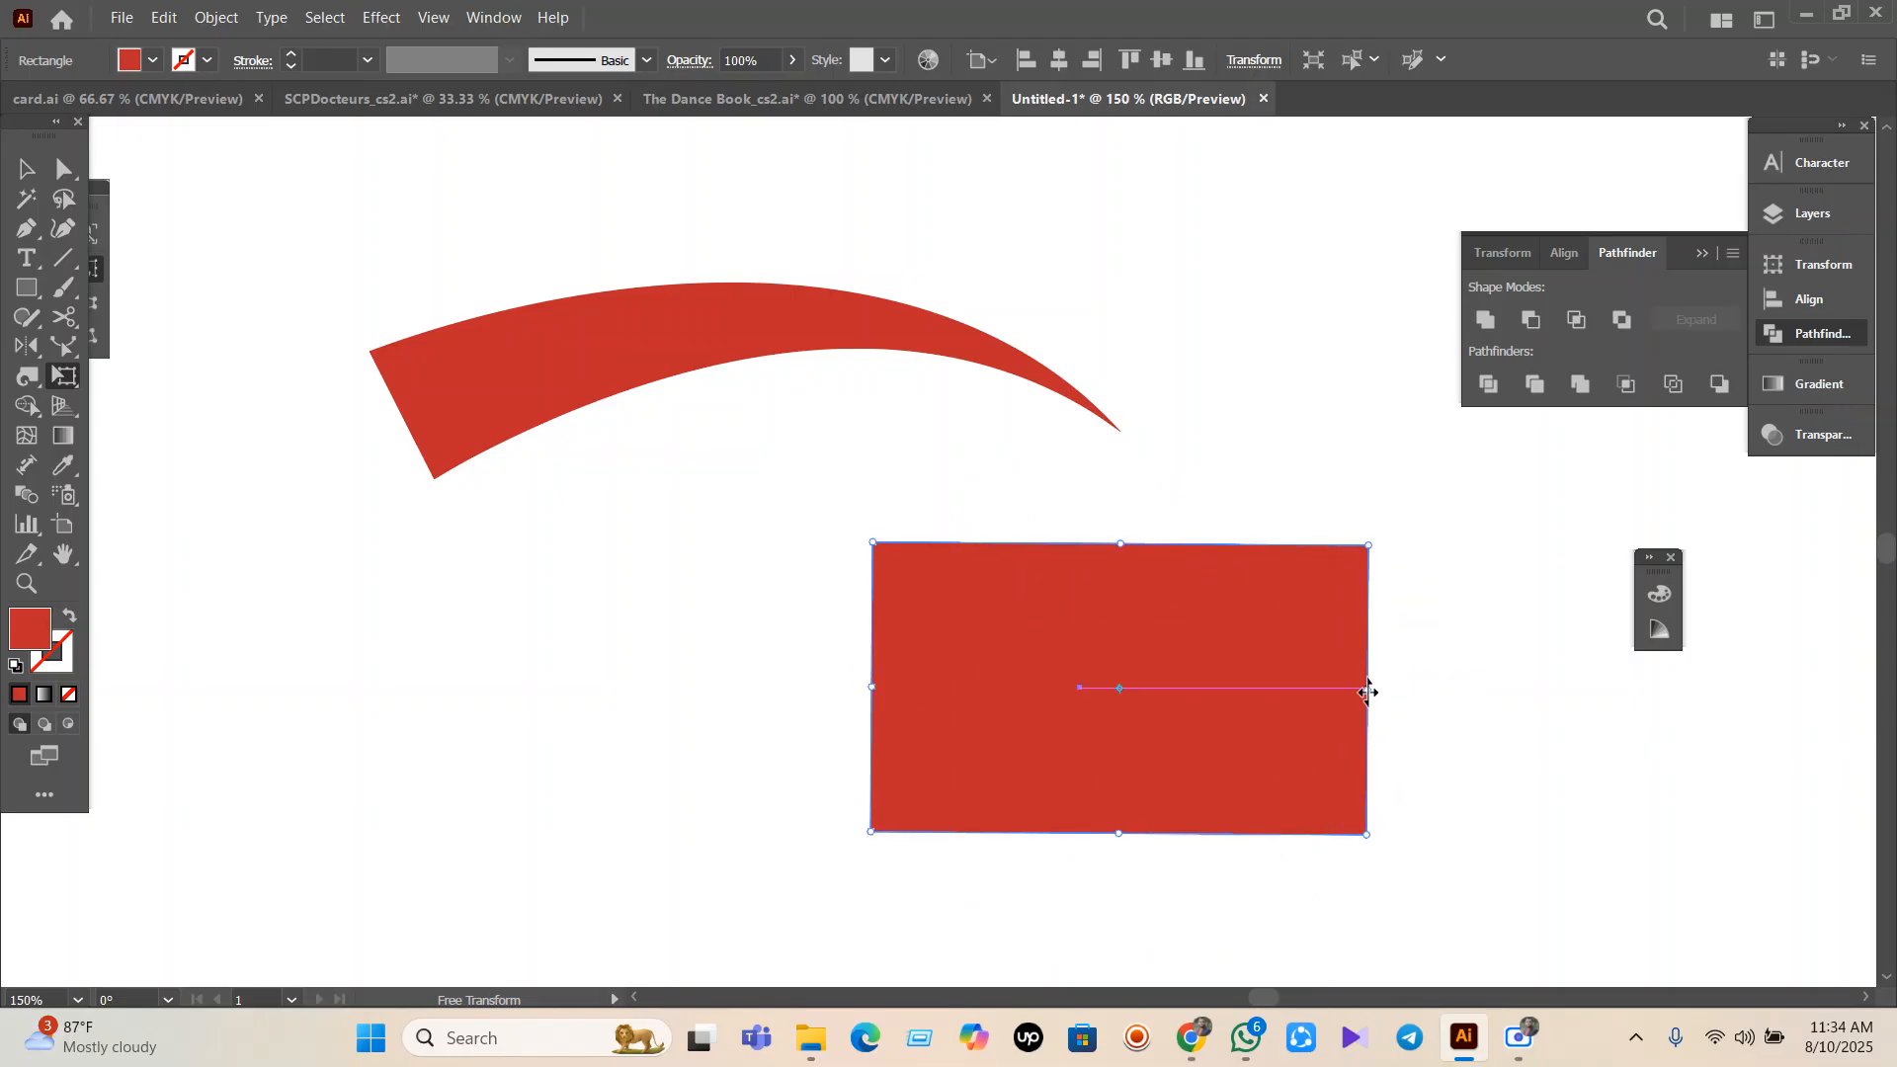
left_click_drag(869, 687, 820, 689)
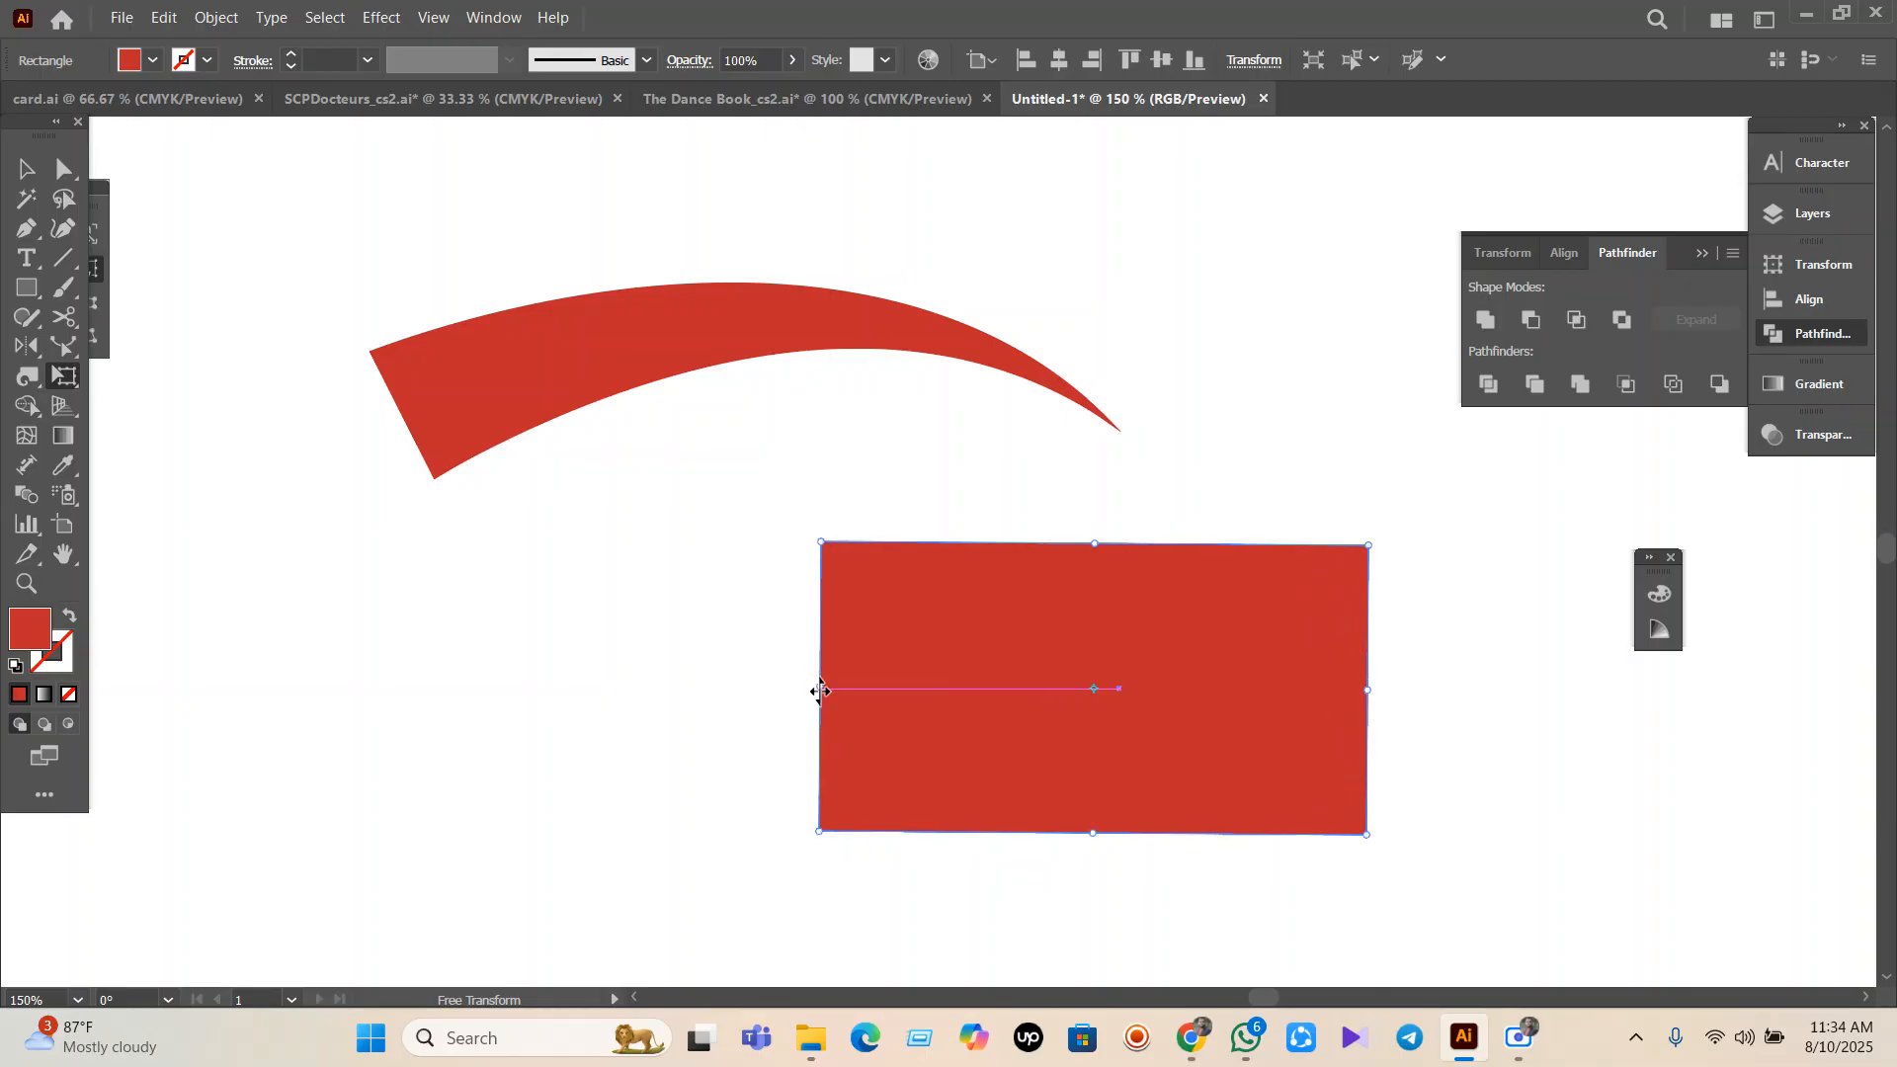
left_click_drag(820, 830, 742, 843)
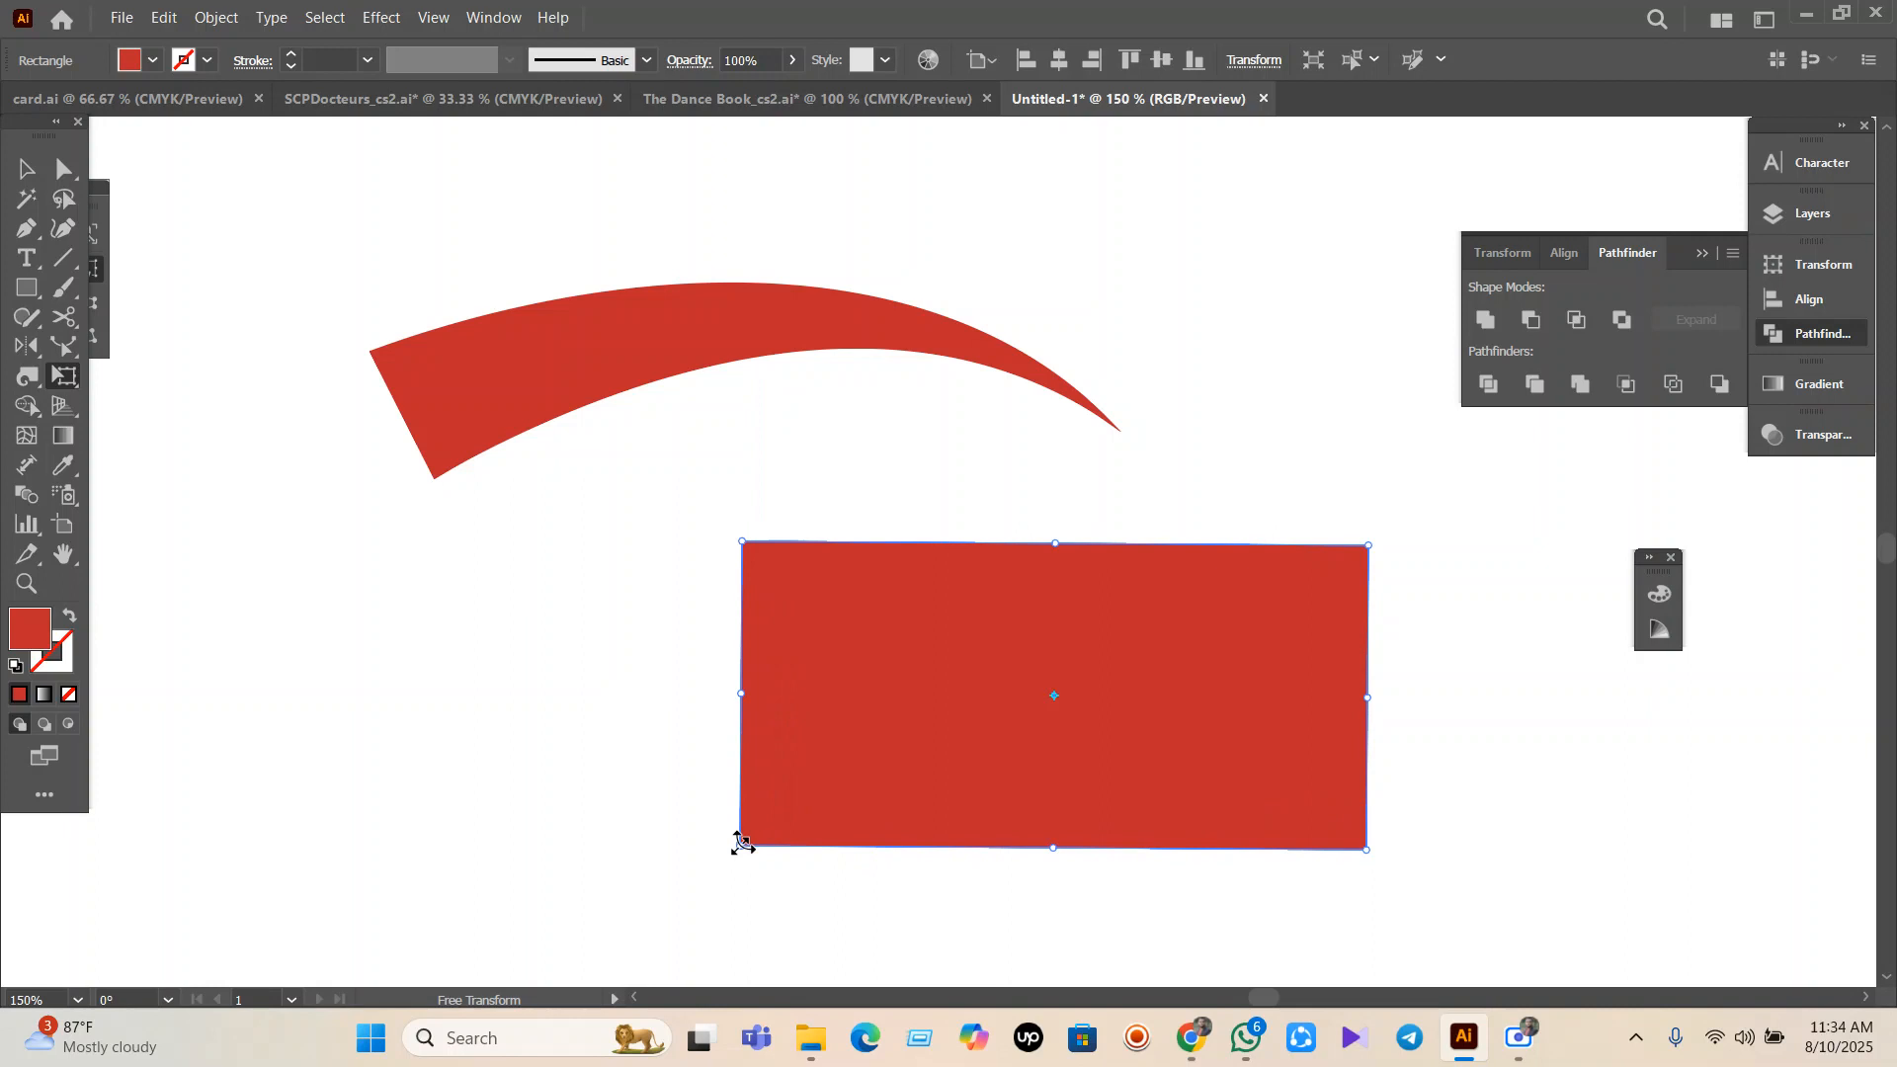
Add three Puppet Warp pins to the rectangle, one near the upper middle and two towards its upper left.
left_click(60, 379)
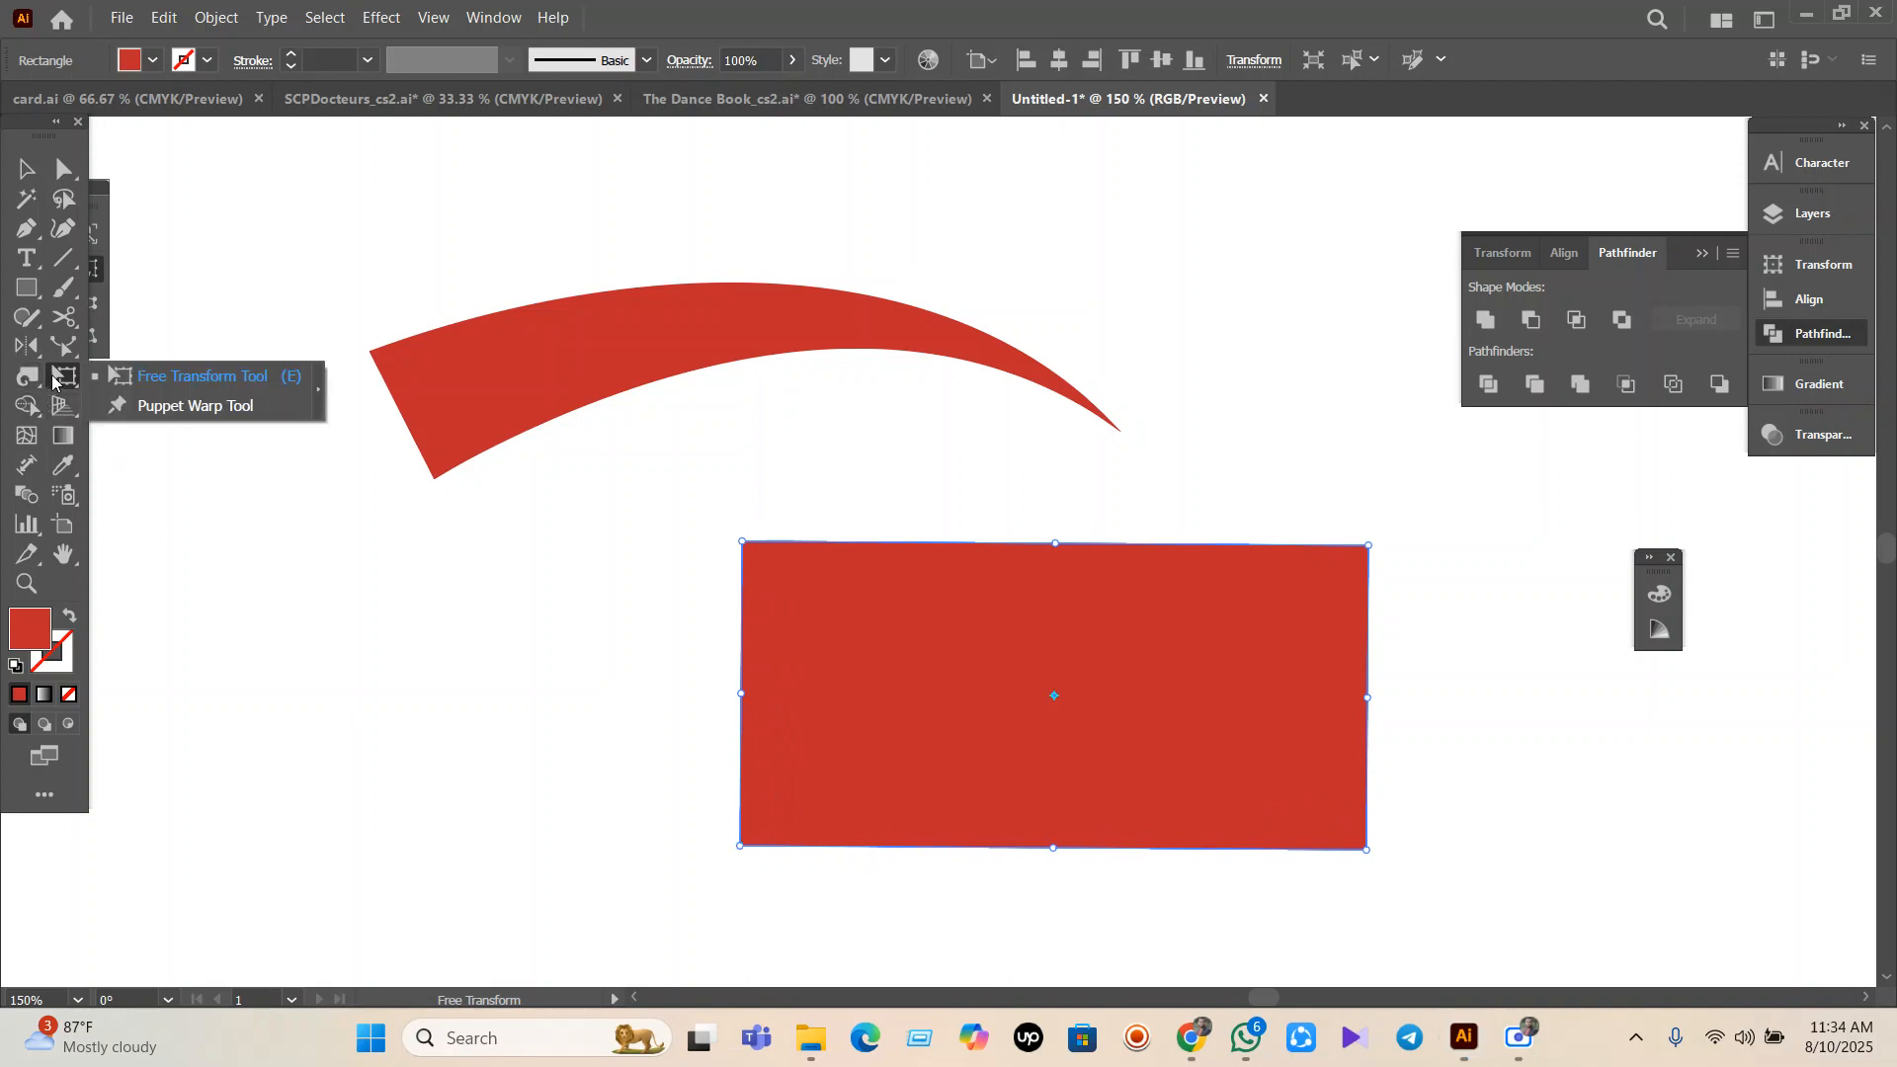
left_click(148, 410)
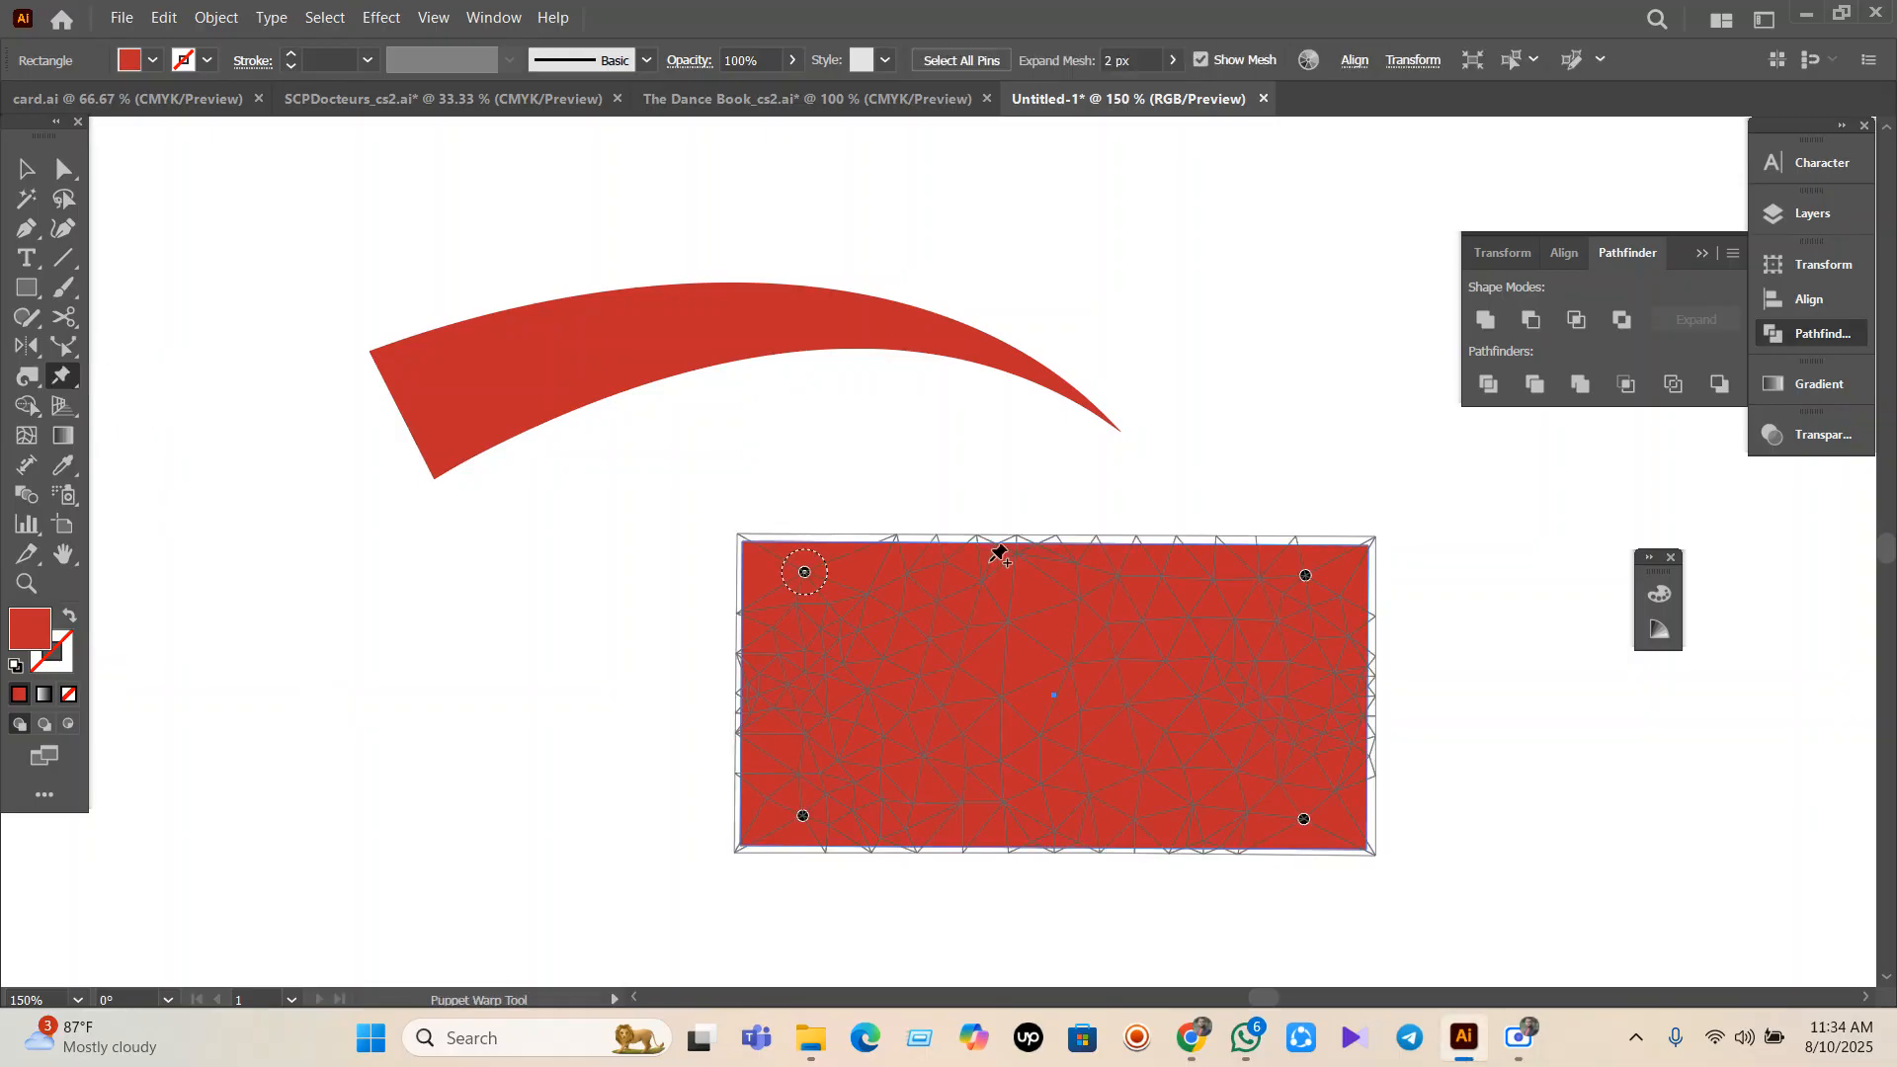
left_click(1031, 594)
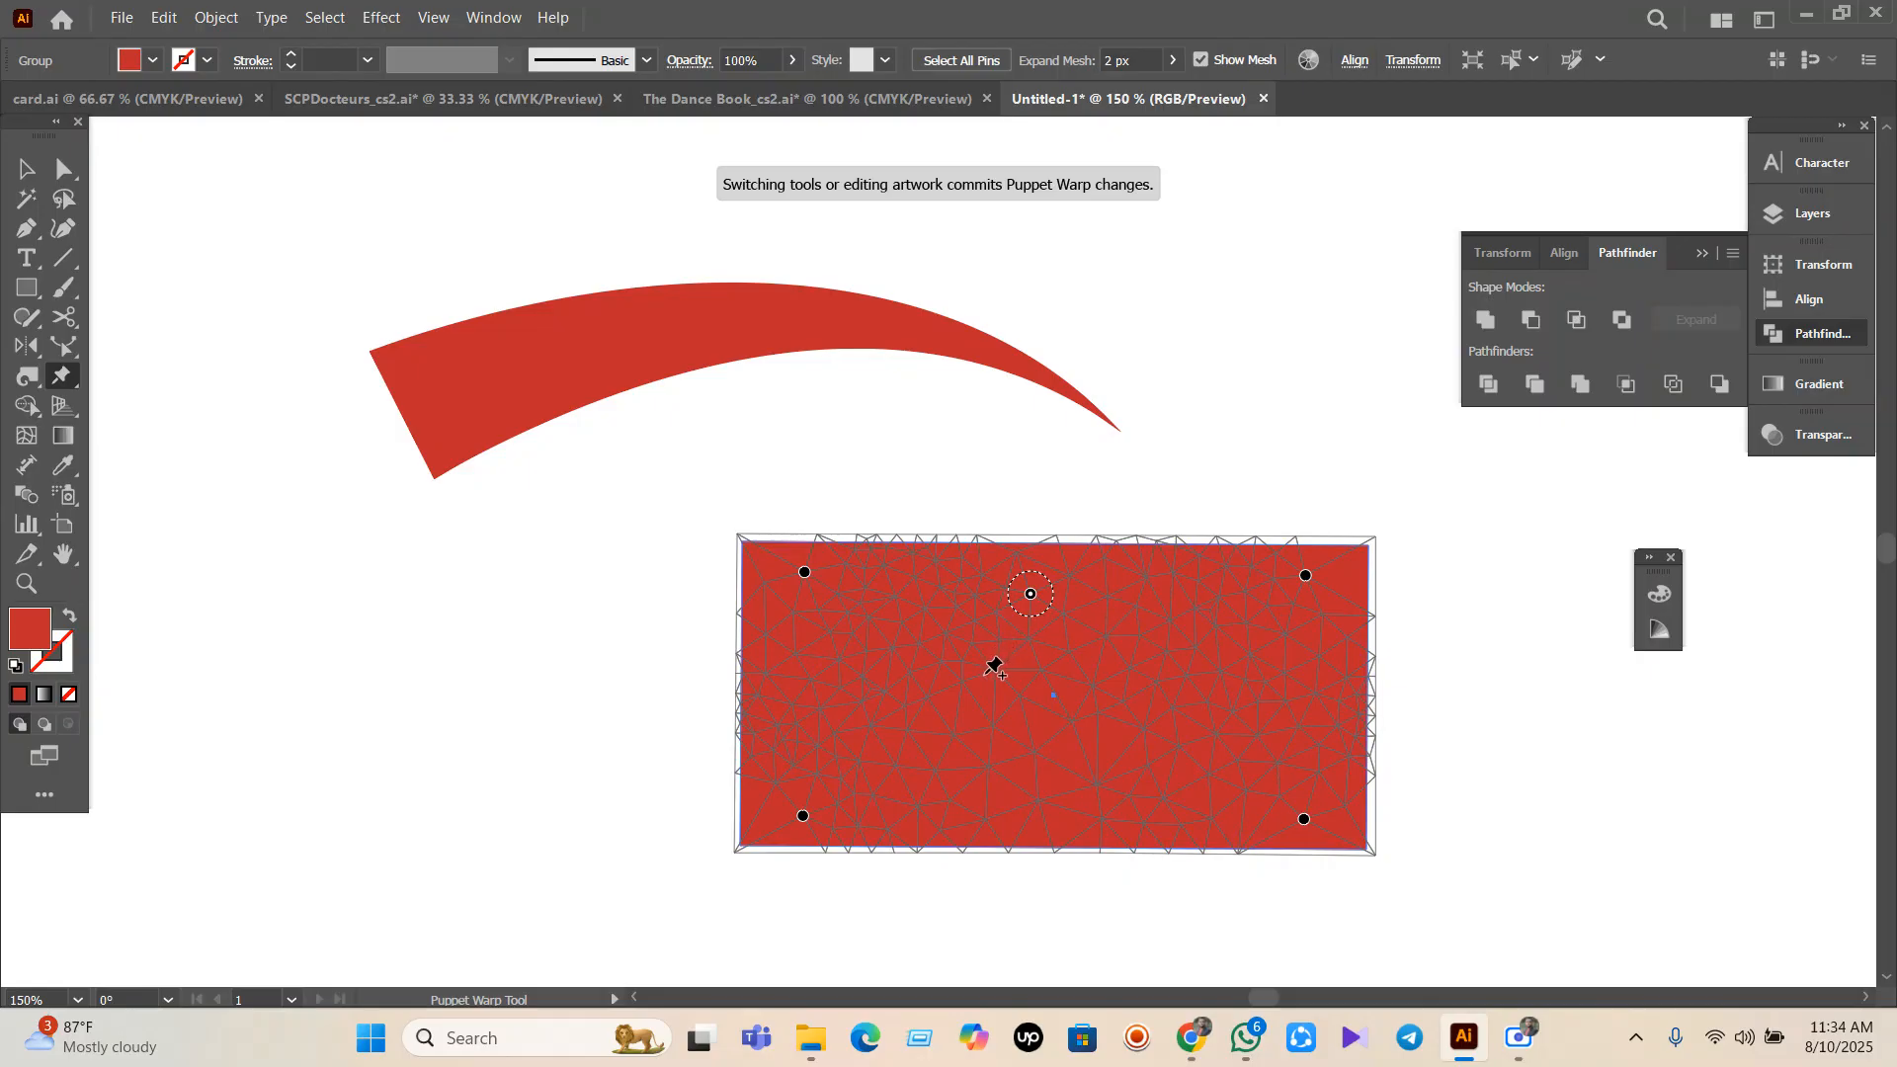
scroll(933, 648, "up", 6)
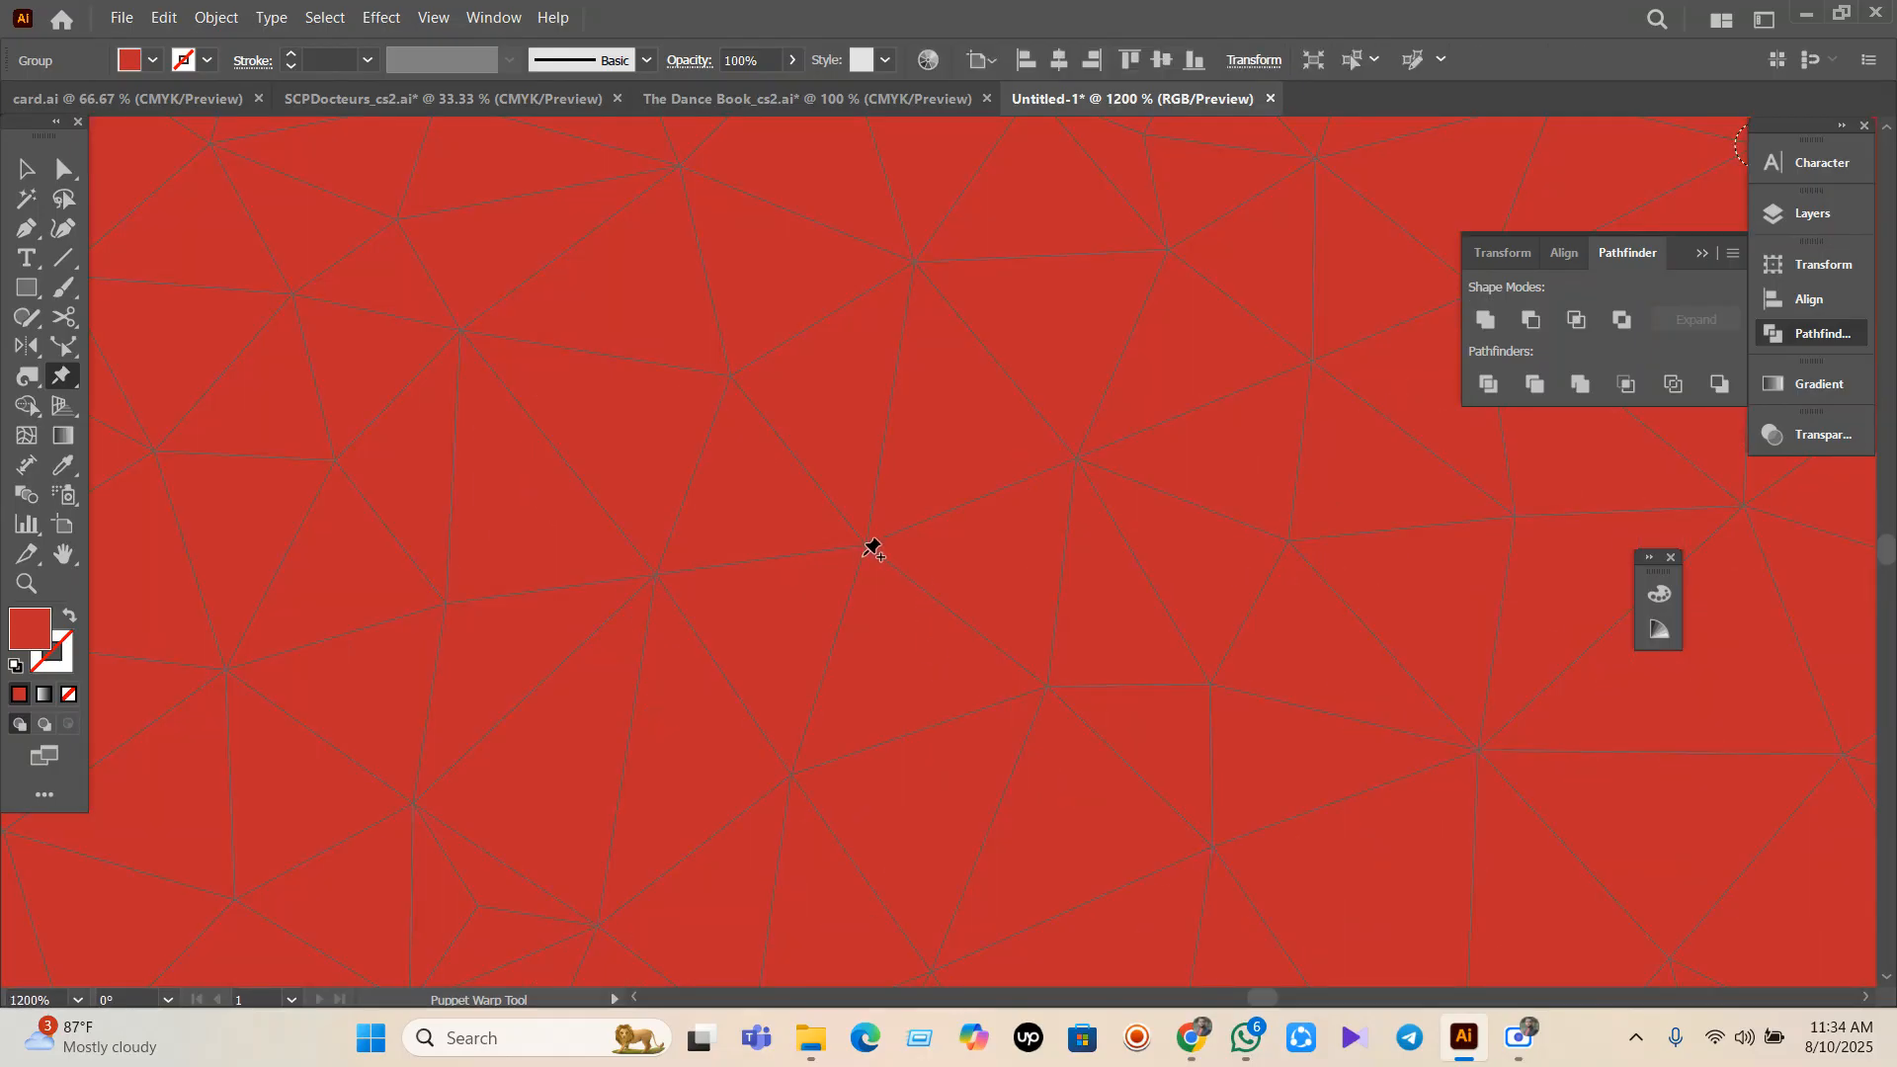
left_click(879, 489)
scroll(880, 489, "down", 2)
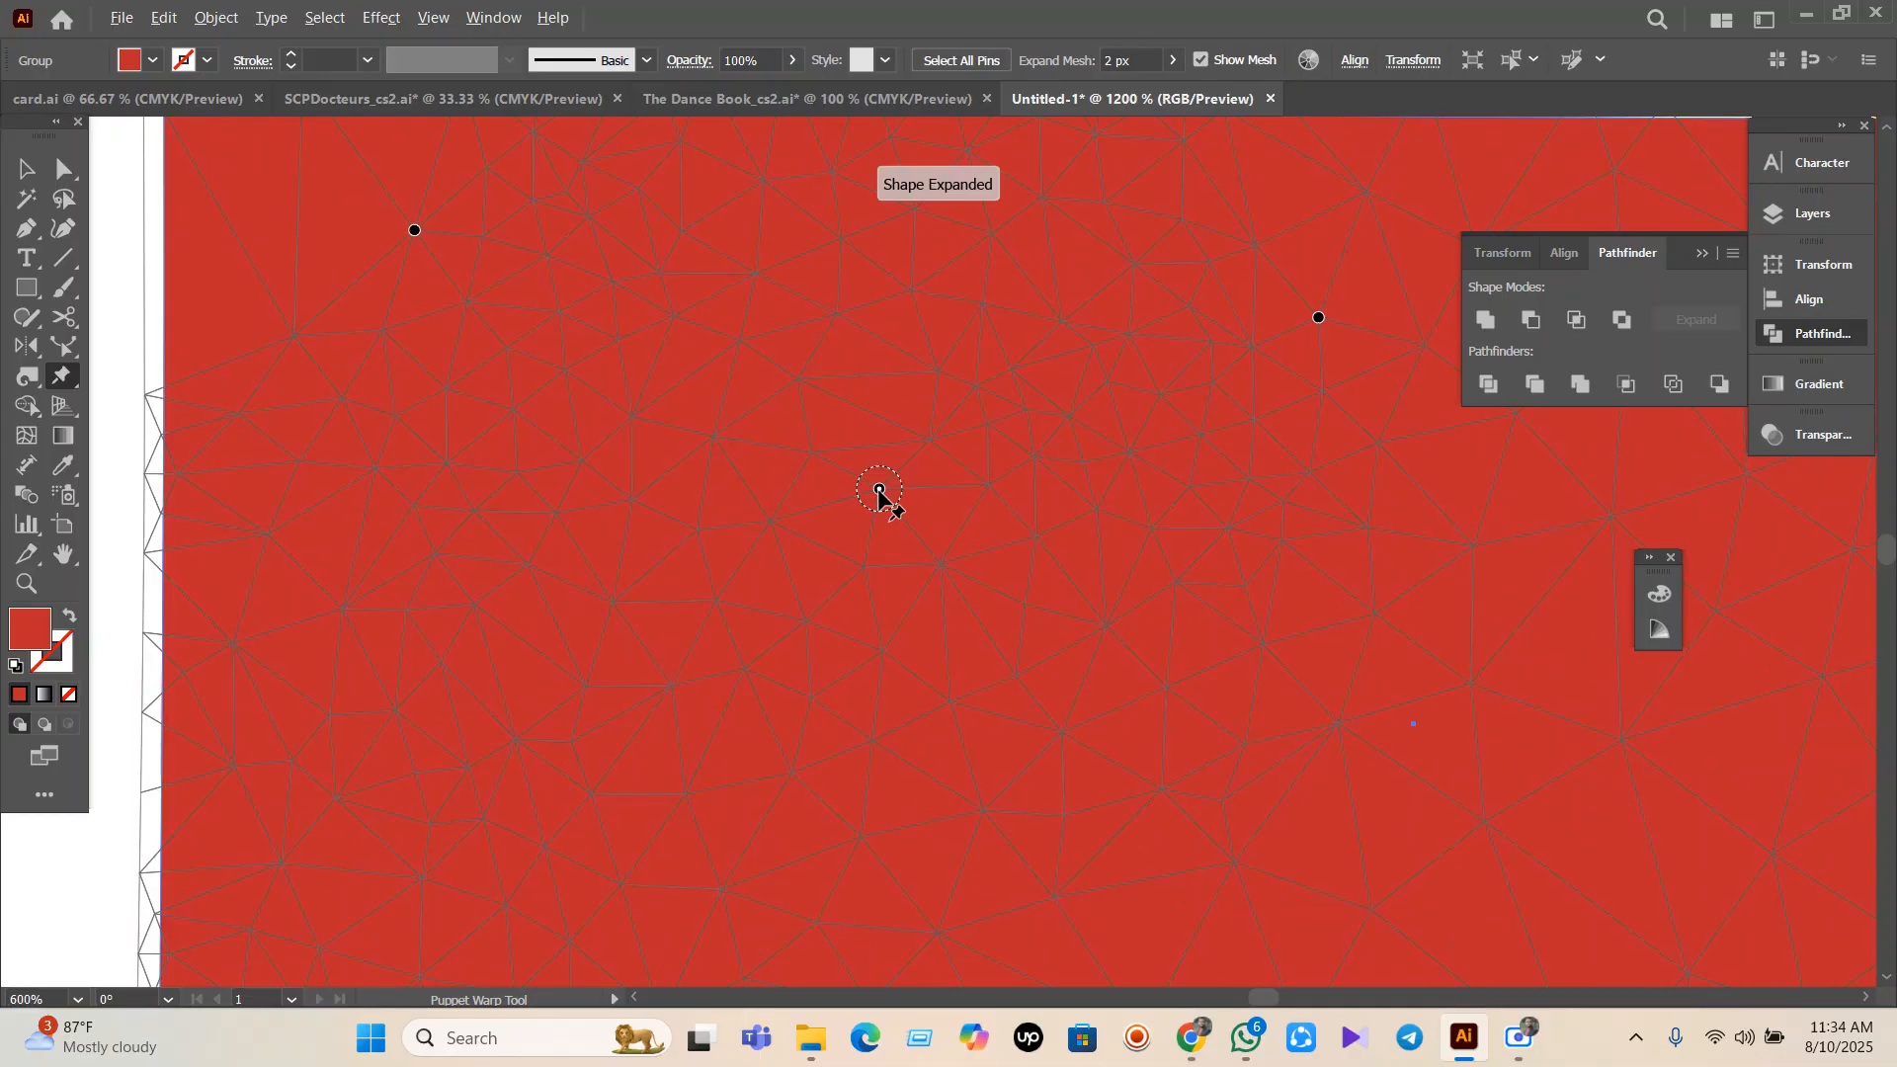
left_click(694, 306)
Change the pinned rectangle's fill to light orange.
left_click(154, 62)
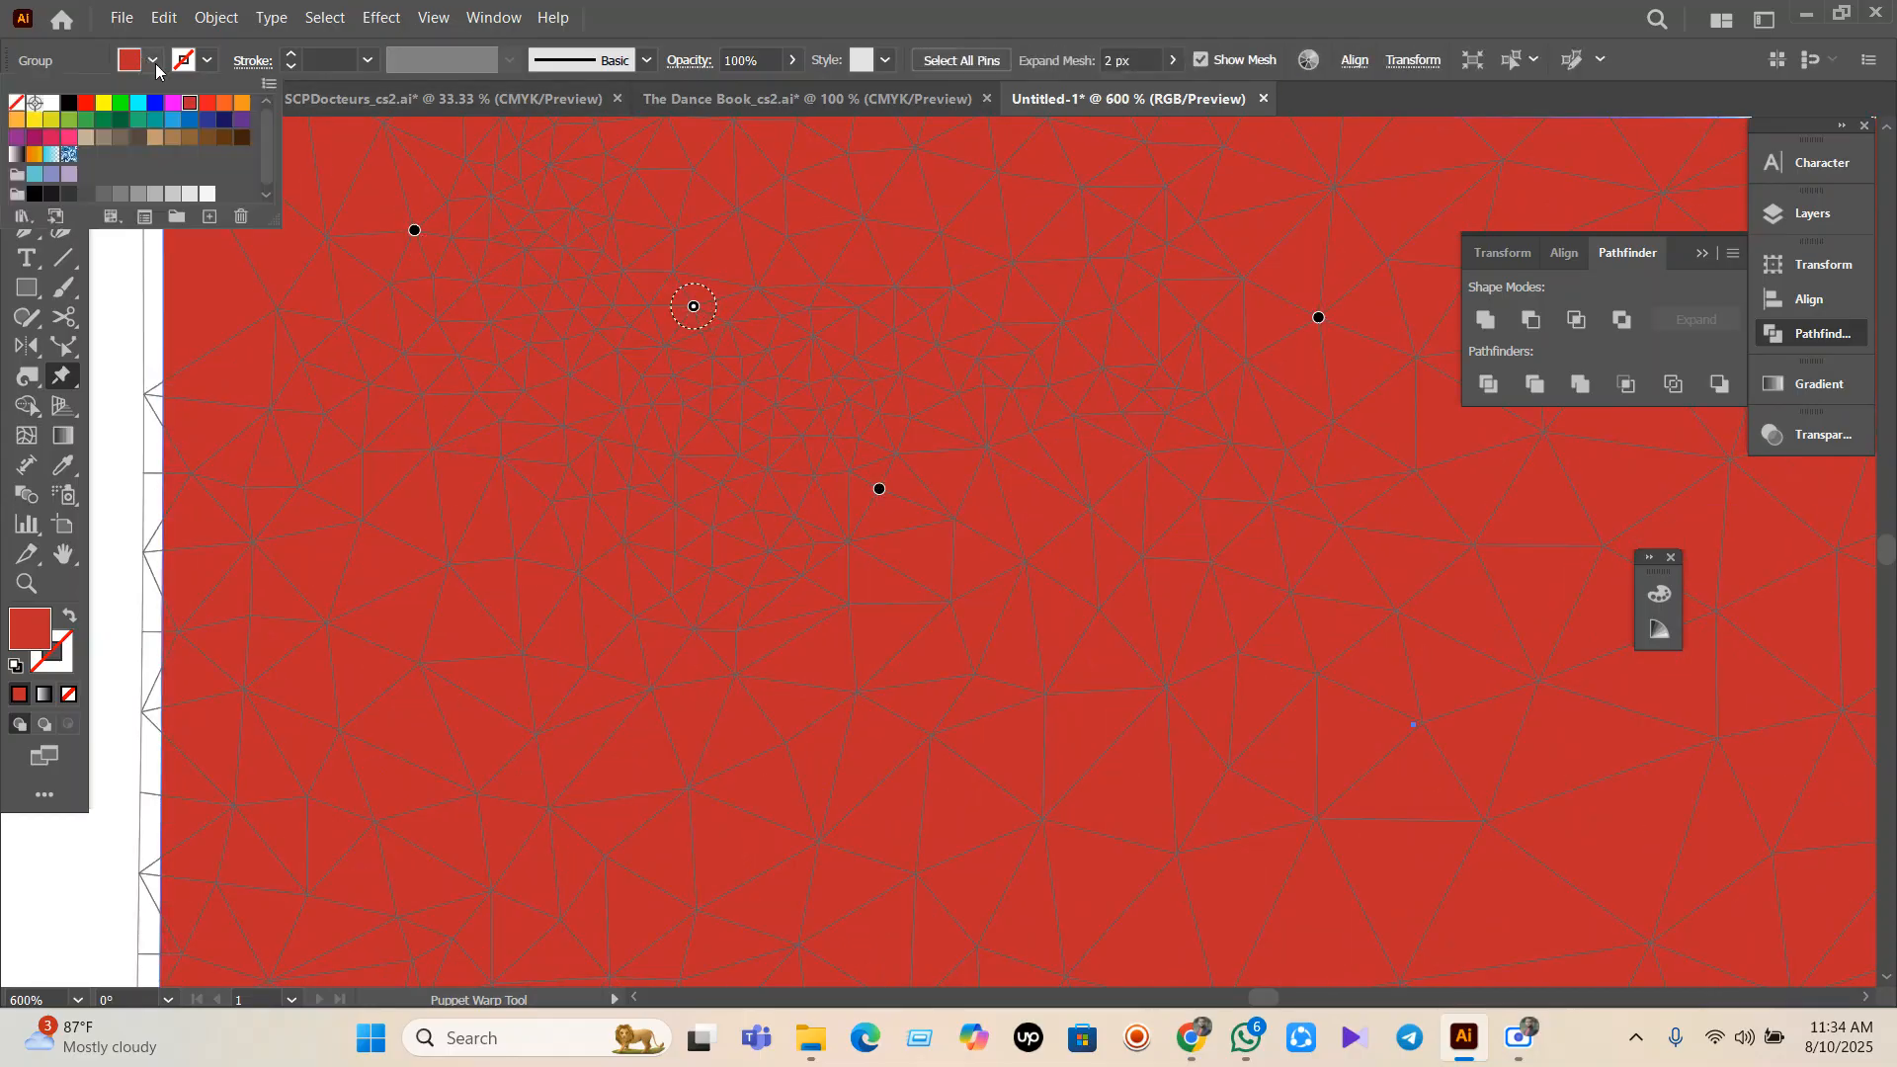
left_click(238, 102)
left_click(727, 383)
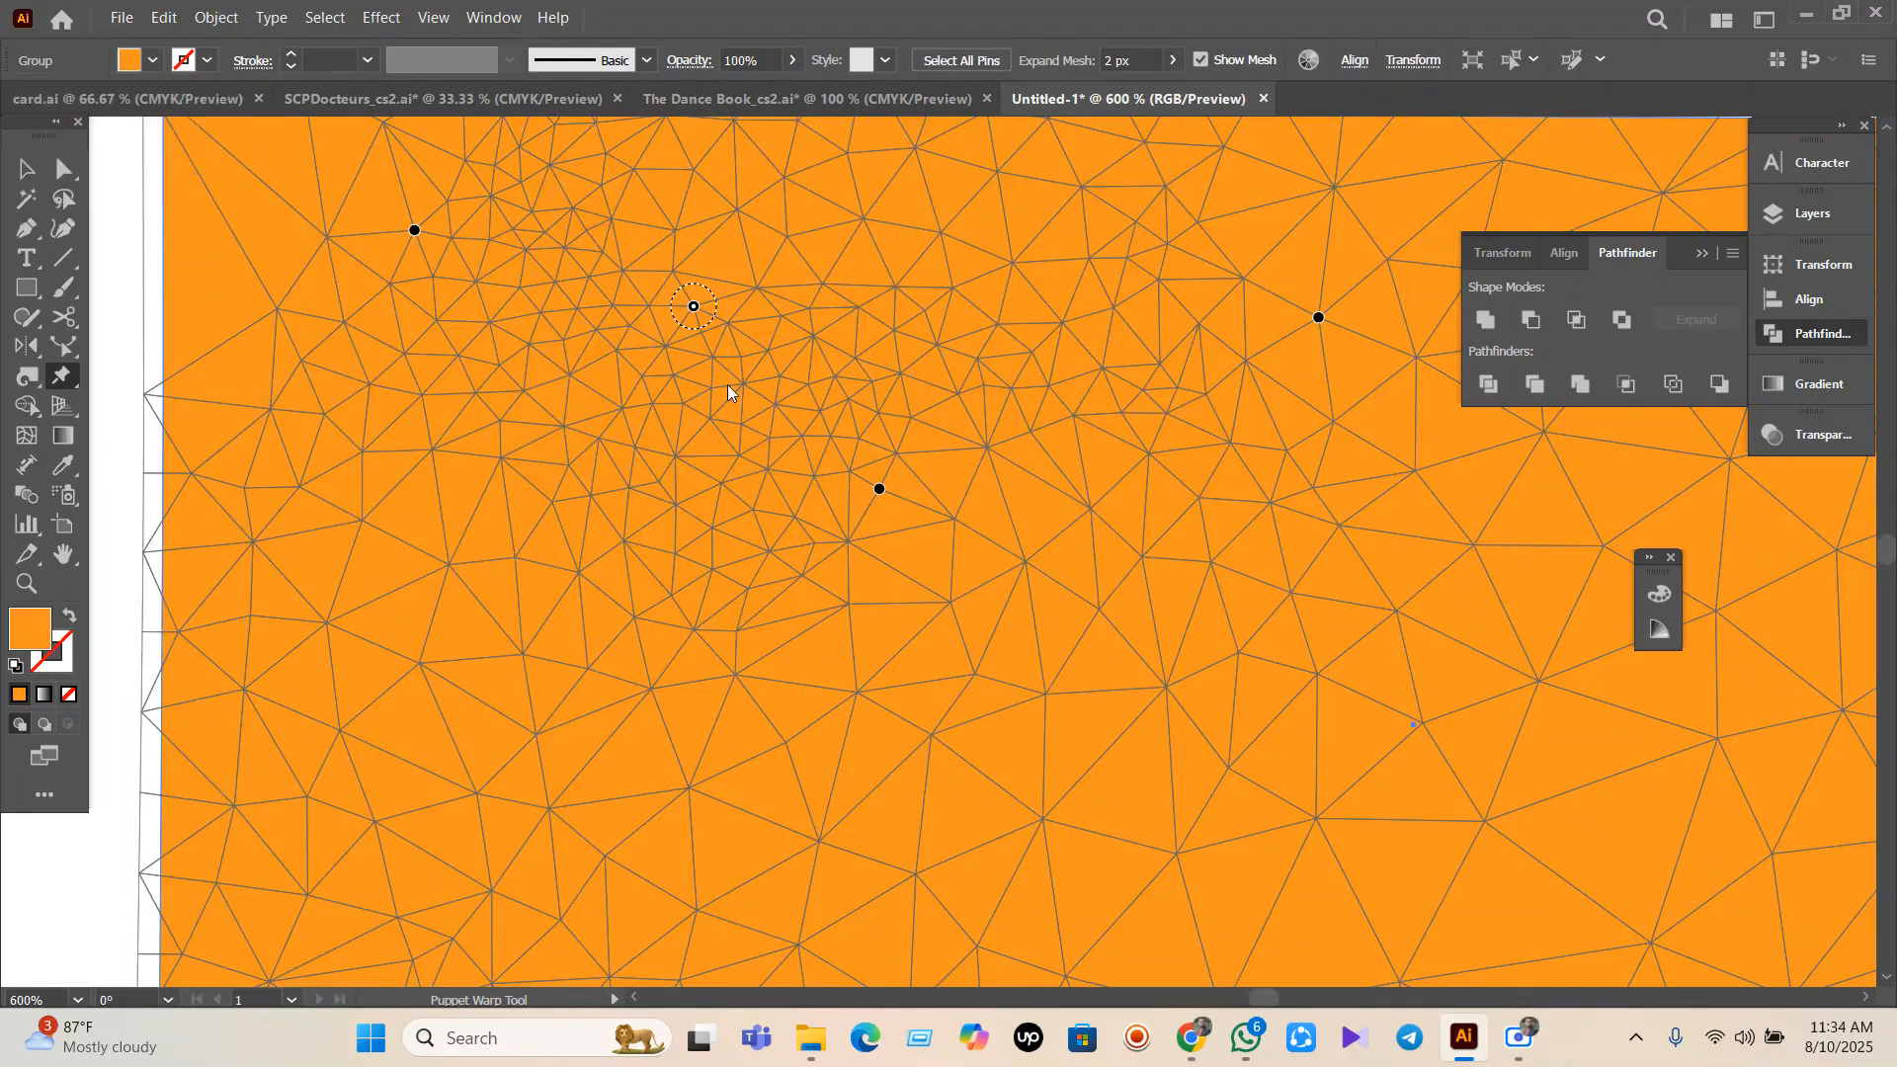
Add a Puppet Warp pin on the top edge near the upper-left corner, and pull it down into the shape.
scroll(731, 474, "down", 3)
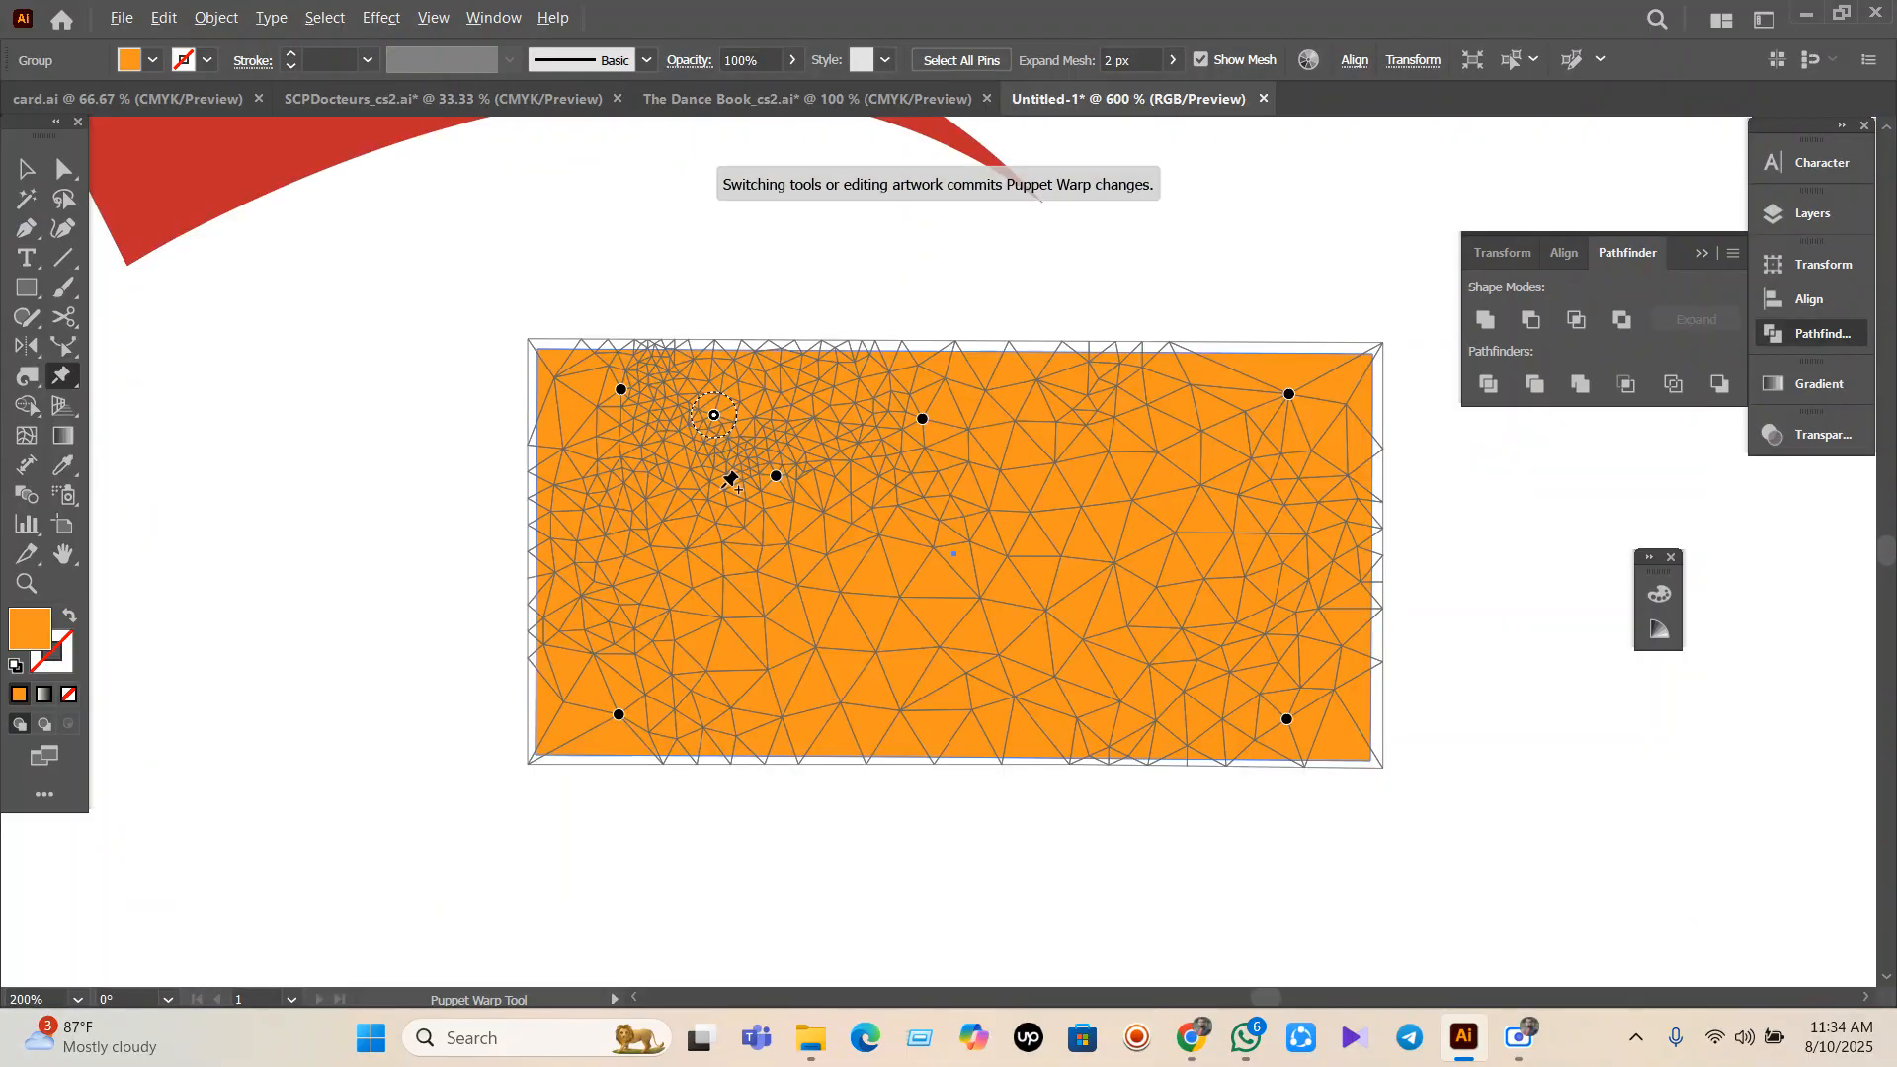
scroll(443, 336, "up", 2)
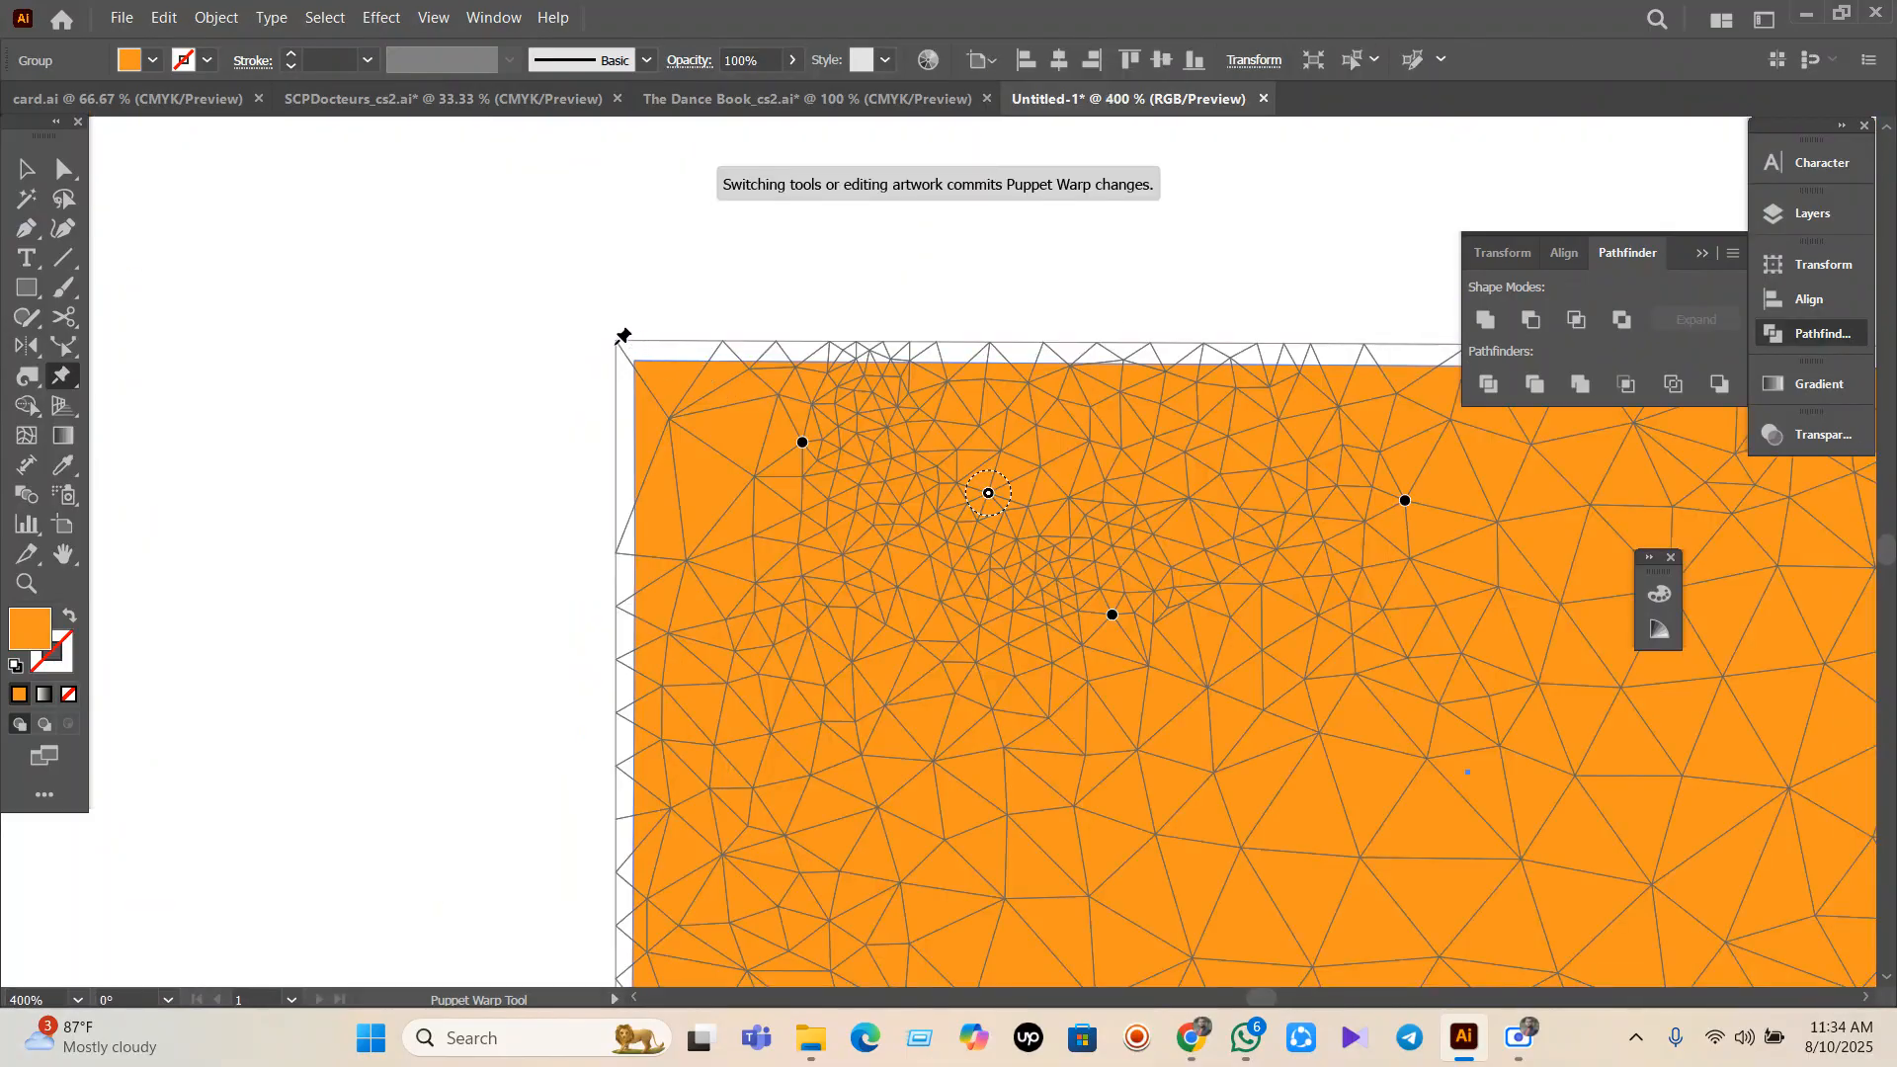
left_click(758, 365)
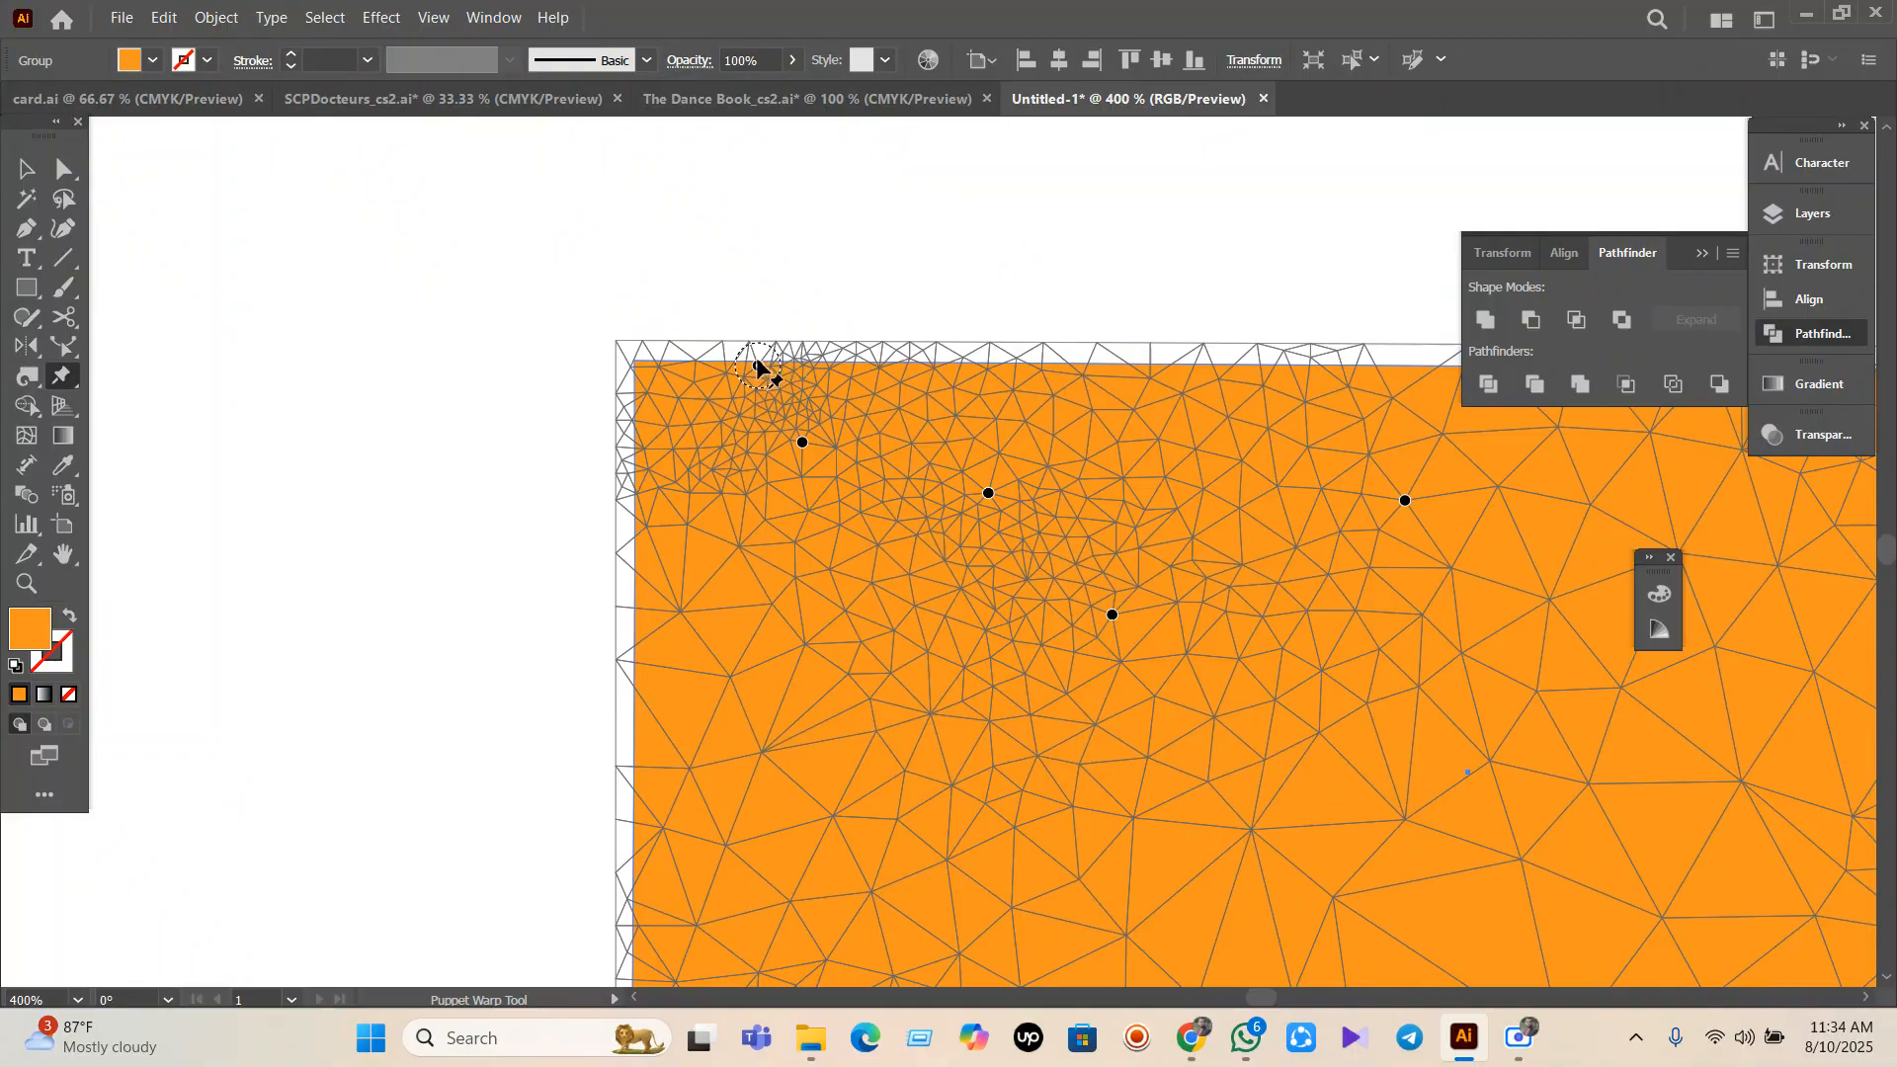
left_click_drag(758, 368, 839, 542)
scroll(424, 529, "down", 2)
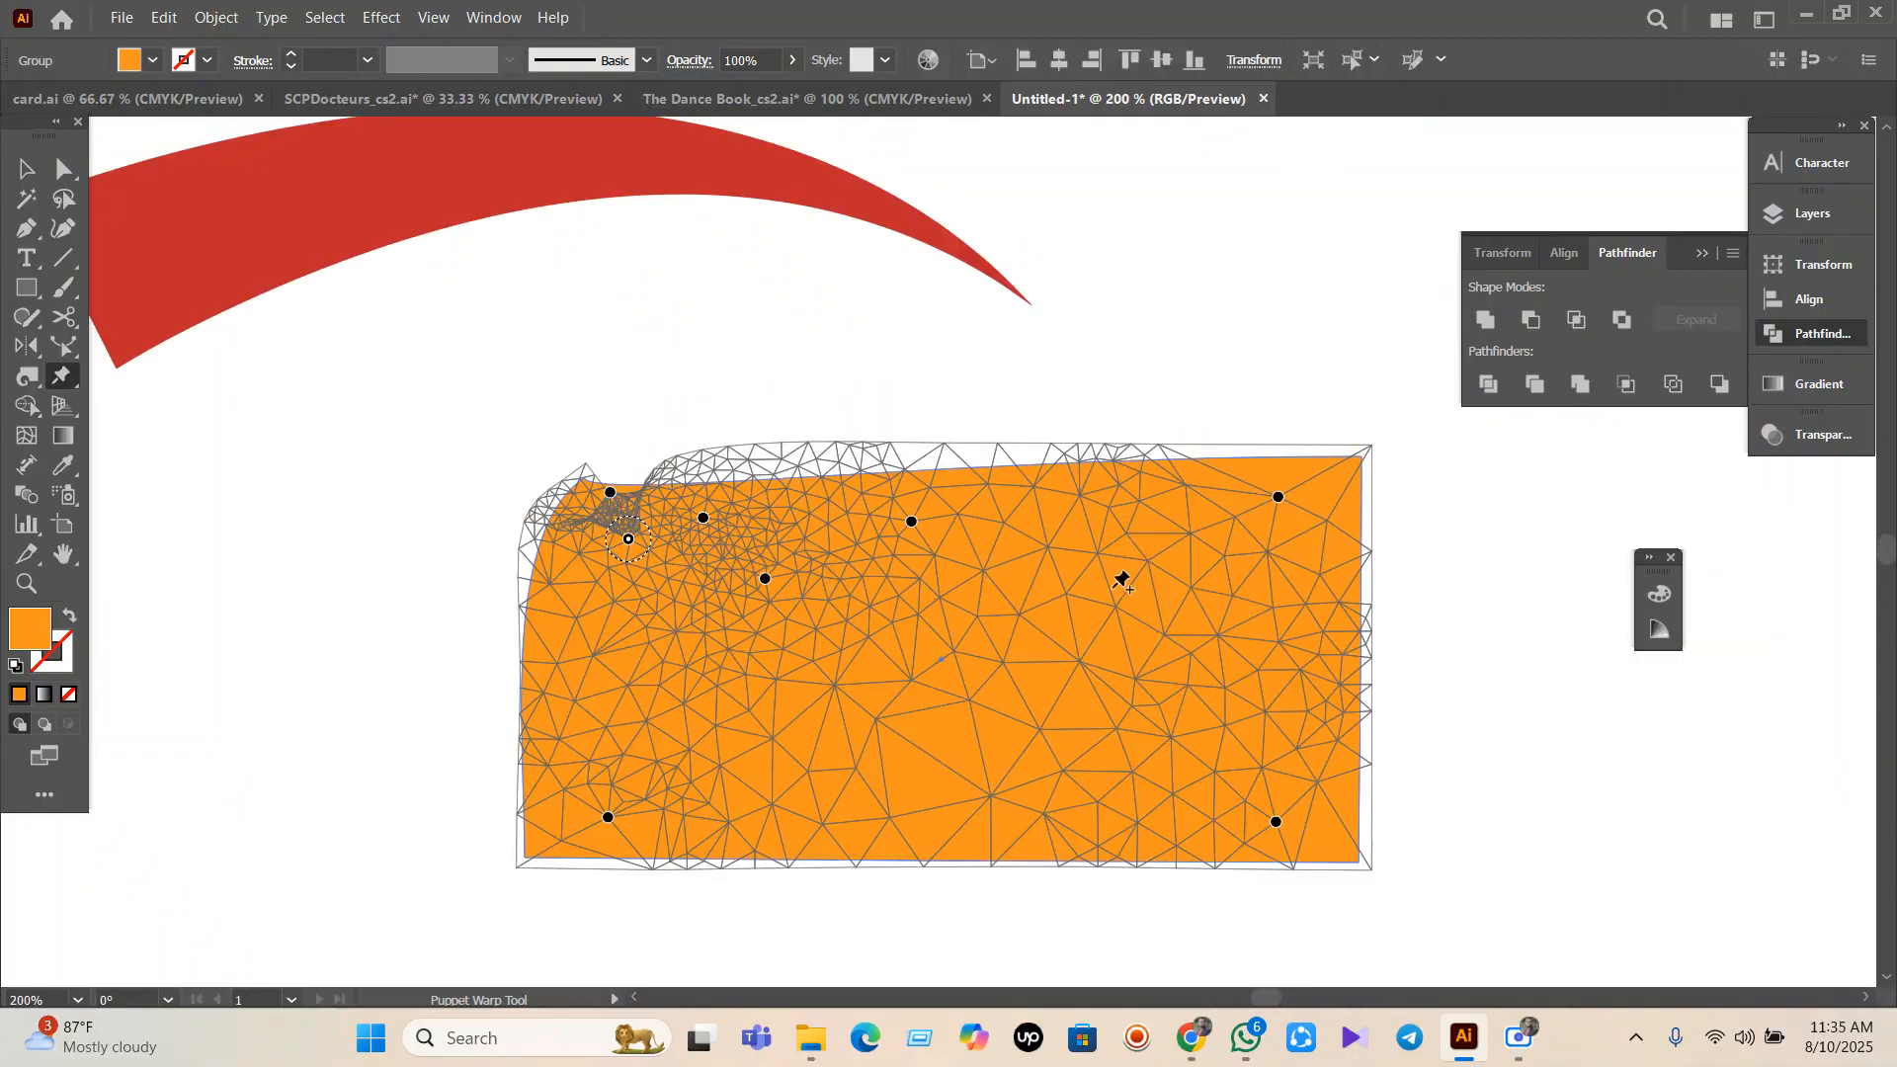
Warp the shape by moving its upper-right and lower-left pins inward, and pull a new central pin down past the lower-left corner.
left_click(1282, 498)
left_click_drag(1281, 498, 1178, 601)
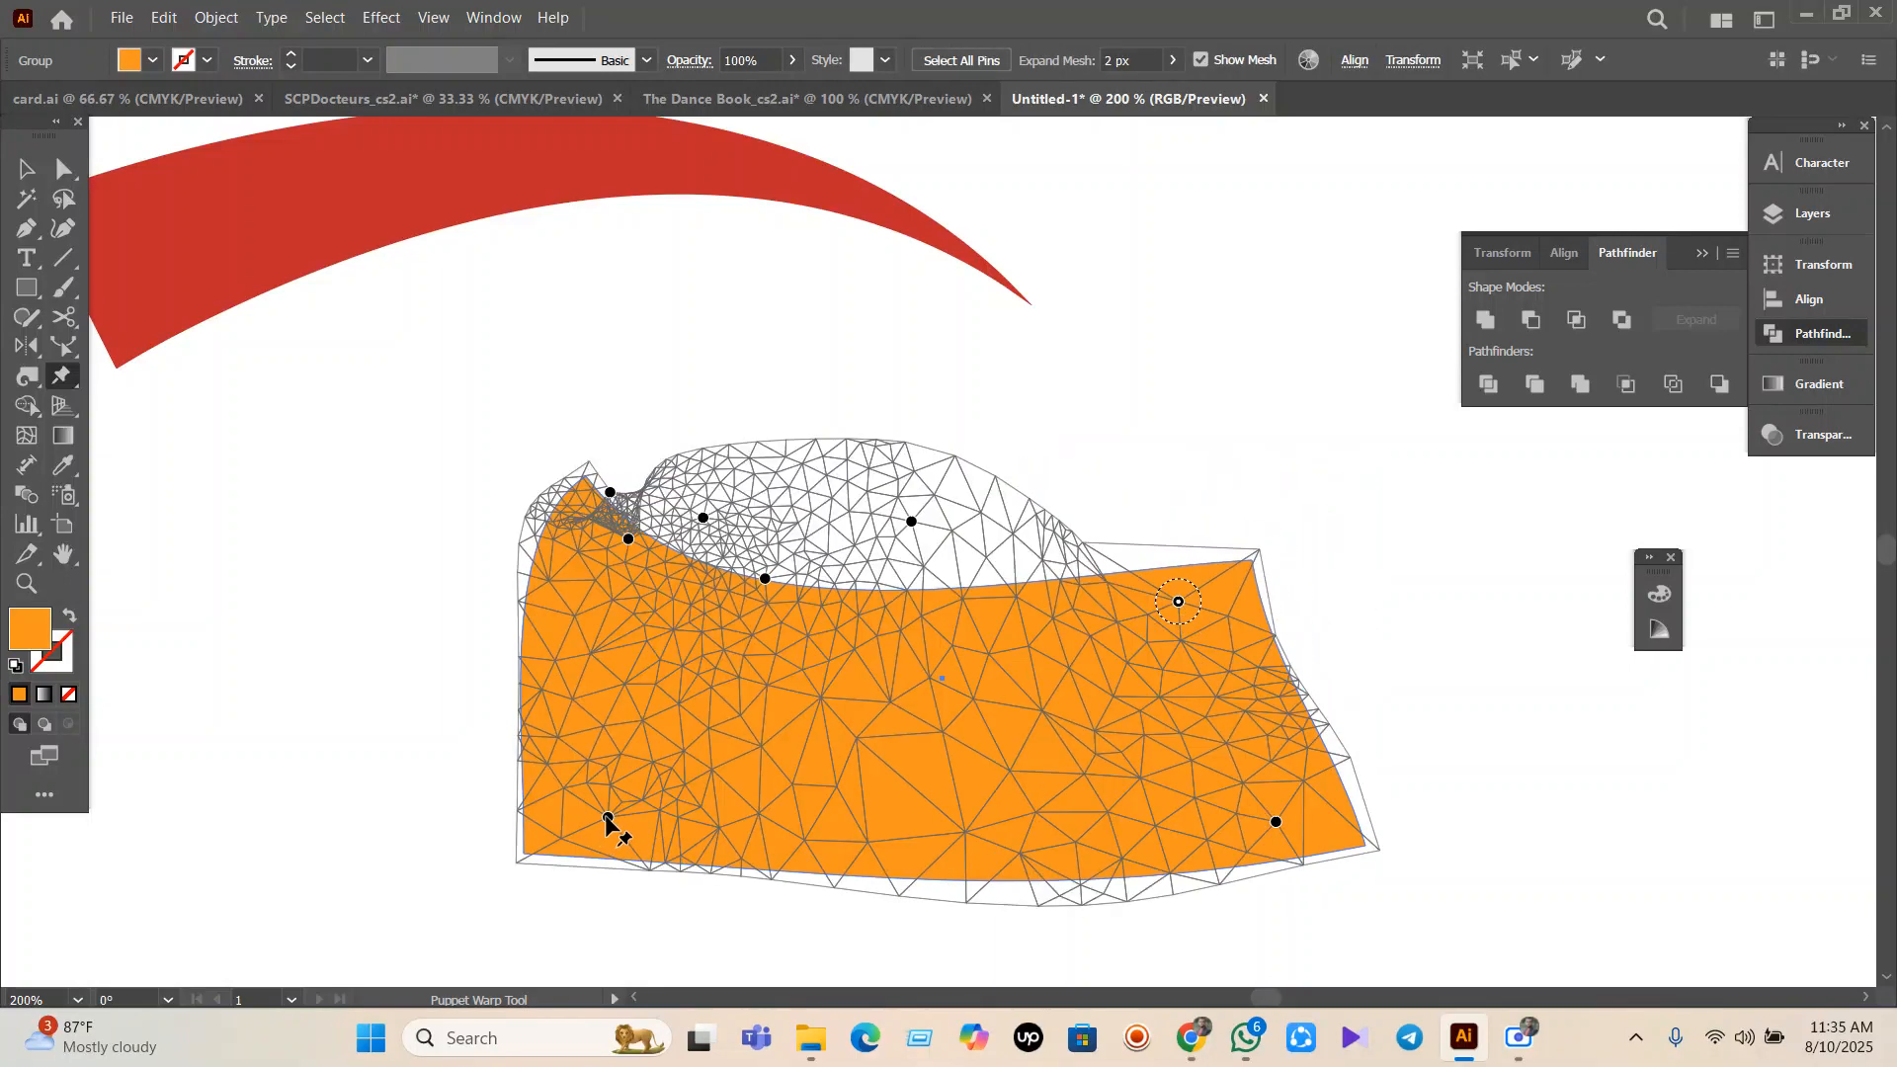
mouse_move(607, 818)
left_mouse_down()
mouse_move(669, 737)
mouse_move(623, 791)
left_mouse_up()
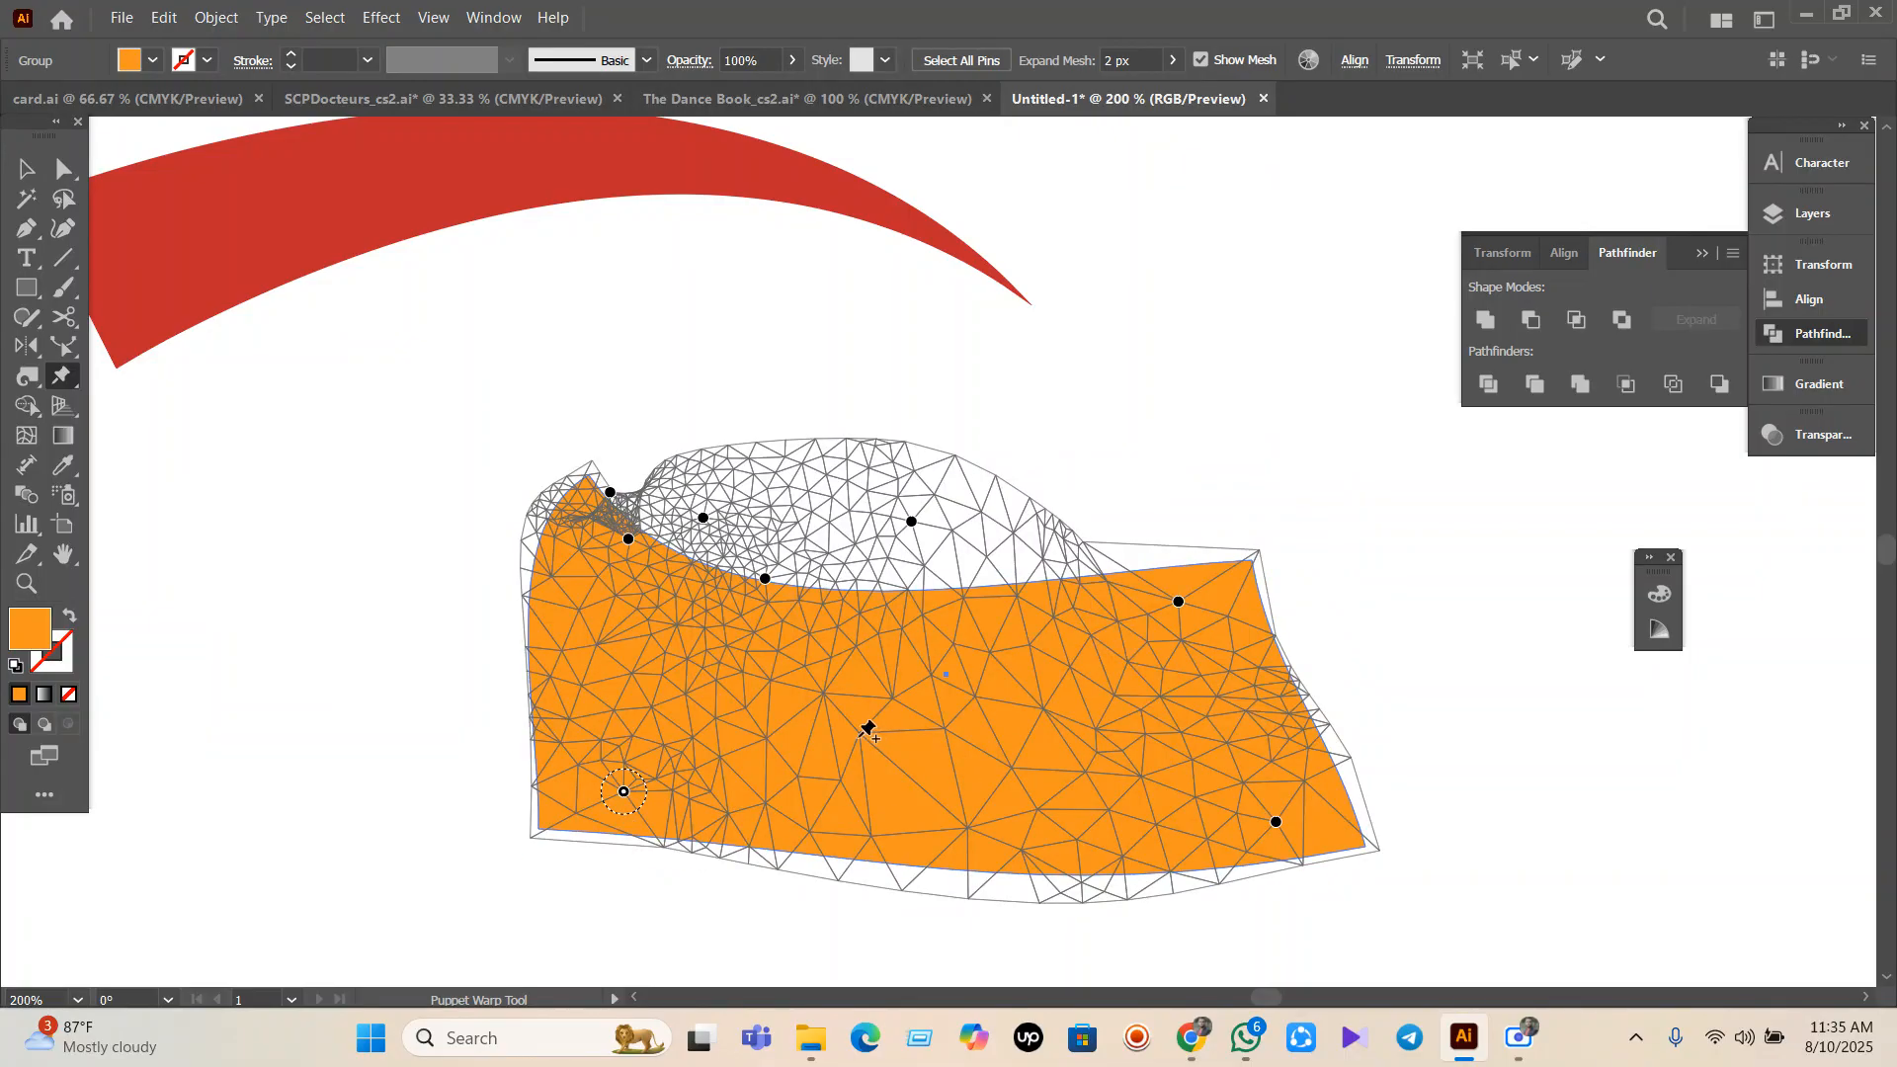
left_click_drag(868, 732, 541, 955)
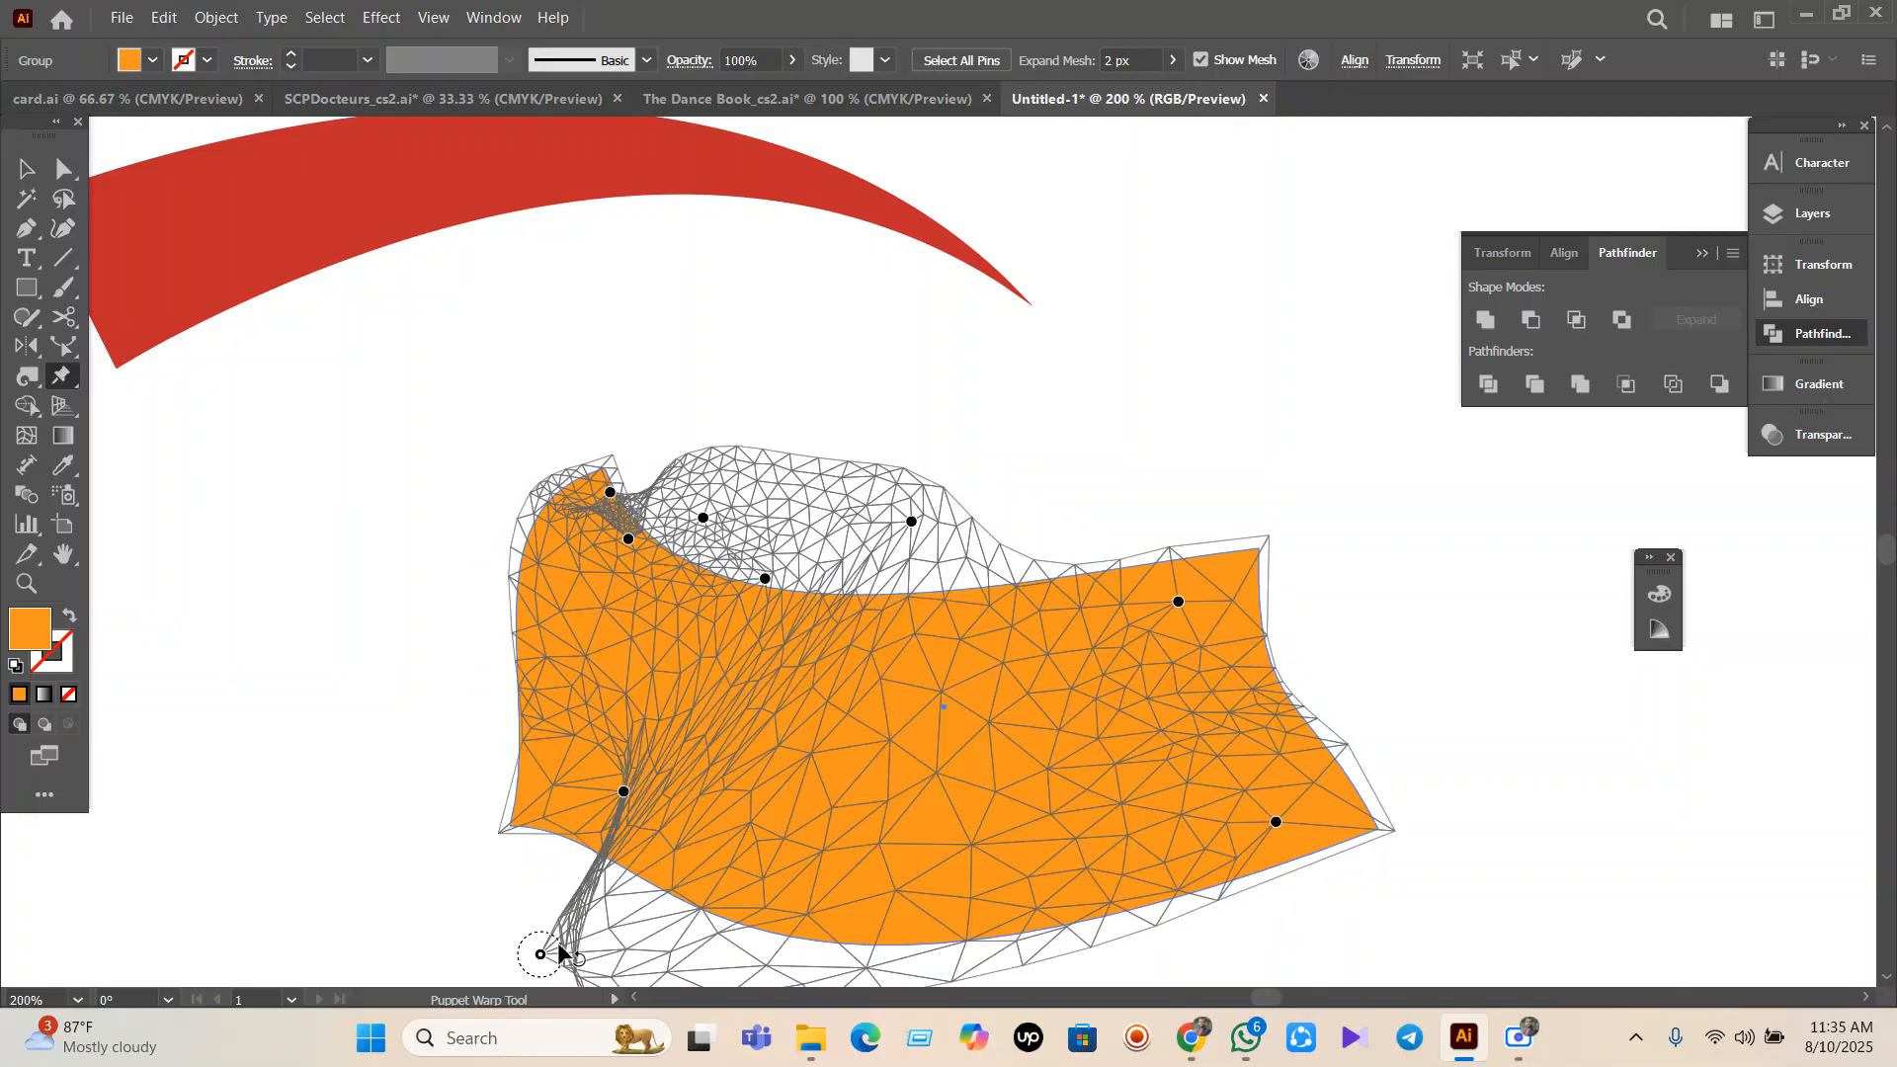
Warp the shape further with a new pin in its right half and the upper-middle pin pulled down, and delete the shape.
left_click(1101, 741)
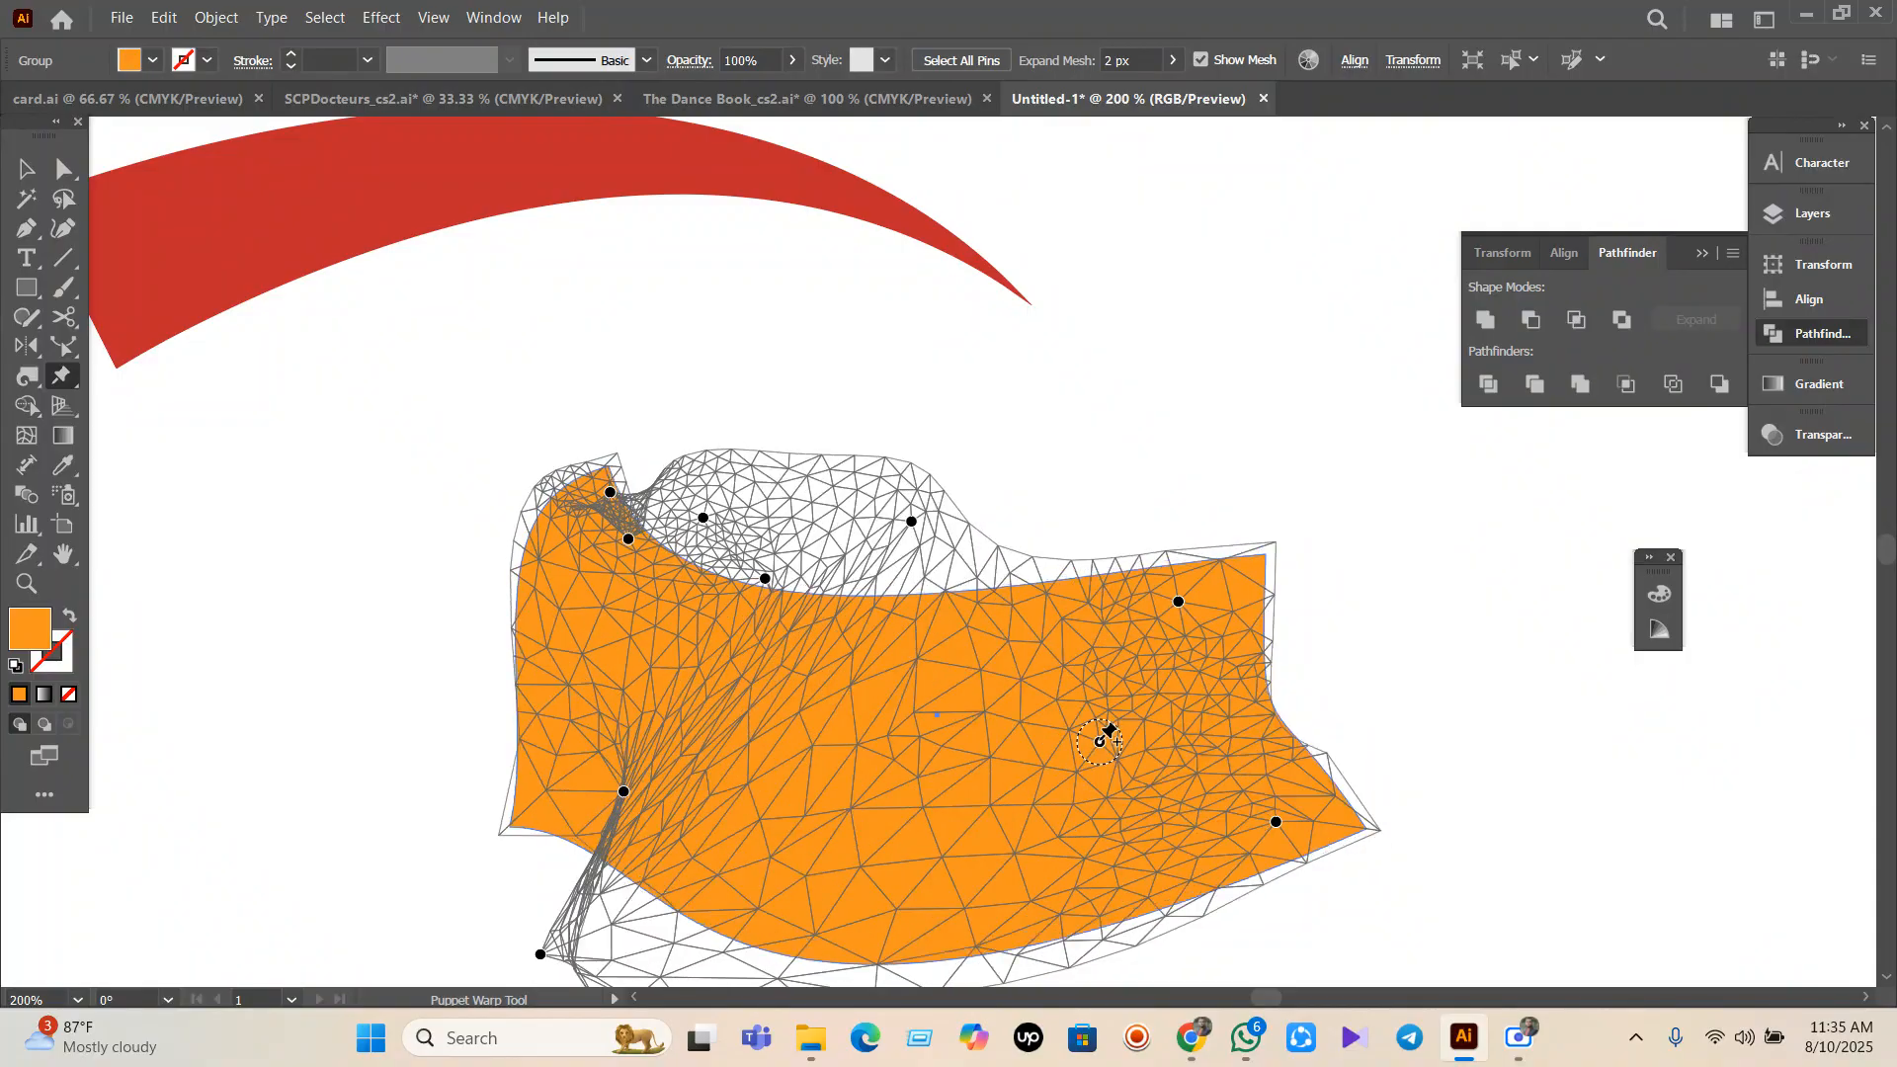
mouse_move(1101, 741)
left_mouse_down()
mouse_move(1078, 625)
mouse_move(1395, 882)
mouse_move(903, 763)
mouse_move(1119, 720)
left_mouse_up()
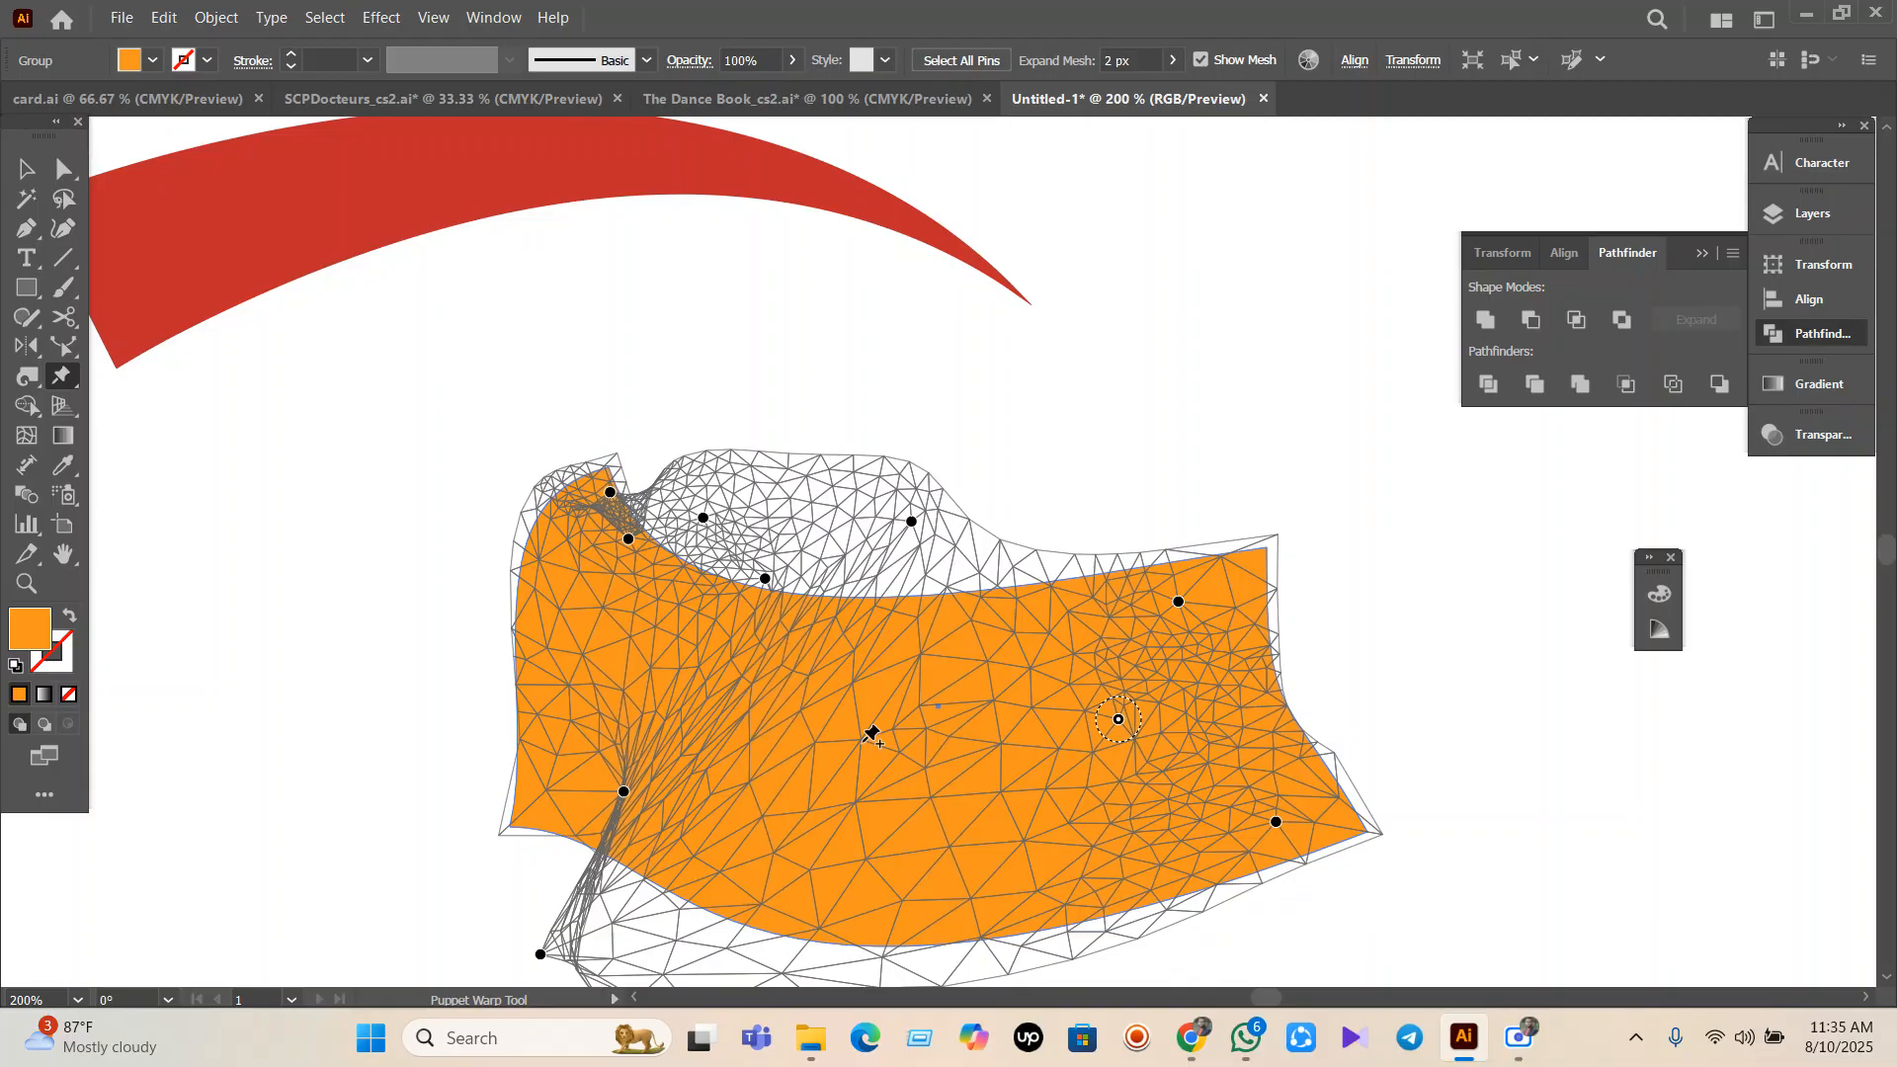
left_click_drag(912, 524, 875, 621)
left_click(700, 527)
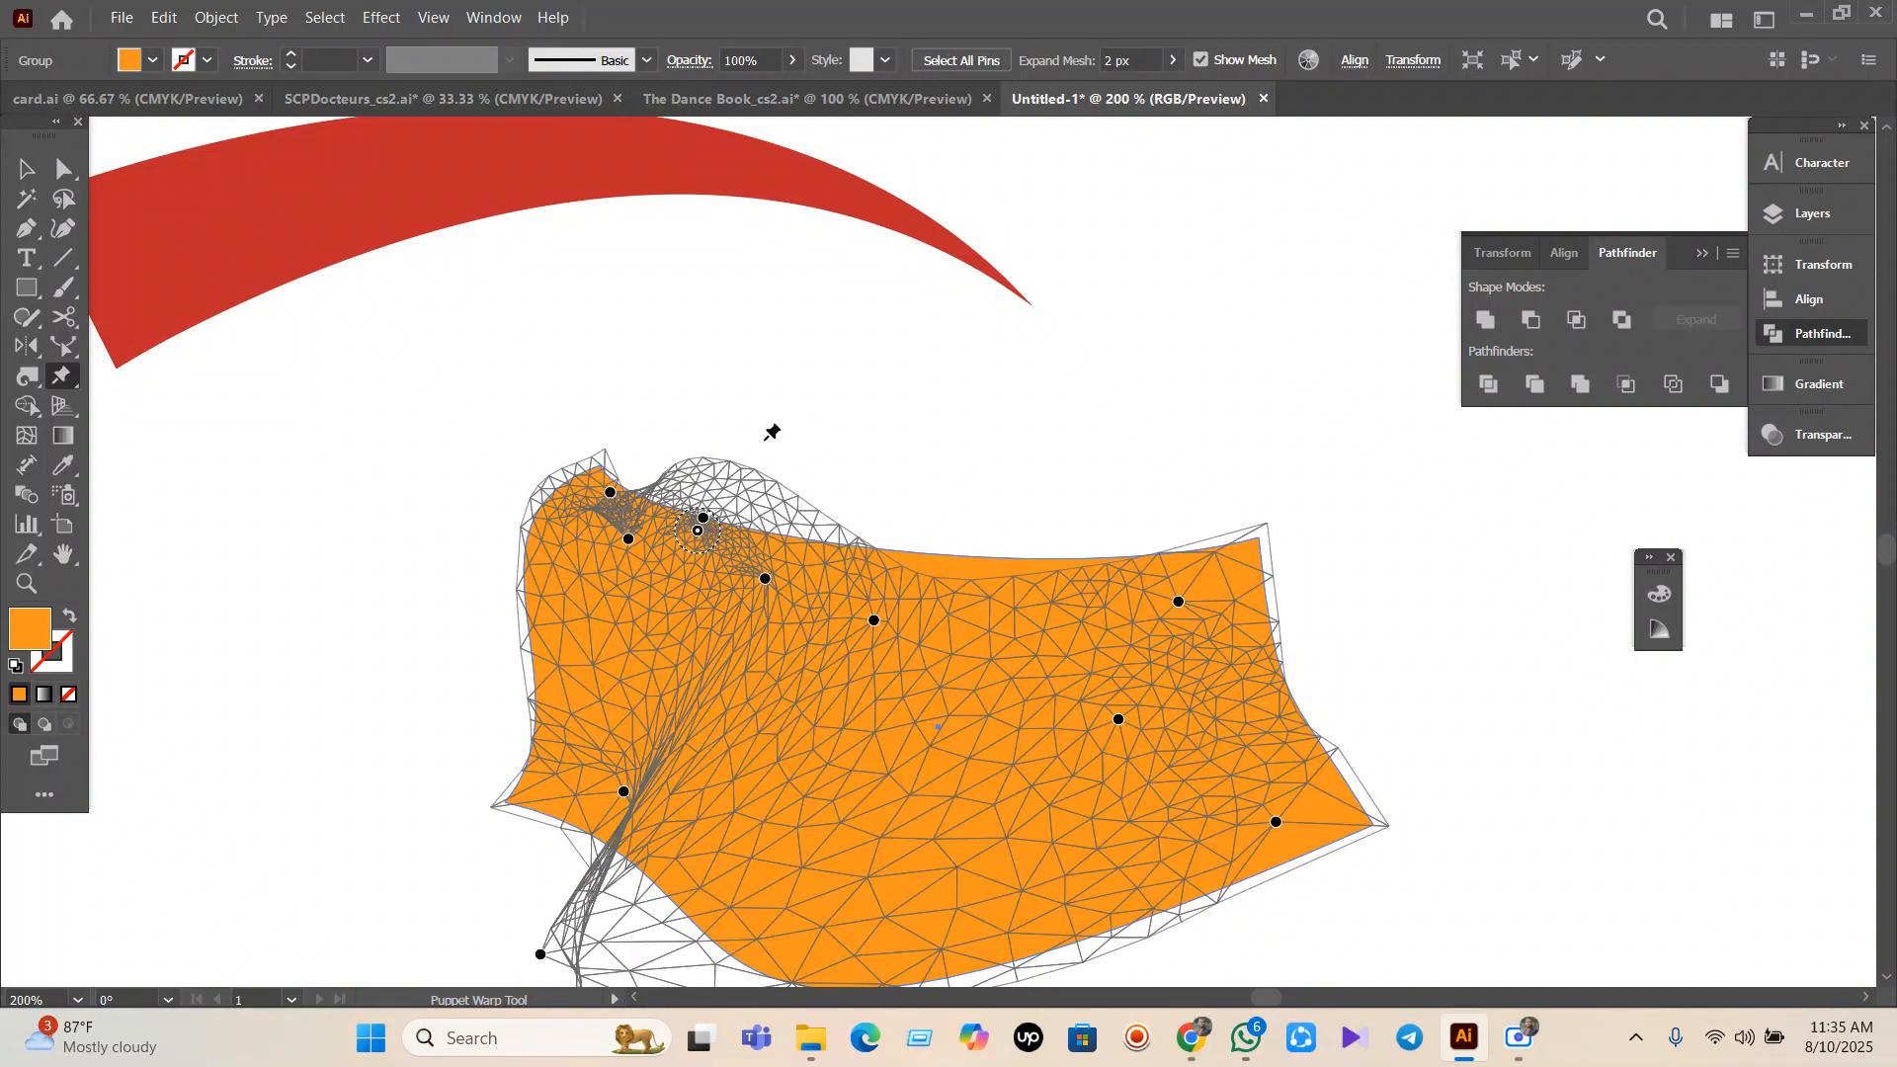
left_click(14, 165)
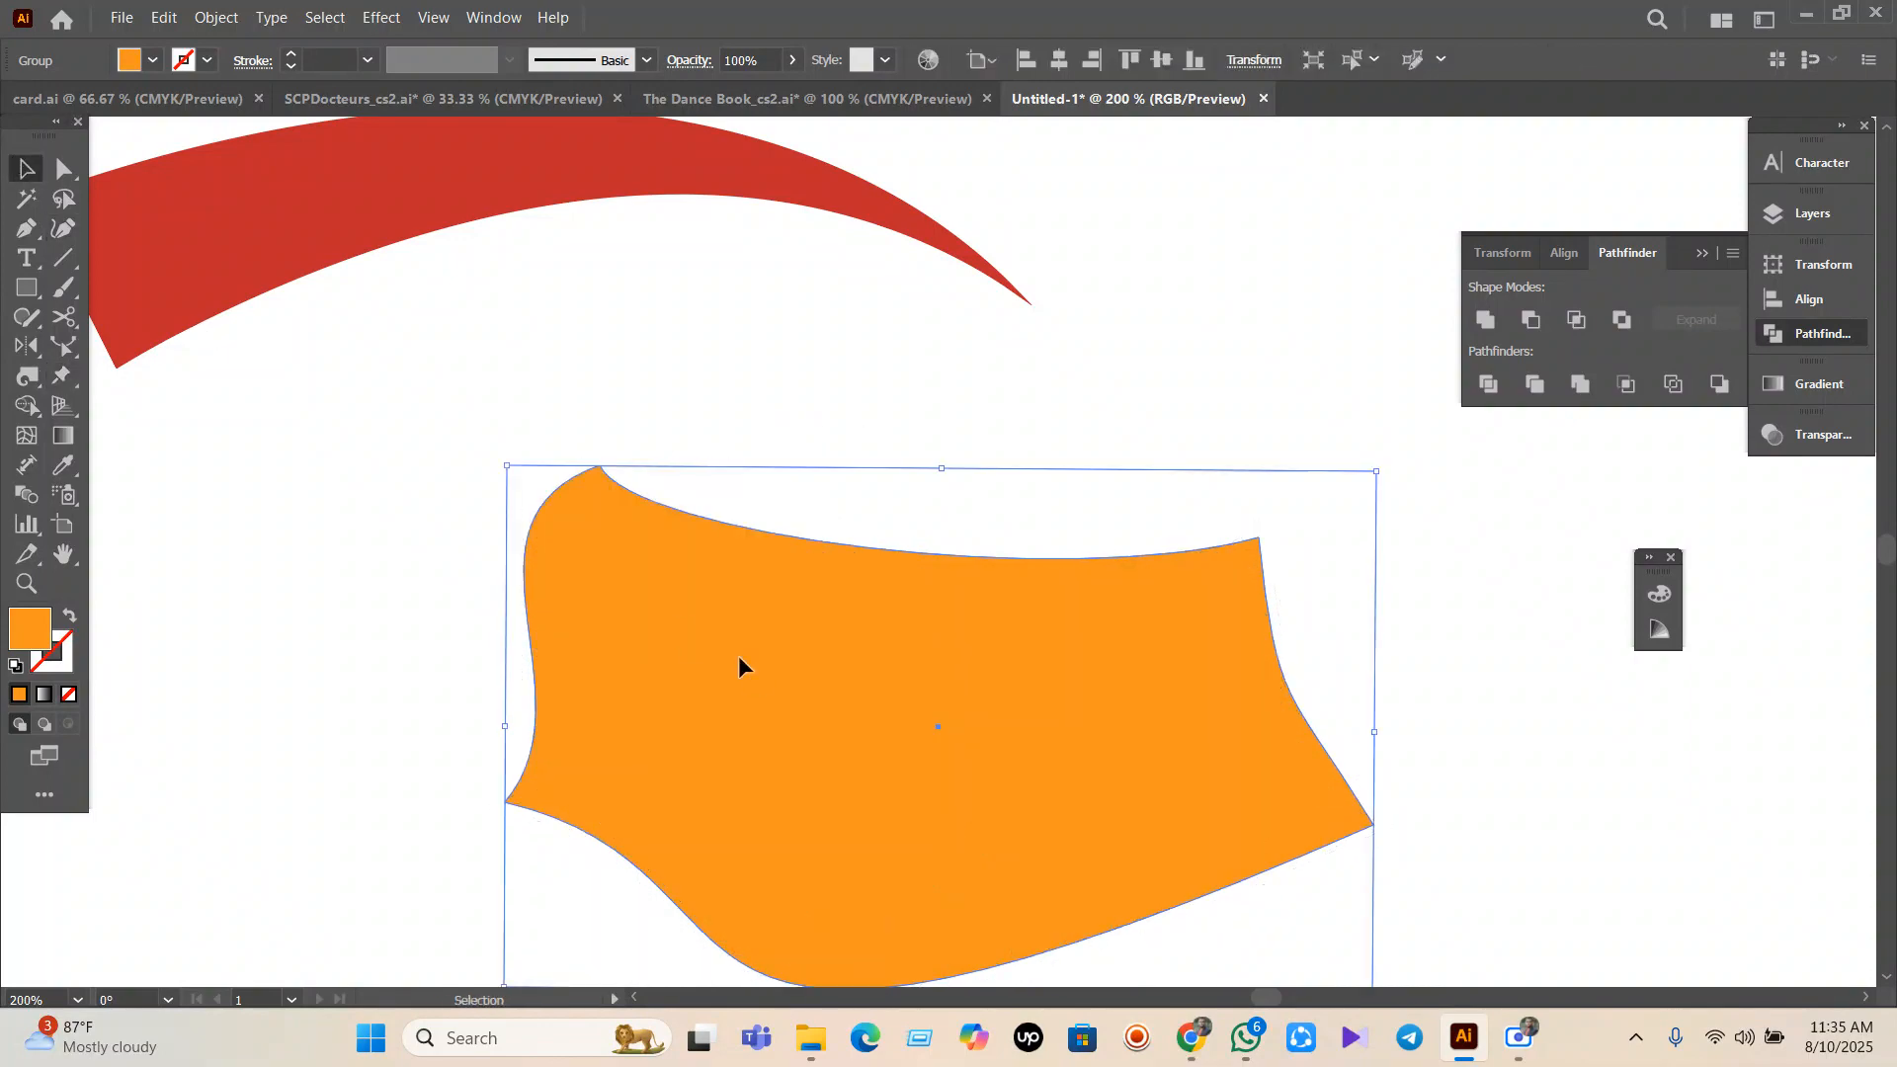
key("Delete")
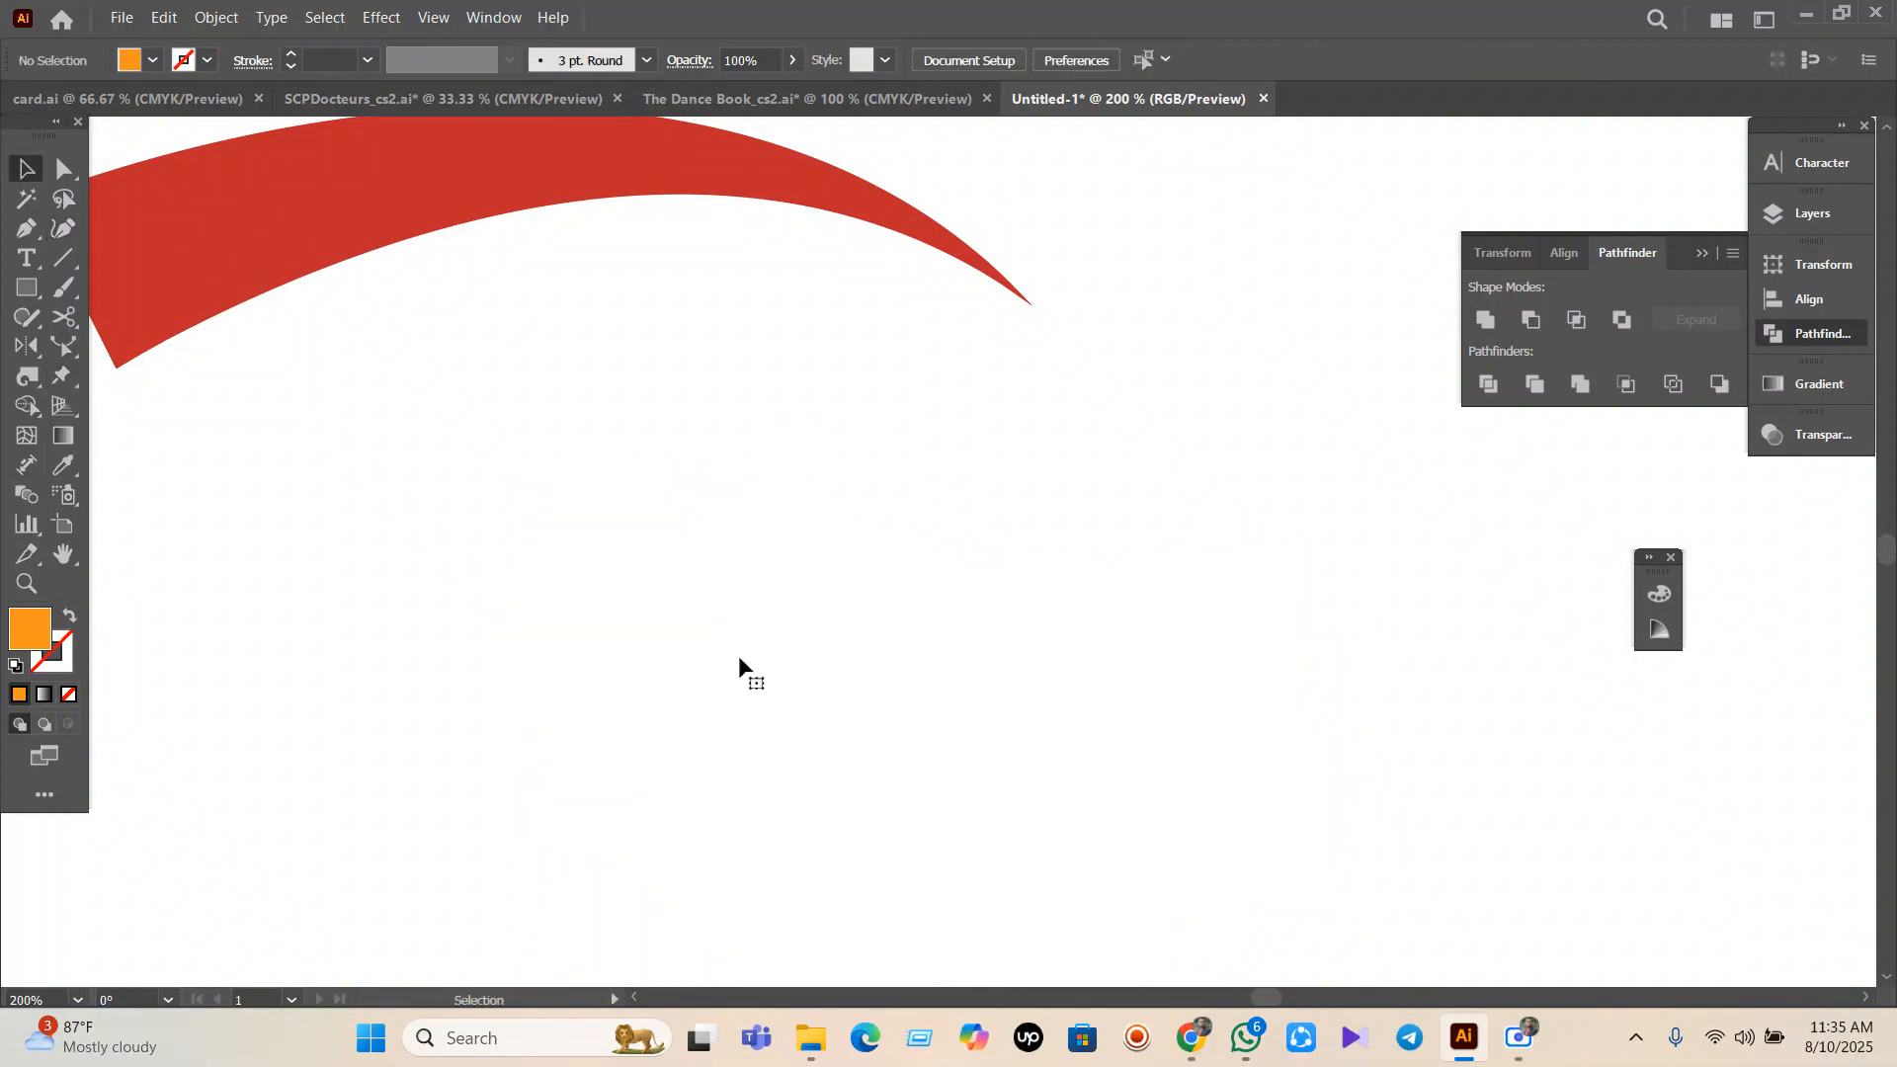
Draw an orange circle about 107 pt in diameter below the tapered arc with the Ellipse tool.
left_click(69, 400)
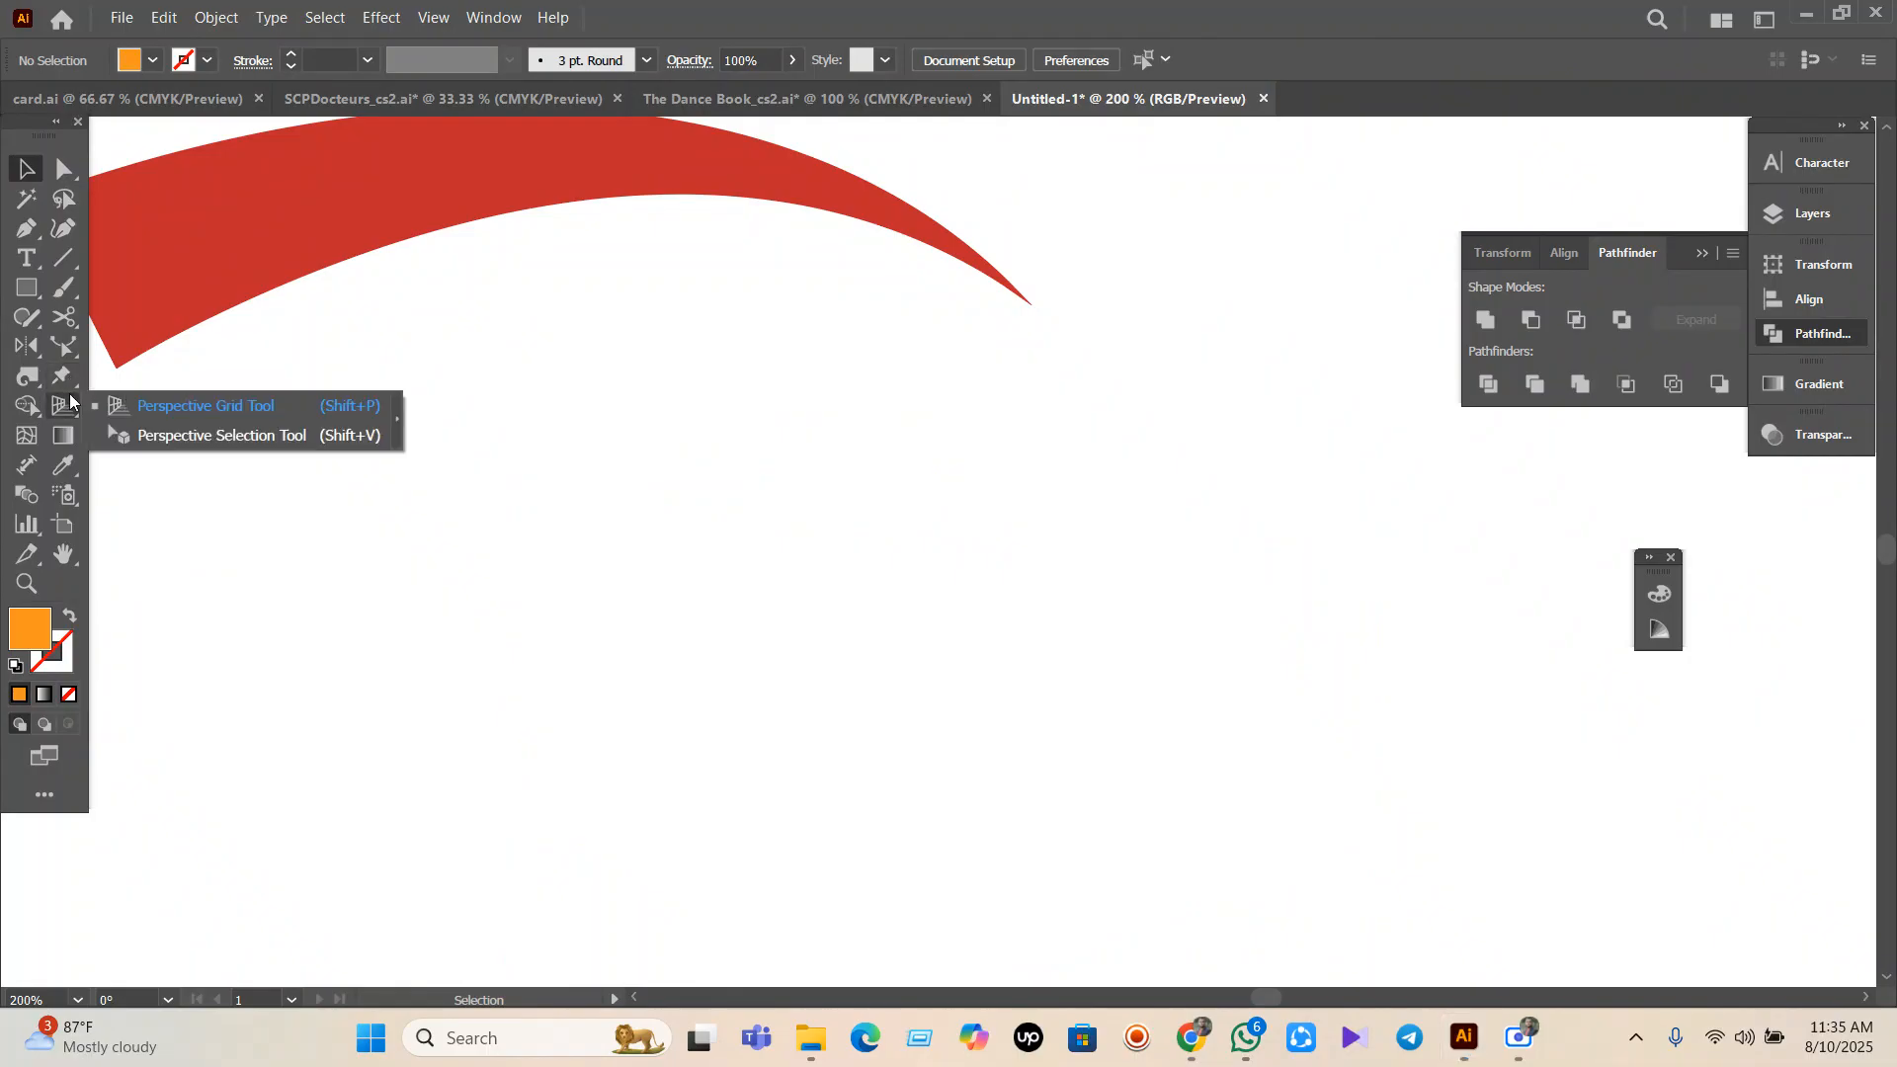
left_click(69, 376)
left_click(36, 405)
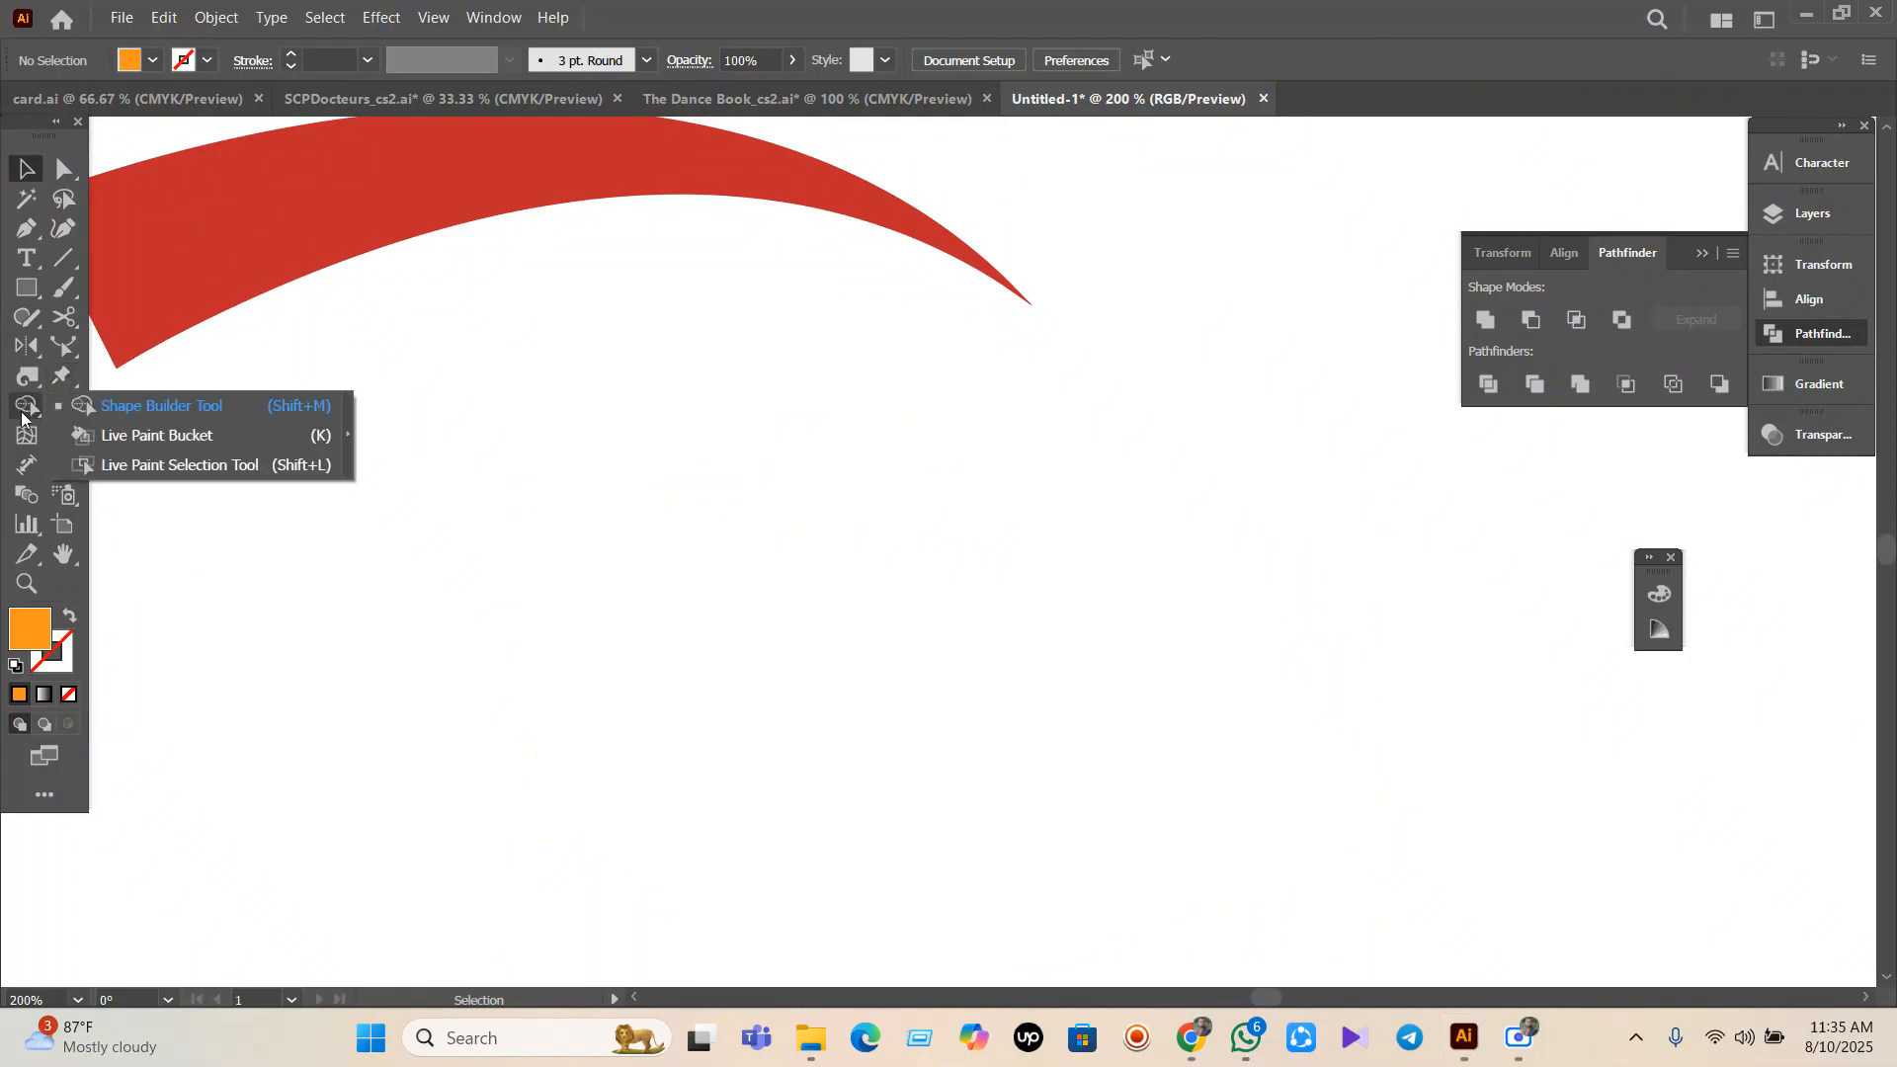
left_click(19, 289)
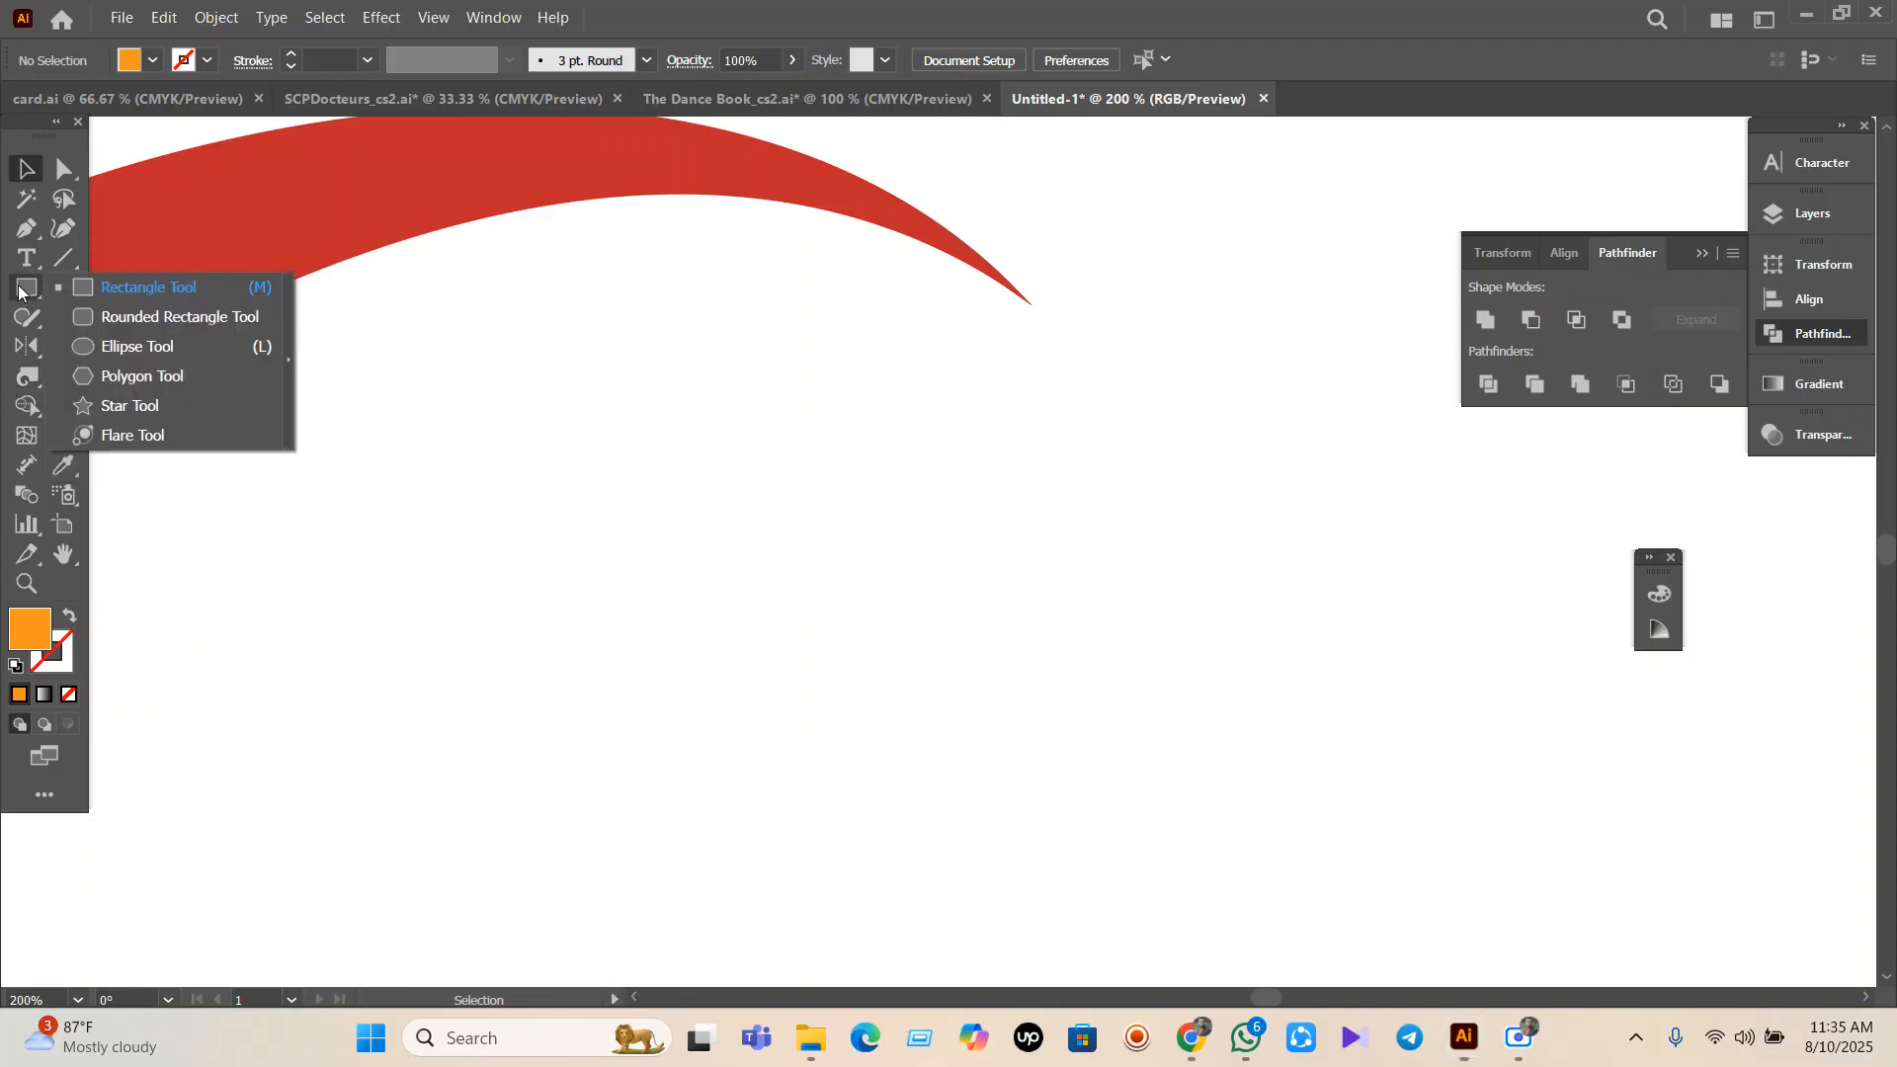
left_click(137, 346)
left_click_drag(761, 633, 889, 839)
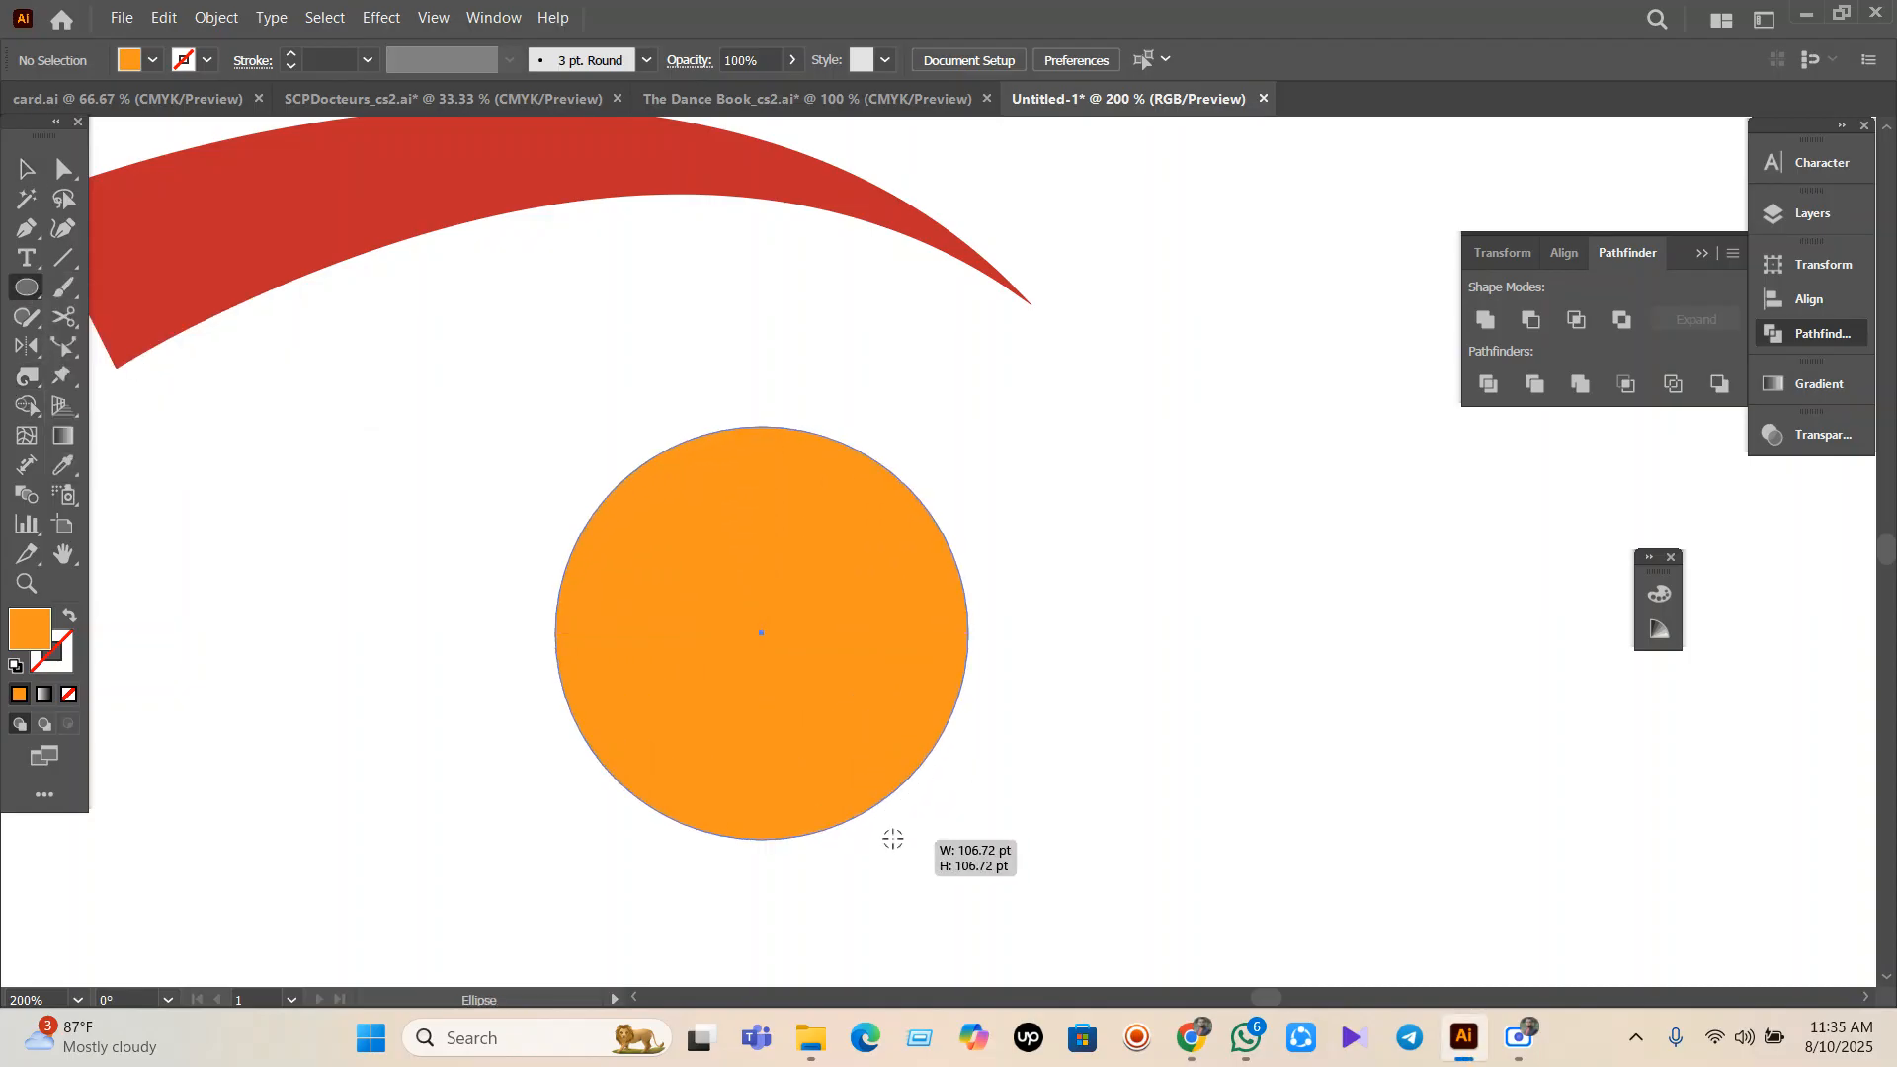
Duplicate the circle to its right so the two overlap, and fill the copy with reddish orange.
left_click(18, 176)
left_click_drag(796, 745, 870, 410)
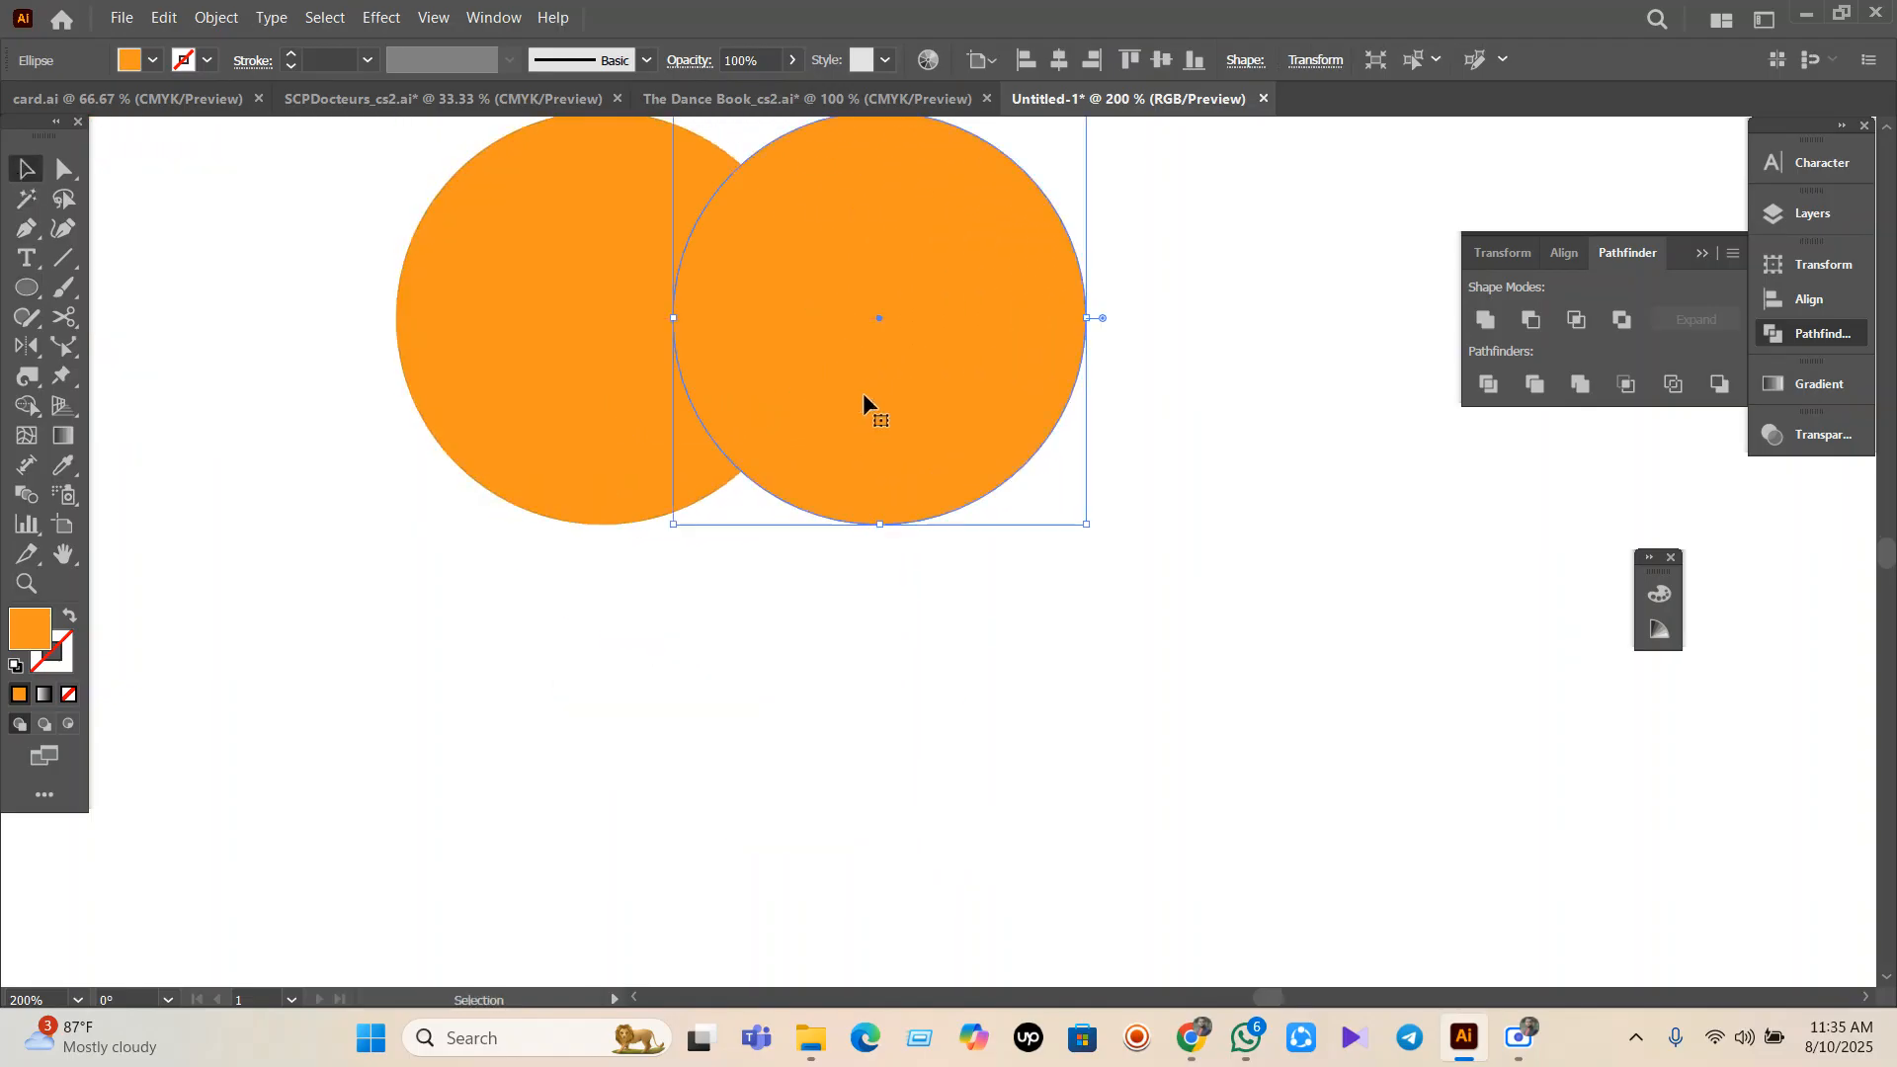
left_click(152, 60)
left_click(222, 101)
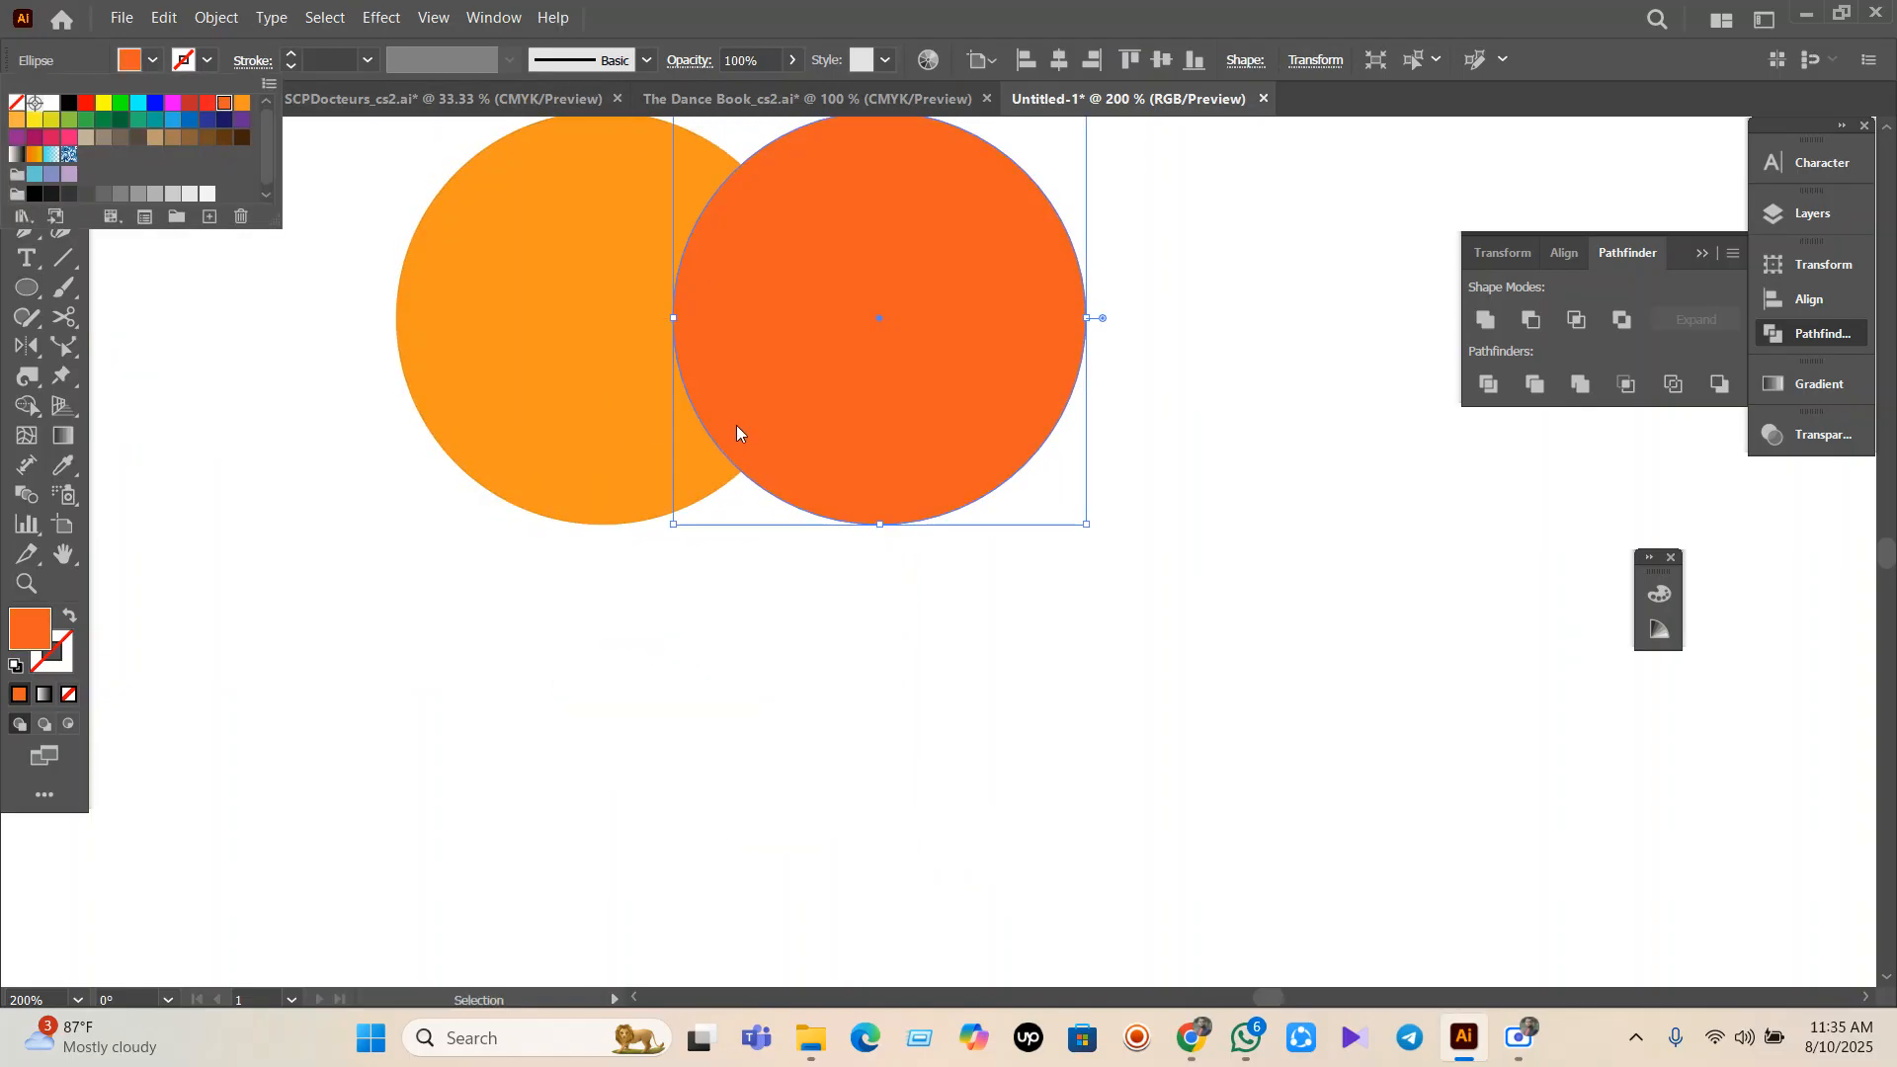
Duplicate the reddish-orange circle below the pair so it overlaps both circles, and fill the copy with blue.
left_click_drag(939, 395, 753, 512)
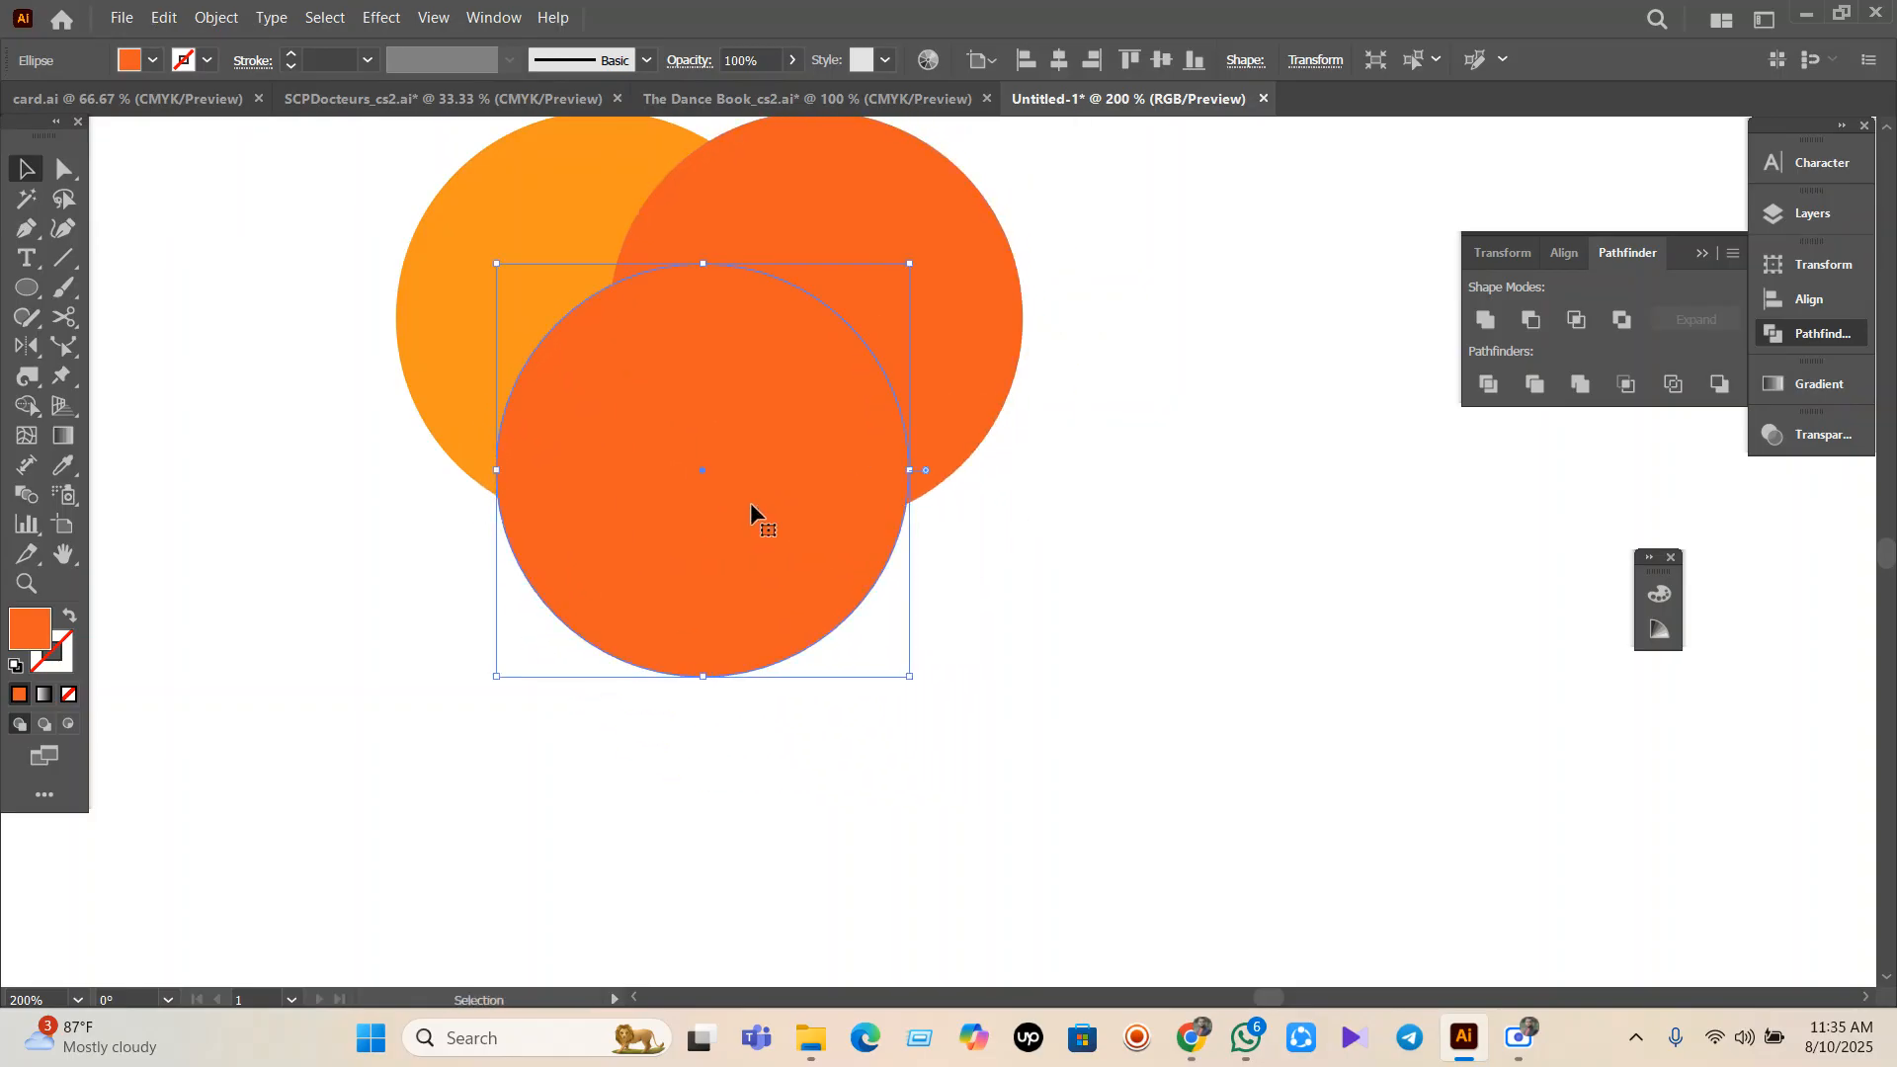
left_click(150, 61)
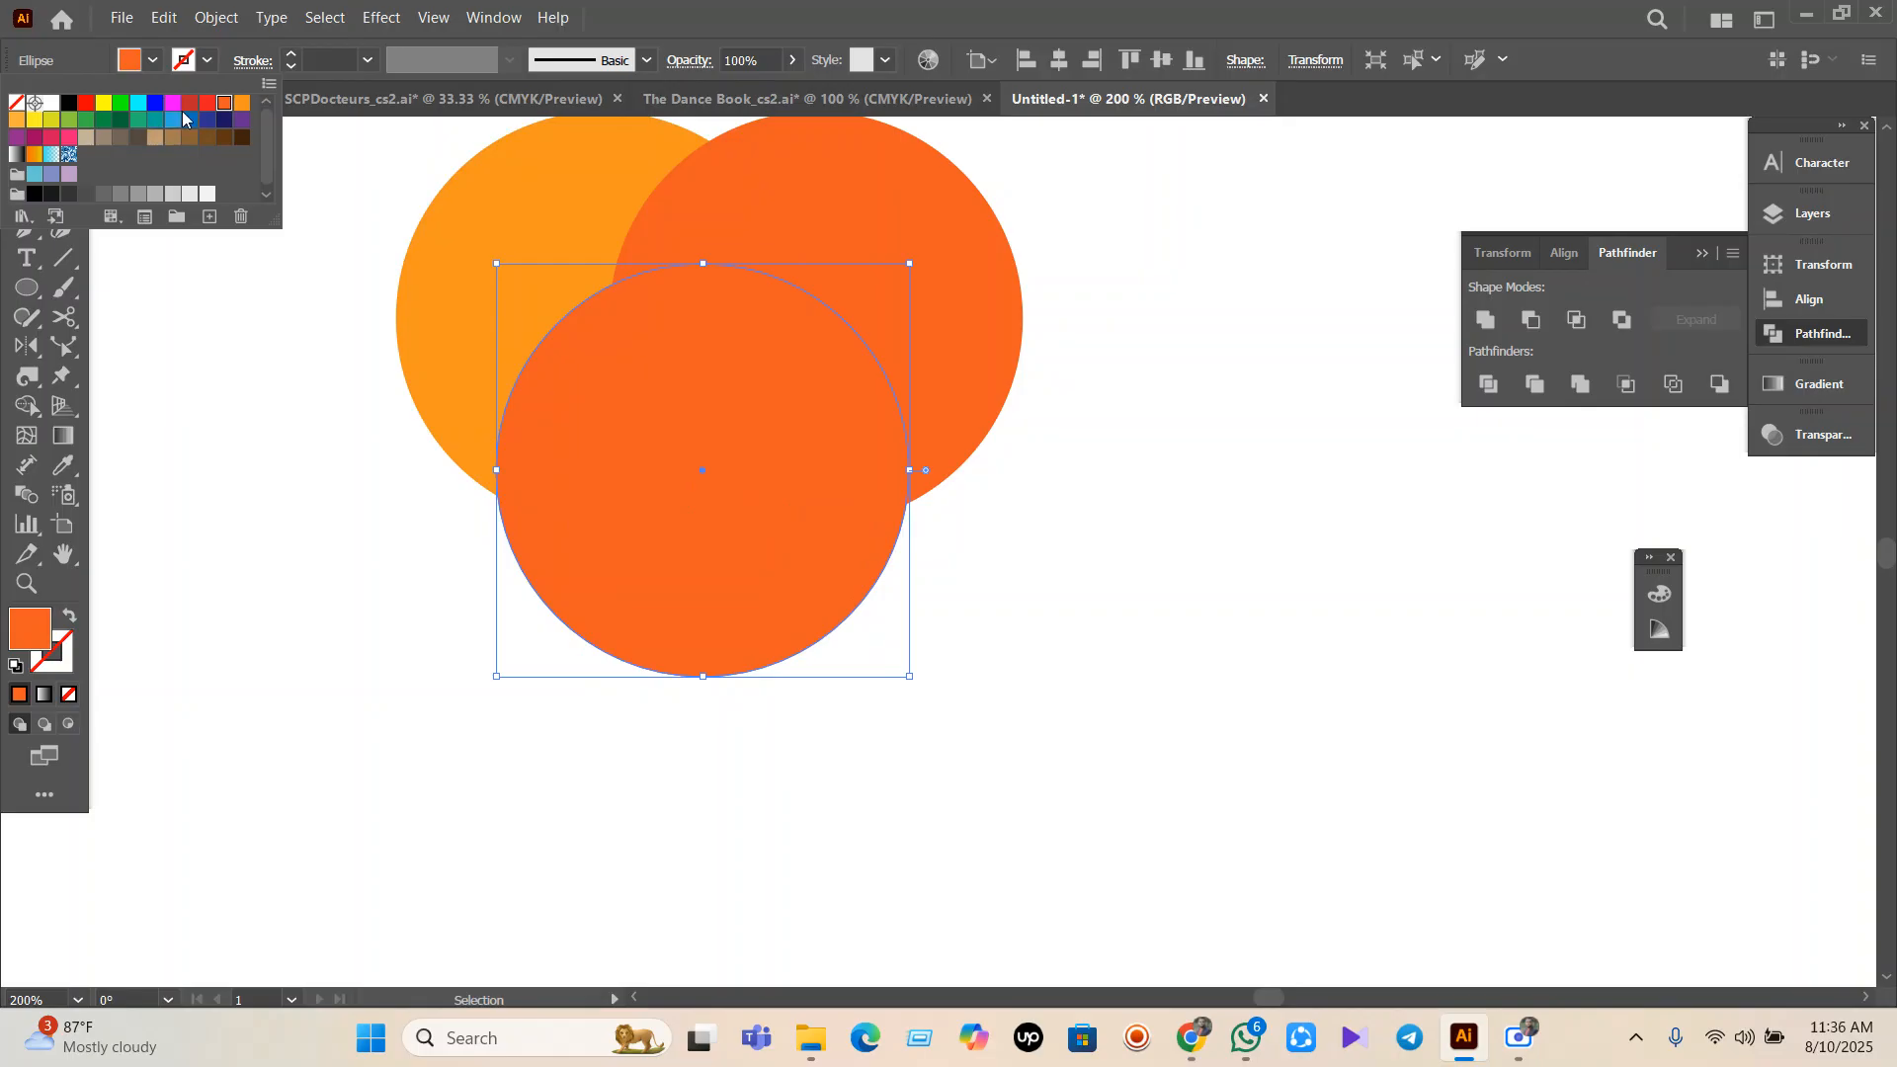
left_click(189, 103)
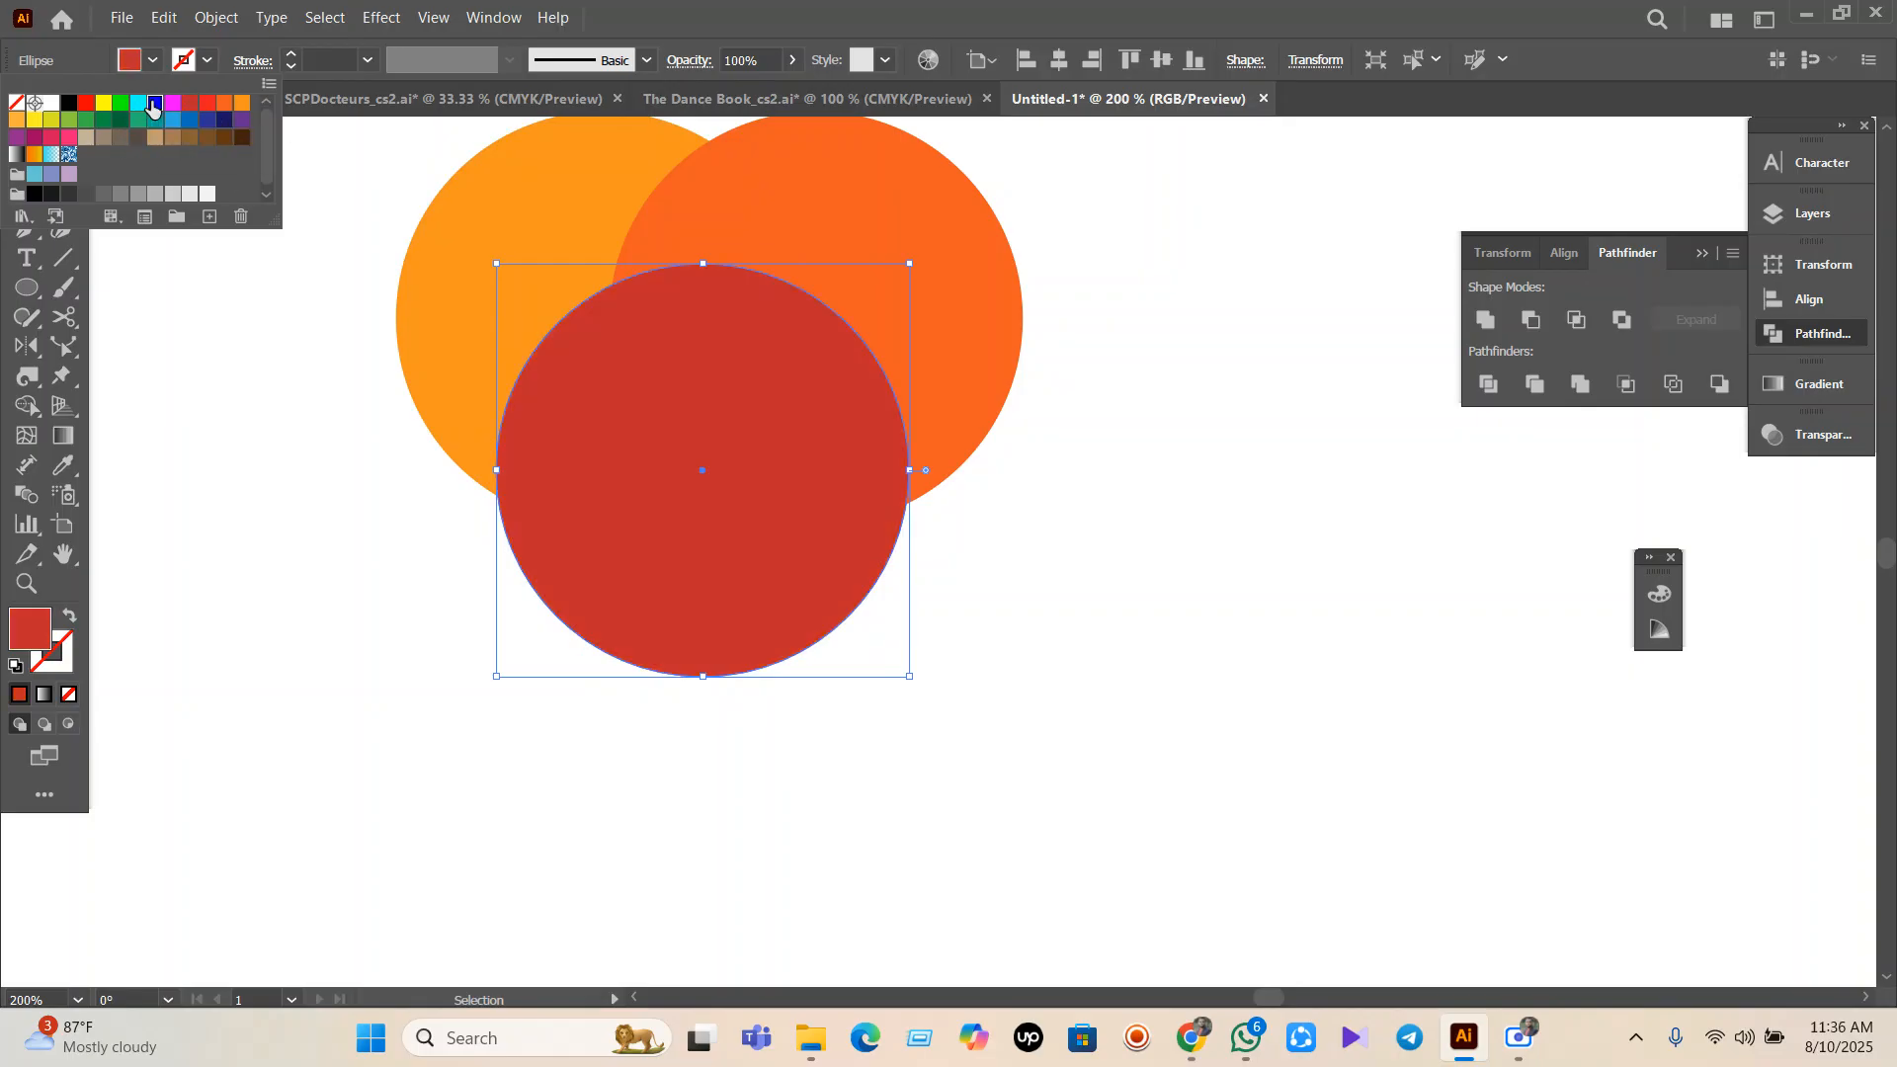
left_click(153, 103)
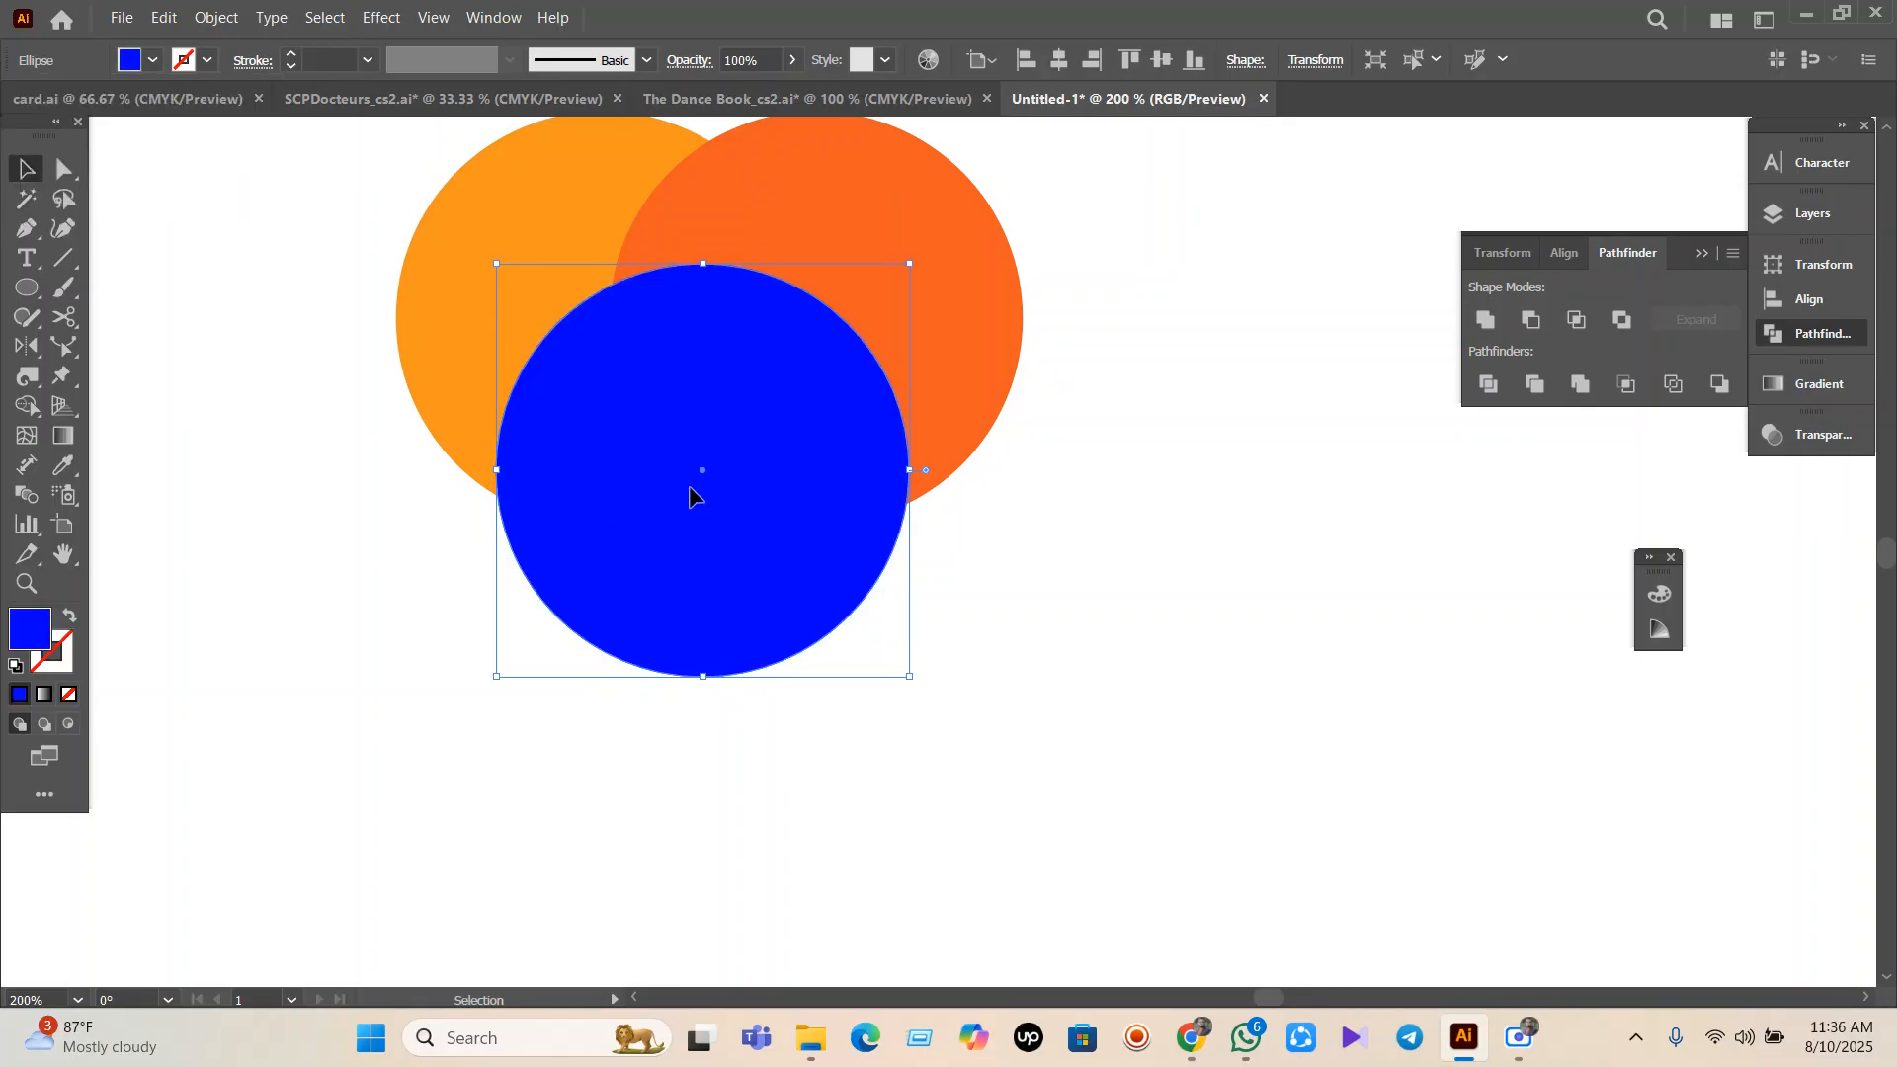
Shift the blue and reddish-orange circles slightly down and right, and duplicate all three overlapping circles to the right.
left_click_drag(692, 494, 708, 523)
left_click_drag(850, 277, 882, 299)
left_click_drag(1114, 629, 512, 272)
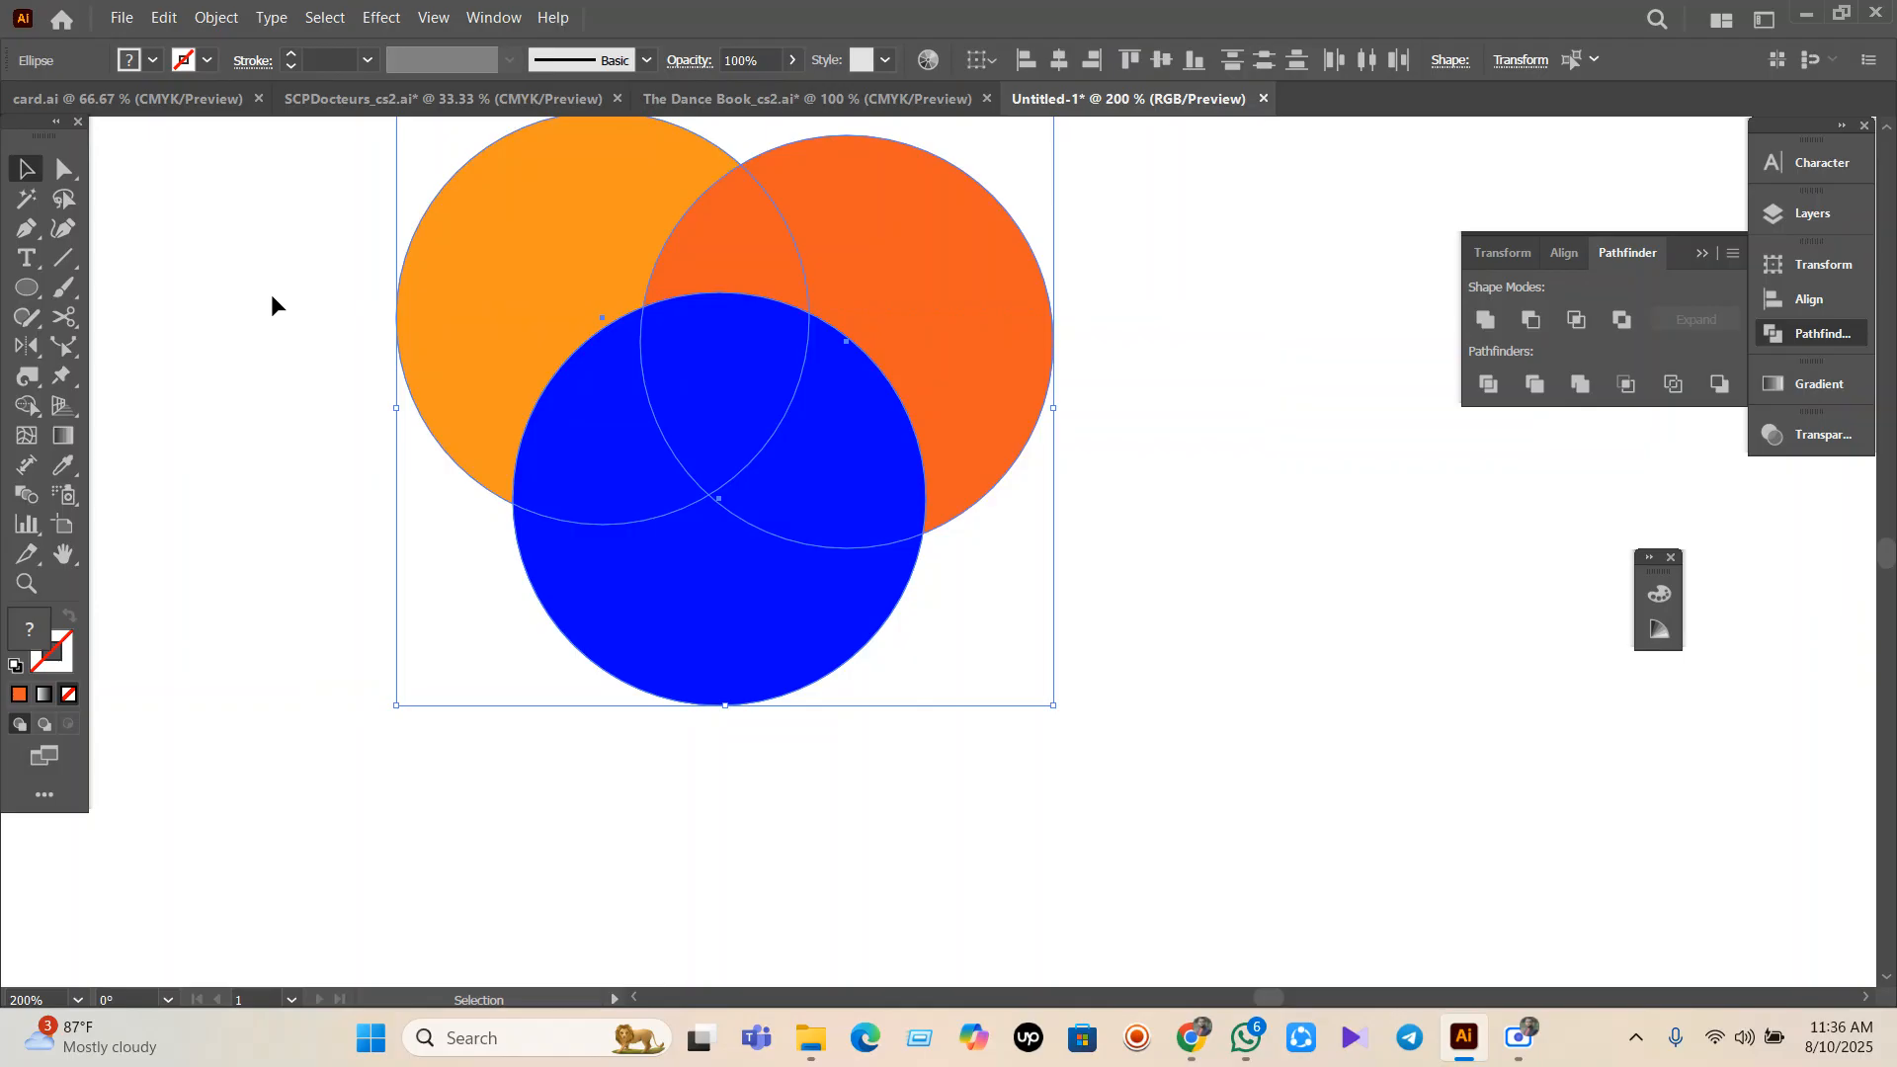
left_click(26, 407)
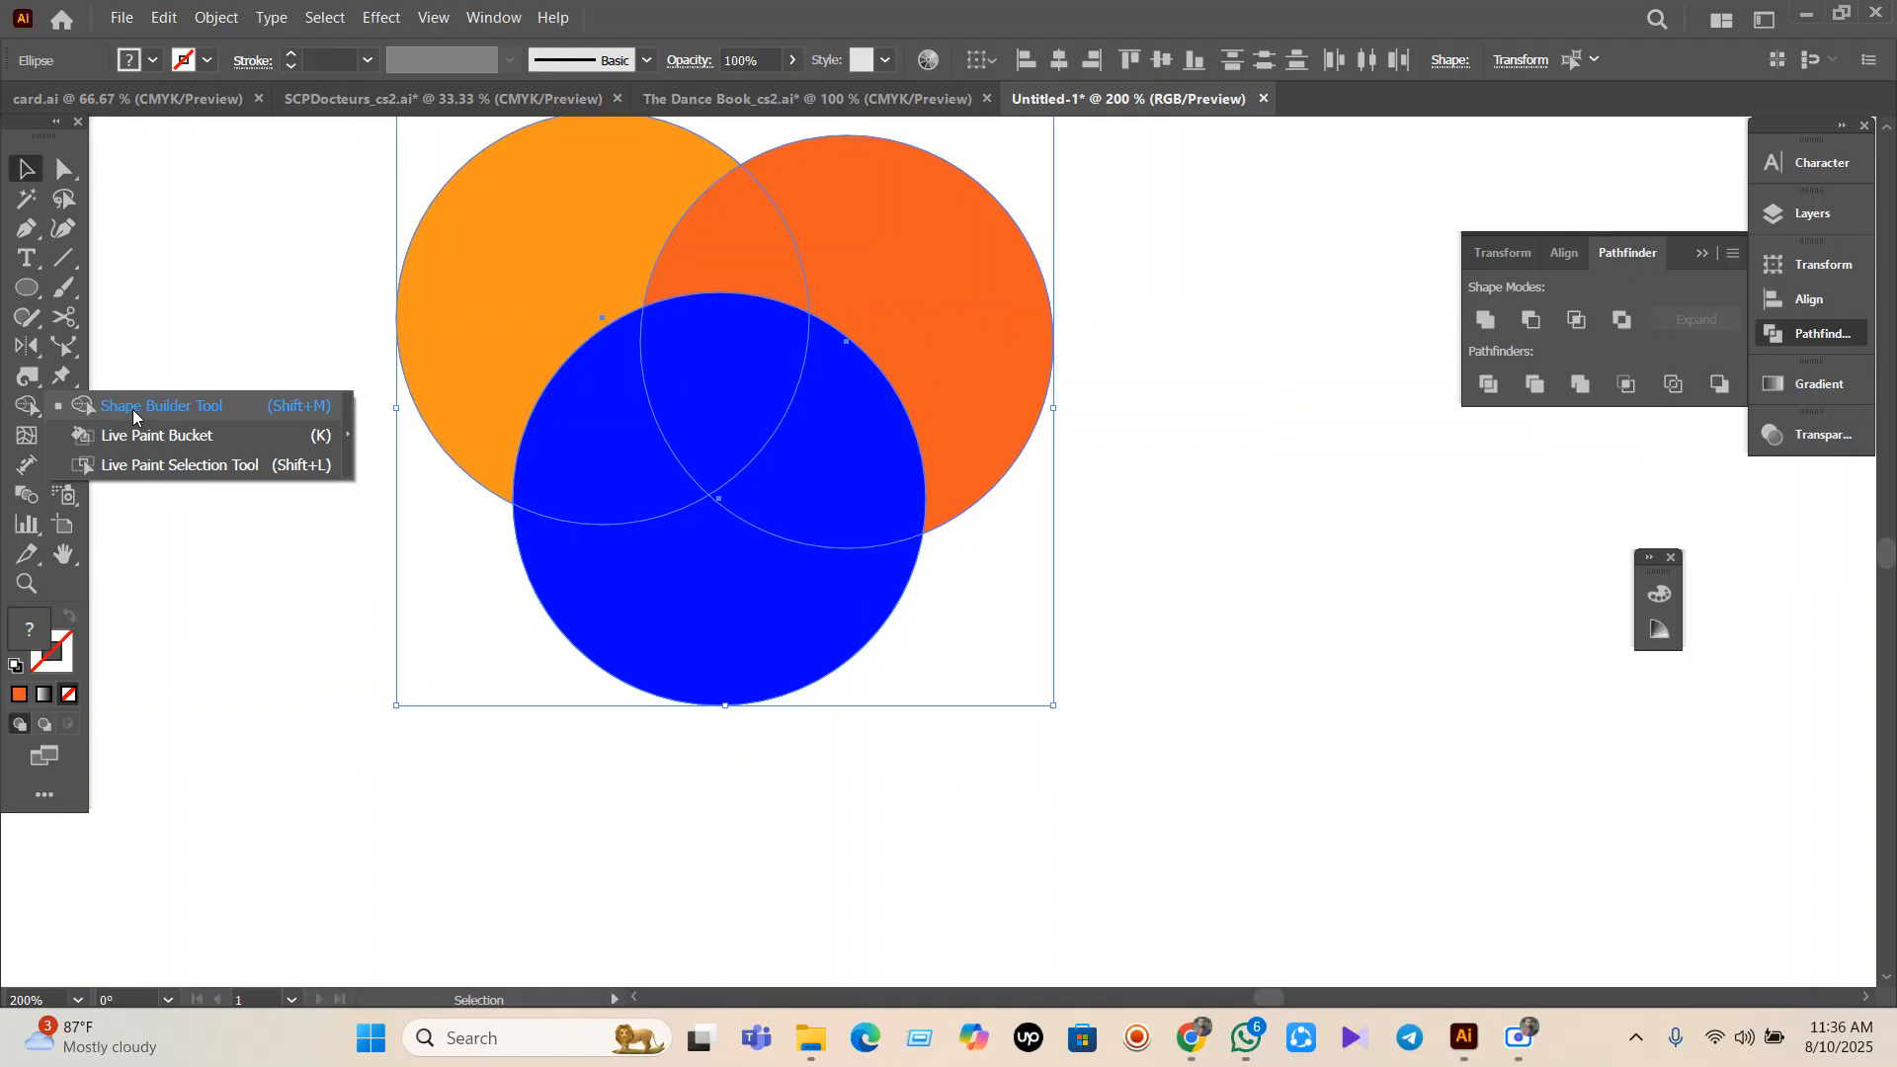
left_click(158, 406)
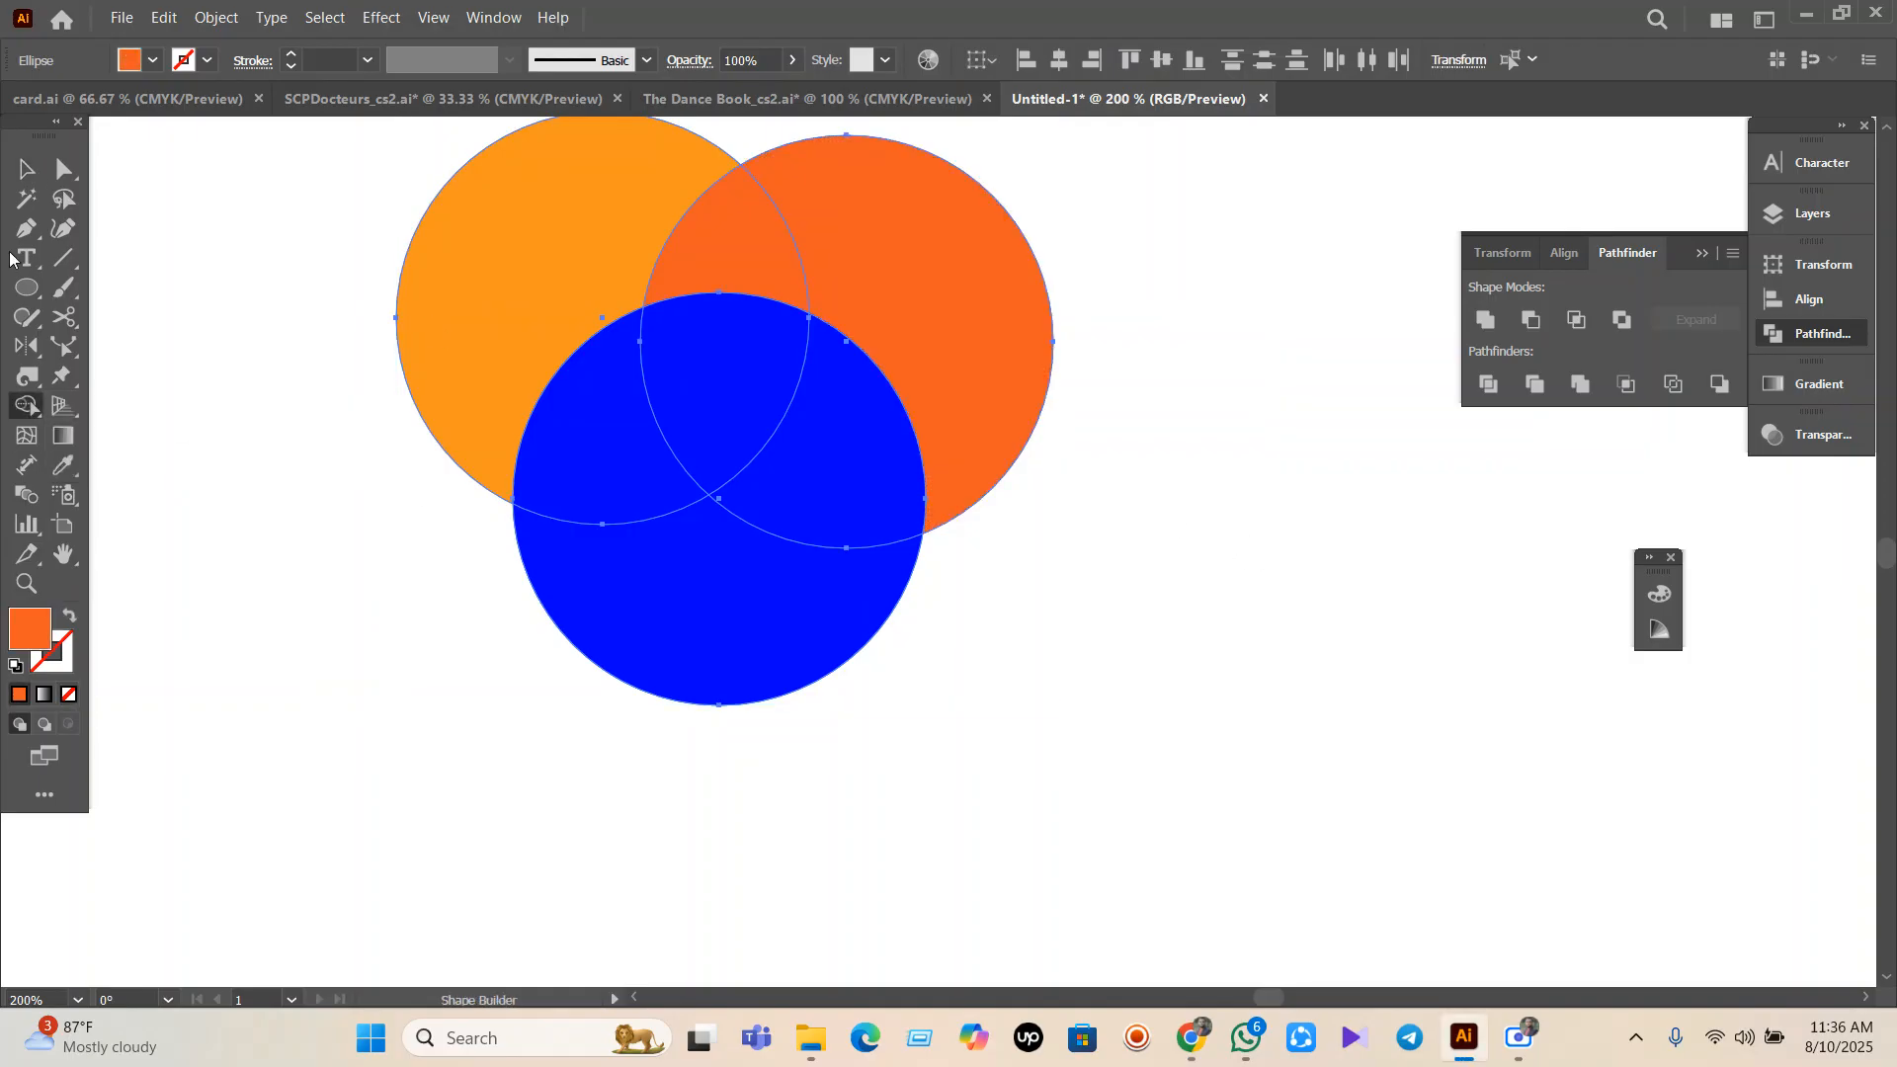
left_click(33, 170)
scroll(771, 635, "down", 2)
left_click_drag(741, 661, 1123, 652)
Merge all regions around the central overlap of the original three circles into one shape with Shape Builder, keeping the blue centre separate.
scroll(824, 641, "up", 2)
left_click_drag(278, 265, 880, 759)
left_click(26, 405)
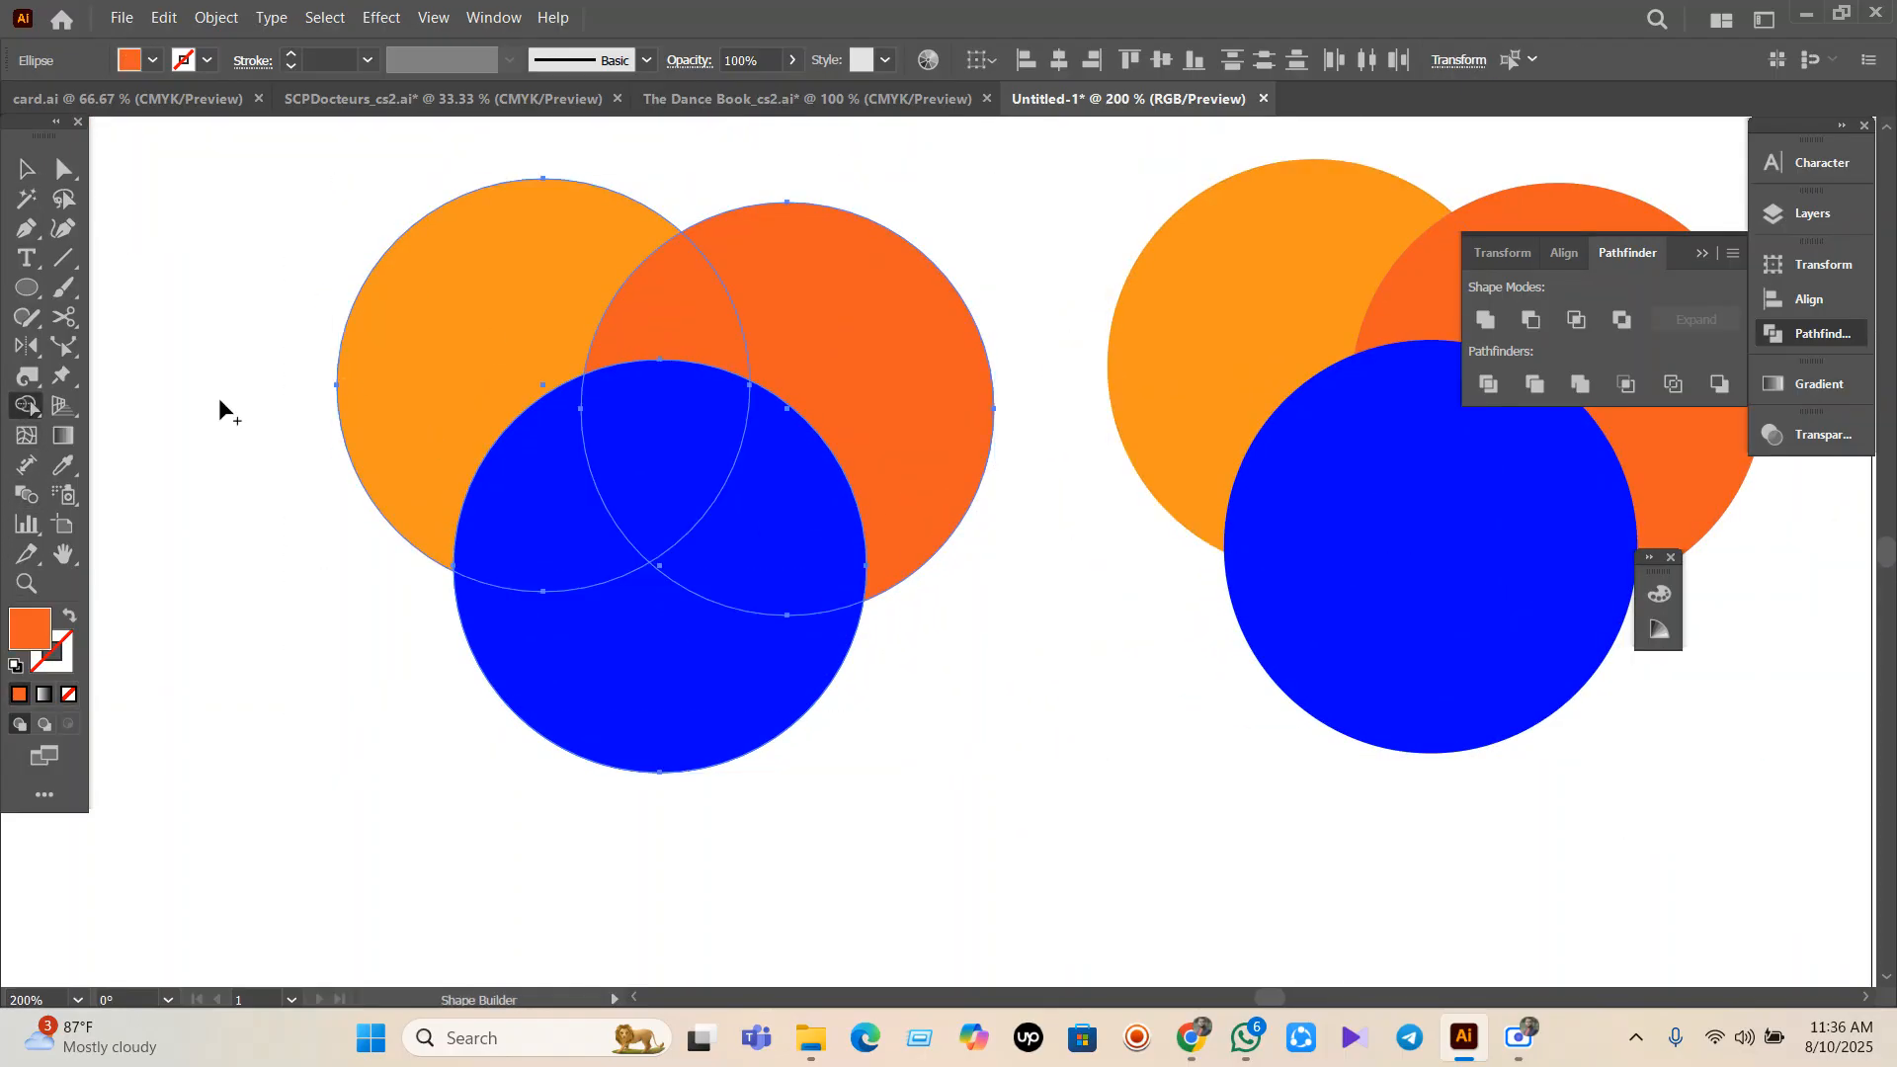
left_click_drag(457, 348, 572, 576)
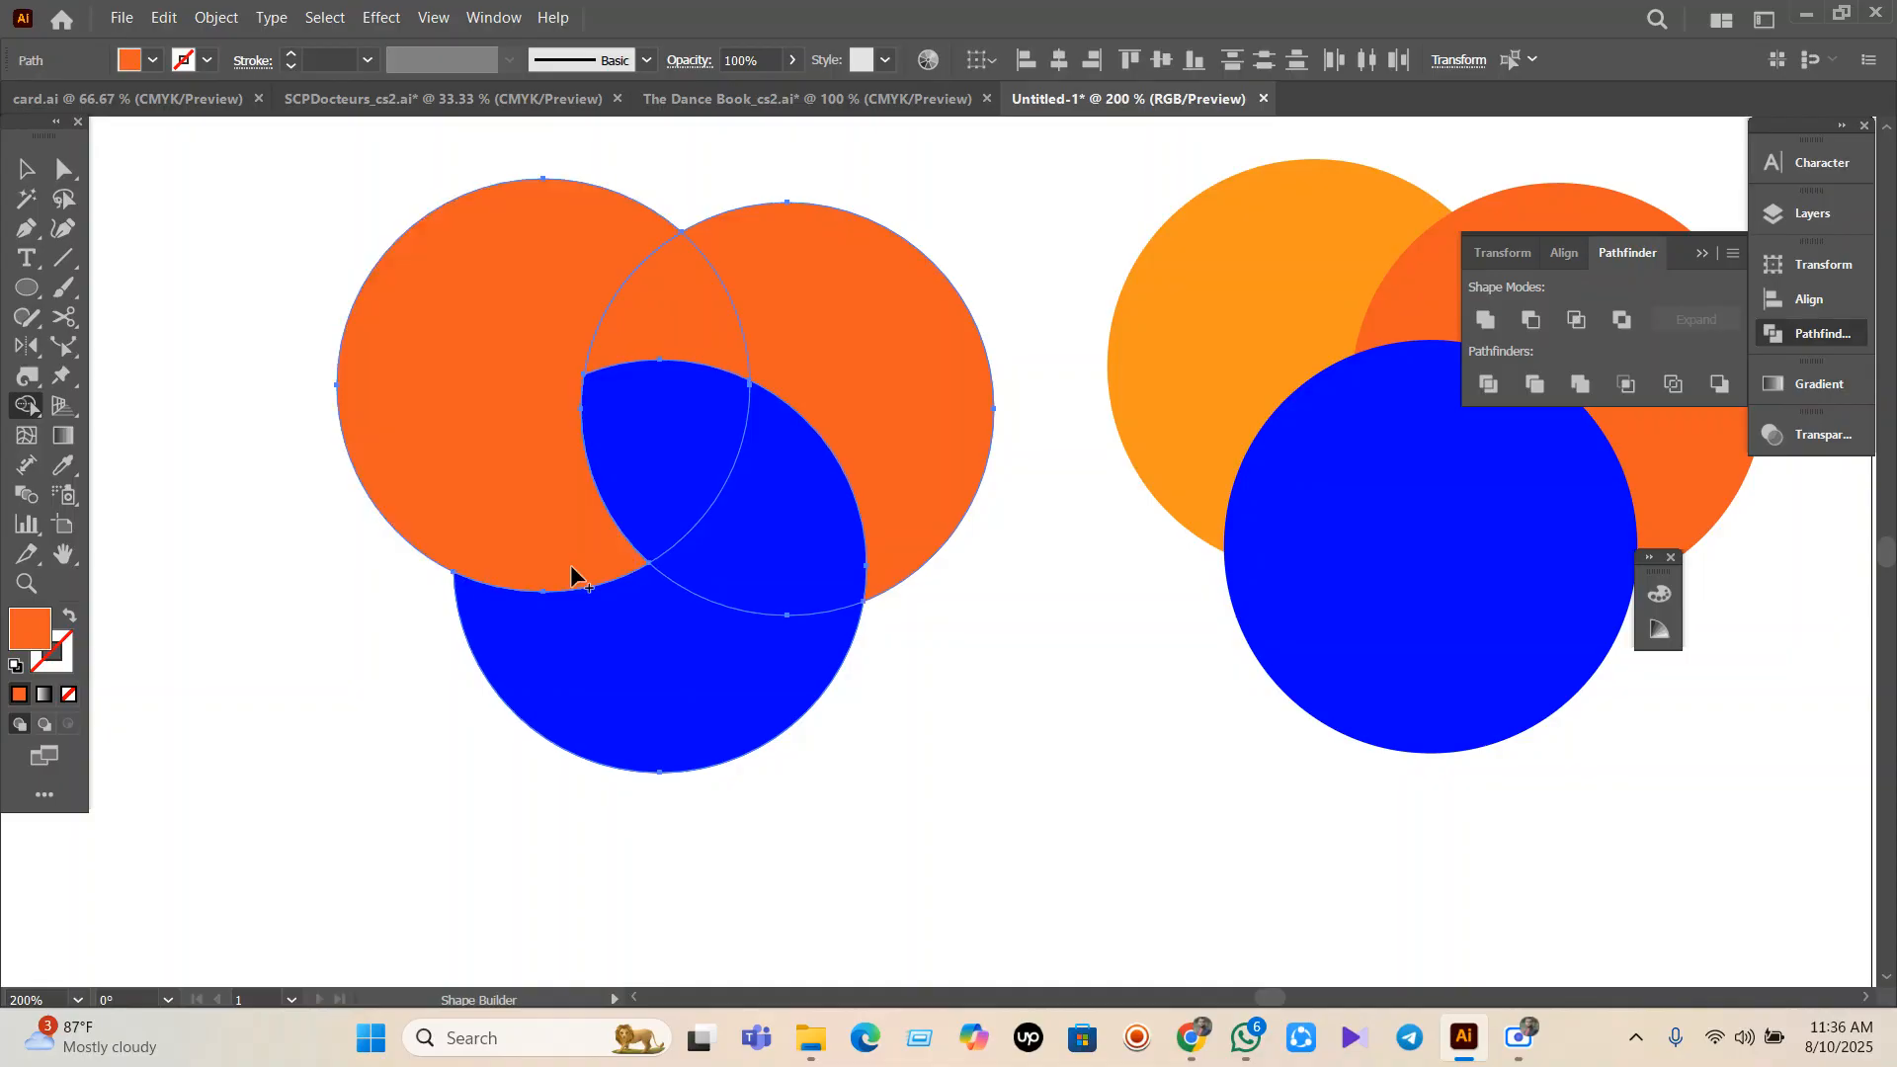
left_click_drag(721, 309, 823, 336)
left_click_drag(627, 669, 542, 589)
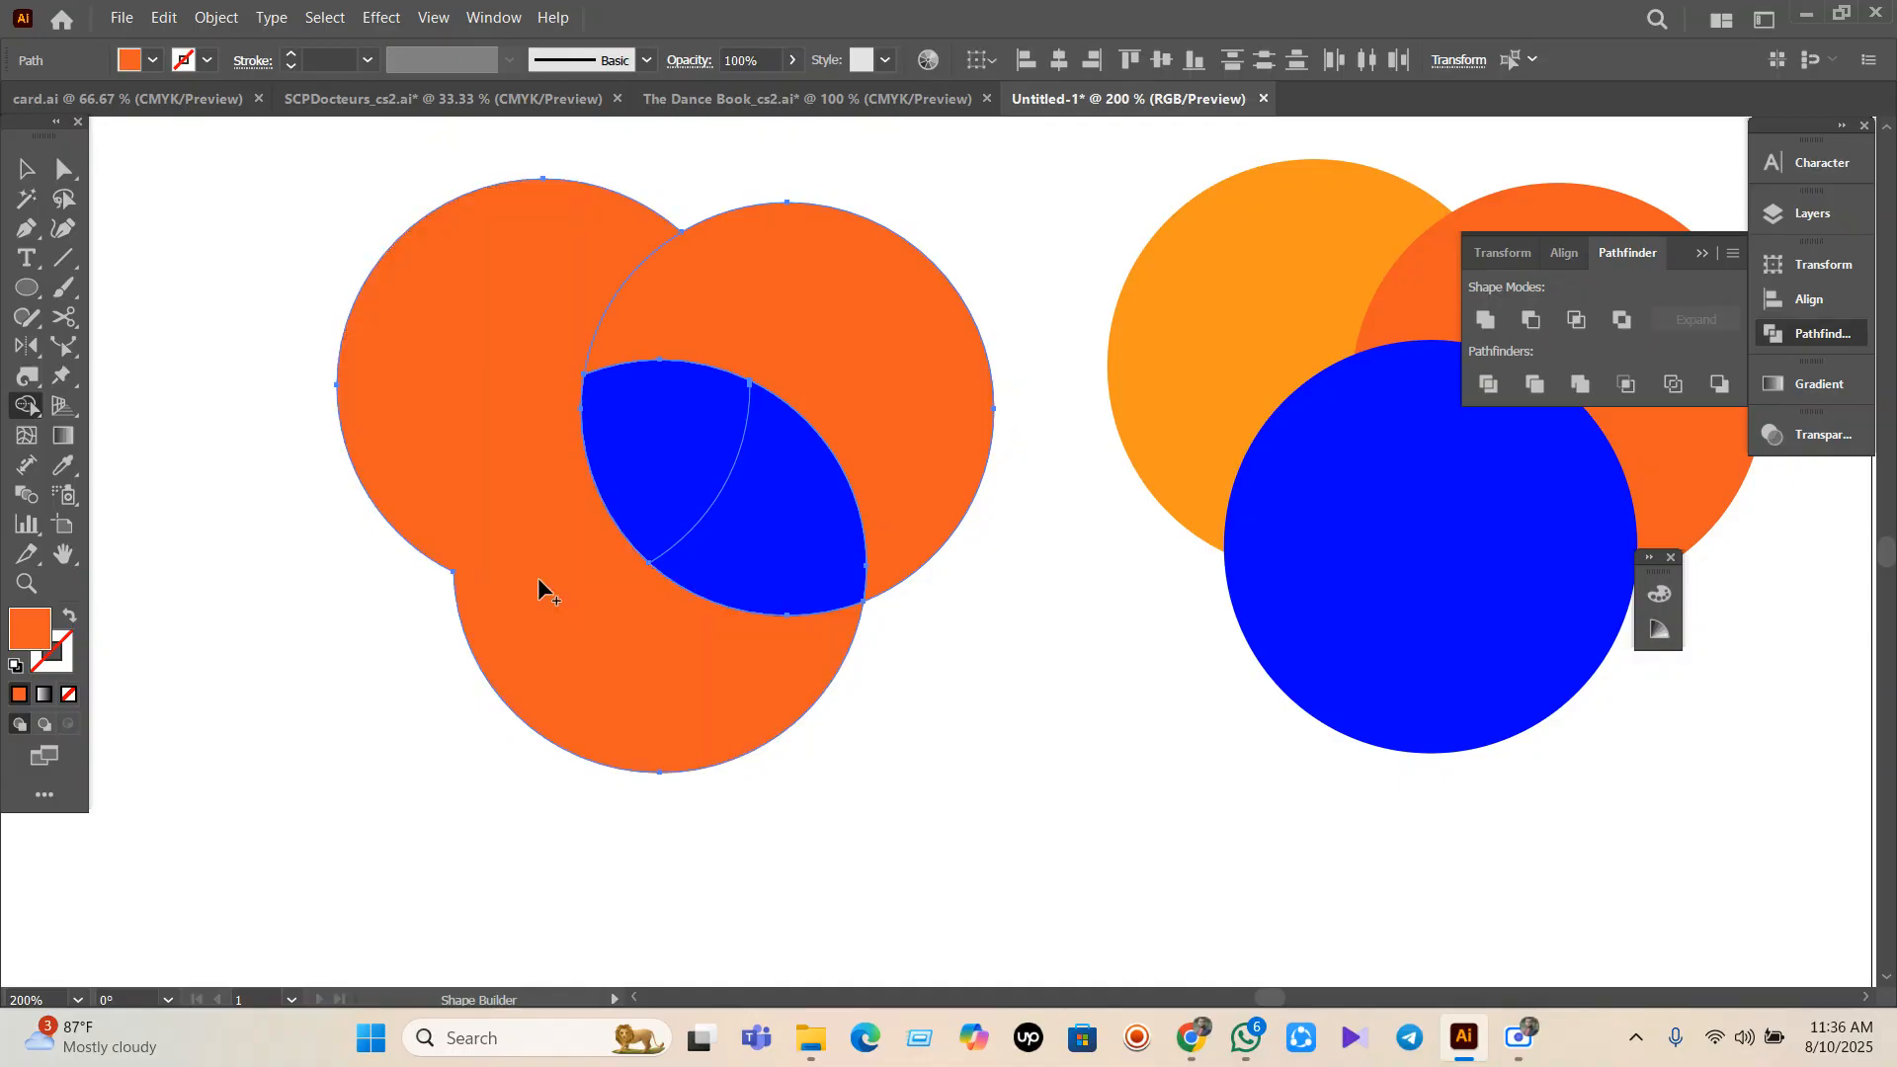
left_click_drag(789, 565, 910, 433)
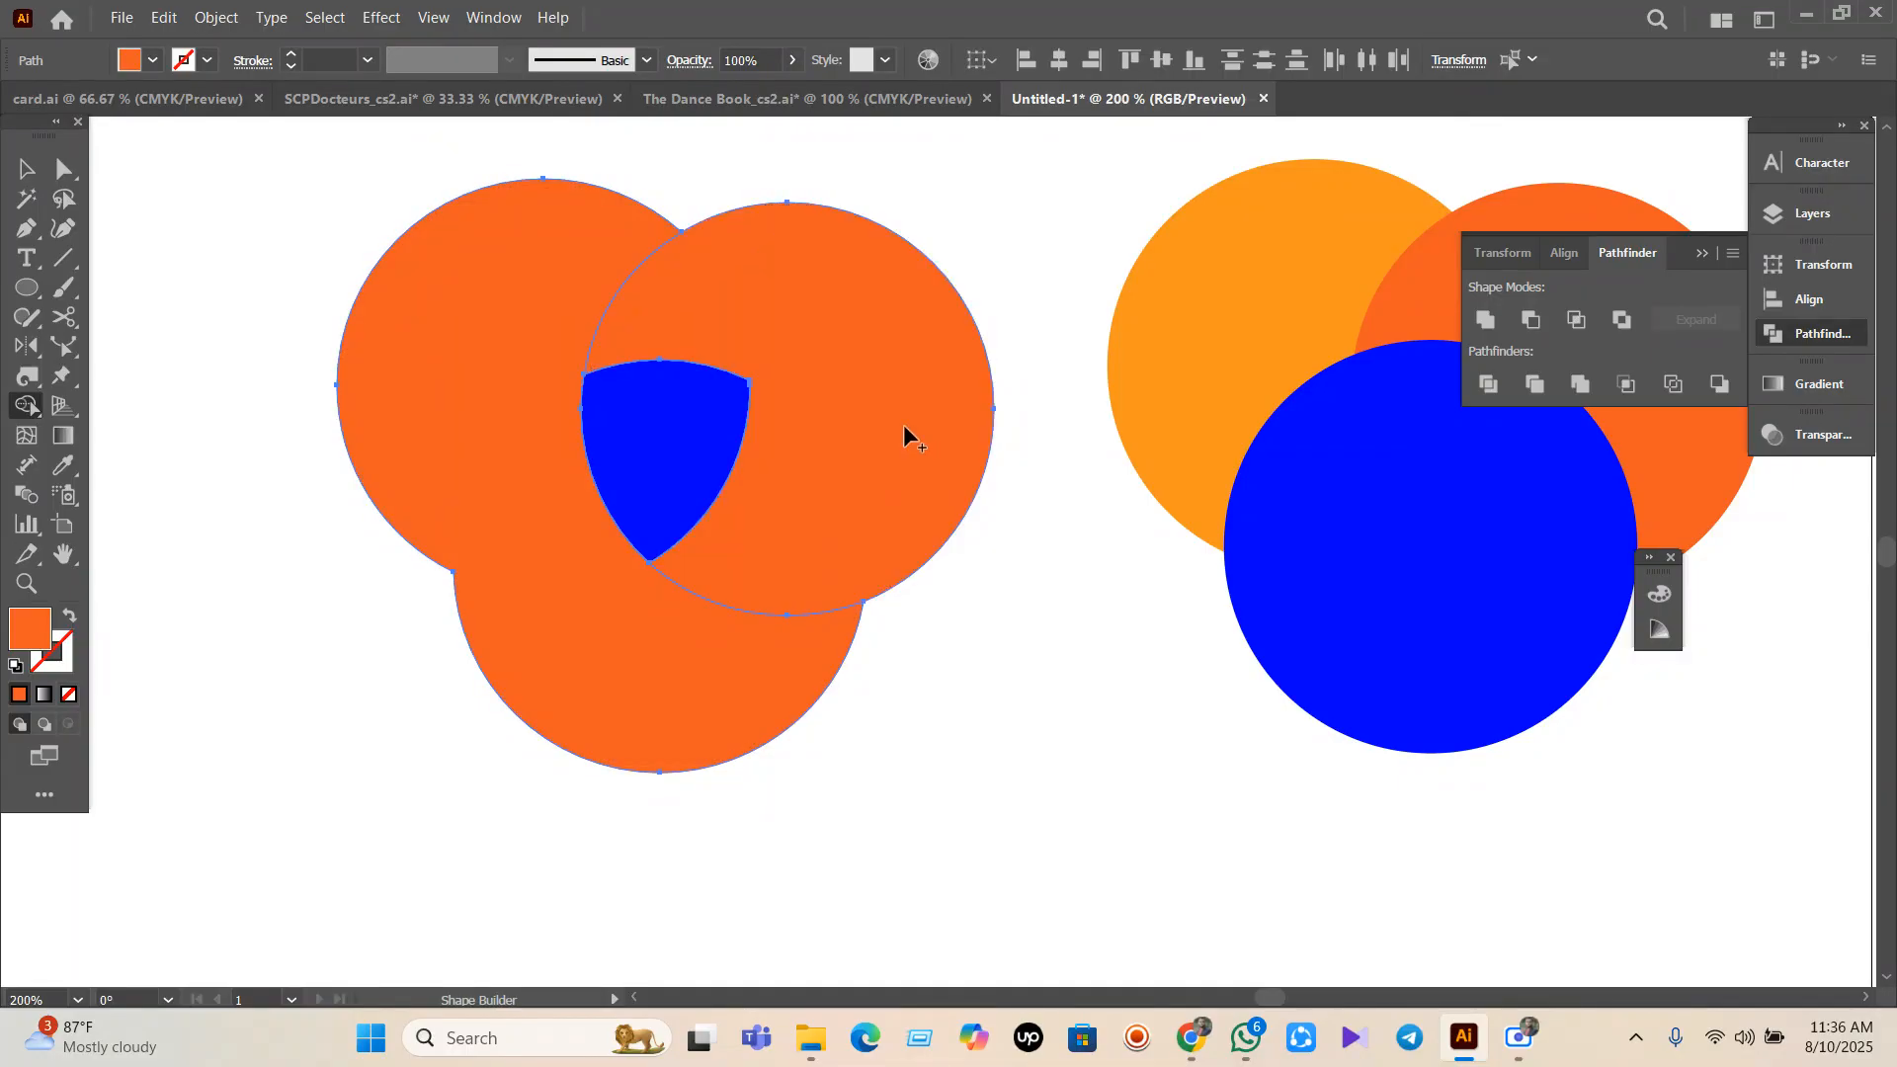
left_click_drag(715, 300, 538, 292)
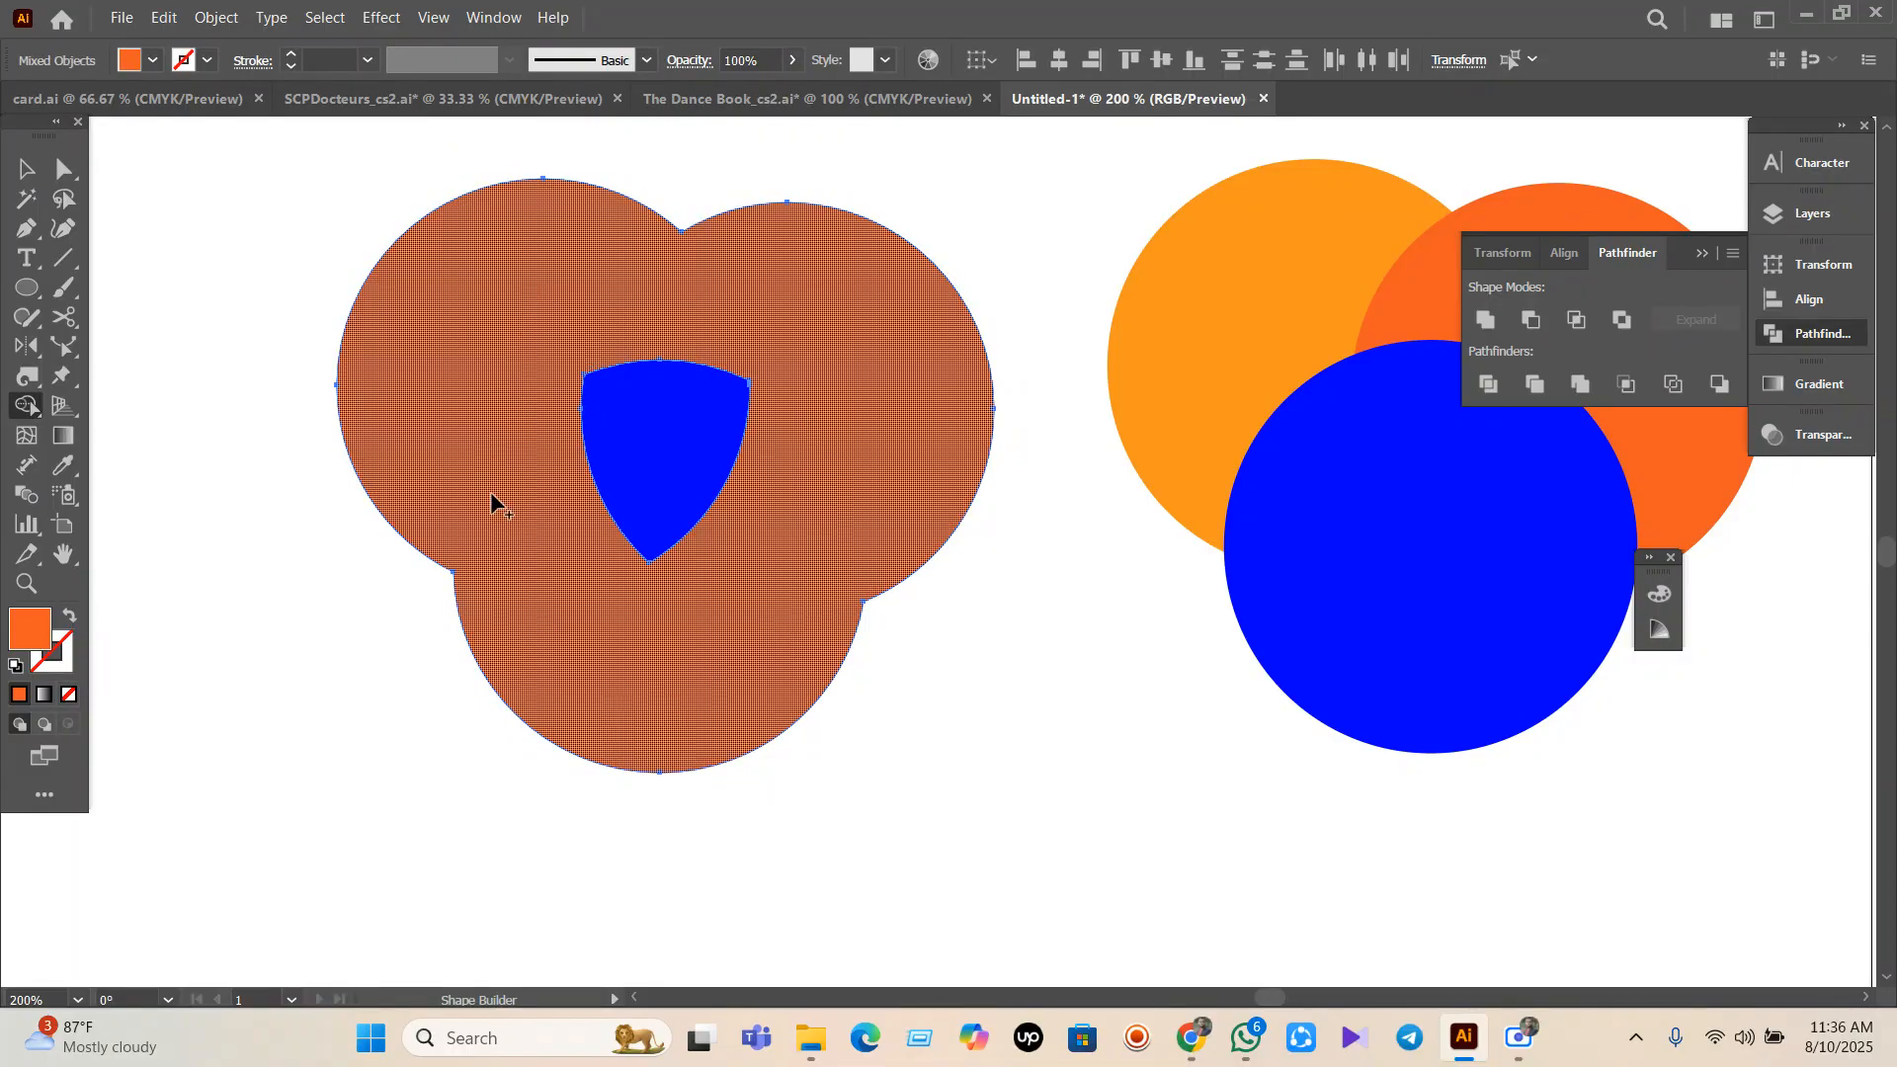
Remove the three outer non-overlapping regions of the duplicated circles with Shape Builder, and merge the remaining overlaps into one three-petal shape.
key("space")
left_click_drag(962, 406, 826, 445)
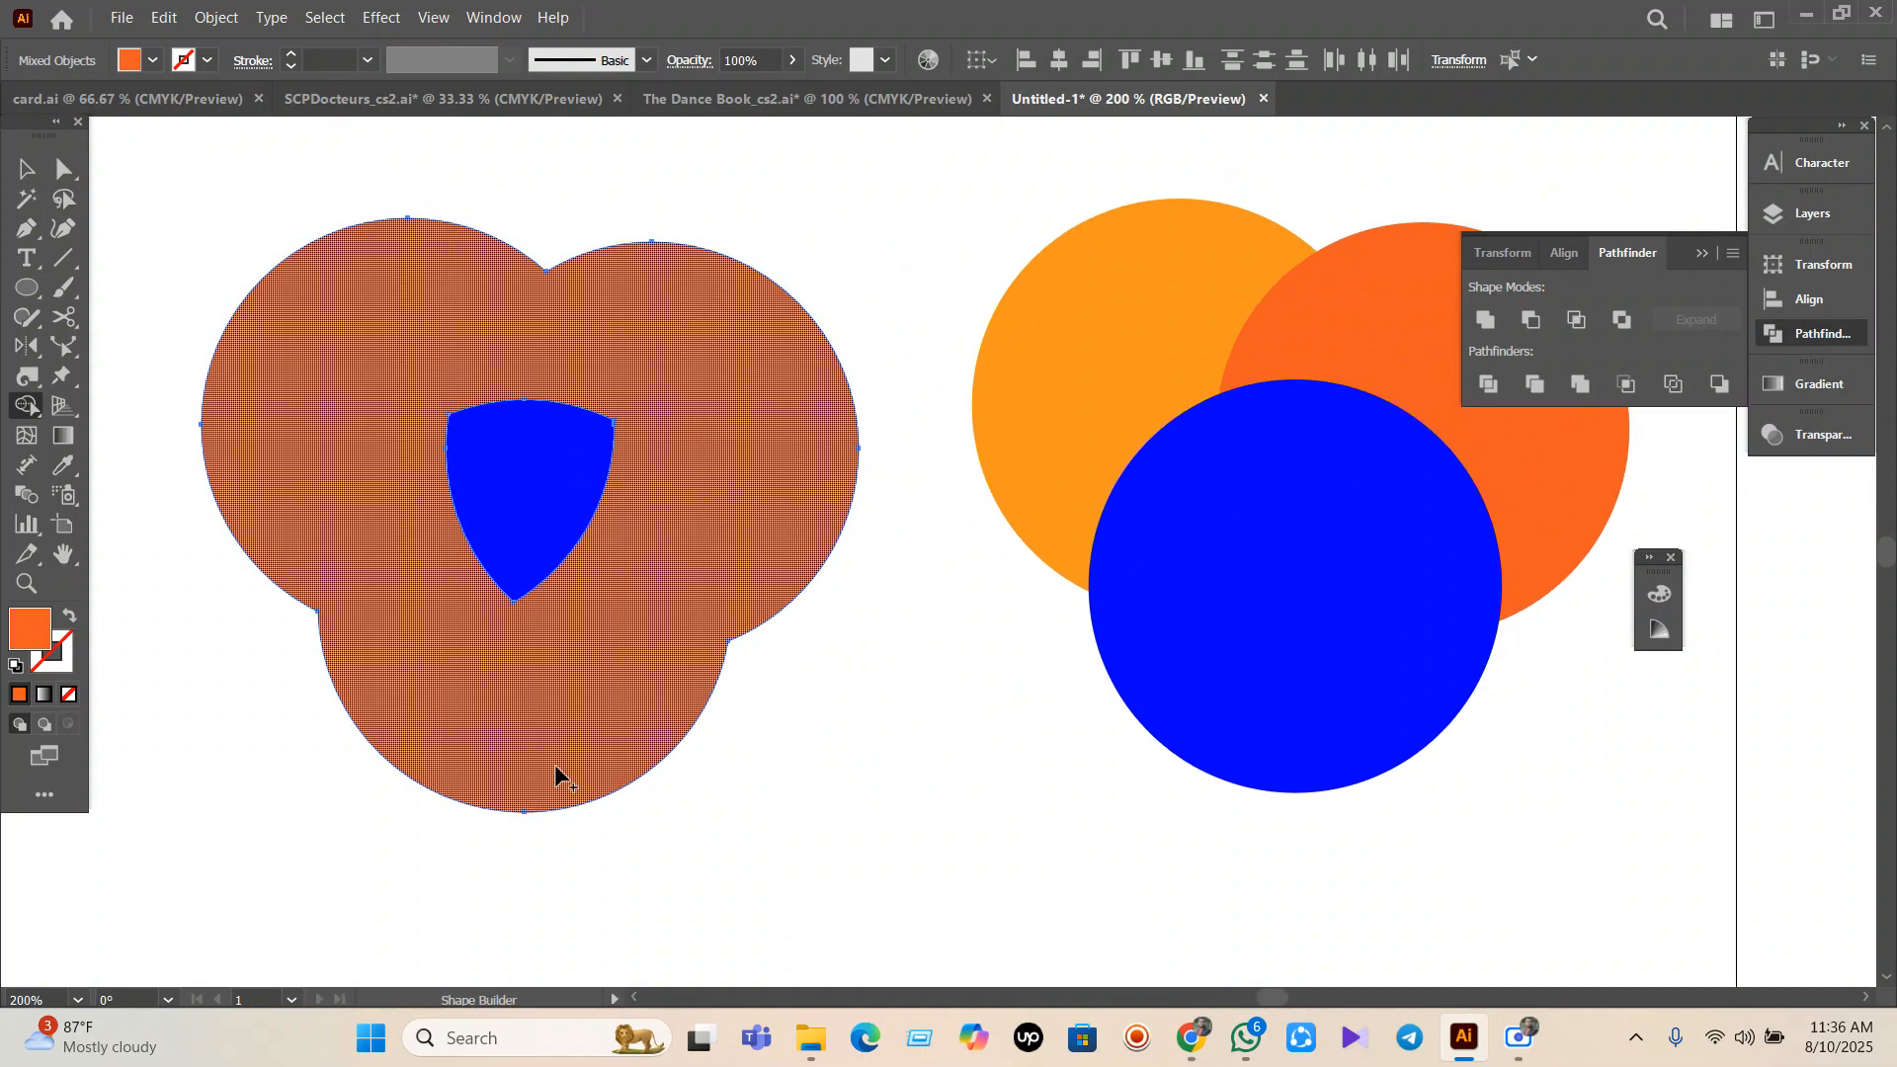
scroll(483, 767, "right", 5)
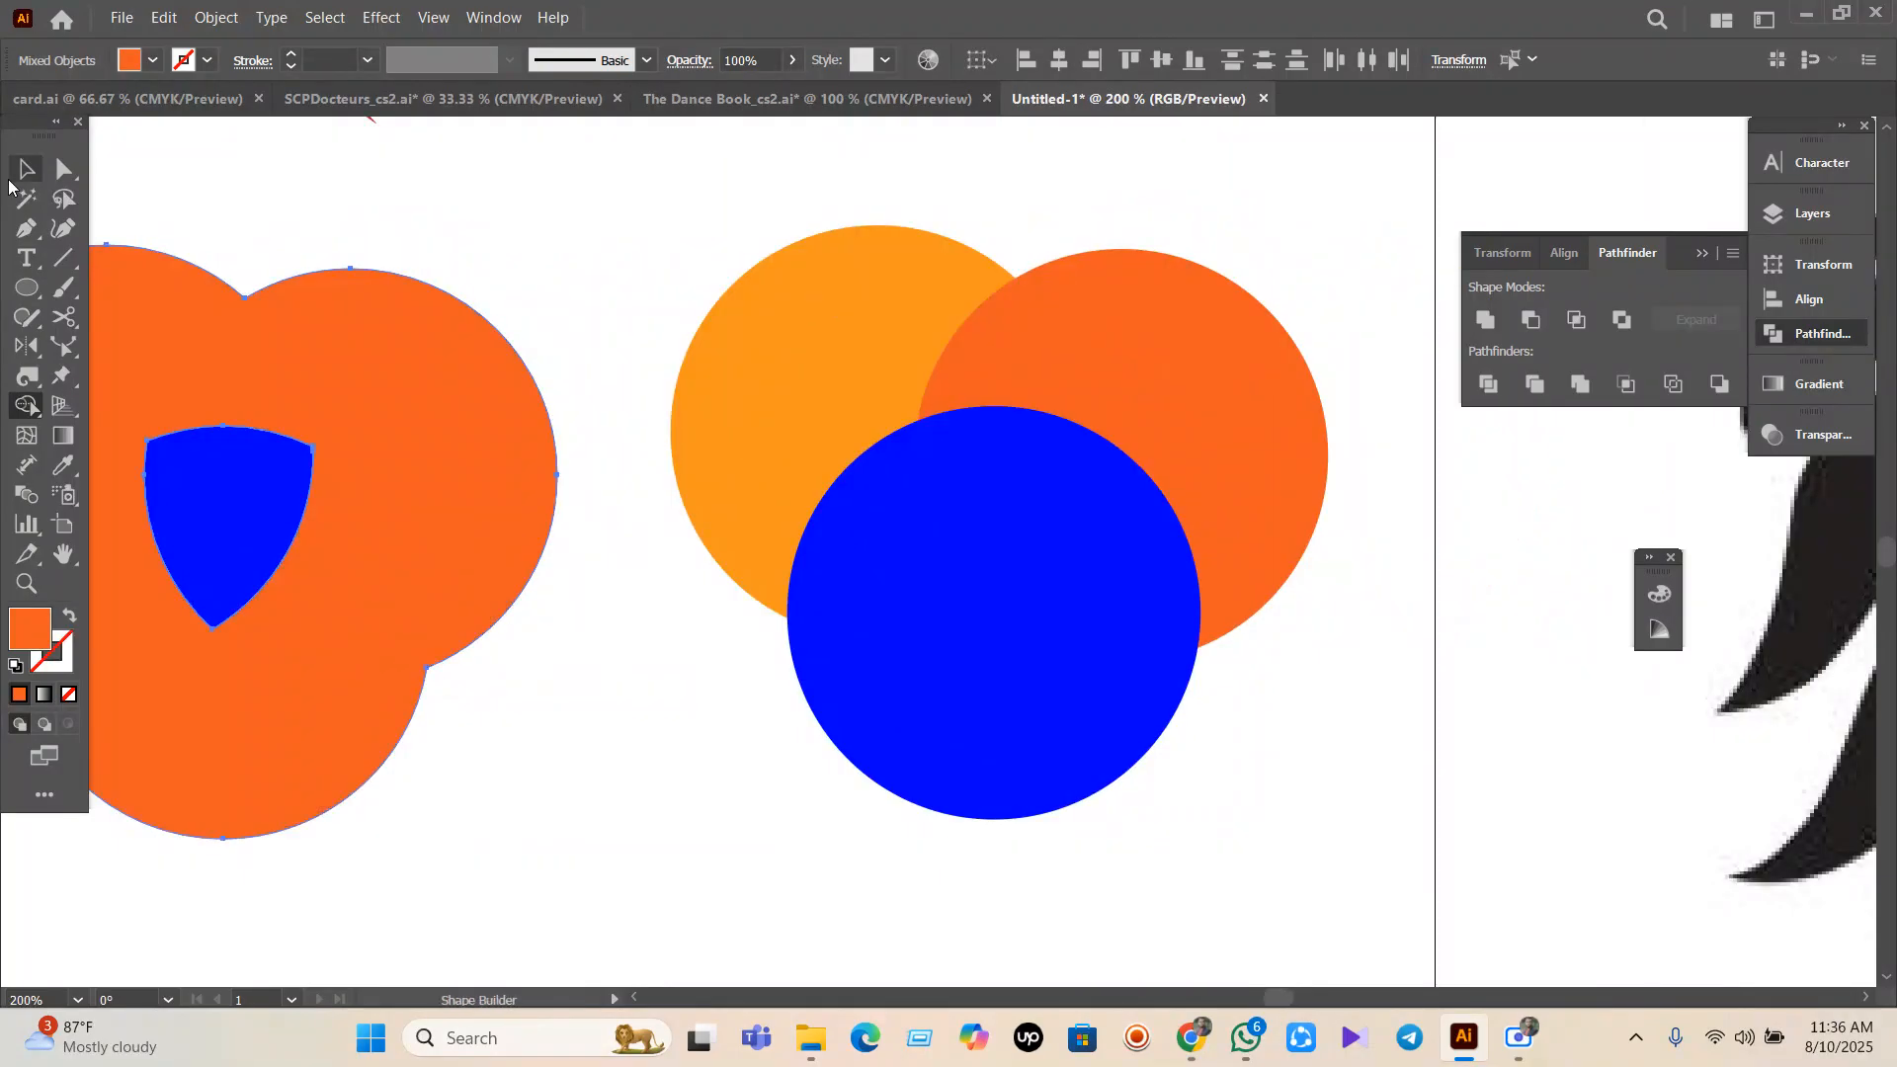
left_click(24, 171)
left_click_drag(845, 168, 1178, 731)
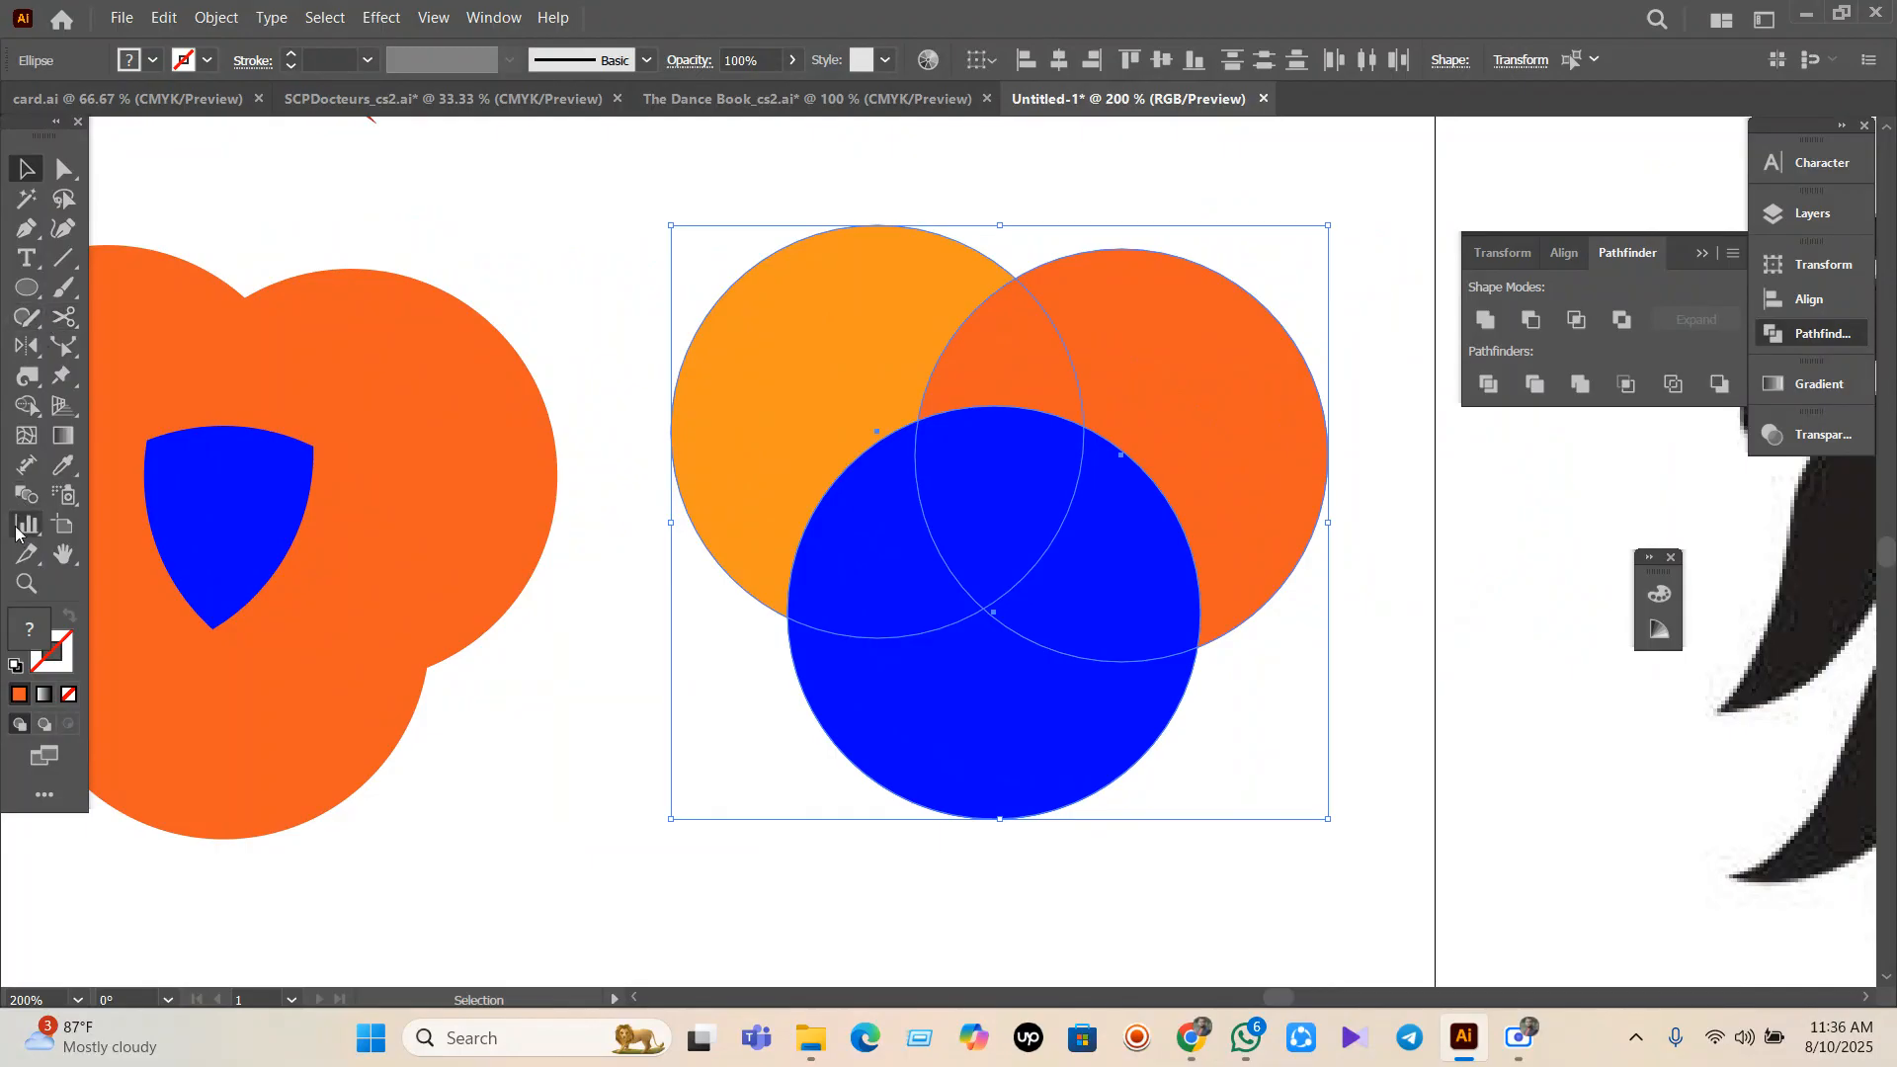
left_click(30, 413)
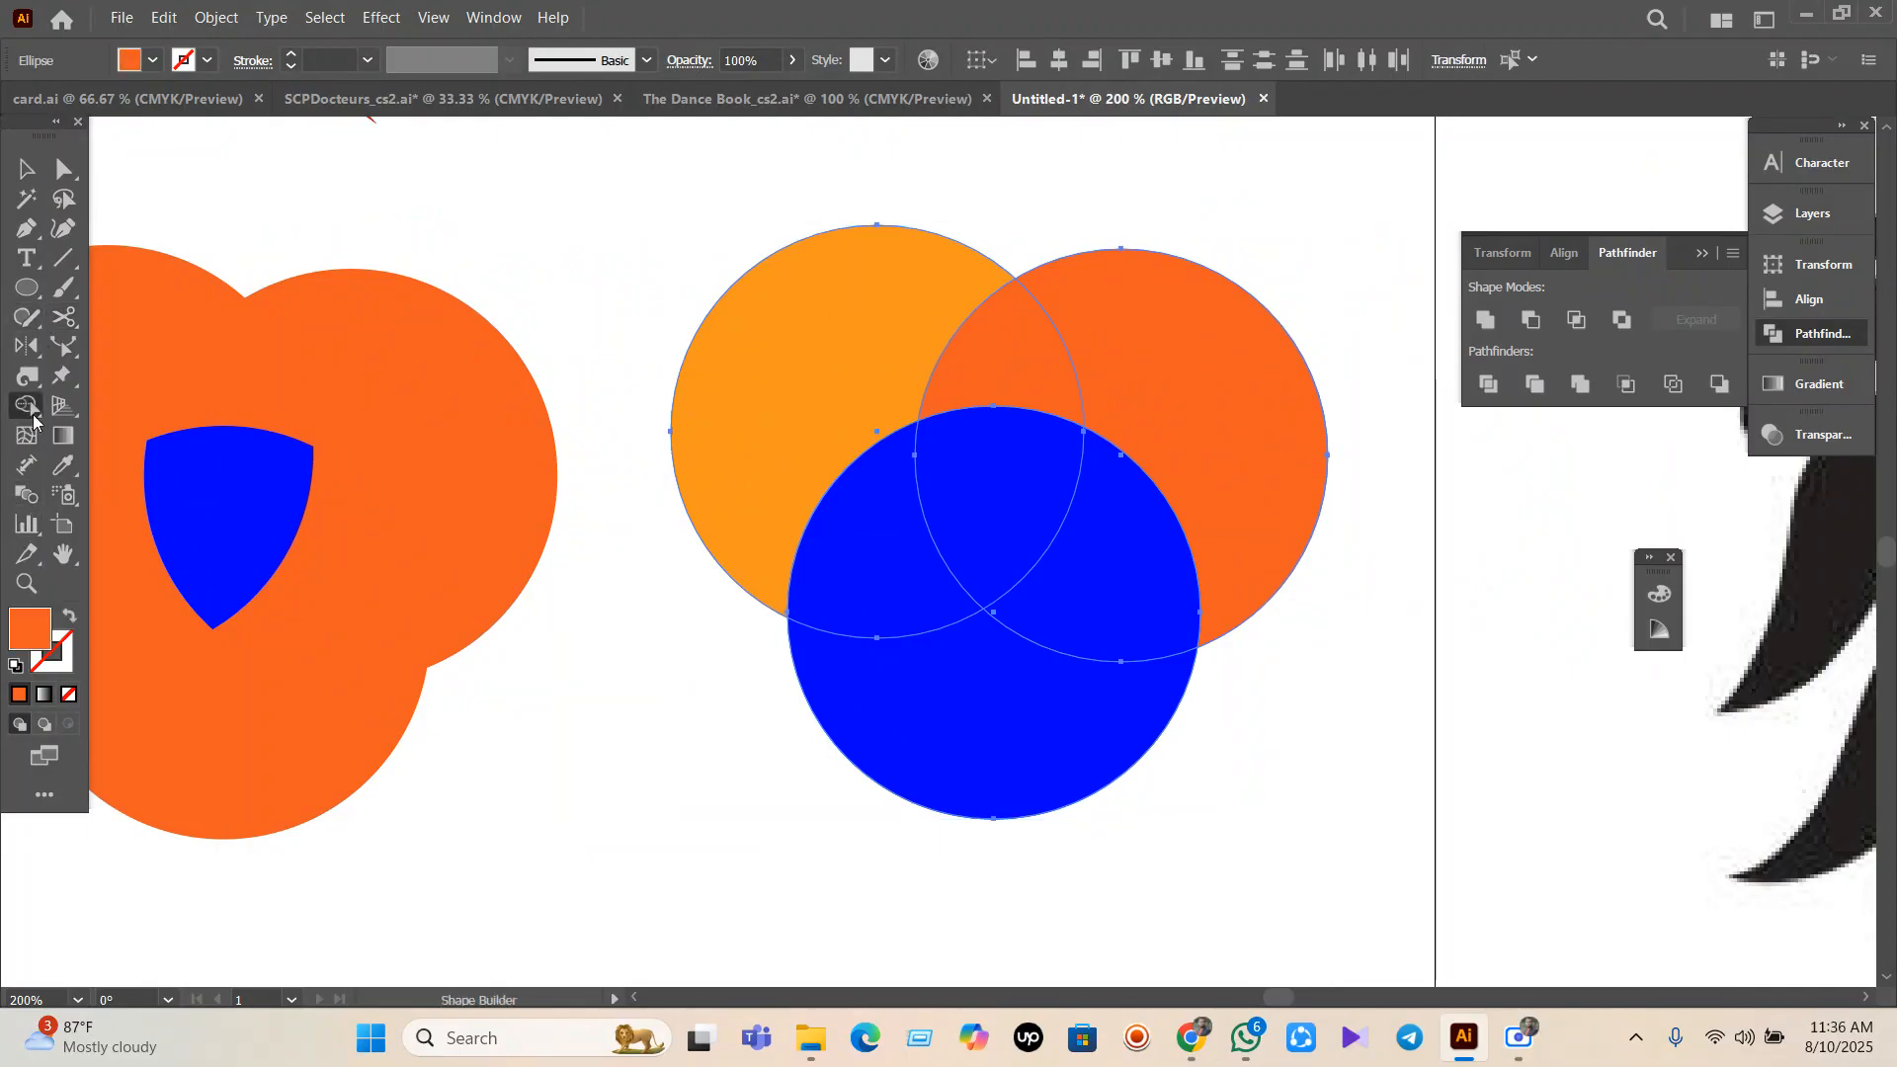
left_click(810, 361, "alt")
left_click(1131, 382, "alt")
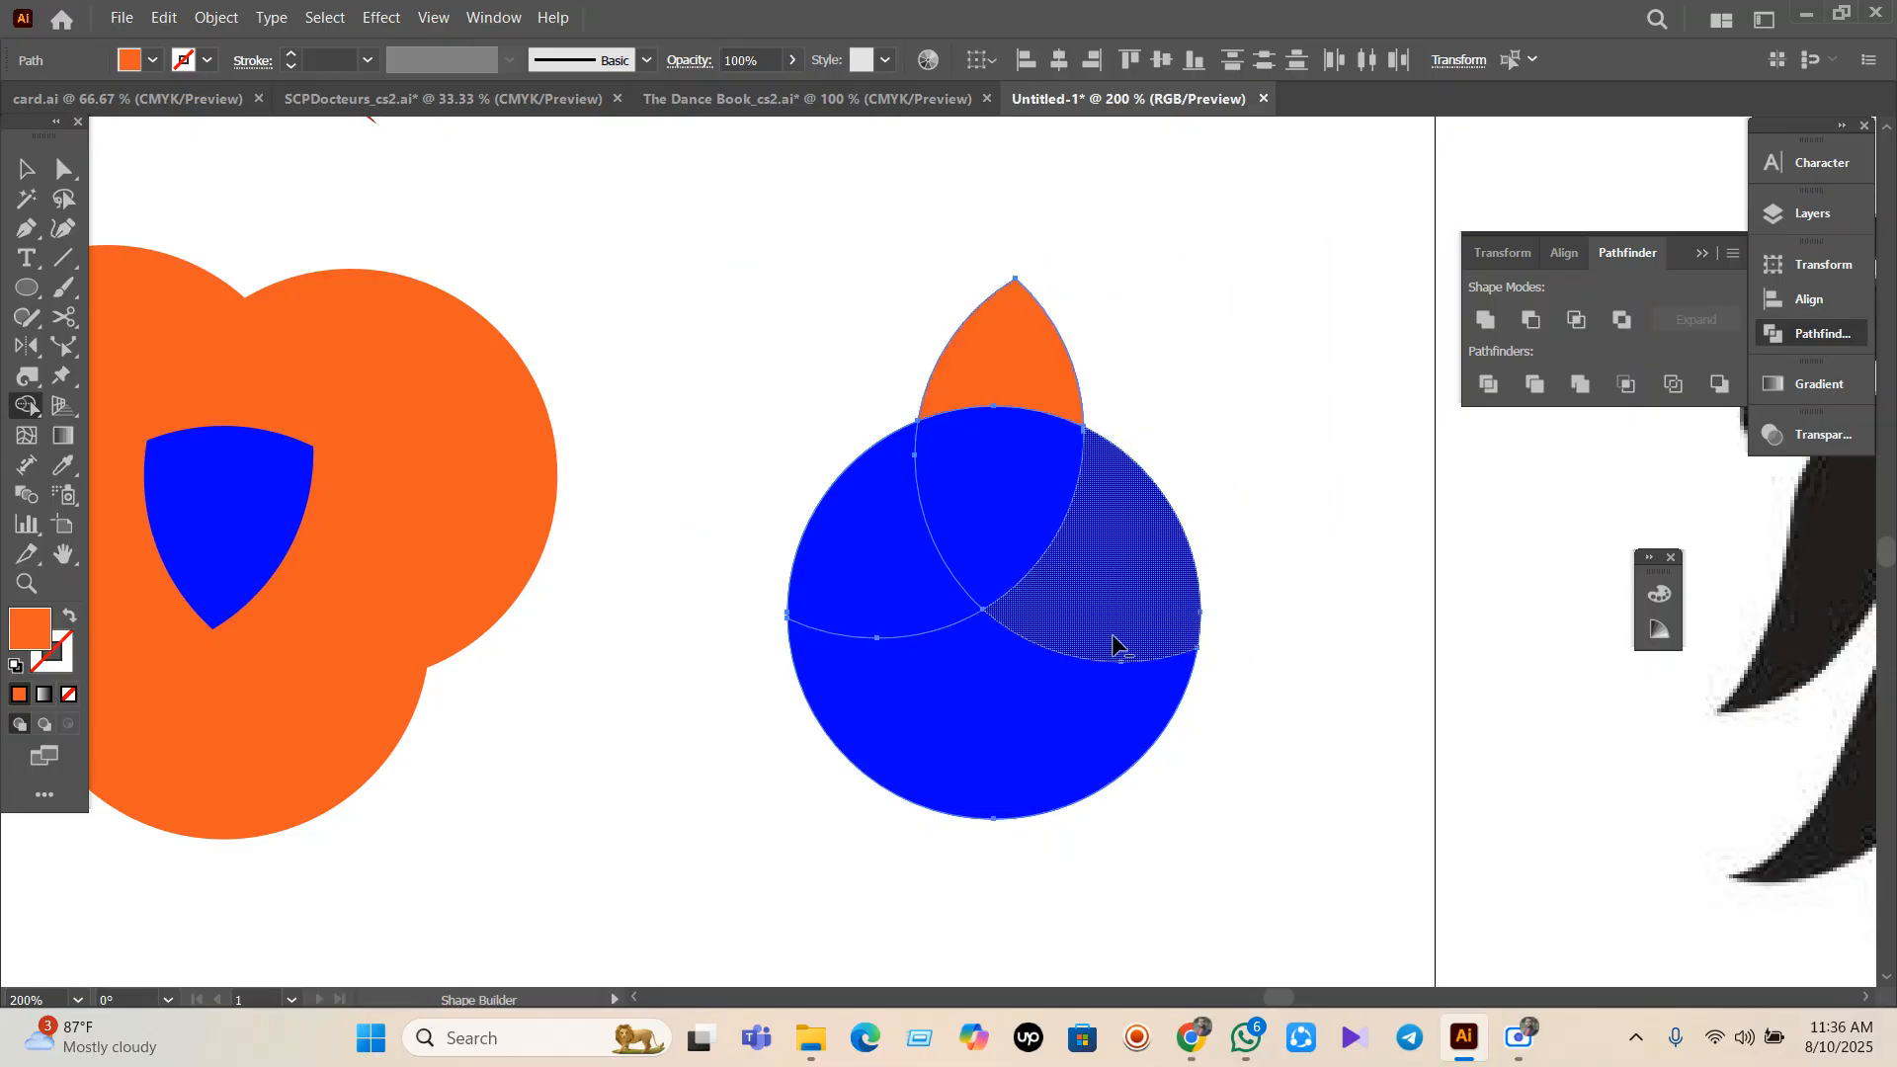
left_click(1085, 751, "alt")
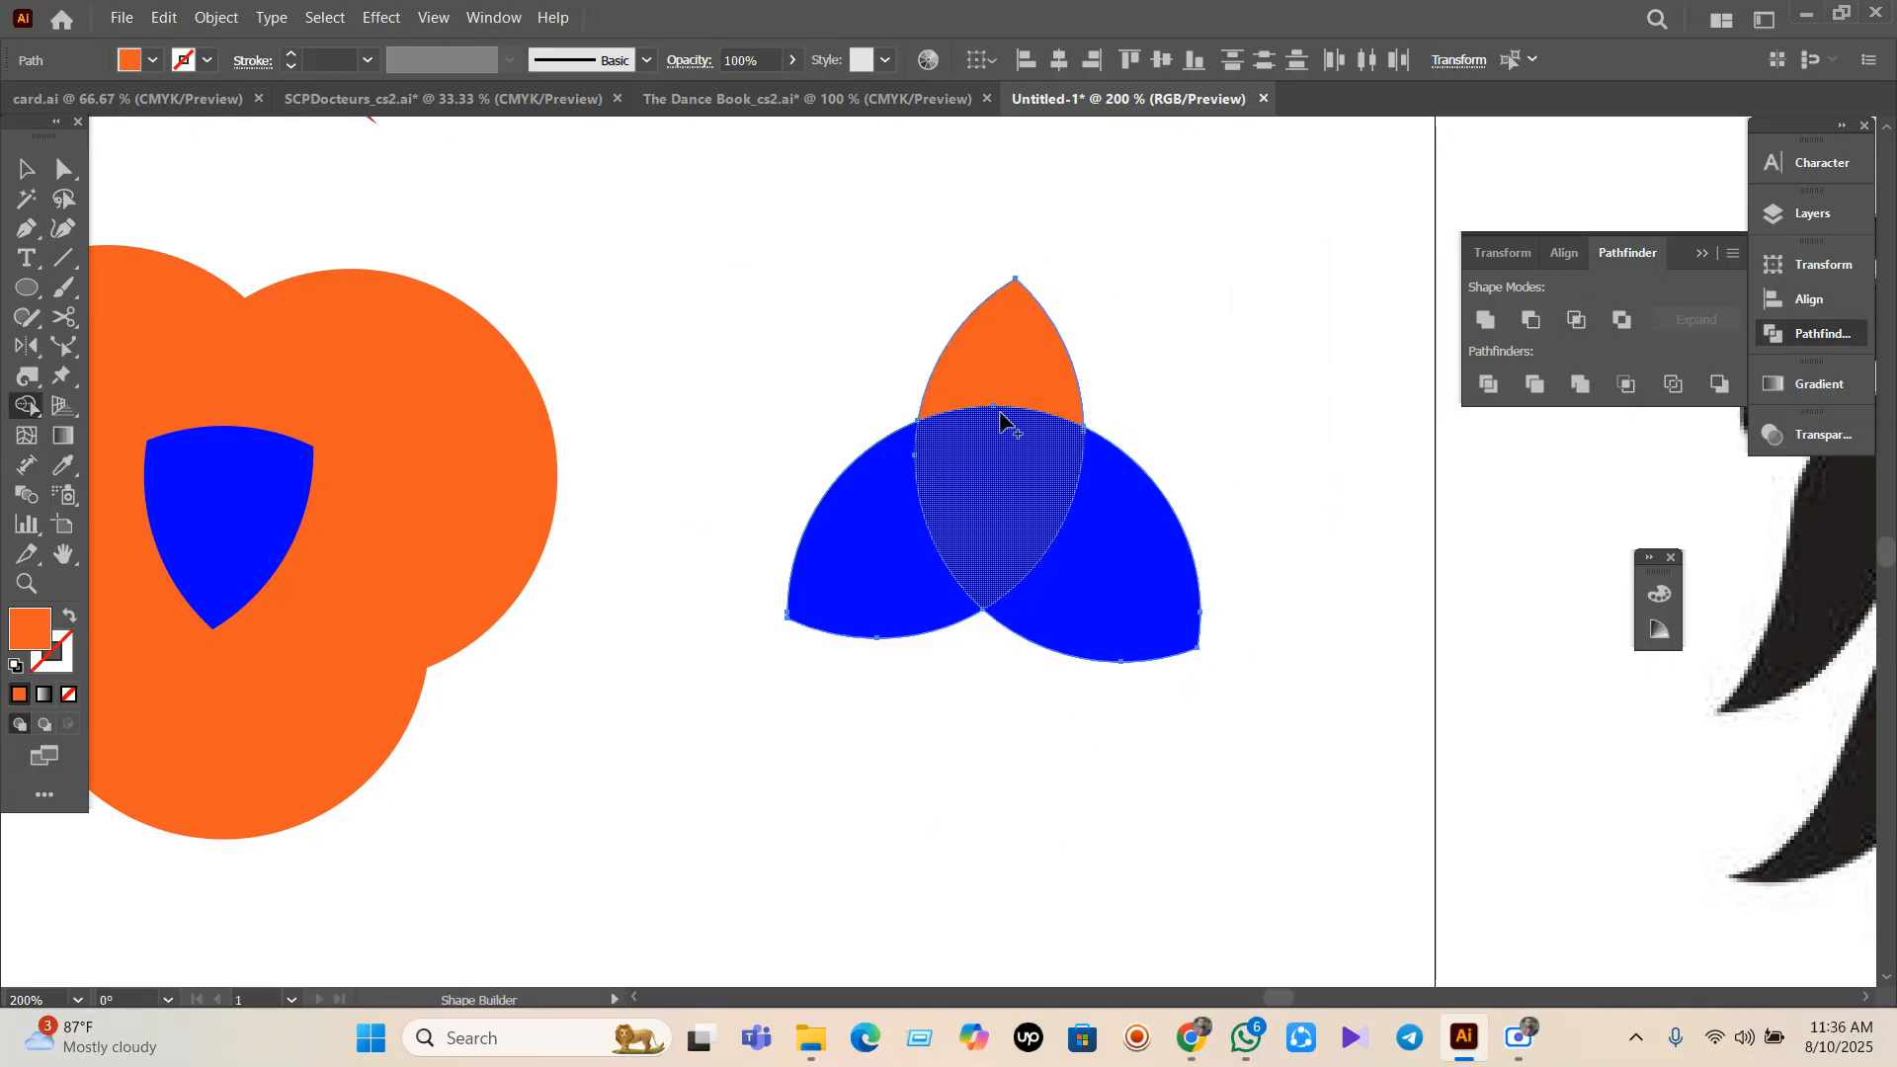
mouse_move(1003, 423)
left_mouse_down()
mouse_move(1003, 389)
mouse_move(968, 509)
mouse_move(1122, 580)
left_mouse_up()
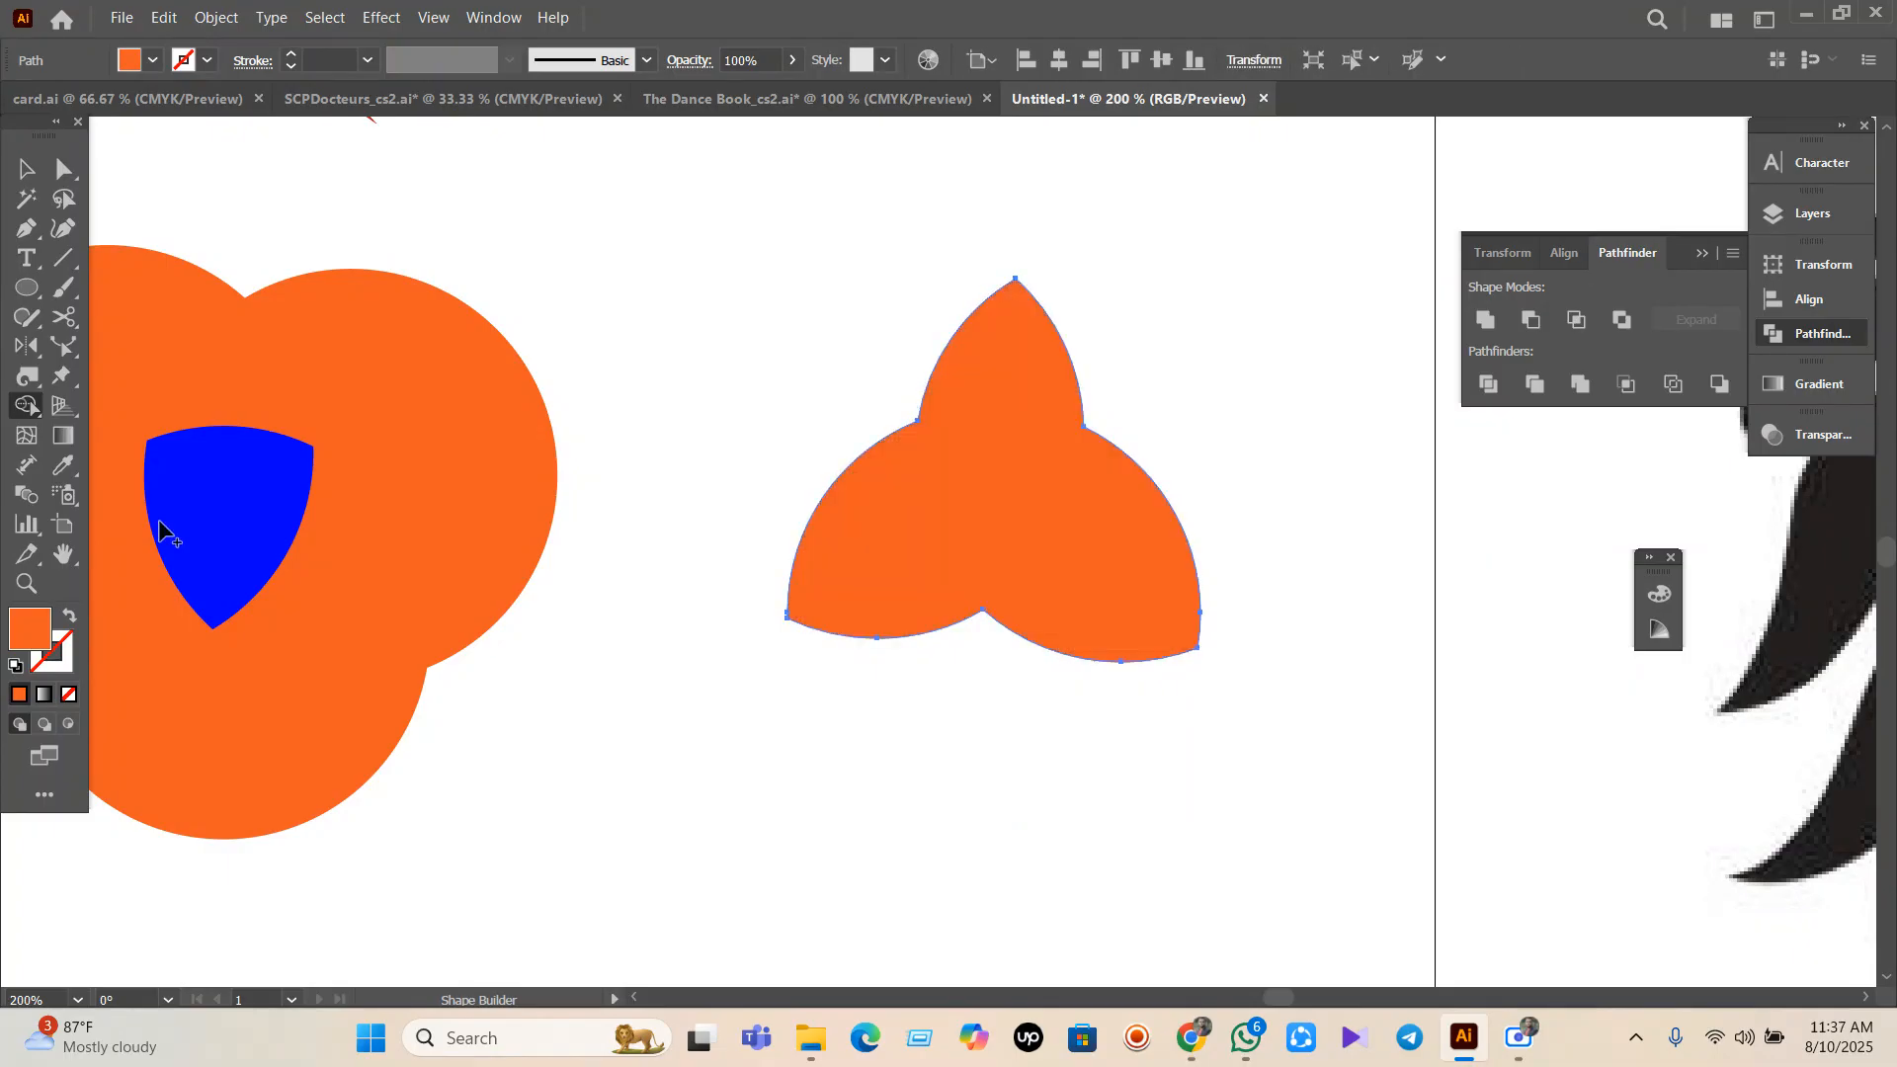
left_click(45, 404)
left_click(30, 413)
left_click(30, 413)
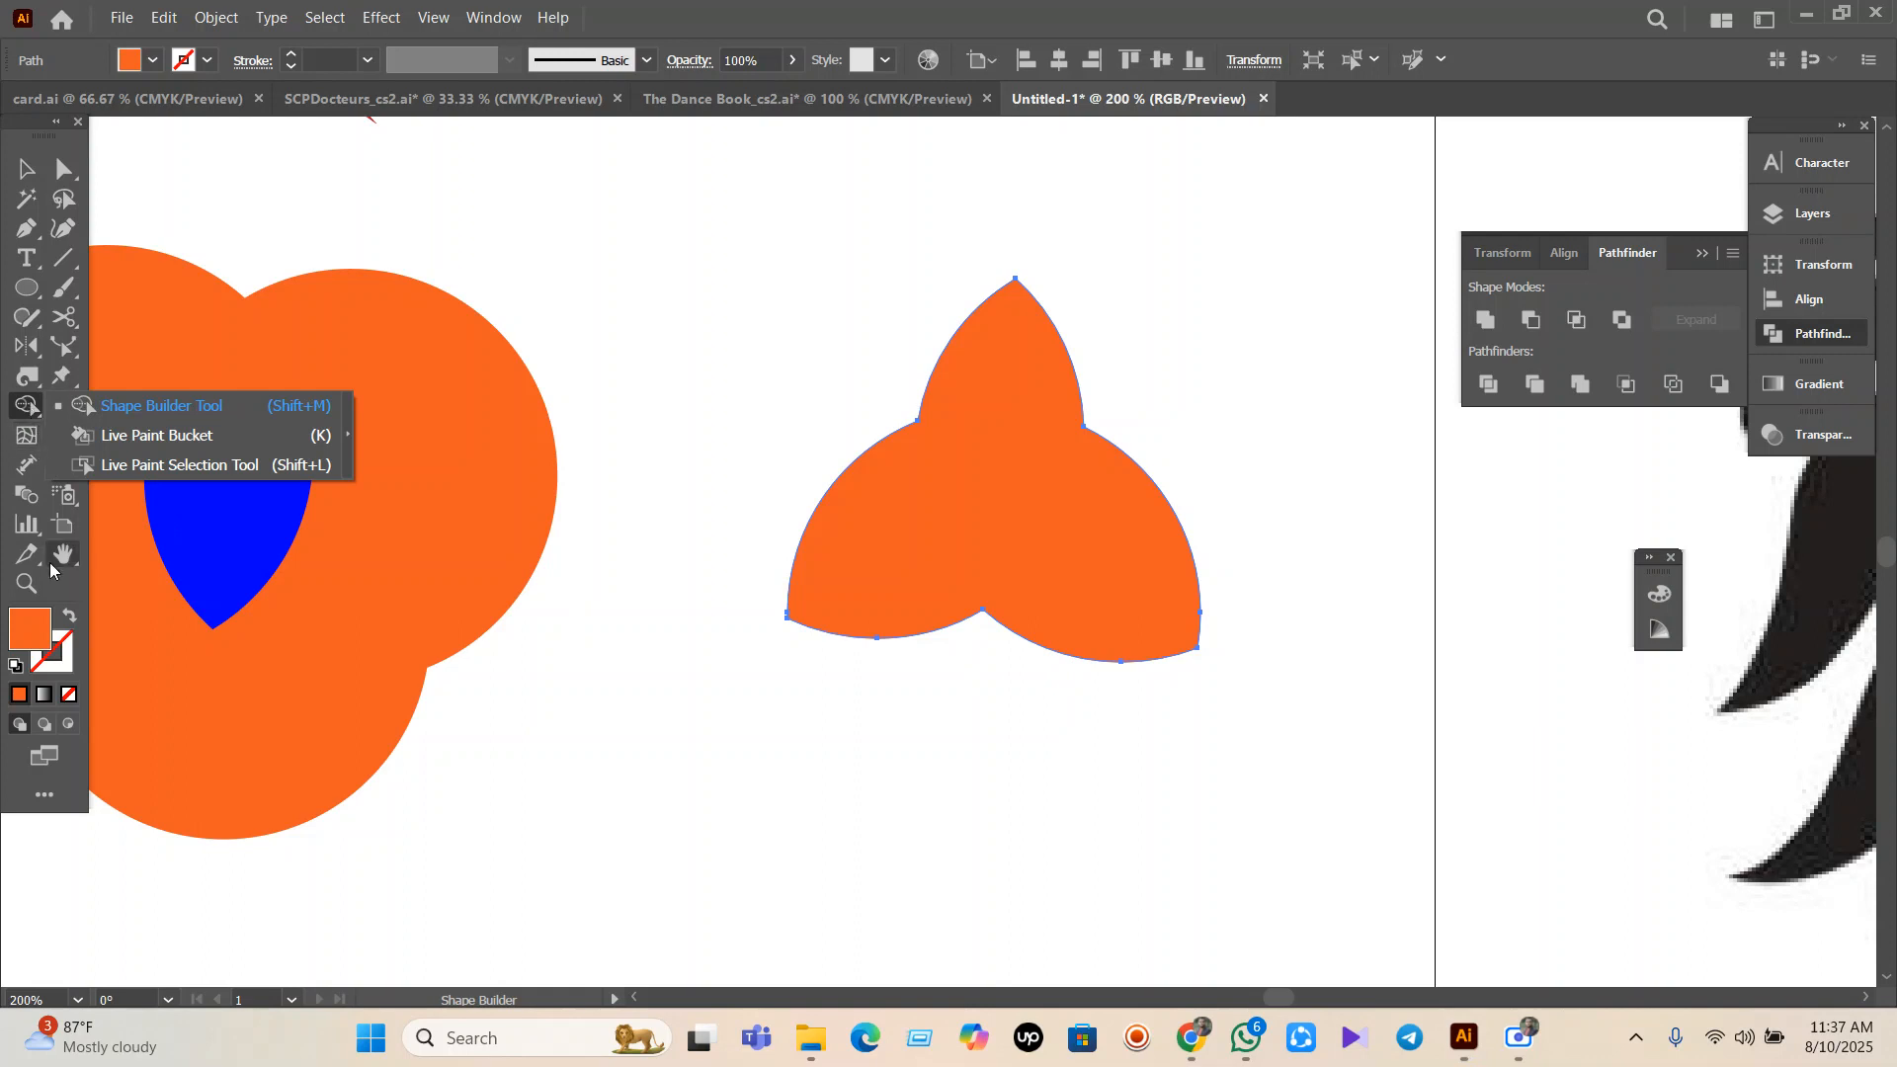
left_click(25, 415)
left_click(79, 420)
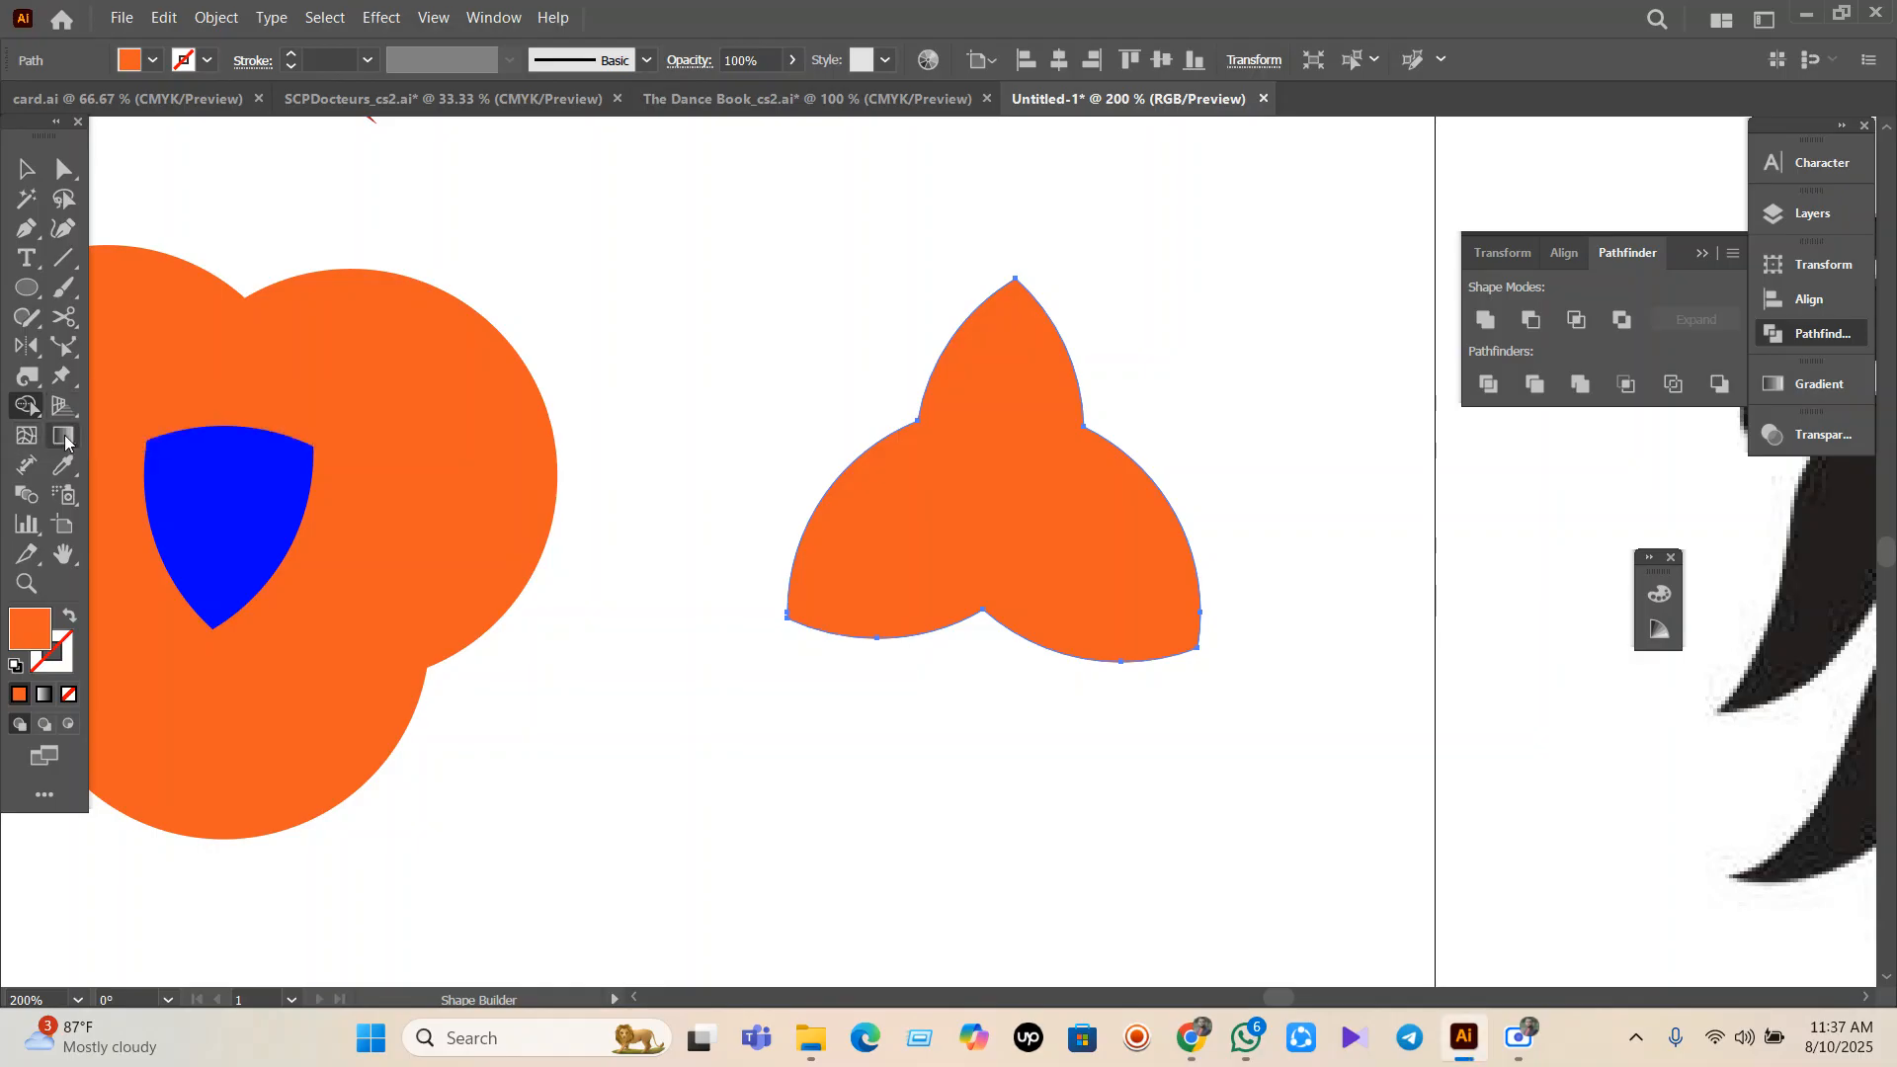
Delete the merged orange shape and its blue centre, and move the three-petal shape up and left into the freed space.
left_click(27, 170)
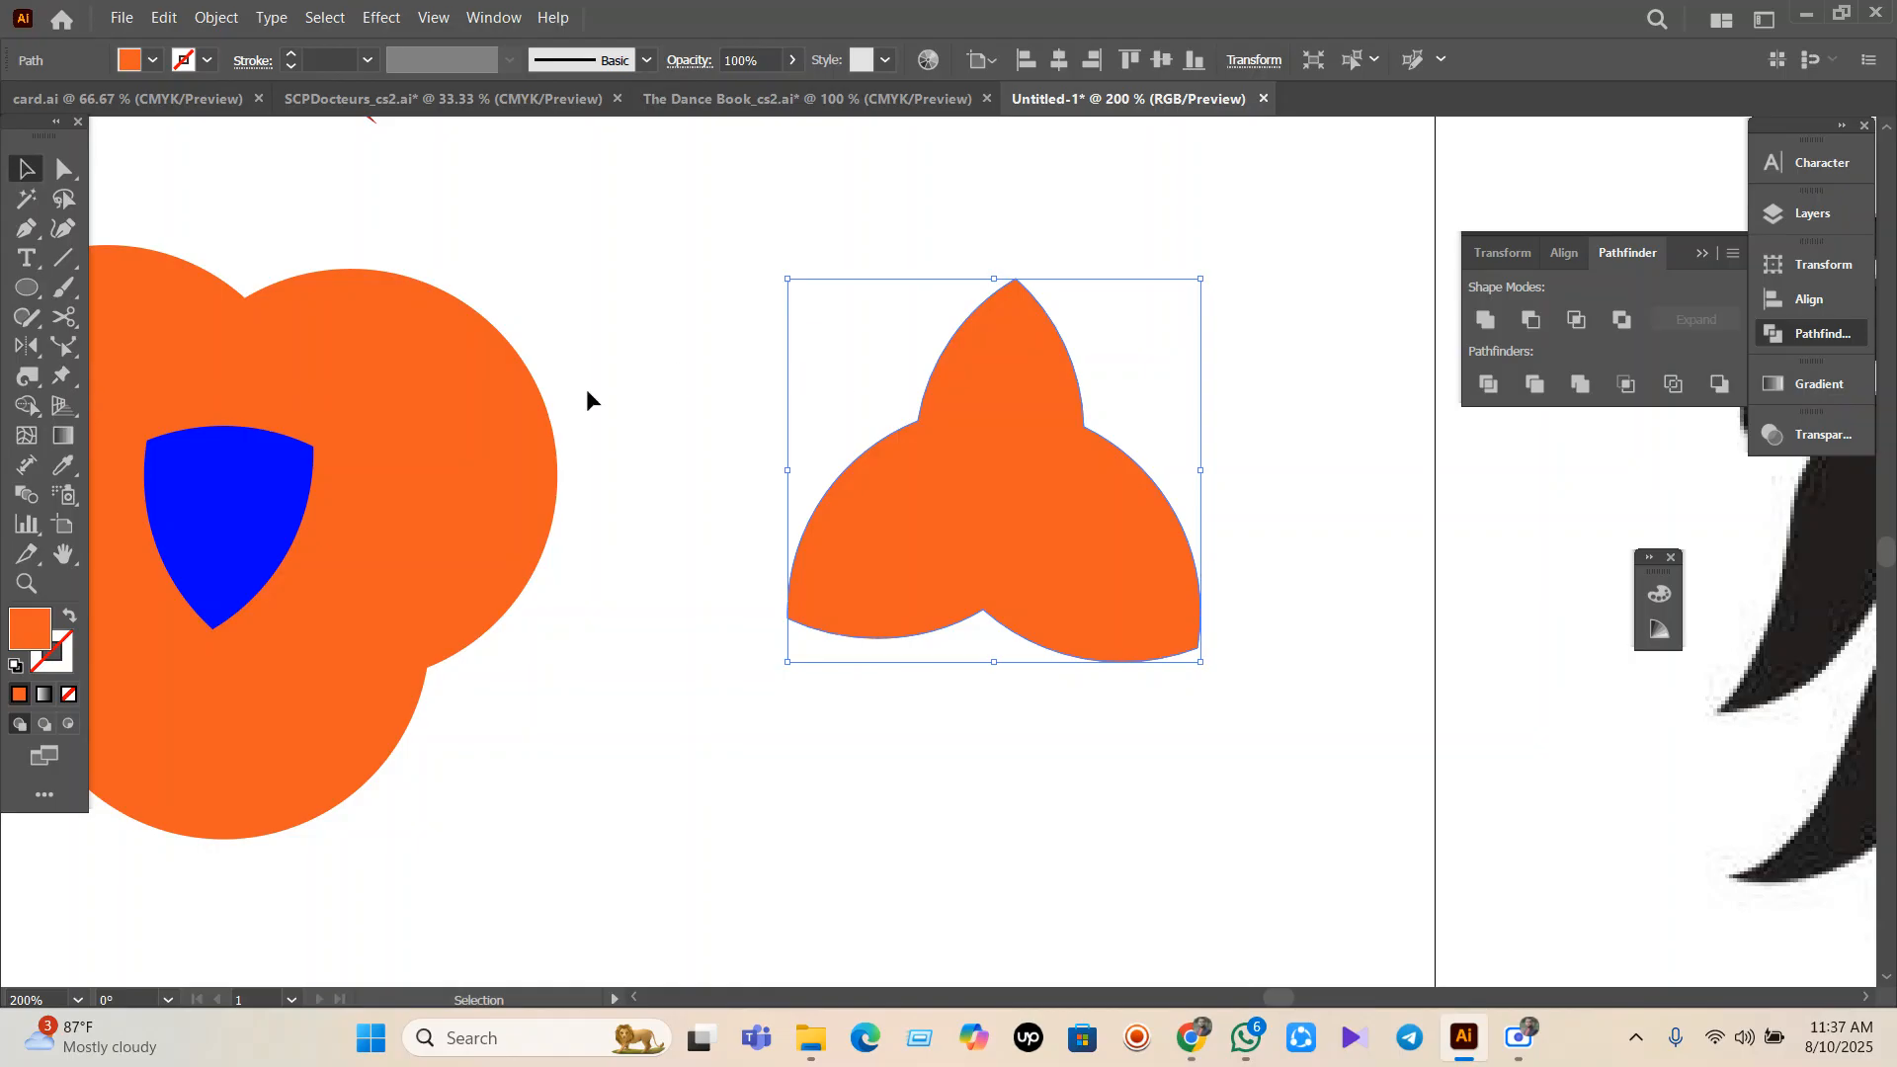
left_click(510, 493)
key("Delete")
left_click_drag(558, 733, 228, 427)
key("Delete")
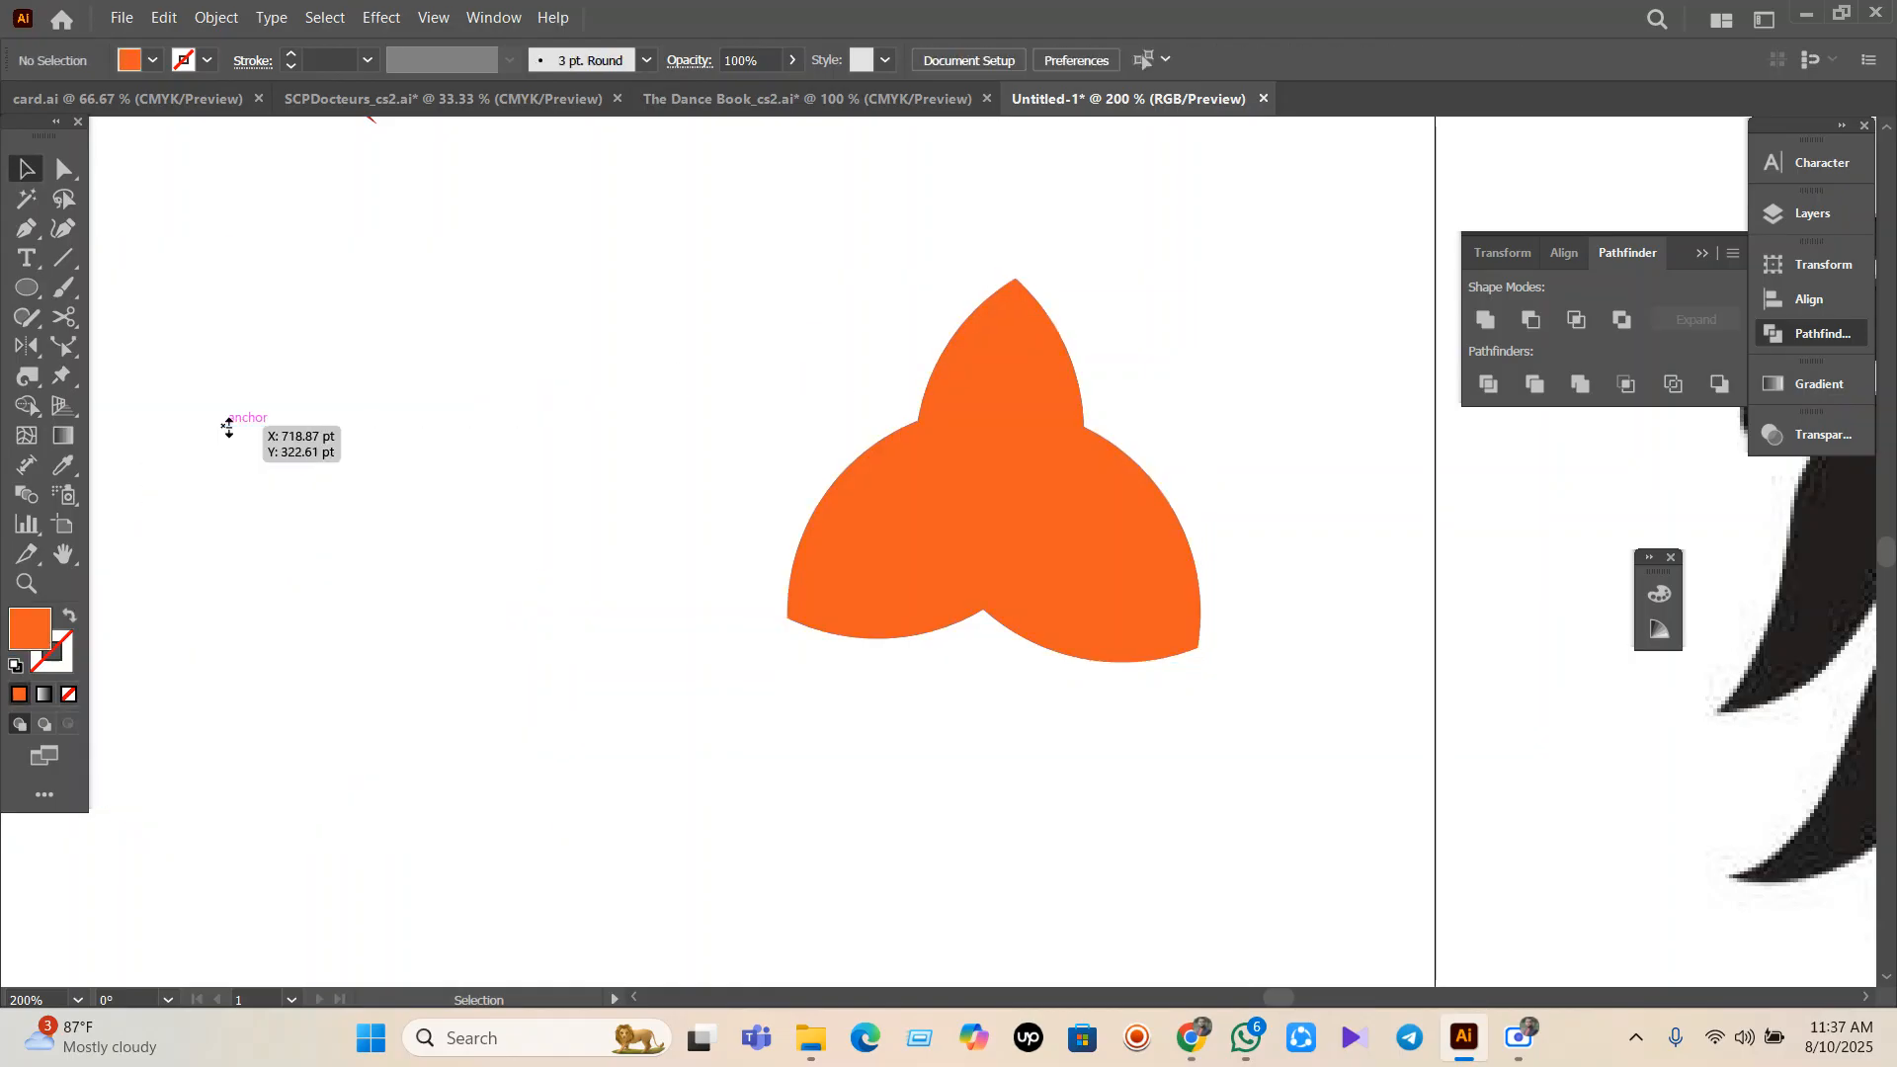
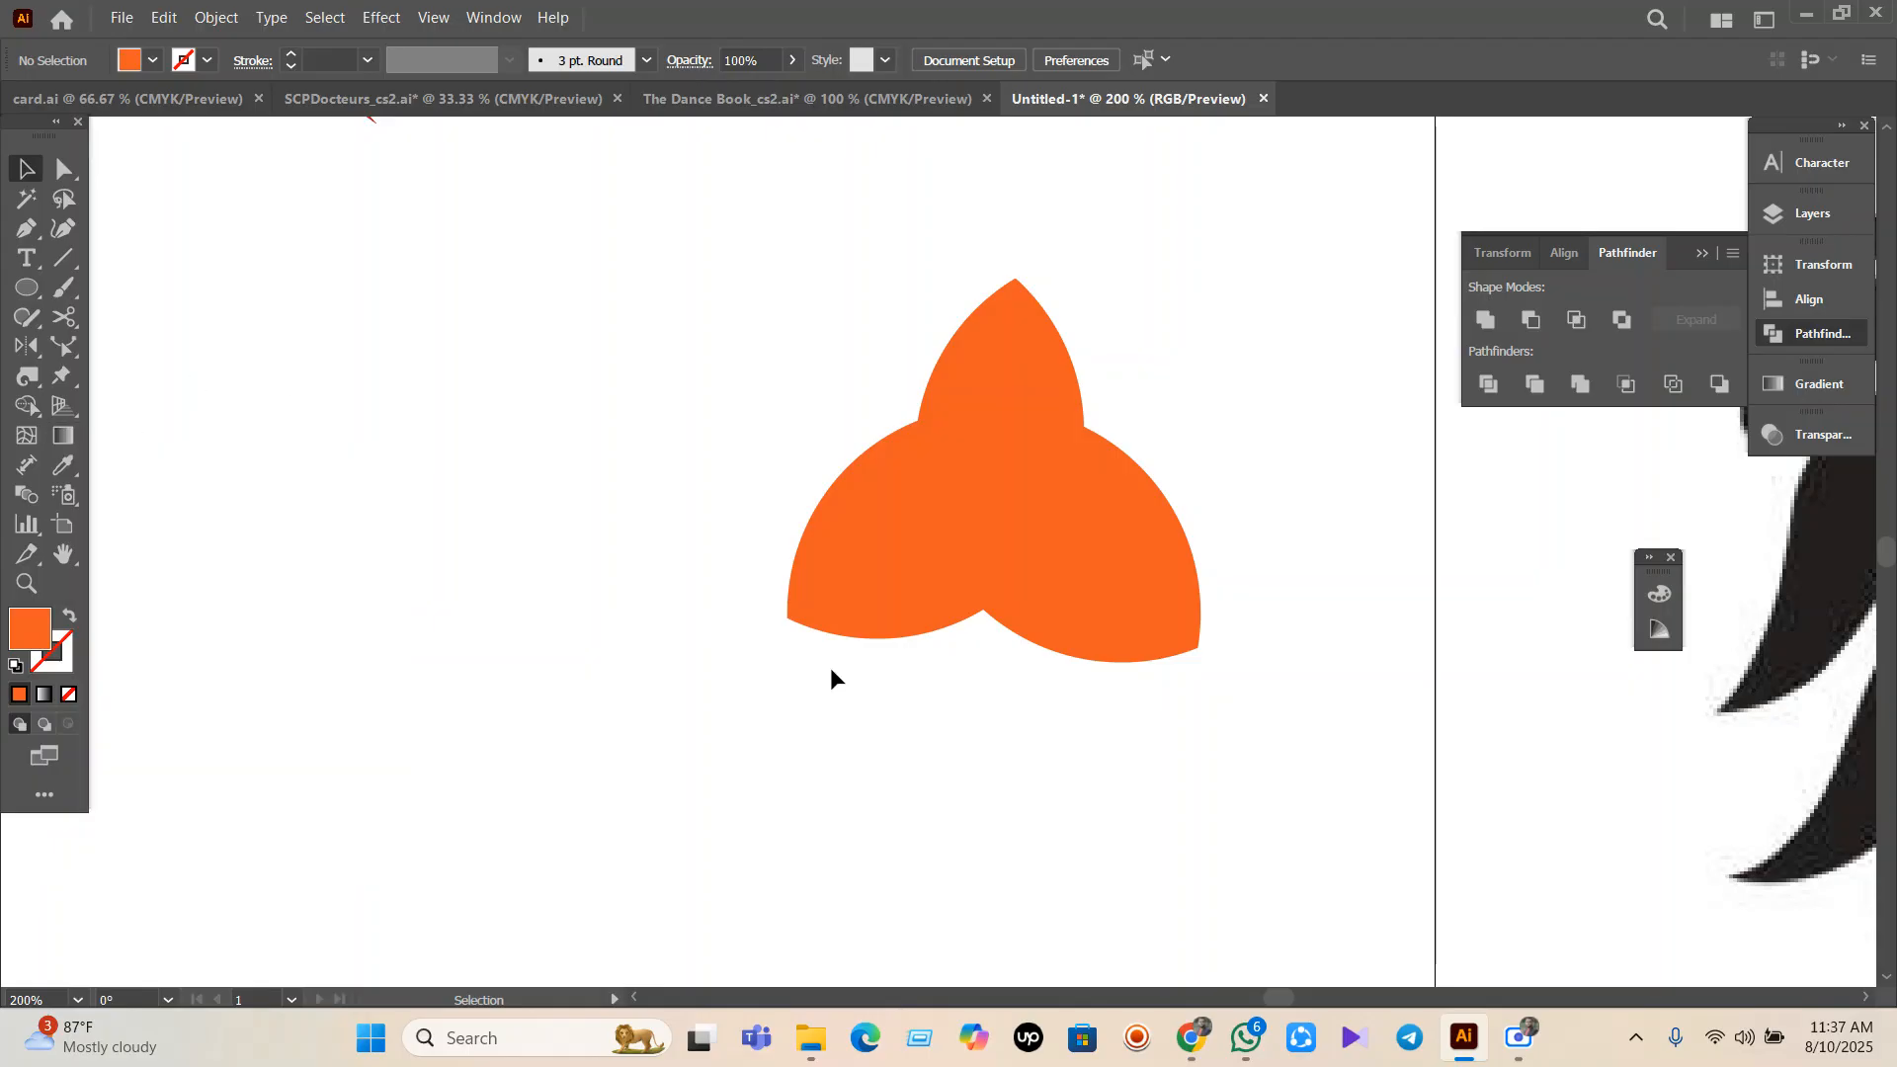
left_click_drag(1085, 517, 587, 431)
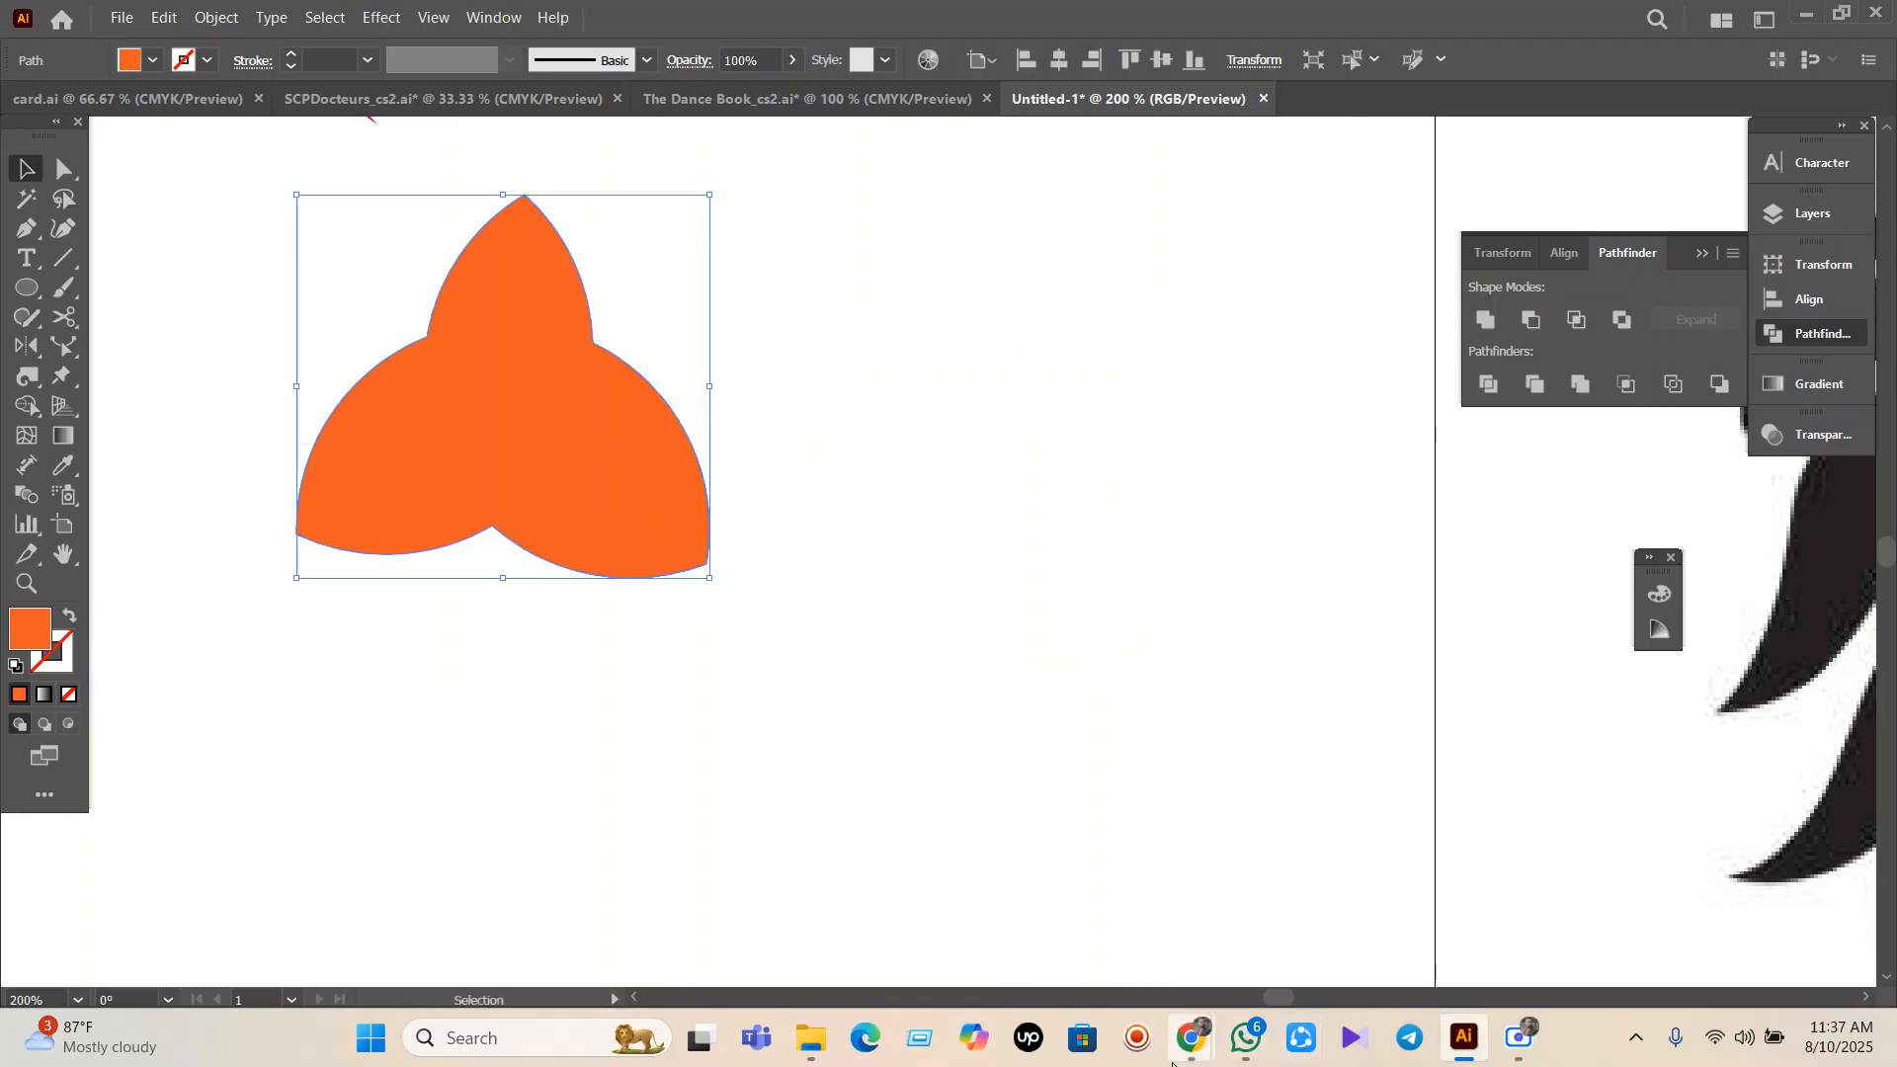
Switch to Chrome and search Google for "gradient color" in a new tab.
mouse_move(1196, 1042)
left_click(1032, 888)
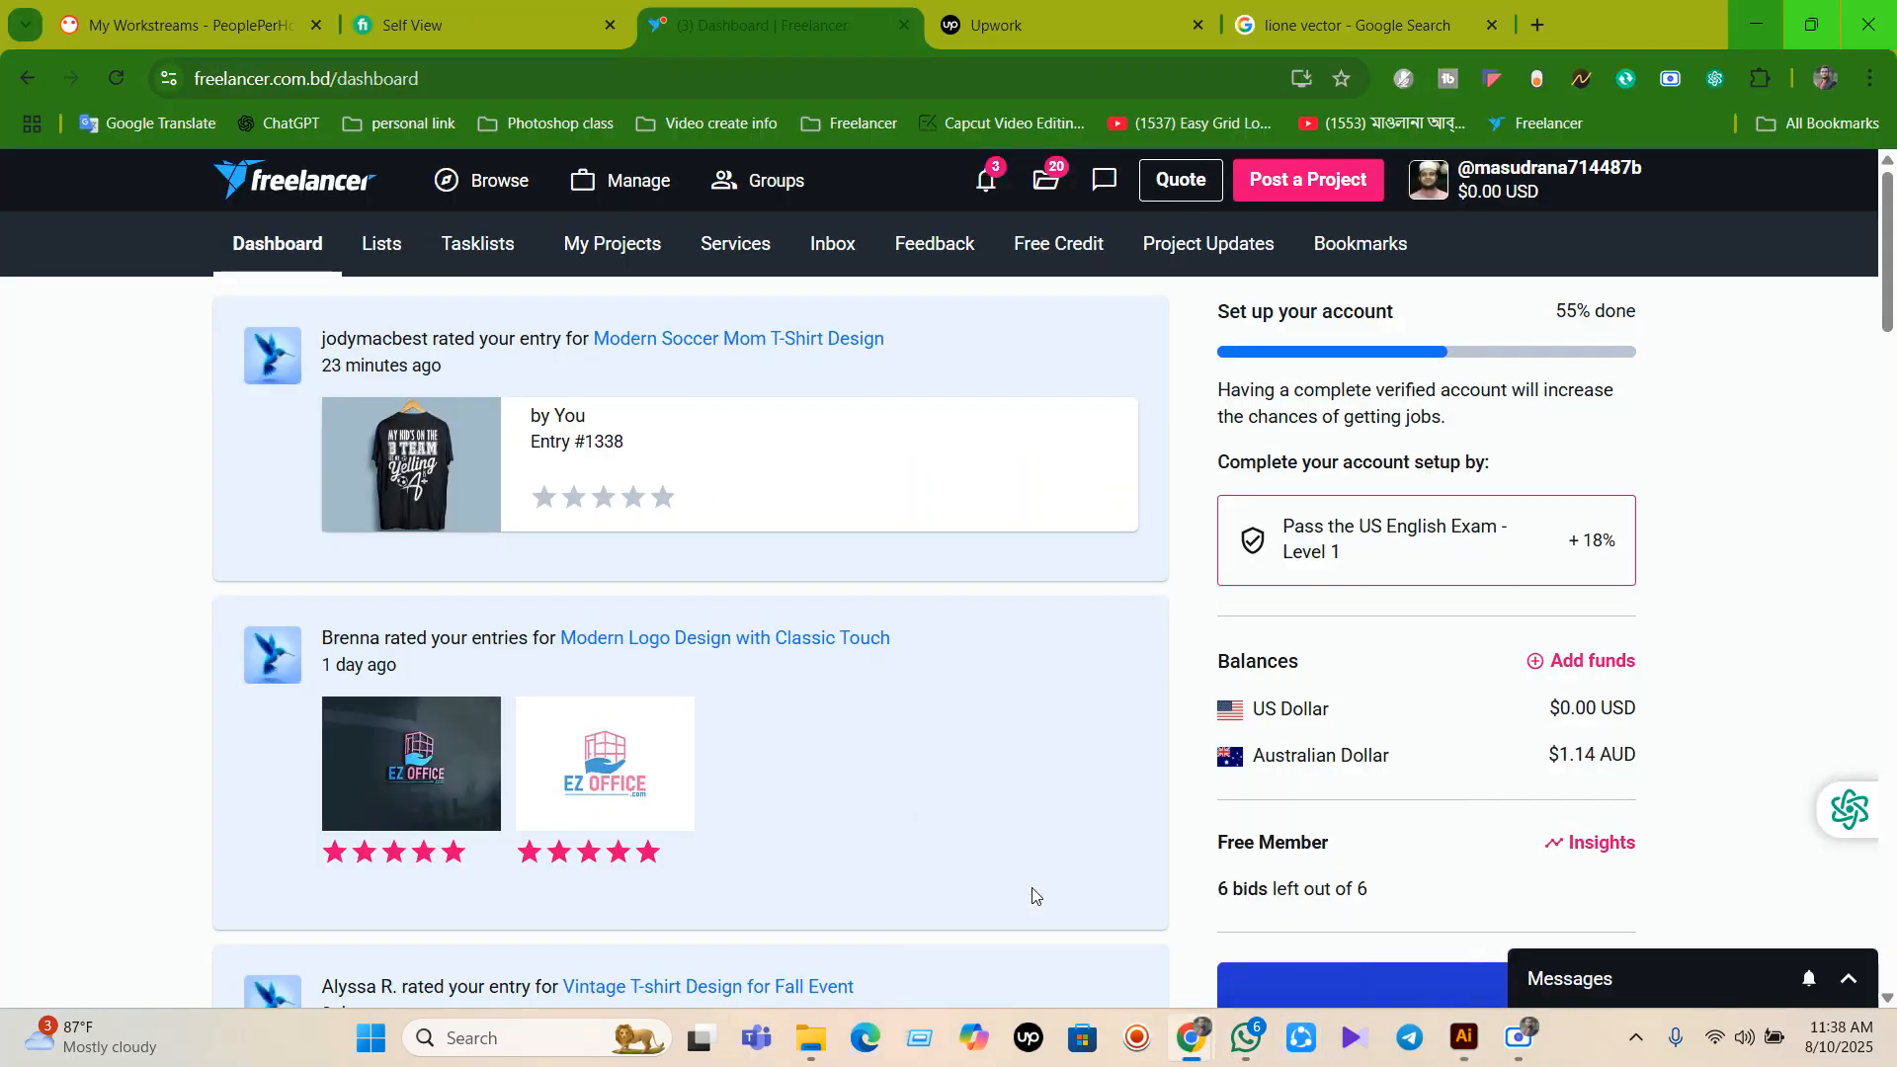
left_click(1547, 21)
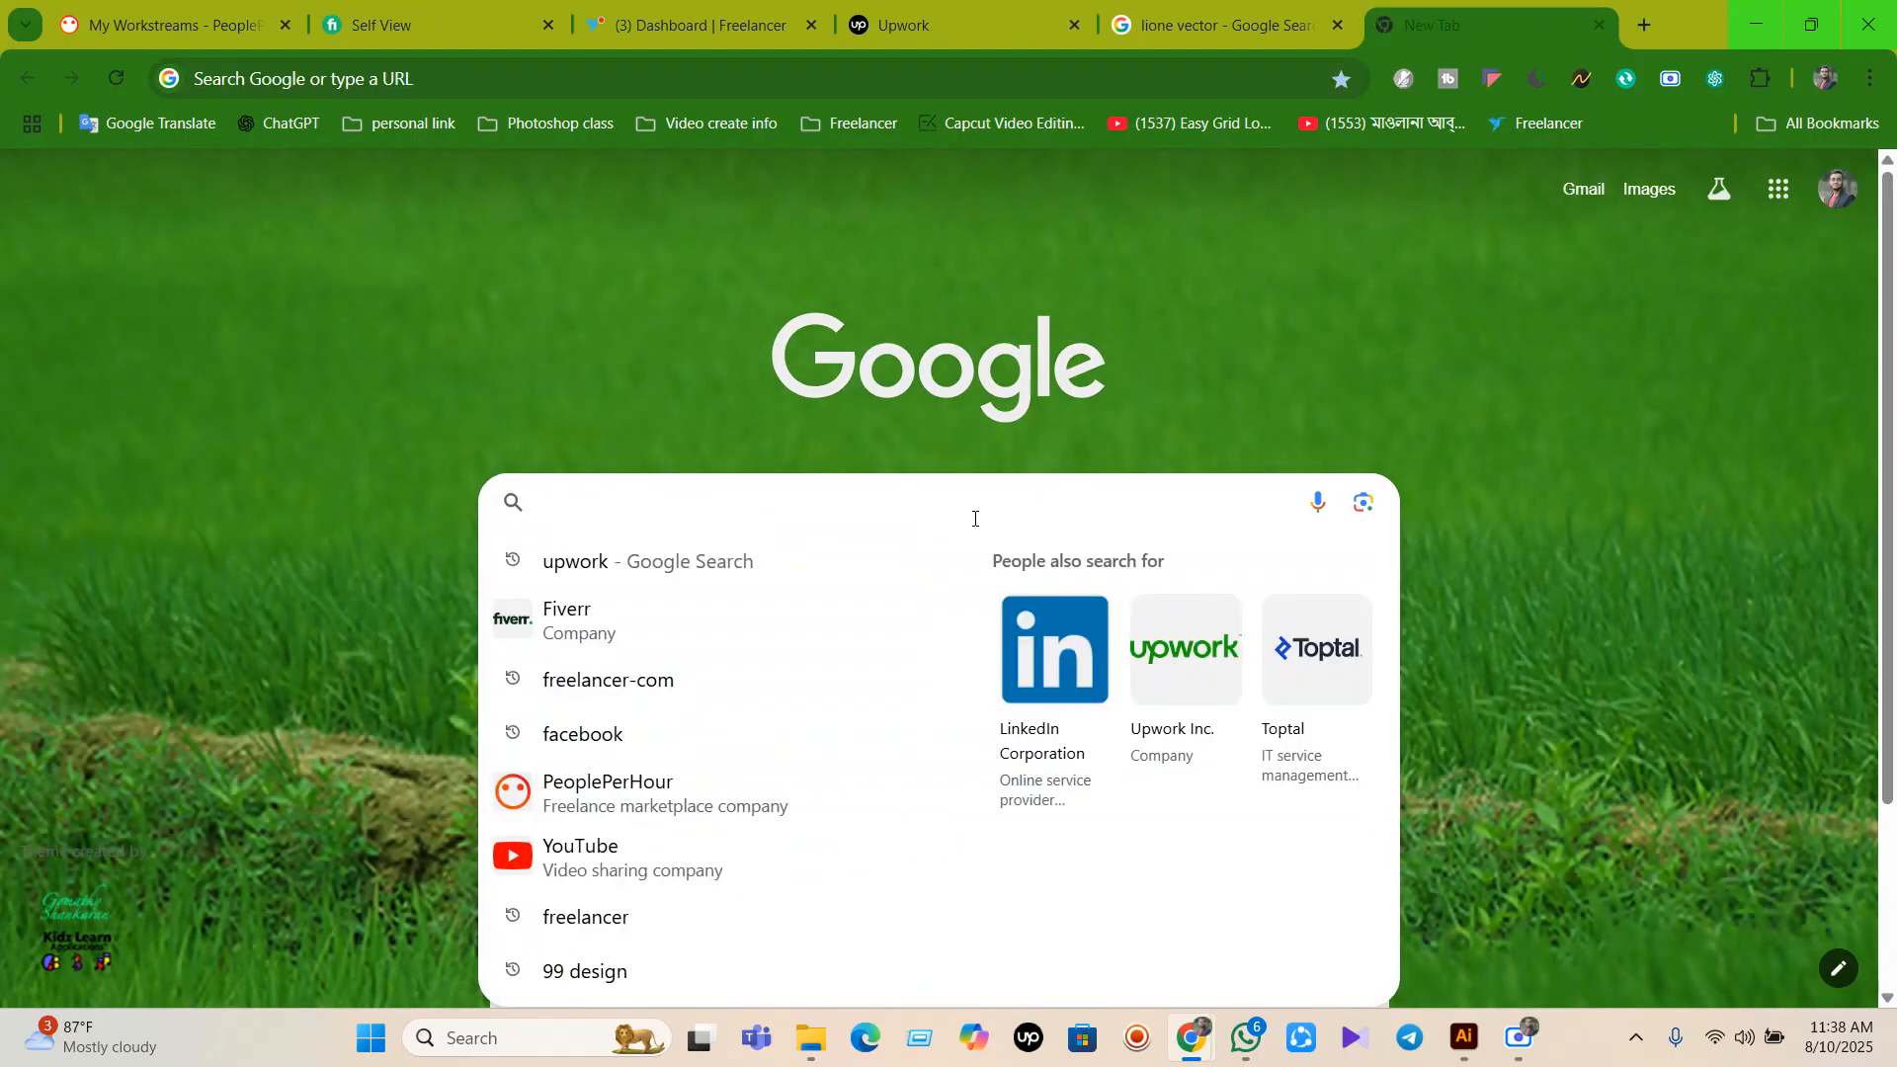
type("grad")
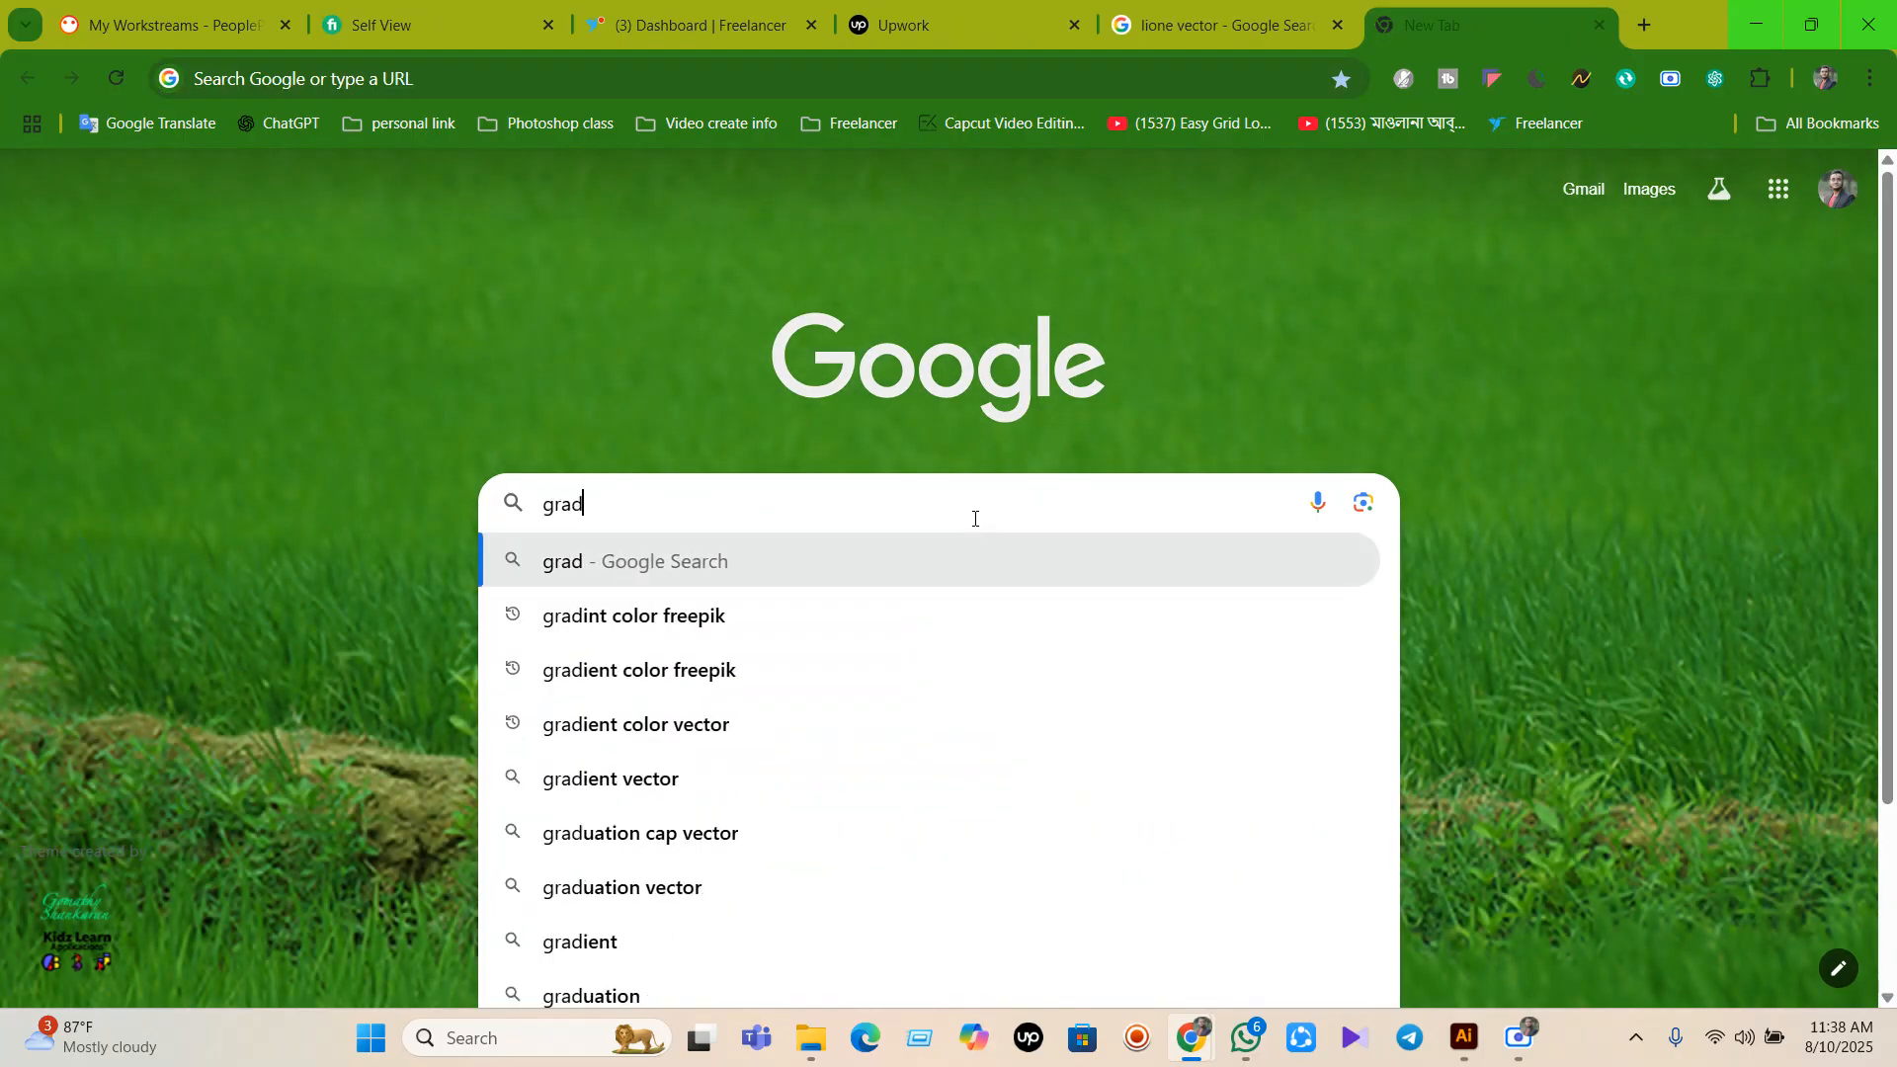
type("ieny")
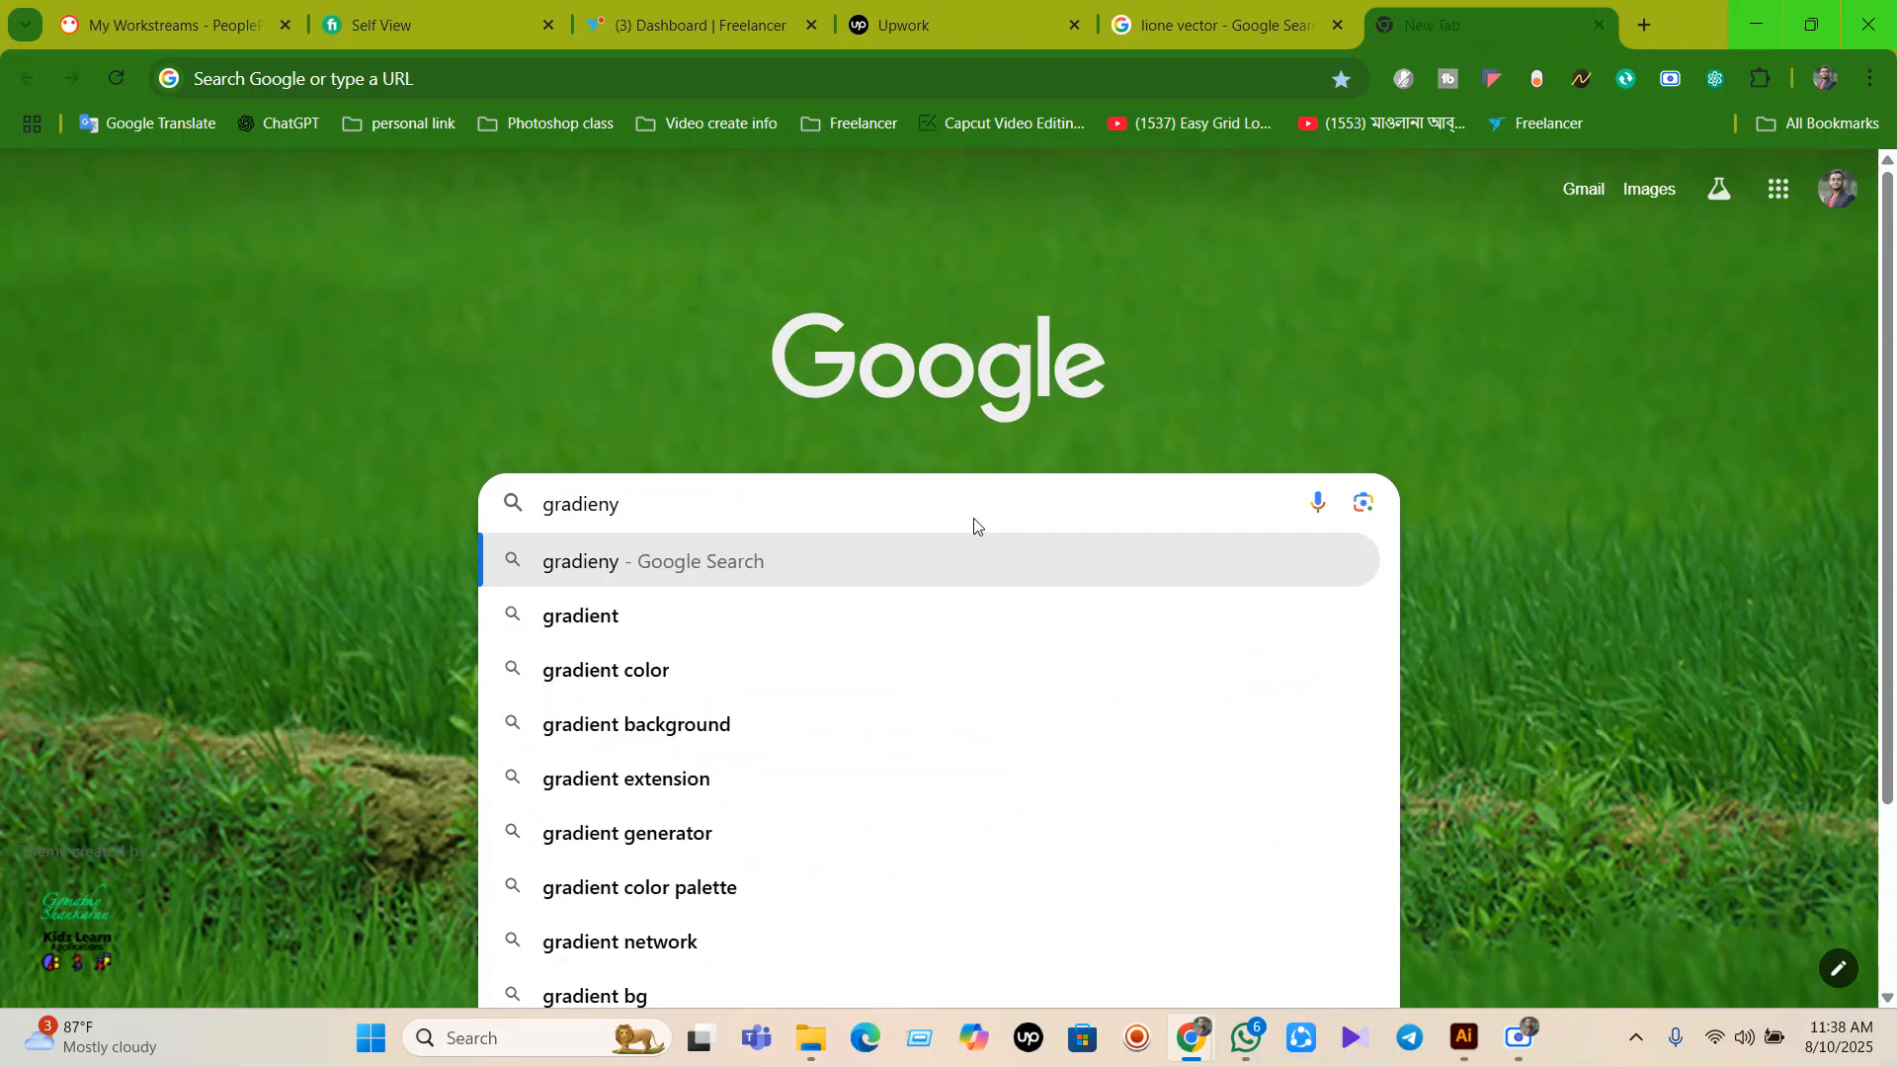
key("BackSpace")
type("t co")
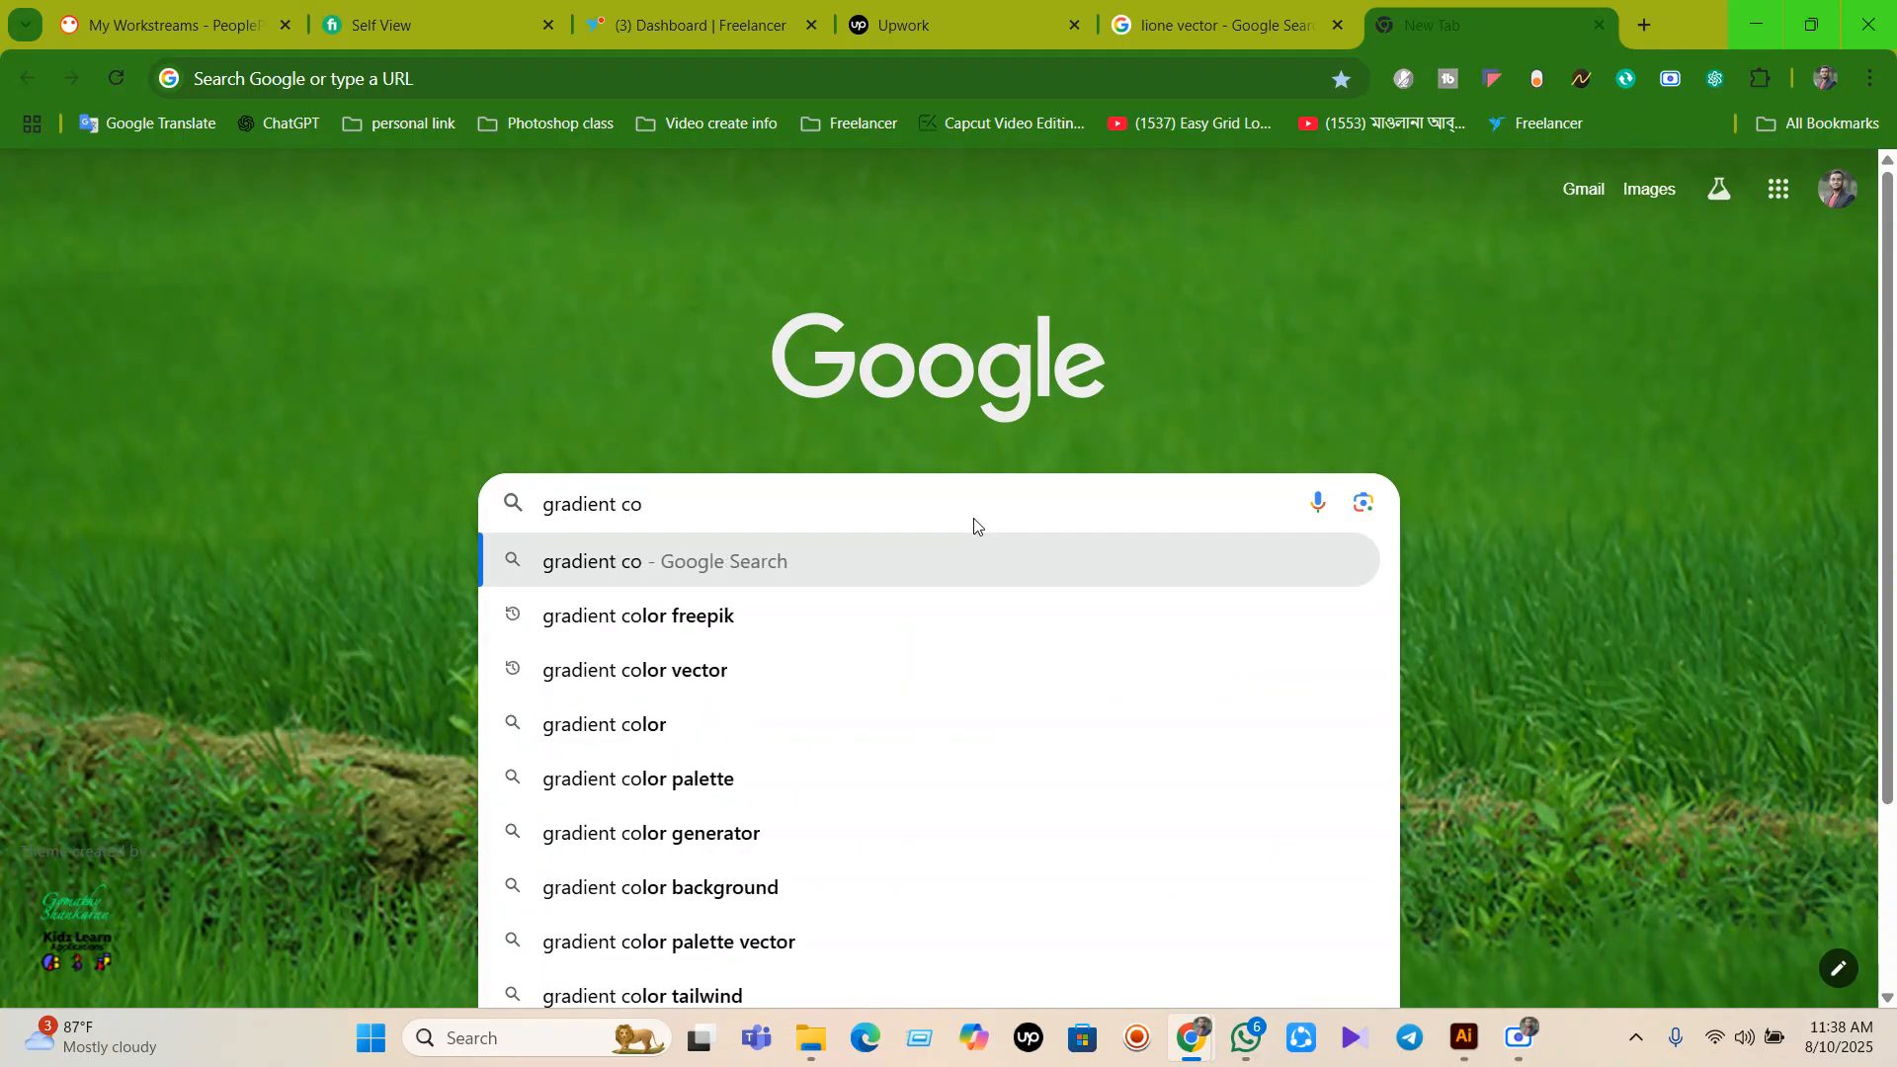
type("lor")
key("Return")
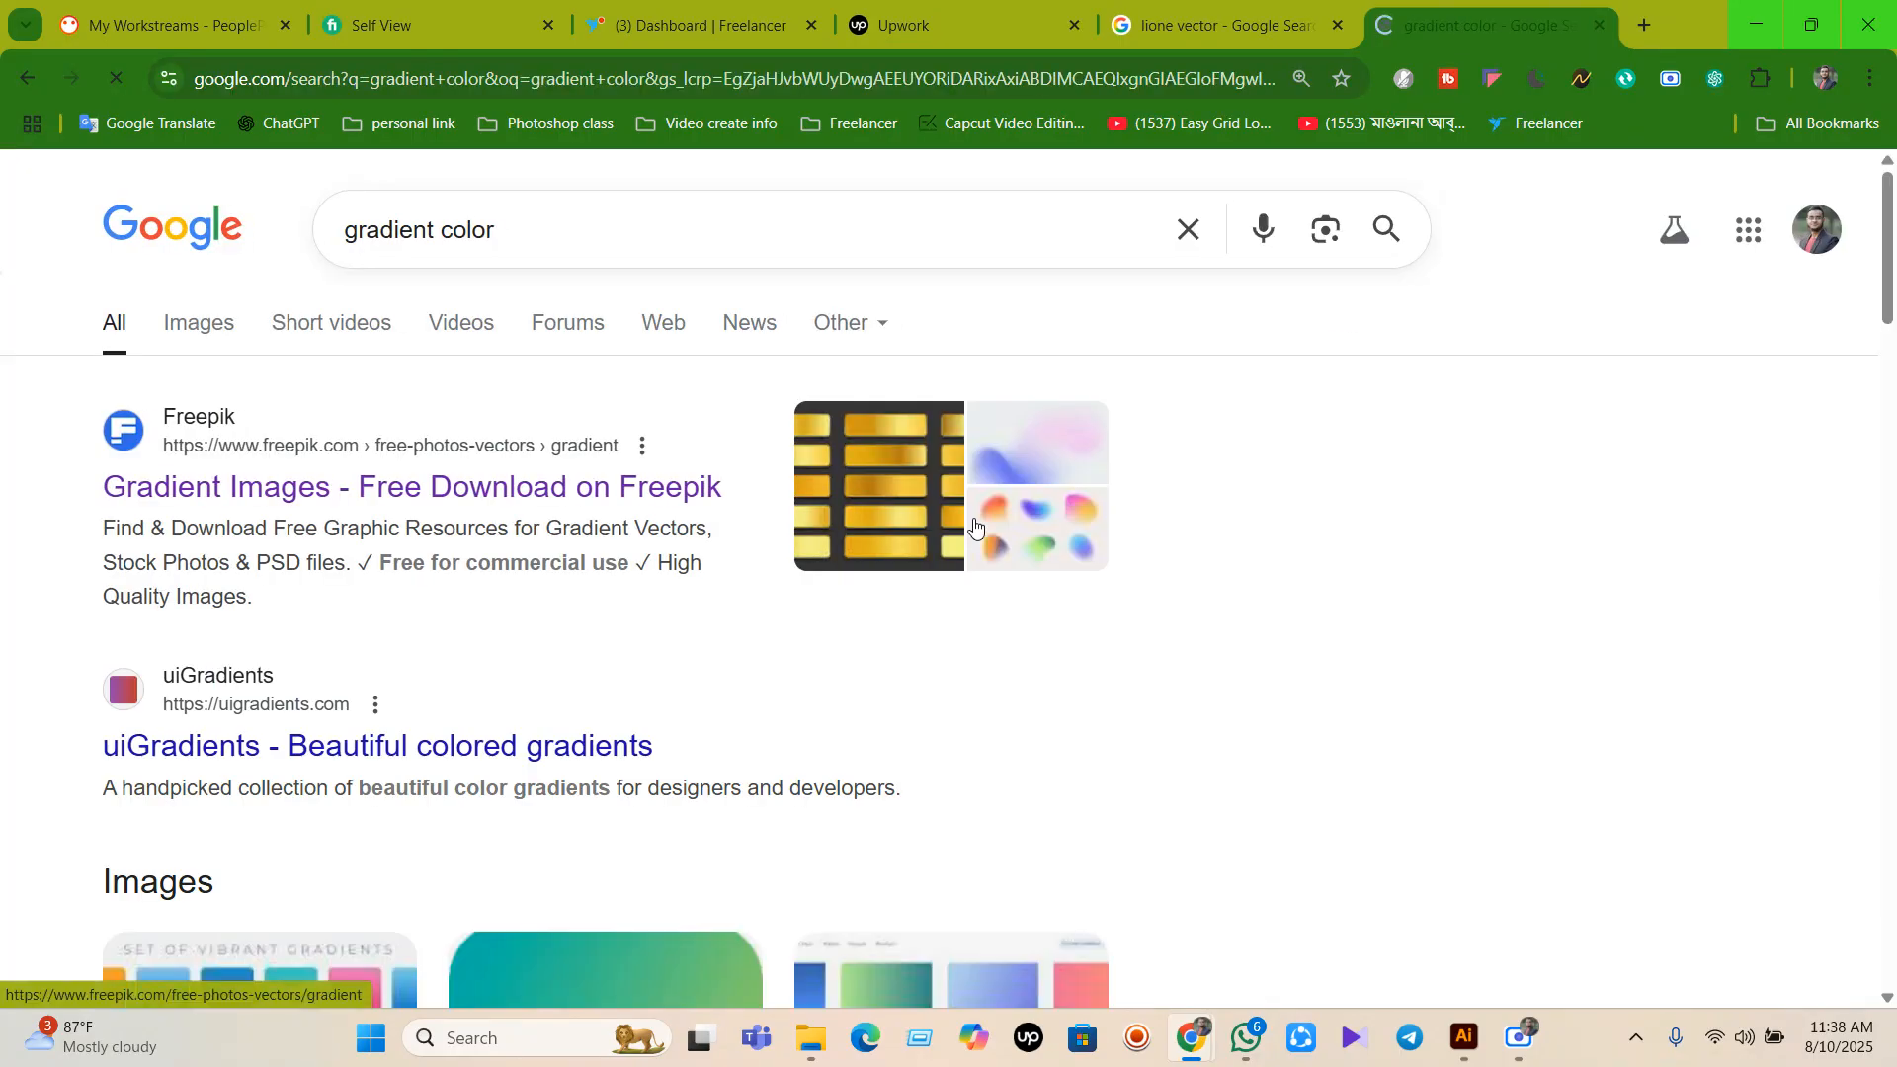
Browse the image results for gradient color and open the preview of the red-orange gradient from Jootoor Designs.
left_click(199, 323)
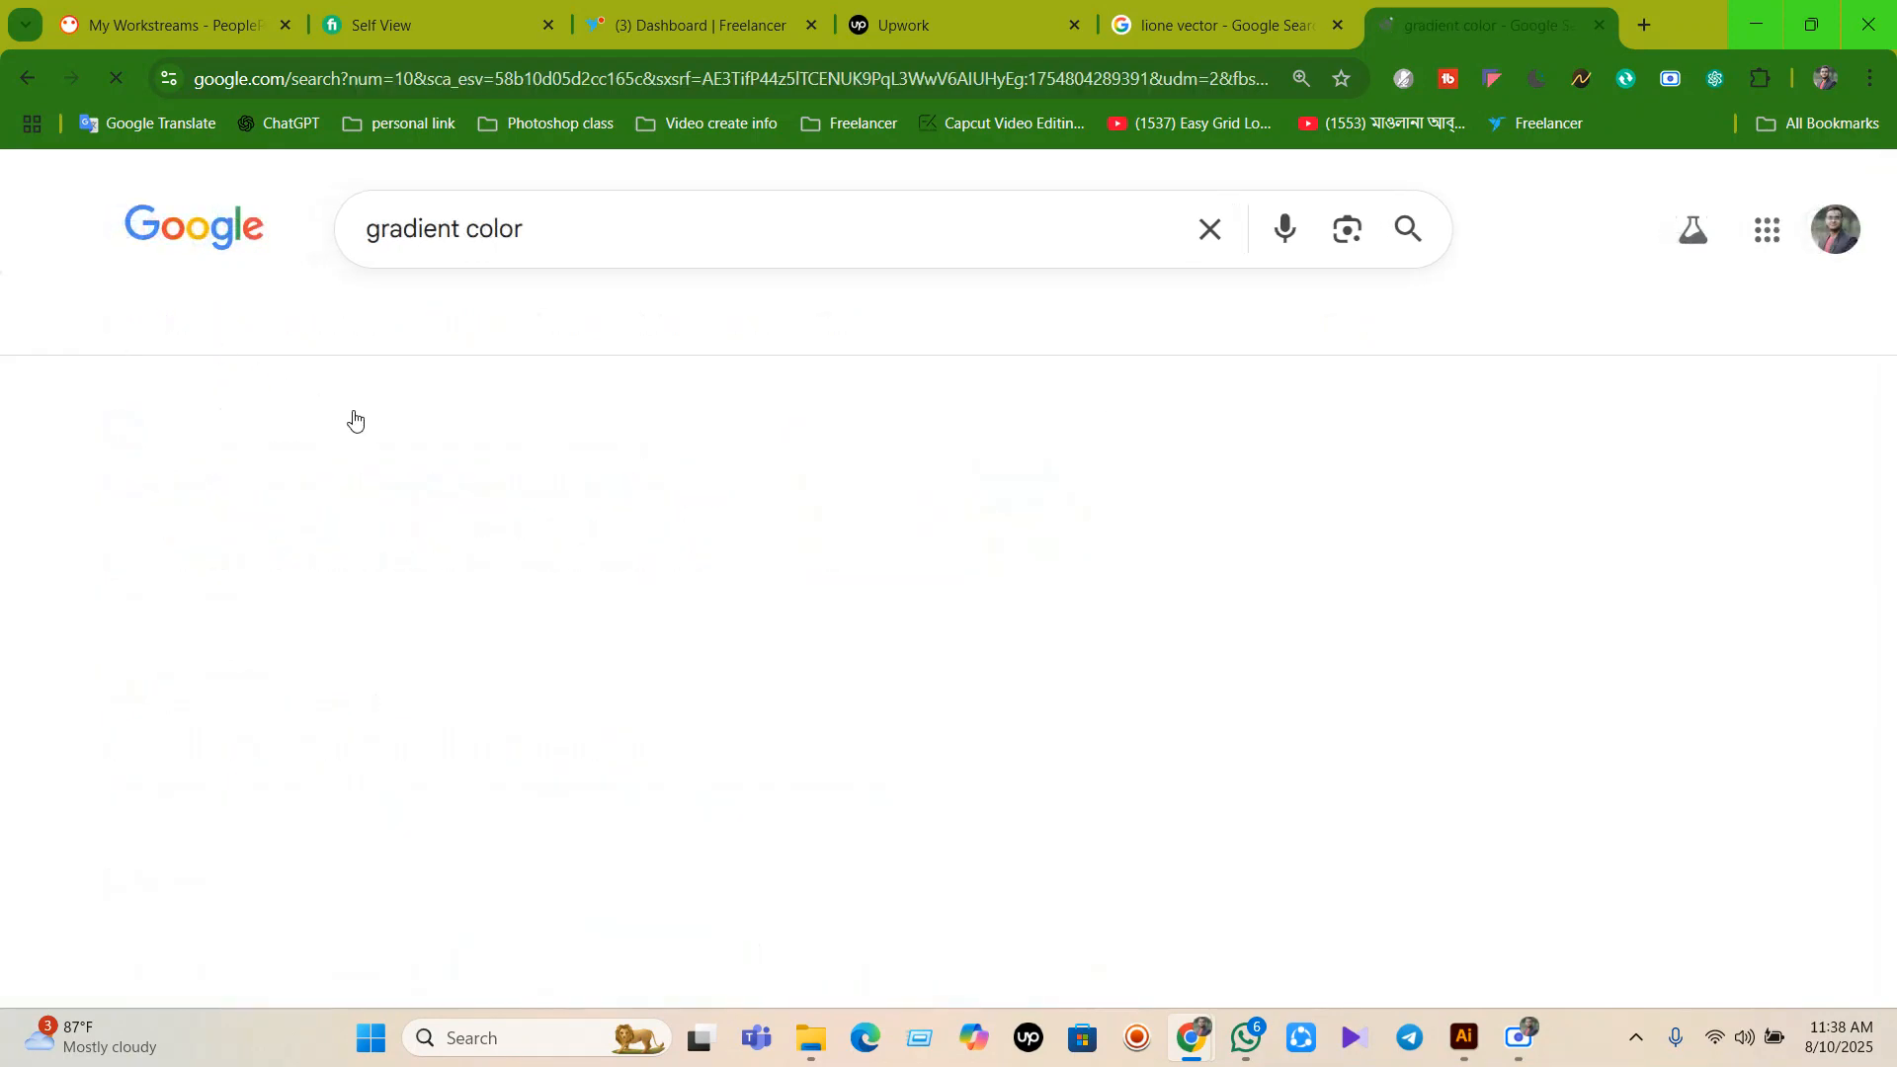
scroll(537, 809, "down", 4)
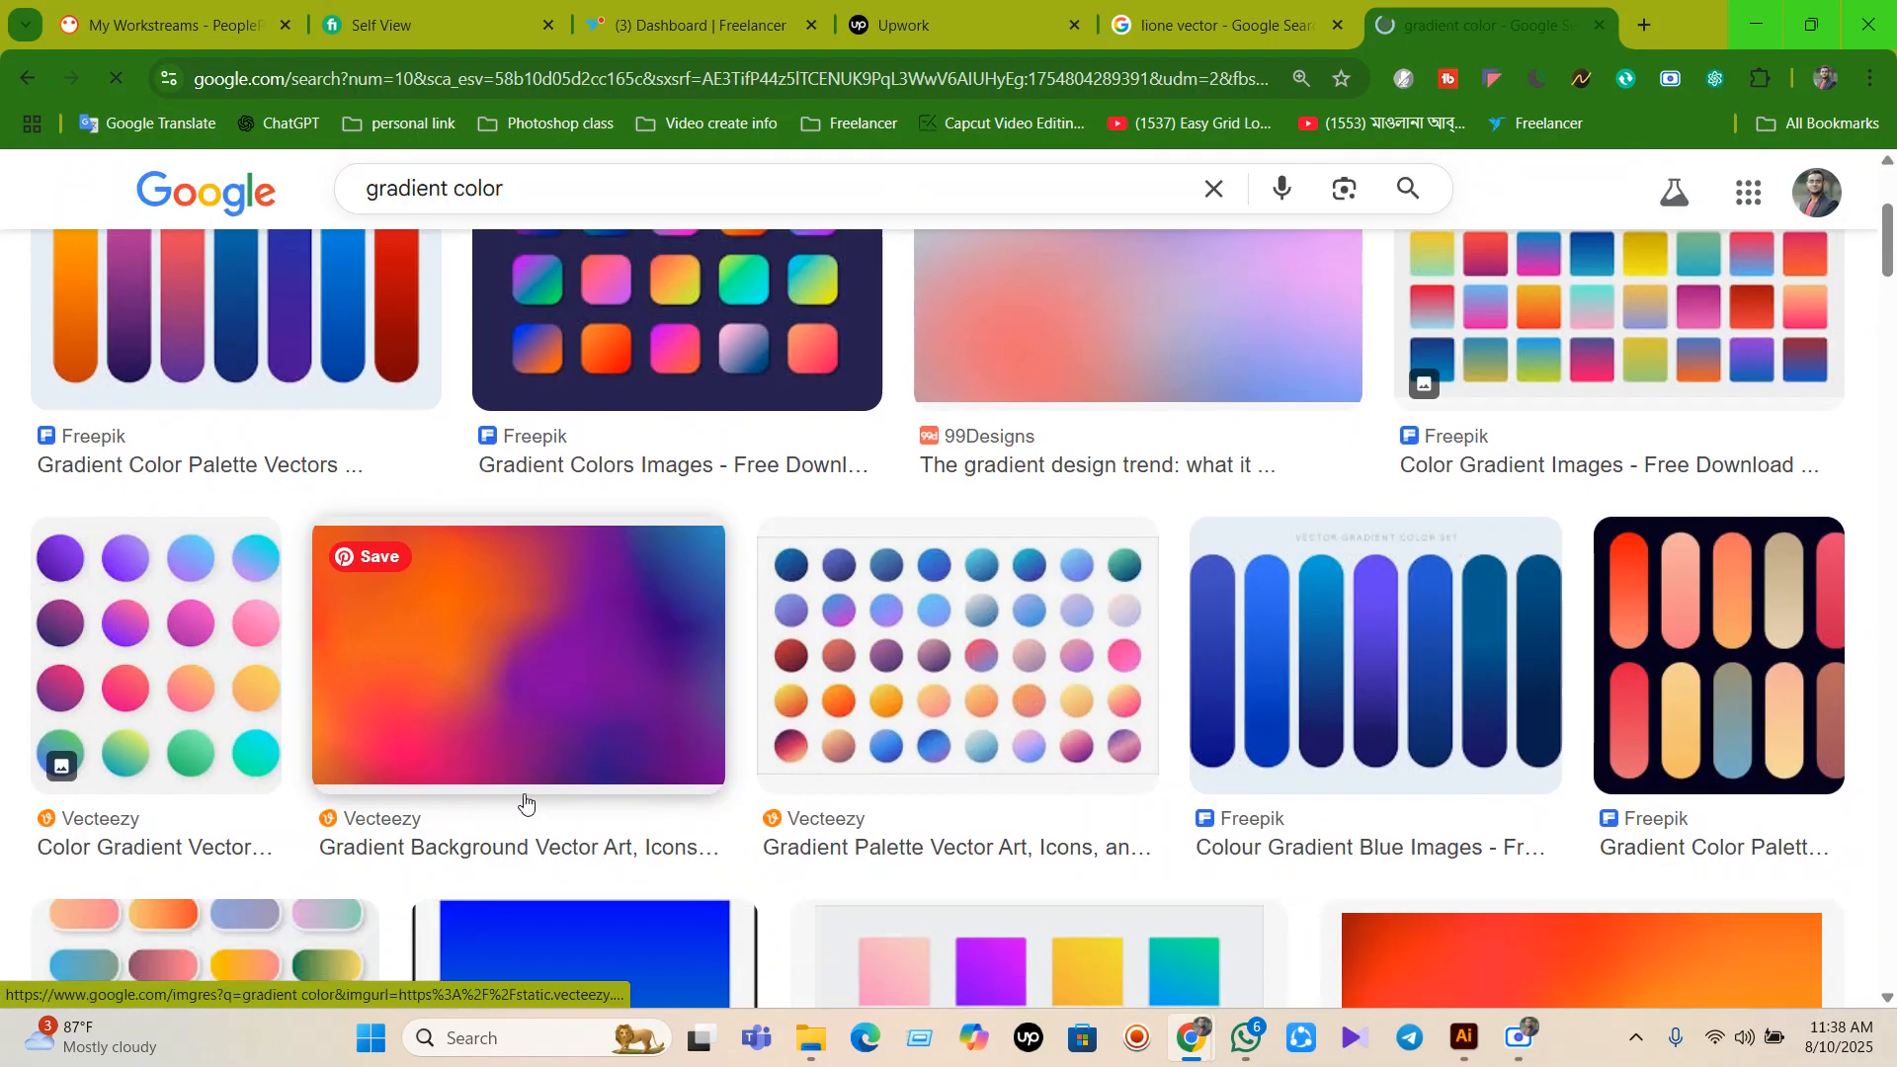
scroll(1383, 642, "down", 5)
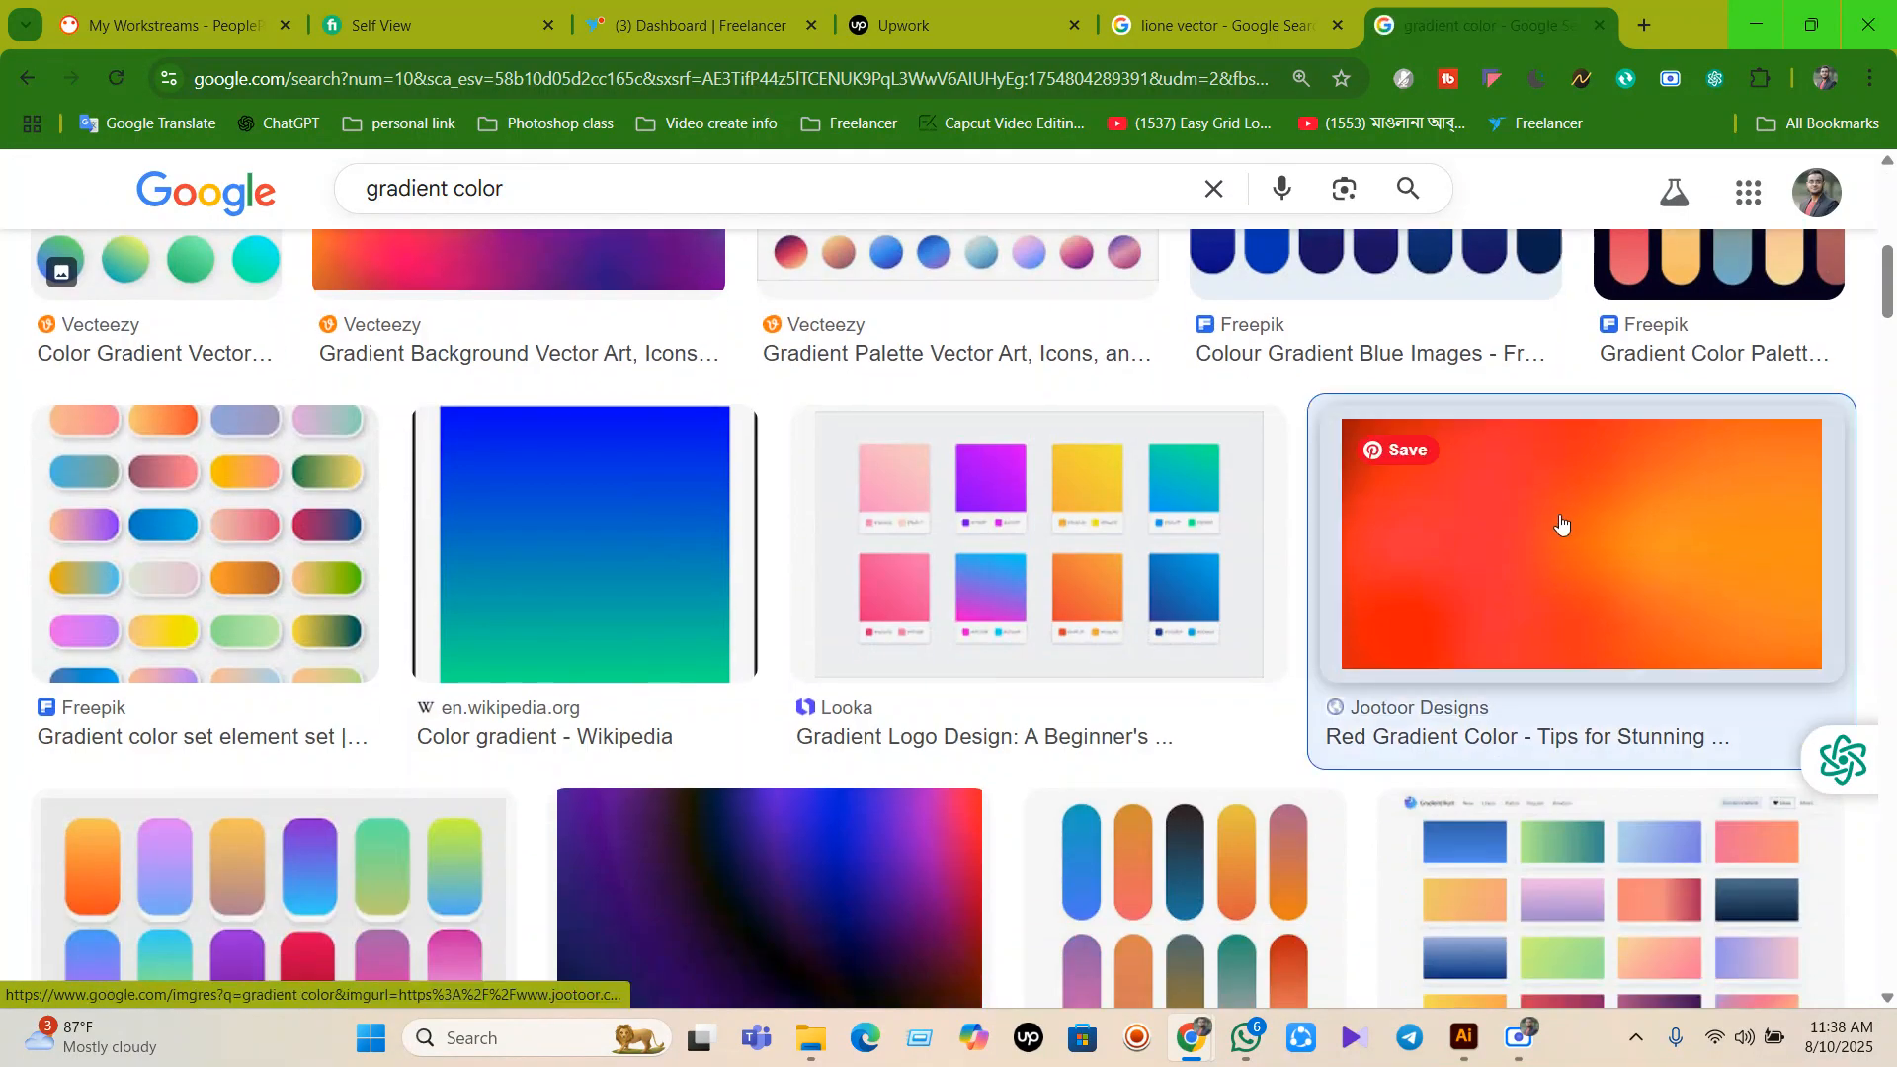
left_click(1561, 524)
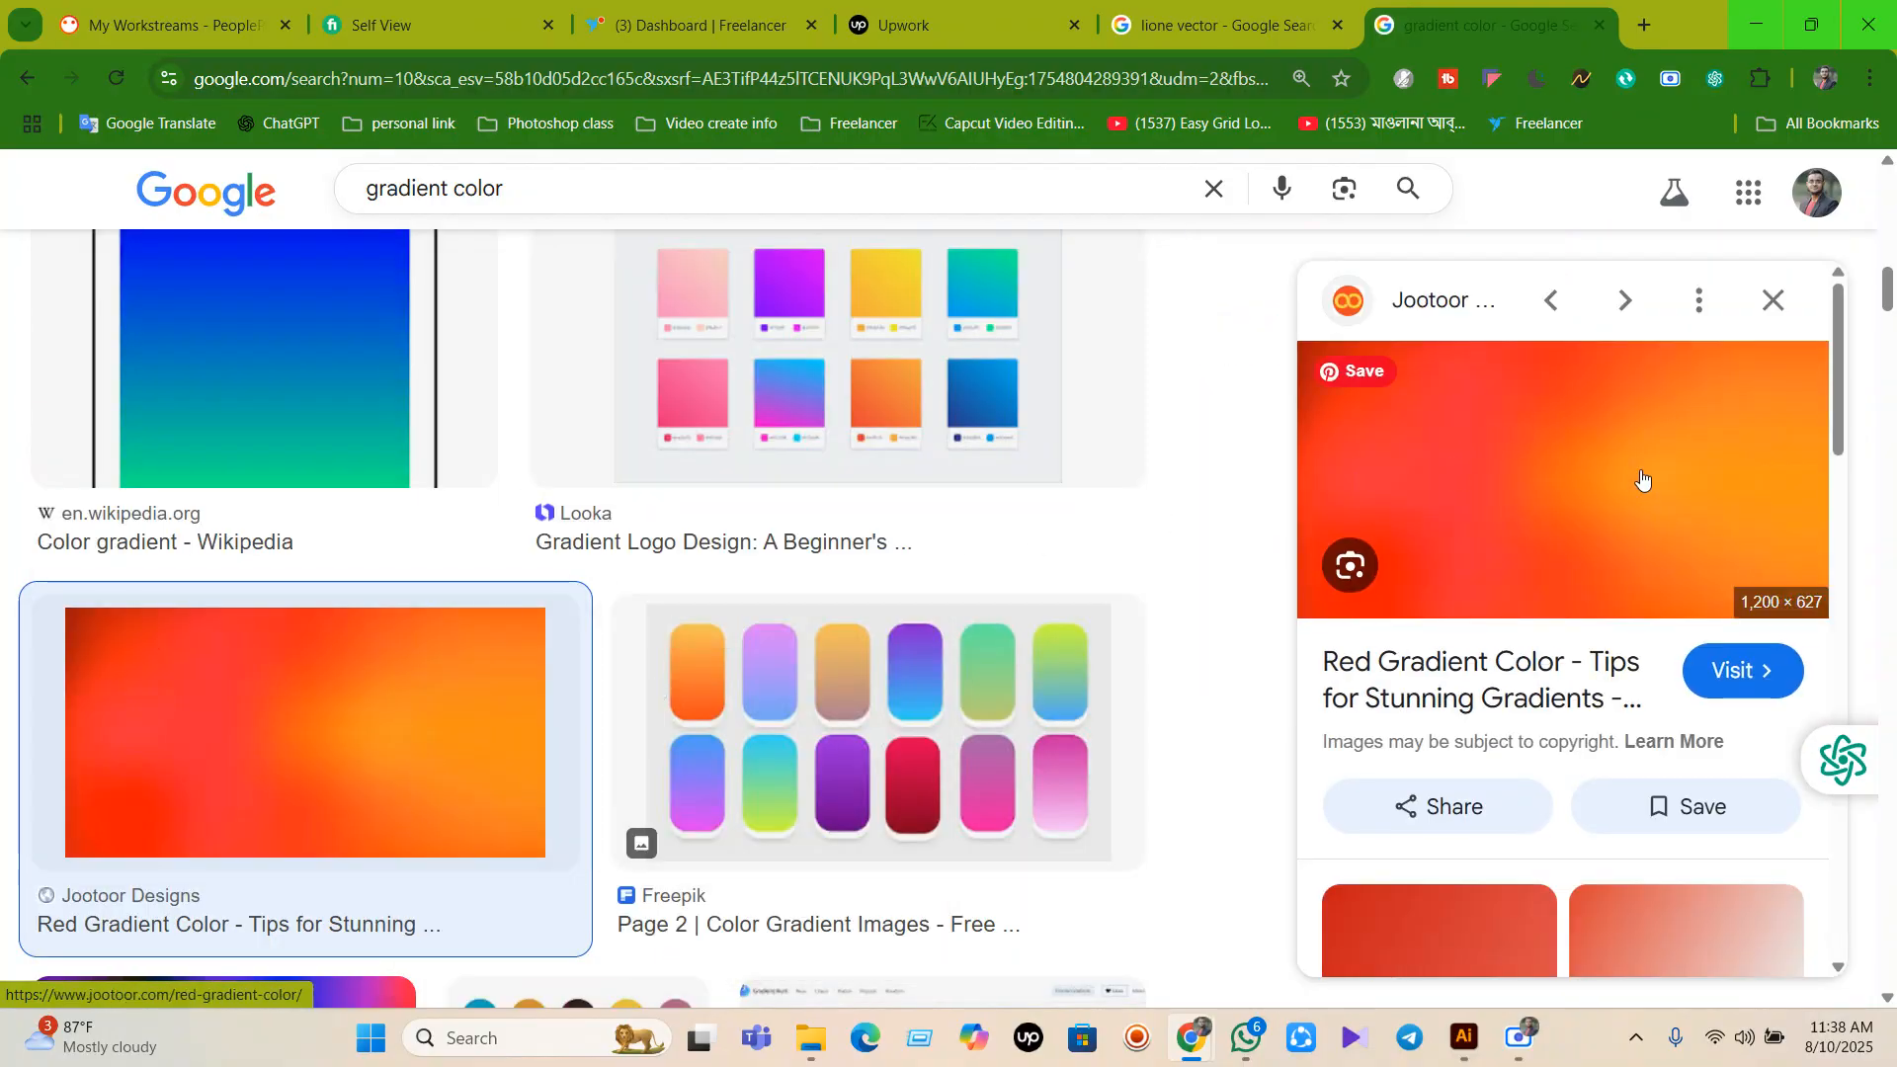
Copy the red-orange gradient image from the preview and paste it into the Untitled-1 document in Illustrator.
right_click(1625, 450)
left_click(1443, 753)
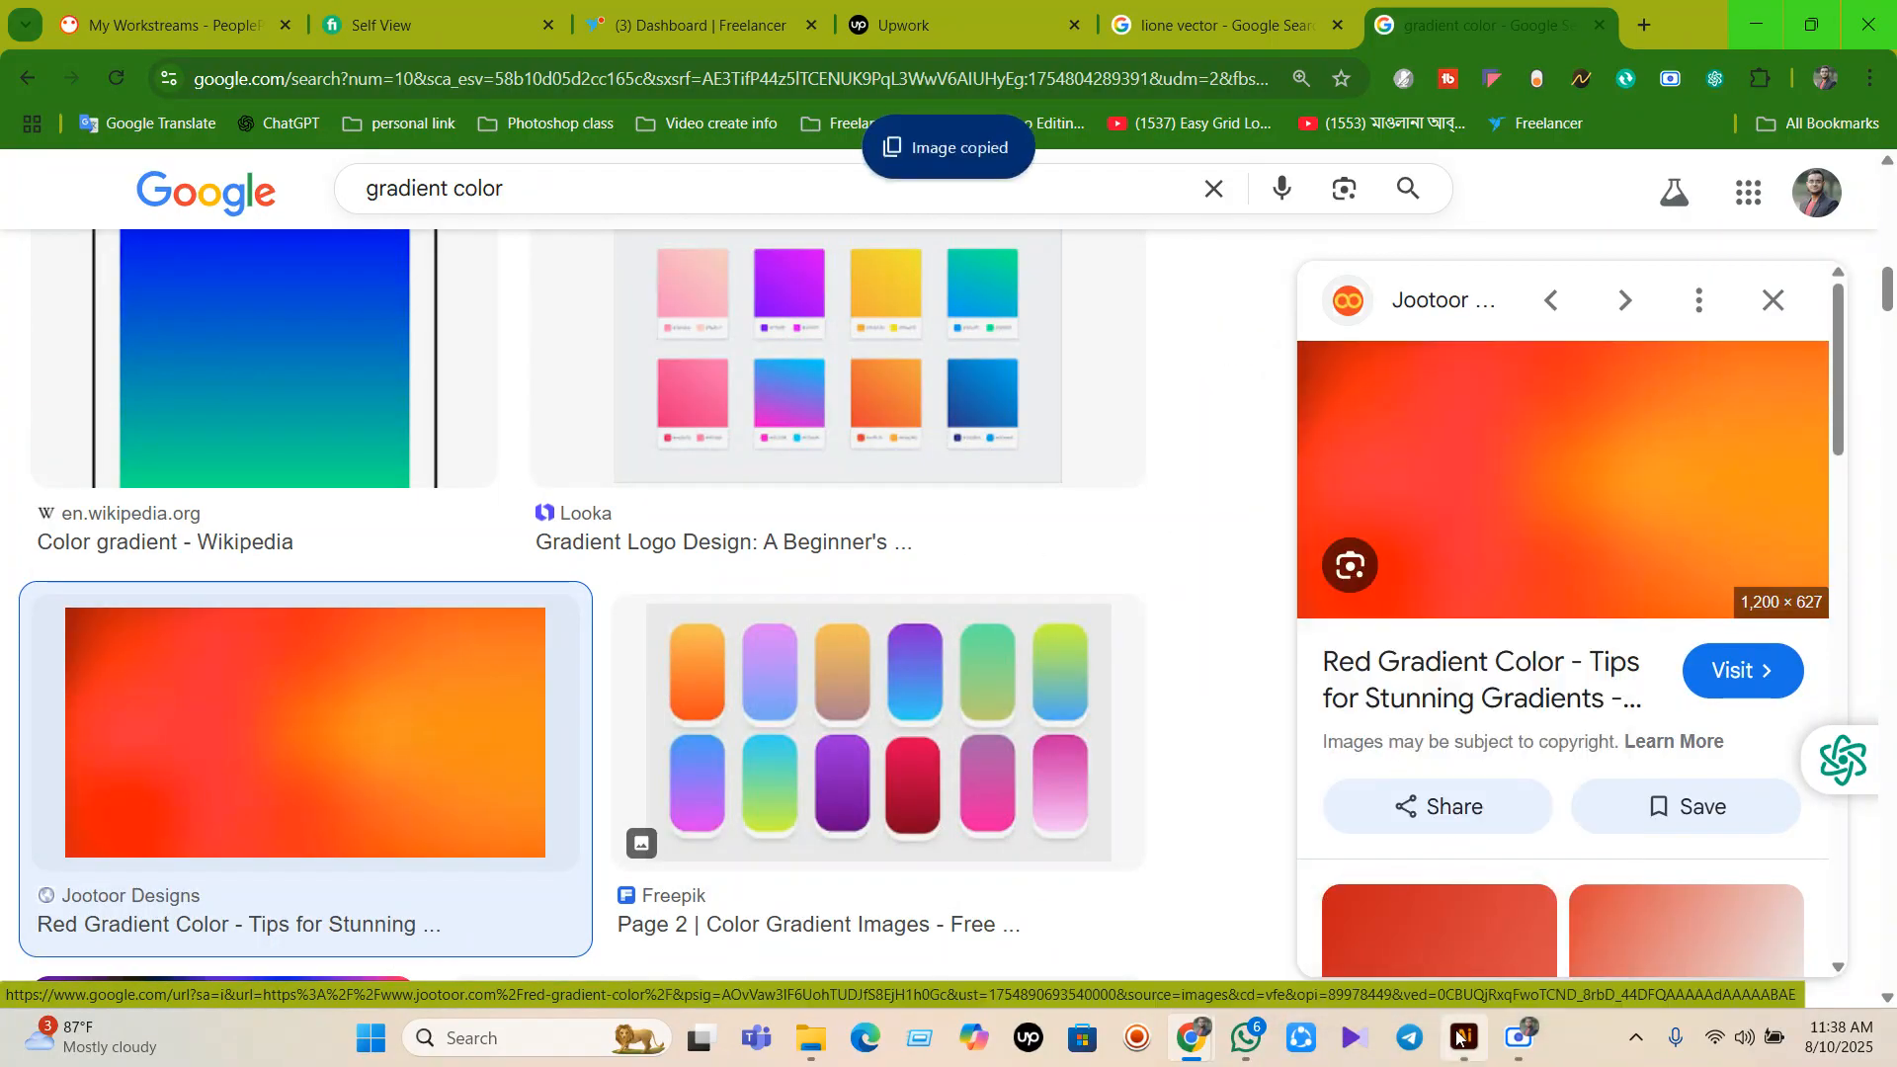
left_click(1463, 1038)
key("ctrl+v")
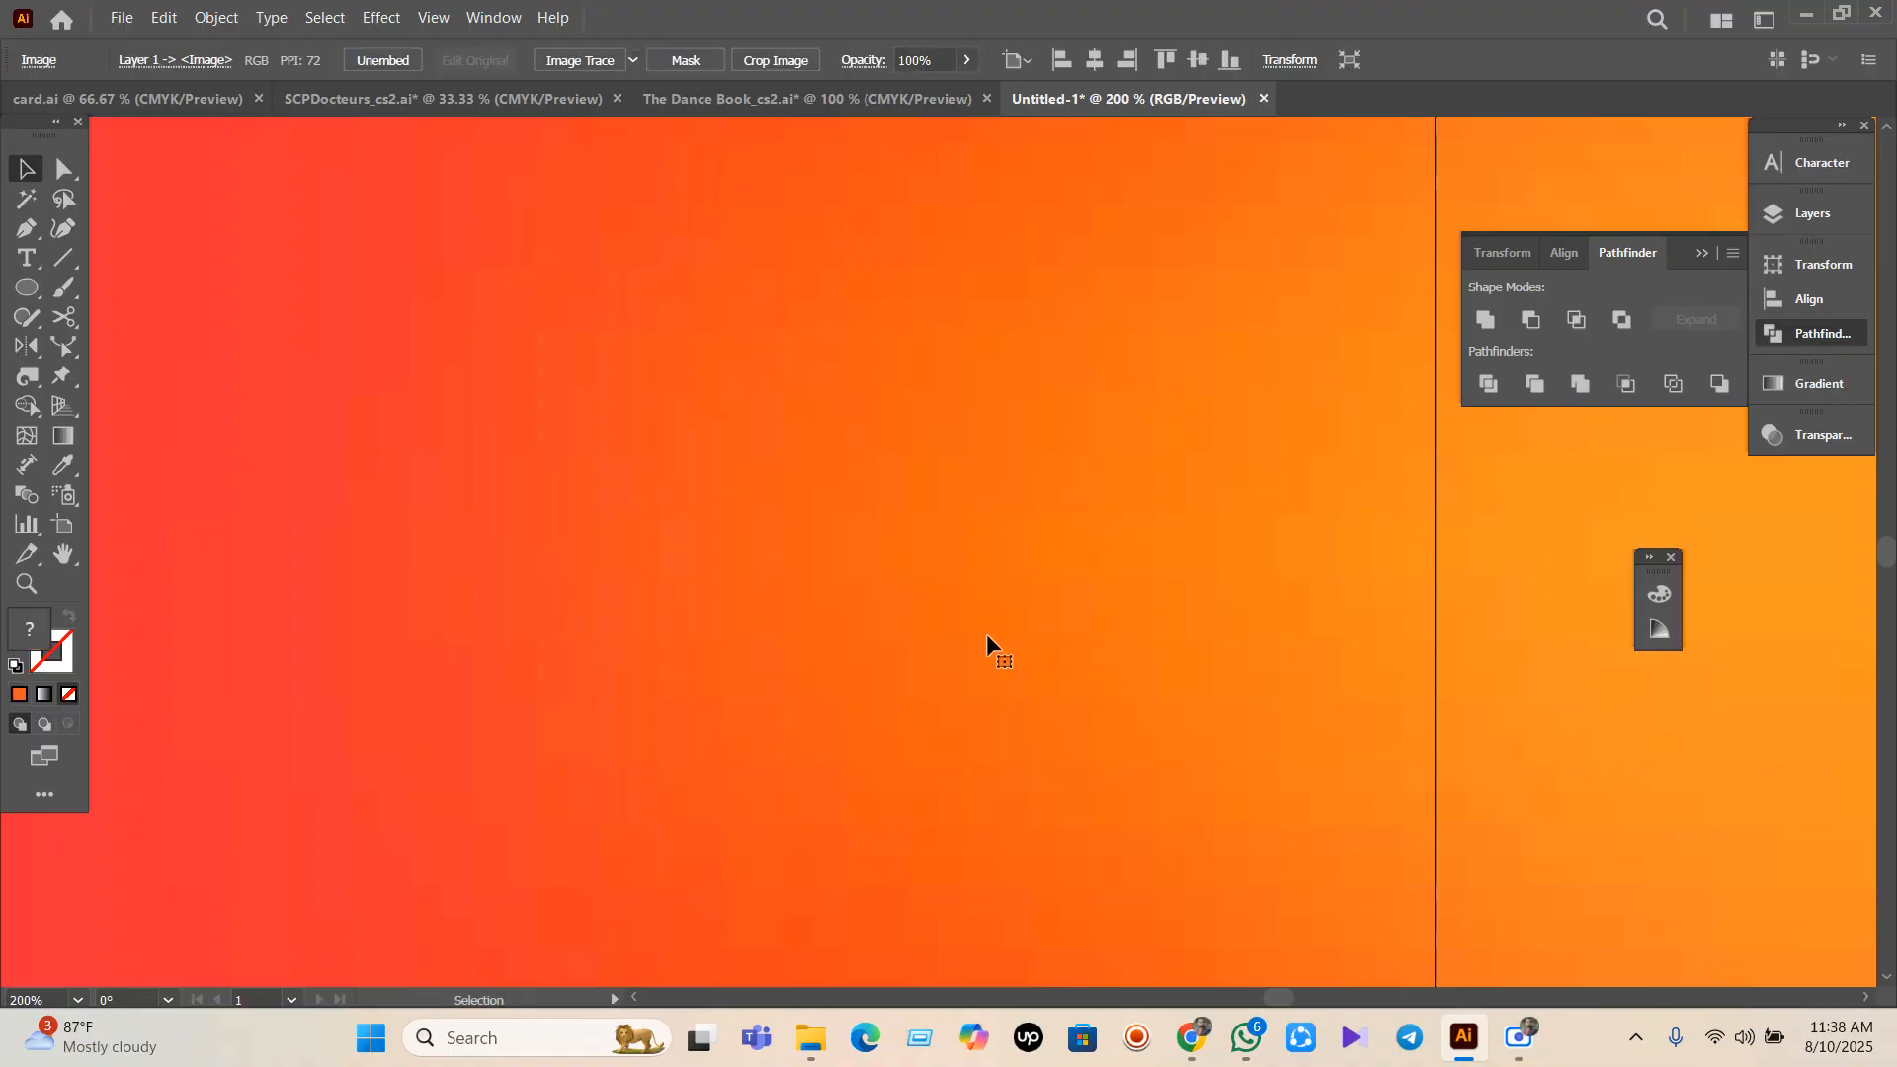
Scale the pasted gradient image down proportionally to about one fifth and move it left to free artboard space.
scroll(856, 649, "down", 4)
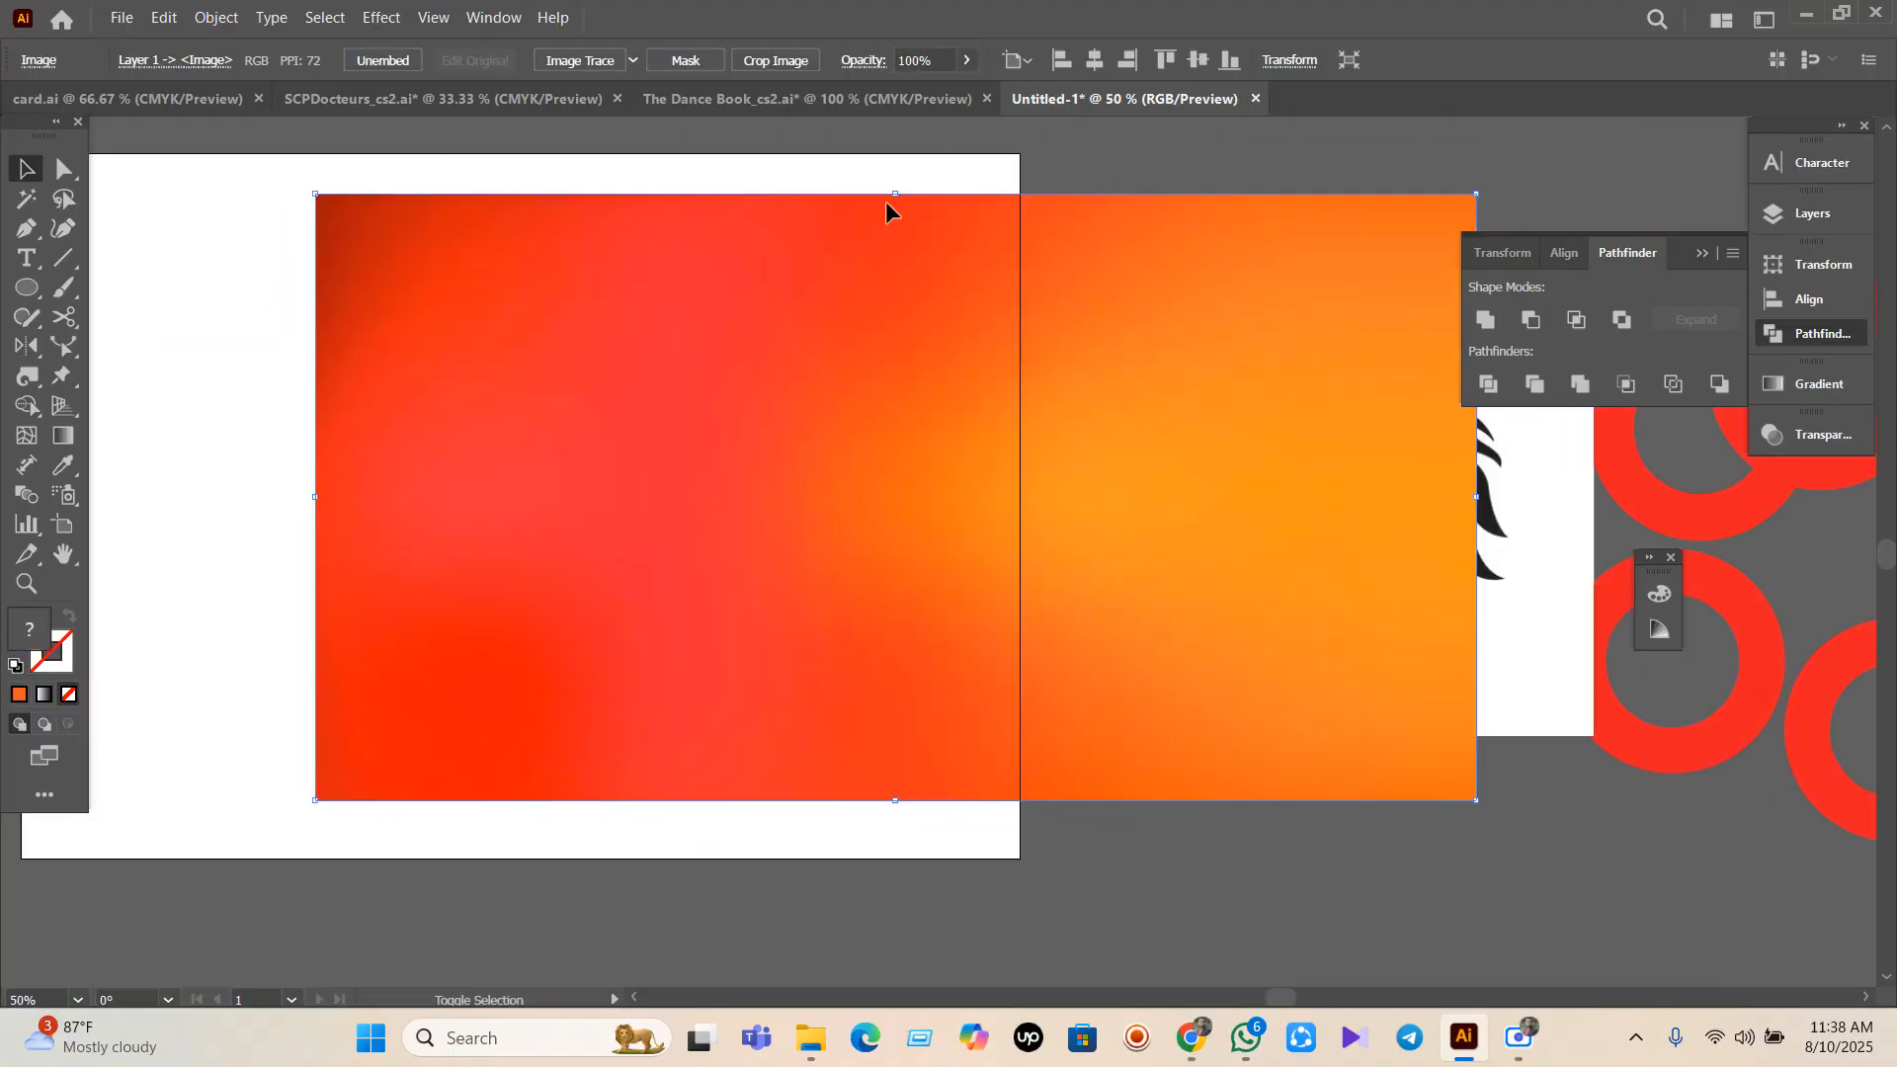
left_click_drag(900, 193, 909, 436)
left_click_drag(912, 501, 492, 466)
Fill the three-petal shape with the default white-to-black linear gradient using the Gradient tool, and undock the gradient settings.
scroll(733, 613, "up", 3)
left_click(1013, 193)
left_click_drag(991, 390, 1177, 536)
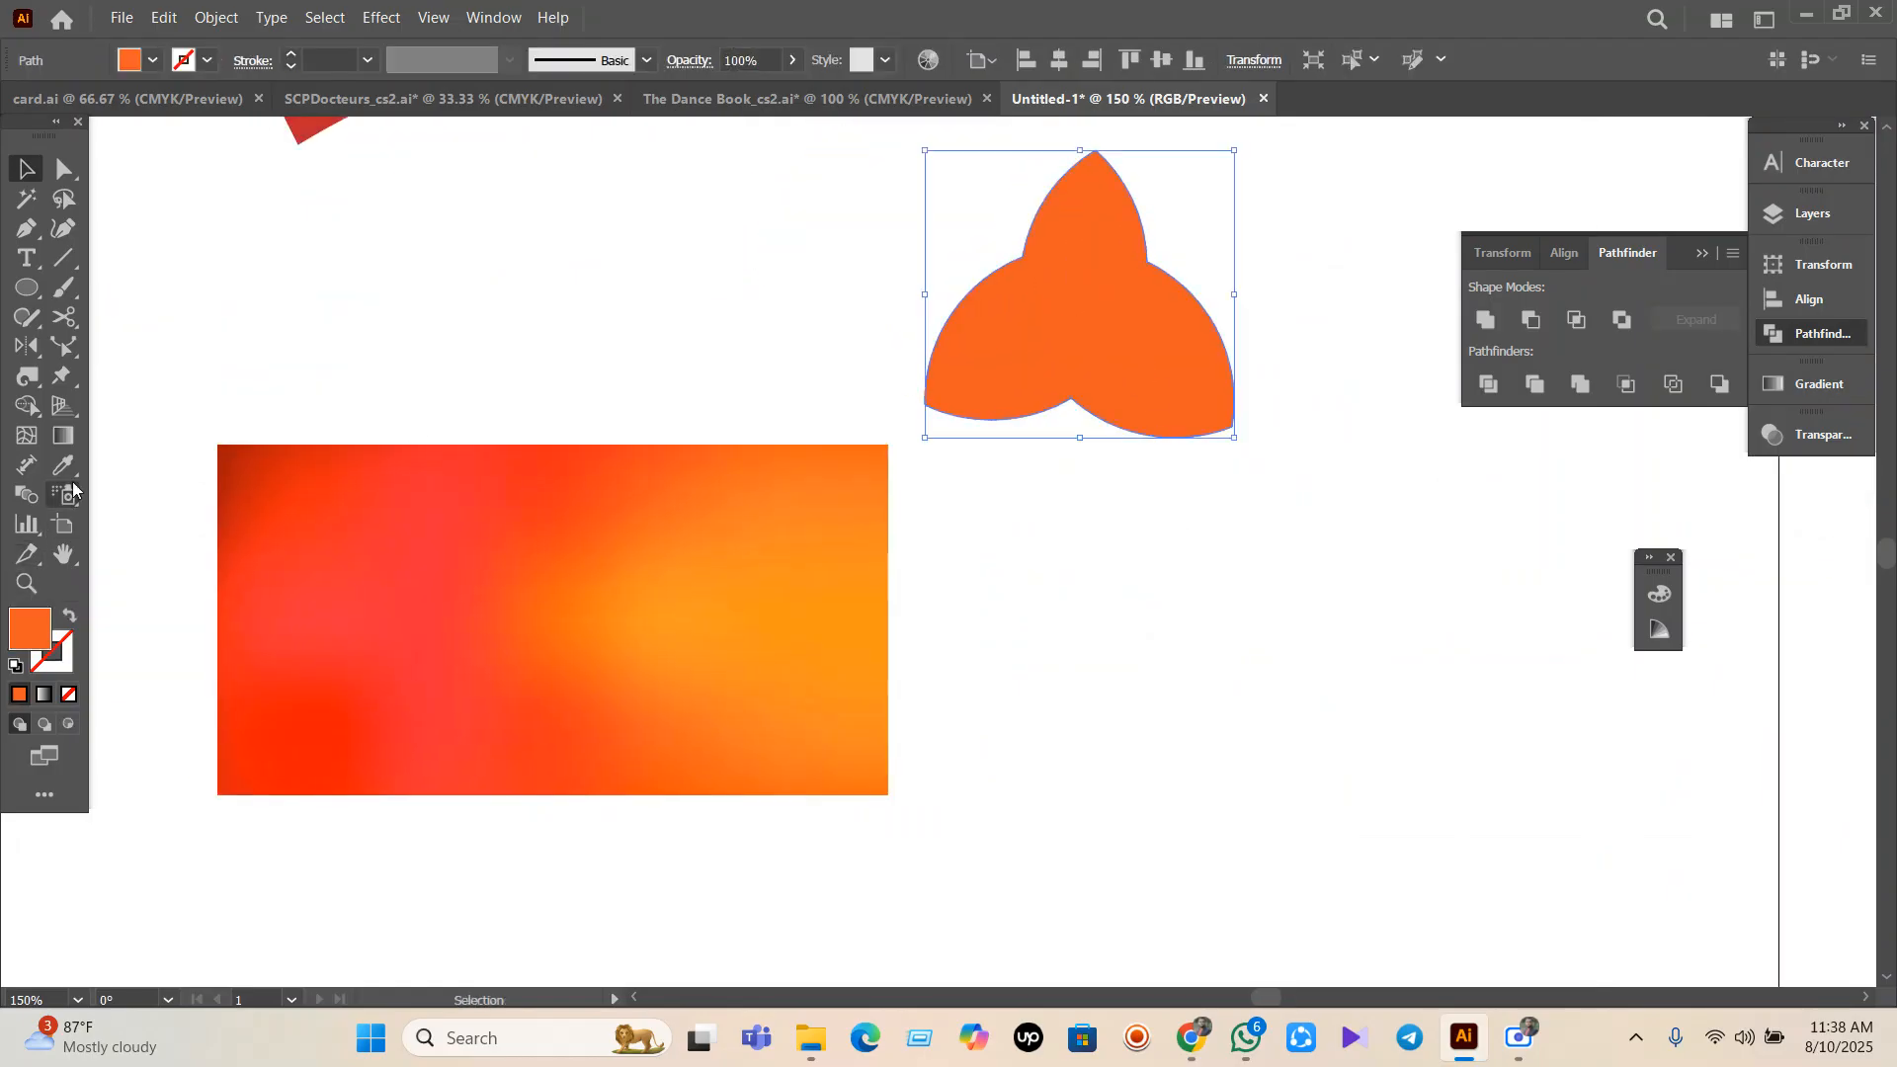
left_click(73, 443)
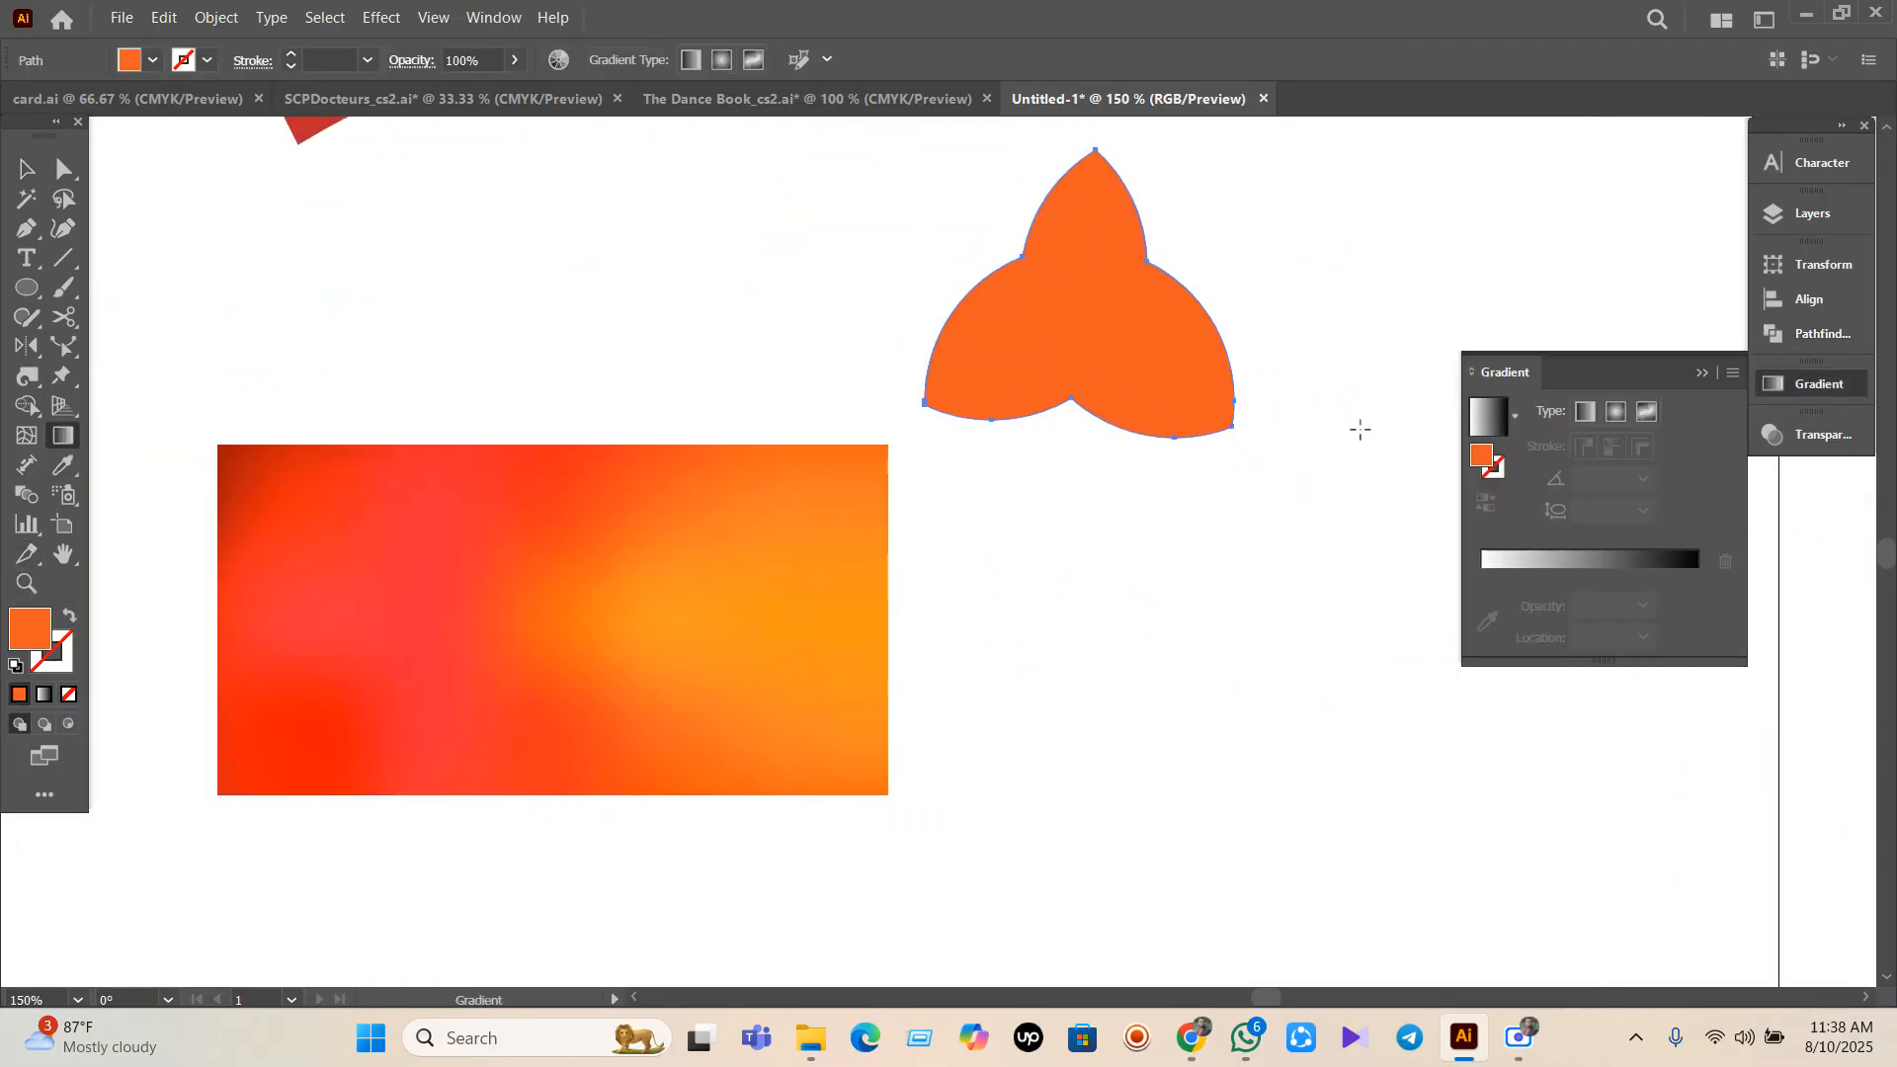
left_click_drag(1535, 383, 1378, 422)
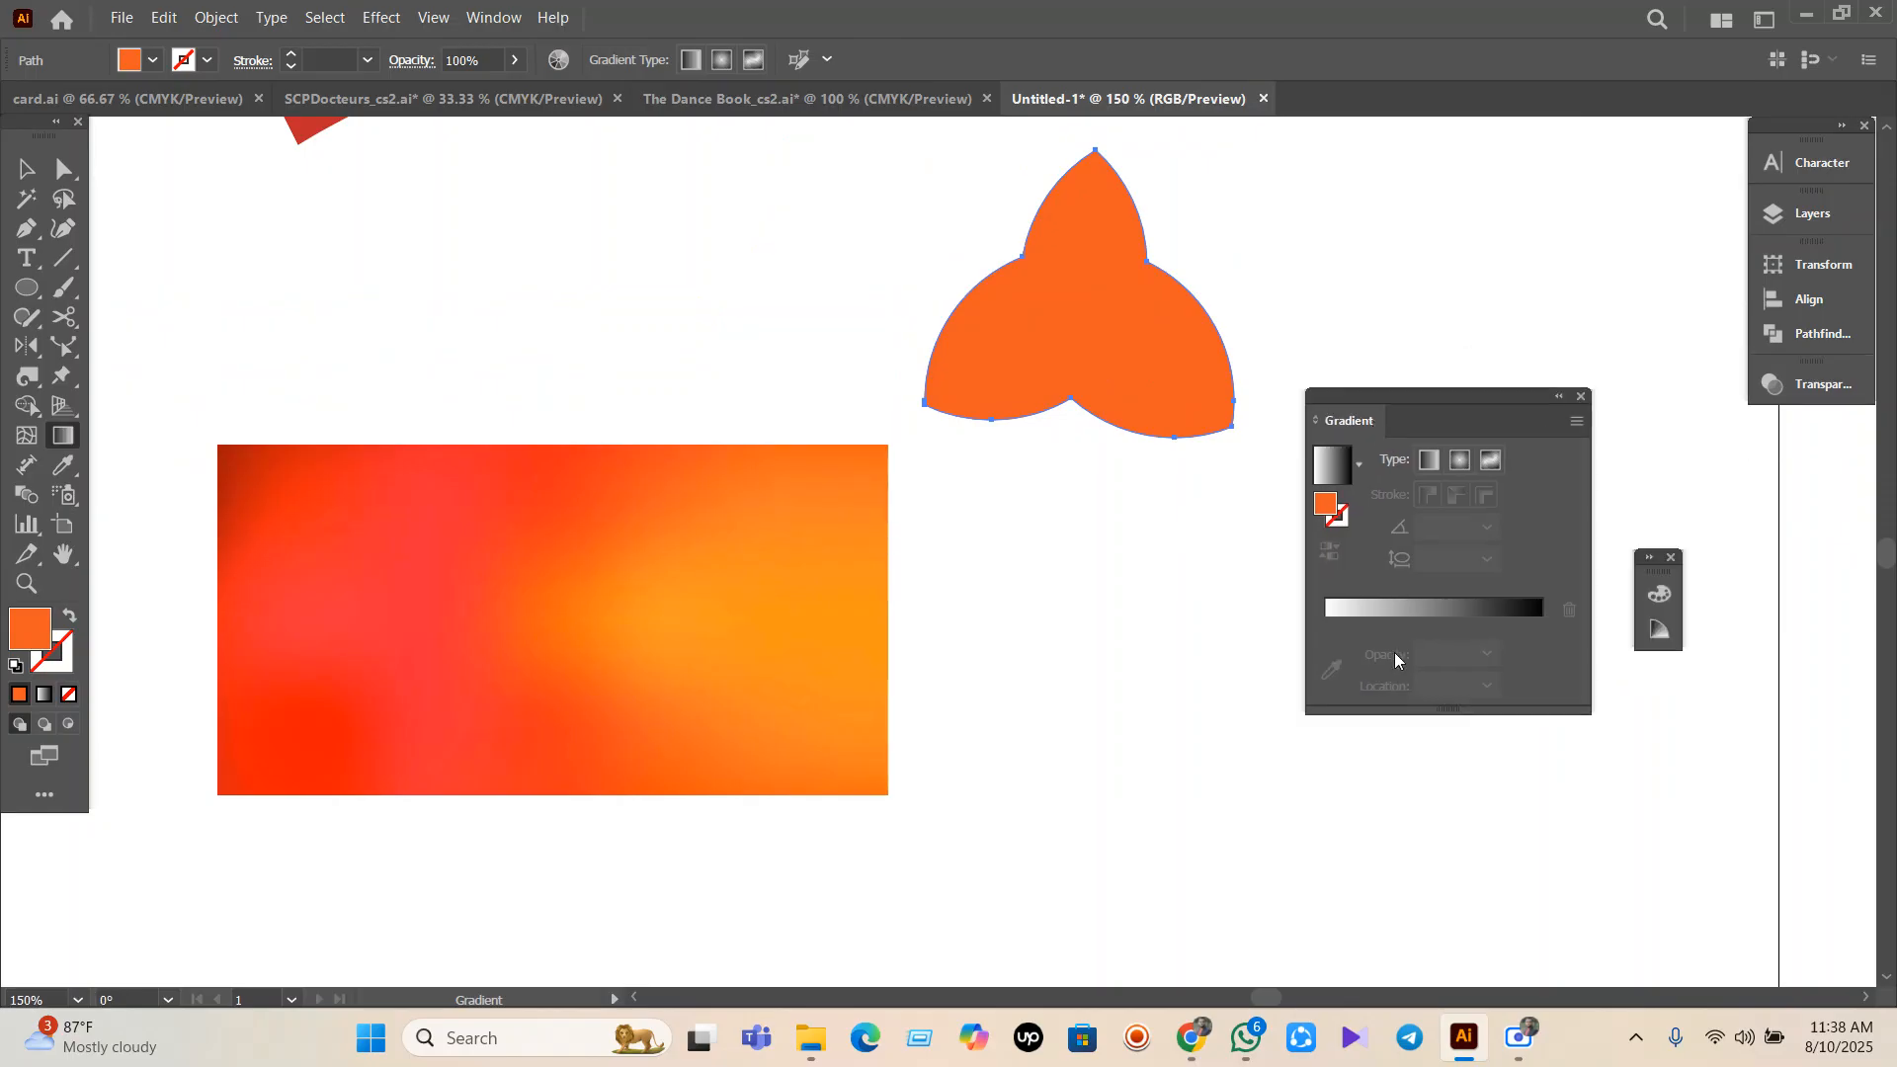
left_click(1394, 612)
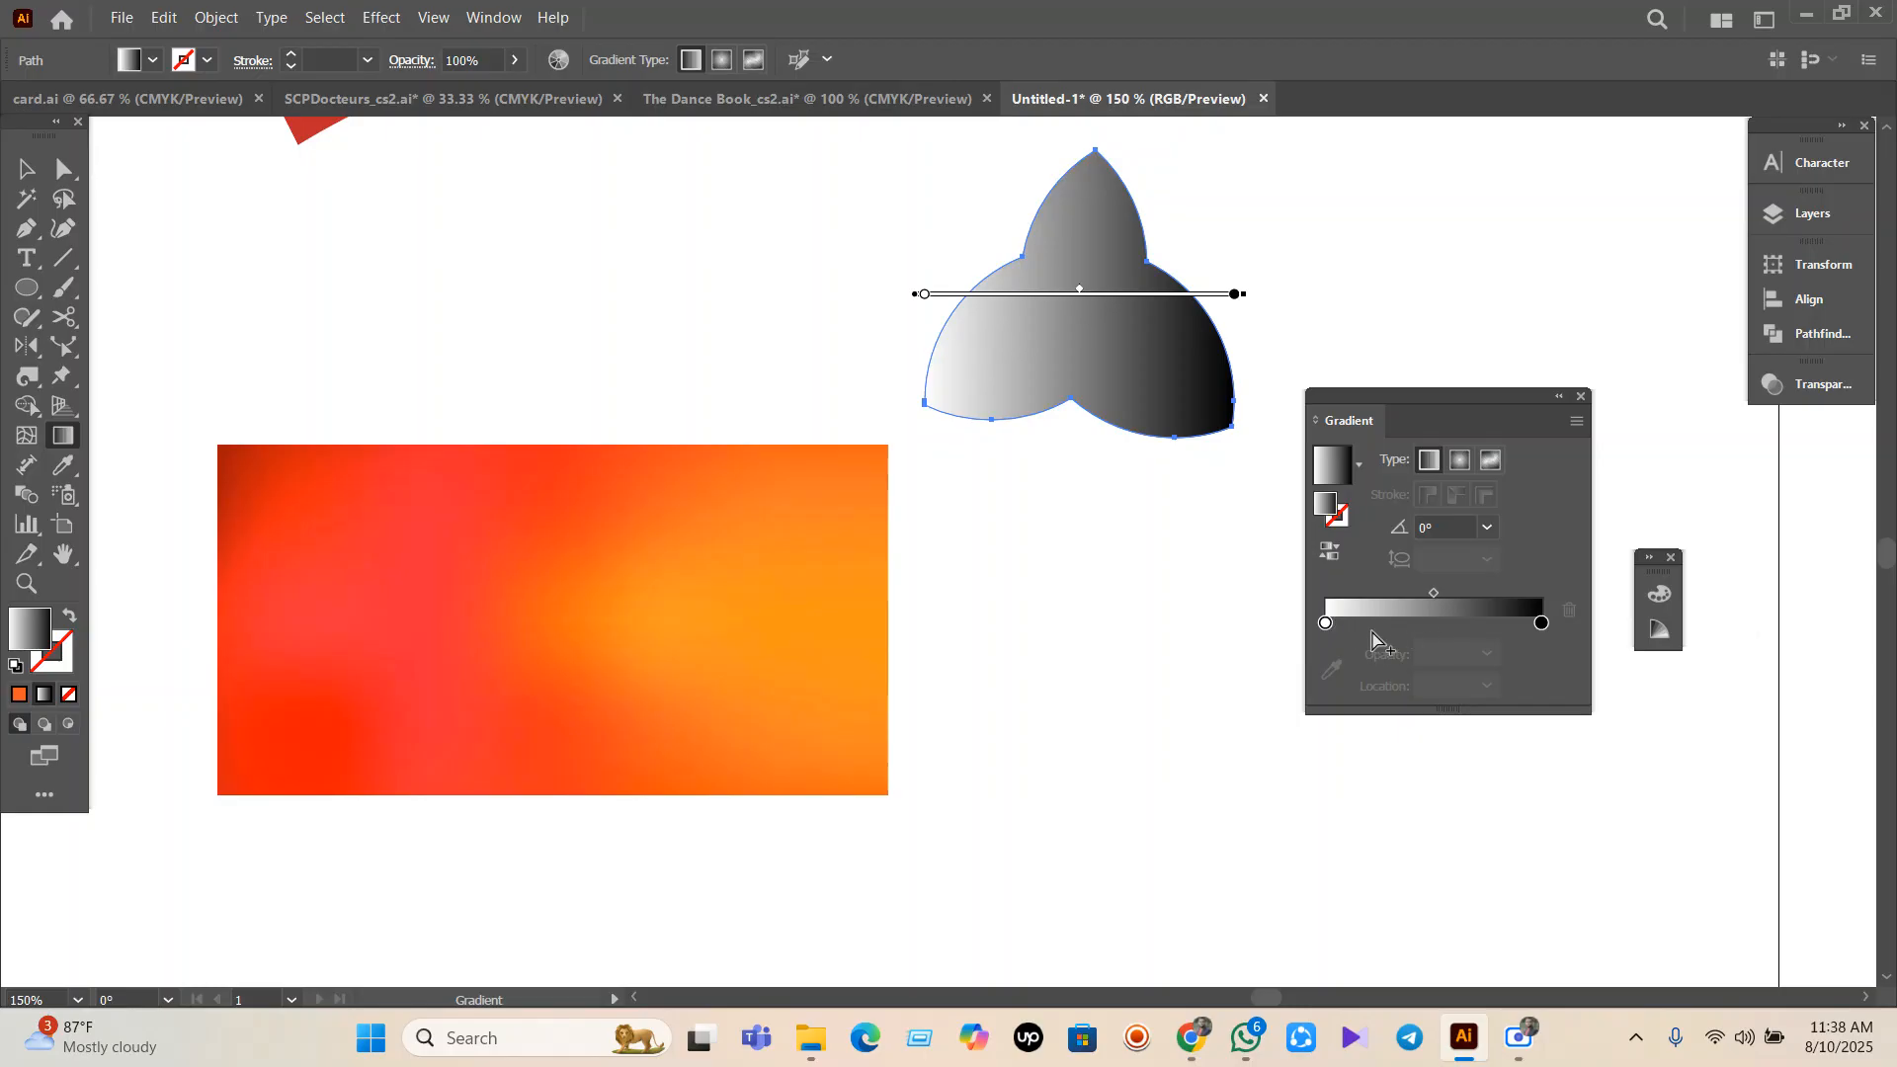
Sample the image's upper-left red-orange for the gradient's first stop, and add a stop at about 48% in its brighter red.
left_click(1327, 624)
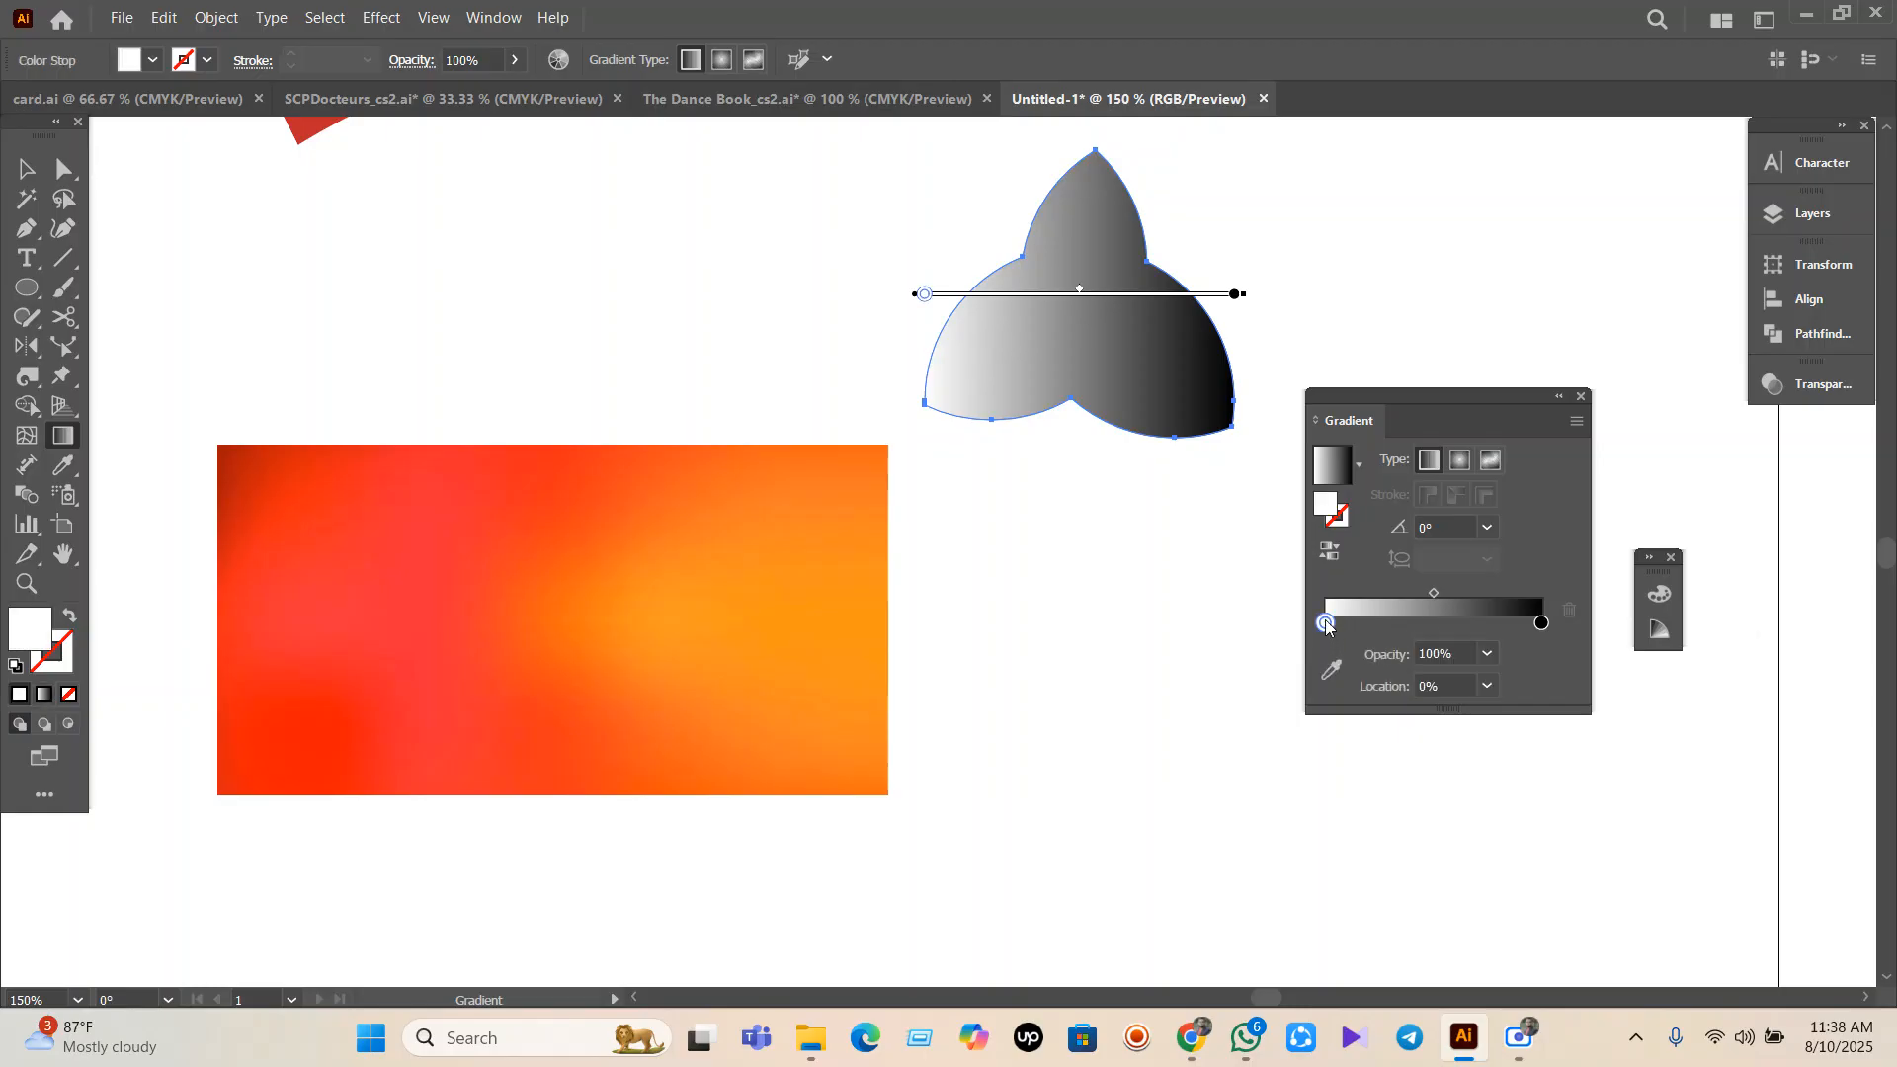
left_click(1329, 678)
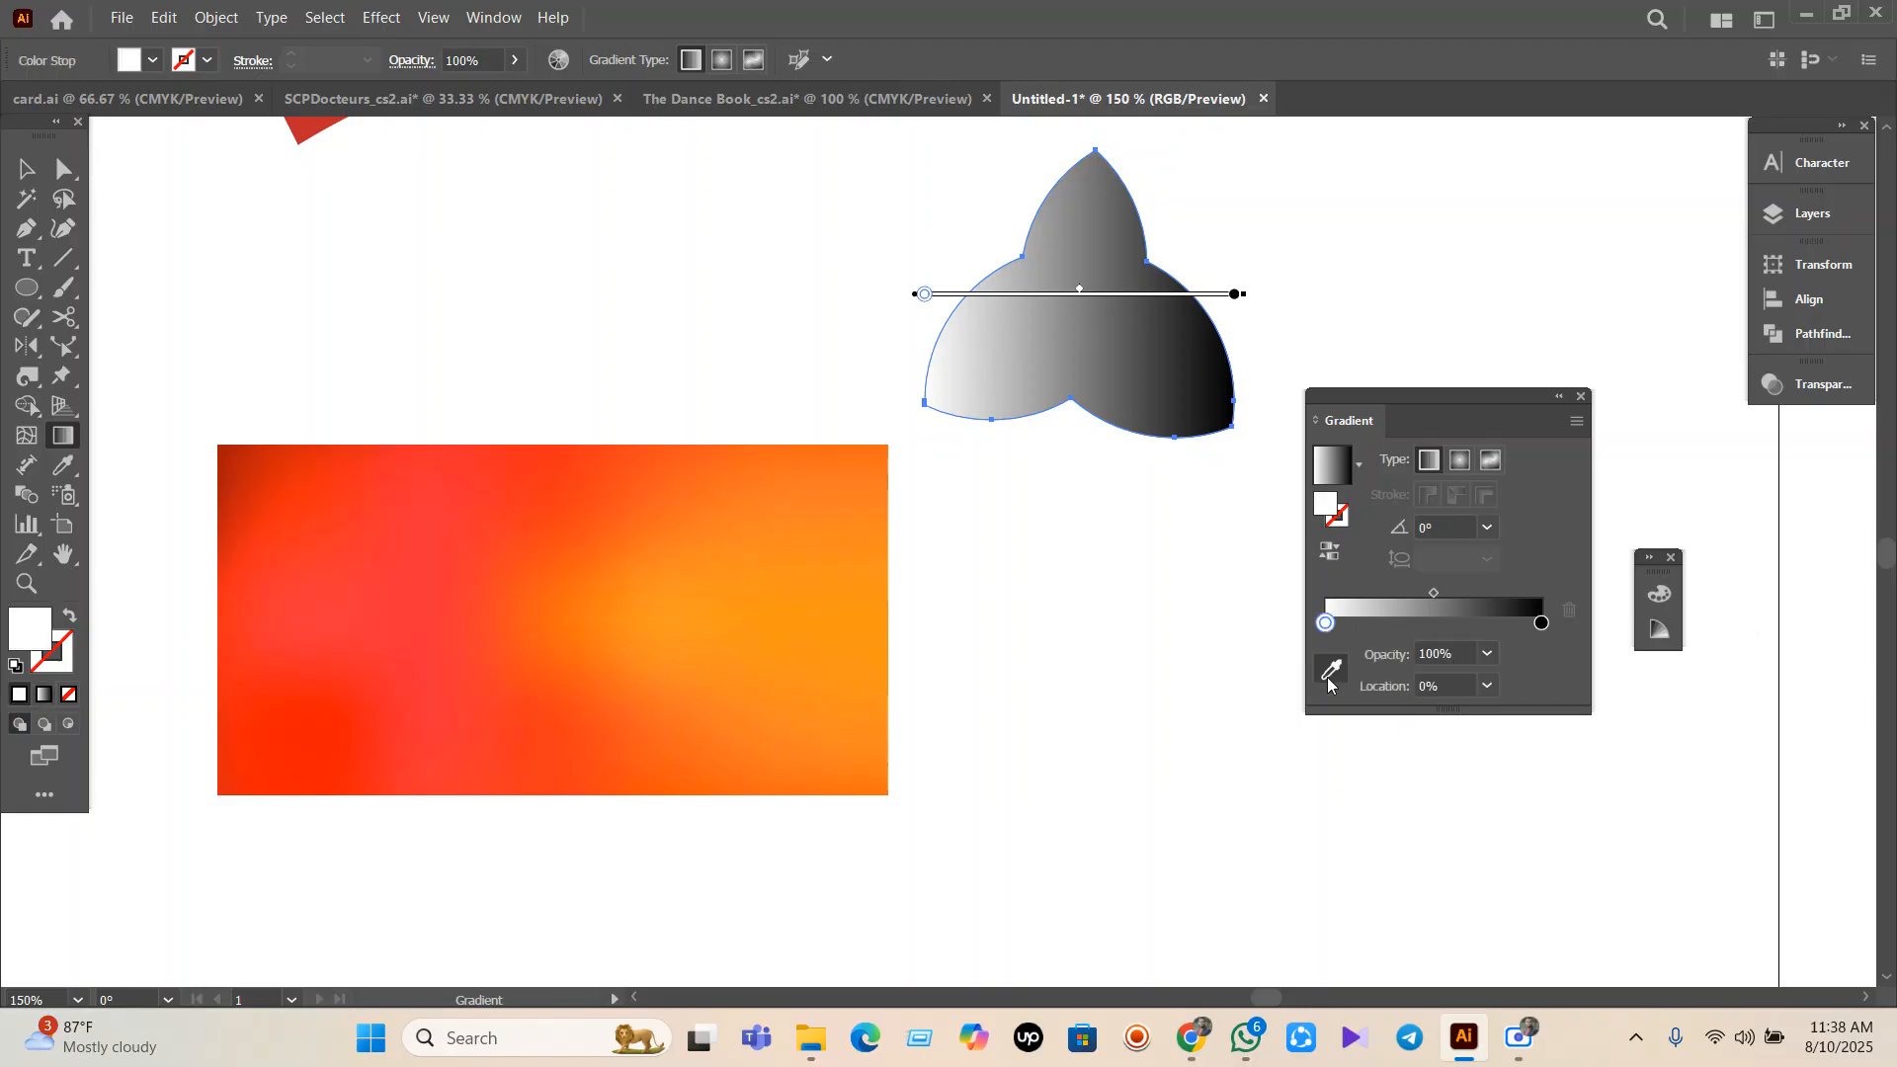
left_click(280, 498)
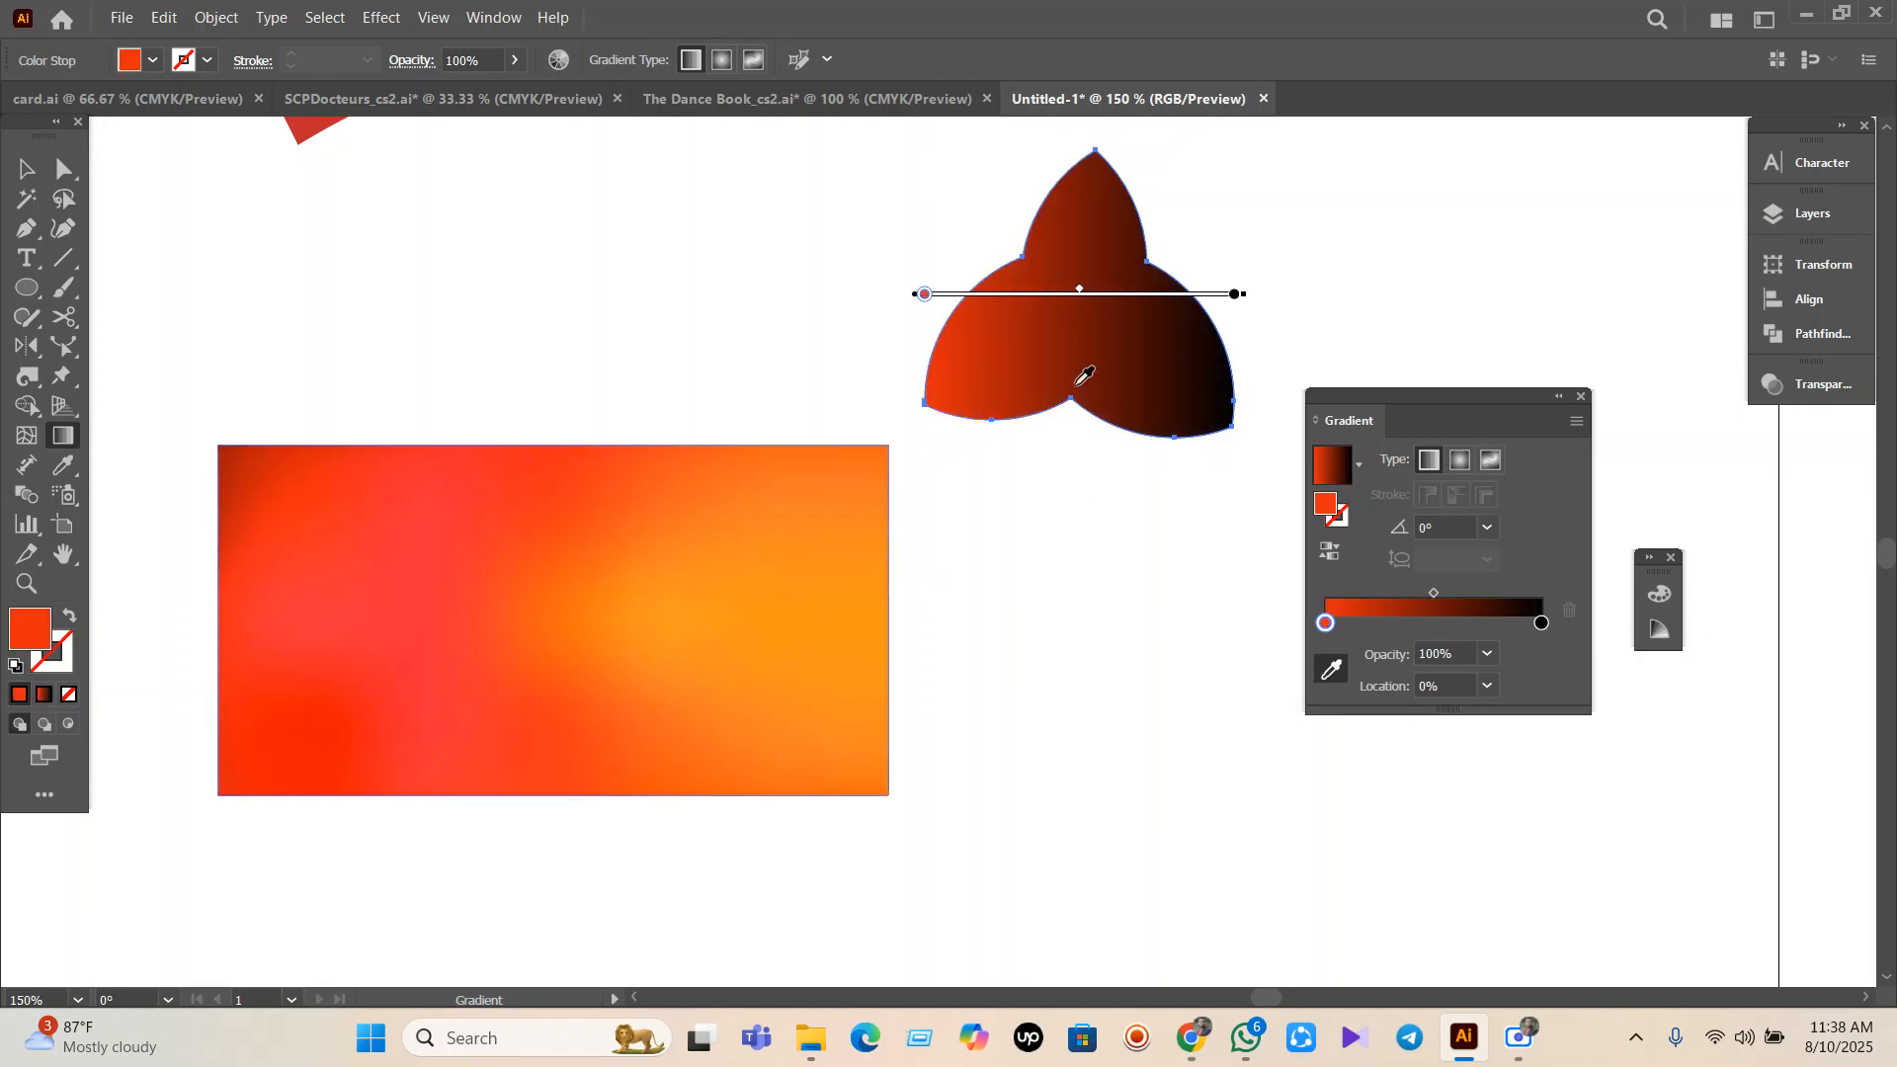
left_click_drag(1327, 624, 1429, 629)
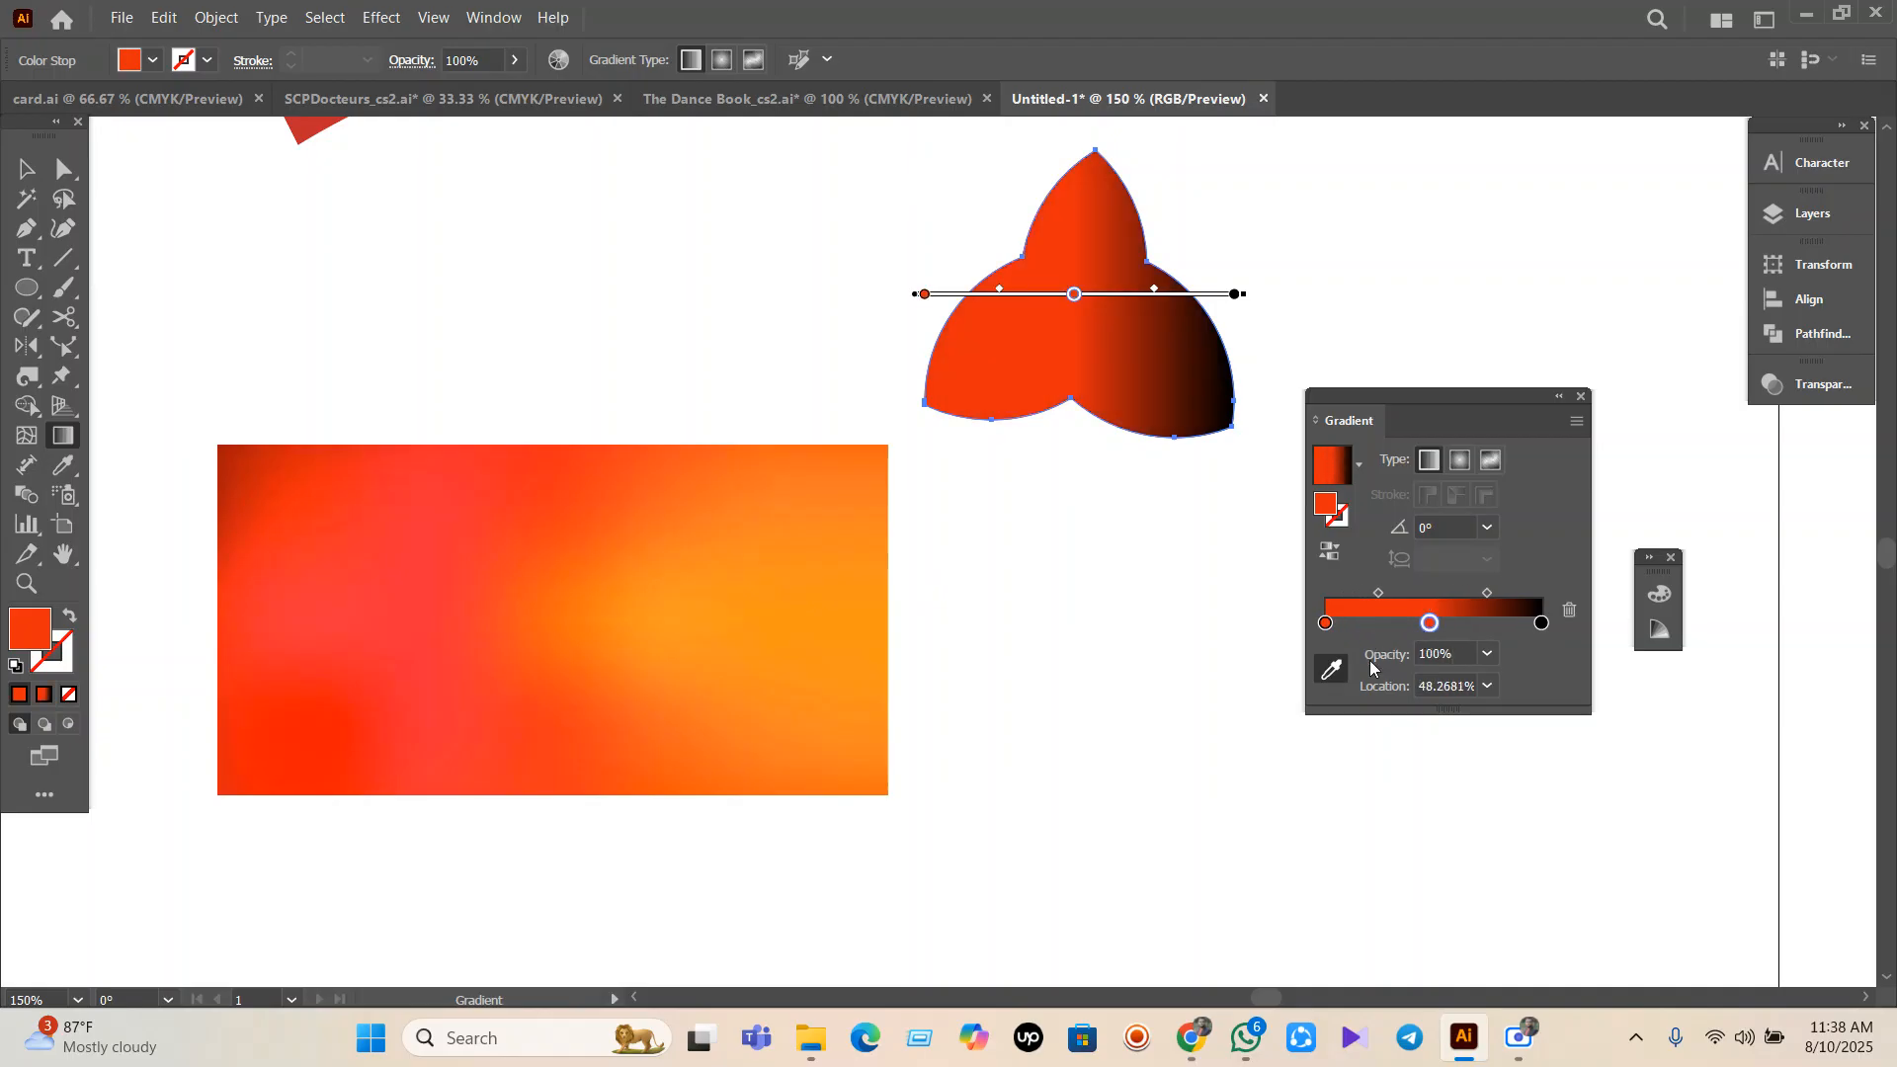
left_click(1332, 669)
left_click(435, 542)
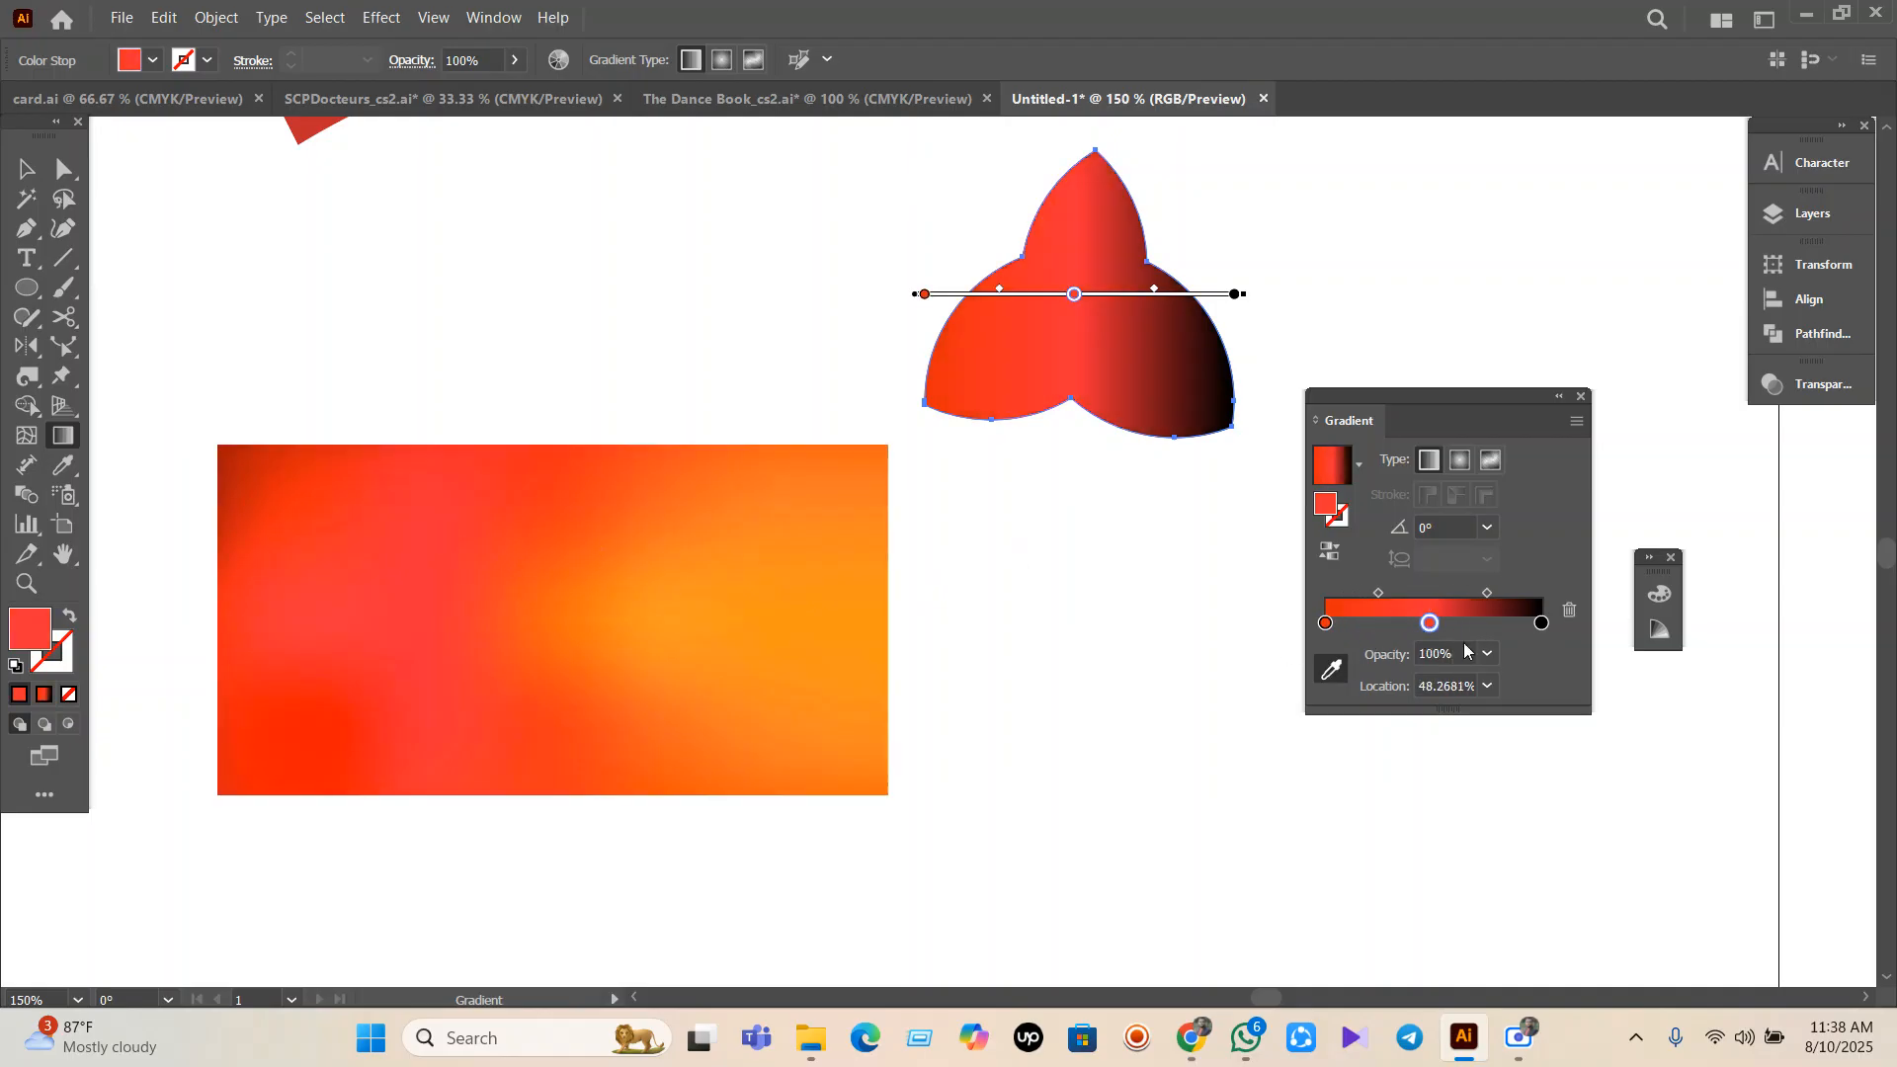
Add a gradient stop at about 76% in the image's light orange, and sample orange from its right edge for the end stop.
left_click_drag(1538, 625, 1490, 624)
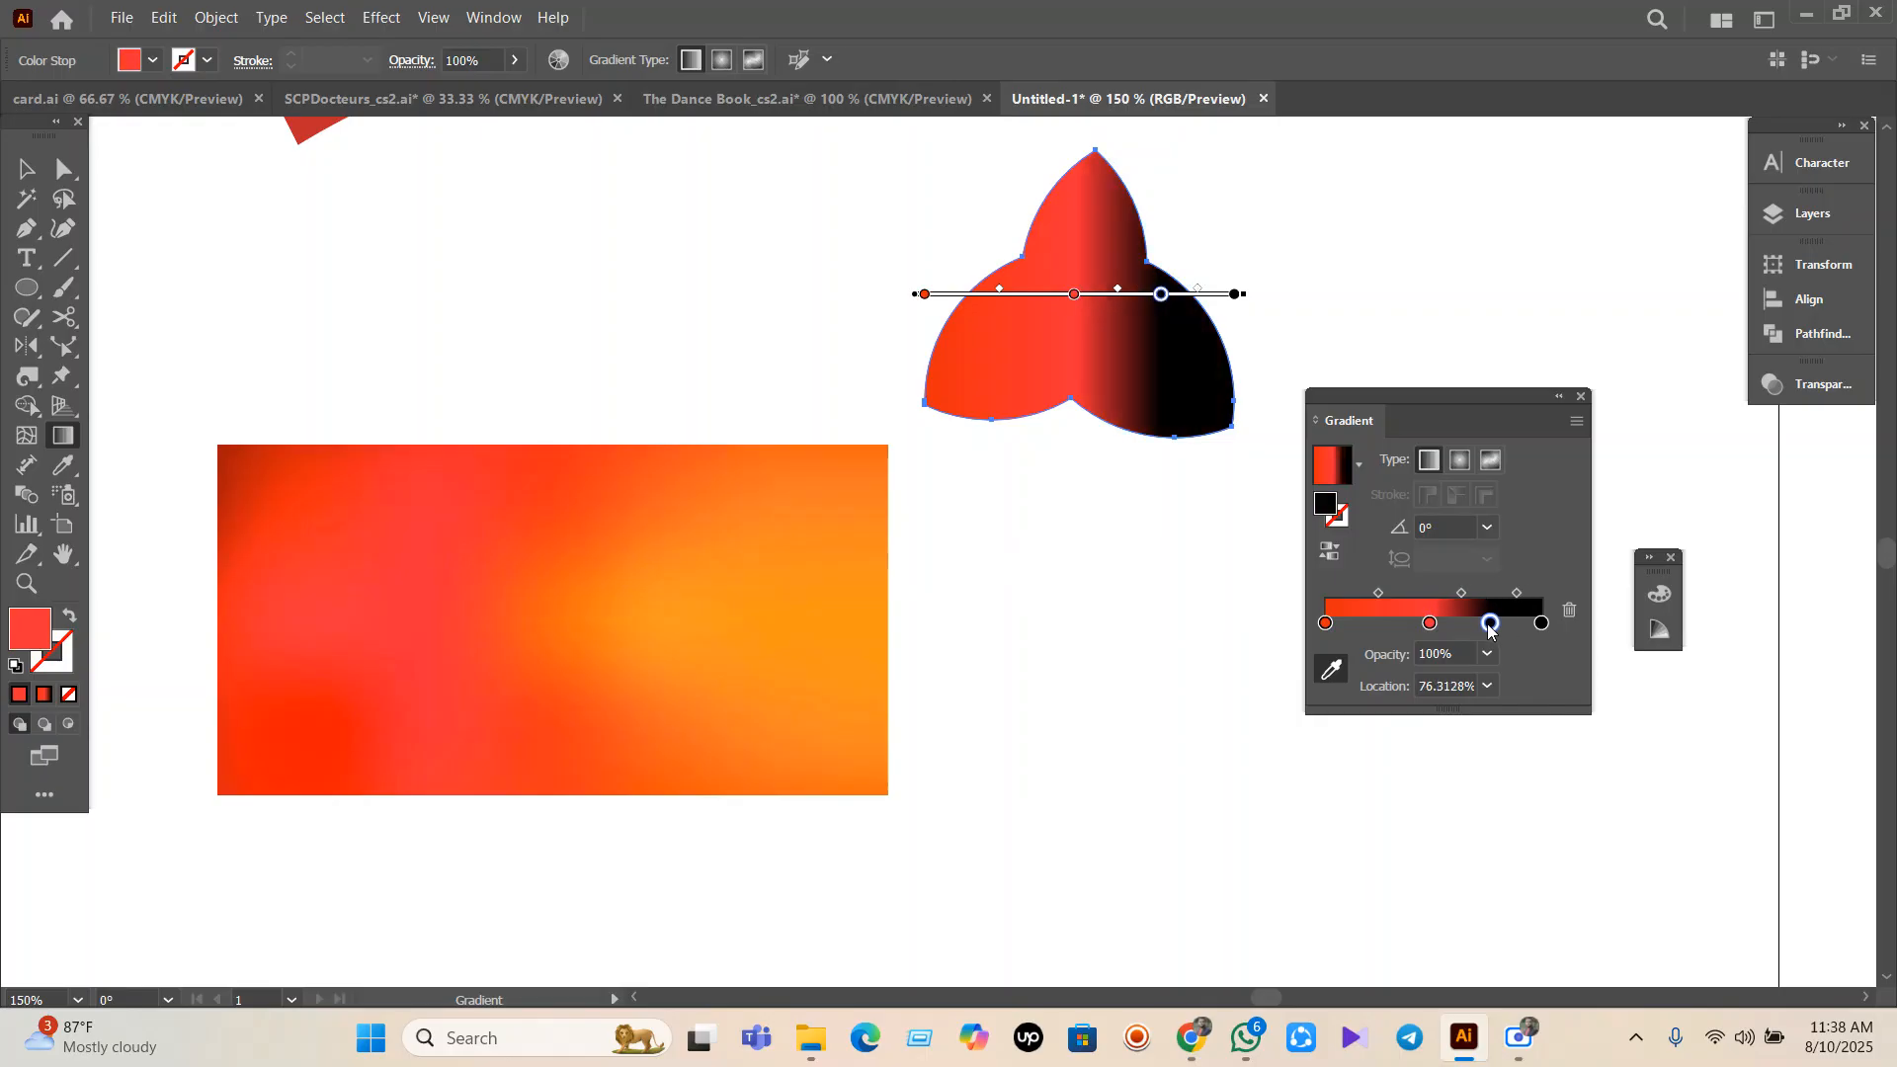
left_click(1332, 669)
left_click(657, 622)
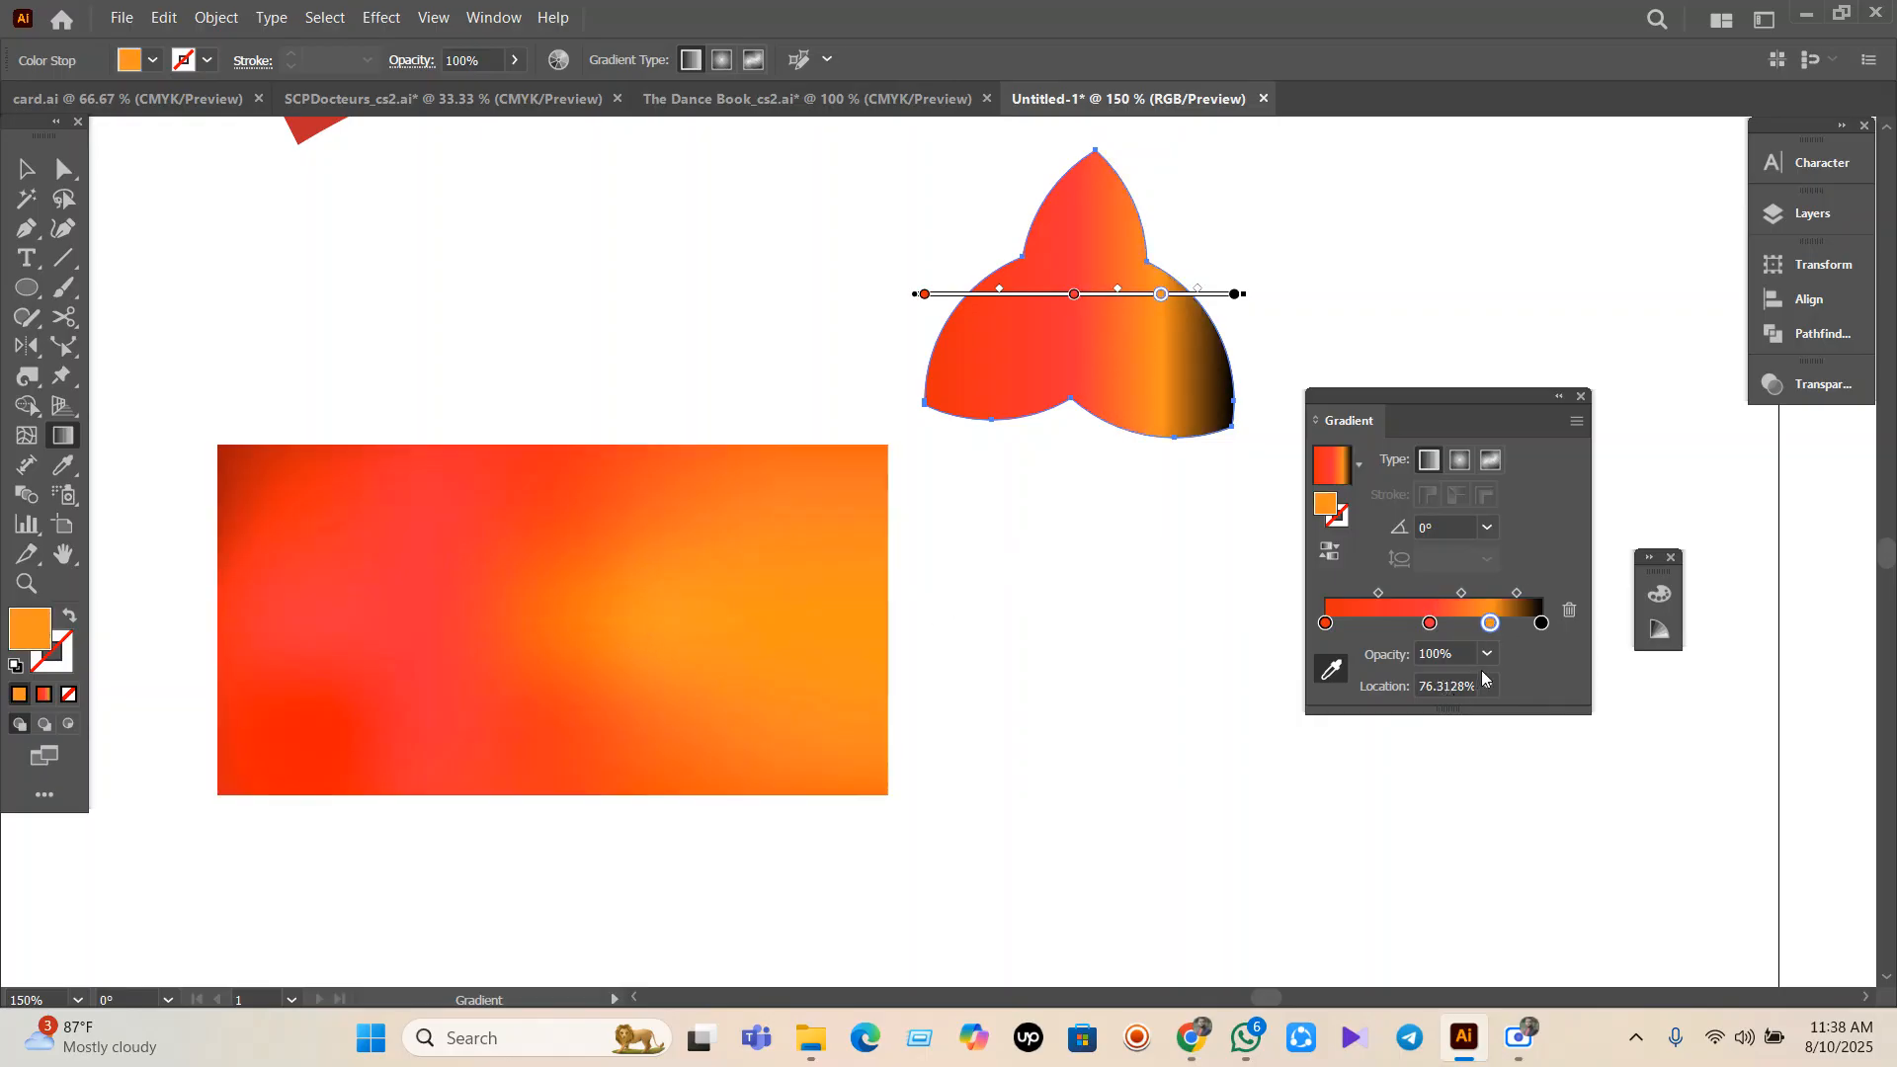
left_click(1541, 623)
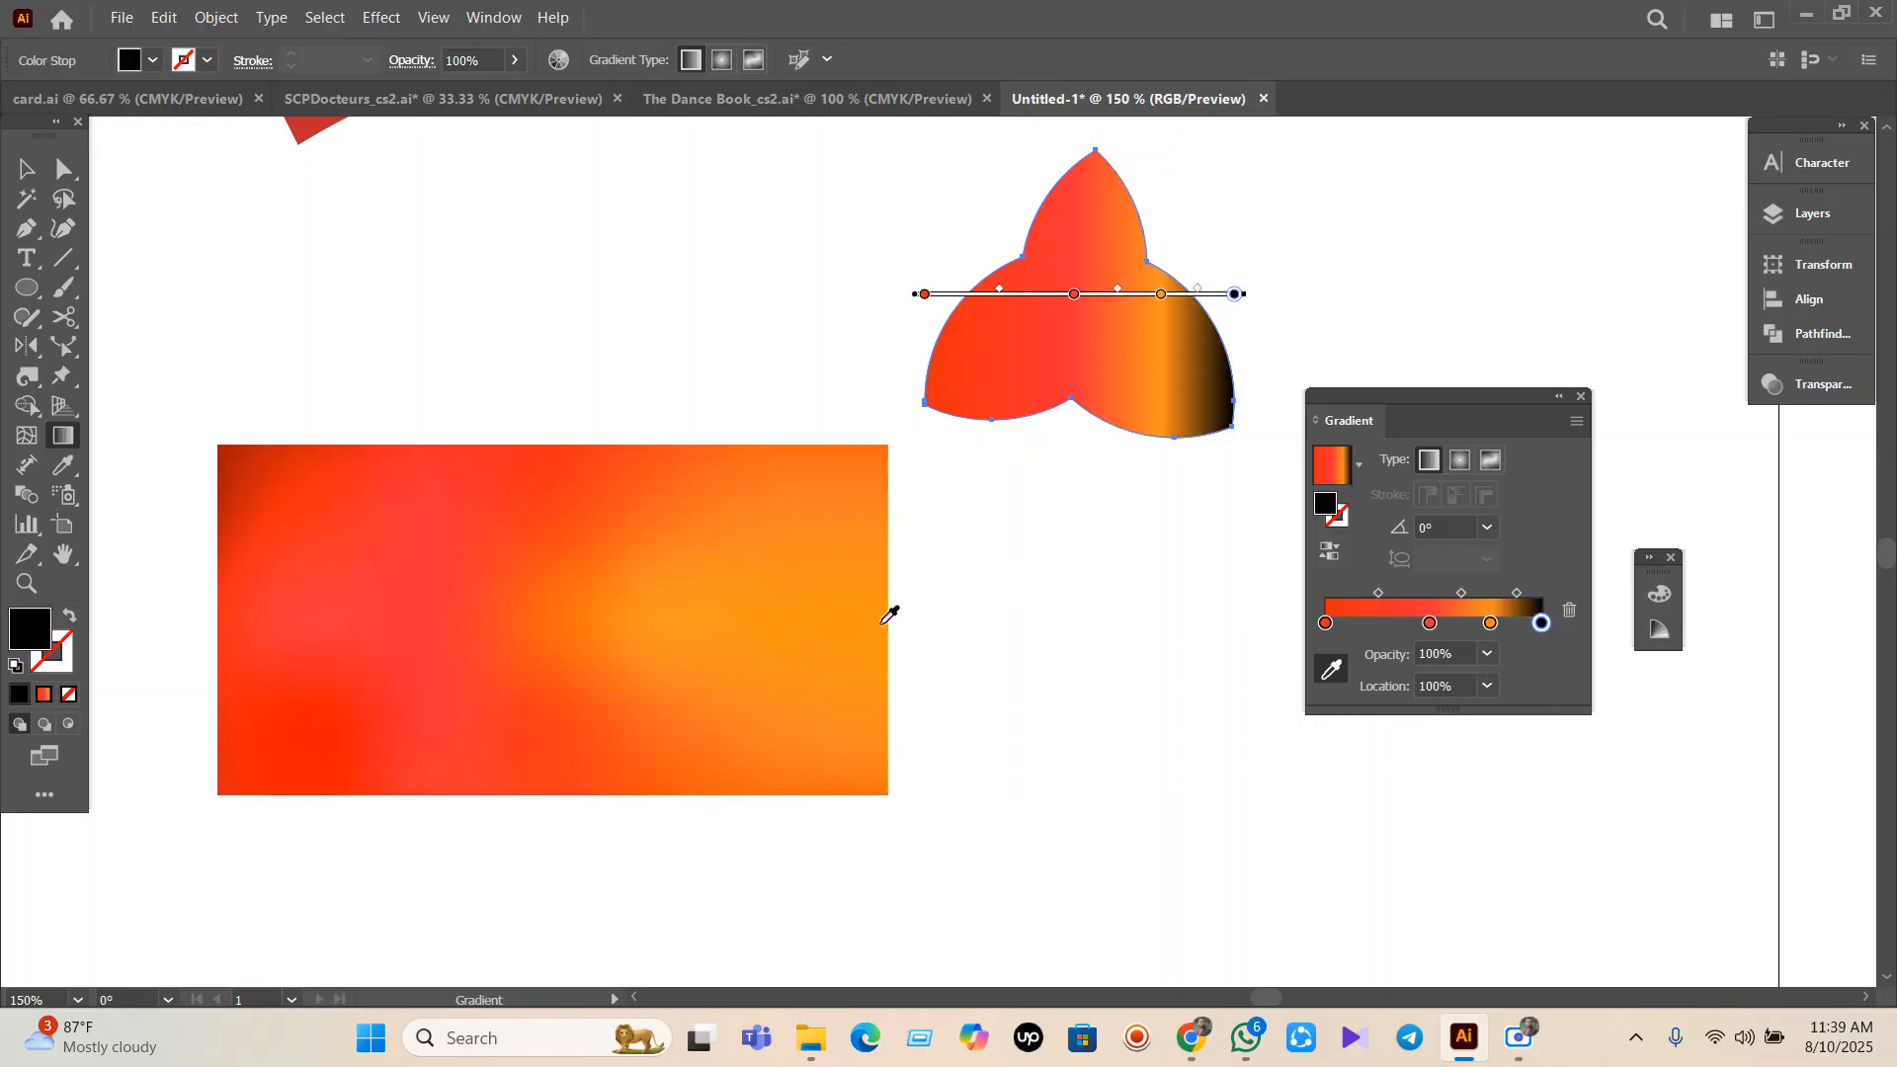
left_click(878, 614)
left_click(27, 169)
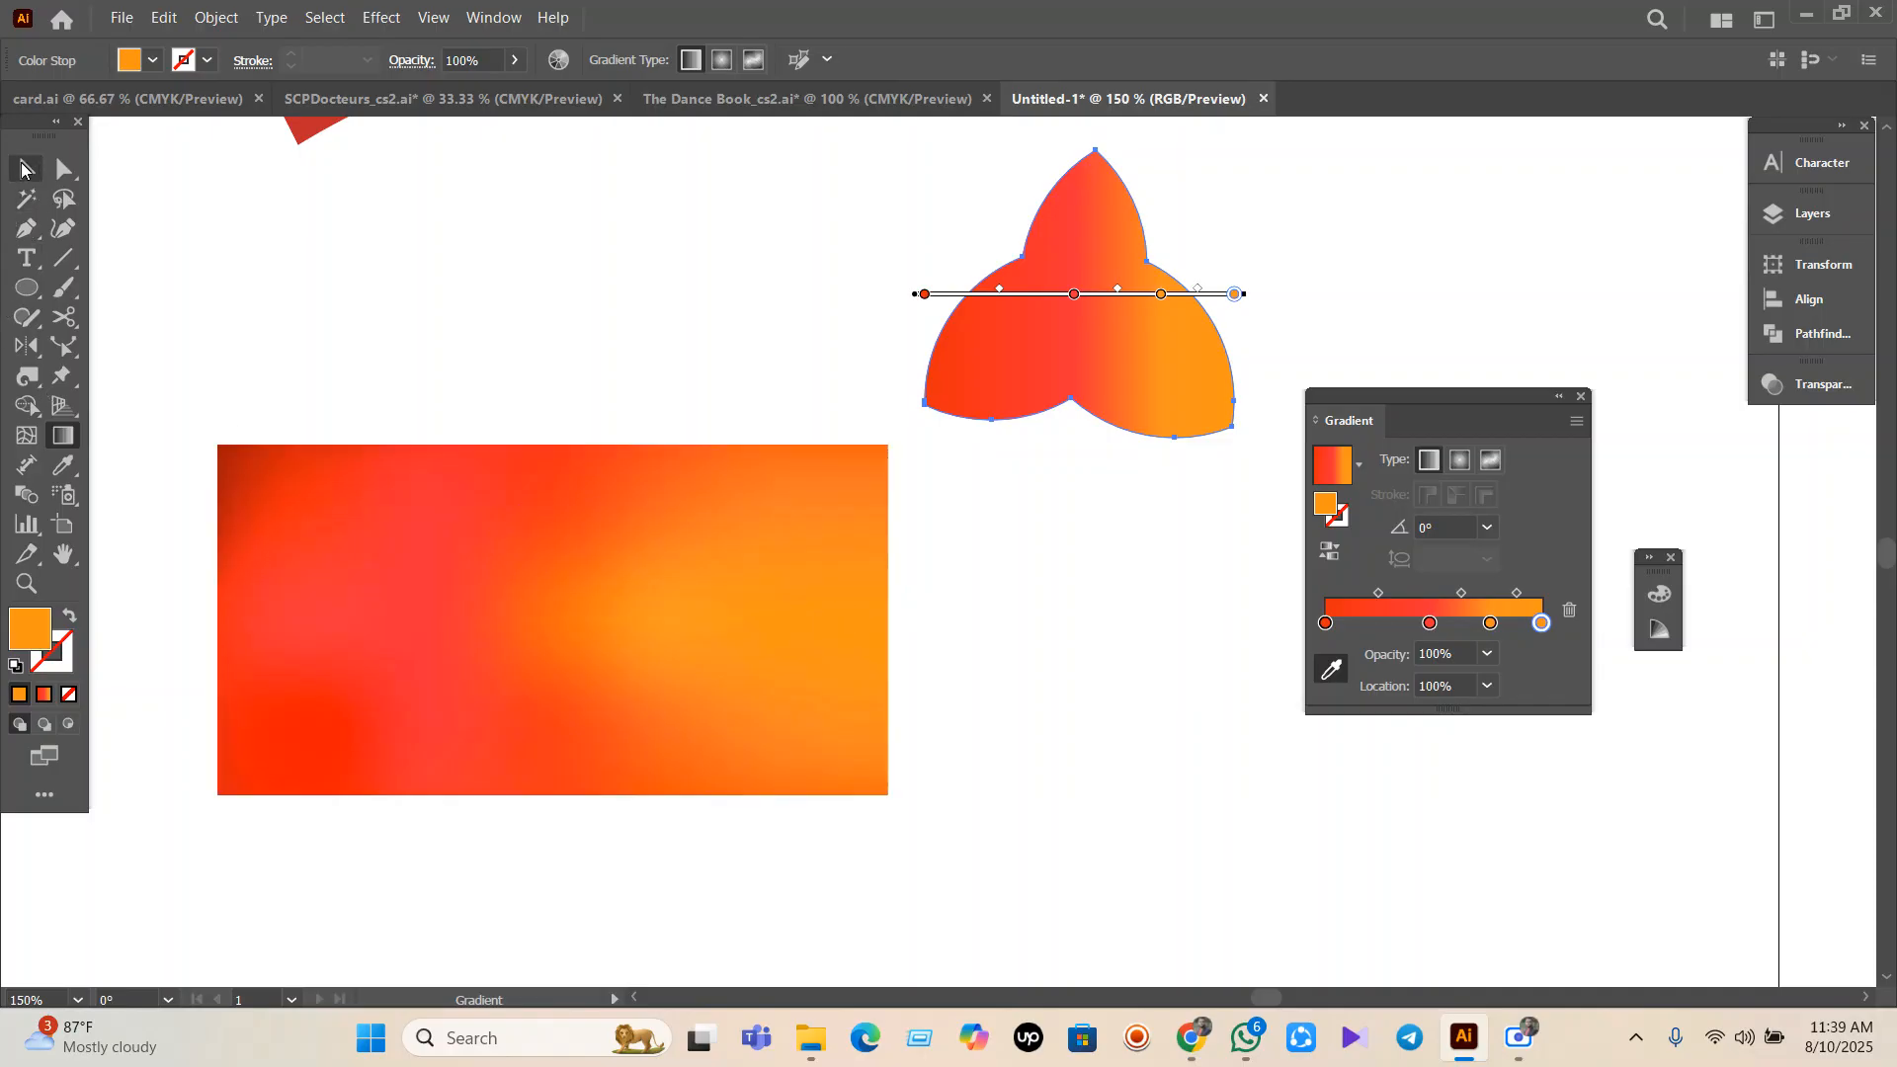
left_click(449, 418)
Redraw the three-petal shape's gradient in several directions, finishing with a diagonal from upper right to lower left at about -140.7°.
left_click(1123, 300)
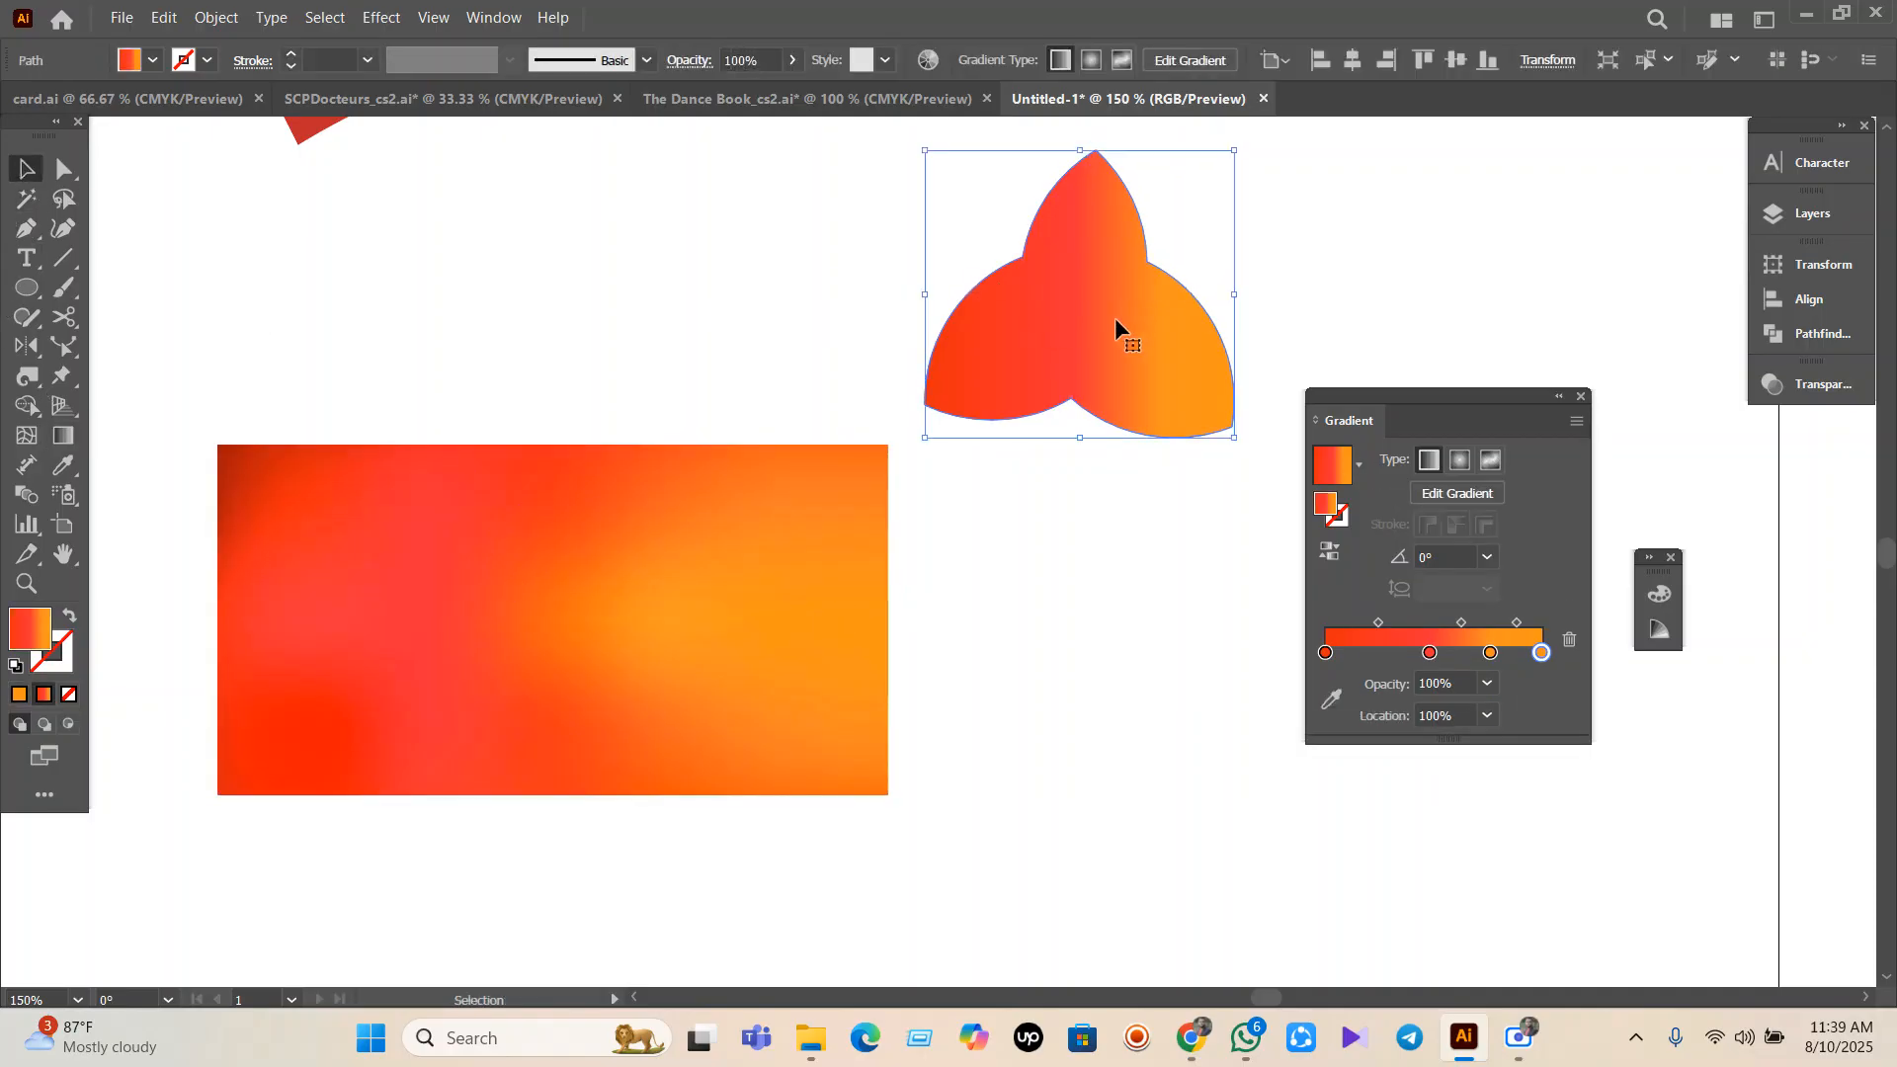
scroll(1114, 317, "up", 2)
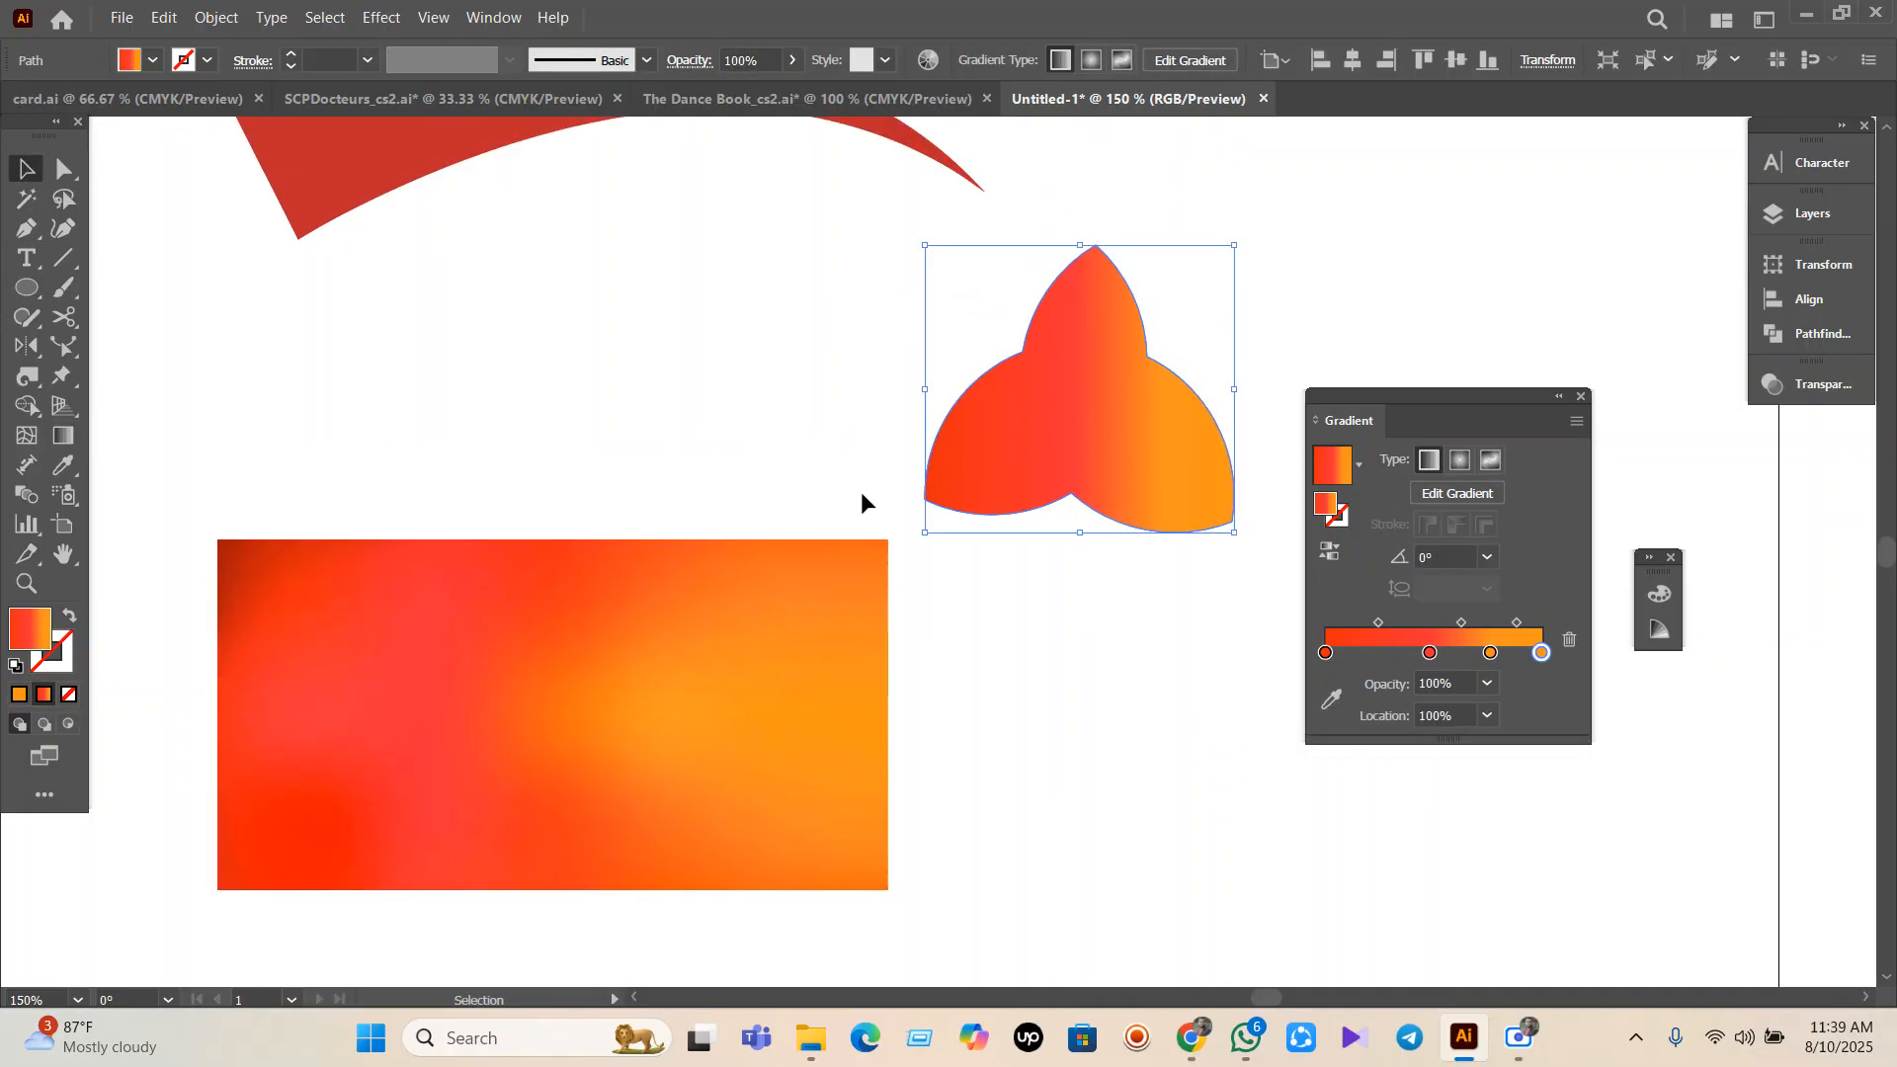
left_click(62, 435)
left_click_drag(1089, 176, 1075, 678)
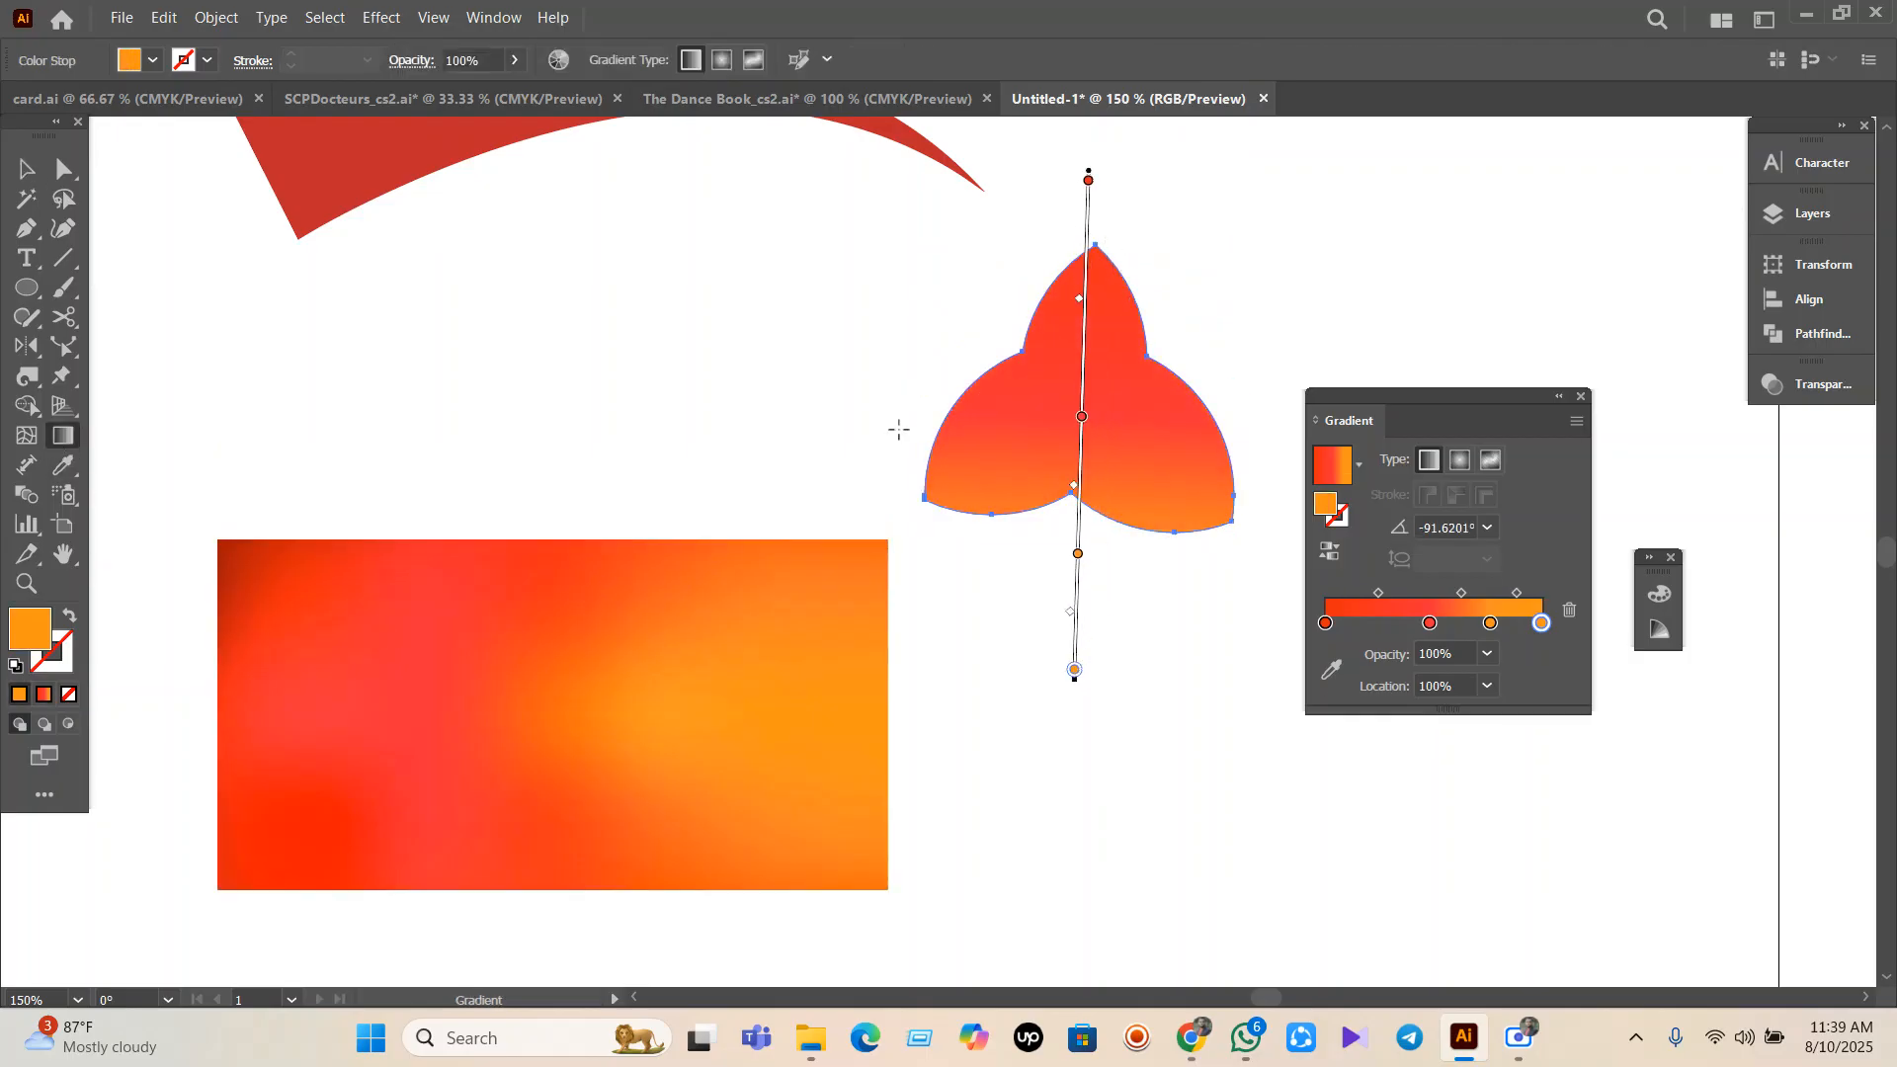
left_click_drag(863, 470, 1283, 356)
left_click_drag(1387, 247, 963, 546)
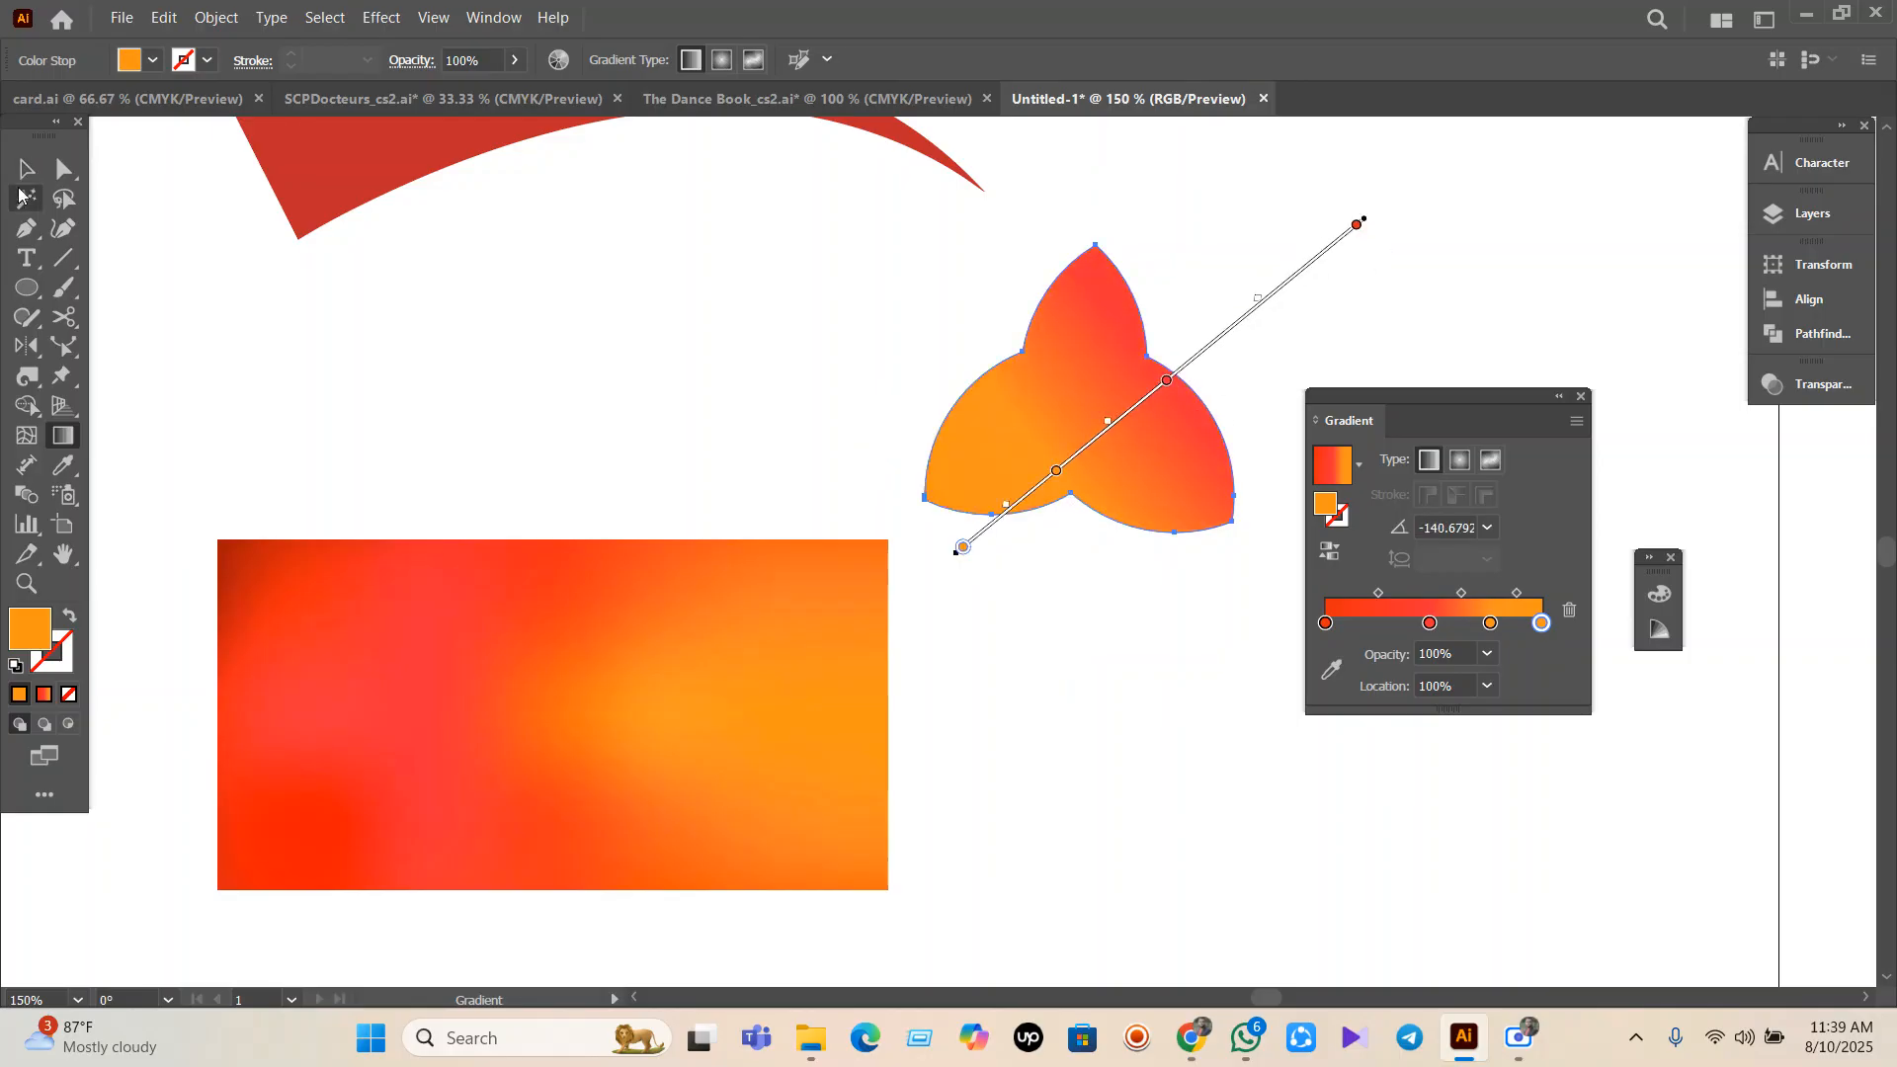
left_click(25, 169)
left_click(461, 367)
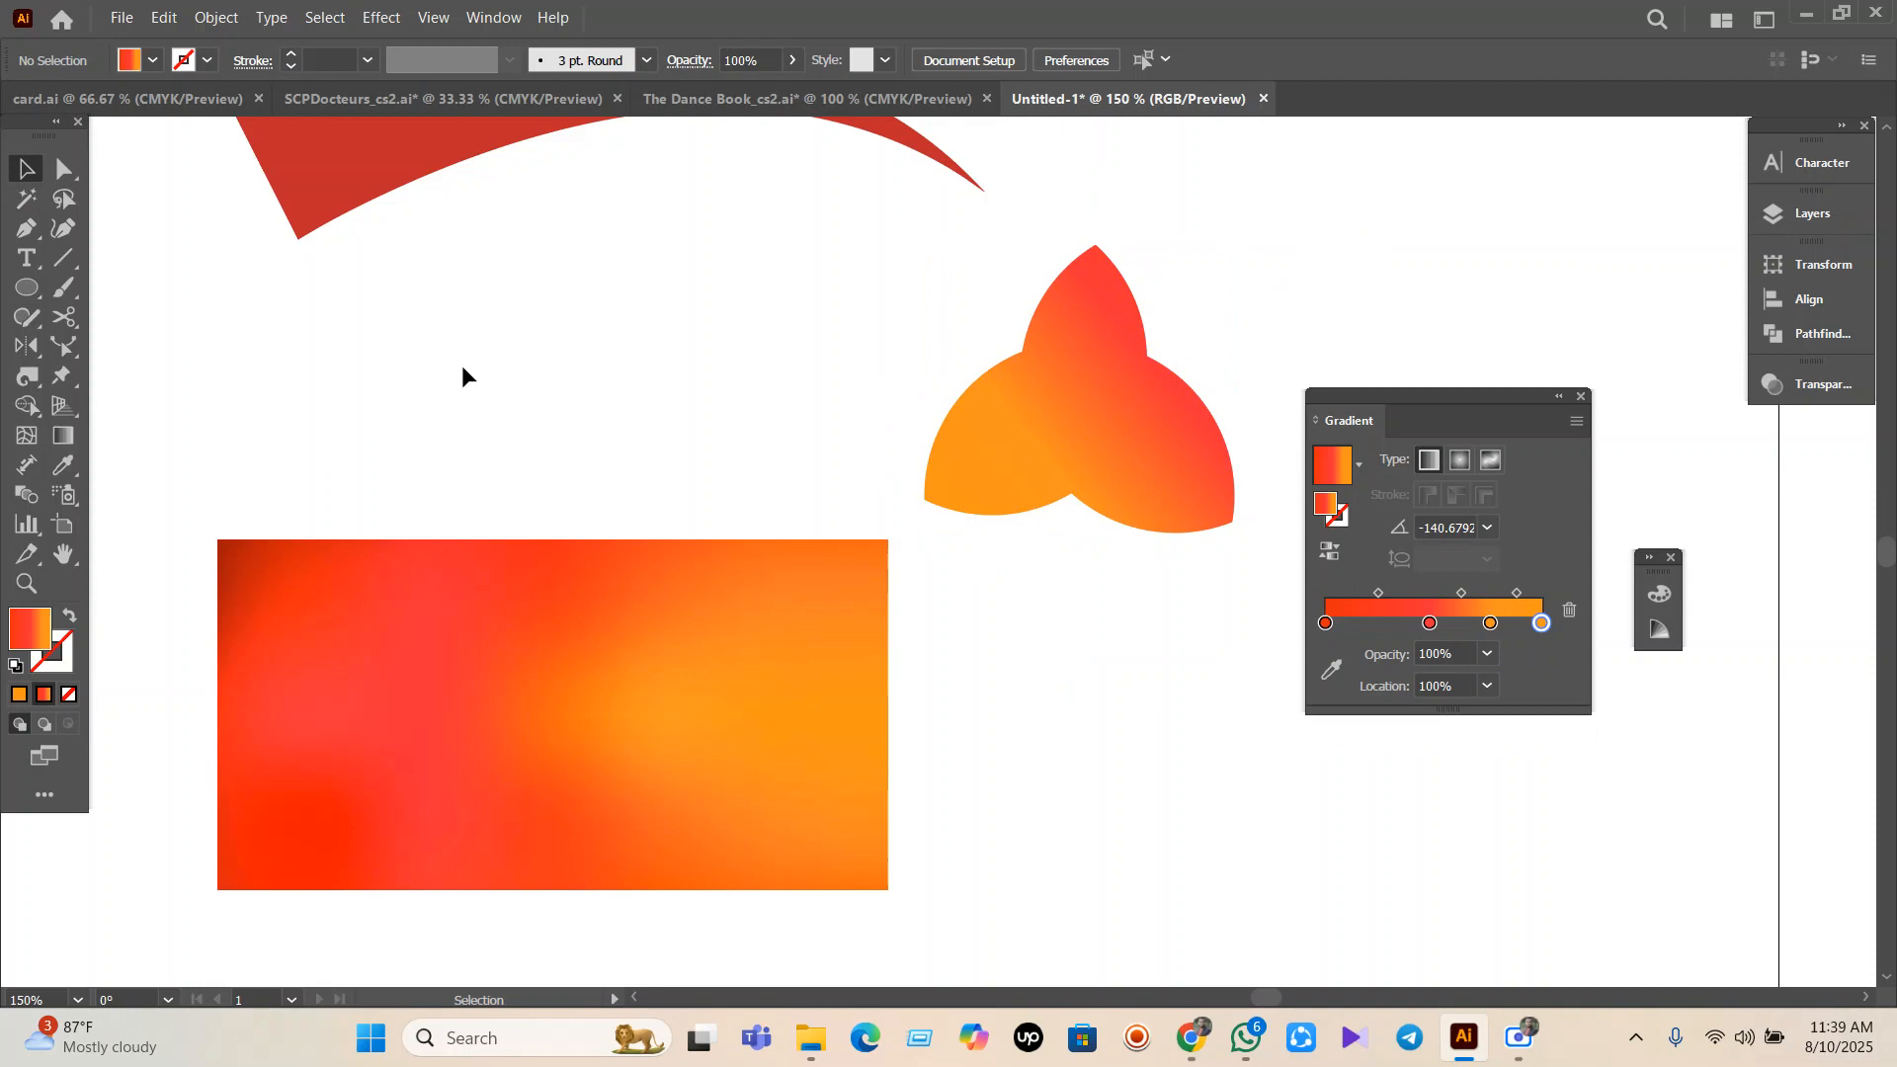
Show the tools grouped with the Shaper tool.
left_click(22, 319)
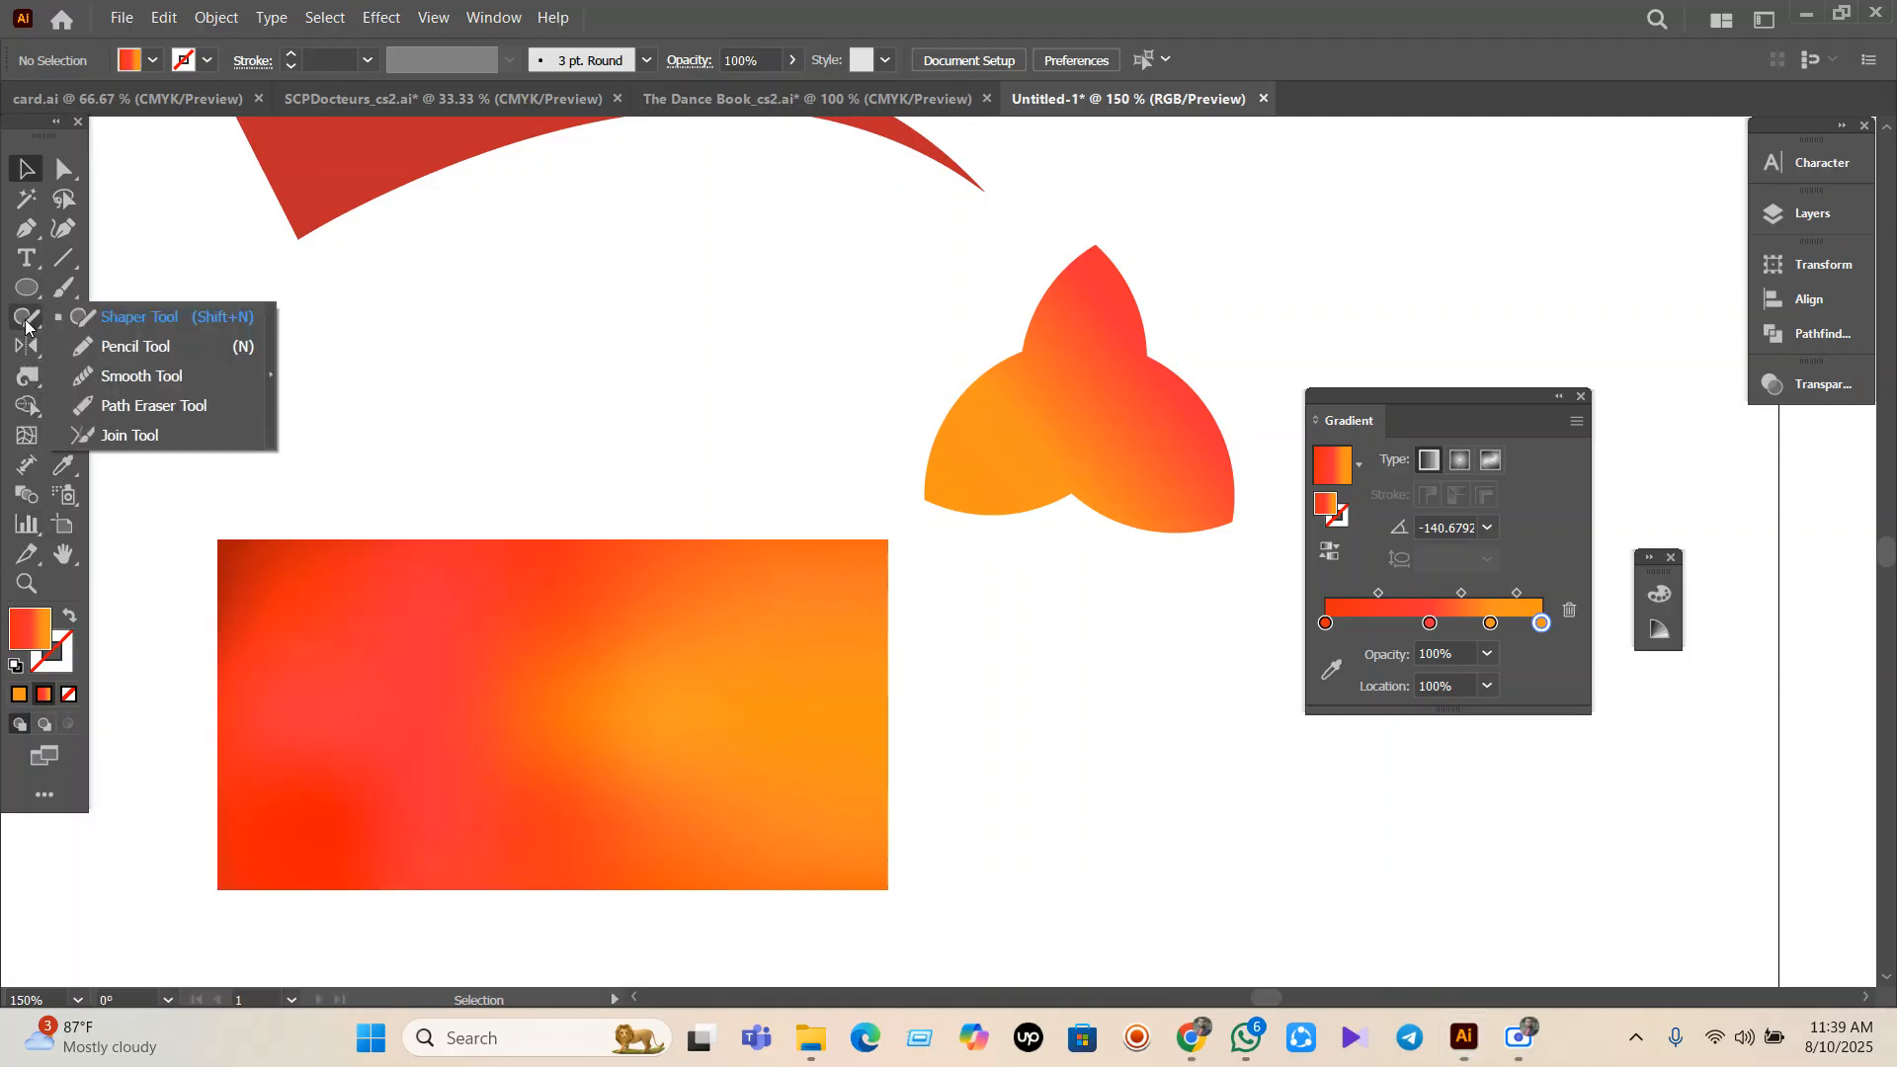